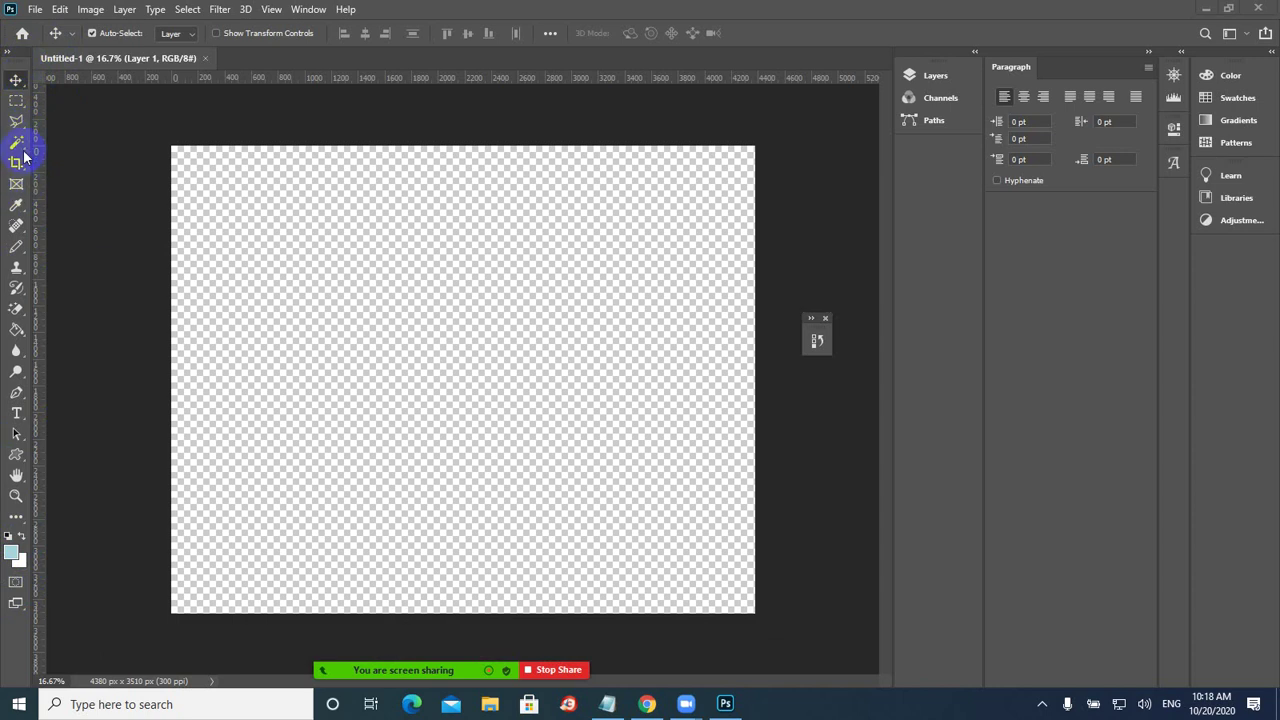
- Examine the tool variants grouped under Move, Rectangular Marquee, Lasso, Magic Wand and Crop
click(16, 82)
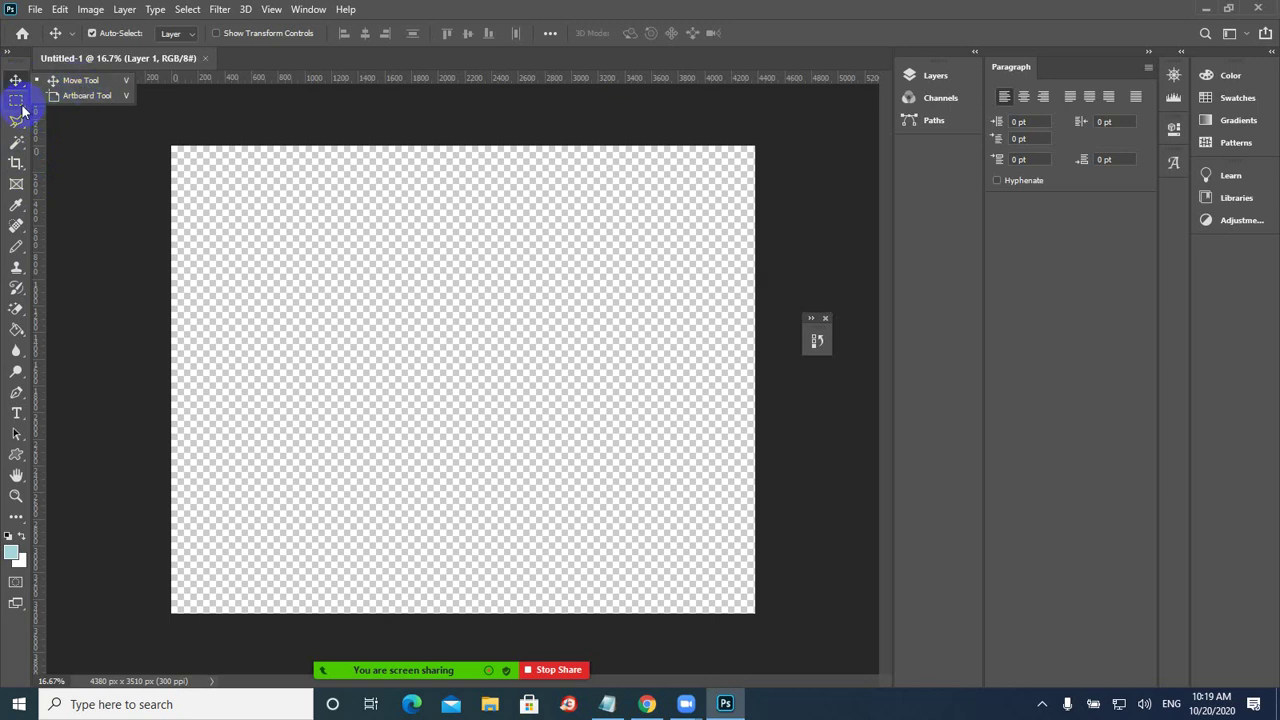
click(20, 104)
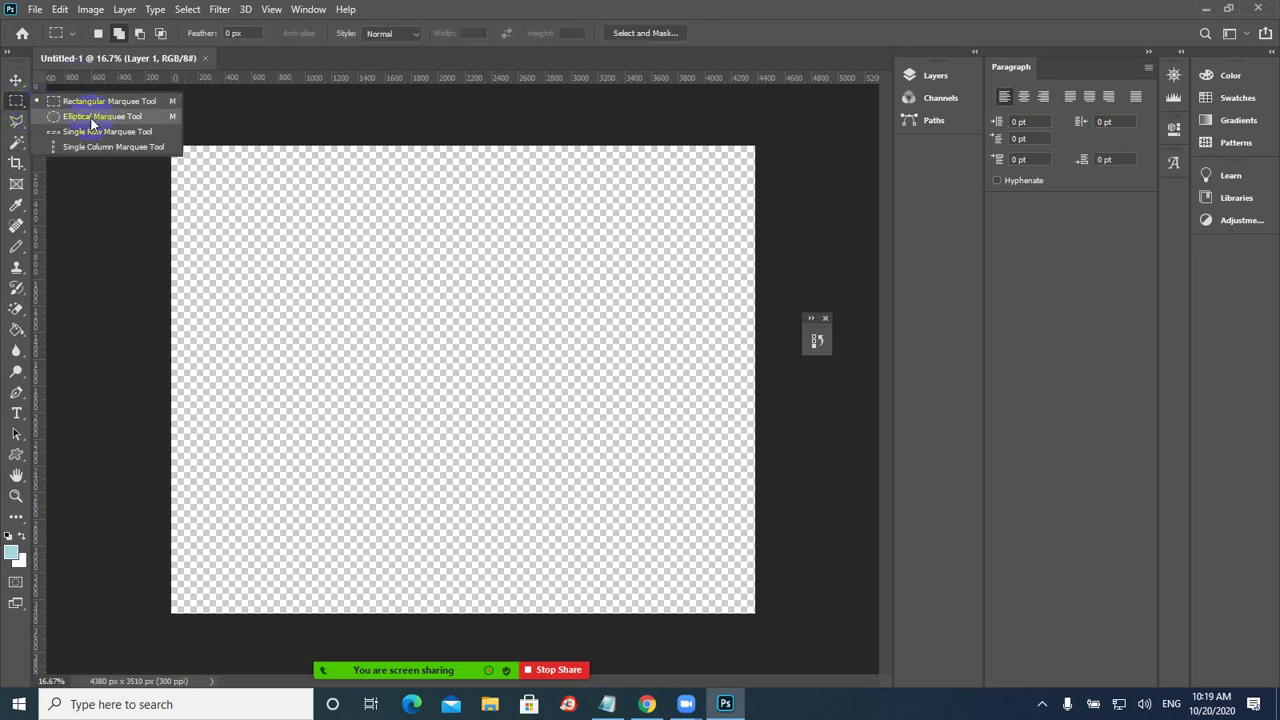
click(22, 123)
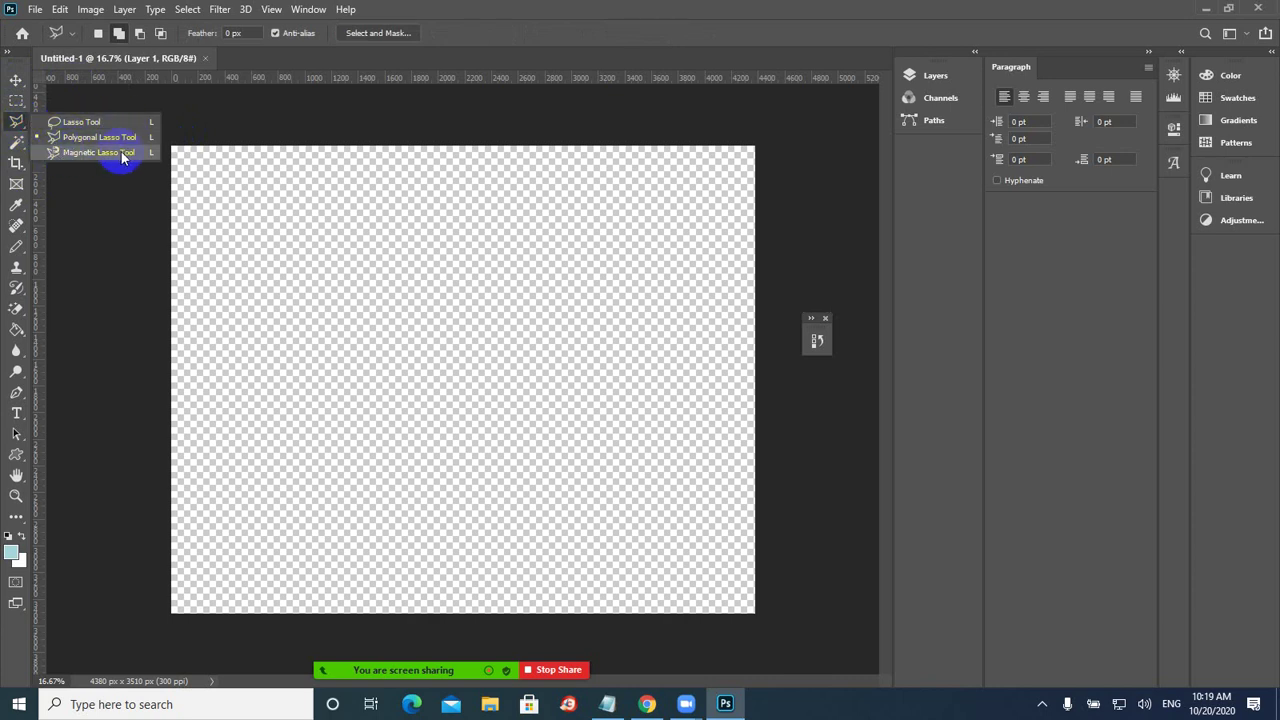
click(22, 146)
right_click(22, 146)
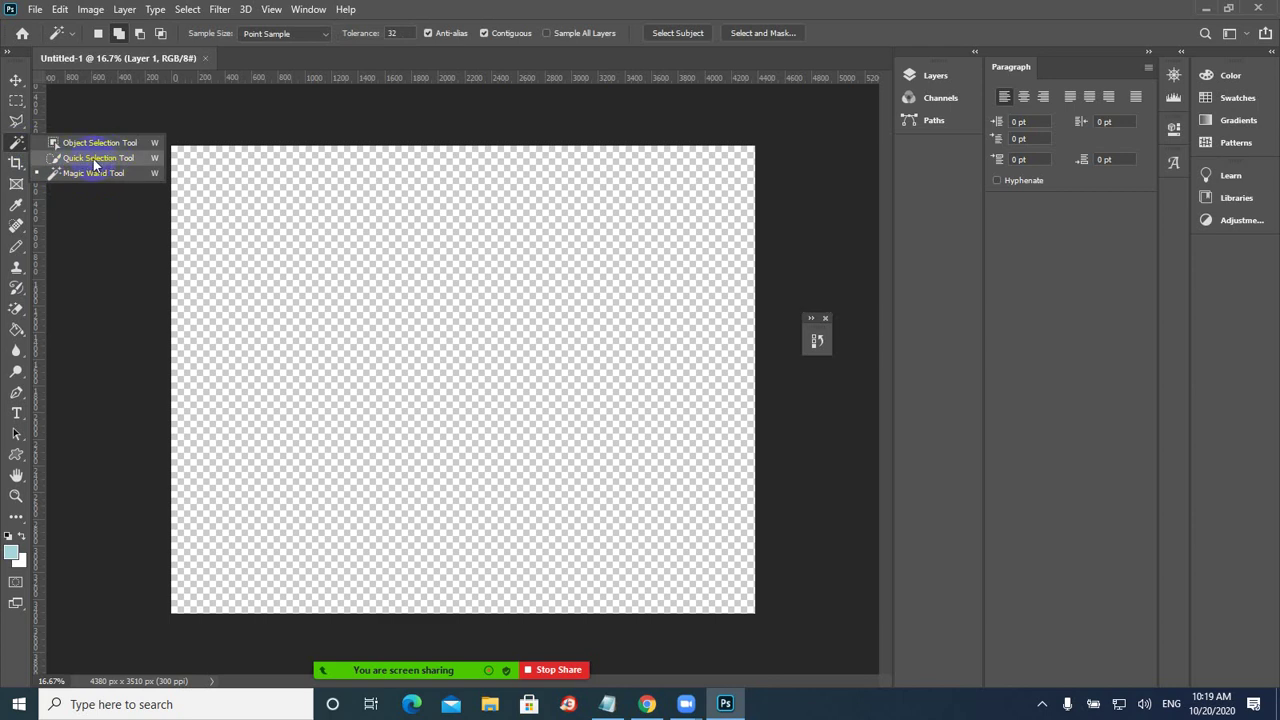
click(16, 163)
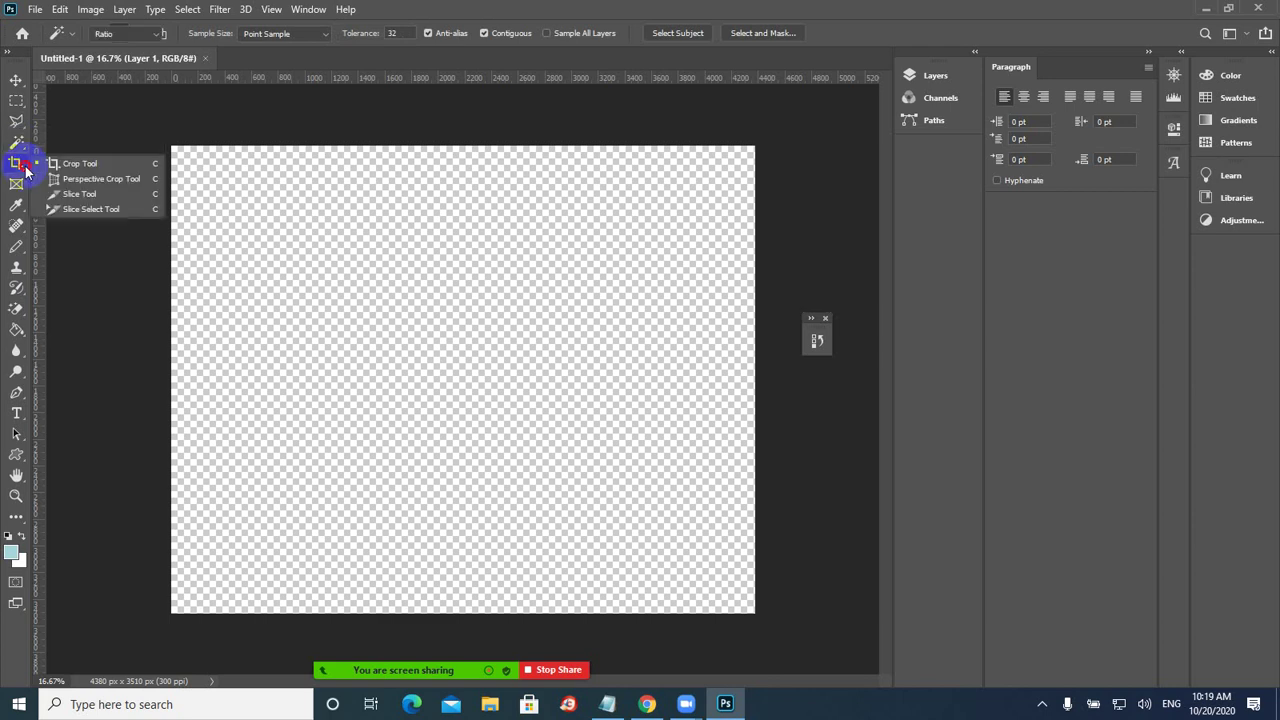
drag(27, 172, 95, 165)
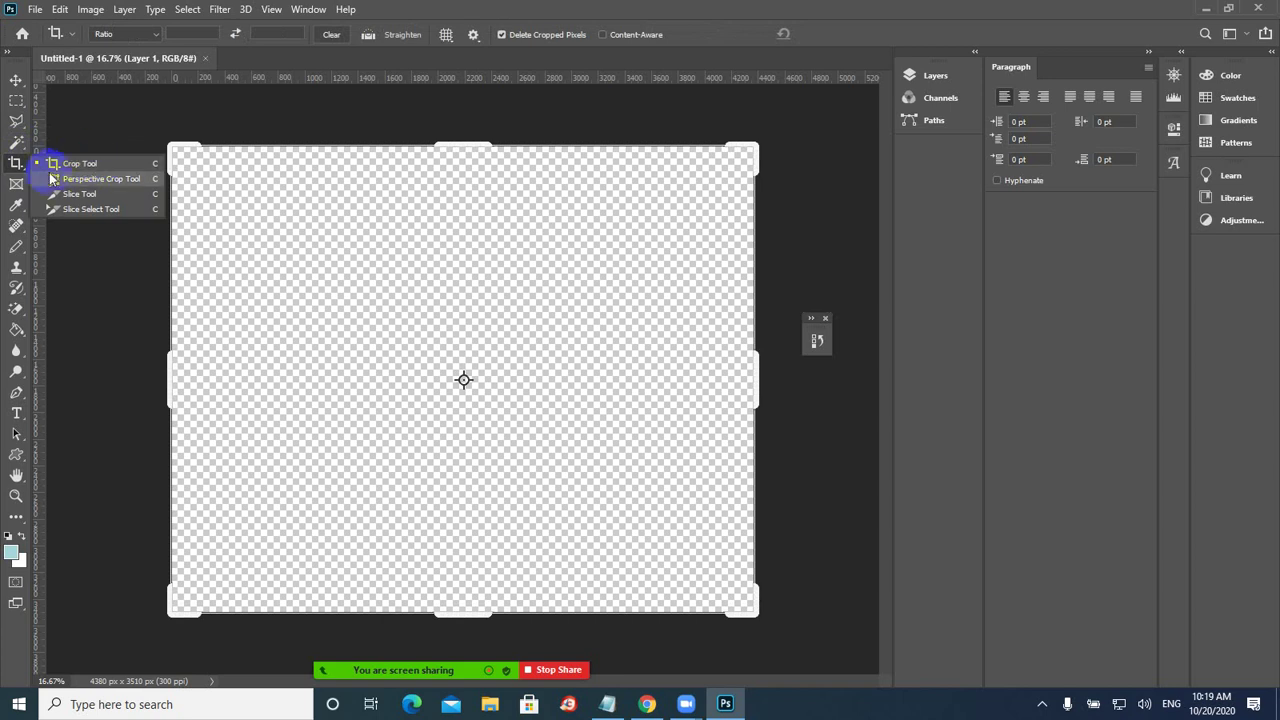
click(383, 7)
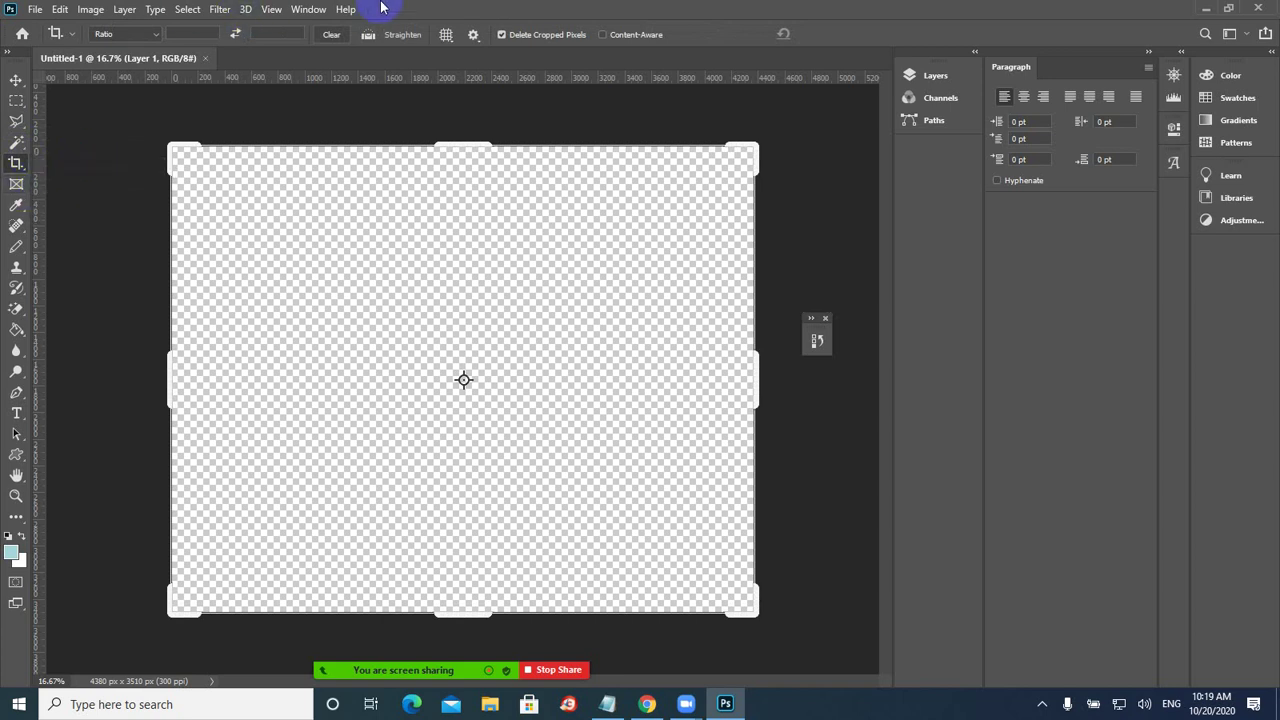
- Examine the tools grouped with the Eyedropper and with the Spot Healing Brush
click(27, 211)
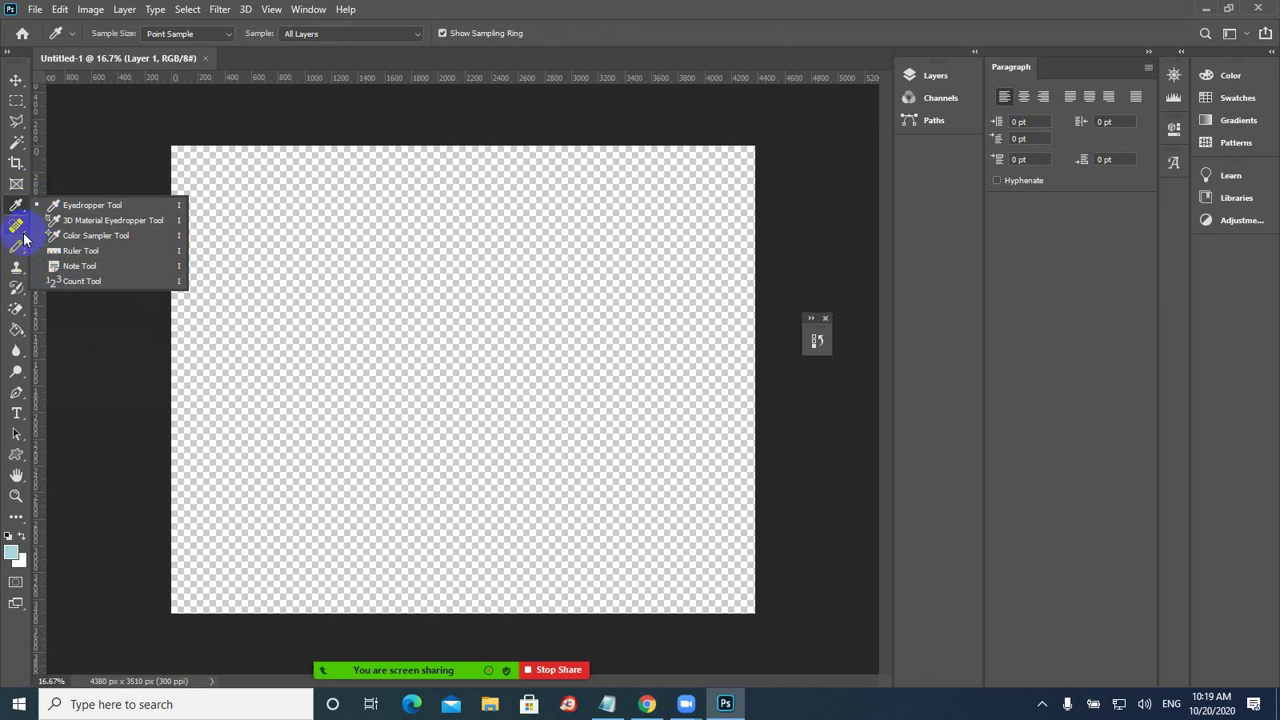
click(22, 233)
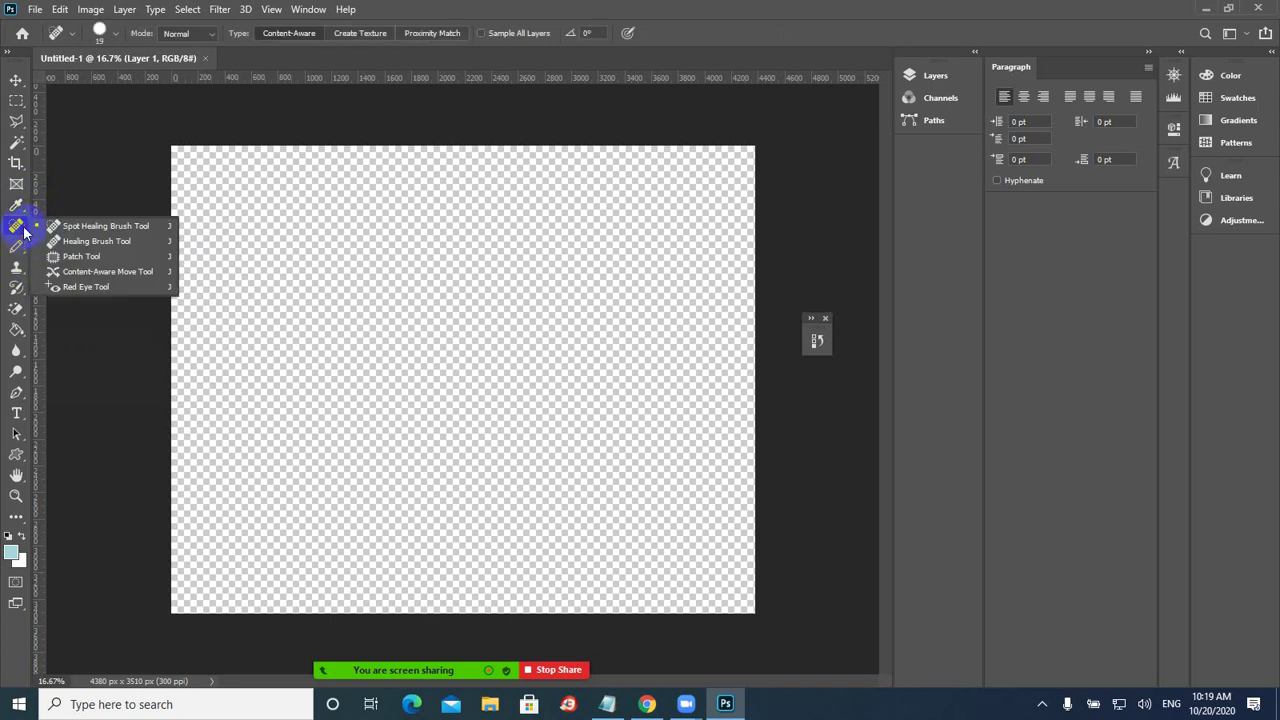
drag(22, 212, 73, 207)
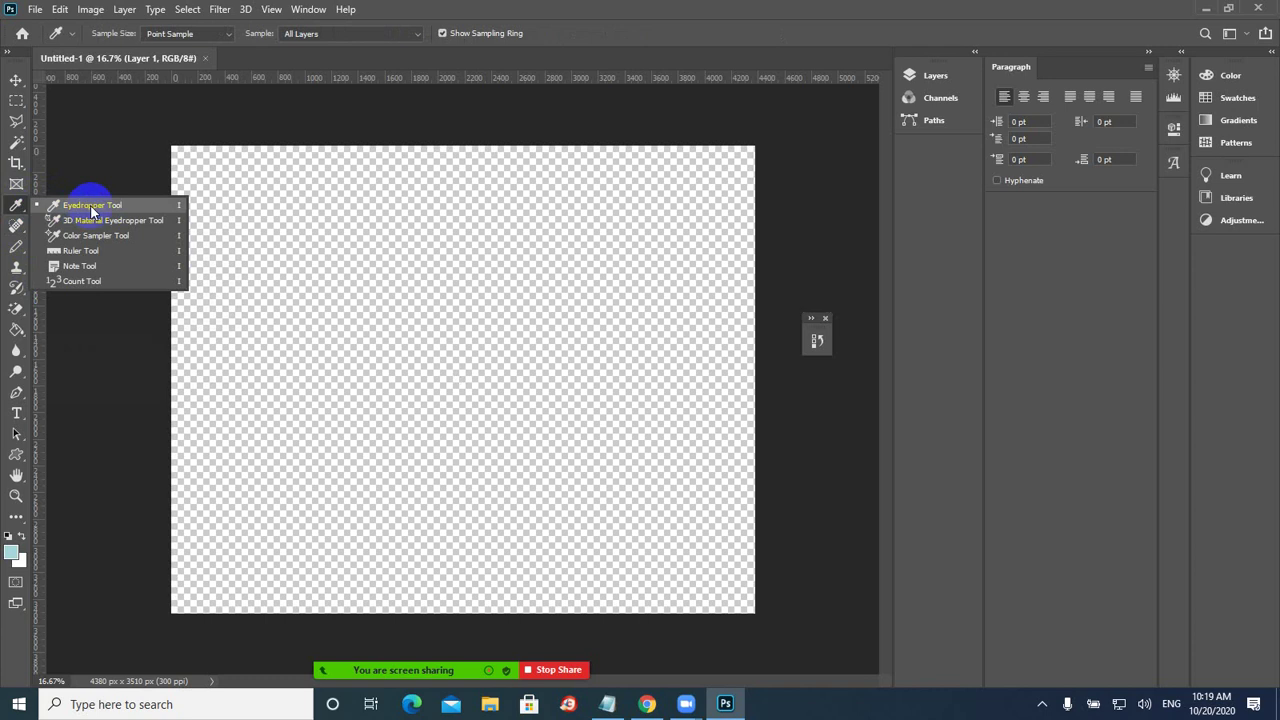
drag(91, 210, 73, 255)
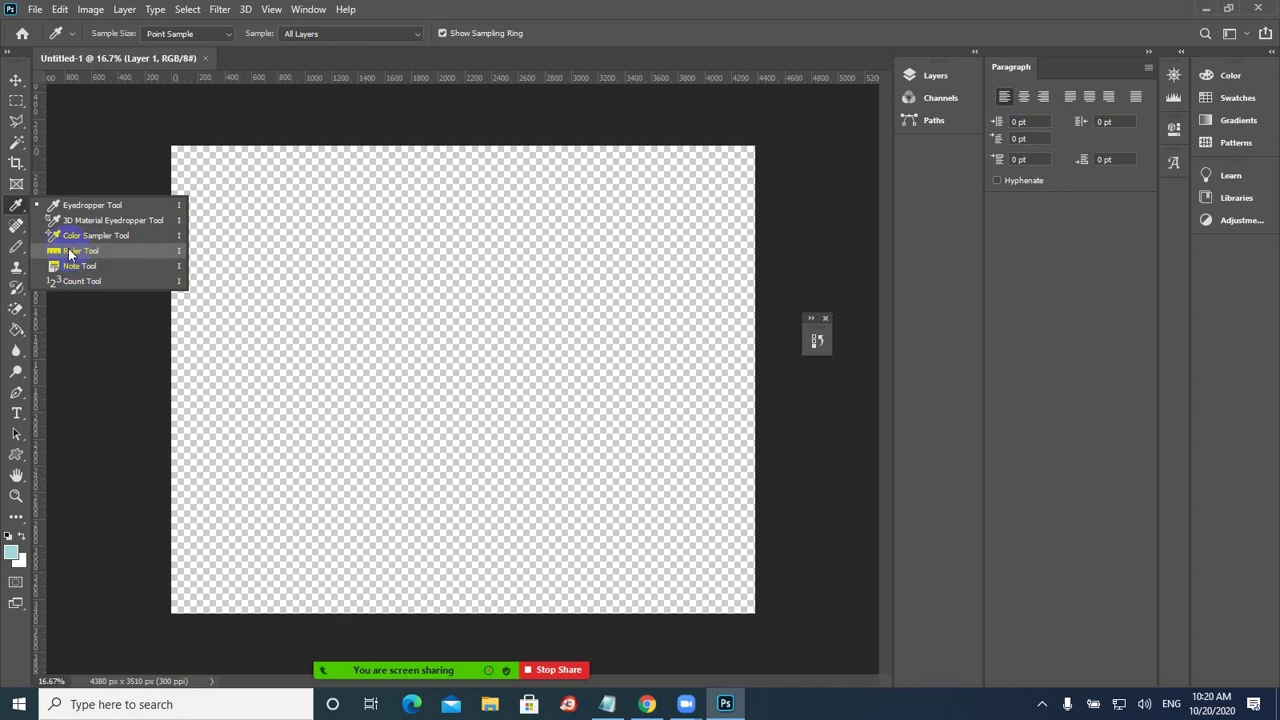
mouse_move(73, 255)
mouse_down()
mouse_move(86, 254)
mouse_move(60, 256)
mouse_move(83, 253)
mouse_up()
drag(20, 226, 22, 232)
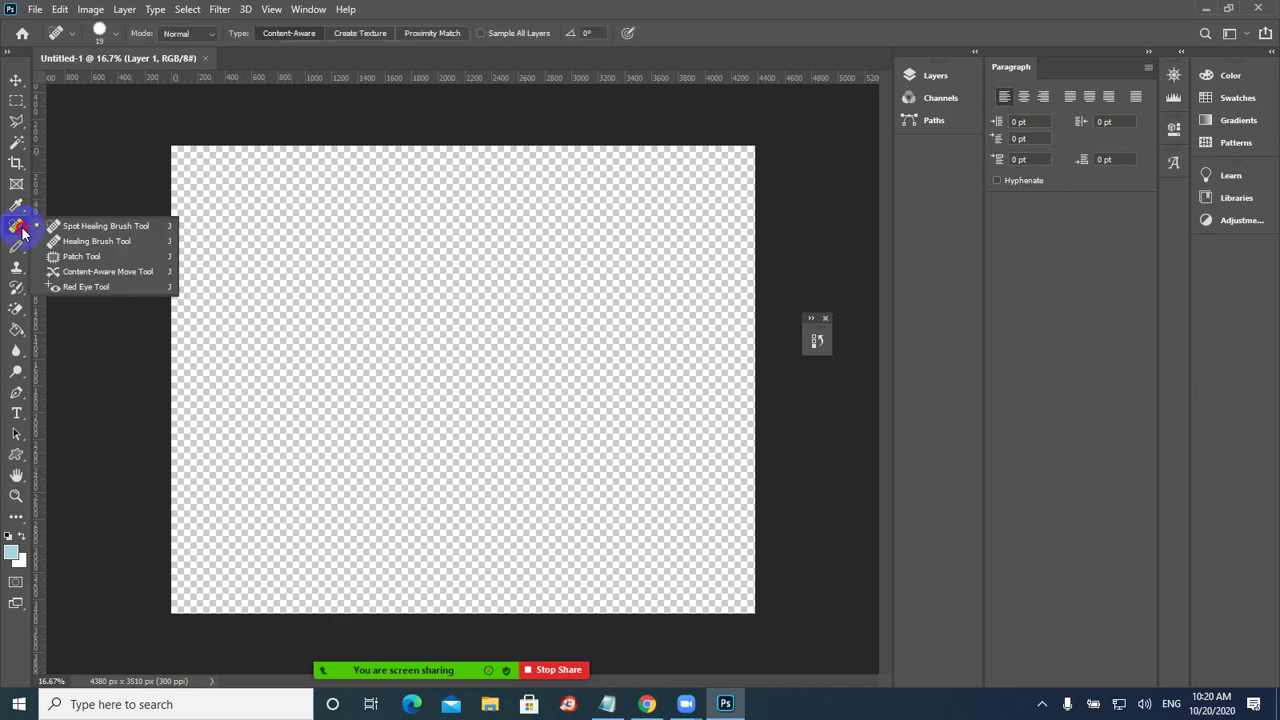
mouse_move(423, 657)
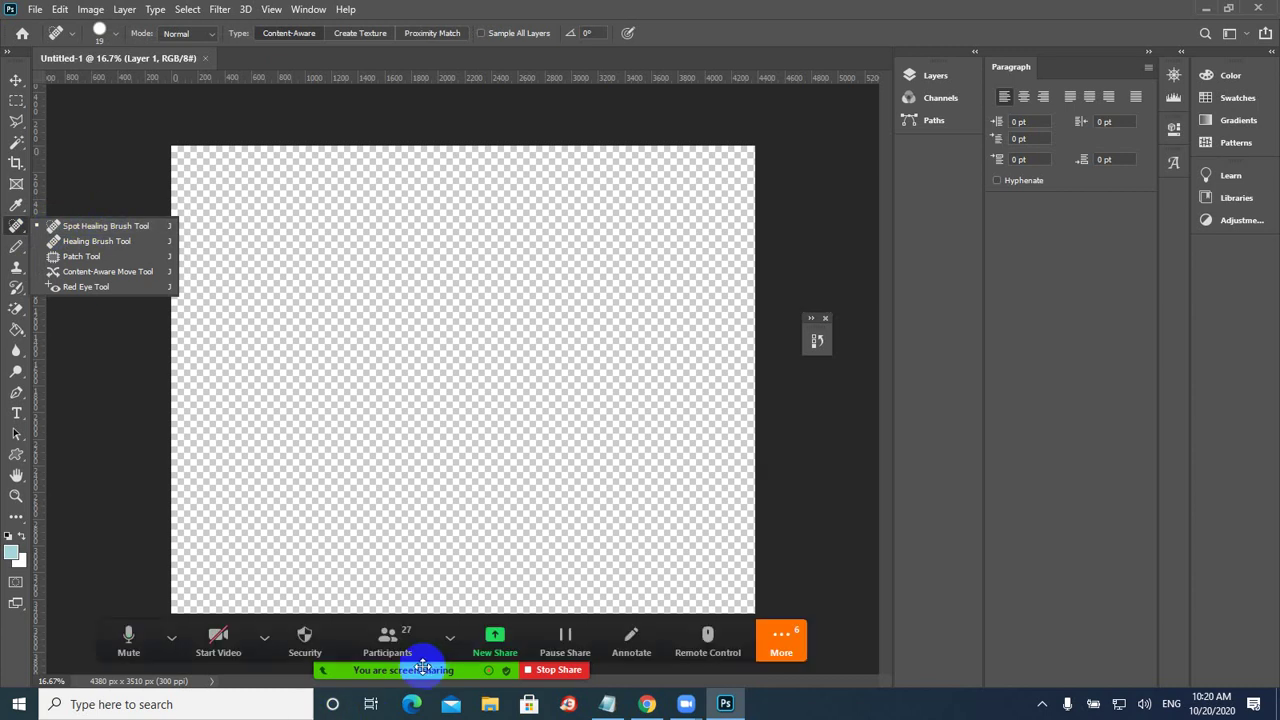
click(171, 637)
click(130, 650)
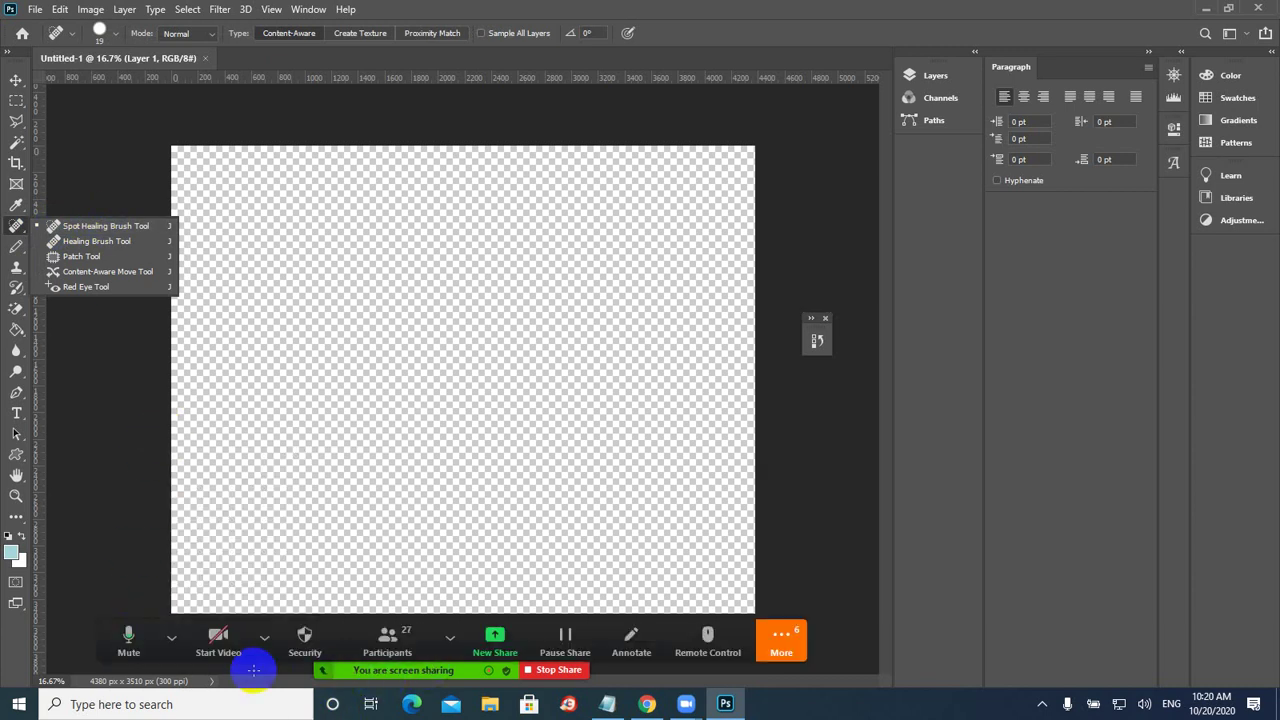
click(130, 651)
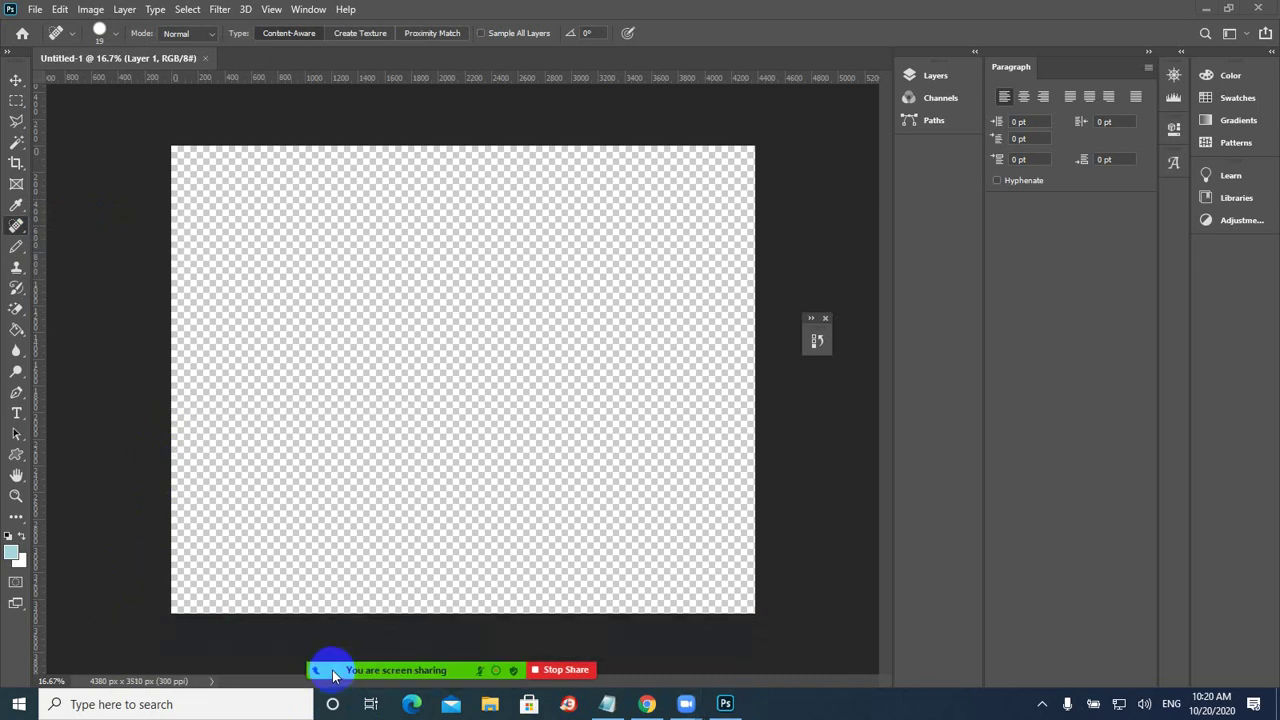
mouse_move(357, 672)
click(128, 640)
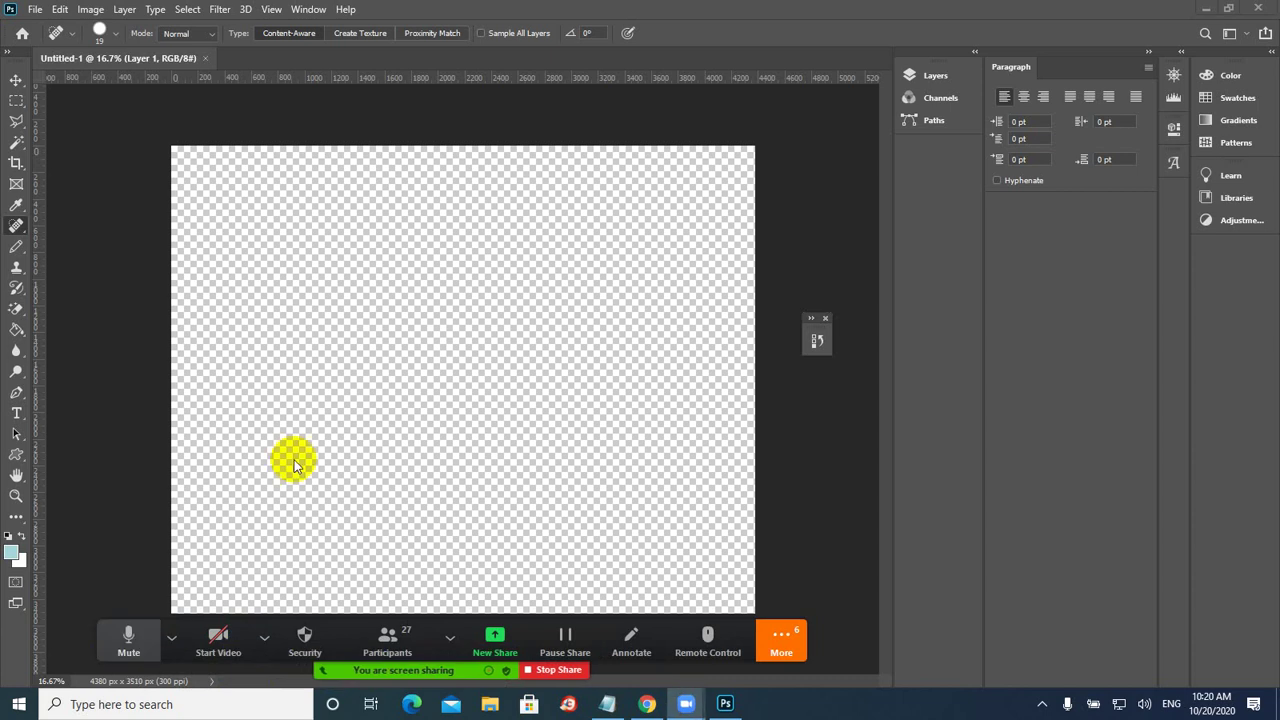
- Open natural-and-organic-skin-care-for-acne-spot-treatments.jpg and Loreal-Paris-BMAG-Article-Our-Best-Concealers-for-Dark-Spots-T.jpg together from the Desktop ps folder
click(38, 12)
click(445, 232)
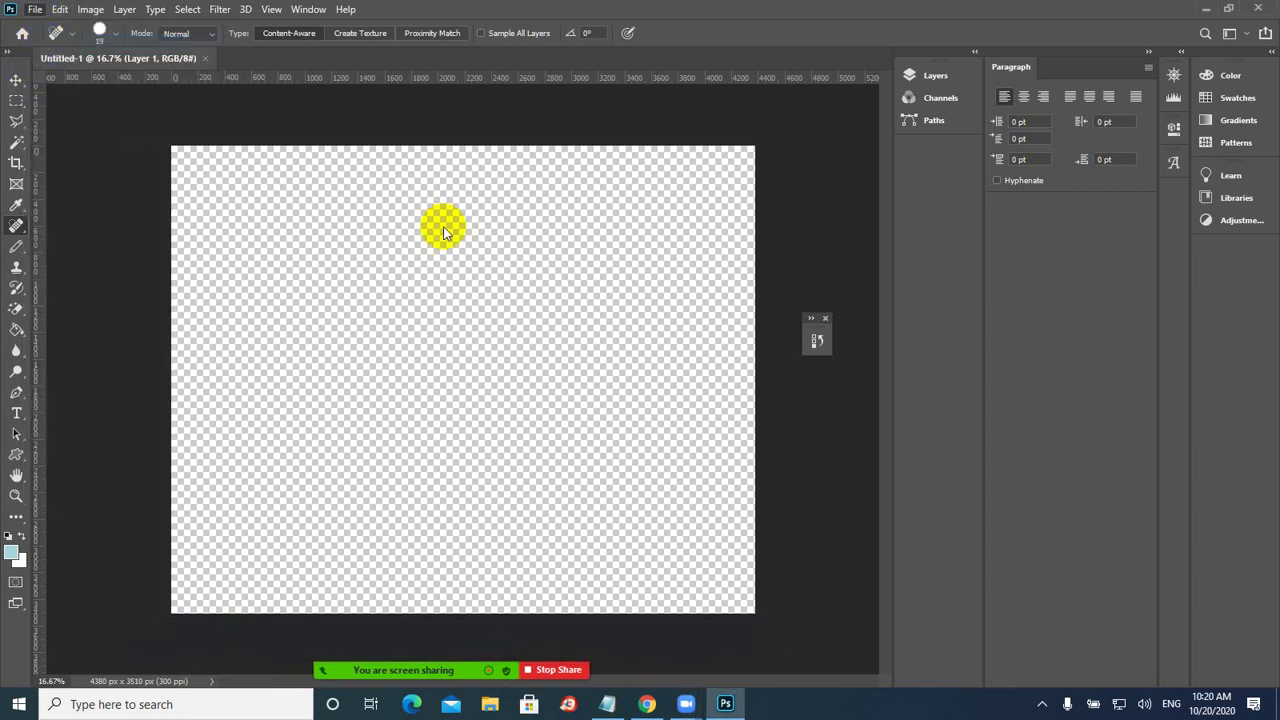
click(466, 231)
key(ctrl+o)
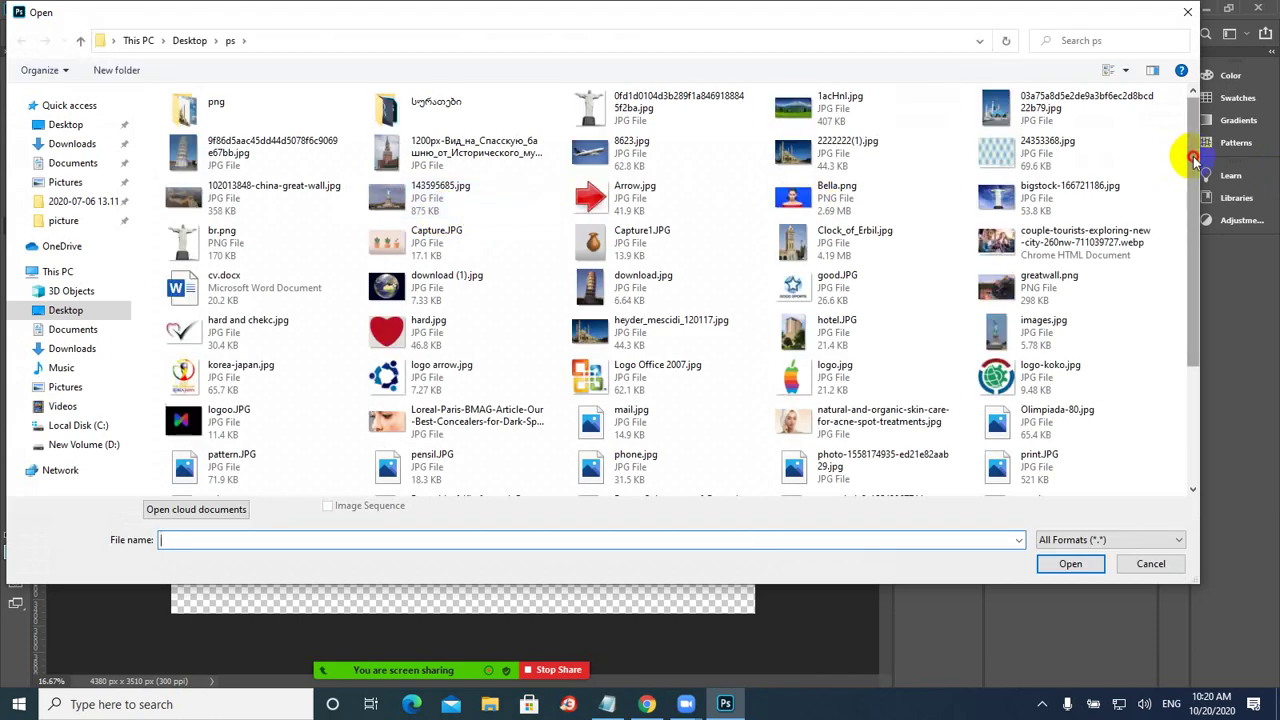
drag(1192, 160, 1177, 200)
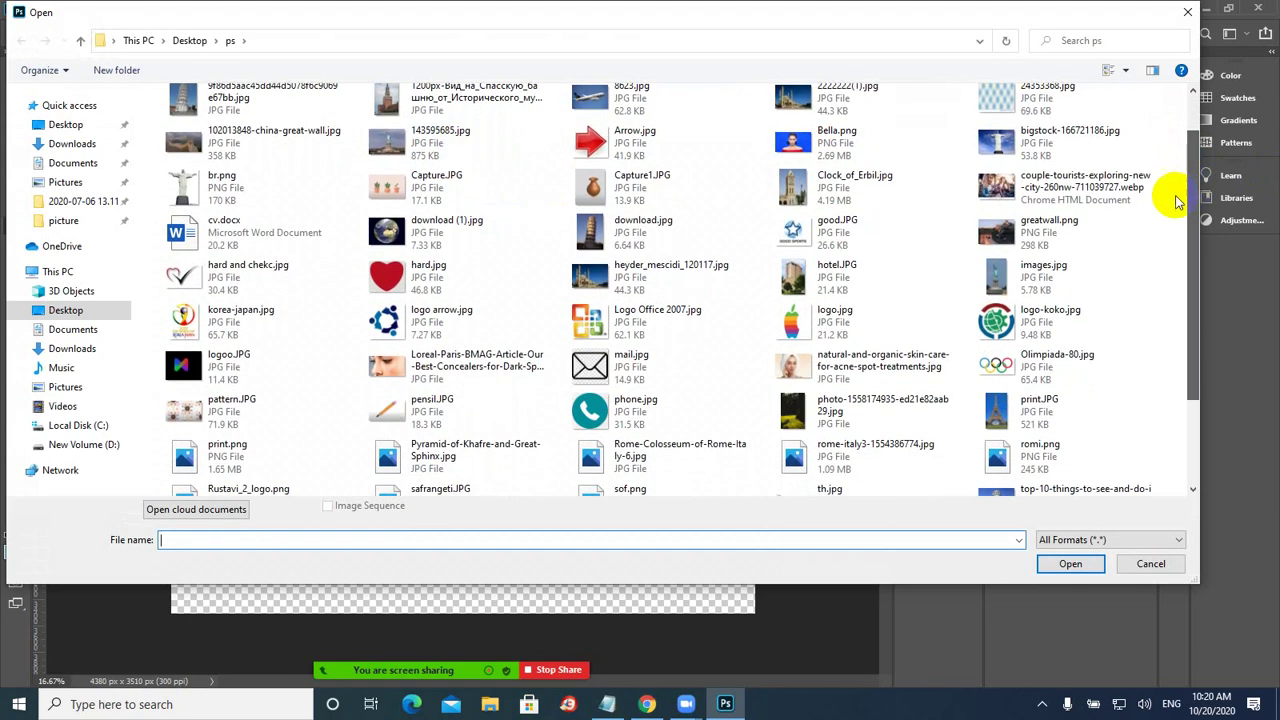
click(430, 362)
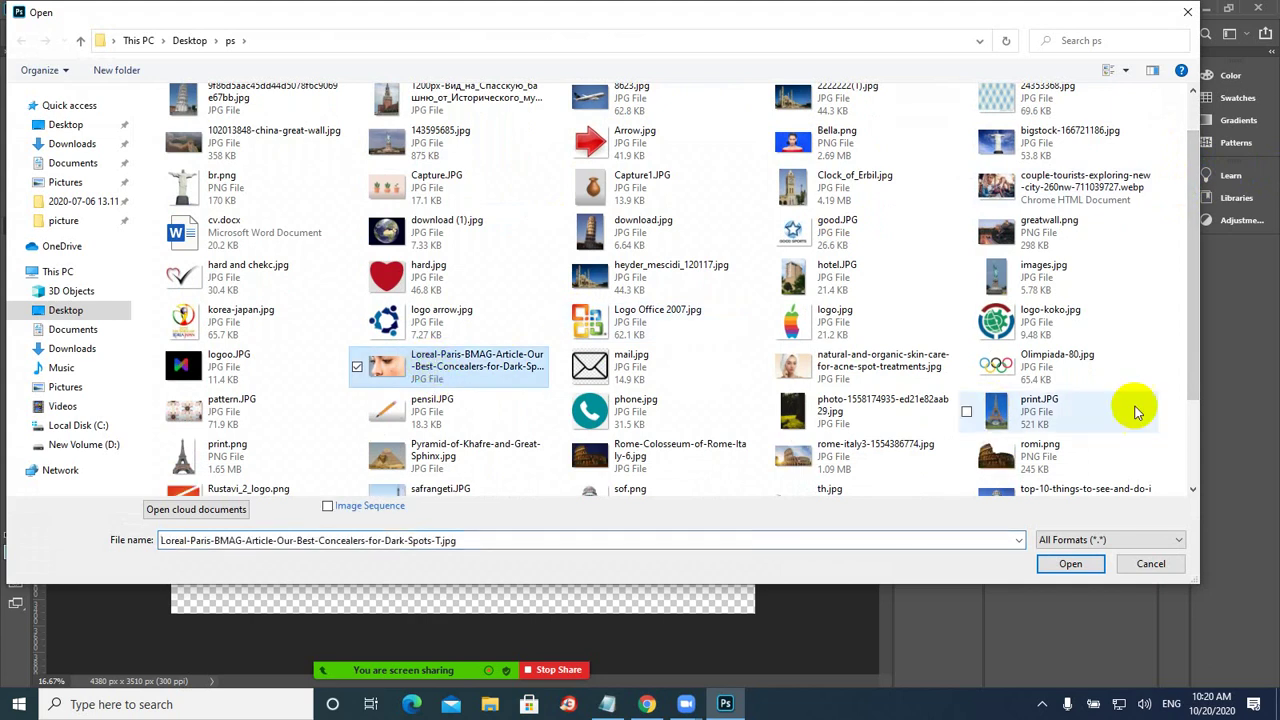
ctrl+click(850, 363)
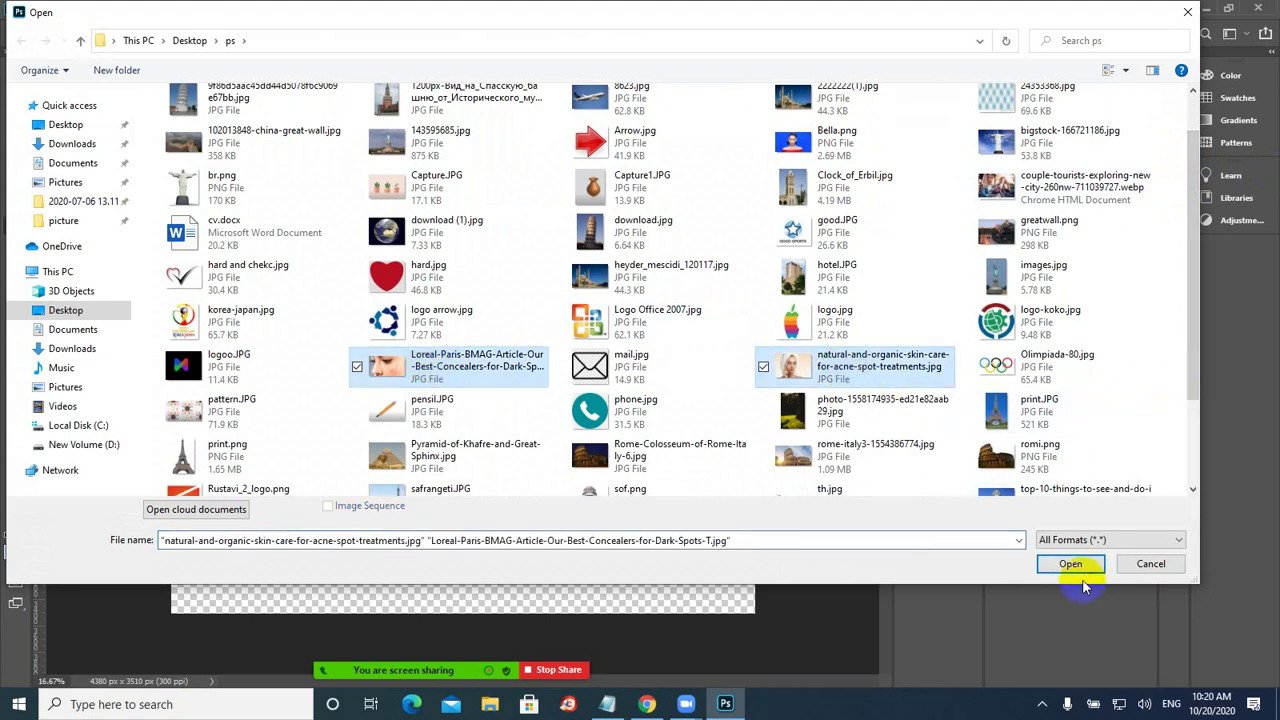
click(1065, 564)
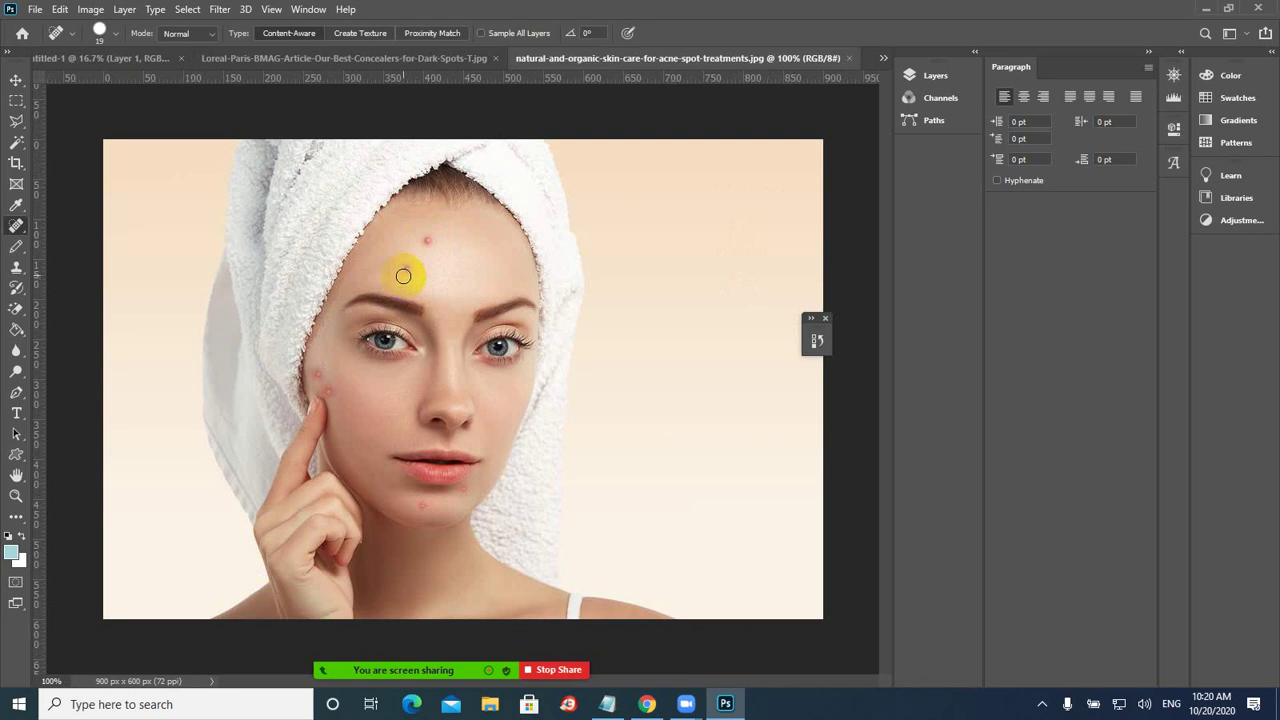
- Try the Spot Healing Brush on the upper forehead blemish, and undo the retouch
drag(306, 376, 322, 380)
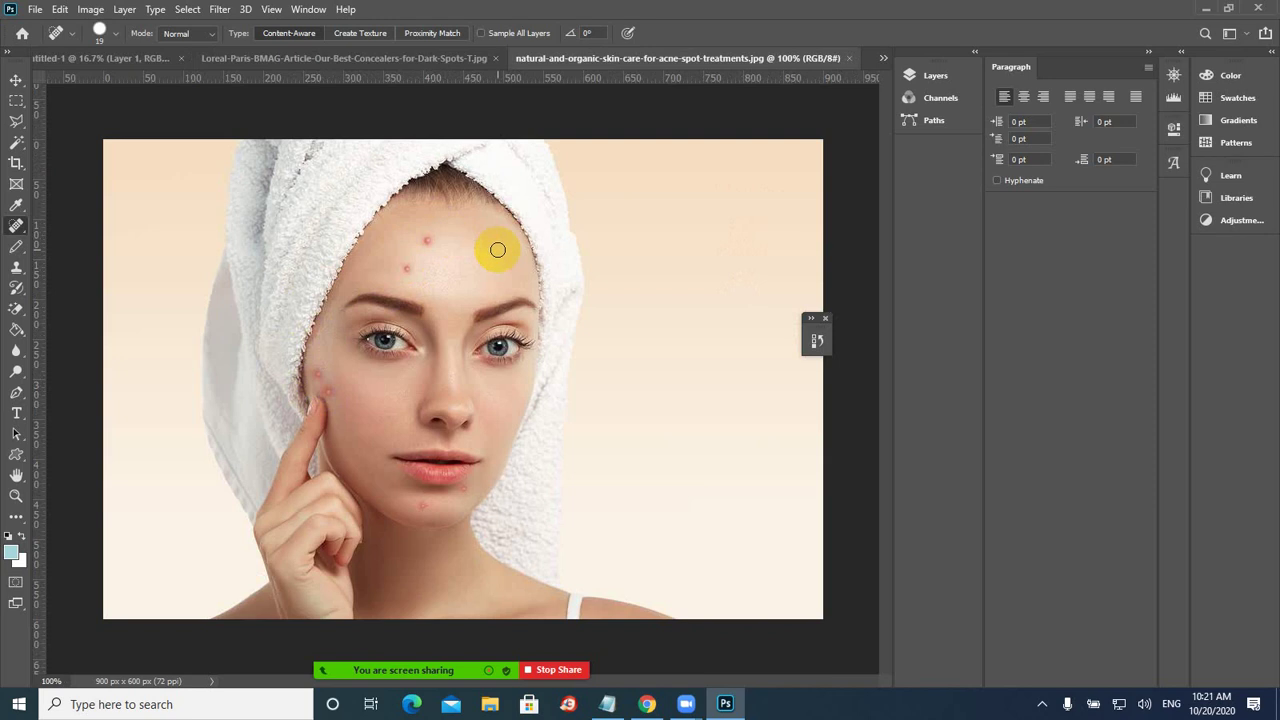
click(18, 229)
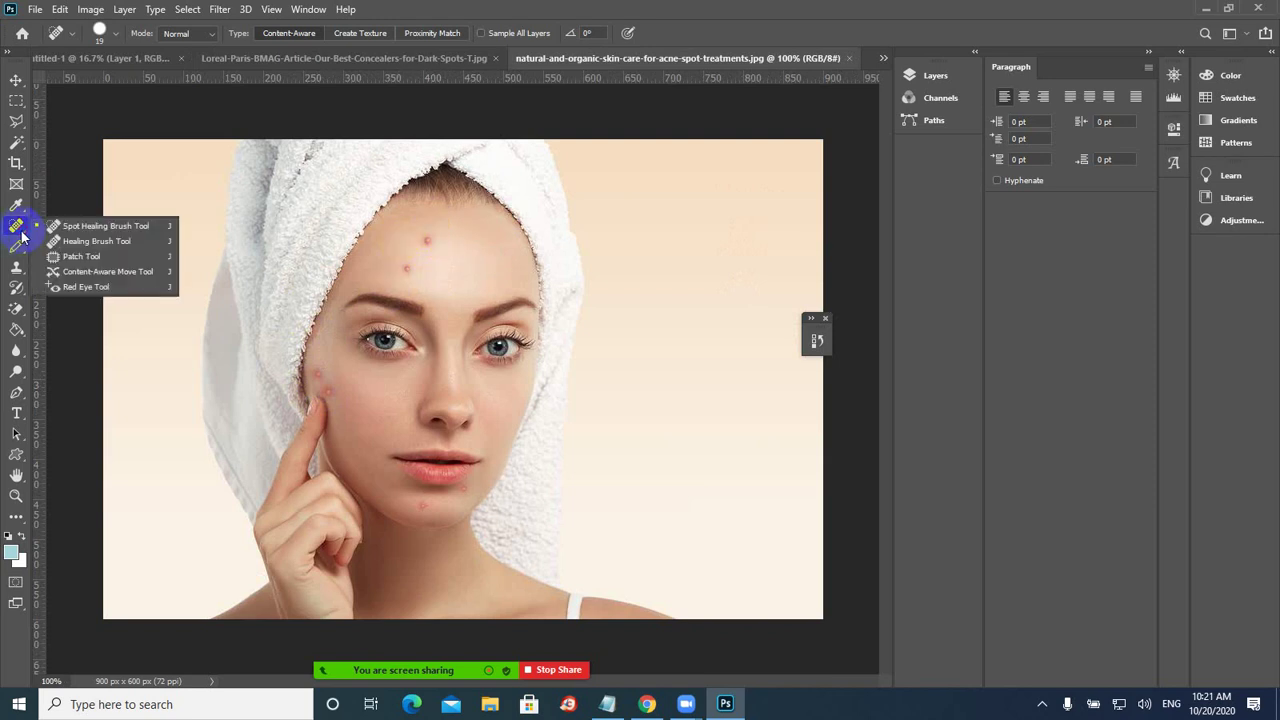
drag(22, 236, 94, 232)
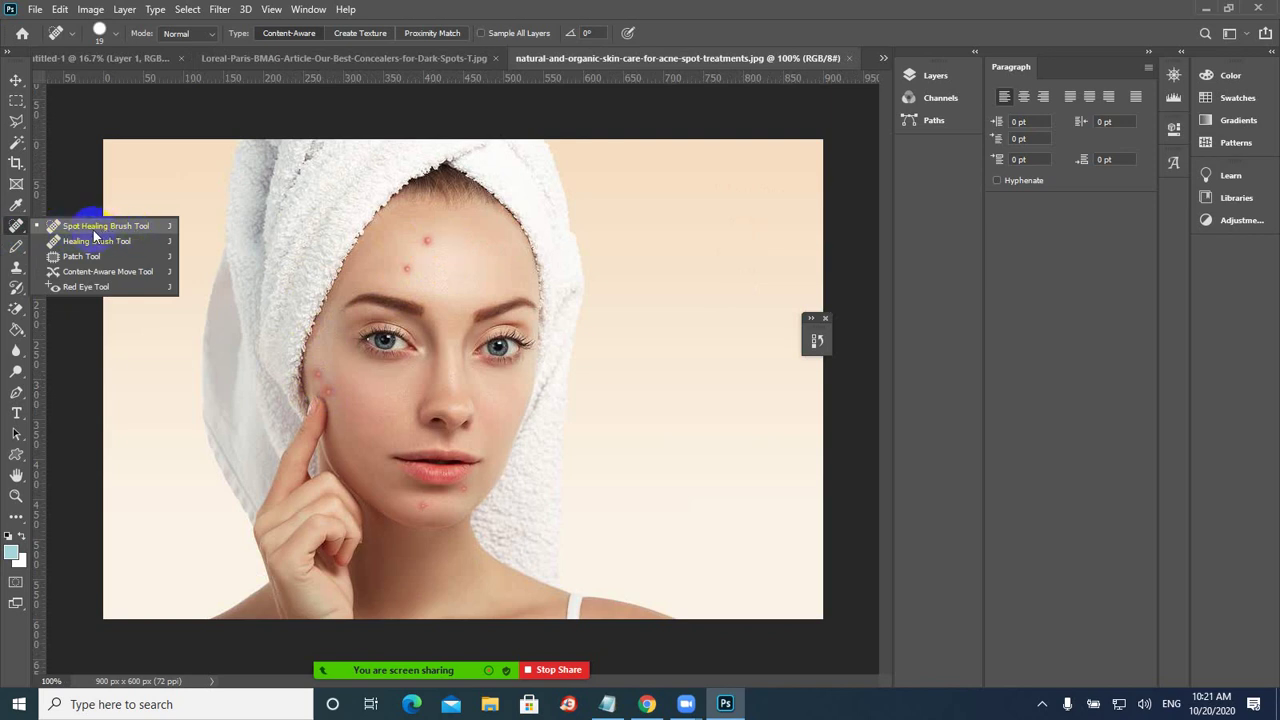
drag(94, 232, 18, 222)
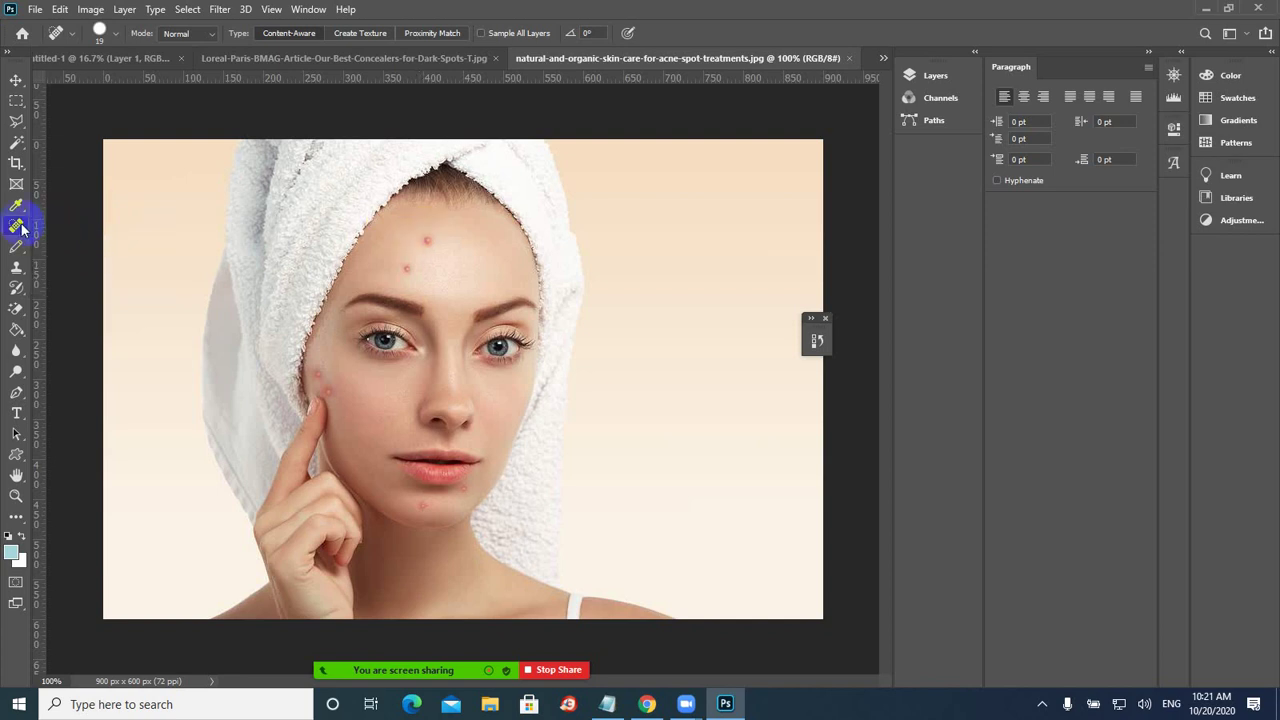
click(428, 240)
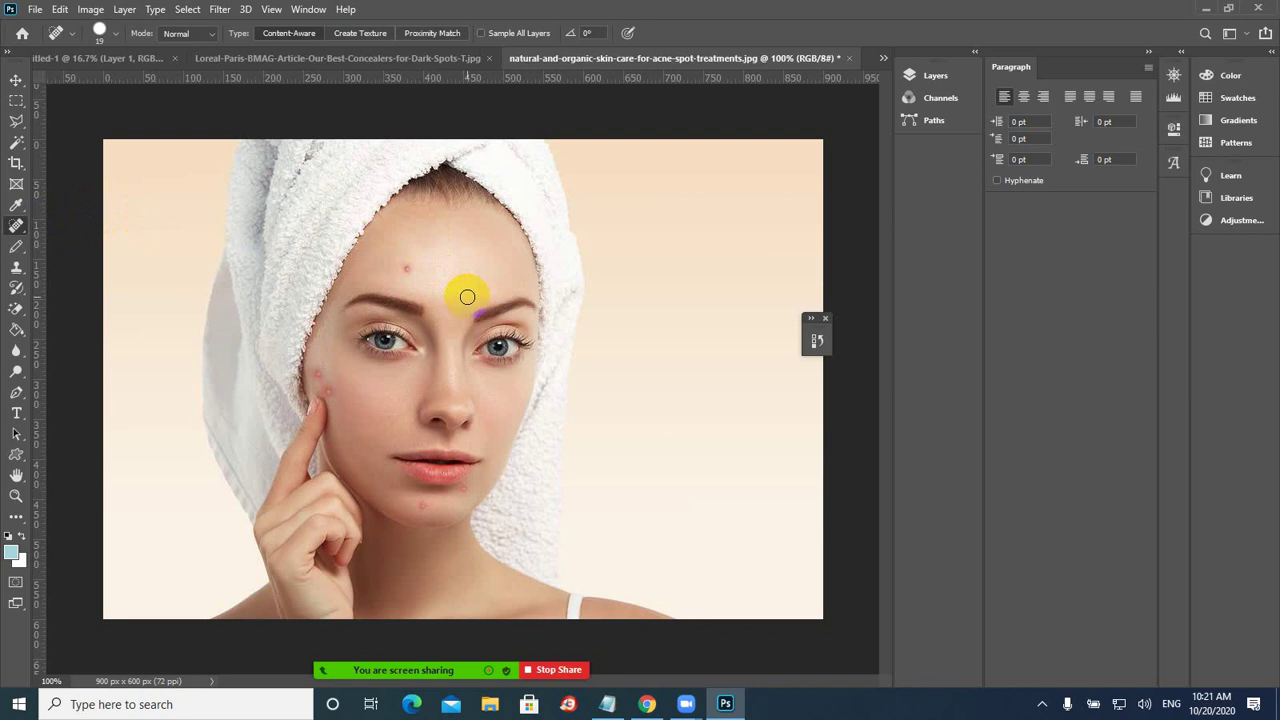
drag(467, 297, 456, 288)
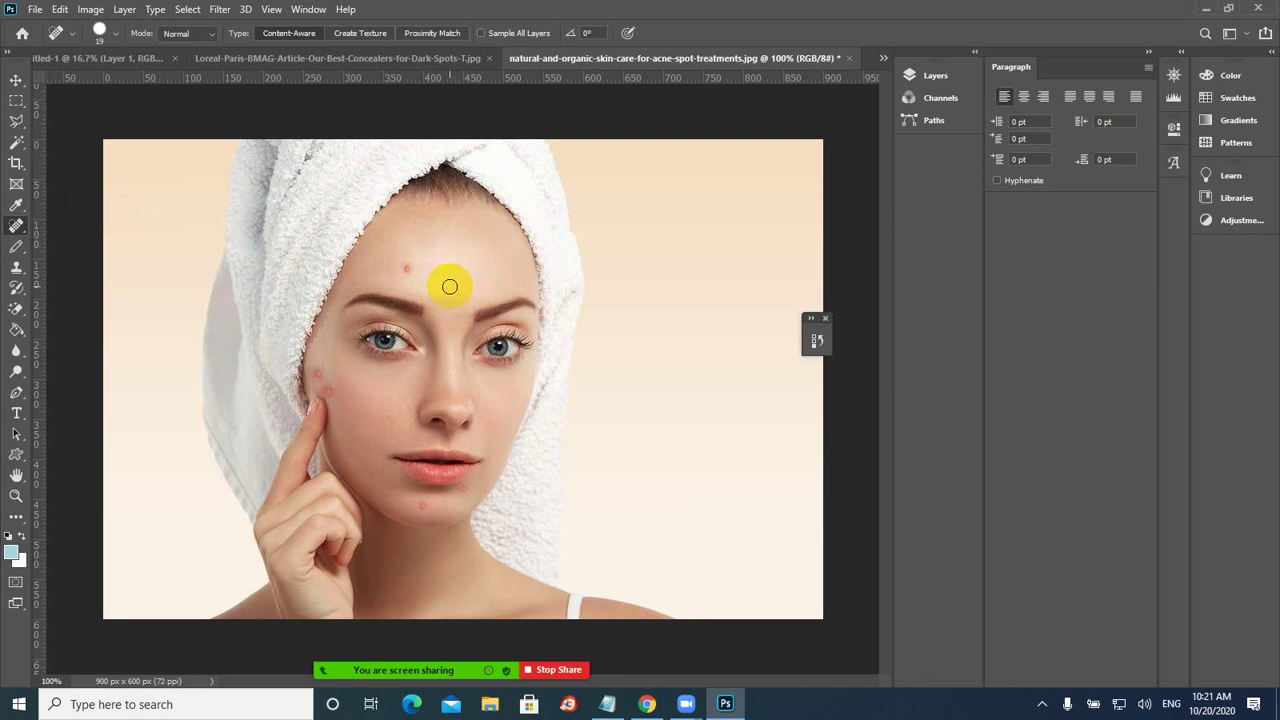
key(ctrl+z)
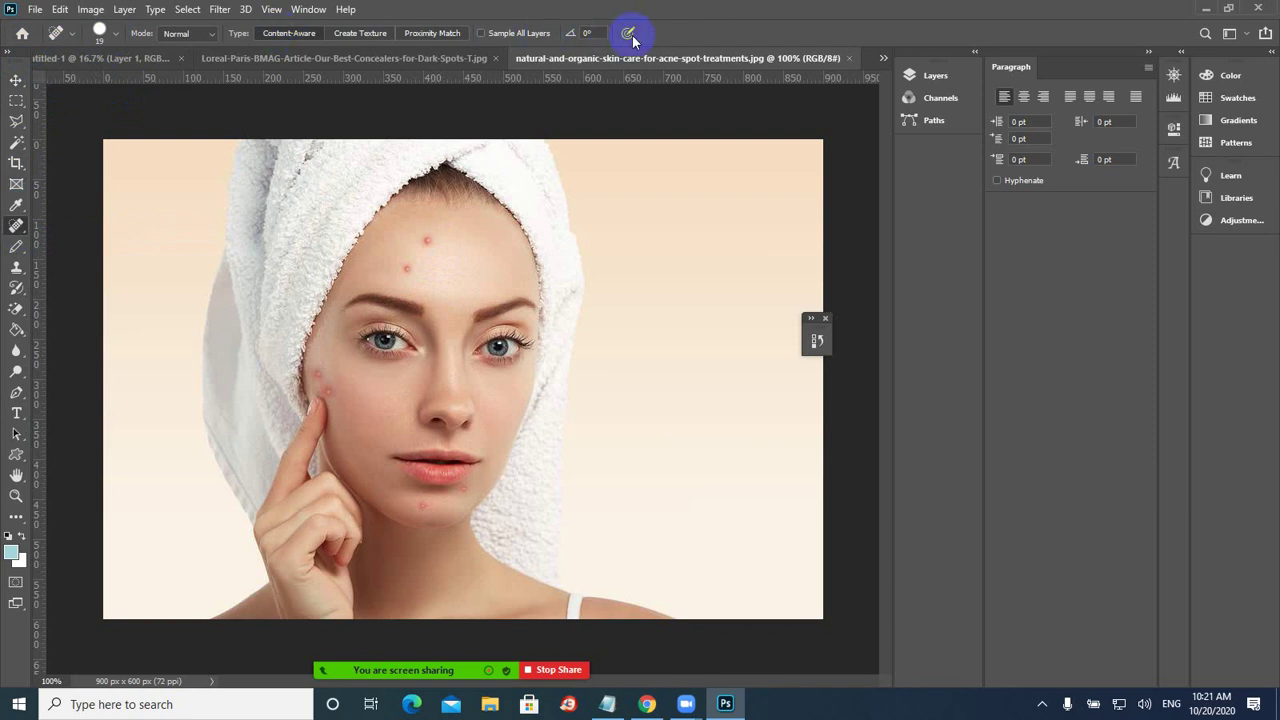
- Set the Spot Healing Brush size to 30 px
click(115, 38)
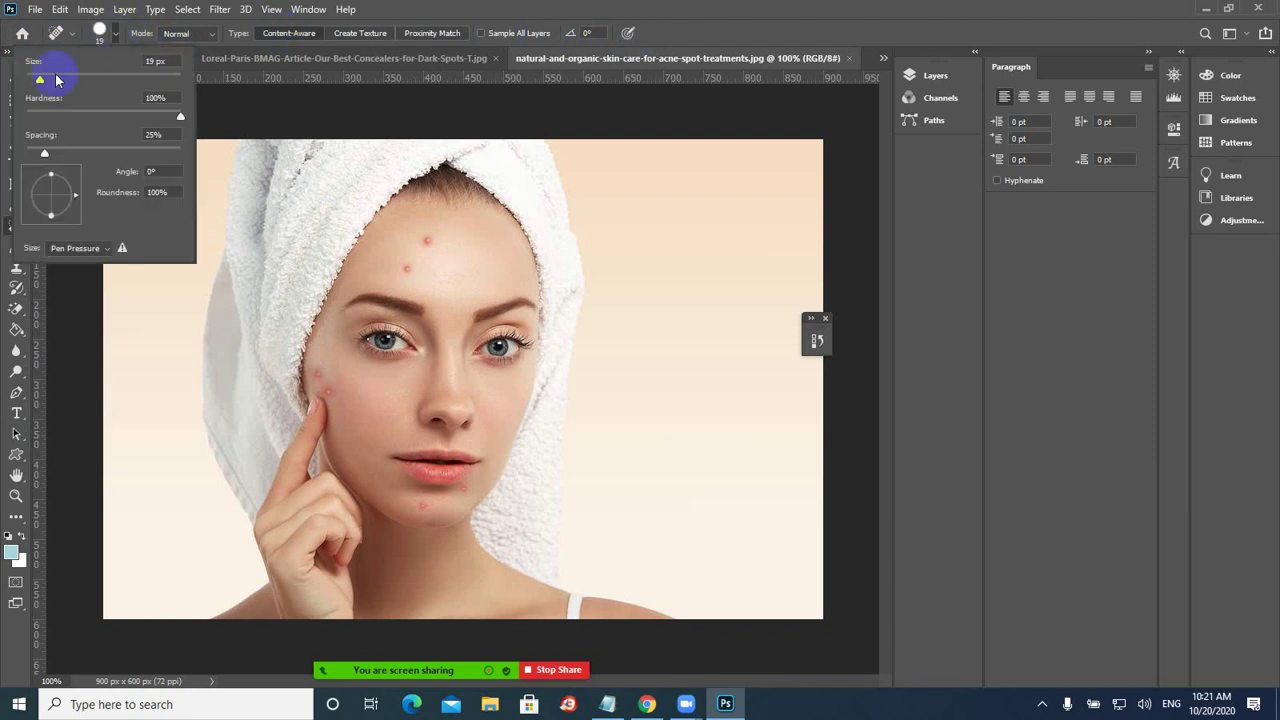
drag(42, 80, 48, 80)
click(118, 38)
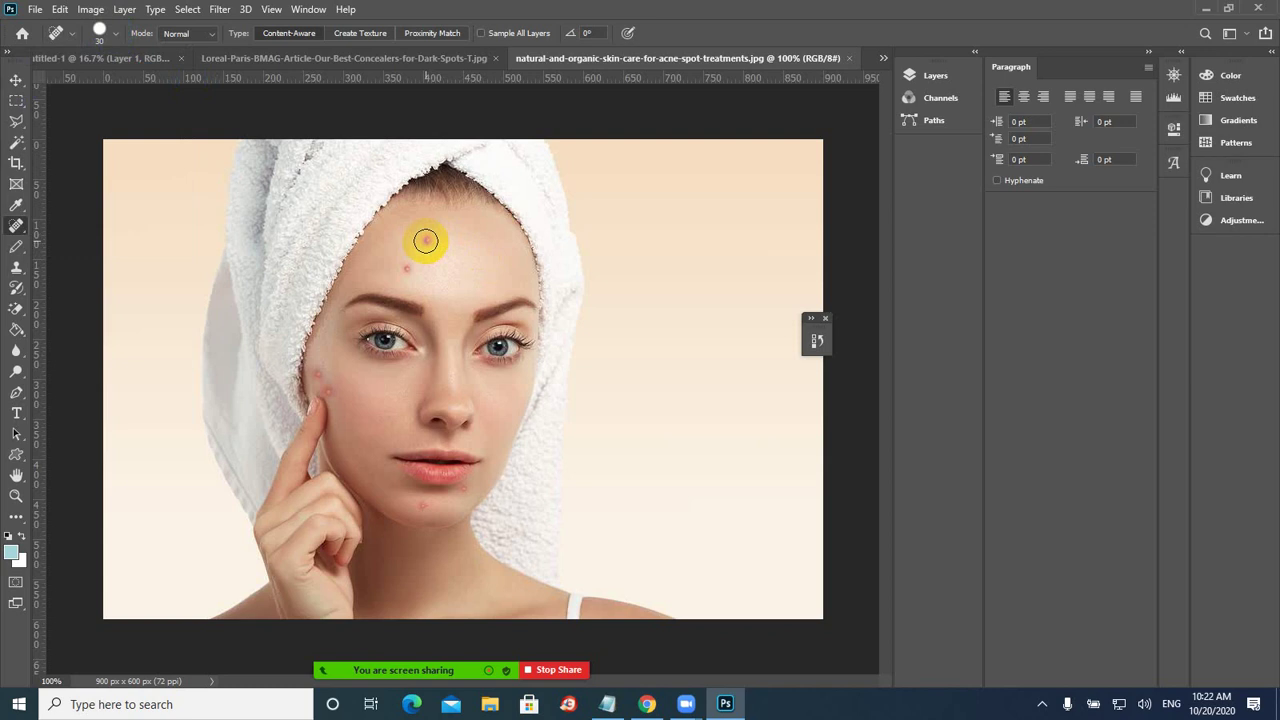
- Adjust the Spot Healing Brush size to 25 px and remove the two red blemishes on the forehead
key(bracketright)
key(bracketright)
key(bracketright)
key(bracketright)
key(bracketleft)
key(bracketleft)
key(bracketleft)
key(bracketleft)
key(bracketleft)
key(bracketleft)
click(427, 240)
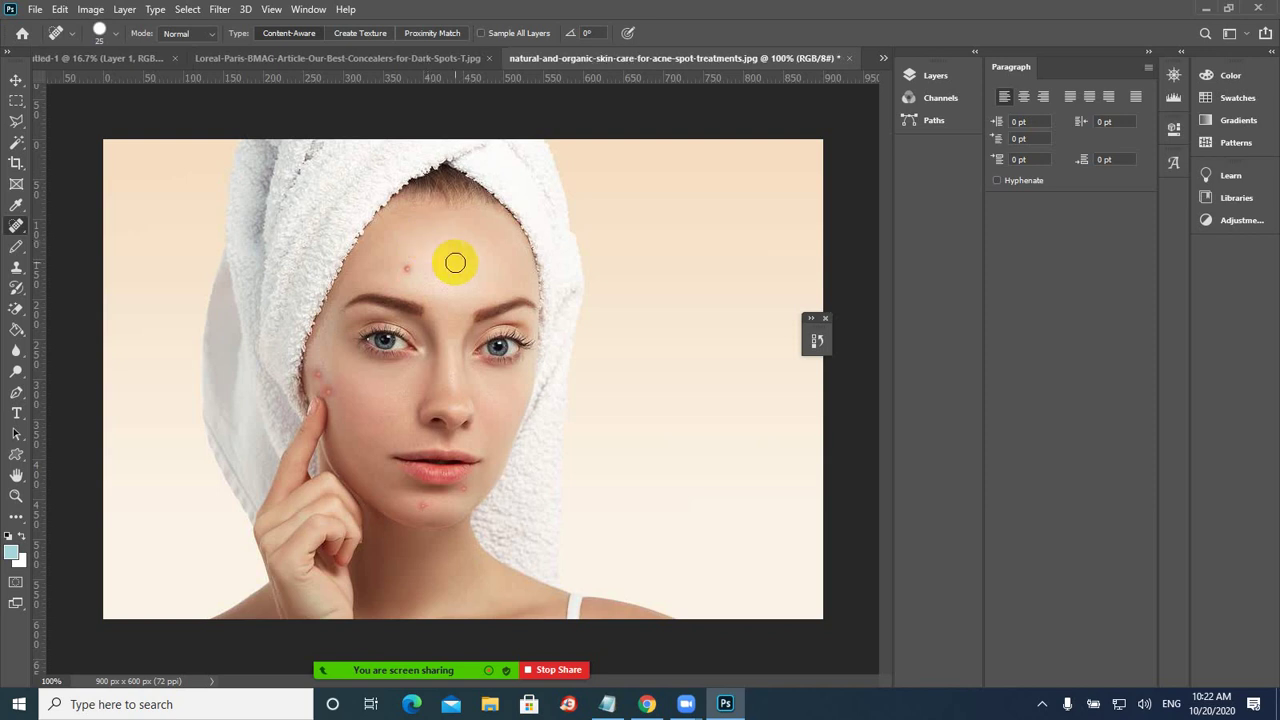
click(407, 270)
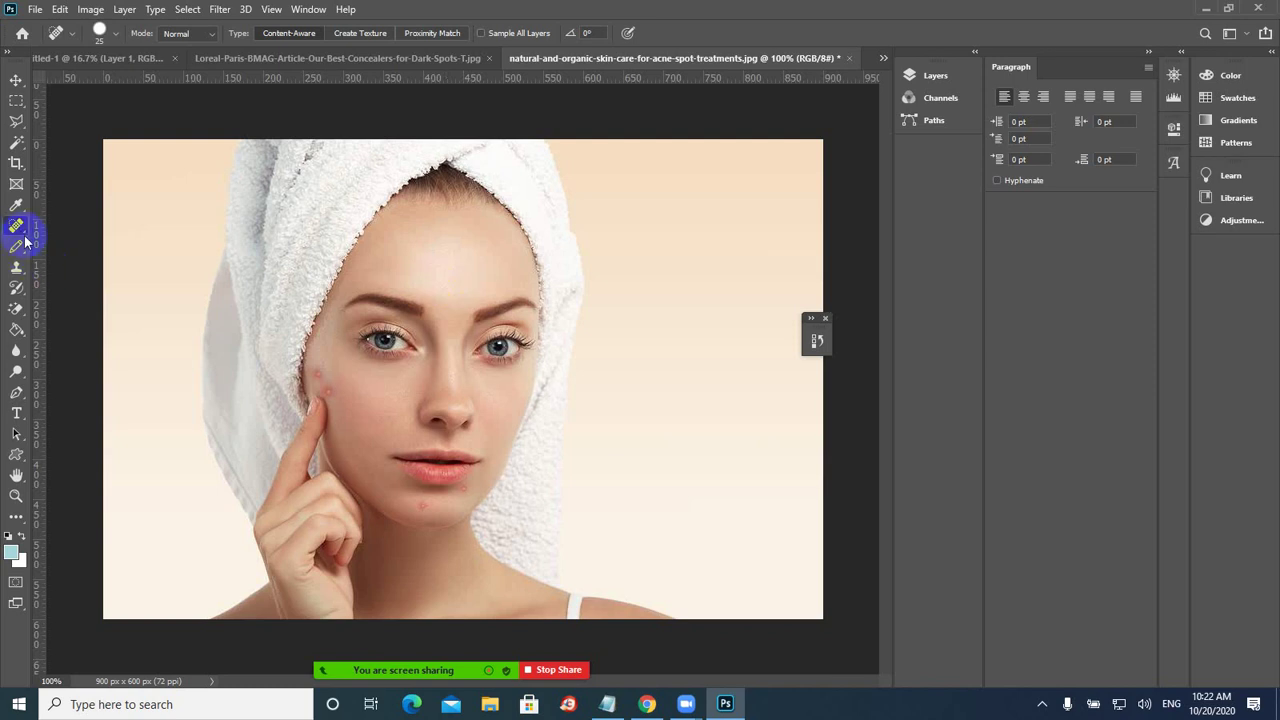
drag(16, 225, 64, 228)
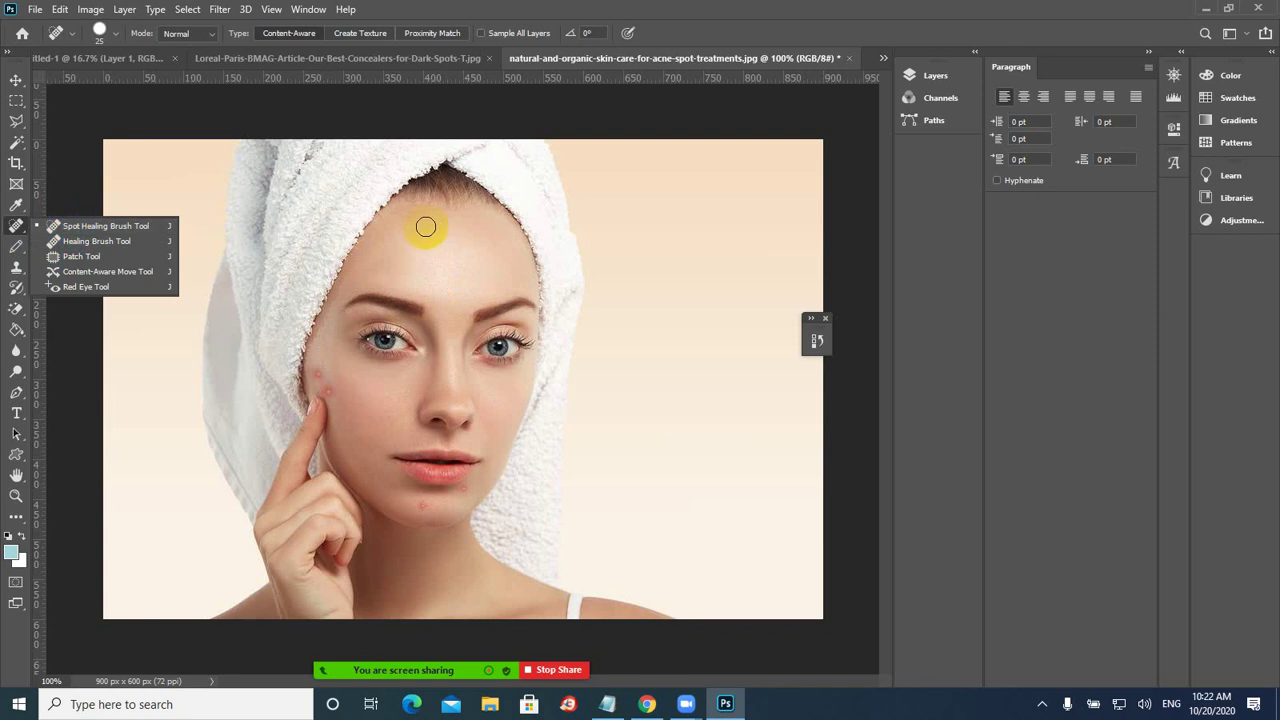
click(16, 226)
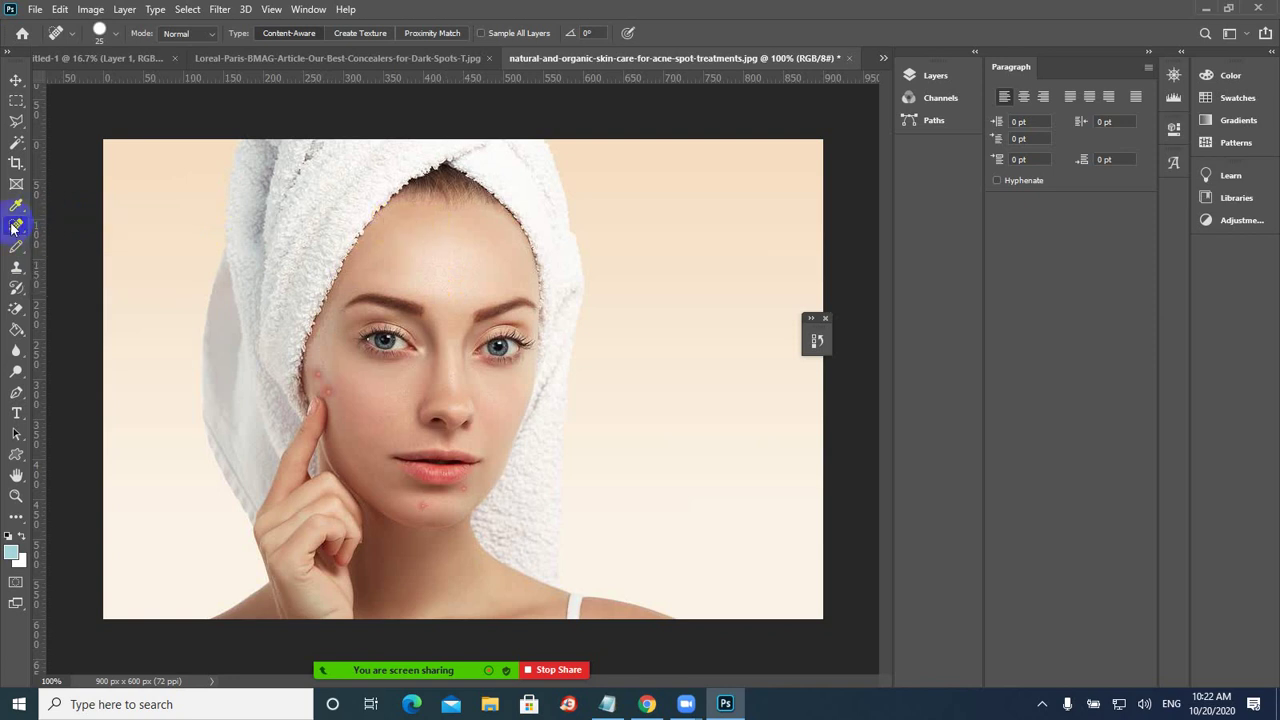
- Try the Spot Healing Brush on the upper forehead blemish again, and undo the retouch
drag(447, 250, 426, 240)
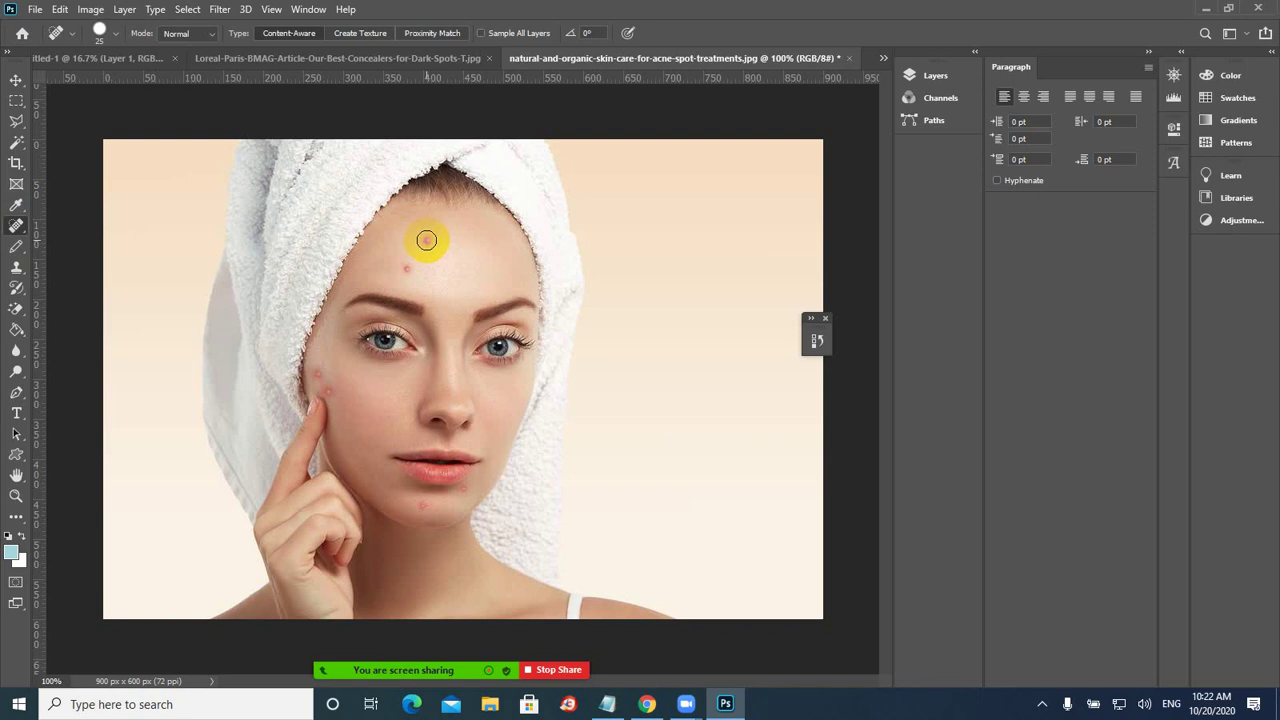
mouse_move(426, 240)
mouse_down()
mouse_move(426, 229)
mouse_move(443, 240)
mouse_move(427, 241)
mouse_up()
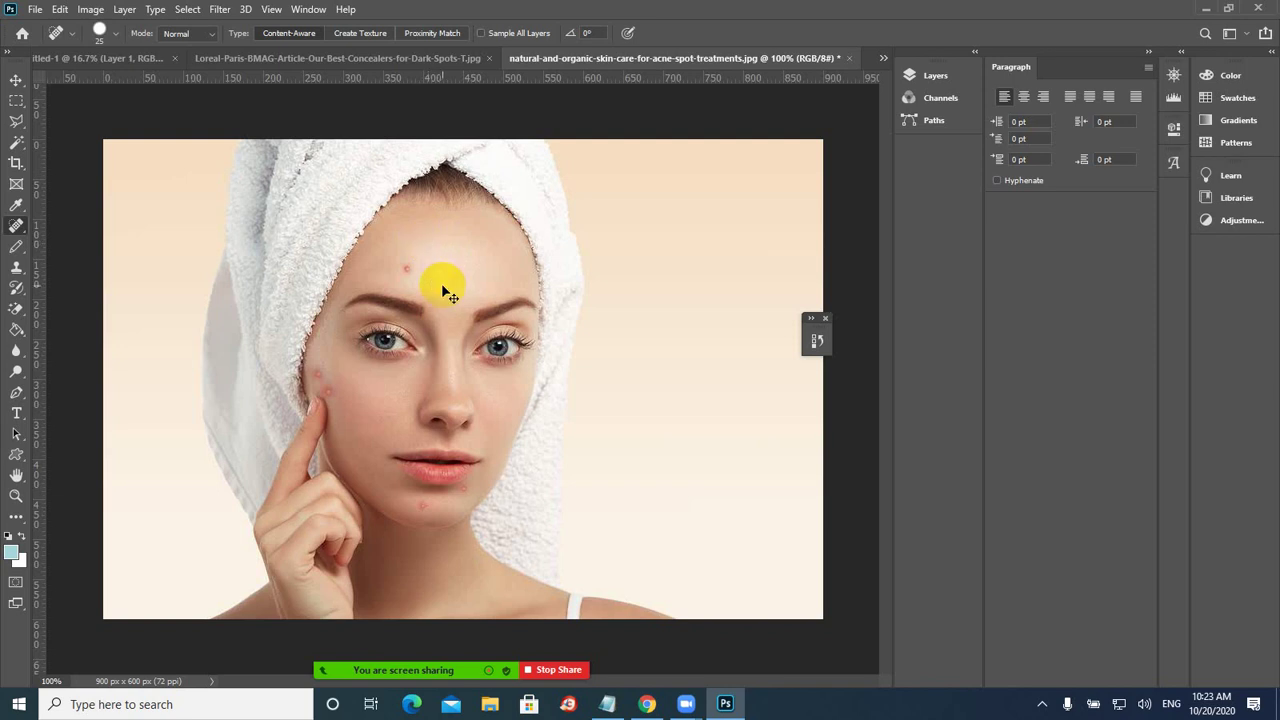
key(ctrl+z)
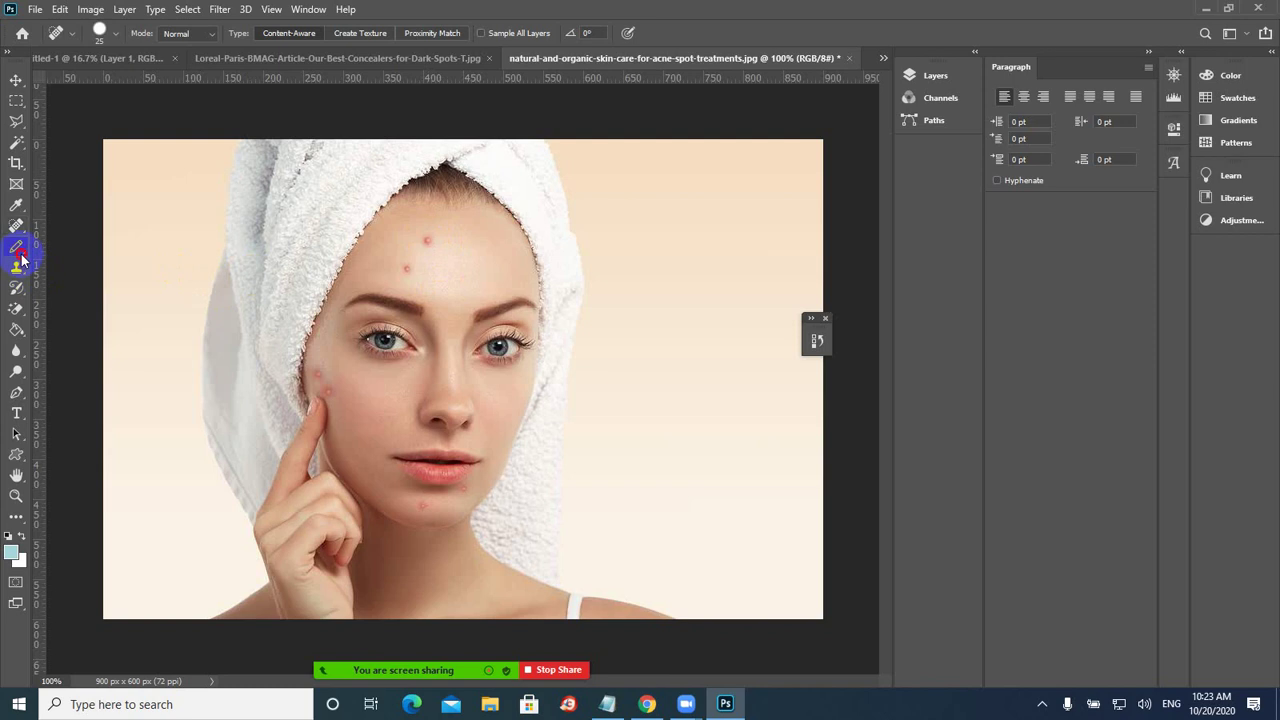
- Reset the foreground and background colours to default and paint a black dot below the hairline with the Brush Tool
click(17, 247)
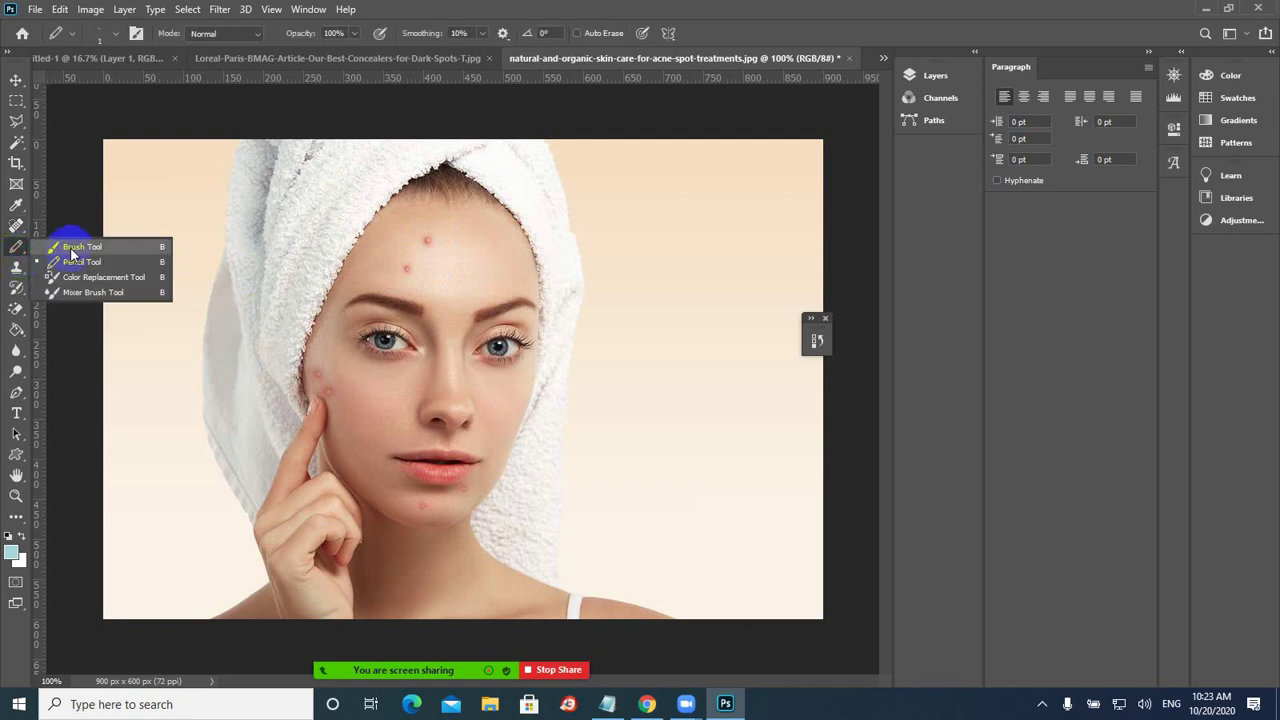
click(72, 249)
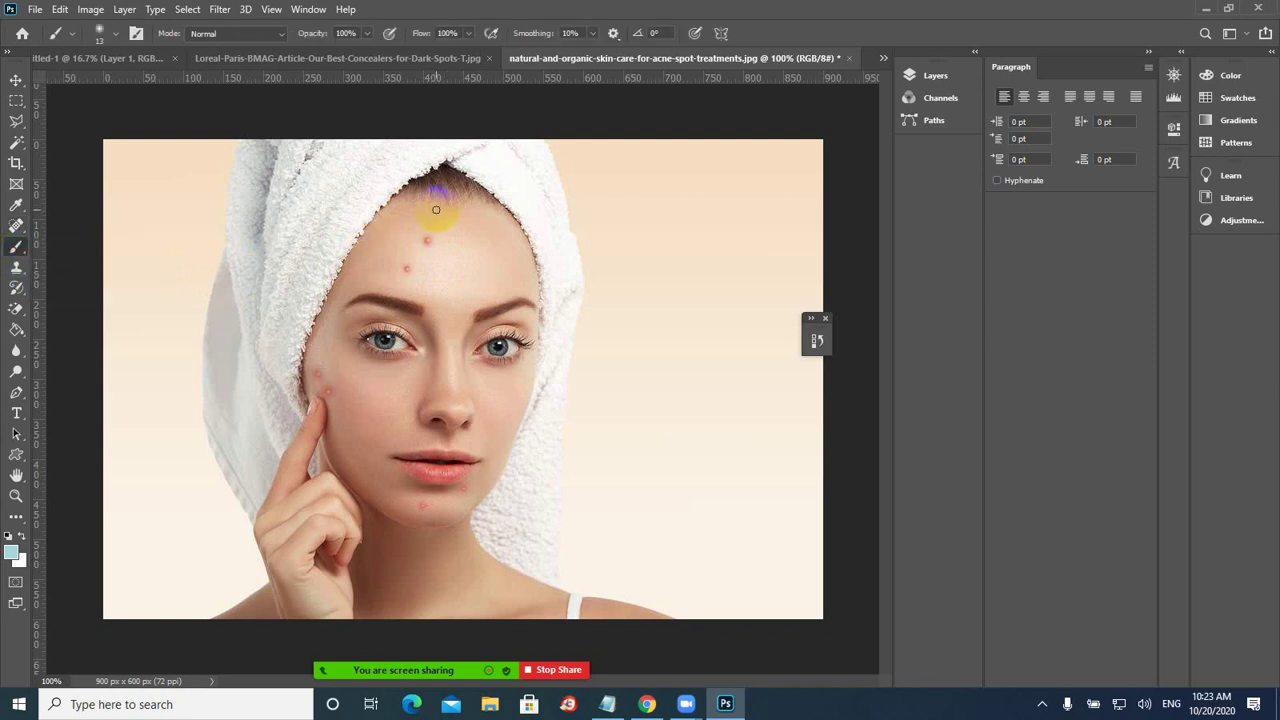
click(10, 534)
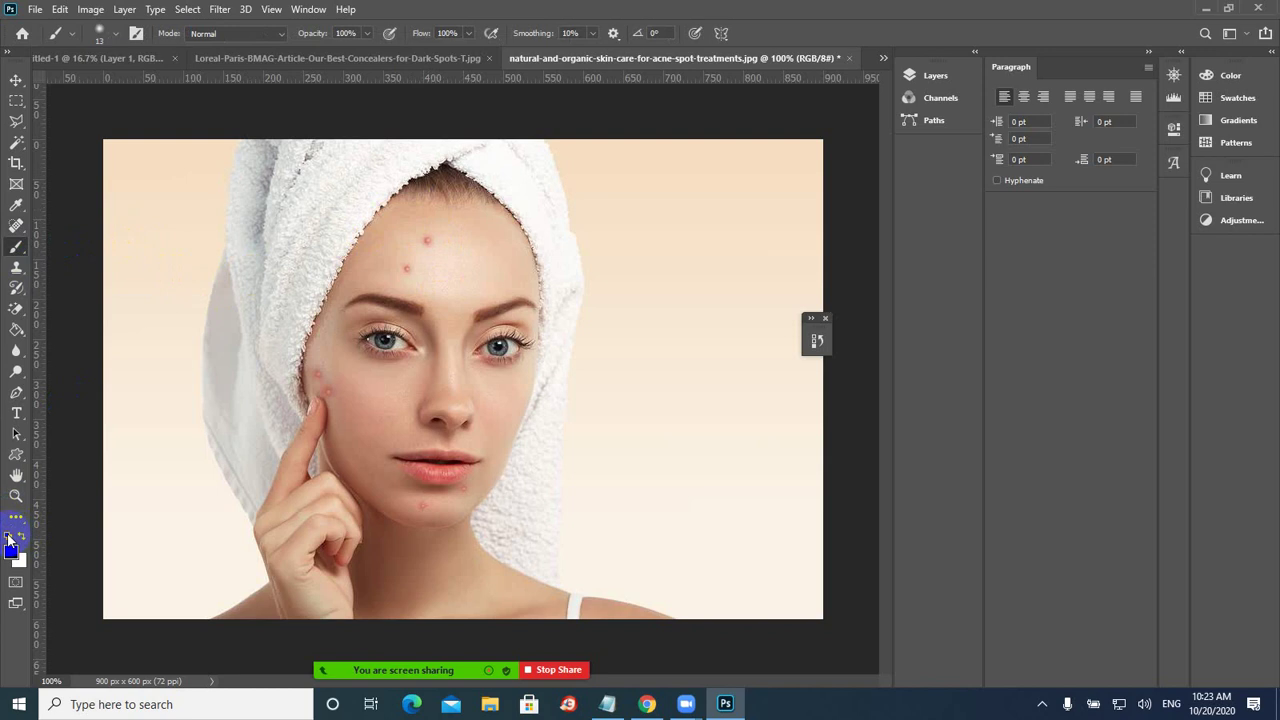
click(426, 206)
- Remove the upper forehead blemish and the black dot with the Spot Healing Brush at 30 px
click(24, 232)
right_click(26, 233)
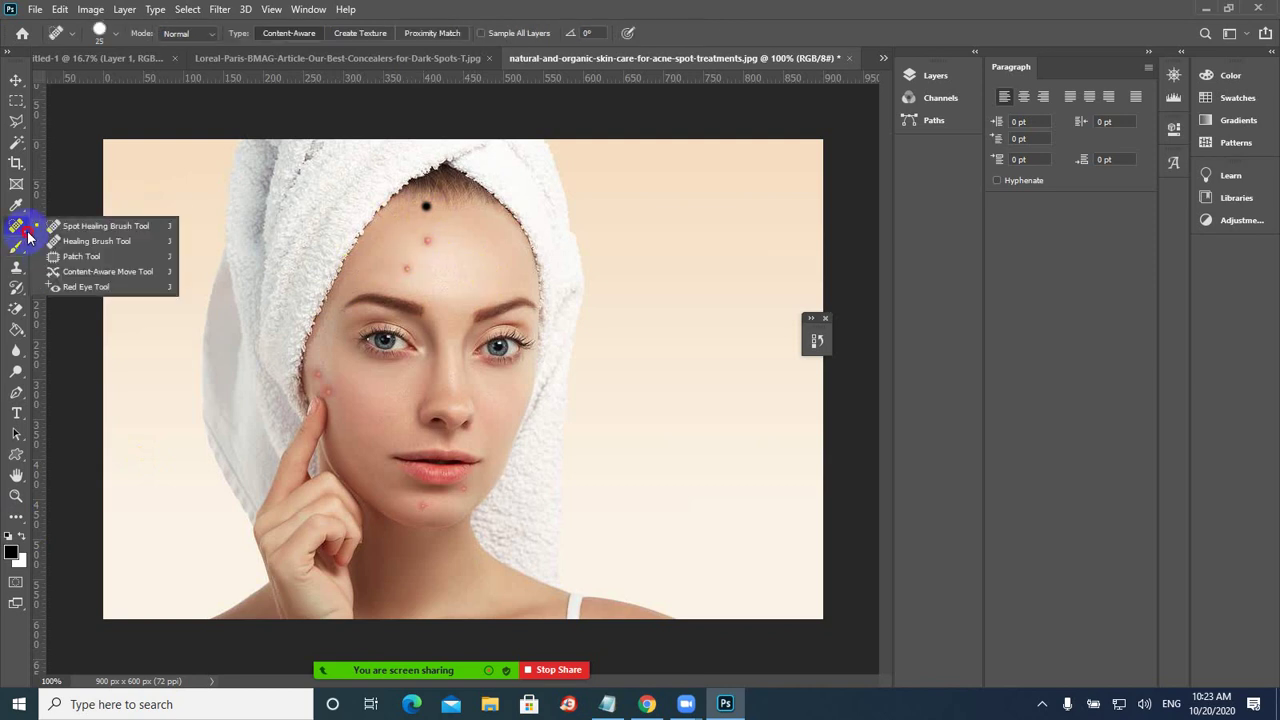
click(100, 226)
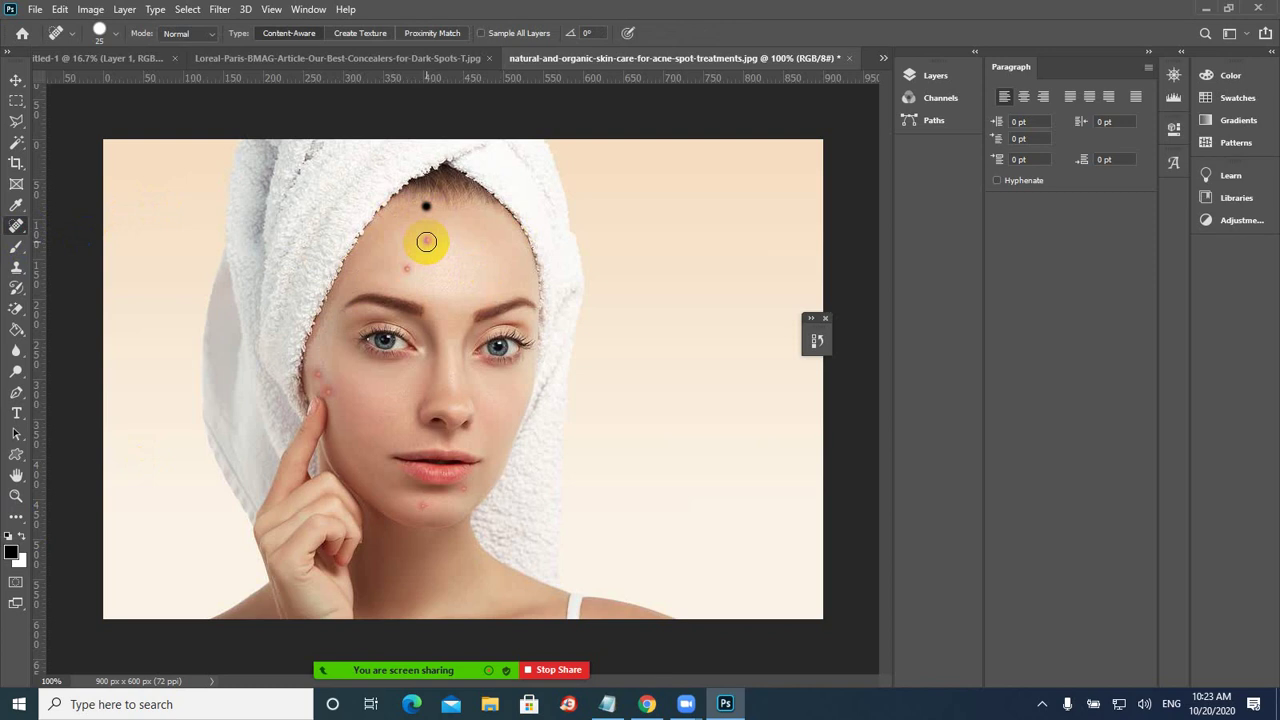
key(bracketright)
click(426, 241)
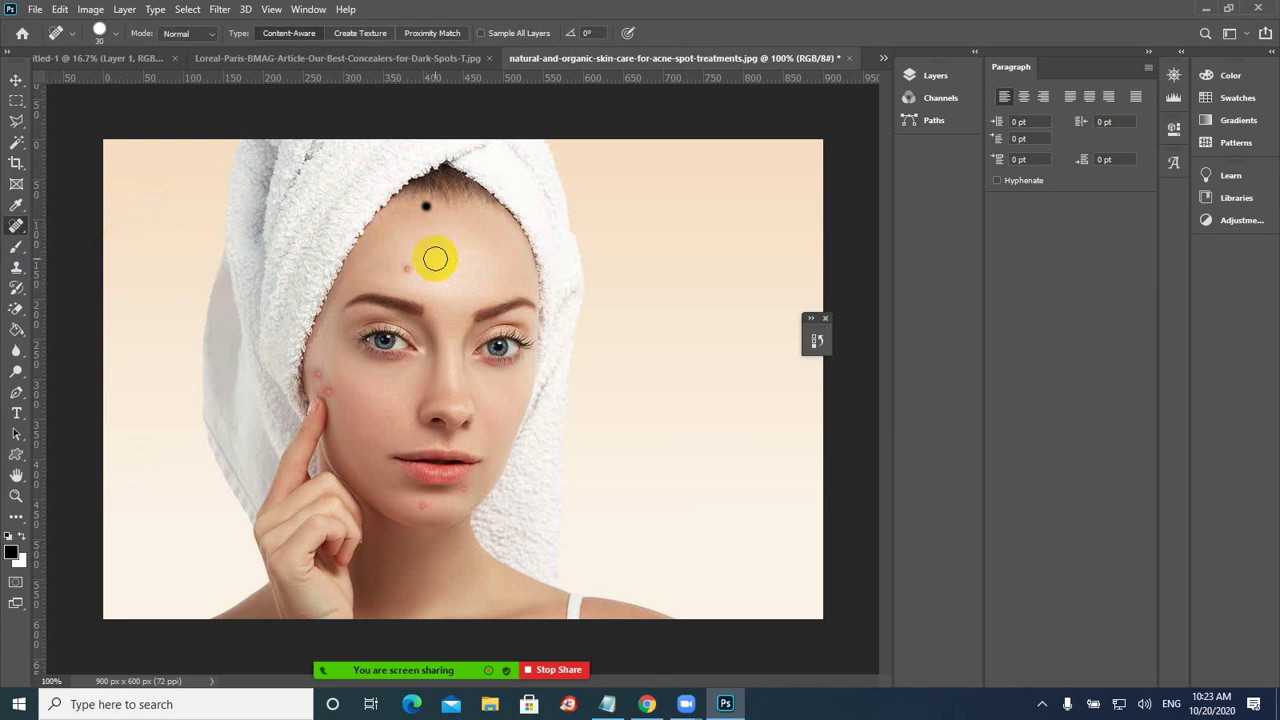
click(426, 206)
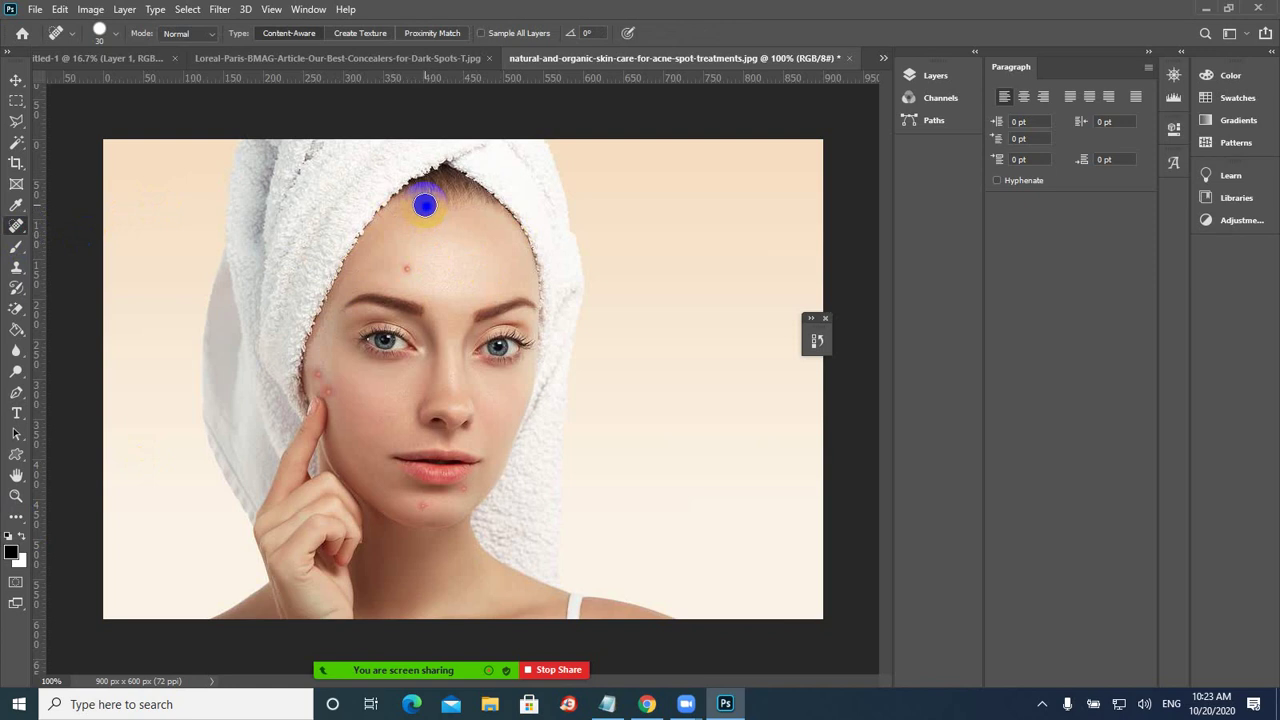
click(426, 208)
click(426, 206)
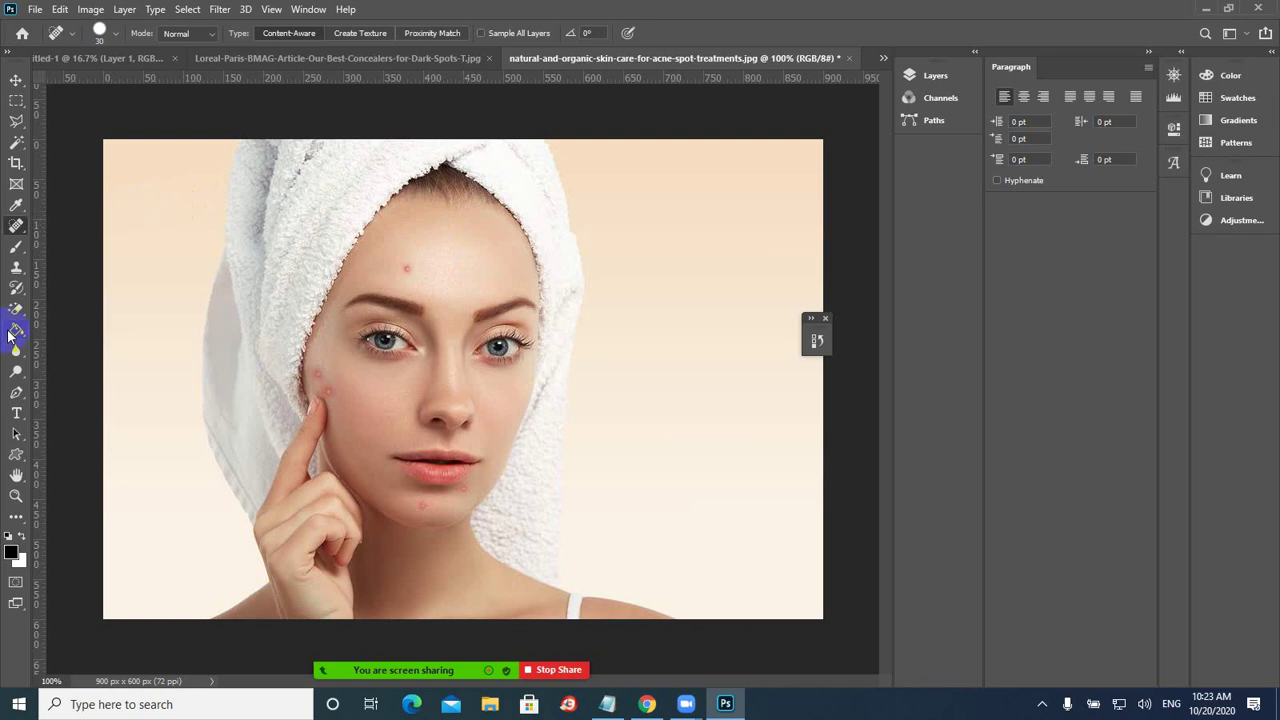
- Paint a small cluster of black dabs at the hairline with the Brush Tool
click(21, 250)
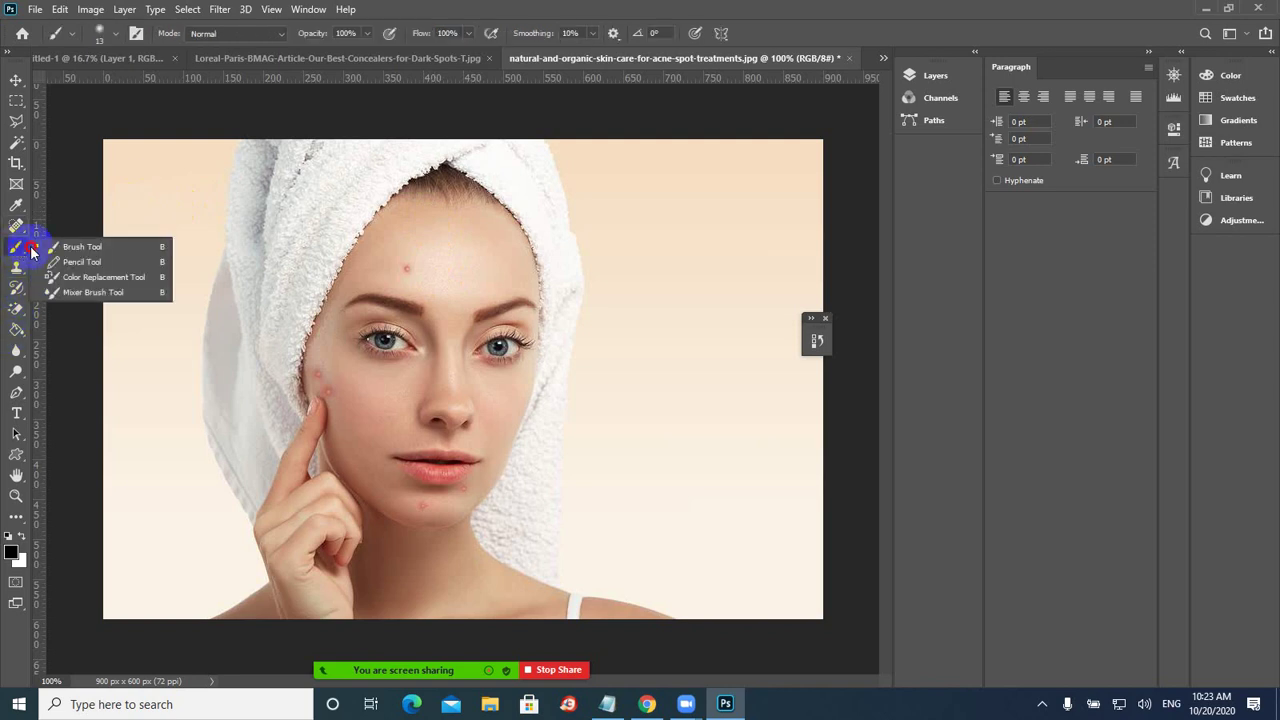
click(62, 246)
click(428, 203)
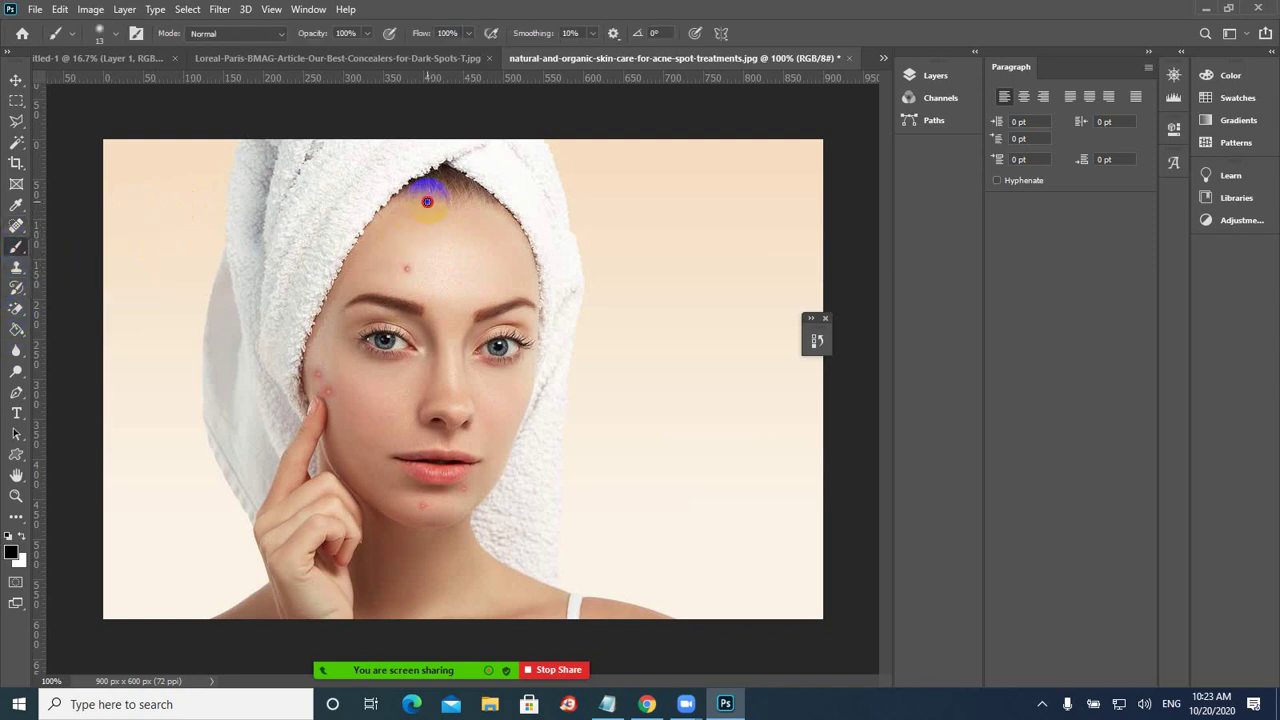
click(431, 203)
click(430, 201)
- Remove the black mark at the hairline with the Spot Healing Brush, and enlarge the brush to 45 px
click(15, 226)
right_click(15, 226)
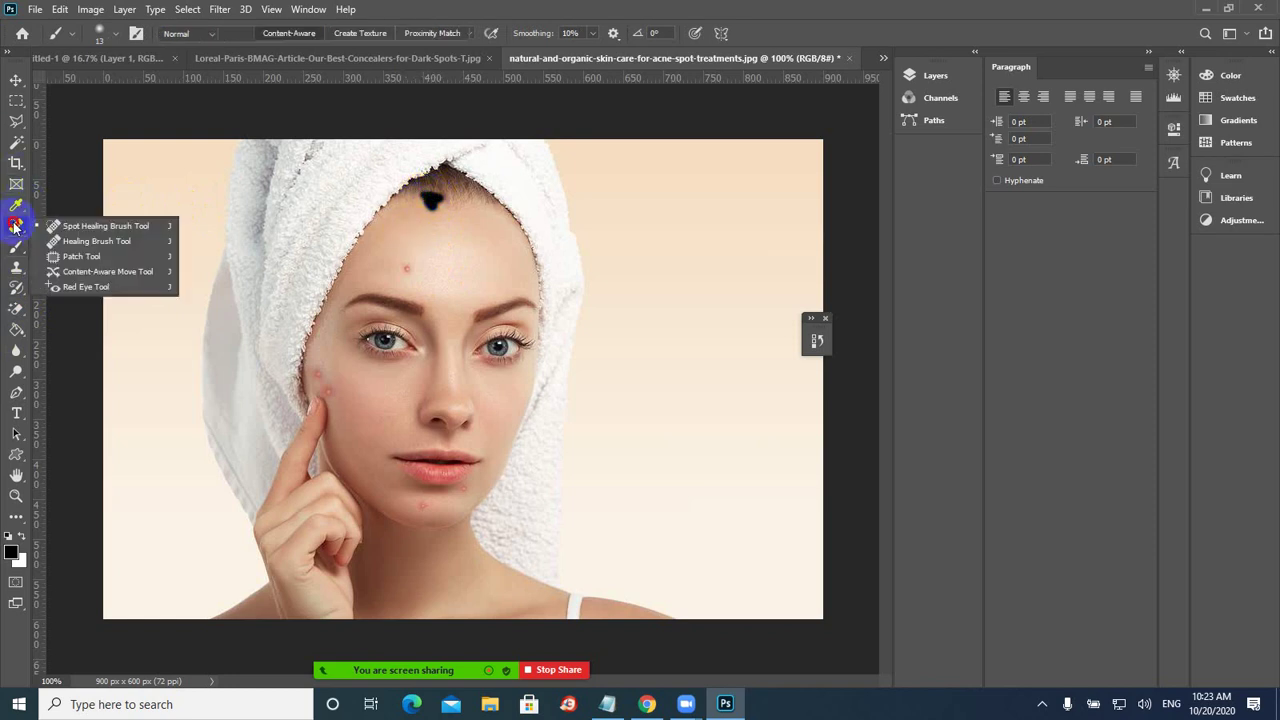
click(60, 222)
click(432, 201)
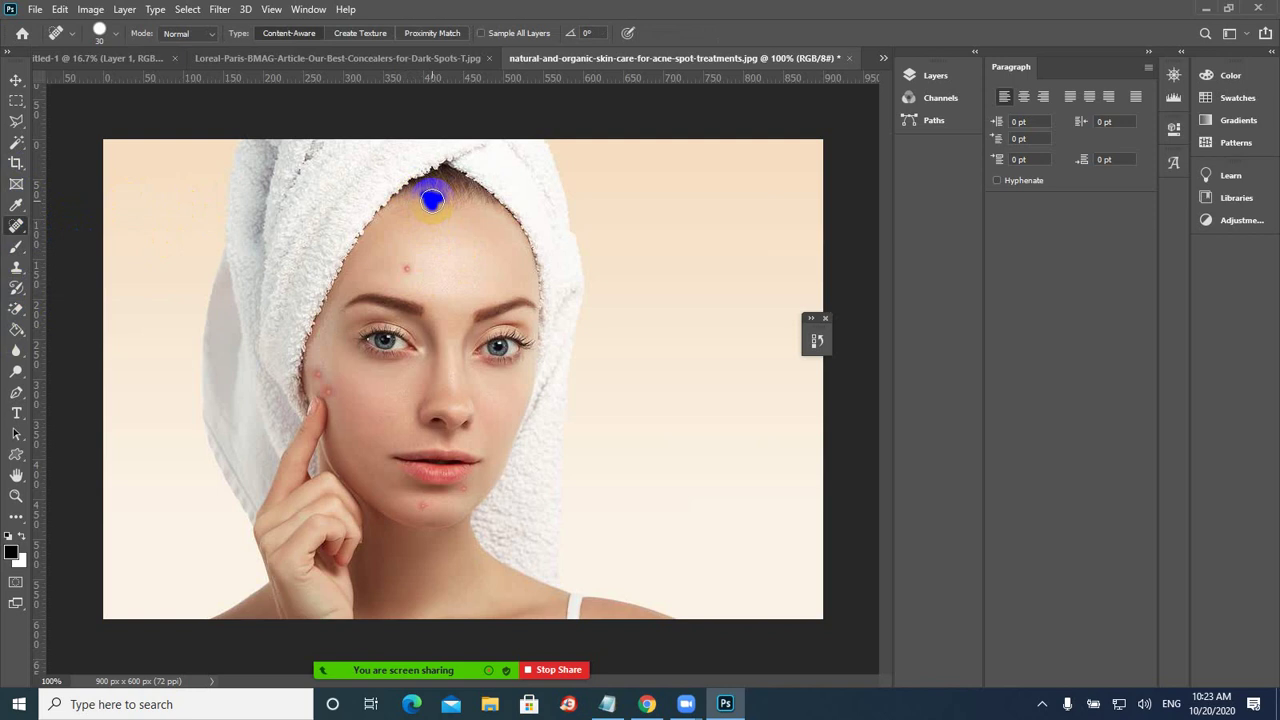
key(bracketright)
key(bracketright)
key(bracketright)
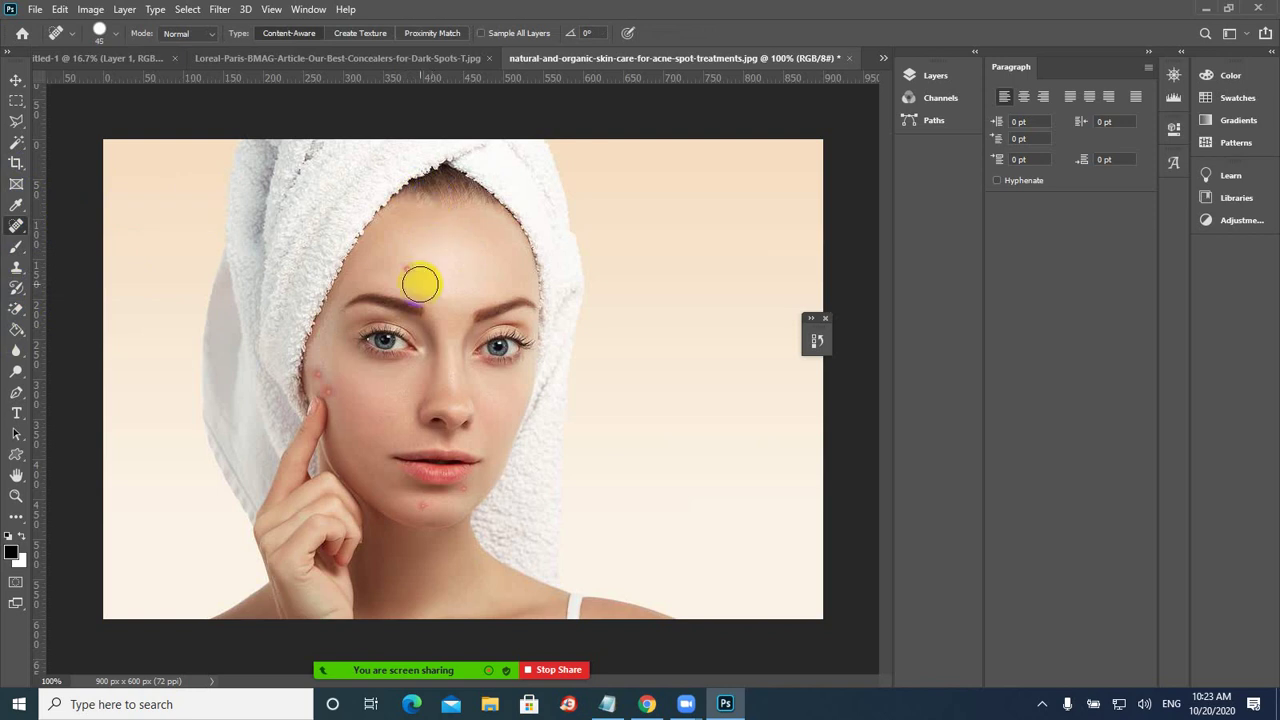
- Retouch the skin along the hairline and remove the lower forehead blemish with the Spot Healing Brush
click(428, 196)
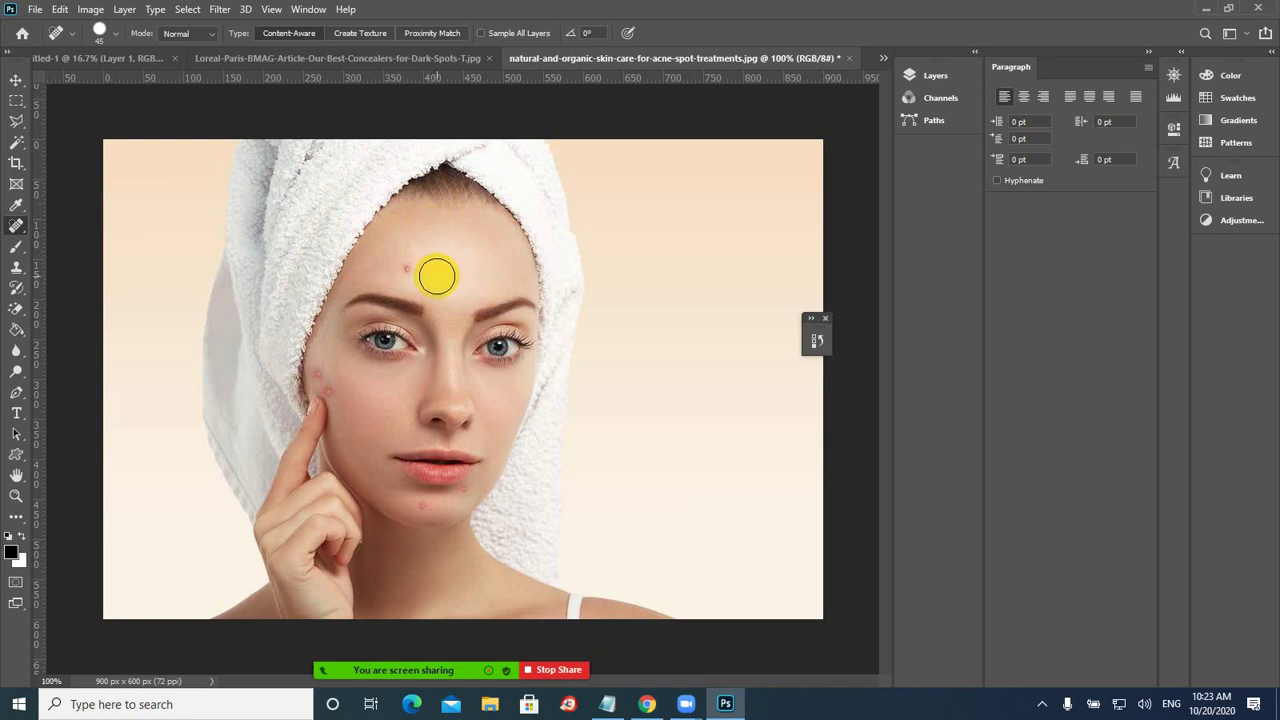
click(420, 192)
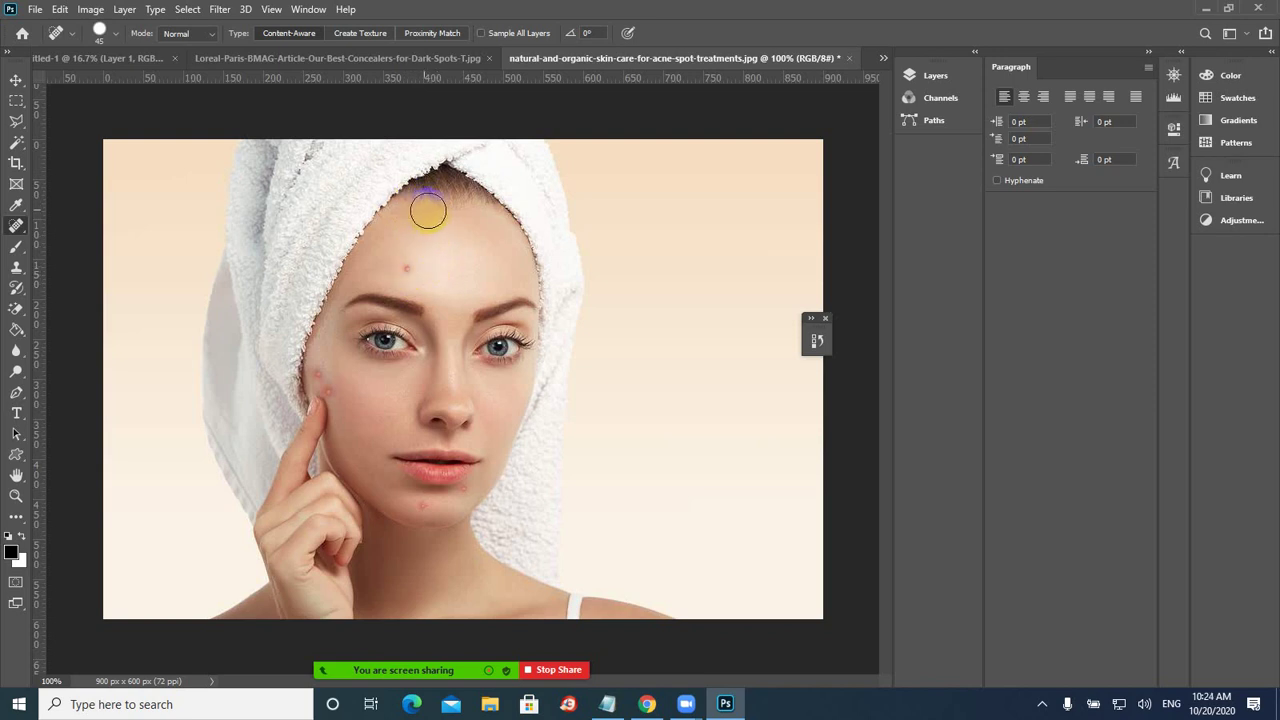
click(411, 209)
click(420, 200)
click(424, 201)
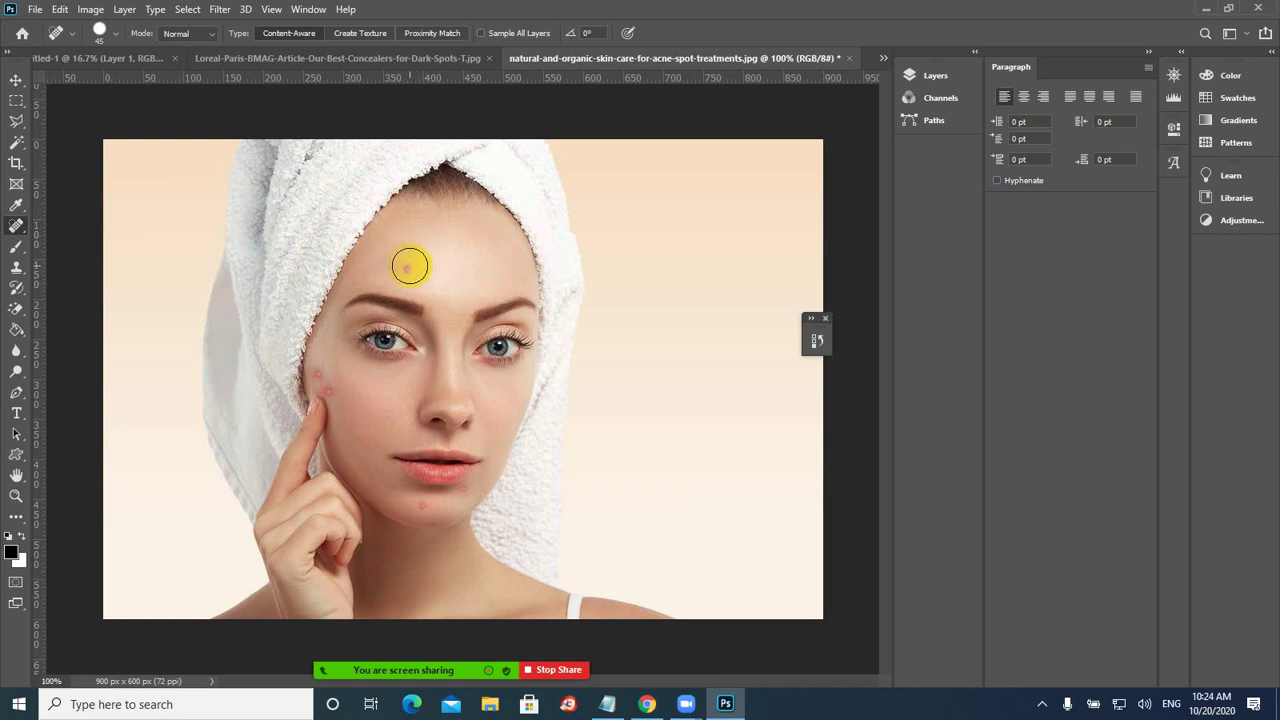
click(409, 266)
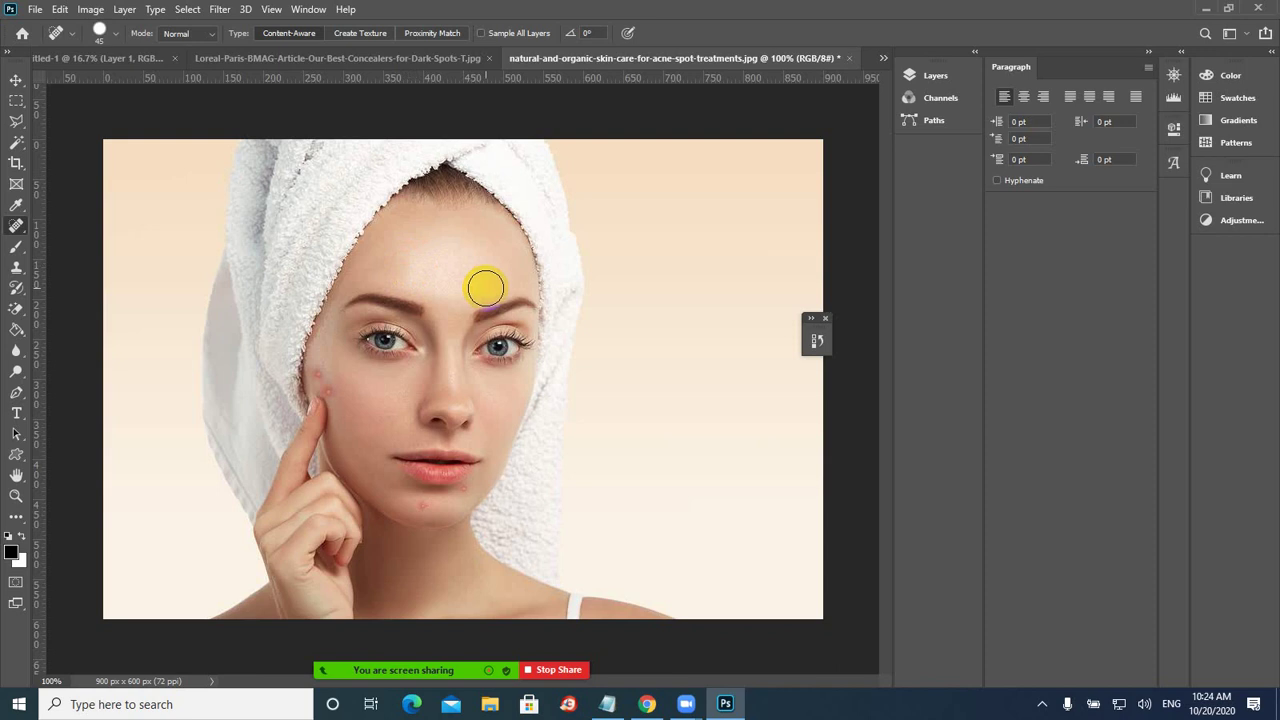
click(445, 207)
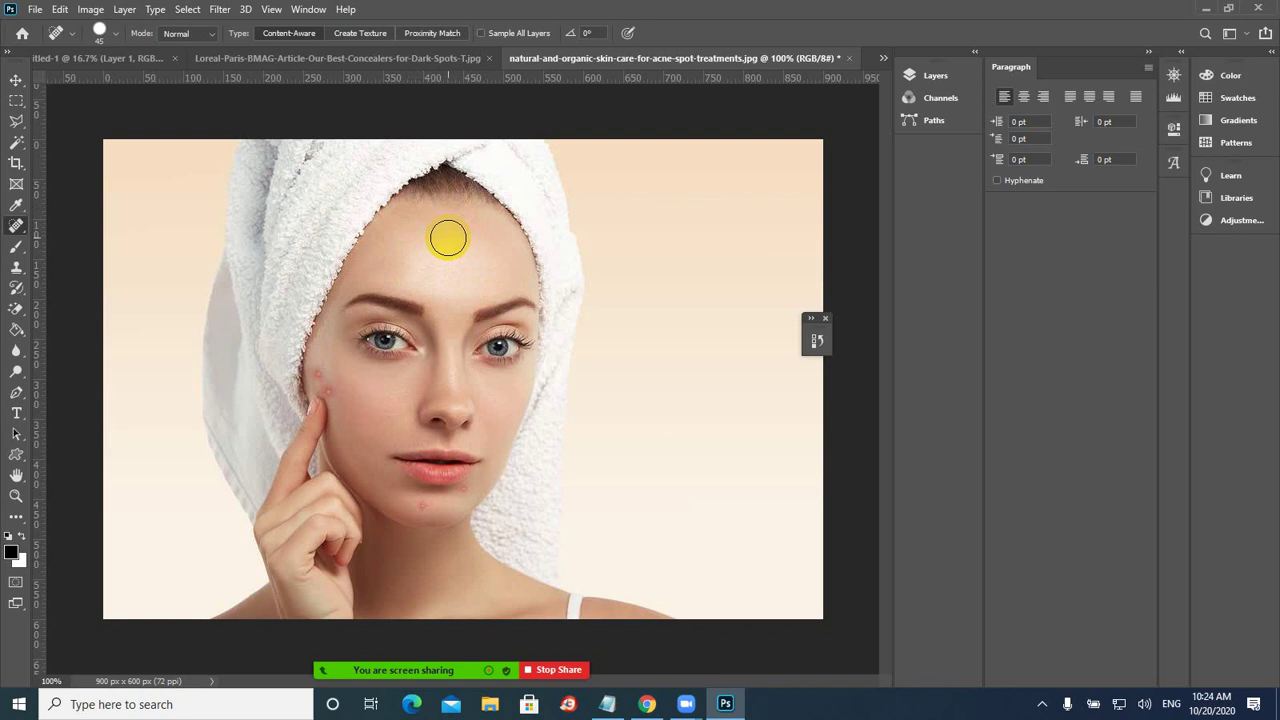
- Retouch the cheek blemishes near the fingertip with the Spot Healing Brush at 45 px
mouse_move(296, 370)
mouse_down()
mouse_move(323, 371)
mouse_move(306, 367)
mouse_up()
click(306, 369)
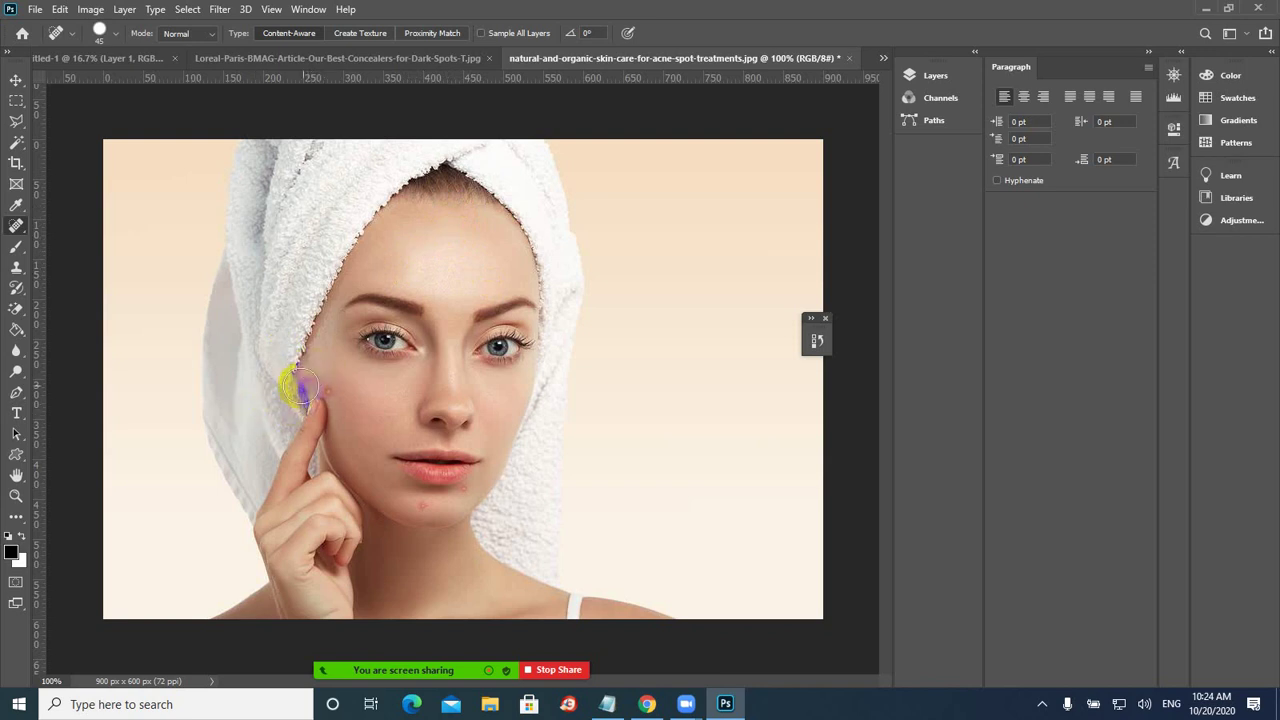
click(288, 416)
mouse_move(292, 412)
mouse_down()
mouse_move(323, 393)
mouse_move(320, 374)
mouse_up()
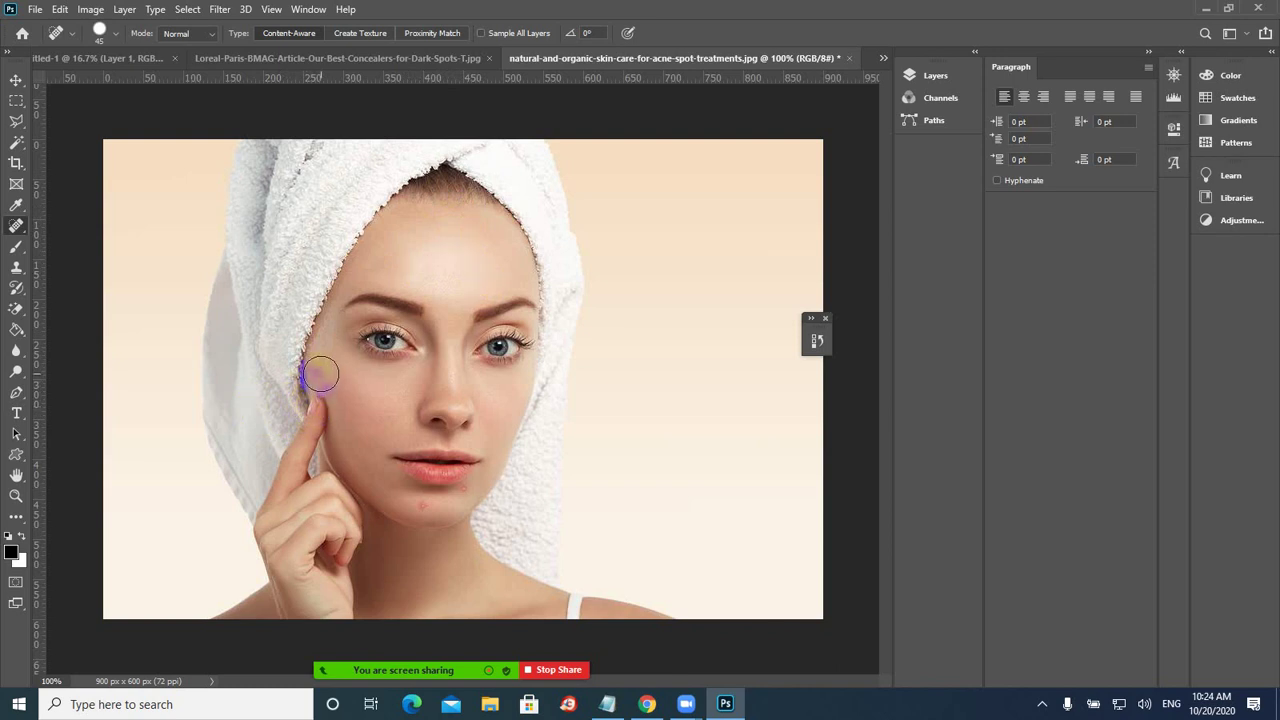
- Set the Spot Healing Brush size to 40 px and retouch the two blemishes above the fingertip on the cheek
key(bracketright)
key(bracketright)
key(bracketright)
key(bracketright)
key(bracketleft)
key(bracketleft)
key(bracketleft)
key(bracketleft)
key(bracketleft)
key(bracketleft)
click(316, 372)
click(326, 400)
- Show the Navigator panel and use it to magnify the cheek blemish above the fingertip to about 495%
key(ctrl+plus)
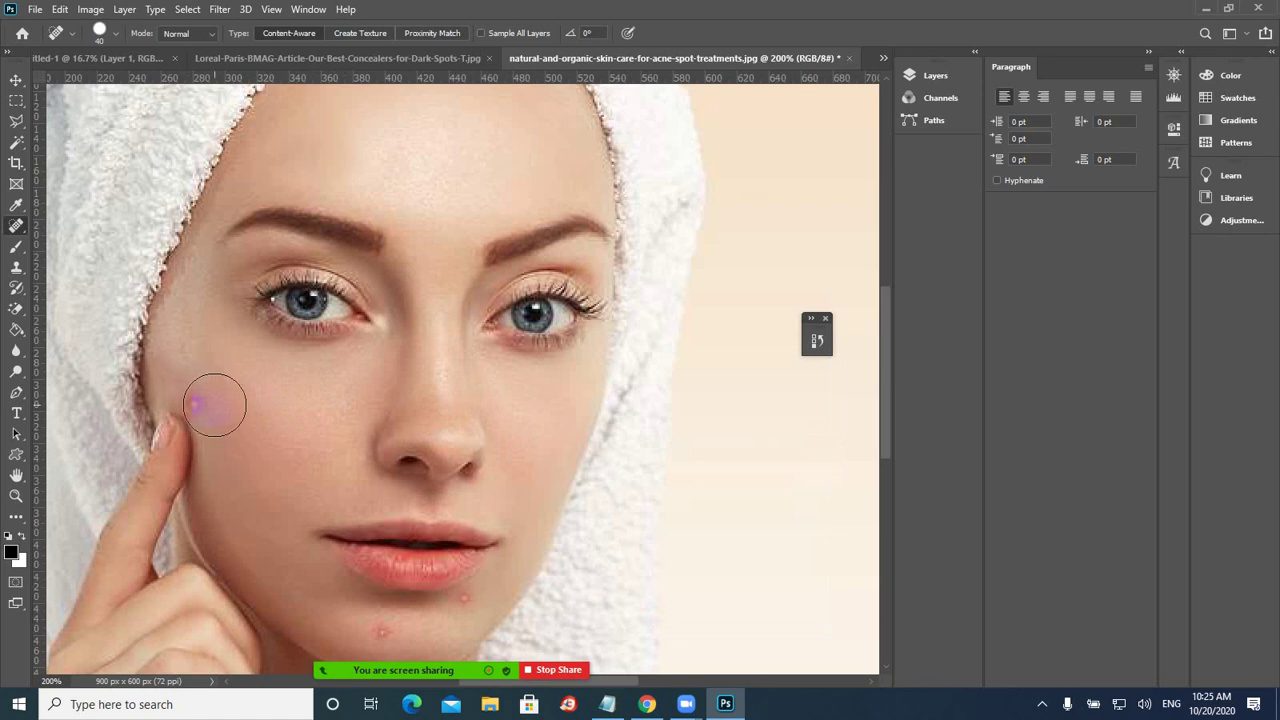
click(303, 12)
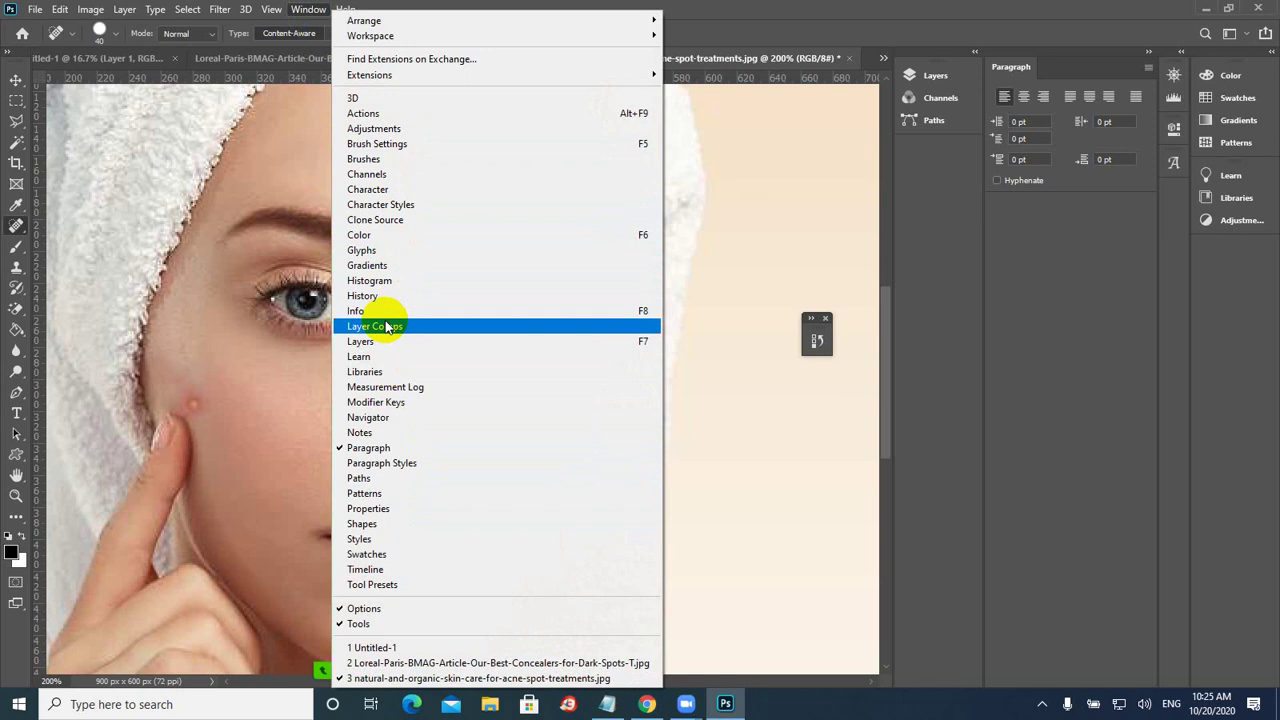
click(377, 417)
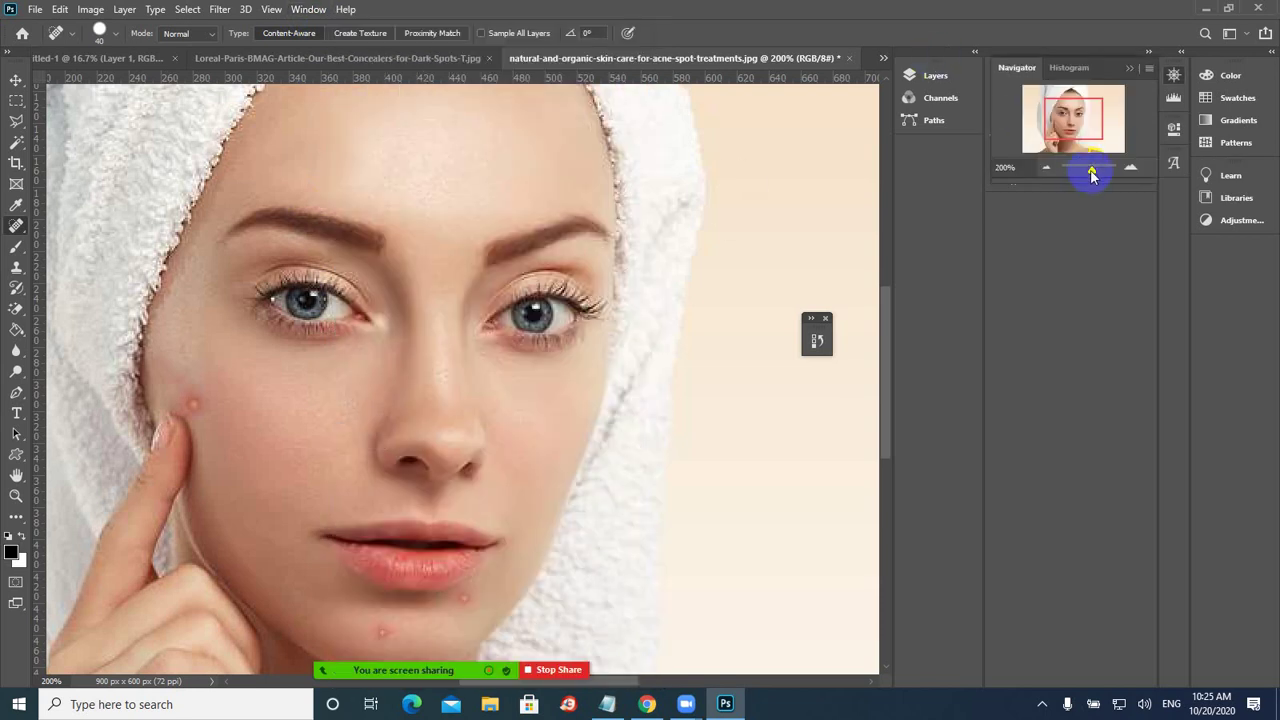
mouse_move(1092, 175)
mouse_down()
mouse_move(1080, 172)
mouse_move(1094, 174)
mouse_up()
drag(1095, 172, 1098, 173)
click(1072, 118)
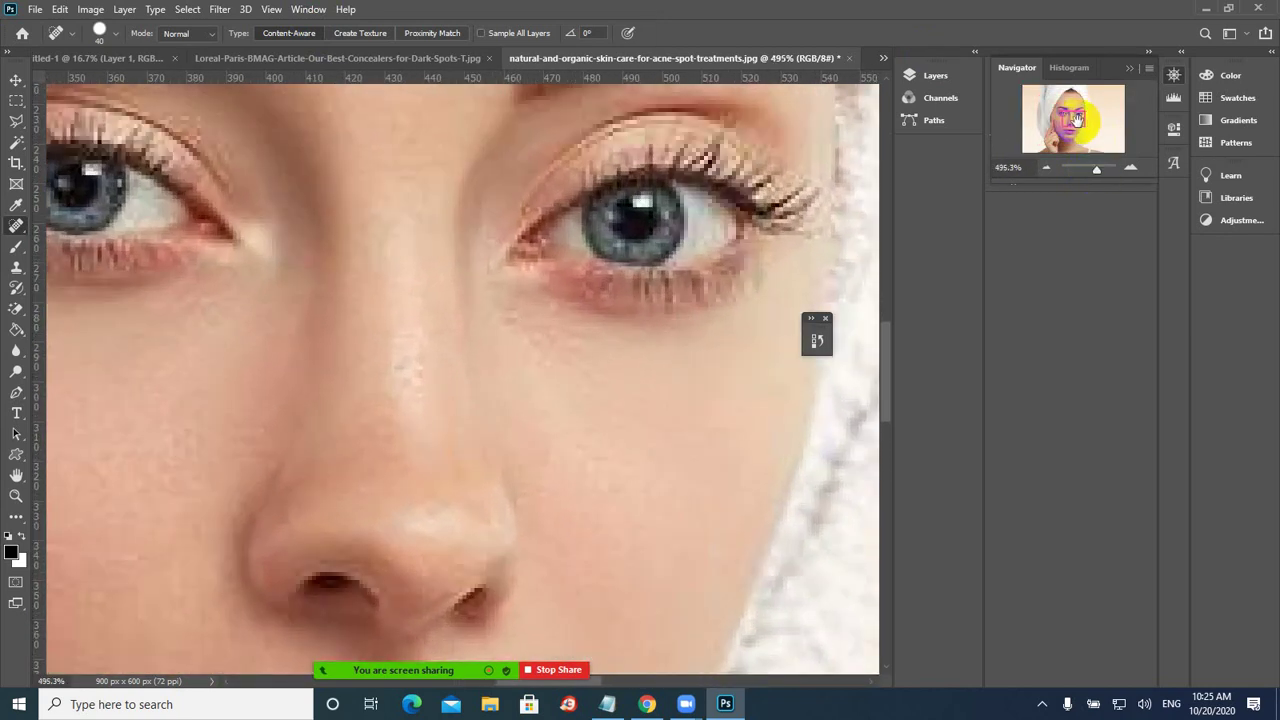
drag(1072, 118, 1056, 119)
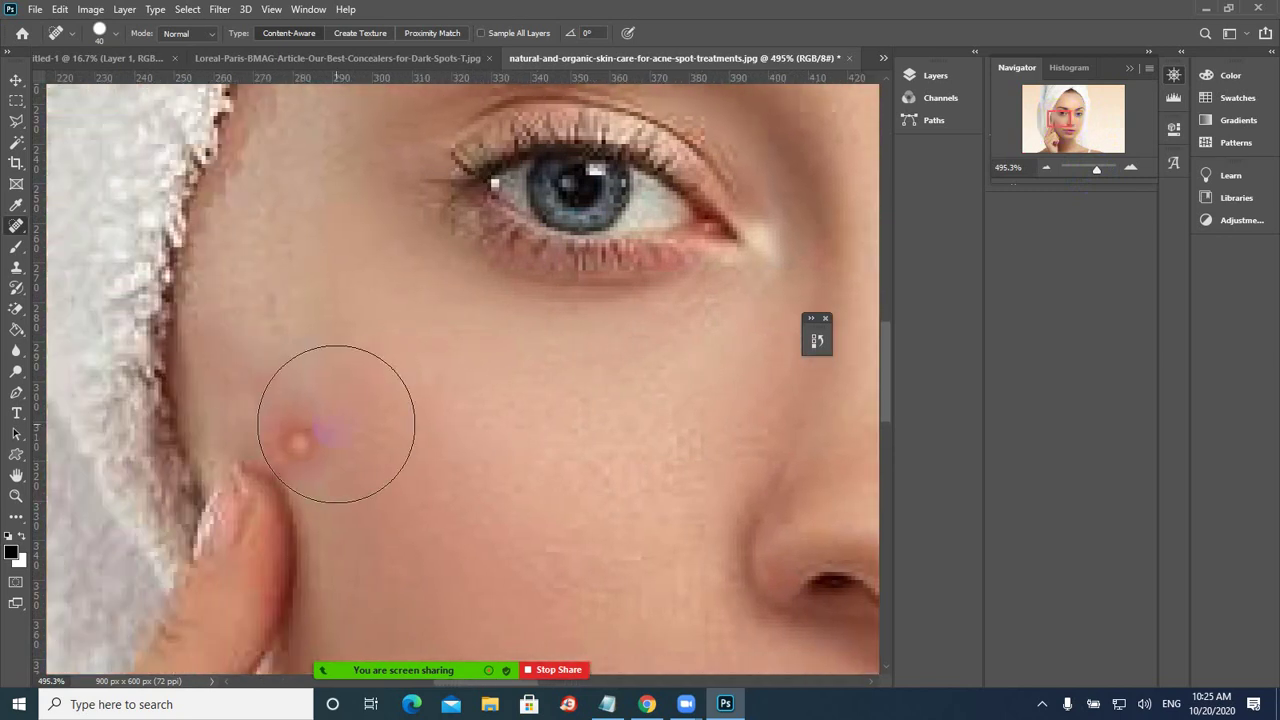
- Reduce the Spot Healing Brush to 15 px and remove the remaining cheek blemish above the fingertip
key(bracketleft)
key(bracketleft)
mouse_move(336, 422)
mouse_down()
mouse_move(294, 444)
mouse_move(431, 453)
mouse_move(366, 433)
mouse_up()
key(bracketleft)
key(ctrl+minus)
key(ctrl+minus)
key(ctrl+minus)
key(ctrl+minus)
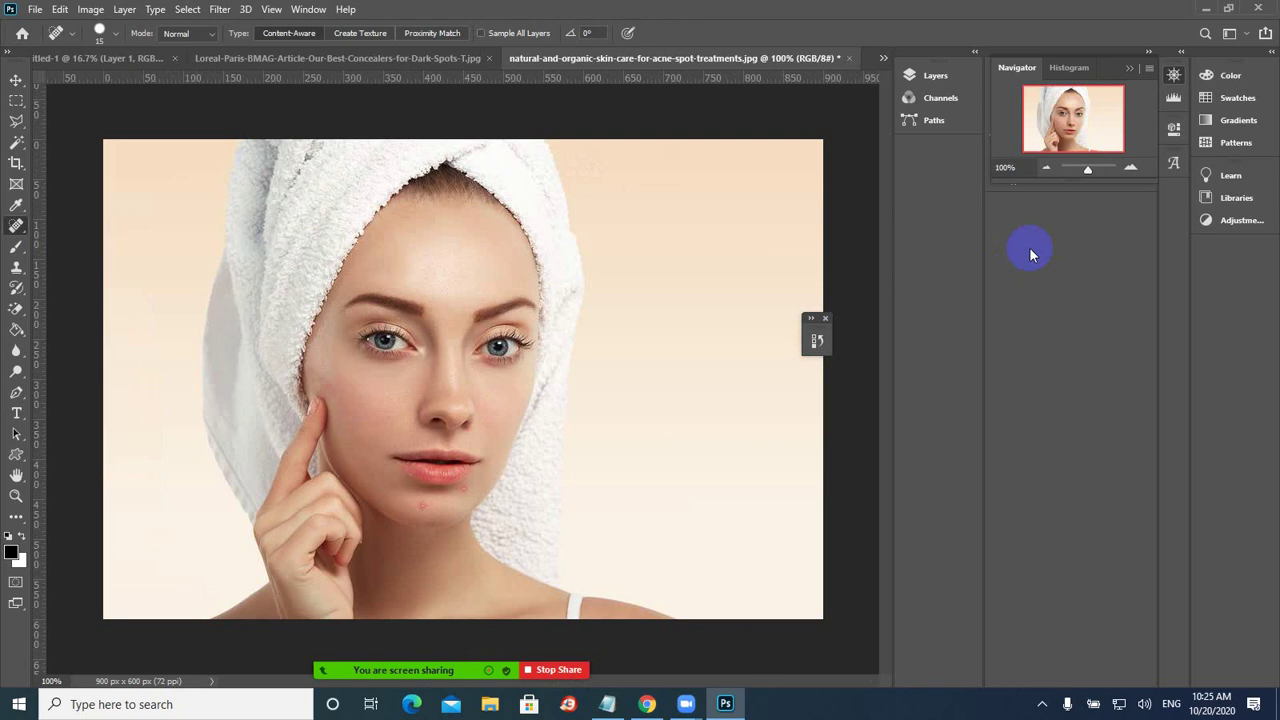
- Remove the blemish below the corner of the lips and the one on the chin with the Spot Healing Brush
drag(1089, 174, 1098, 173)
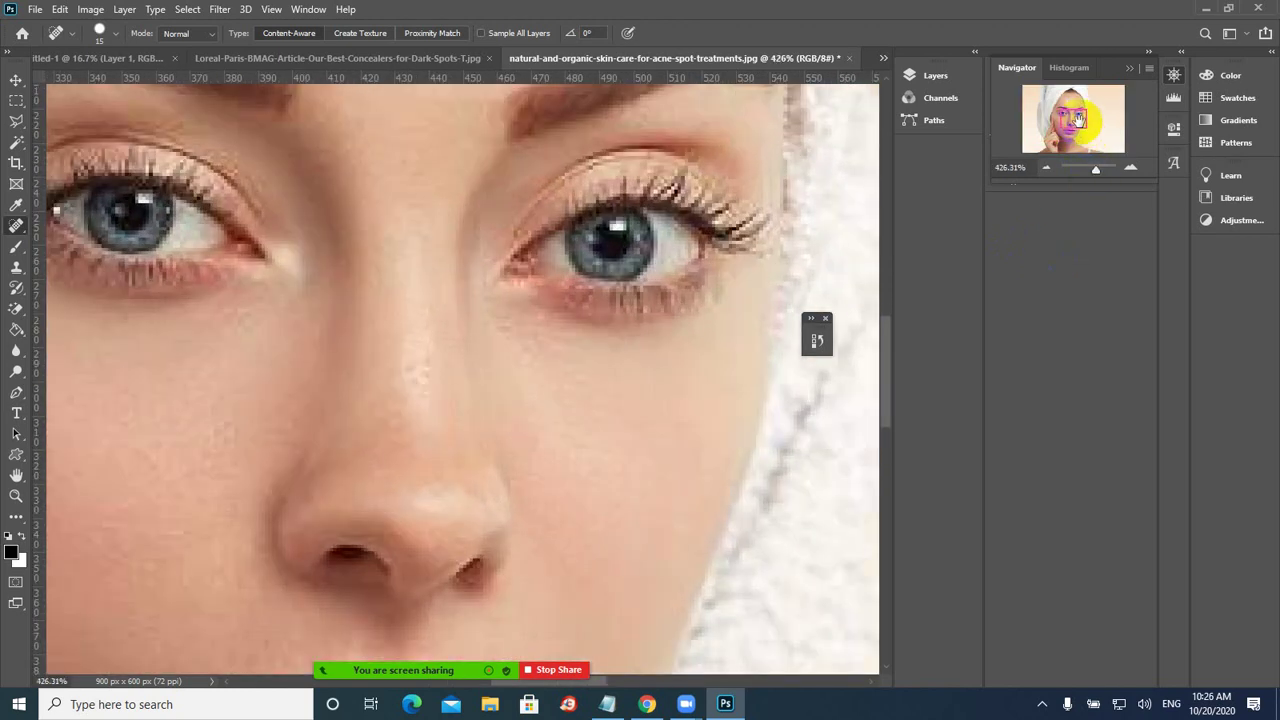
mouse_move(1072, 118)
mouse_down()
mouse_move(1044, 110)
mouse_move(1072, 92)
mouse_move(1062, 136)
mouse_up()
click(657, 376)
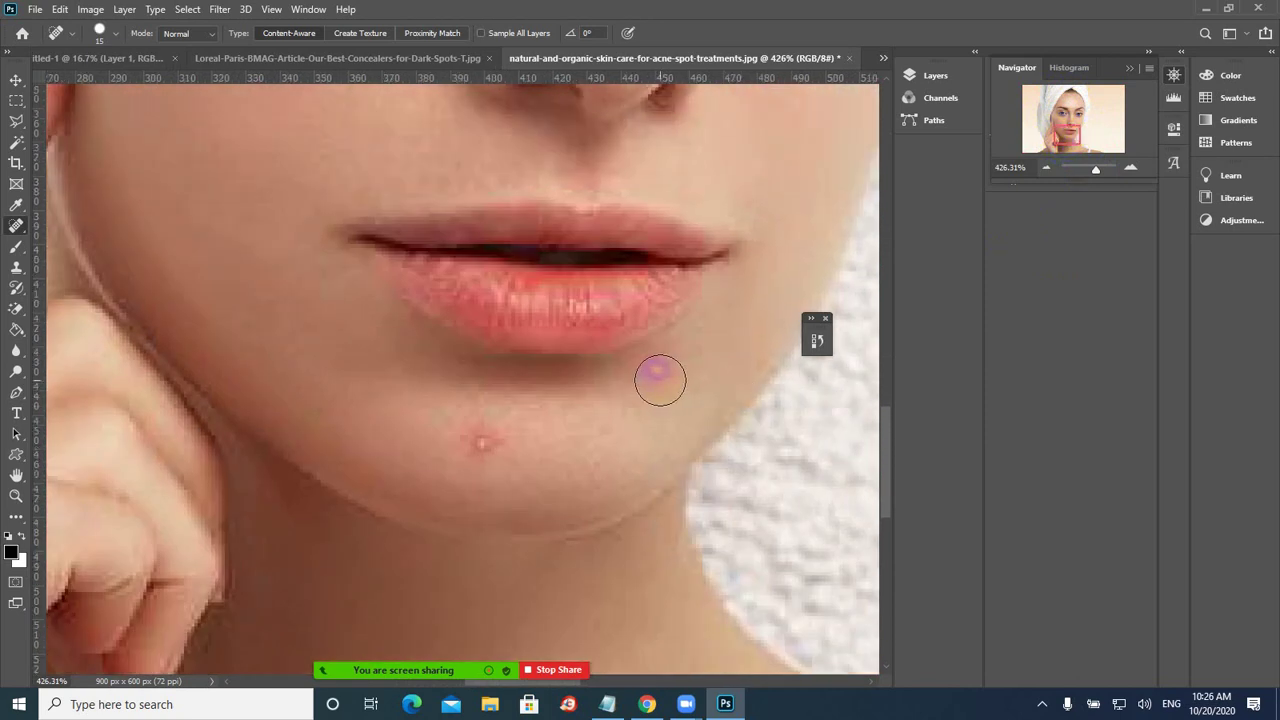
click(470, 443)
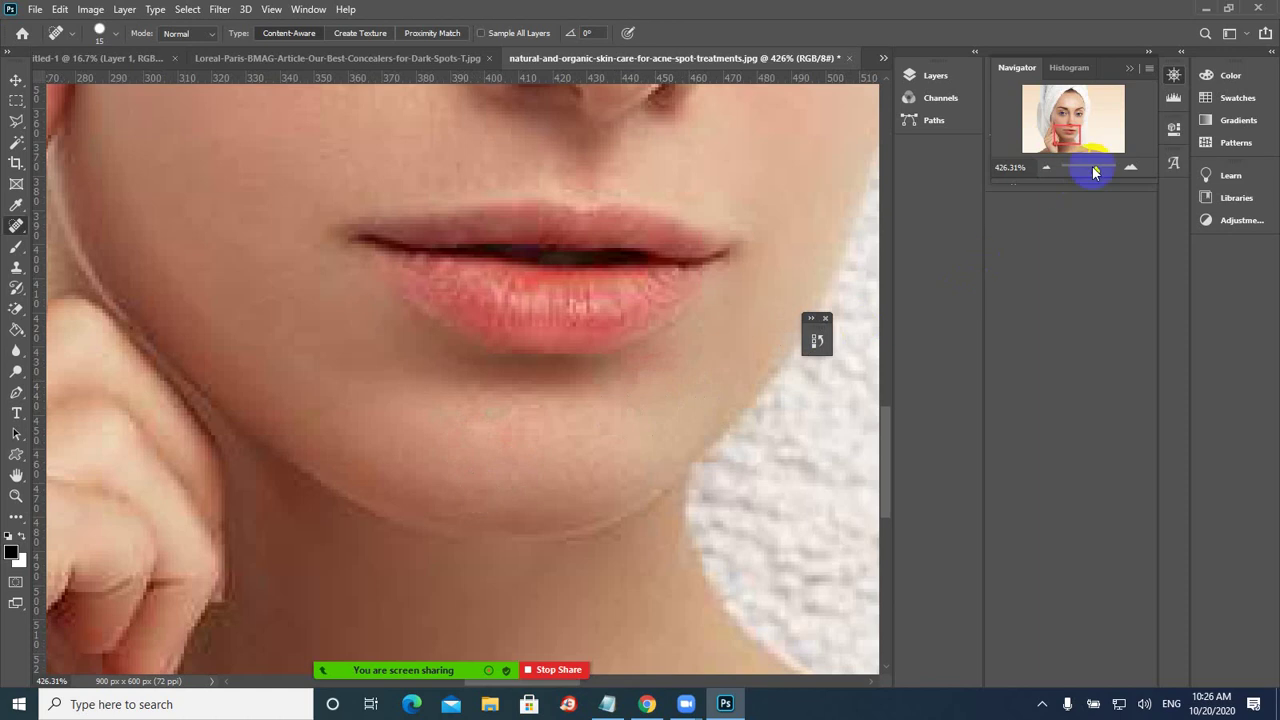
- Undo the blemish retouching across the whole face, and dismiss the meeting time-limit notice
drag(1096, 173, 1090, 174)
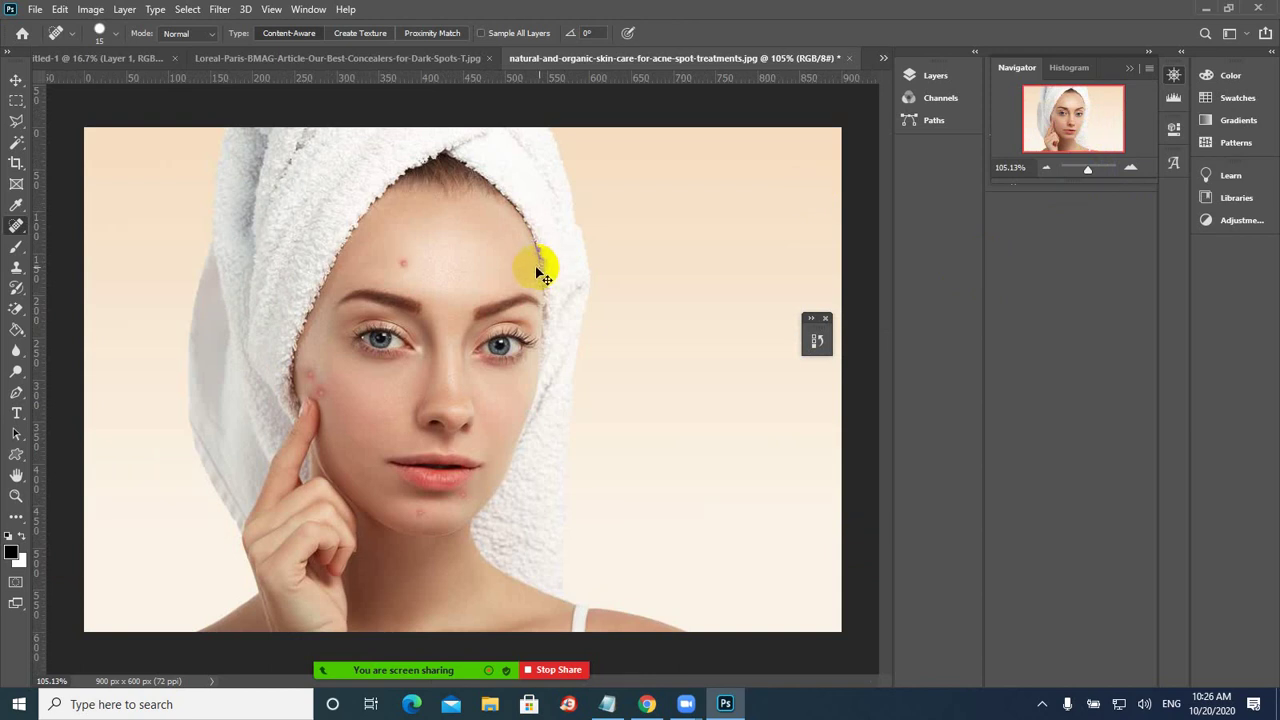
key(ctrl+z)
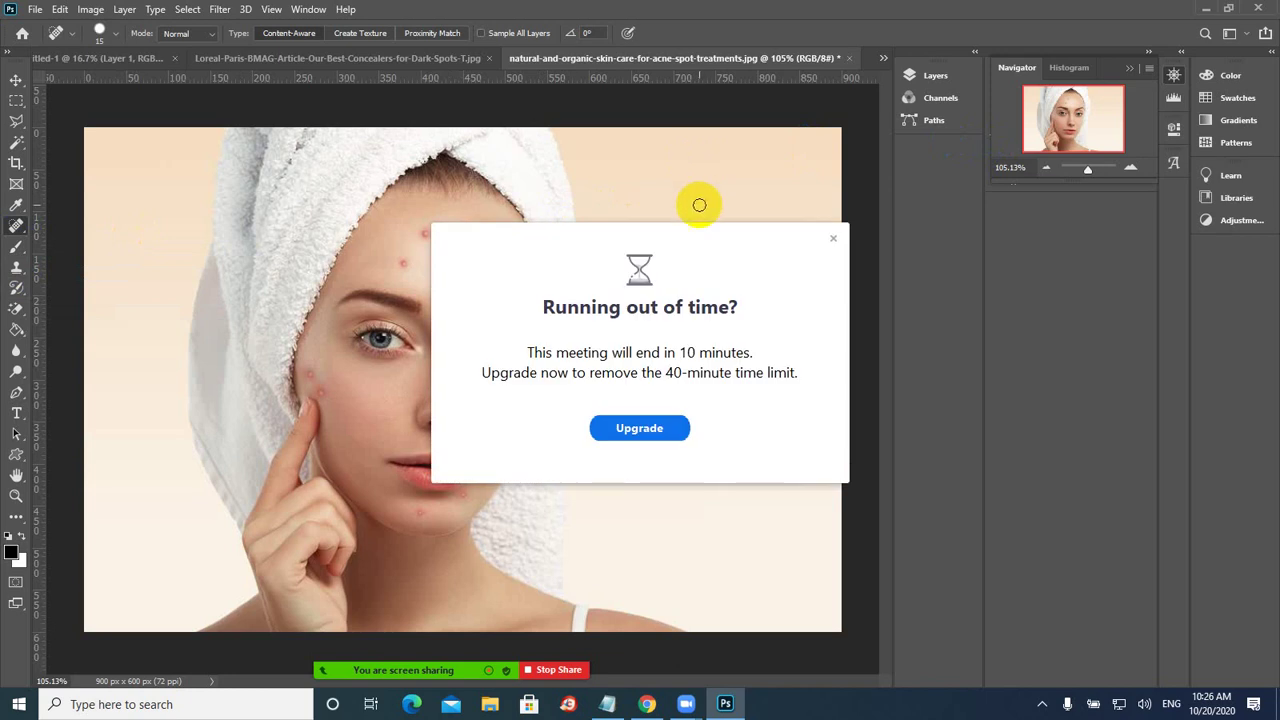
click(834, 240)
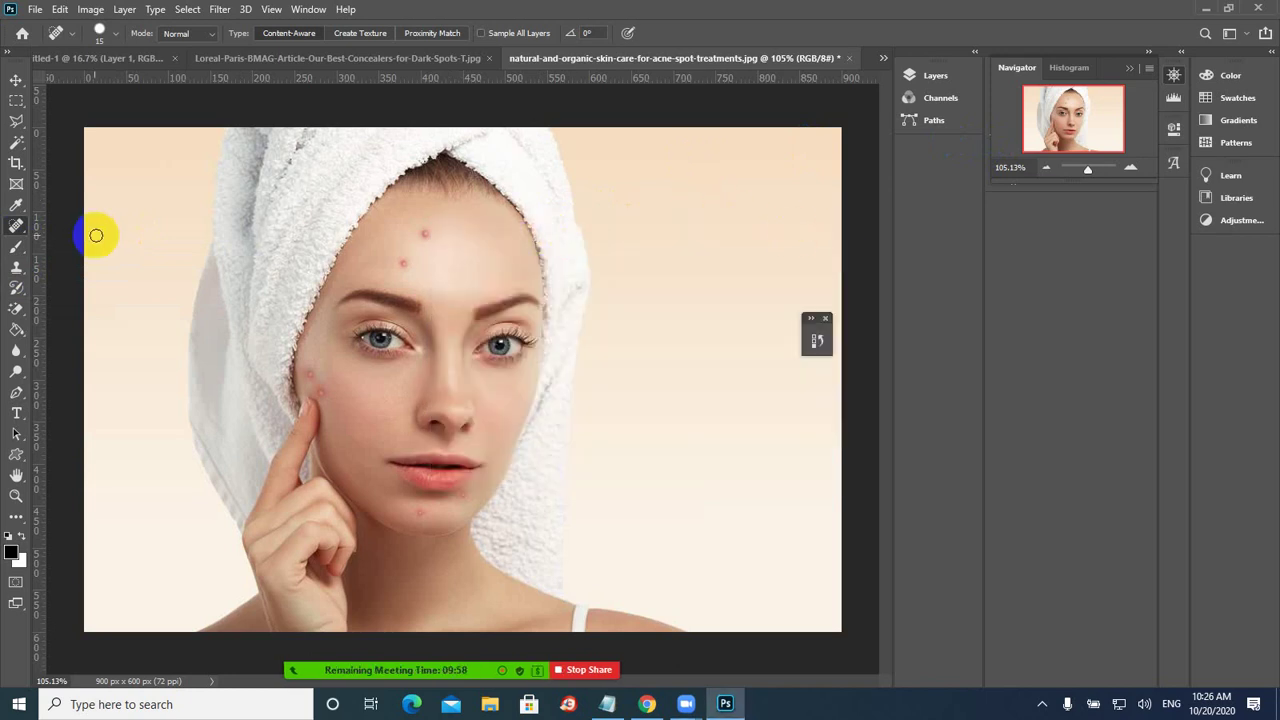
- Switch to the Healing Brush and try it on the upper forehead blemish without defining a source point, dismissing the alert
right_click(21, 231)
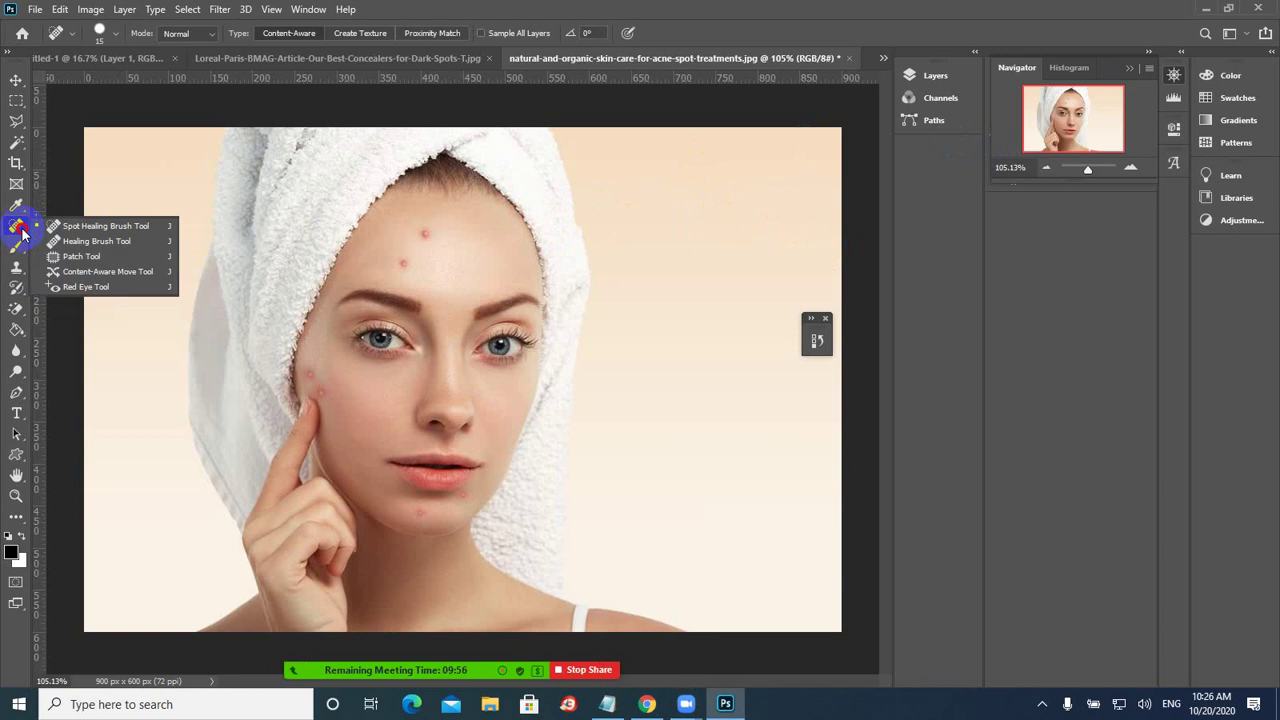
click(90, 243)
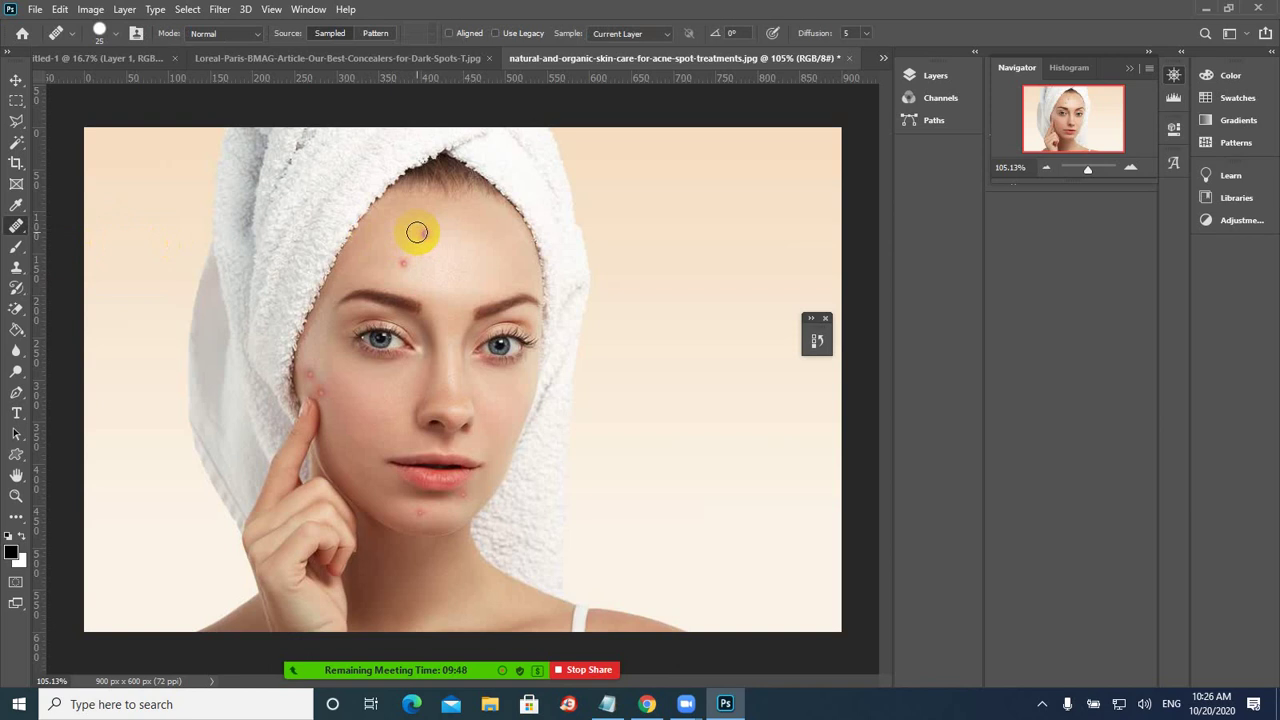
key(bracketright)
click(428, 233)
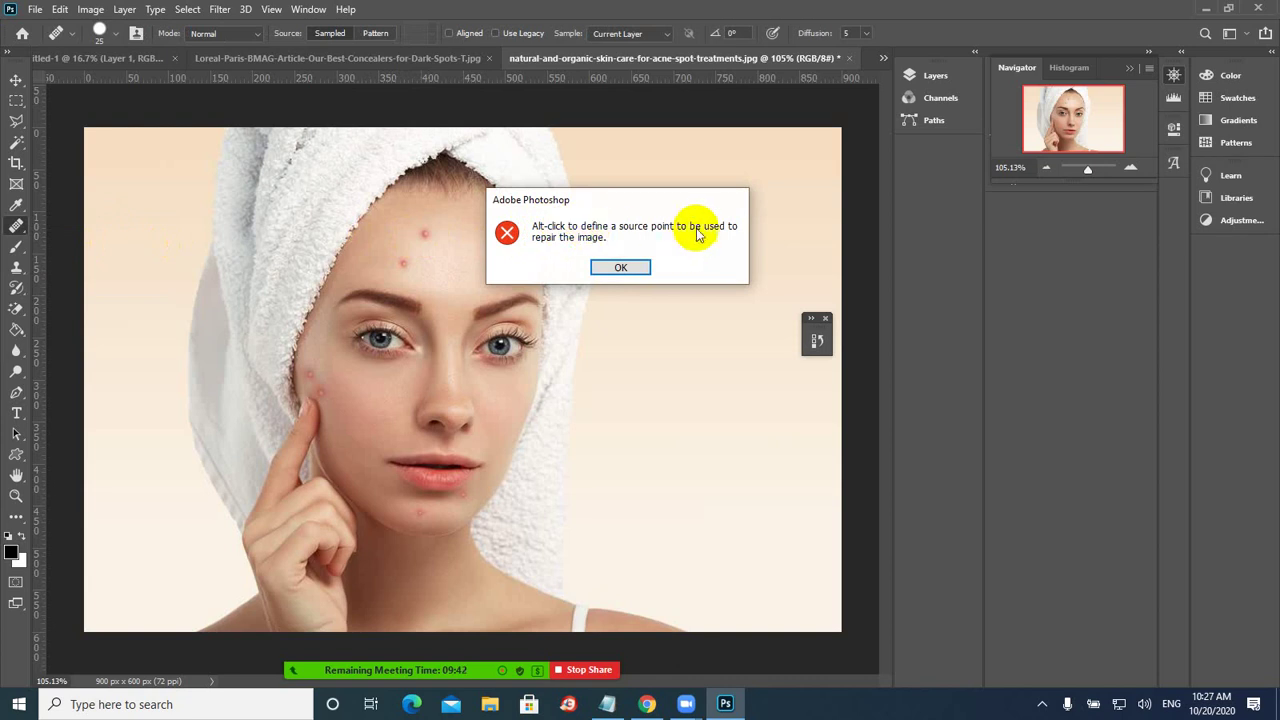
click(614, 270)
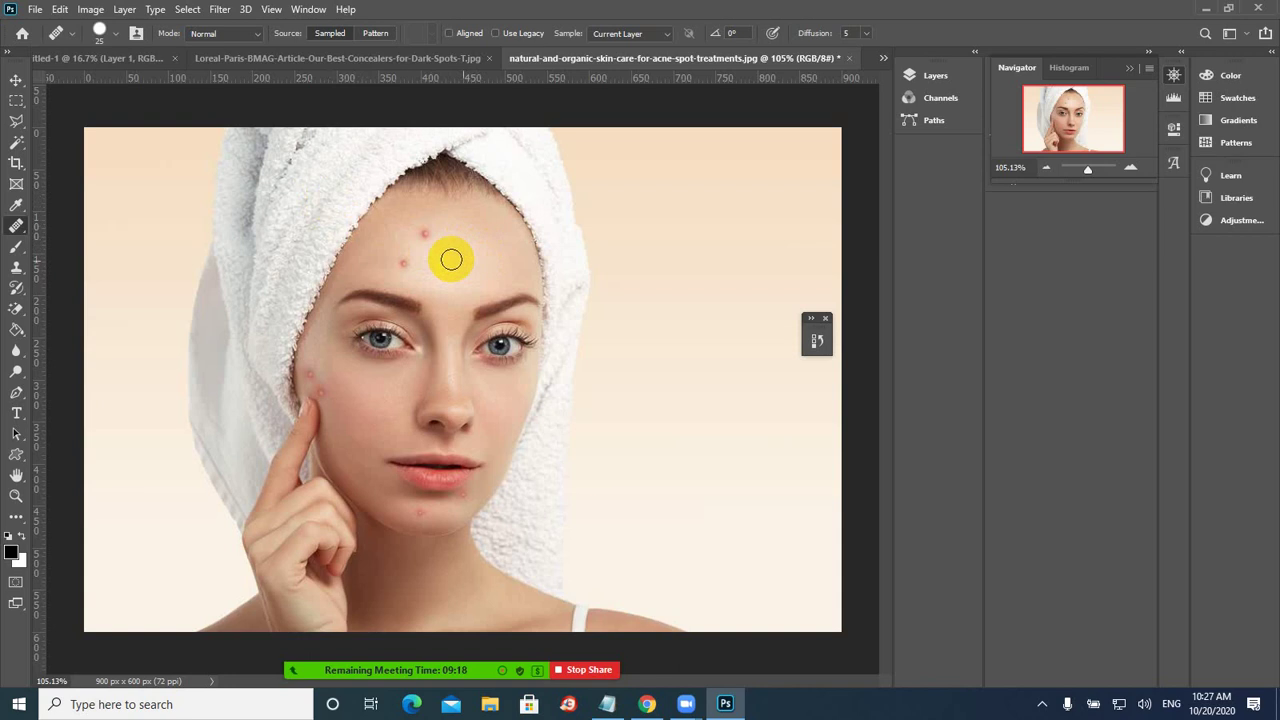
- Remove the two forehead blemishes and the cheek blemish nearest the fingertip with the Healing Brush at 25 px
mouse_move(426, 233)
mouse_down()
mouse_move(462, 268)
mouse_move(404, 263)
mouse_up()
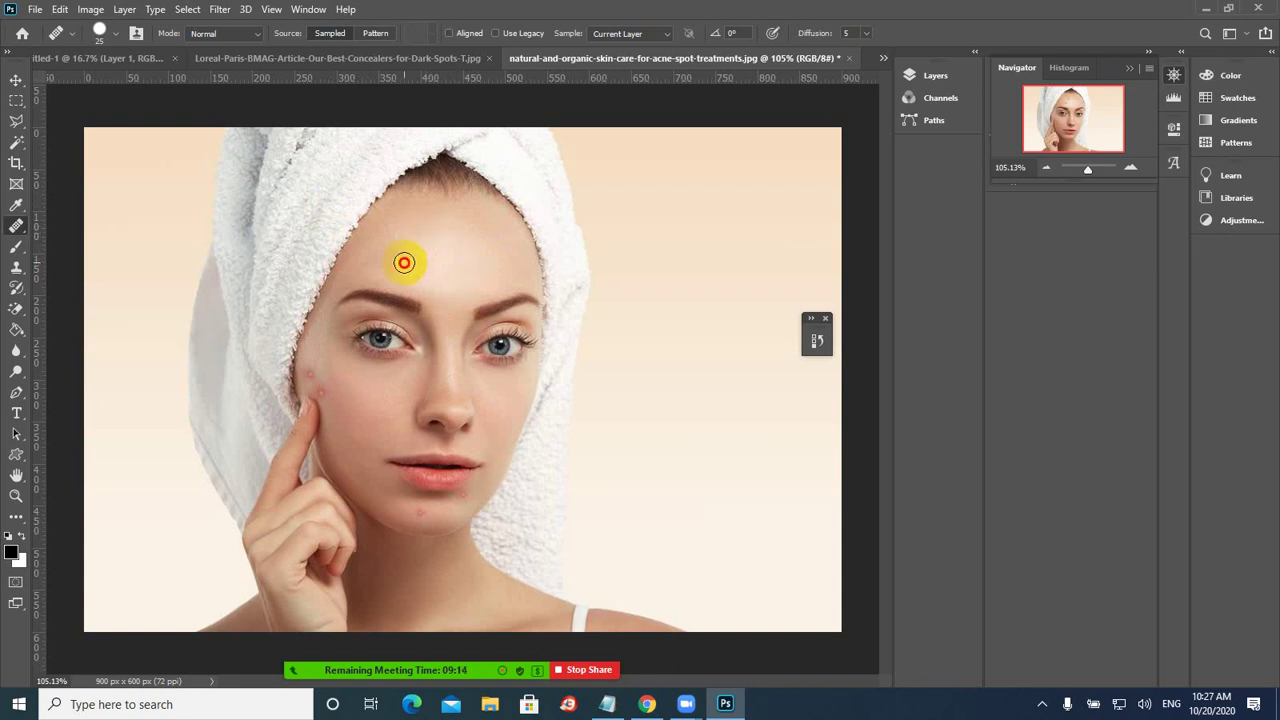
click(497, 282)
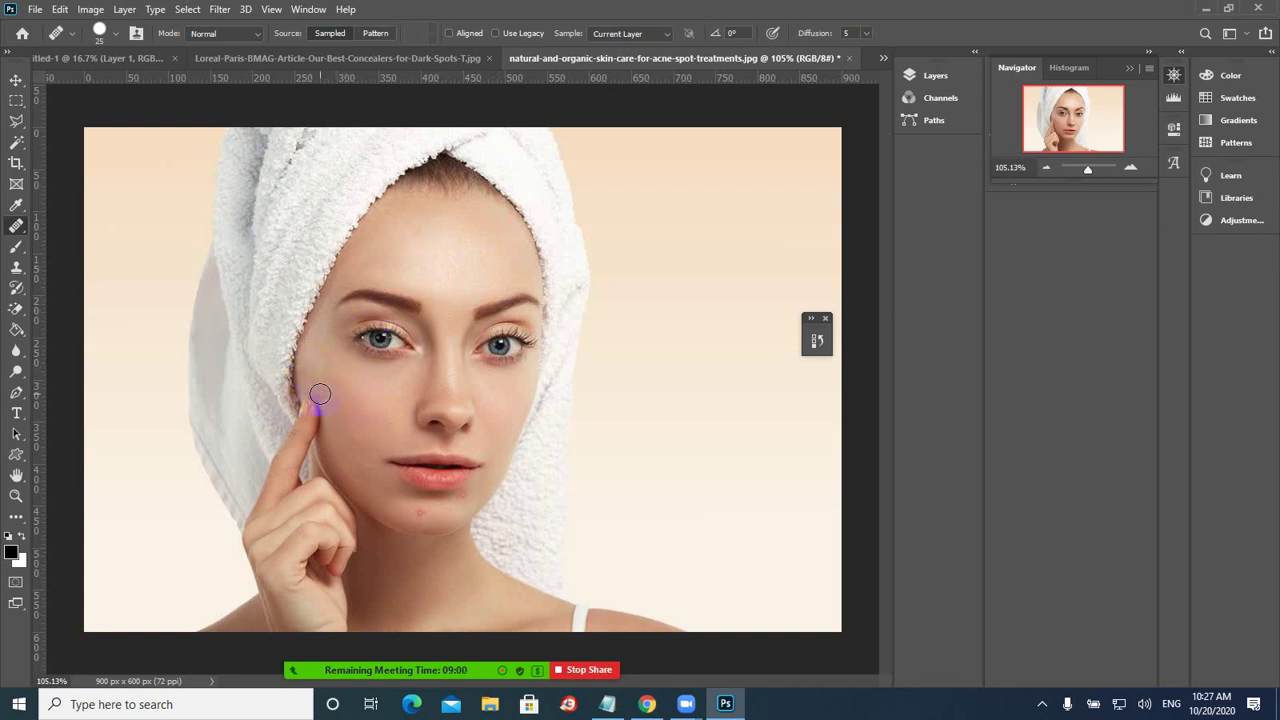
click(368, 428)
click(334, 406)
click(338, 407)
mouse_move(337, 407)
mouse_down()
mouse_move(354, 374)
mouse_move(326, 363)
mouse_move(341, 393)
mouse_move(325, 396)
mouse_up()
- Magnify the portrait to about 142% with the Navigator and undo the last Healing Brush stroke on the cheek
drag(1087, 170, 1089, 171)
drag(238, 400, 306, 401)
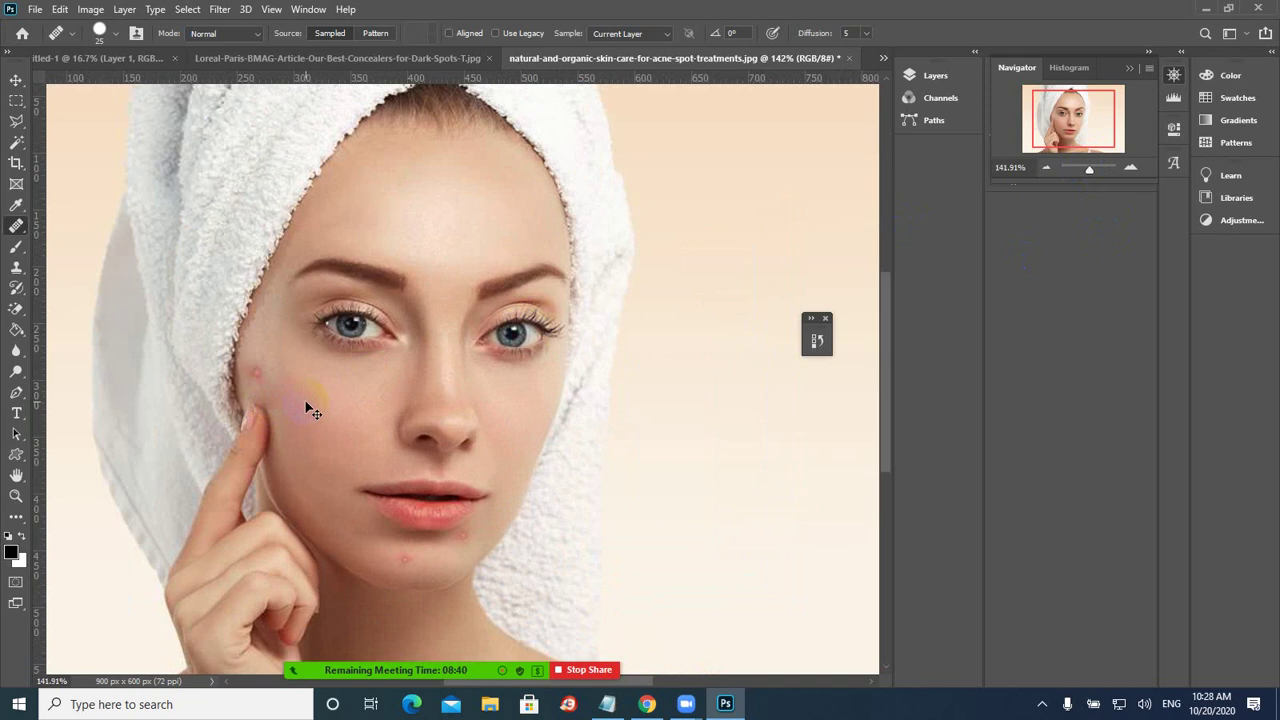
click(306, 401)
- Show the History panel and move it up over the empty background beside the head
click(312, 11)
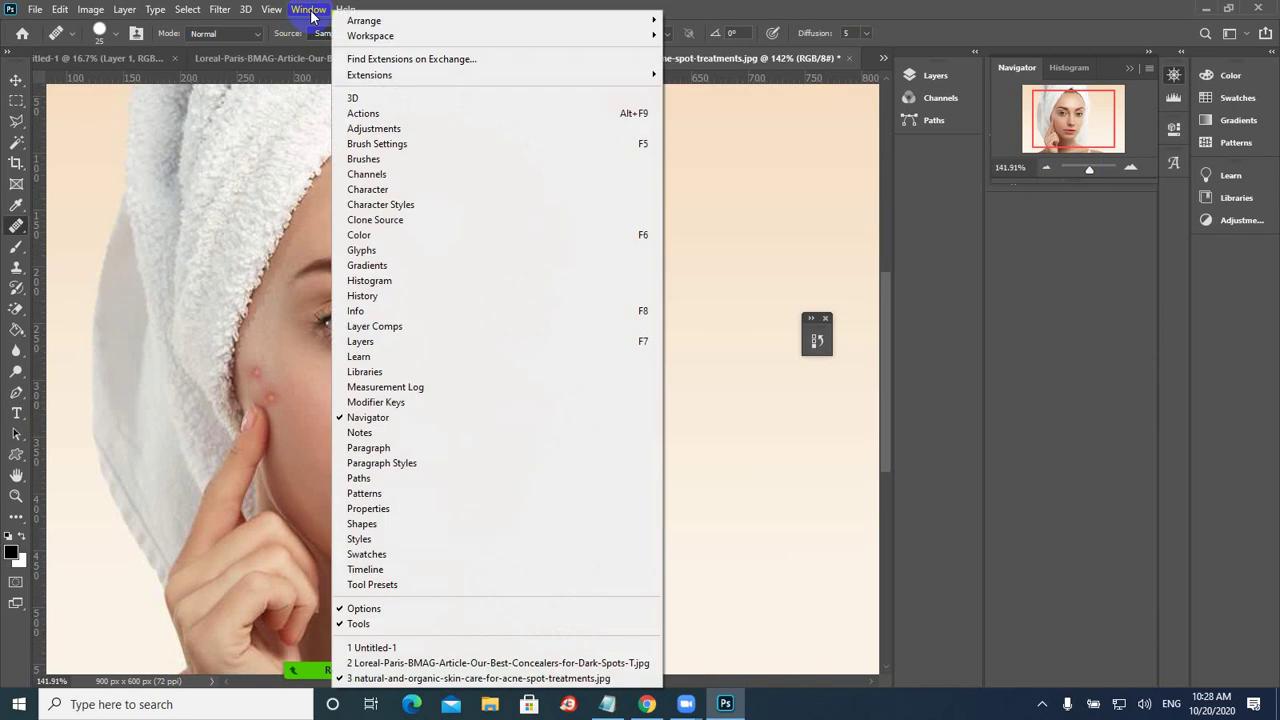
click(377, 304)
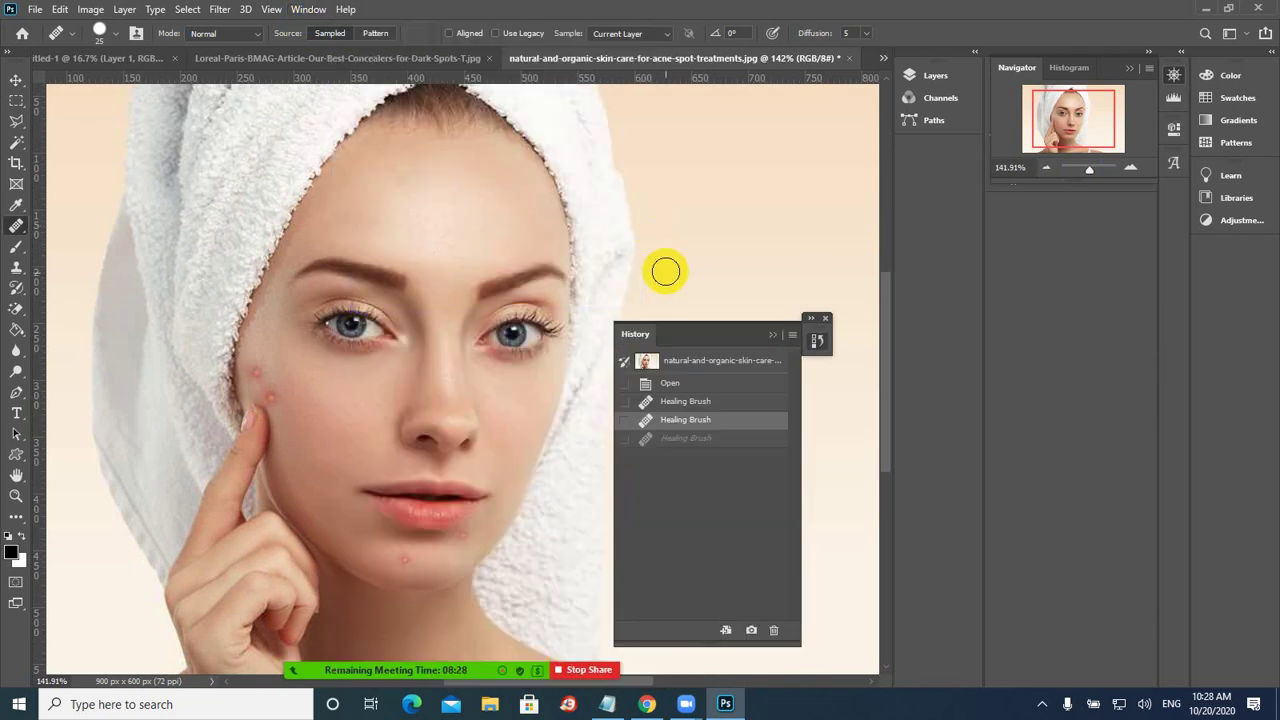
drag(708, 348, 830, 155)
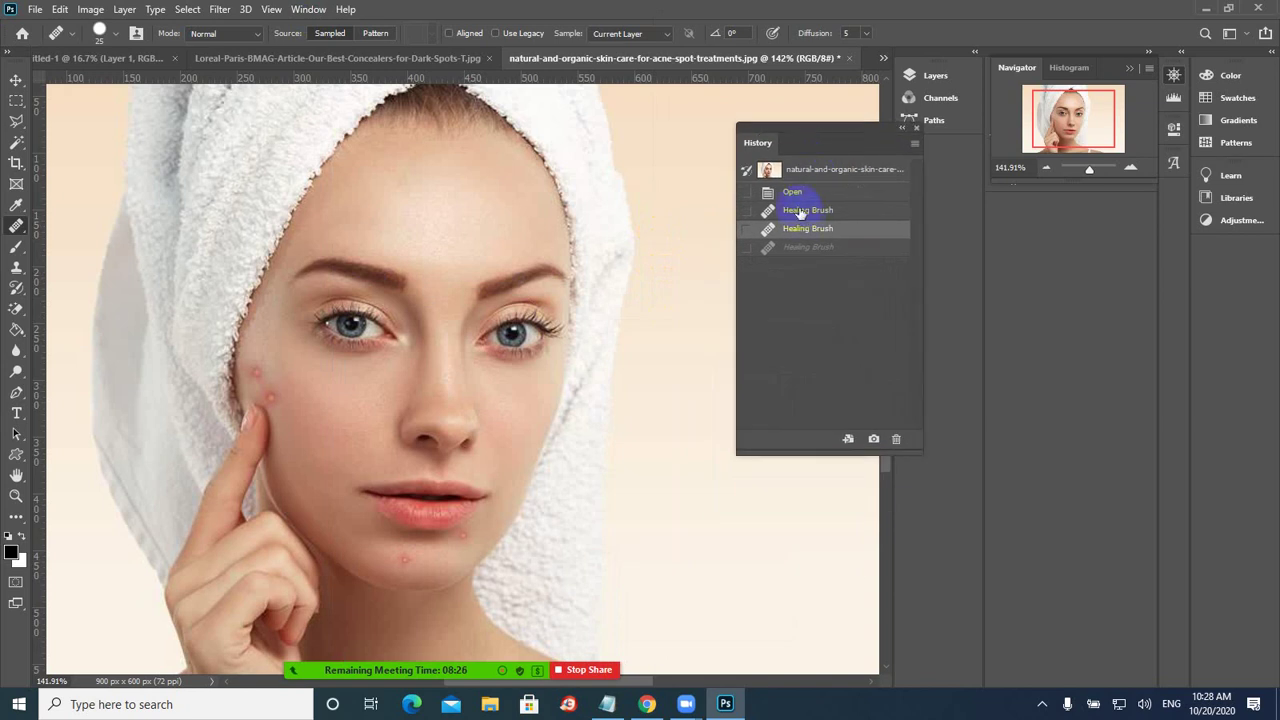
- Compare the portrait's history states, from the original snapshot through each Healing Brush stroke, ending on the original snapshot
click(797, 172)
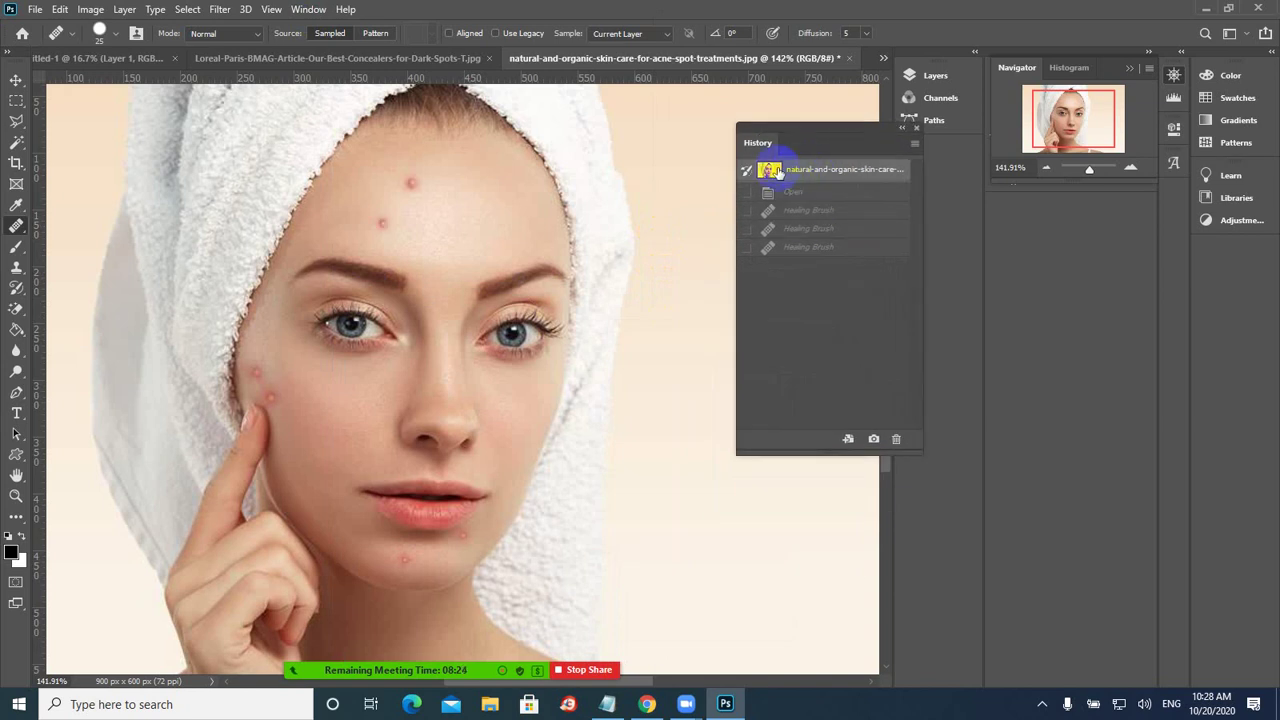
click(792, 248)
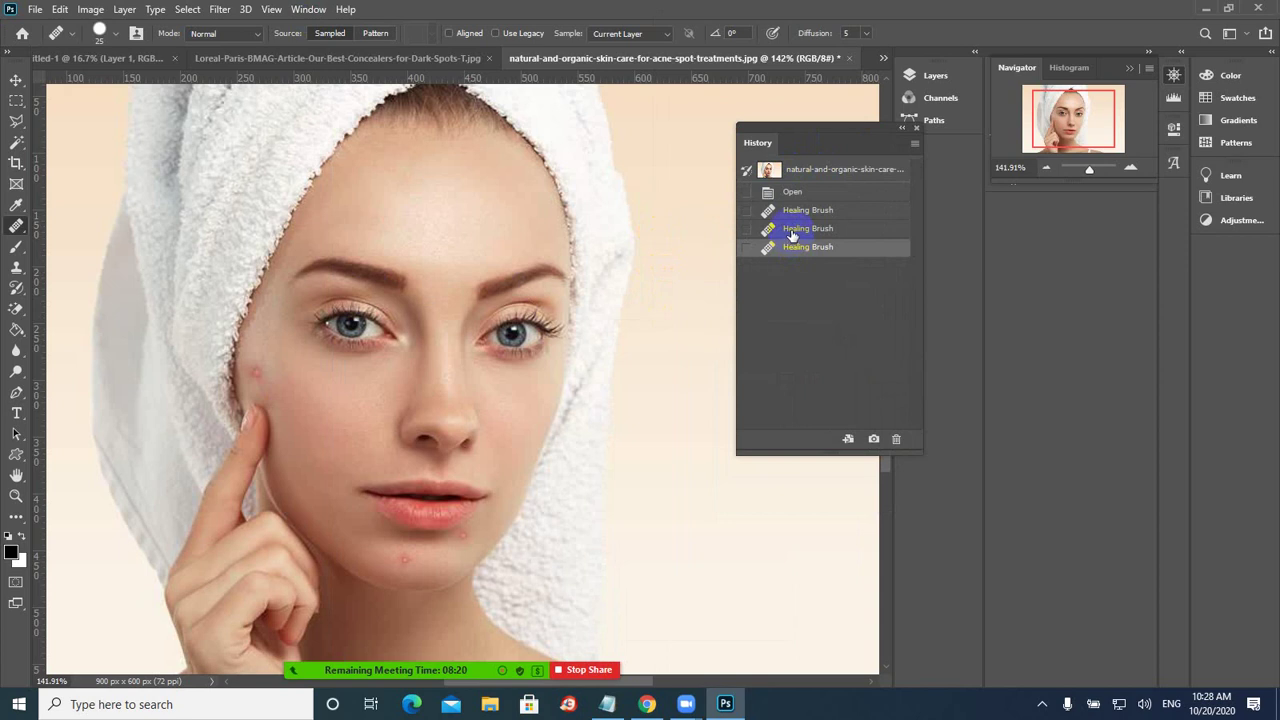
click(790, 228)
click(790, 211)
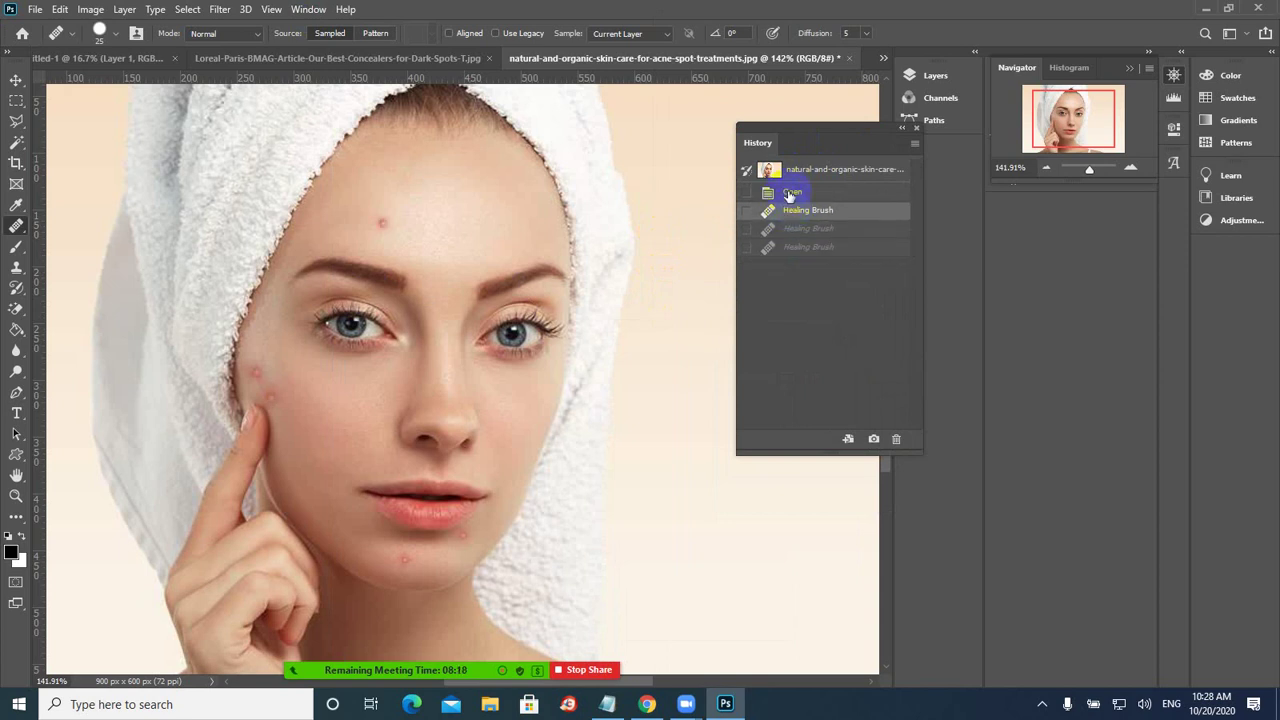
click(790, 192)
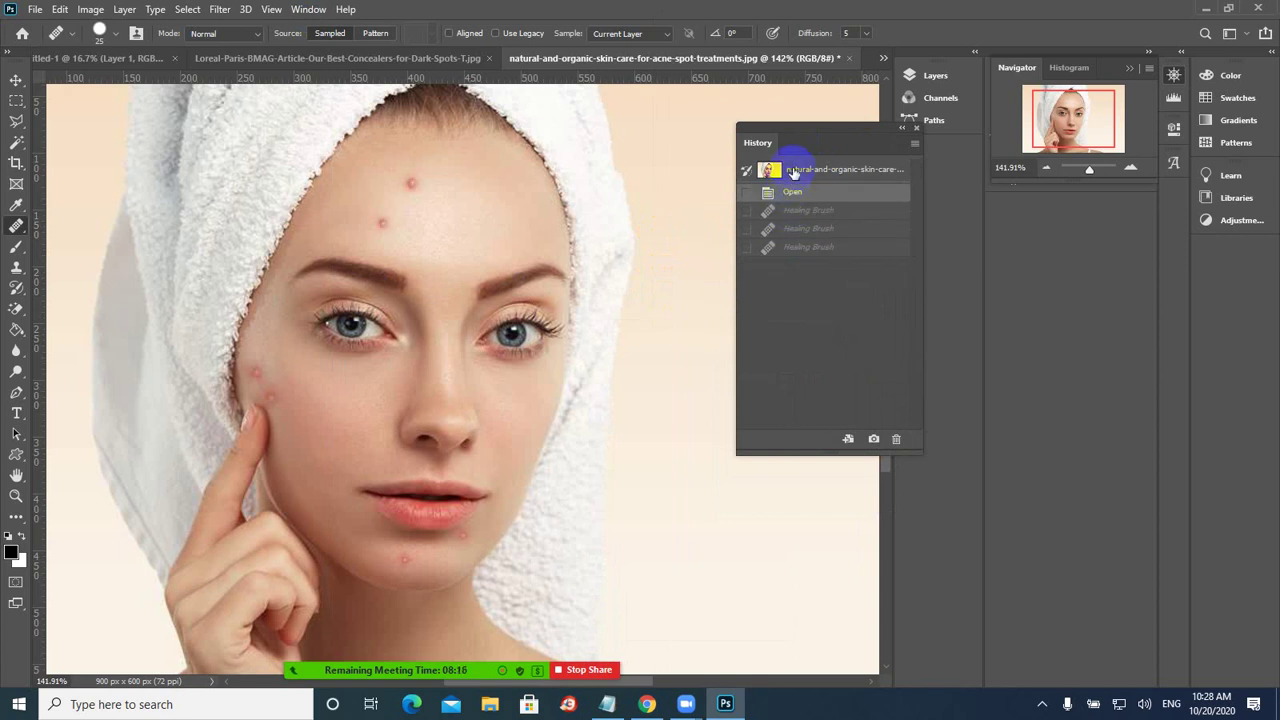
click(790, 214)
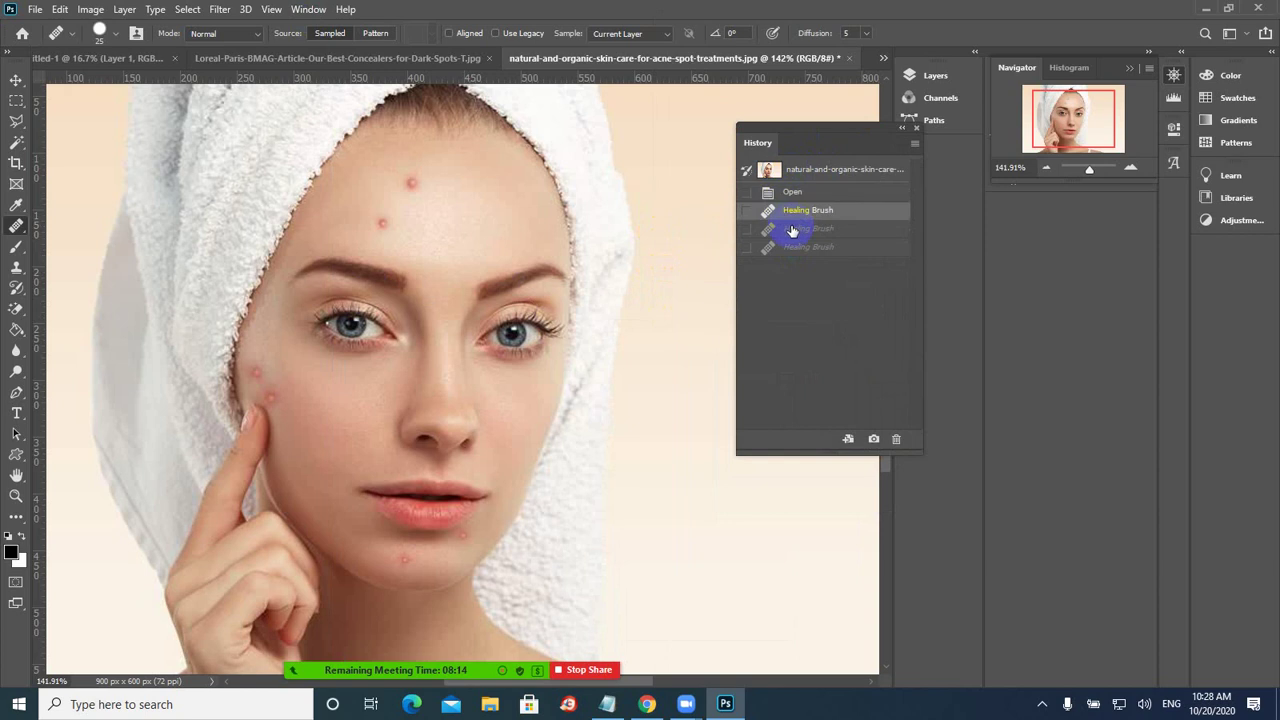
click(792, 229)
click(799, 248)
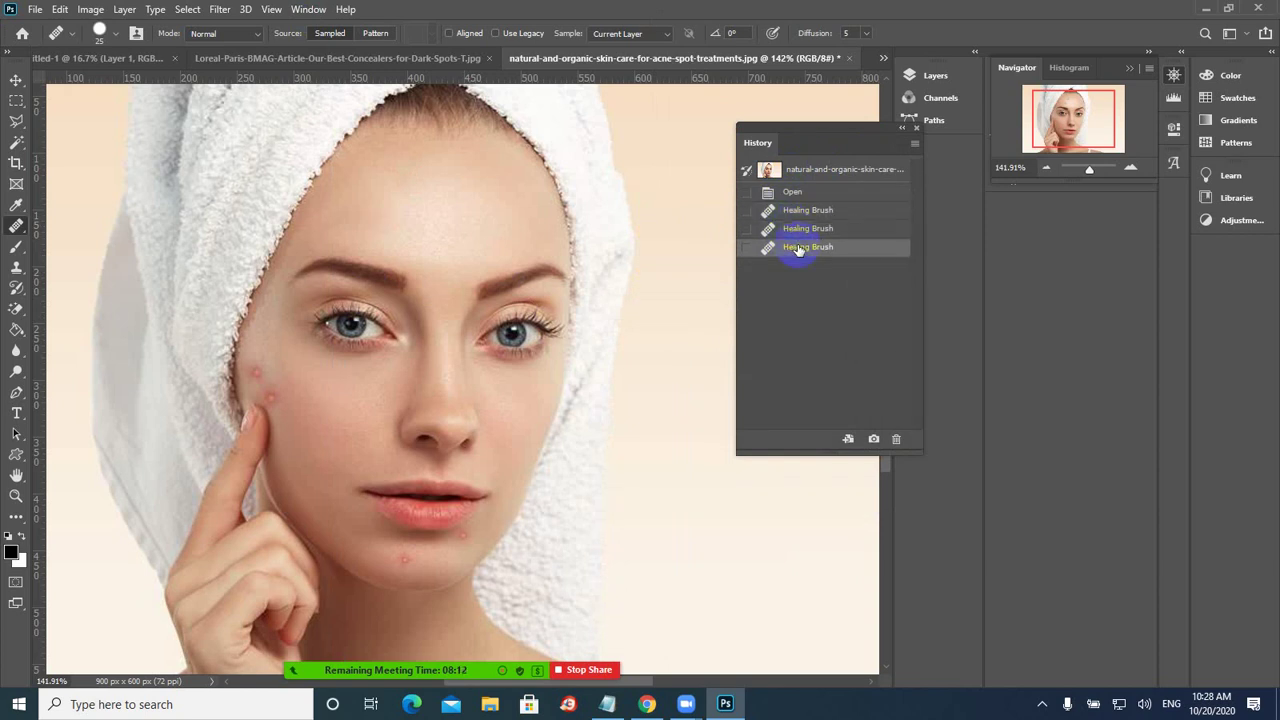
click(792, 170)
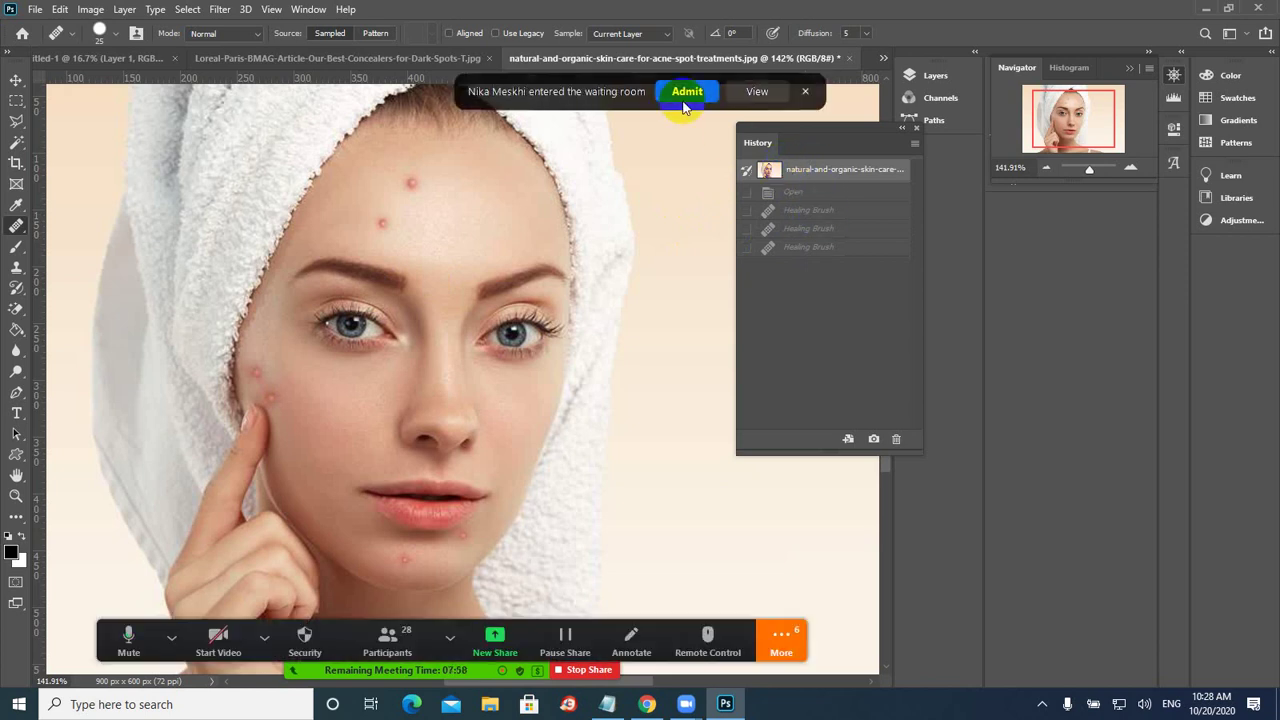
- Admit the waiting participant to the meeting, and set the portrait's history to the second Healing Brush state
click(670, 93)
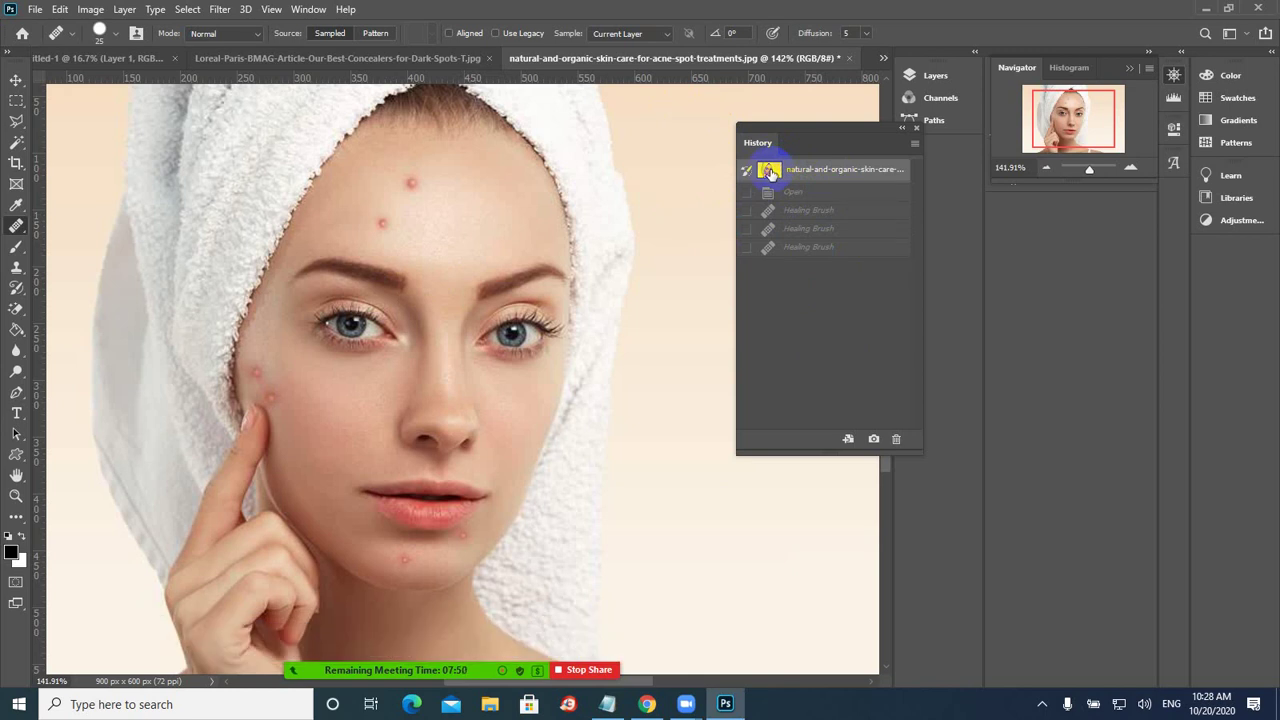
click(806, 247)
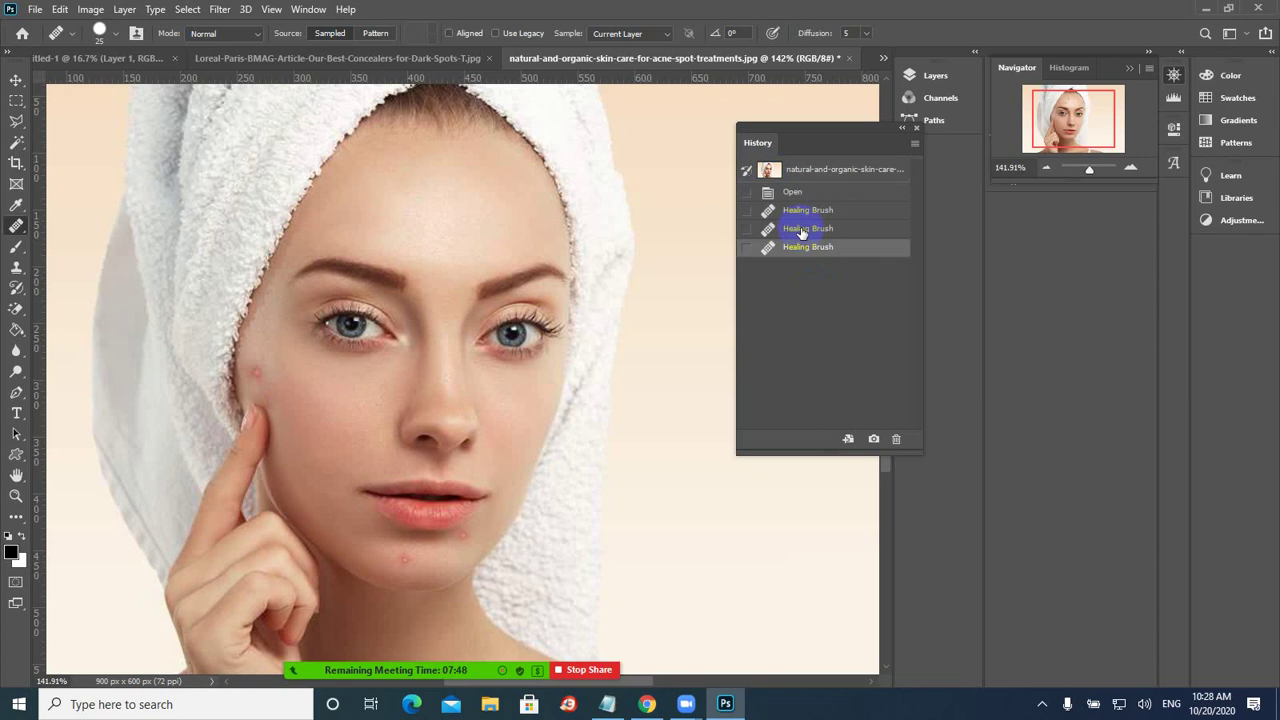
click(797, 227)
click(797, 213)
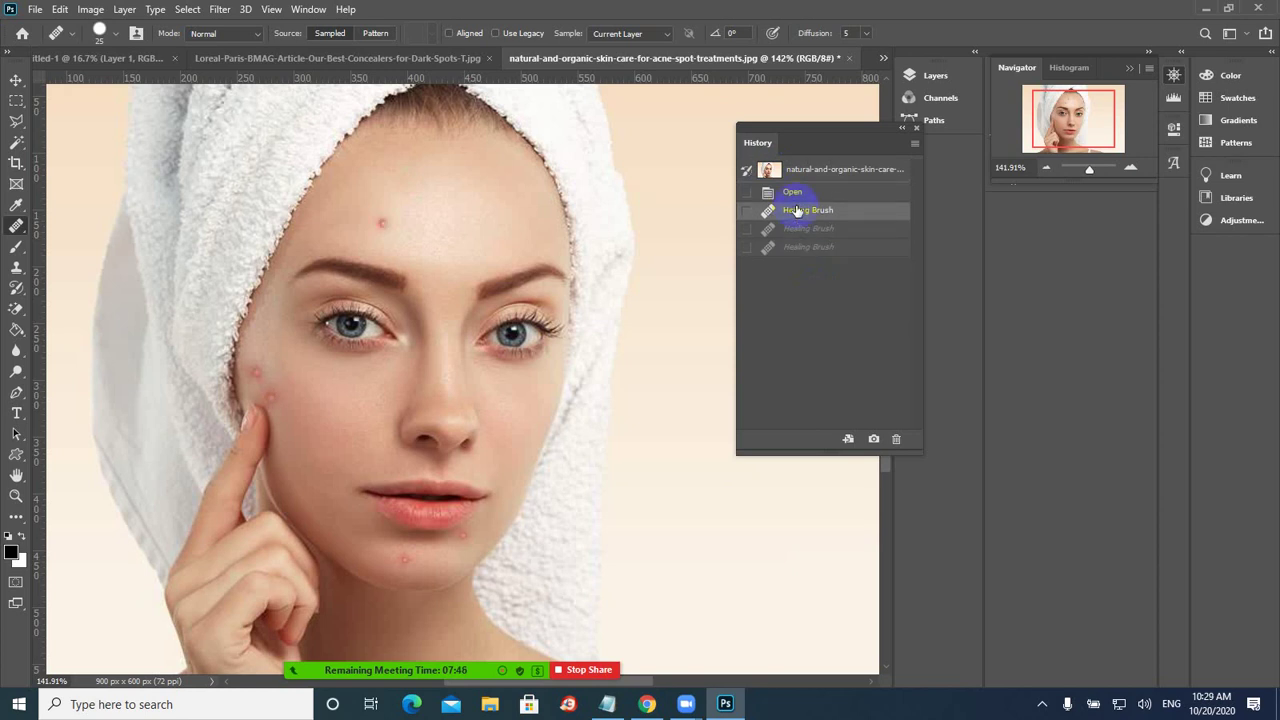
click(792, 248)
click(797, 228)
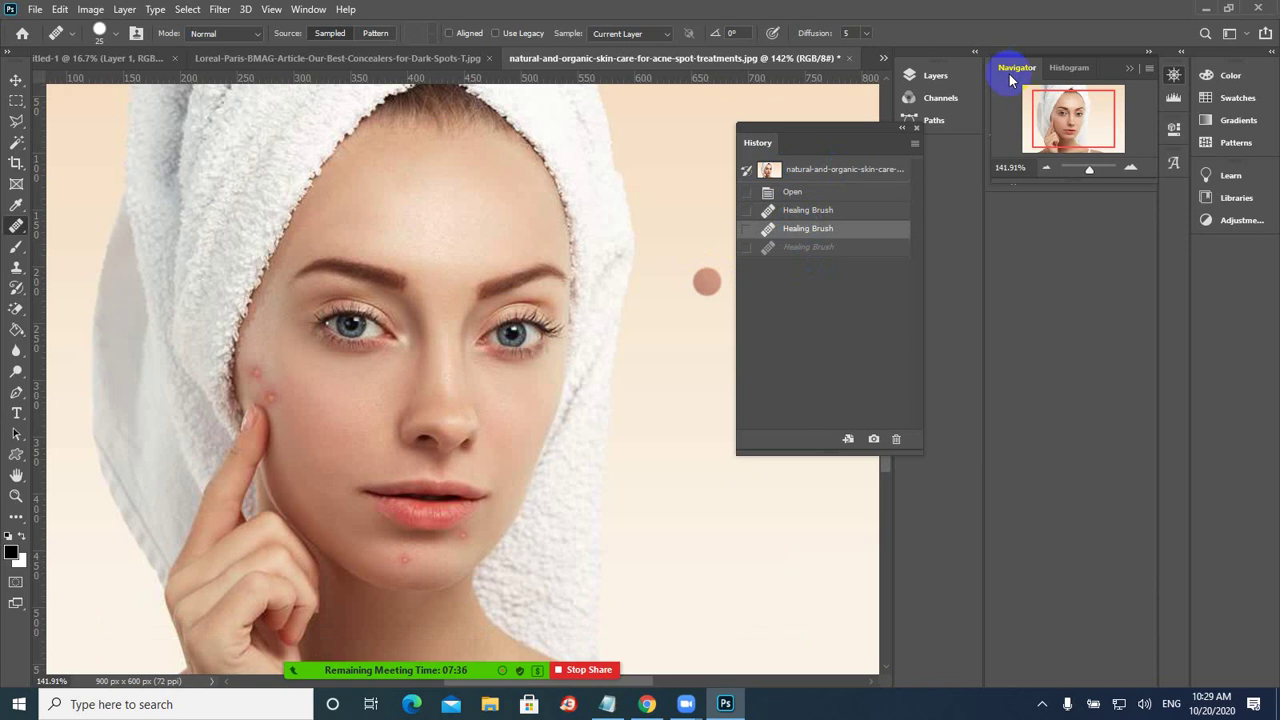
- Close the floating History panel and switch to the Move tool
drag(833, 128, 772, 110)
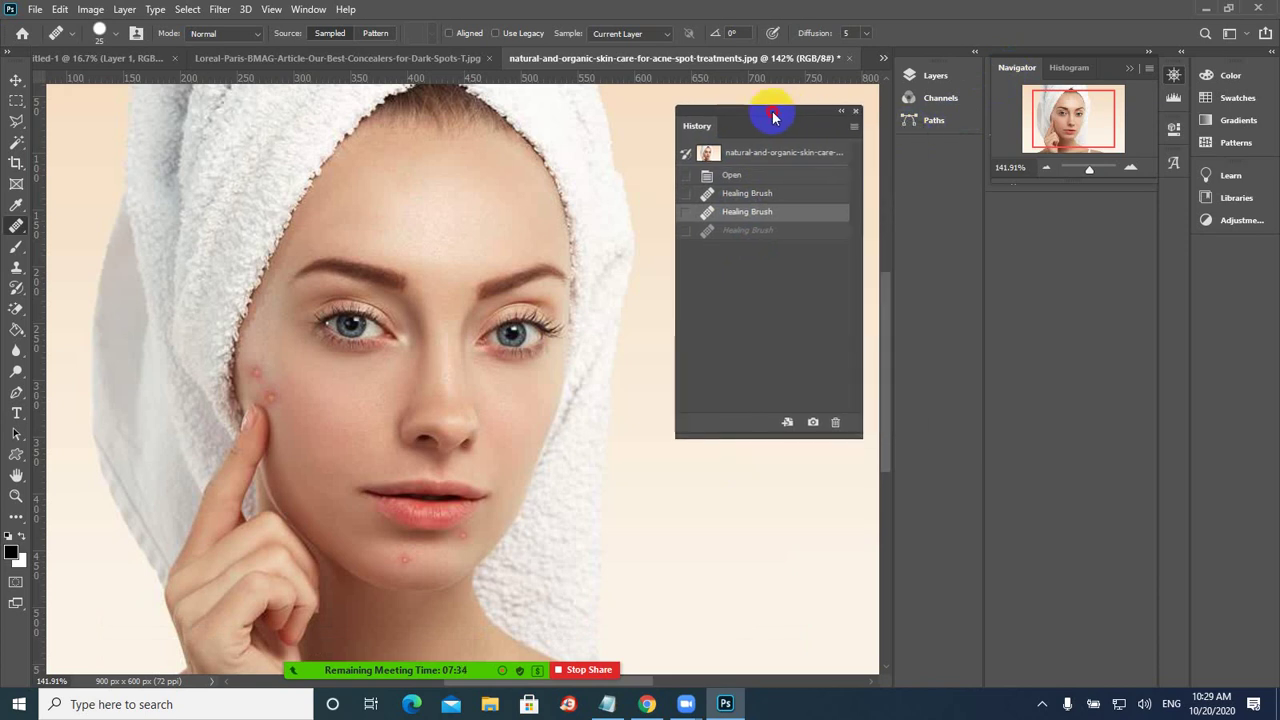
click(853, 111)
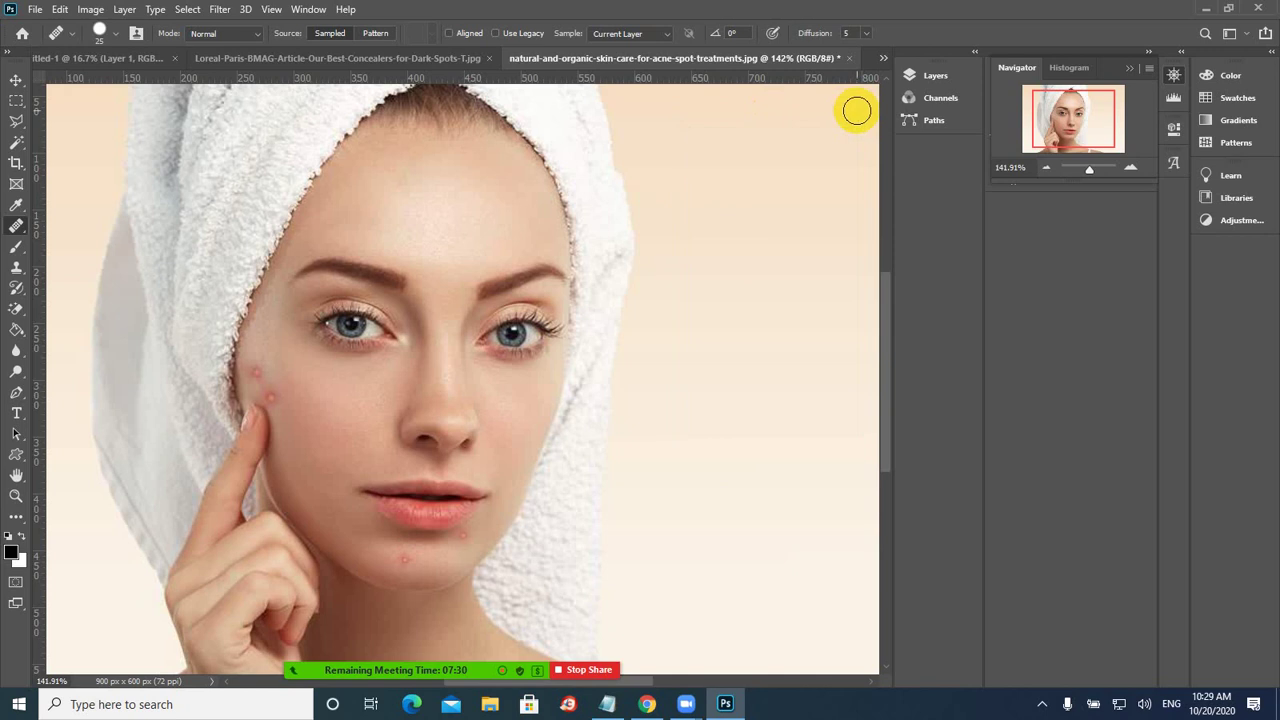
click(16, 79)
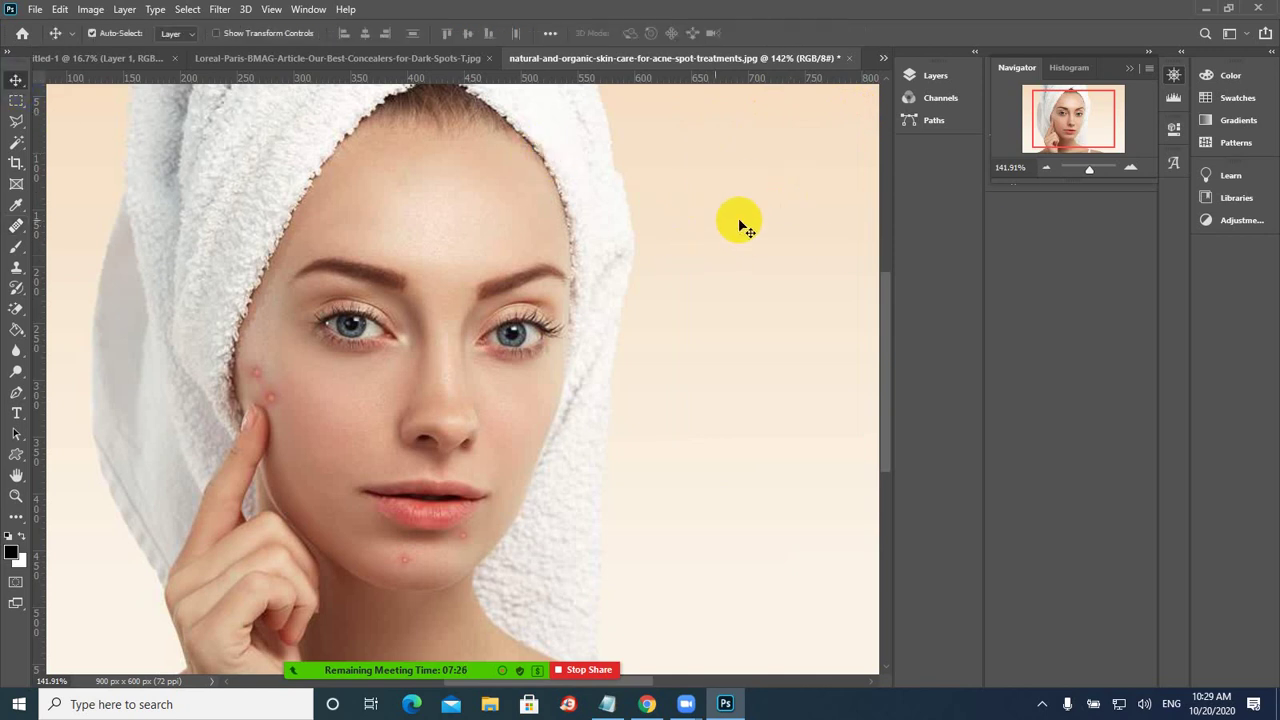
- Duplicate the Background layer under its default name and collapse the Layers panel
click(933, 77)
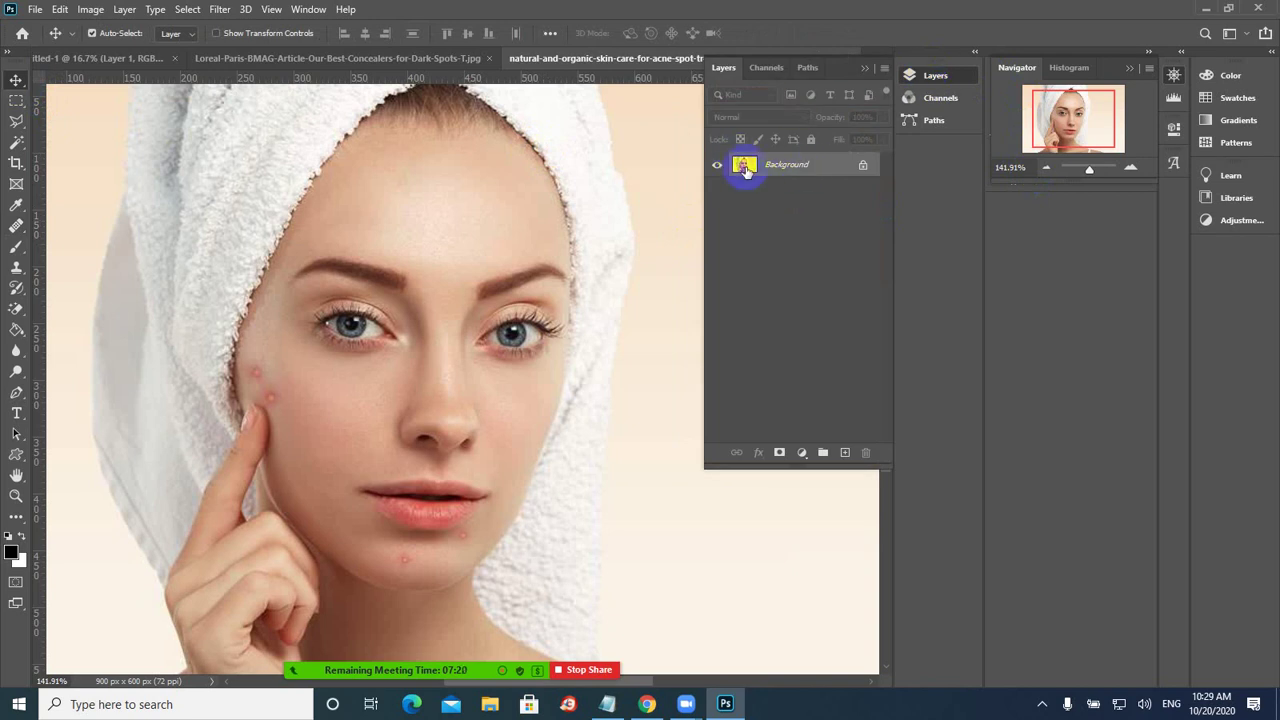
click(793, 172)
right_click(768, 172)
click(808, 200)
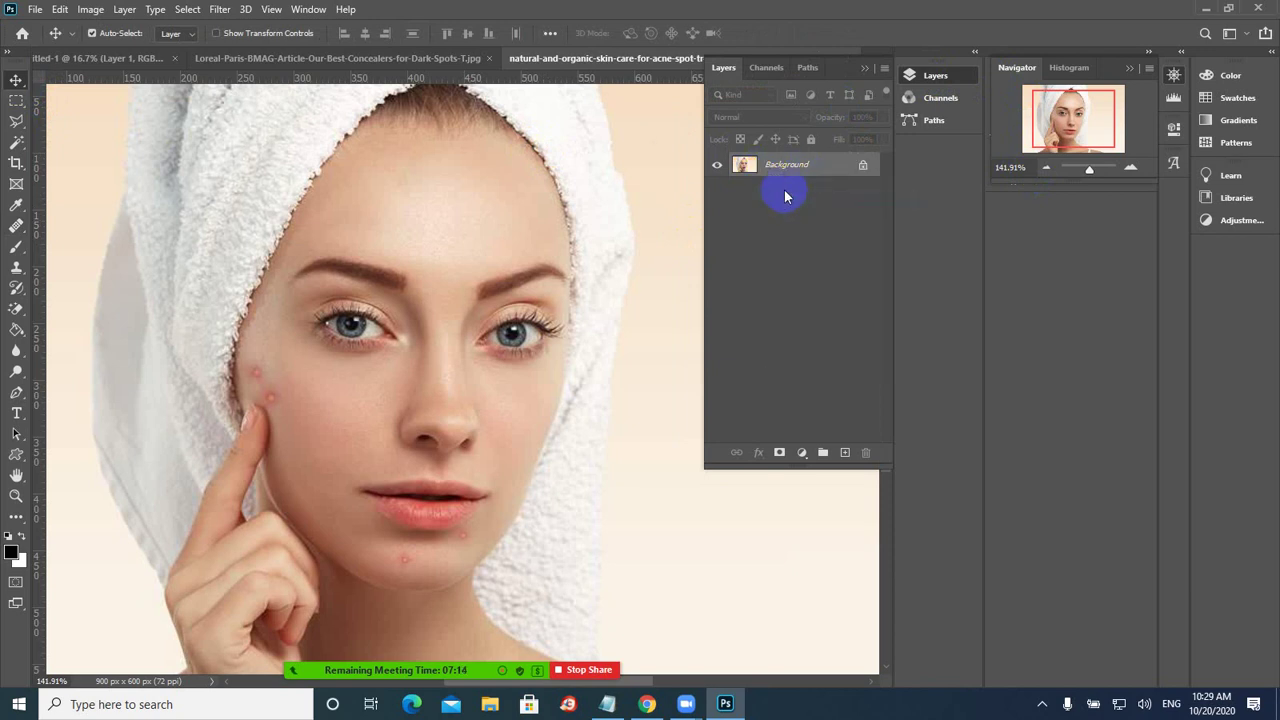
click(967, 186)
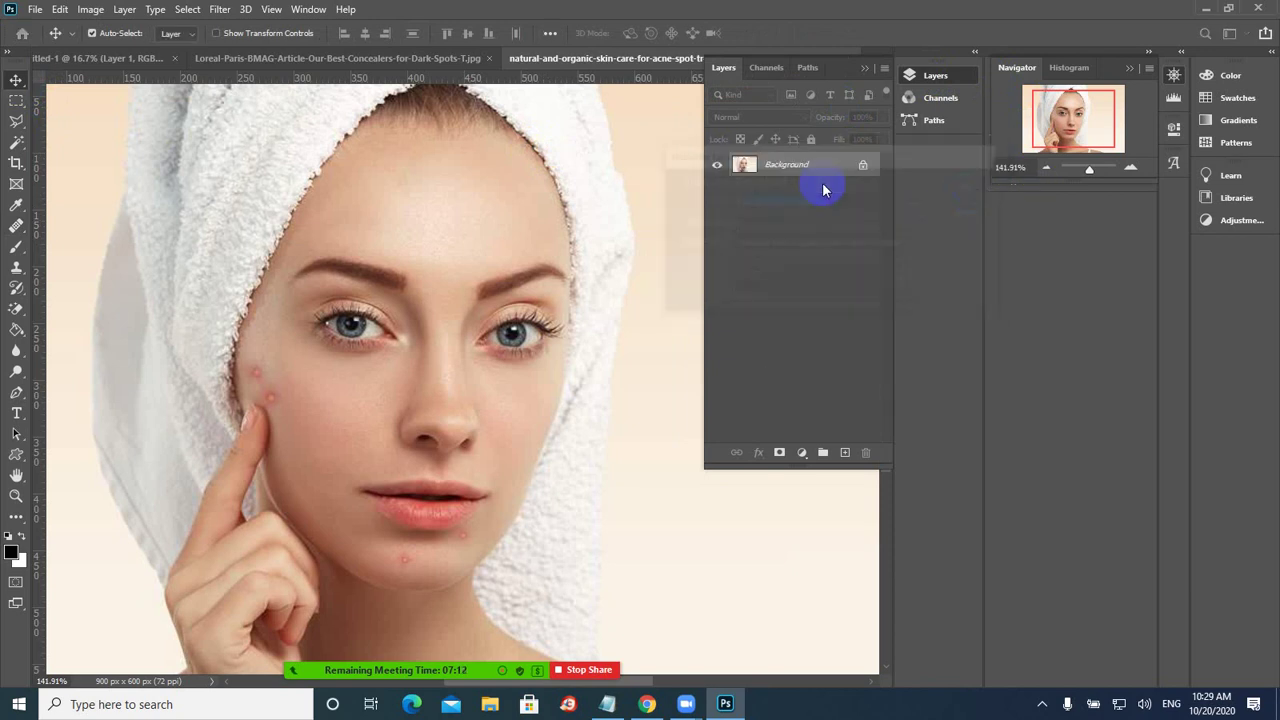
click(866, 68)
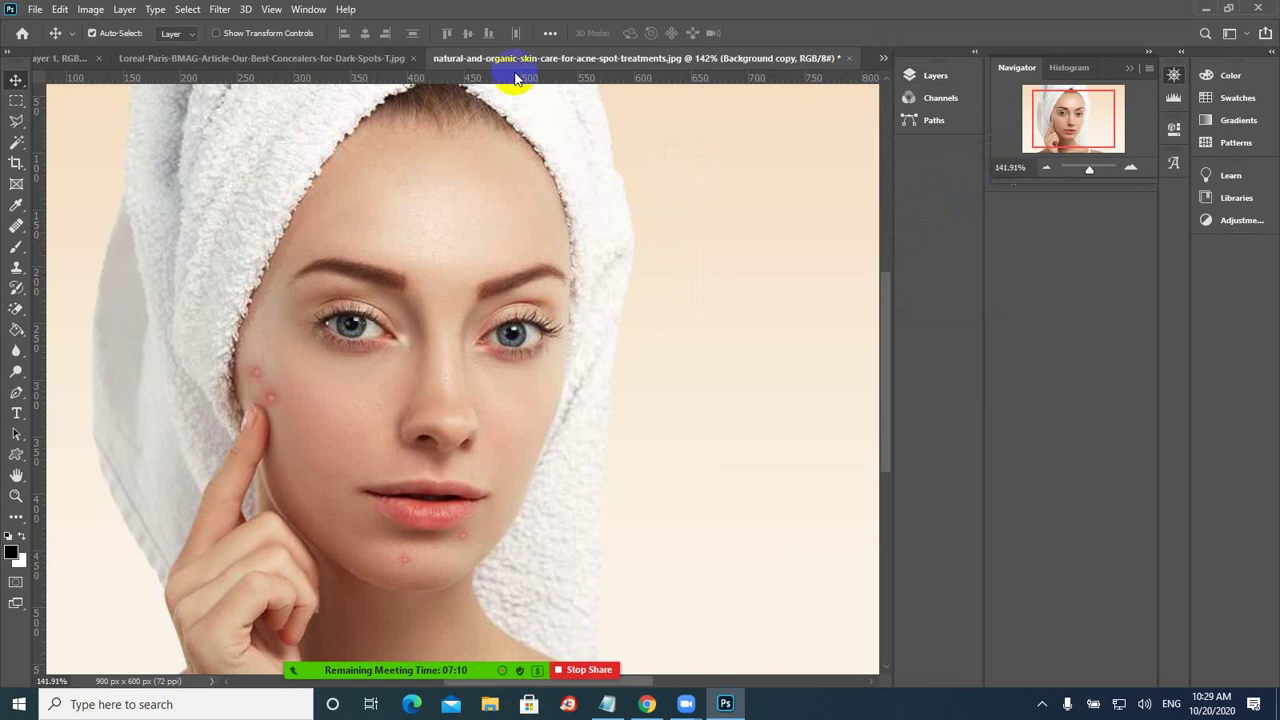
- Undo the layer duplication and both Healing Brush strokes on the forehead
click(387, 273)
click(385, 272)
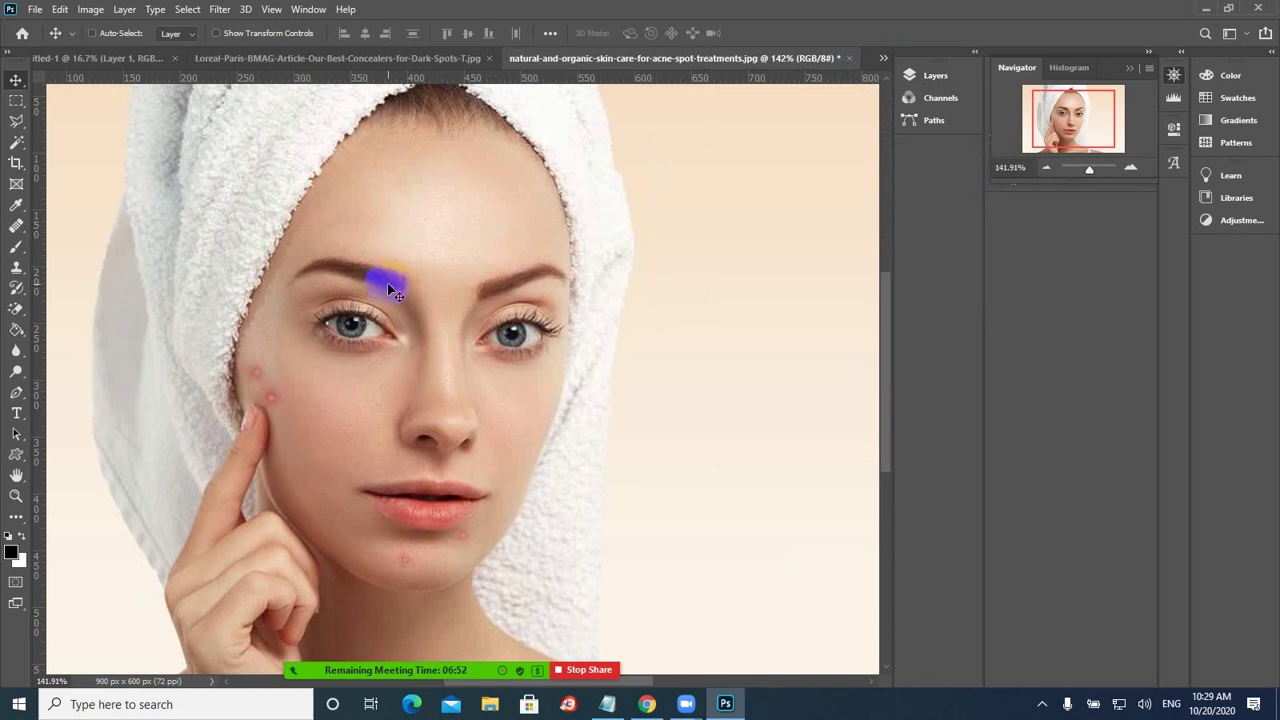
key(ctrl+z)
key(ctrl+z)
- Show the History panel again and dock it beneath the Navigator panel
click(307, 10)
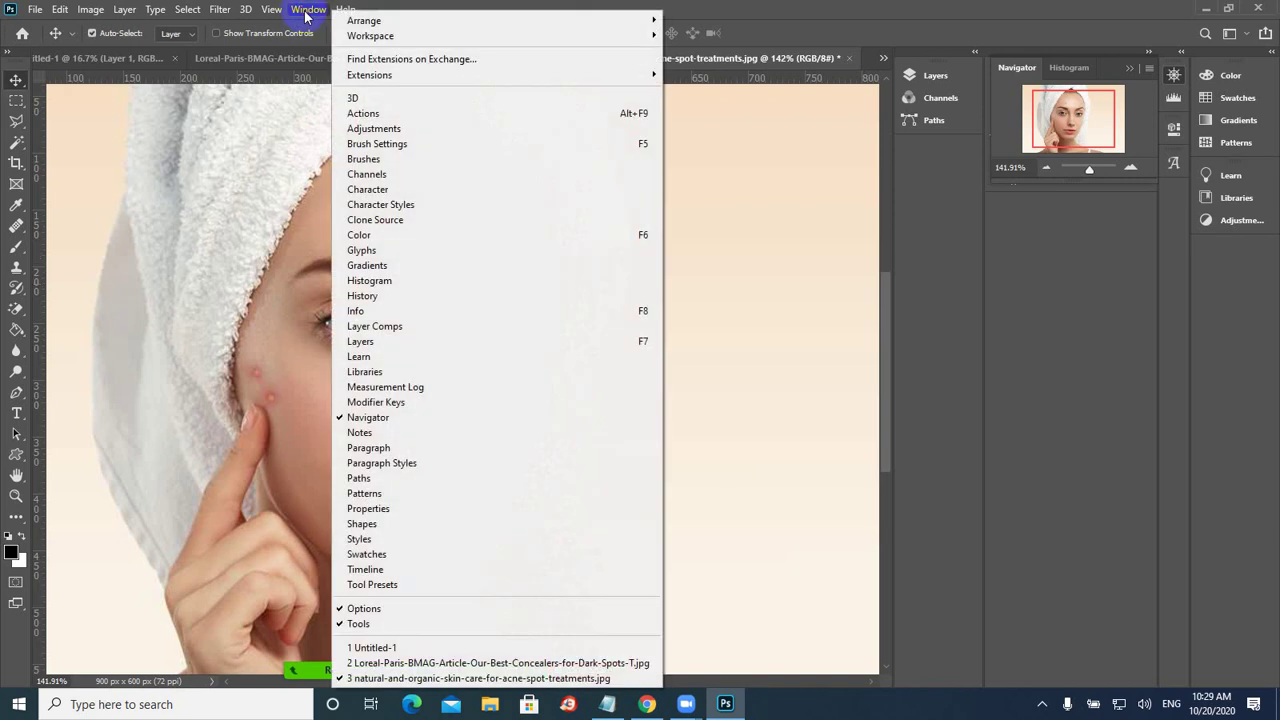
click(381, 297)
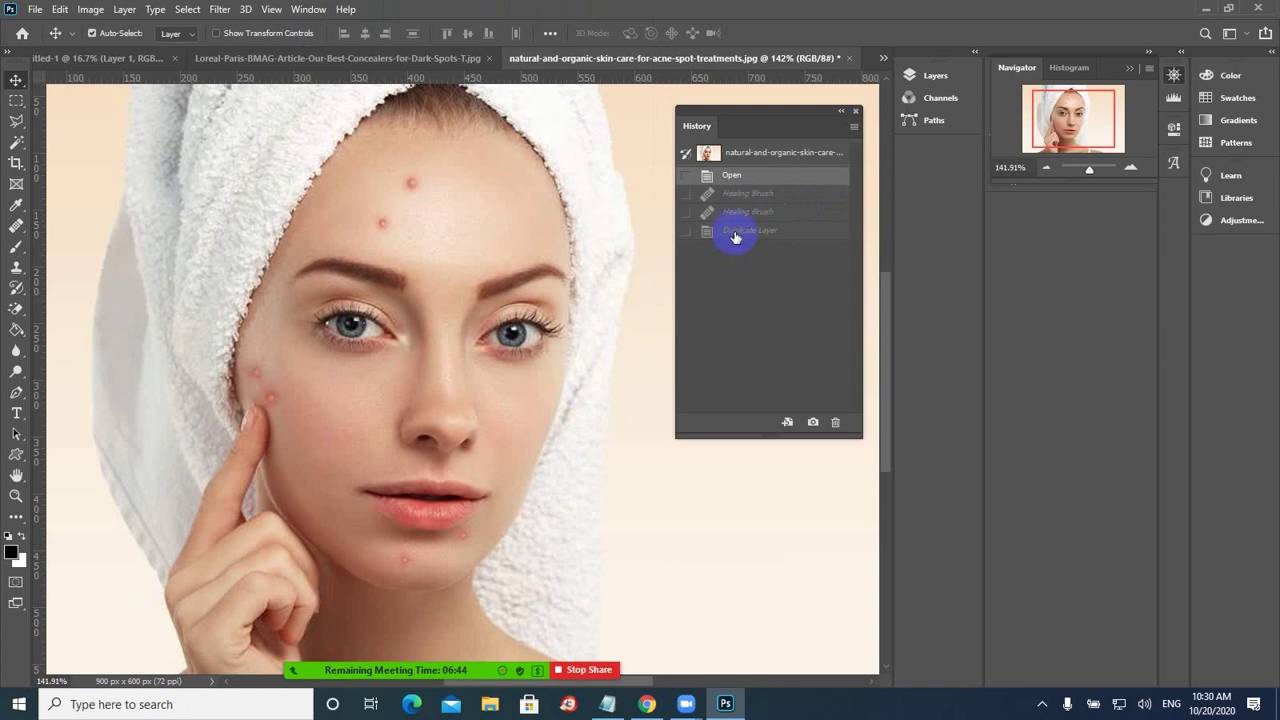
drag(811, 114, 1069, 216)
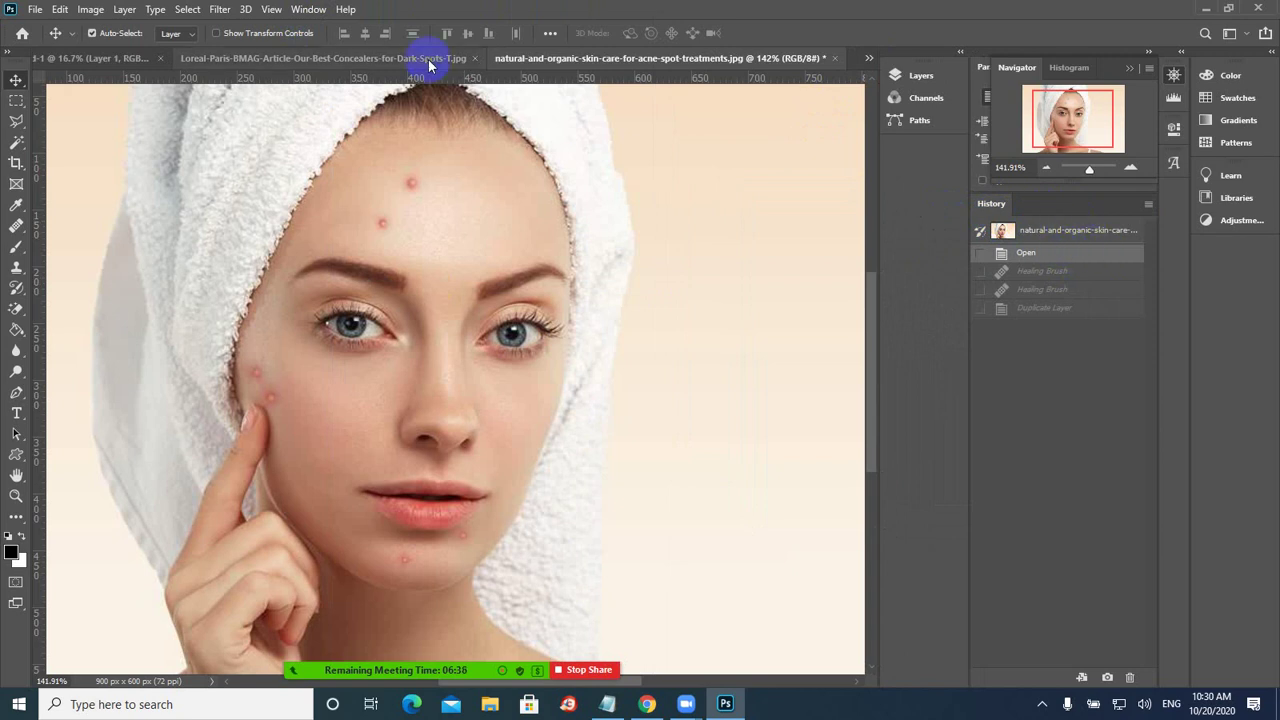
click(312, 10)
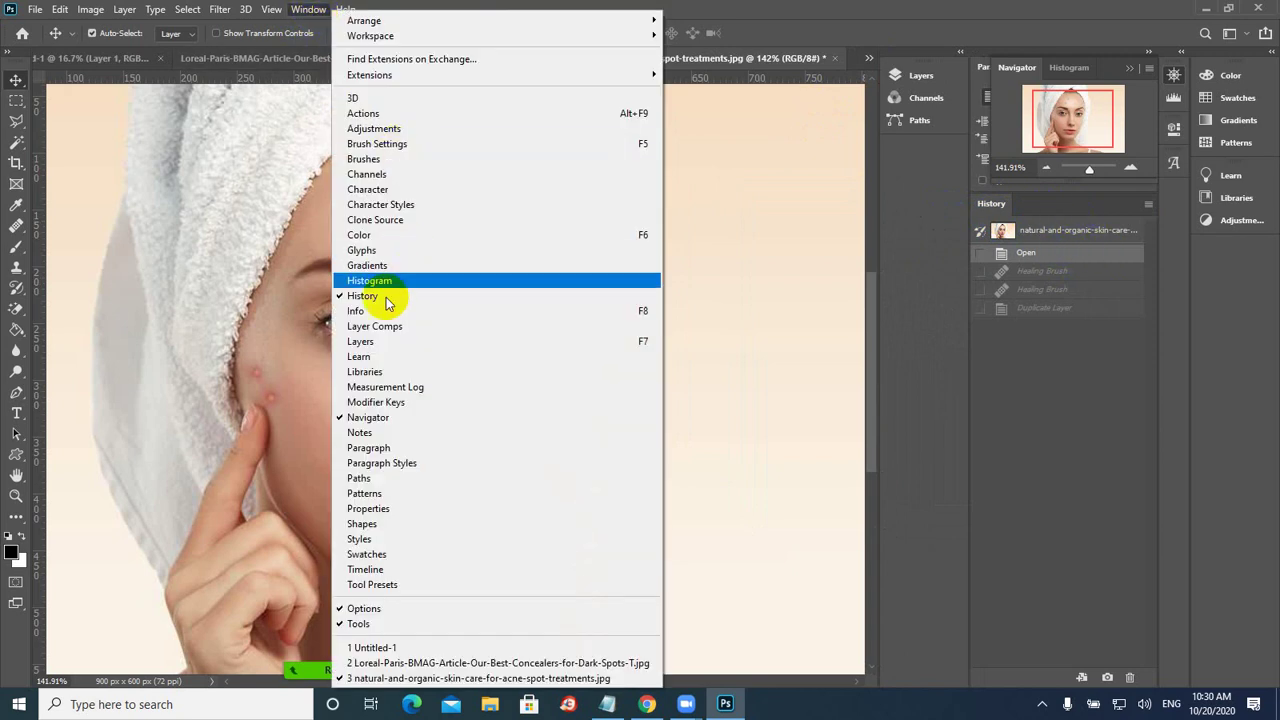
click(729, 9)
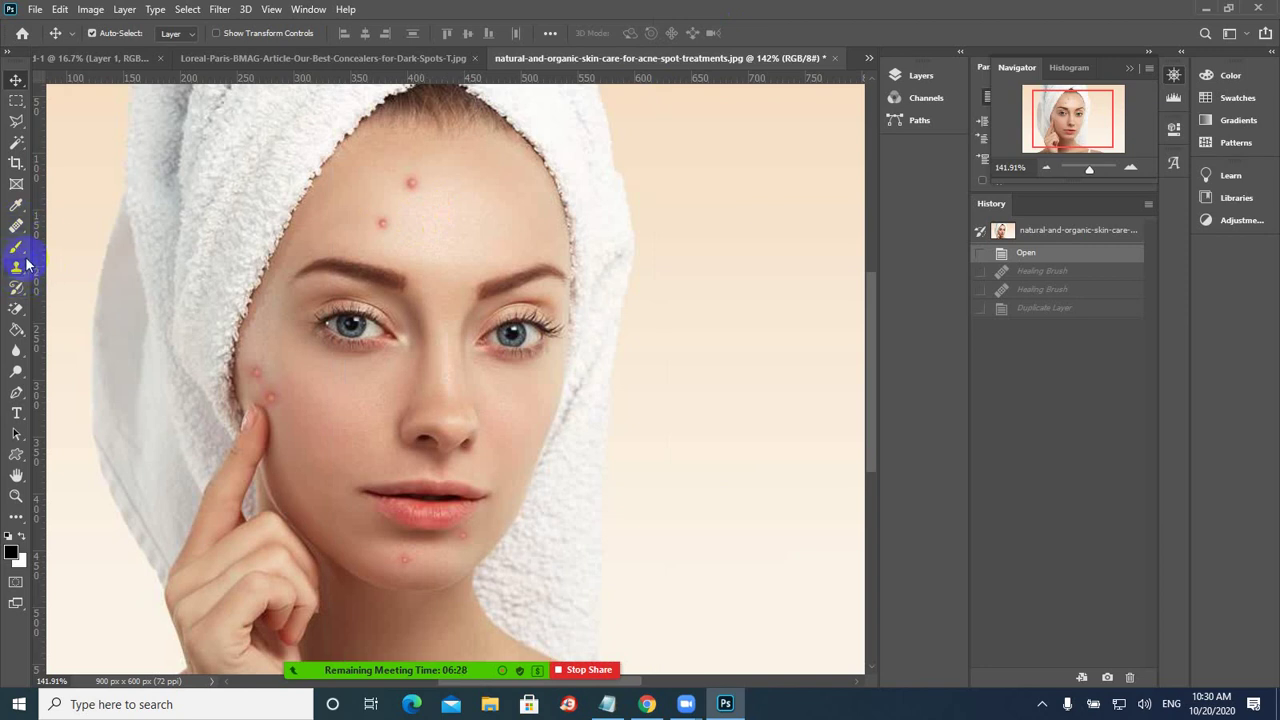
- Heal the upper forehead blemish with the Spot Healing Brush and the lower forehead blemish with the Healing Brush
drag(16, 225, 80, 226)
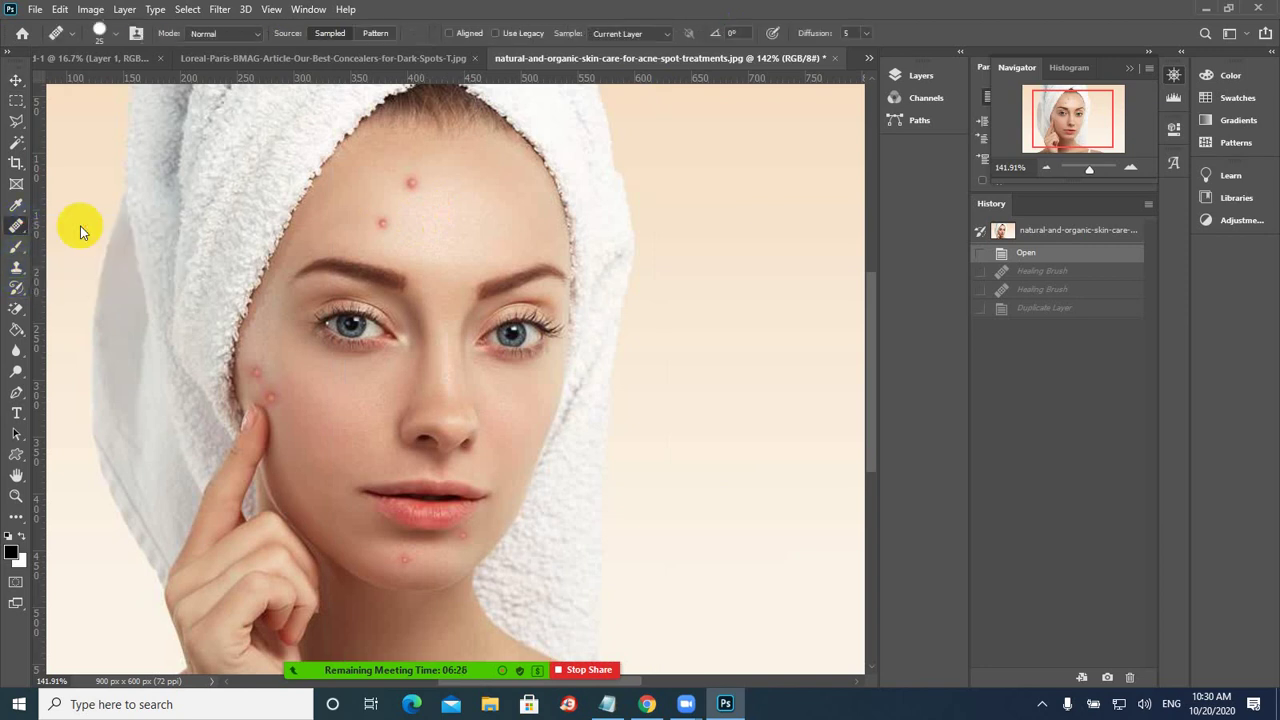
click(413, 183)
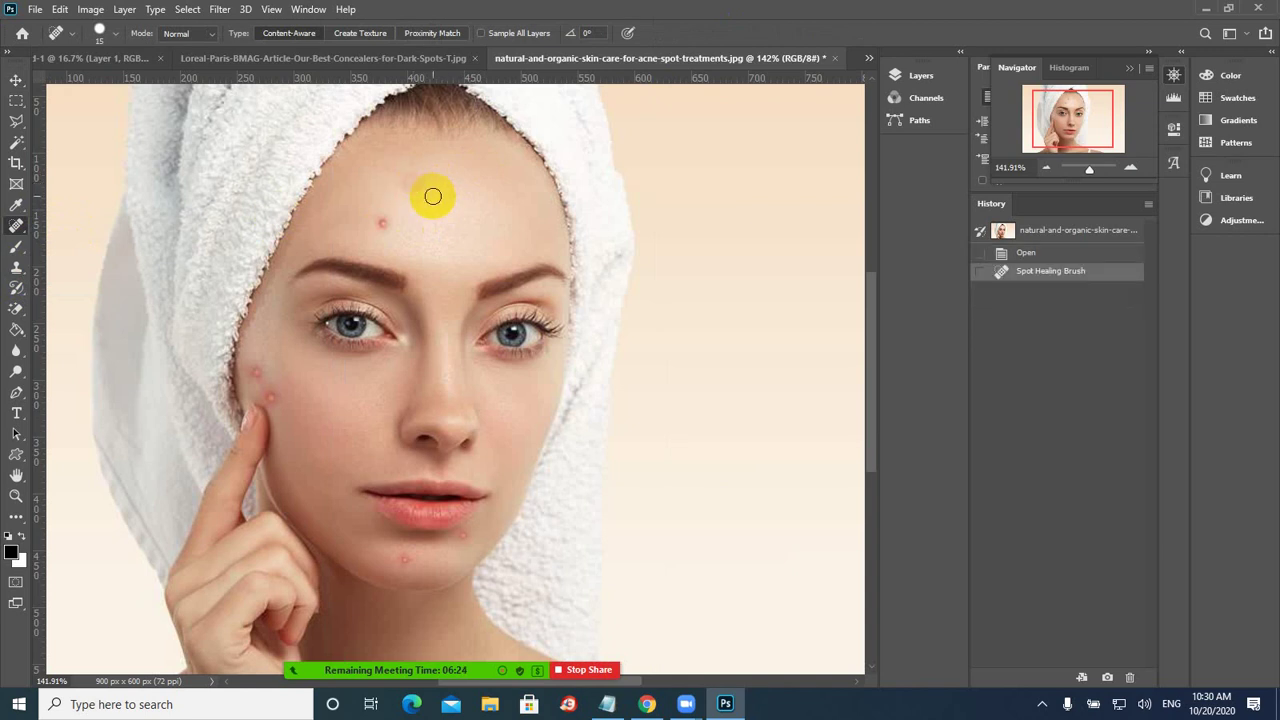
drag(20, 228, 80, 242)
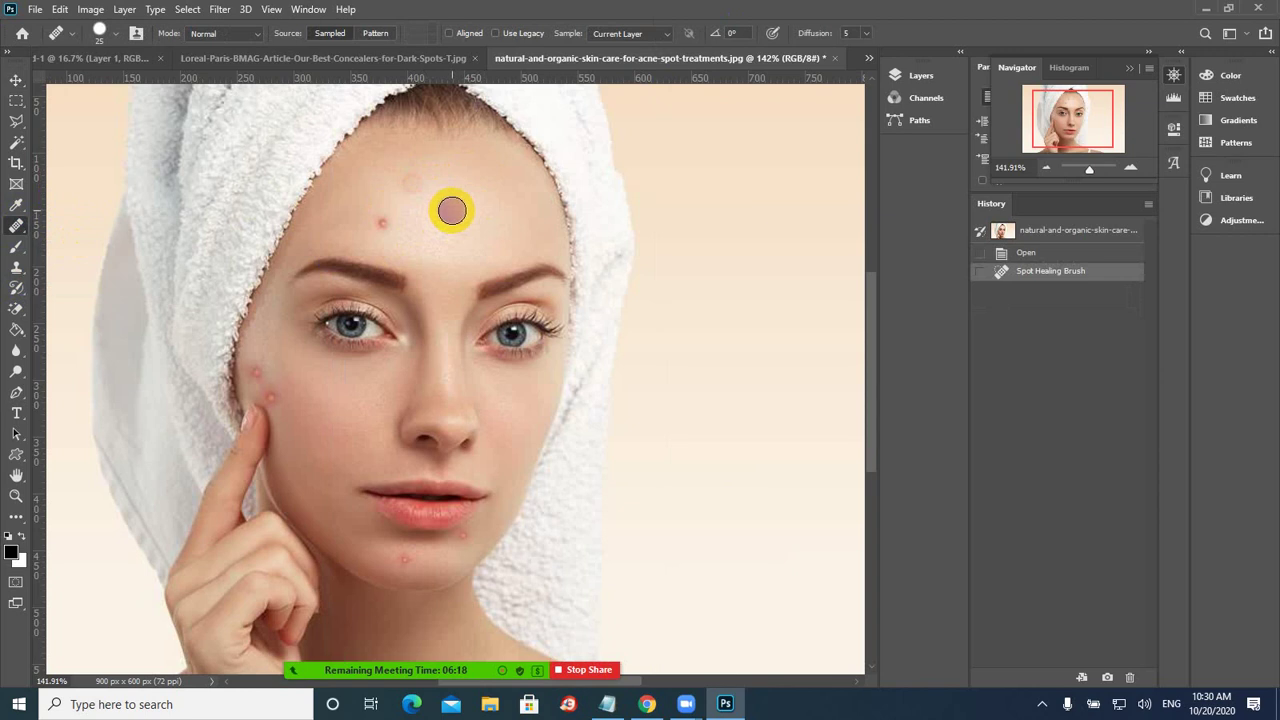
key(alt)
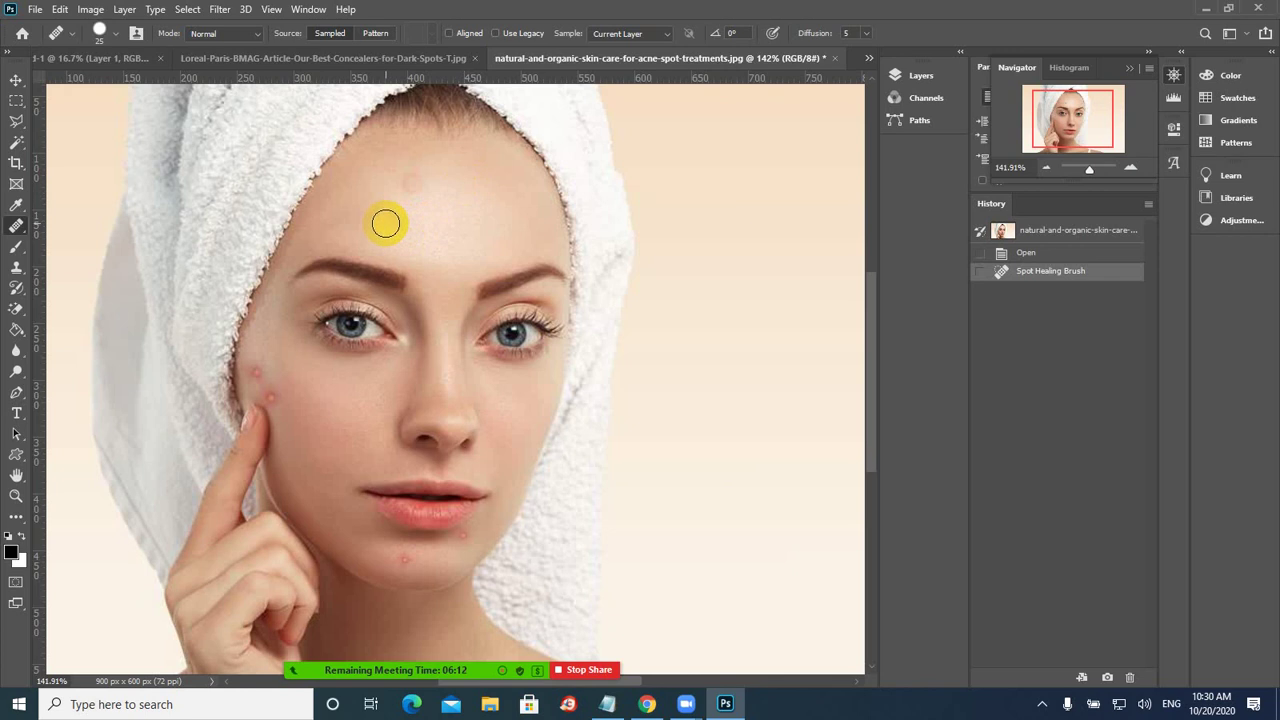
click(383, 223)
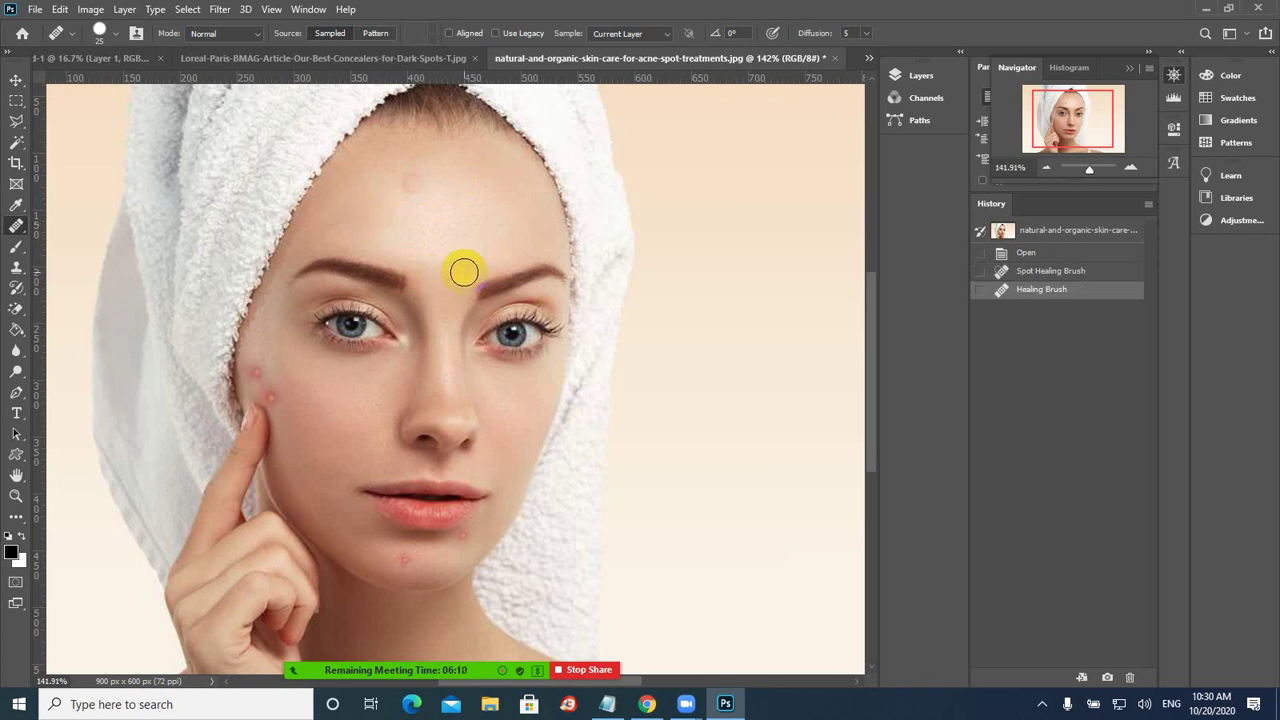
- Enlarge the Healing Brush to size 40, sample the eye nearest the raised hand and paint copies of it on the forehead and both cheeks
drag(338, 322, 344, 333)
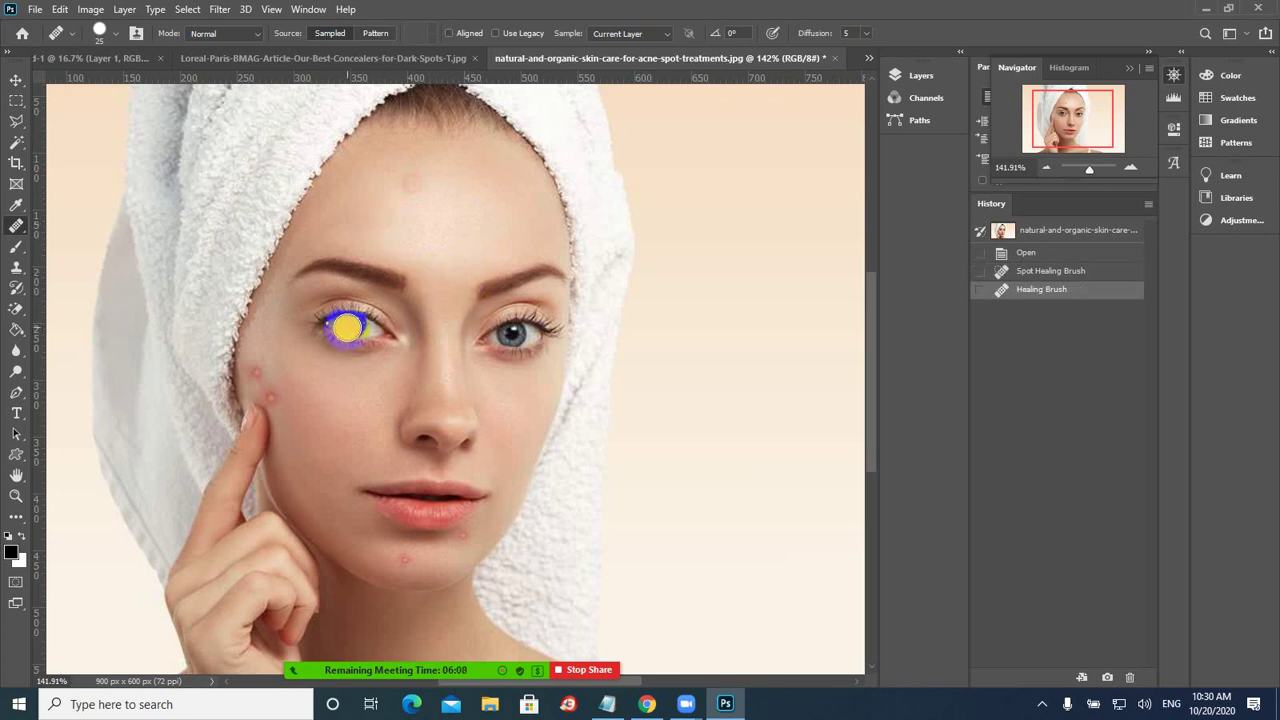
key(bracketright)
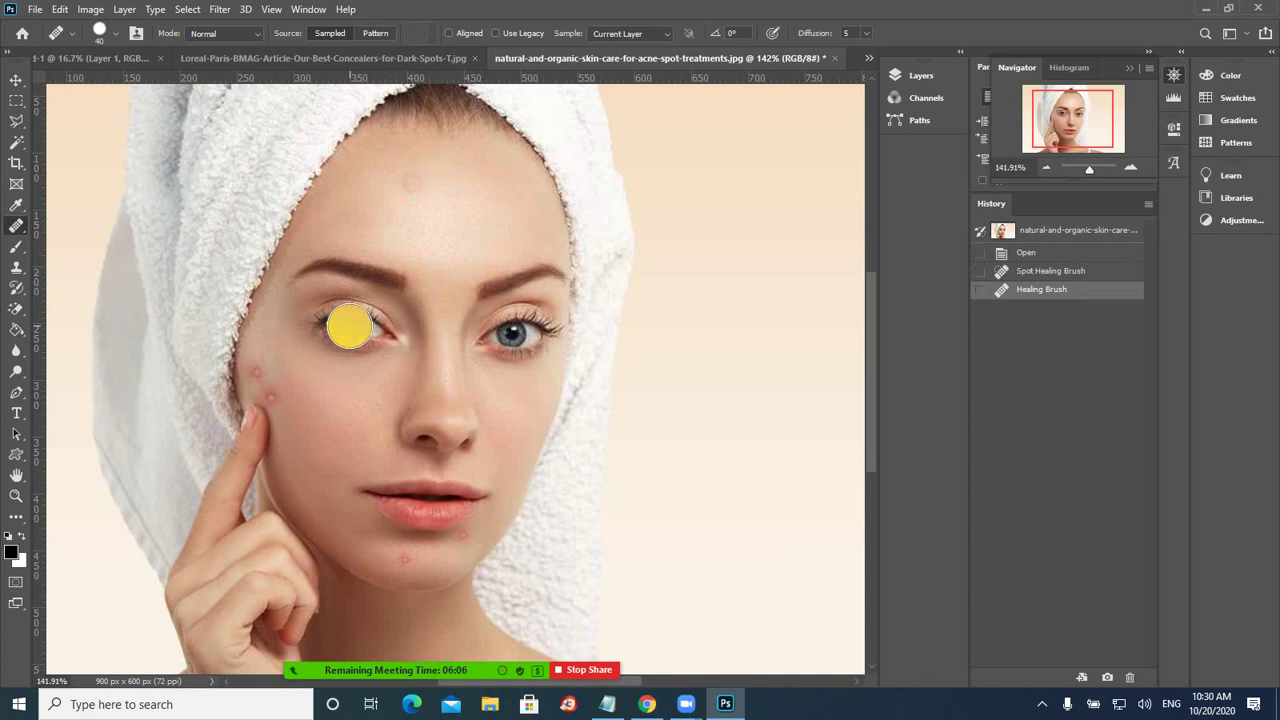
click(353, 323)
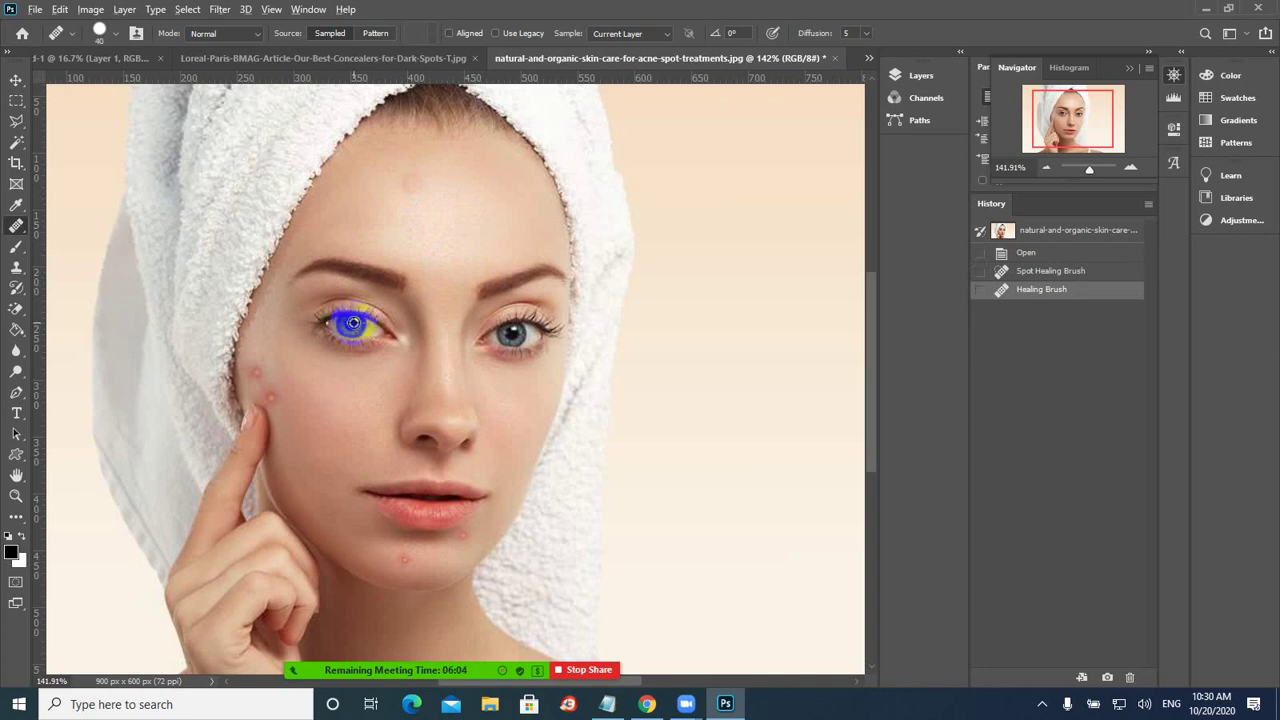
click(432, 216)
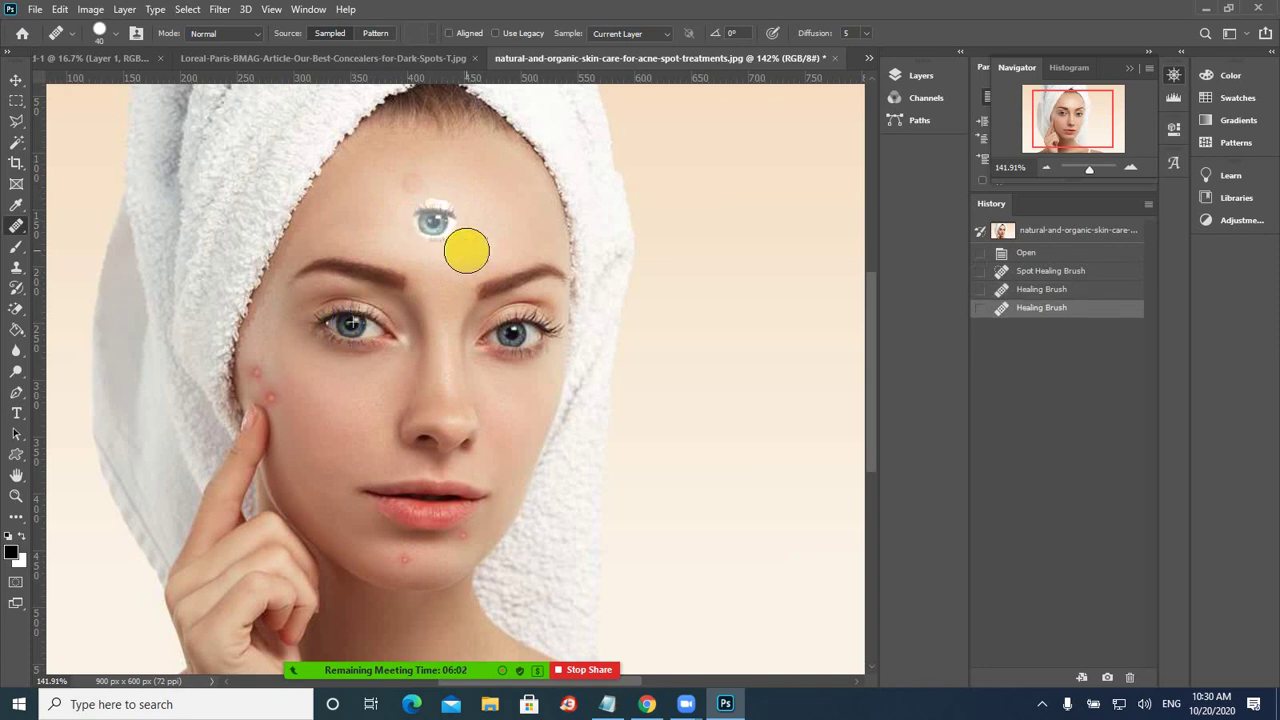
click(332, 421)
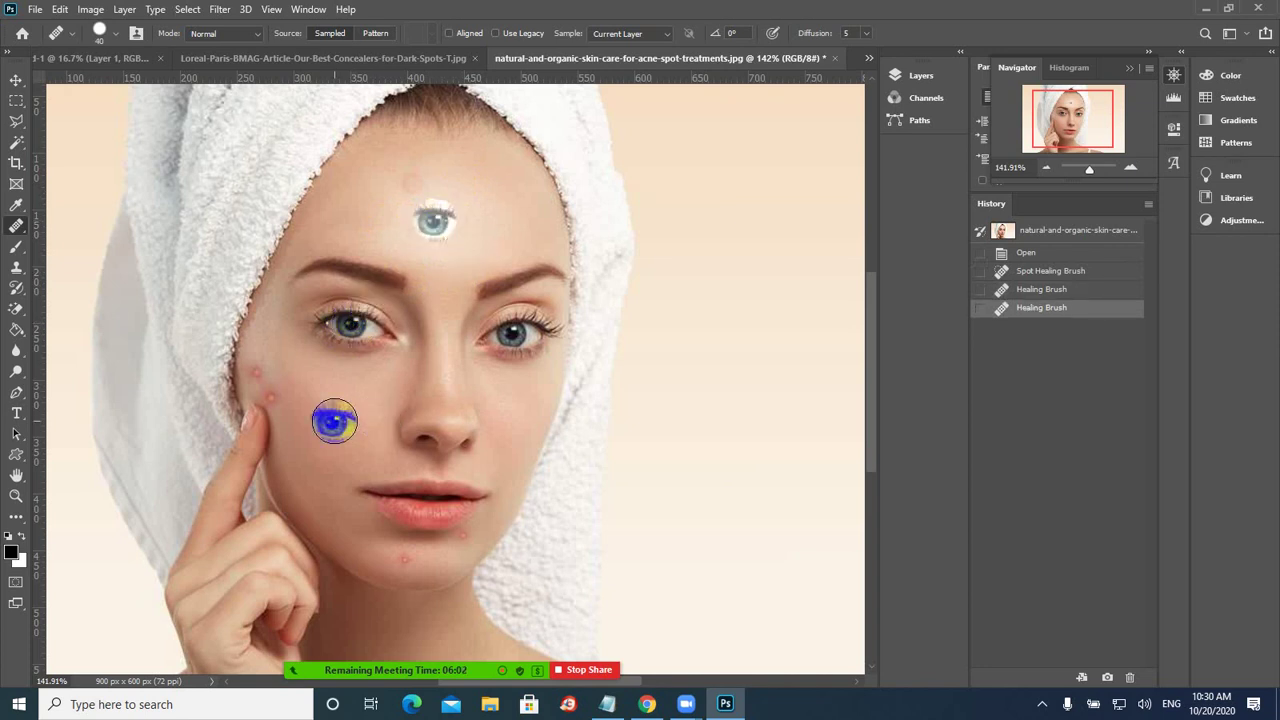
click(516, 420)
click(343, 334)
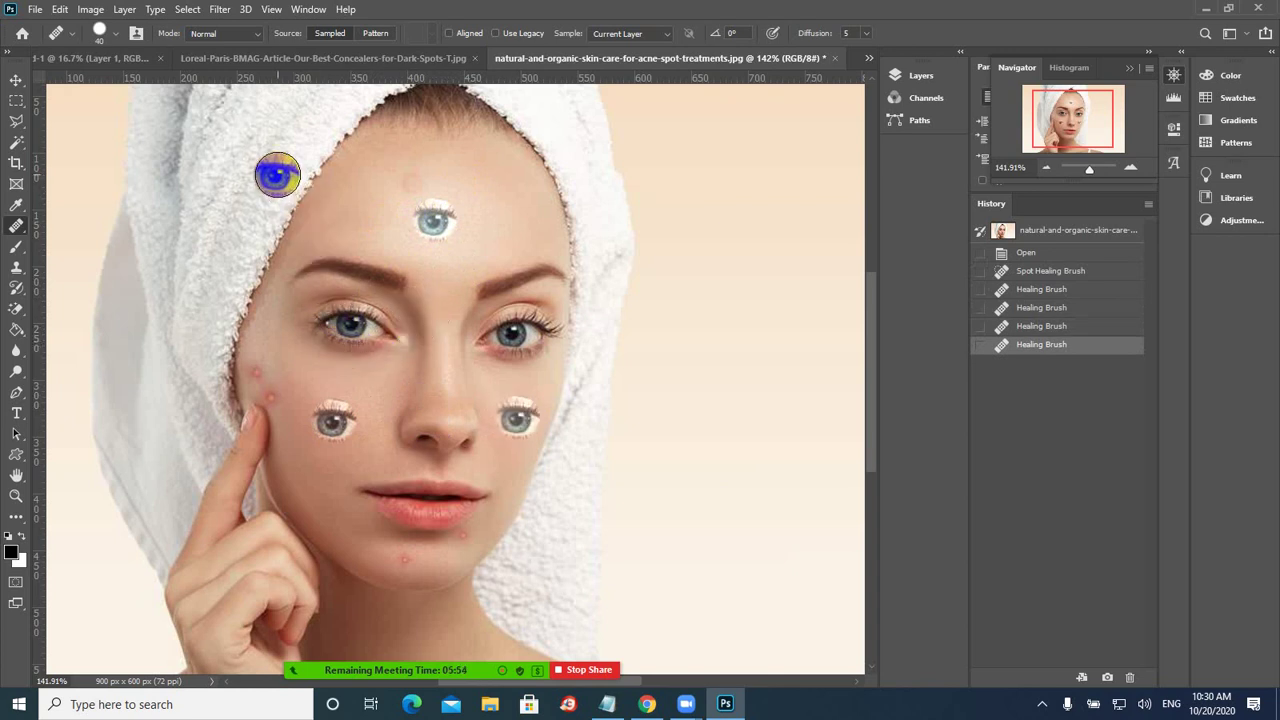
- Undo the three painted eye copies on the forehead and cheeks
key(ctrl+z)
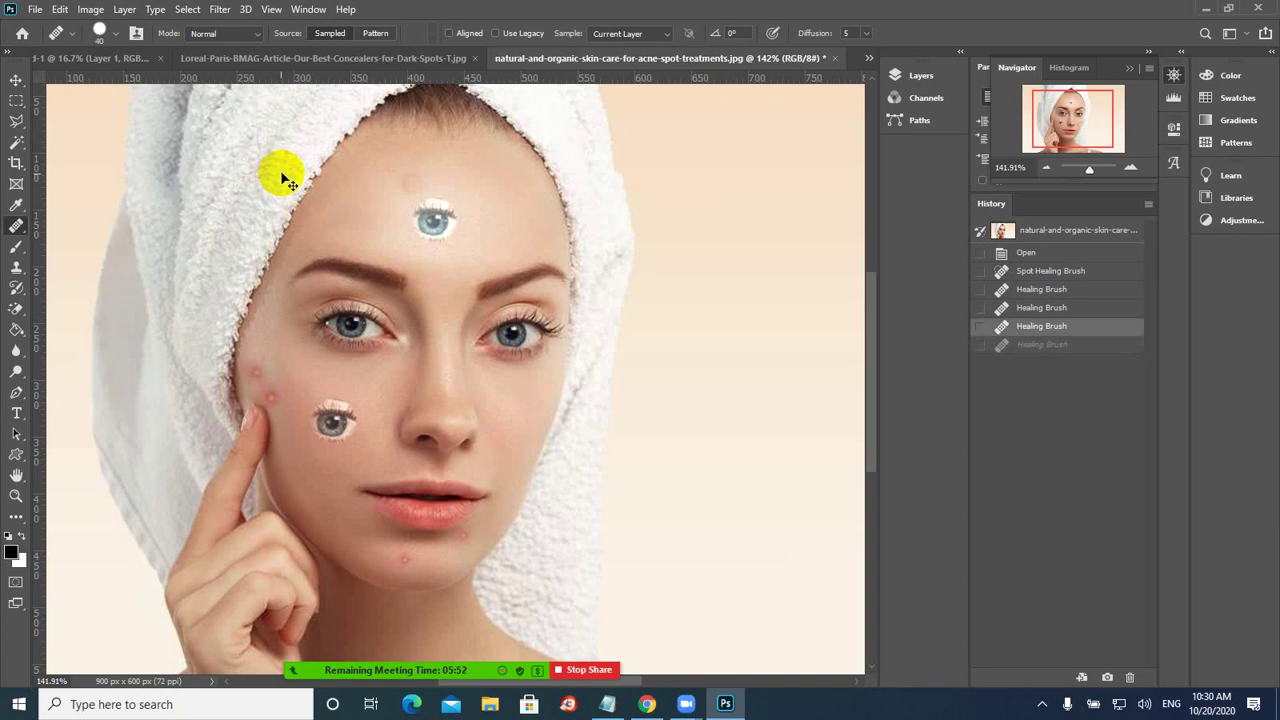
key(ctrl+z)
key(ctrl+z)
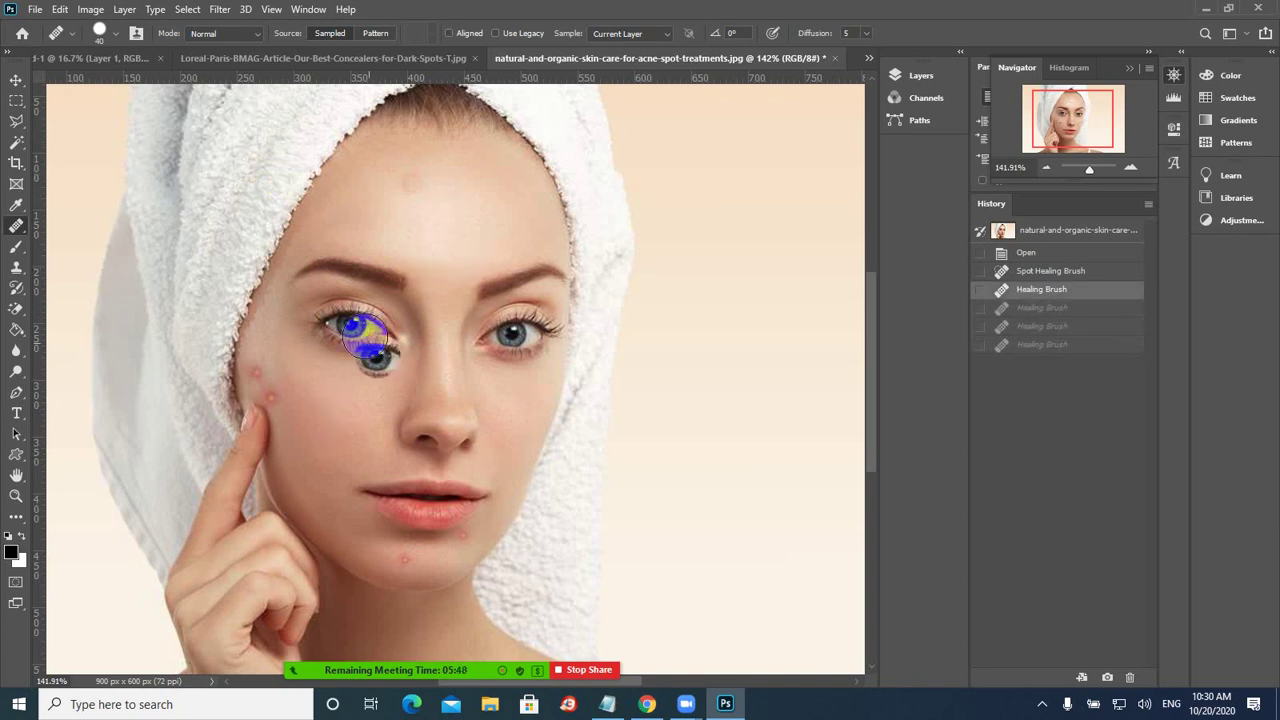
- Paint a copy of the whole face onto the plain background beside the head with the Healing Brush and undo it
mouse_move(676, 358)
mouse_down()
mouse_move(700, 321)
mouse_move(711, 358)
mouse_move(674, 314)
mouse_move(754, 310)
mouse_move(721, 365)
mouse_move(642, 286)
mouse_move(693, 245)
mouse_move(775, 334)
mouse_move(714, 383)
mouse_move(603, 358)
mouse_move(595, 424)
mouse_move(725, 490)
mouse_move(773, 449)
mouse_move(801, 353)
mouse_move(789, 361)
mouse_move(731, 461)
mouse_move(759, 398)
mouse_move(775, 404)
mouse_move(775, 454)
mouse_move(759, 428)
mouse_move(768, 395)
mouse_move(762, 440)
mouse_move(780, 392)
mouse_move(781, 424)
mouse_move(833, 383)
mouse_move(841, 350)
mouse_move(804, 257)
mouse_move(773, 235)
mouse_move(671, 243)
mouse_move(684, 218)
mouse_move(781, 196)
mouse_move(803, 218)
mouse_move(741, 168)
mouse_move(670, 201)
mouse_move(760, 143)
mouse_move(710, 136)
mouse_move(672, 164)
mouse_move(659, 195)
mouse_move(639, 297)
mouse_move(640, 491)
mouse_move(678, 555)
mouse_move(768, 561)
mouse_move(815, 503)
mouse_move(819, 232)
mouse_move(841, 188)
mouse_move(824, 118)
mouse_move(756, 120)
mouse_move(666, 149)
mouse_up()
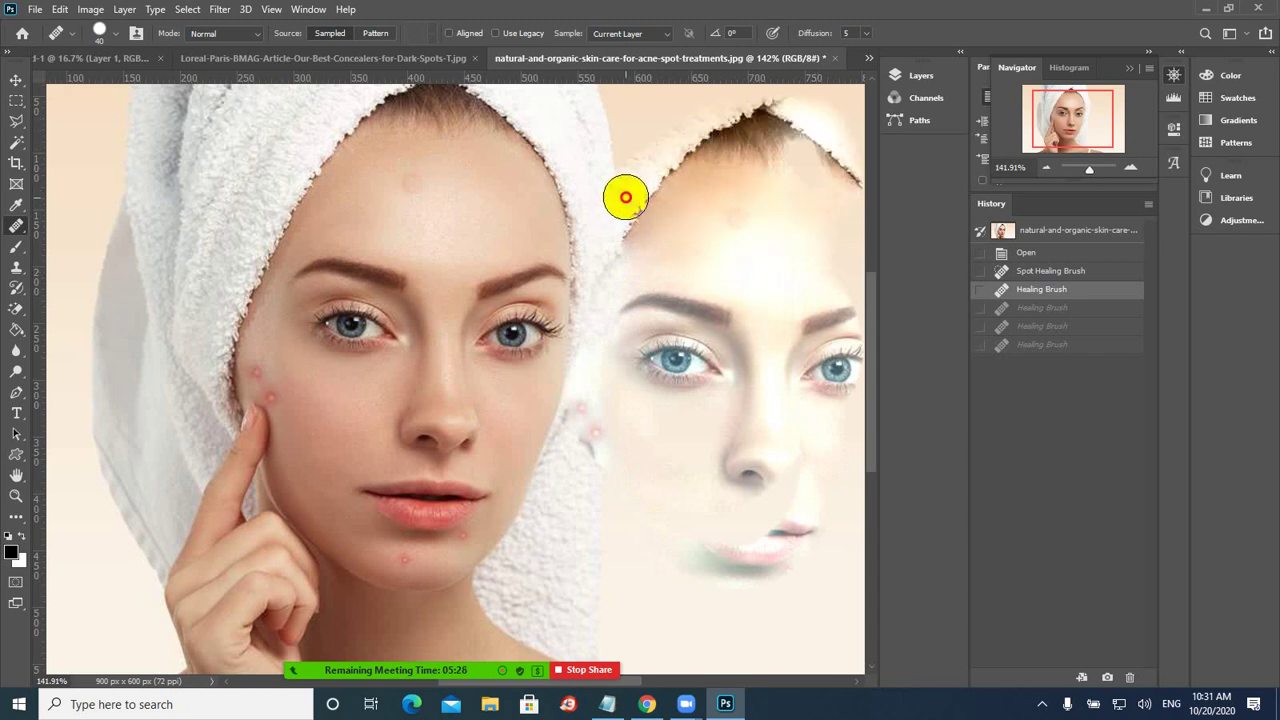
mouse_move(846, 480)
mouse_down()
mouse_move(839, 562)
mouse_move(817, 561)
mouse_move(793, 503)
mouse_move(706, 563)
mouse_move(841, 532)
mouse_move(820, 602)
mouse_move(657, 574)
mouse_move(607, 387)
mouse_move(597, 455)
mouse_move(626, 564)
mouse_up()
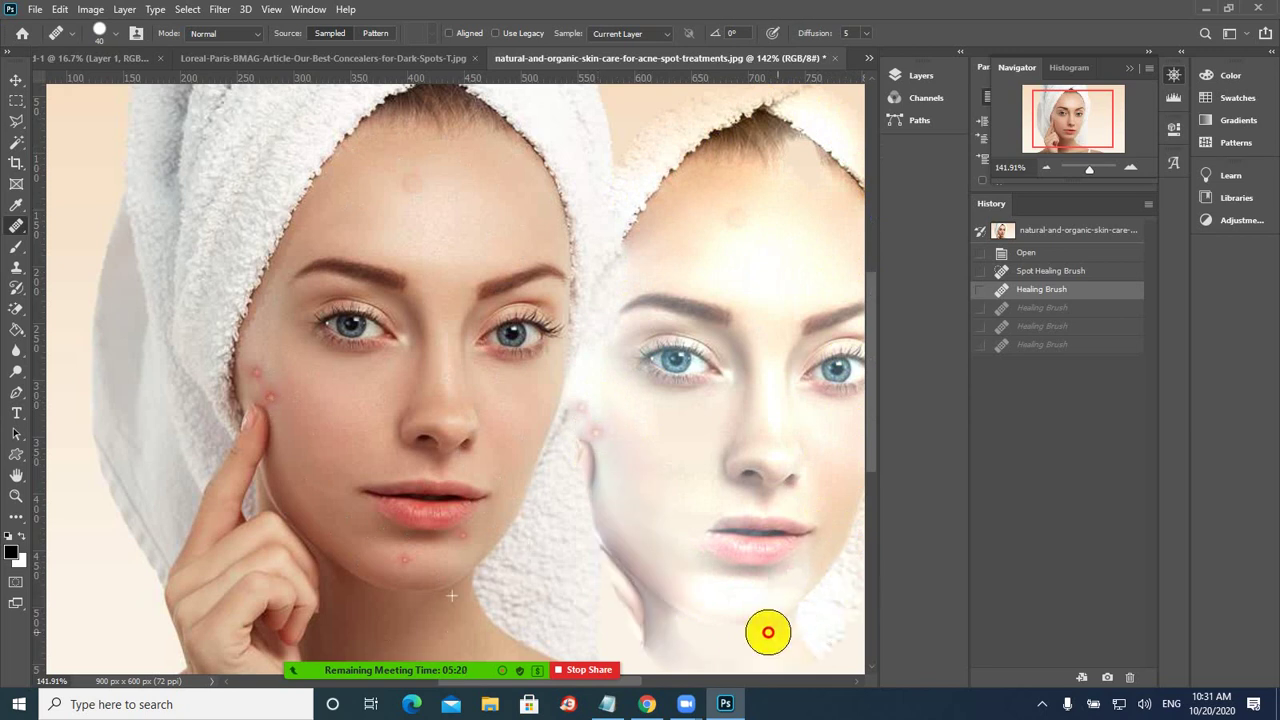
mouse_move(669, 85)
mouse_down()
mouse_move(622, 132)
mouse_move(616, 172)
mouse_up()
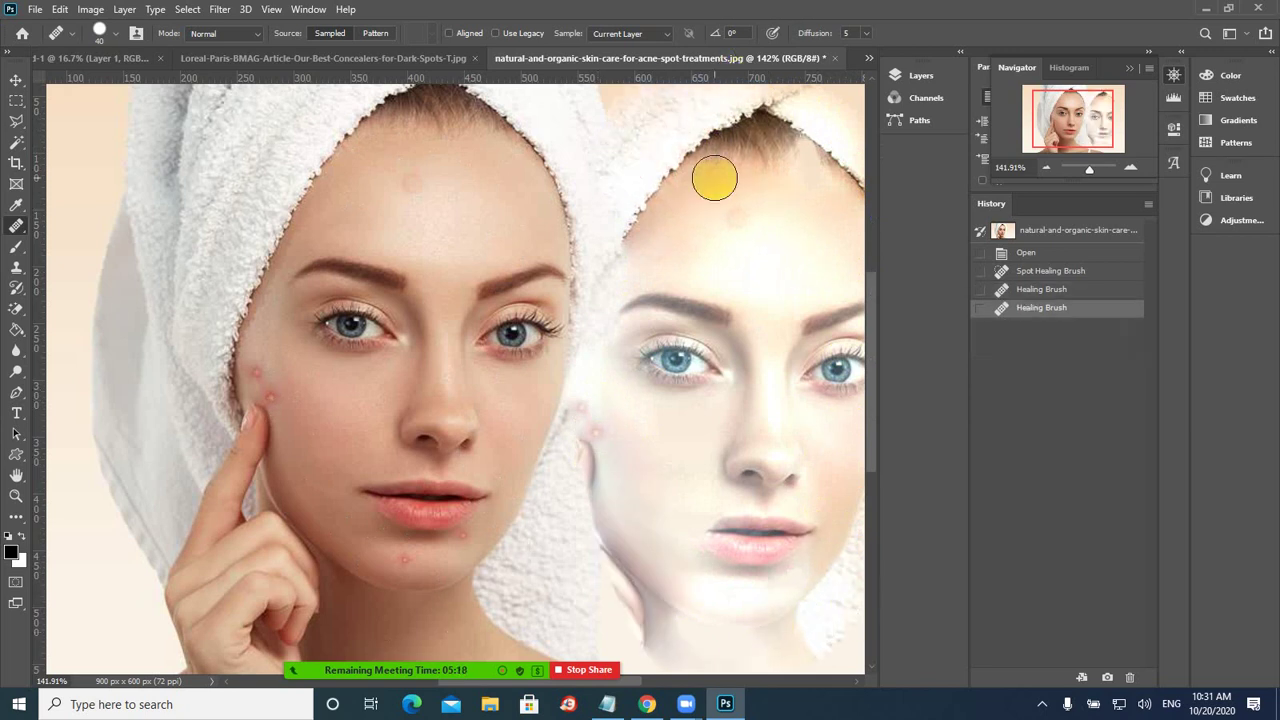
alt+click(697, 216)
key(ctrl+z)
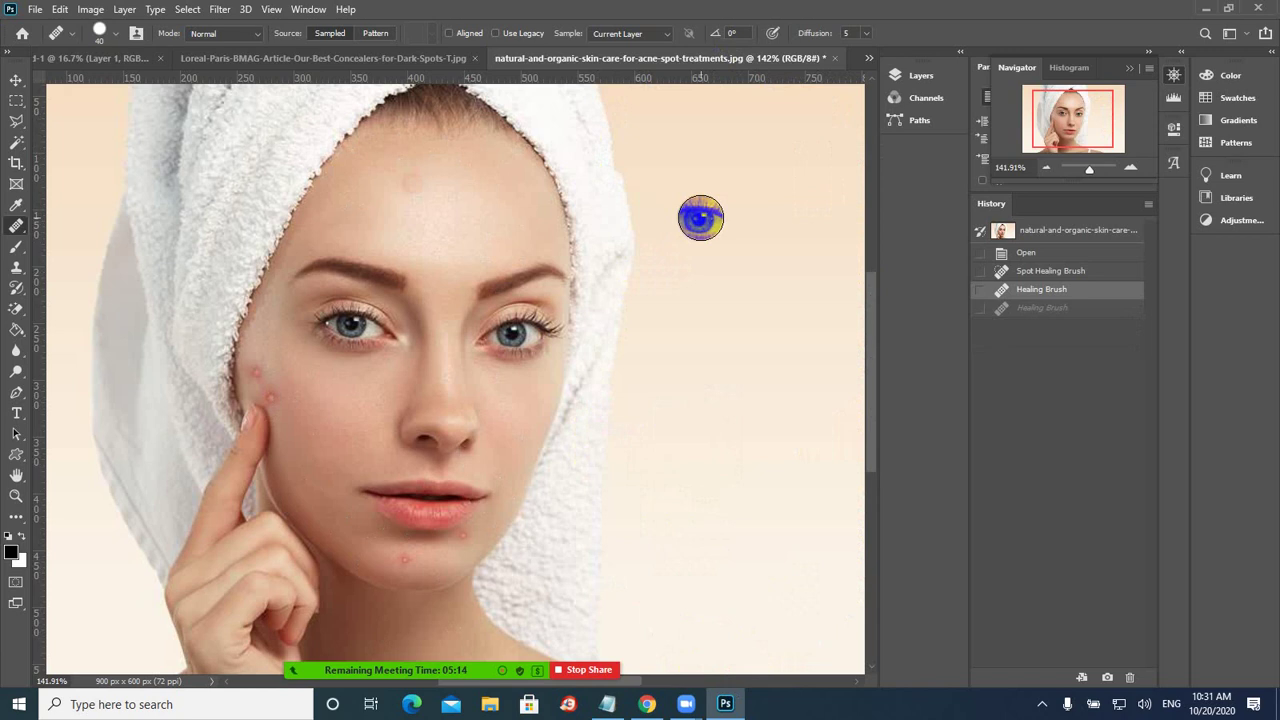
- Paint a copy of the eyes and eyebrows across the forehead with the Healing Brush and undo it
alt+click(454, 246)
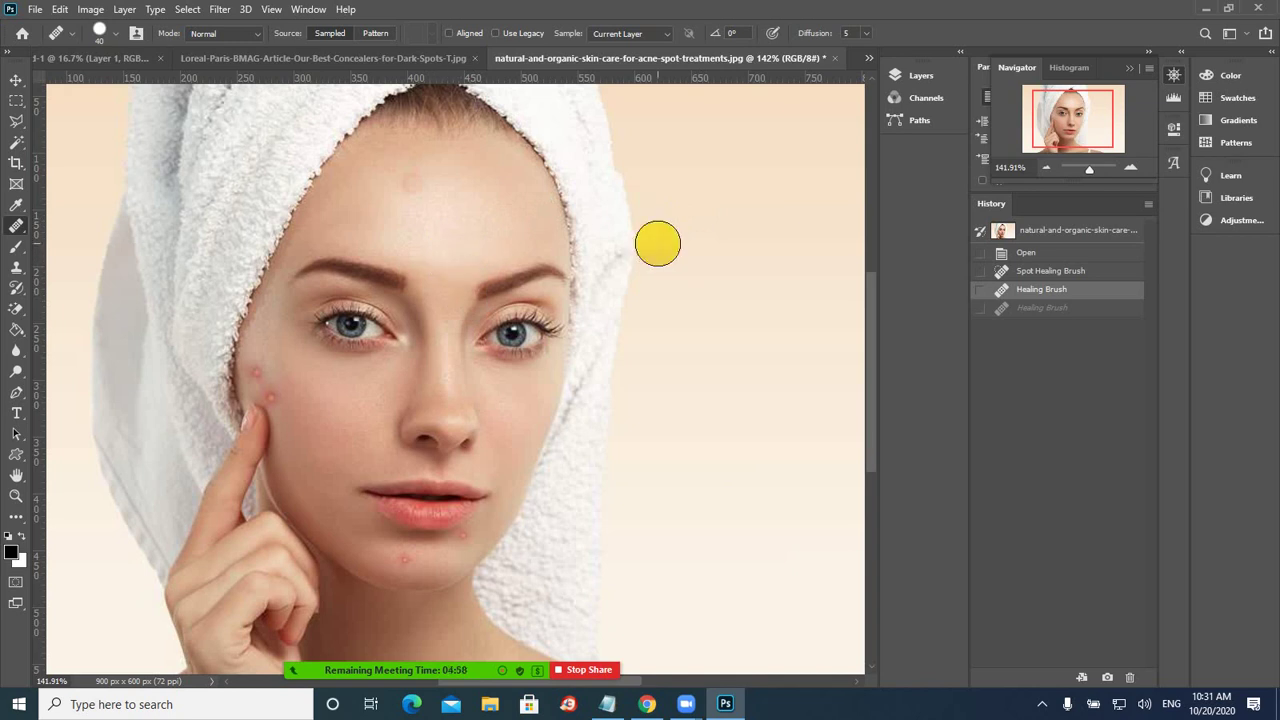
click(426, 182)
mouse_move(426, 182)
mouse_down()
mouse_move(498, 163)
mouse_move(510, 182)
mouse_move(540, 172)
mouse_move(555, 197)
mouse_move(562, 178)
mouse_move(590, 234)
mouse_move(545, 275)
mouse_move(507, 271)
mouse_move(492, 226)
mouse_move(525, 214)
mouse_move(536, 228)
mouse_move(517, 260)
mouse_move(485, 249)
mouse_move(472, 205)
mouse_move(490, 184)
mouse_move(555, 185)
mouse_move(574, 222)
mouse_move(532, 282)
mouse_move(423, 323)
mouse_move(393, 308)
mouse_move(370, 246)
mouse_move(399, 248)
mouse_move(416, 302)
mouse_move(439, 255)
mouse_move(467, 264)
mouse_move(438, 254)
mouse_move(484, 240)
mouse_move(446, 254)
mouse_move(477, 216)
mouse_move(427, 229)
mouse_move(457, 207)
mouse_move(383, 195)
mouse_move(386, 218)
mouse_move(318, 247)
mouse_move(269, 327)
mouse_move(245, 332)
mouse_move(239, 244)
mouse_move(315, 155)
mouse_move(375, 139)
mouse_move(555, 160)
mouse_move(468, 161)
mouse_move(366, 202)
mouse_move(325, 245)
mouse_up()
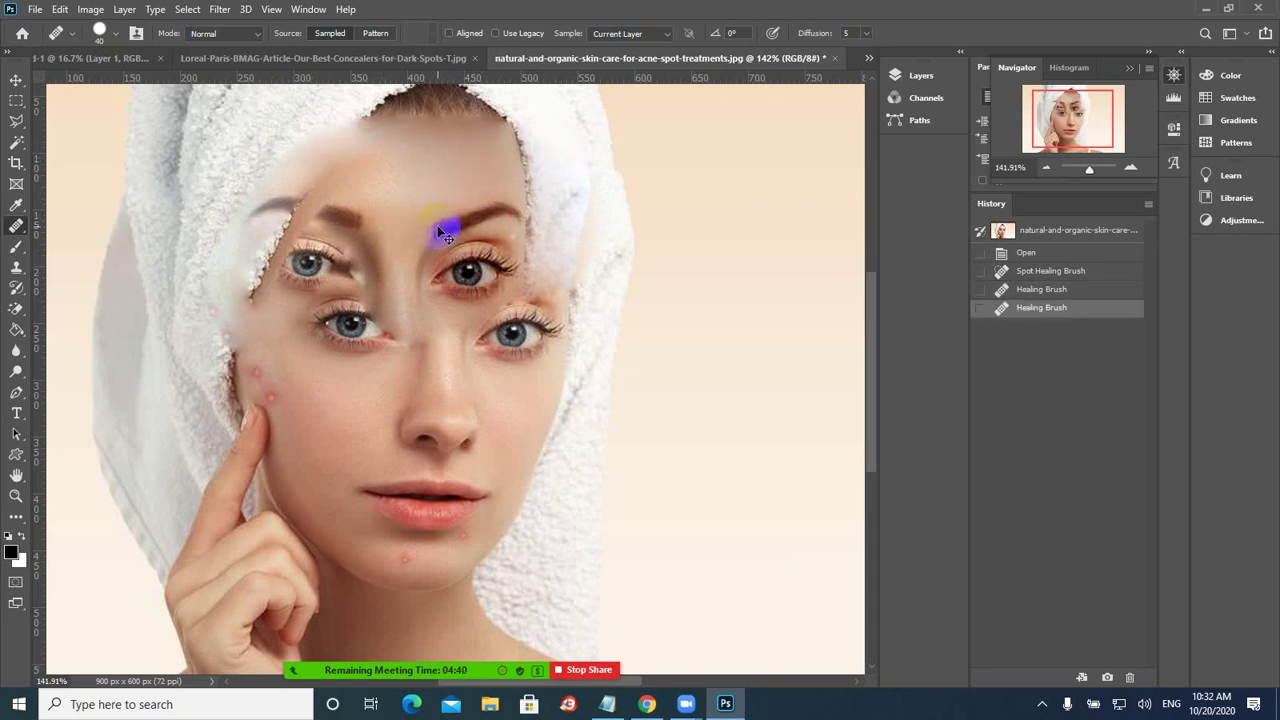
key(ctrl+z)
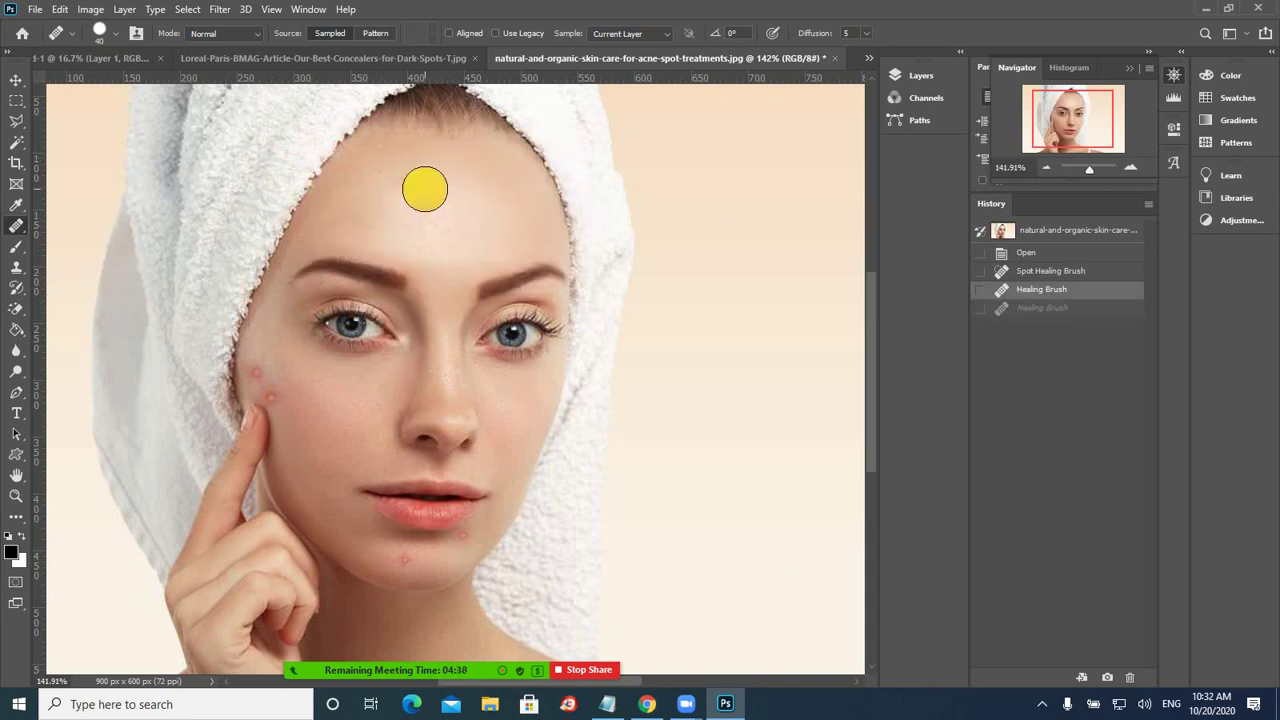
- Heal the faint mark left on the forehead and, with the Healing Brush reduced to size 20, the two blemishes above the fingertip
click(418, 208)
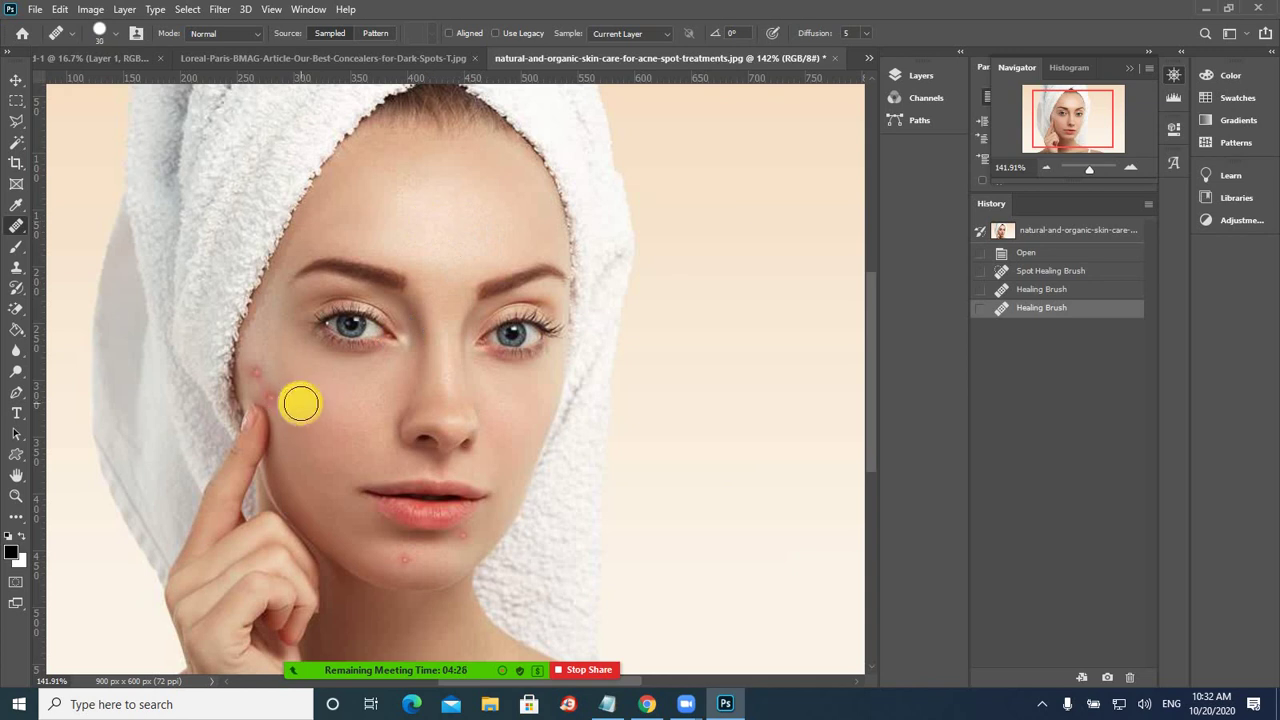
key(bracketleft)
key(bracketleft)
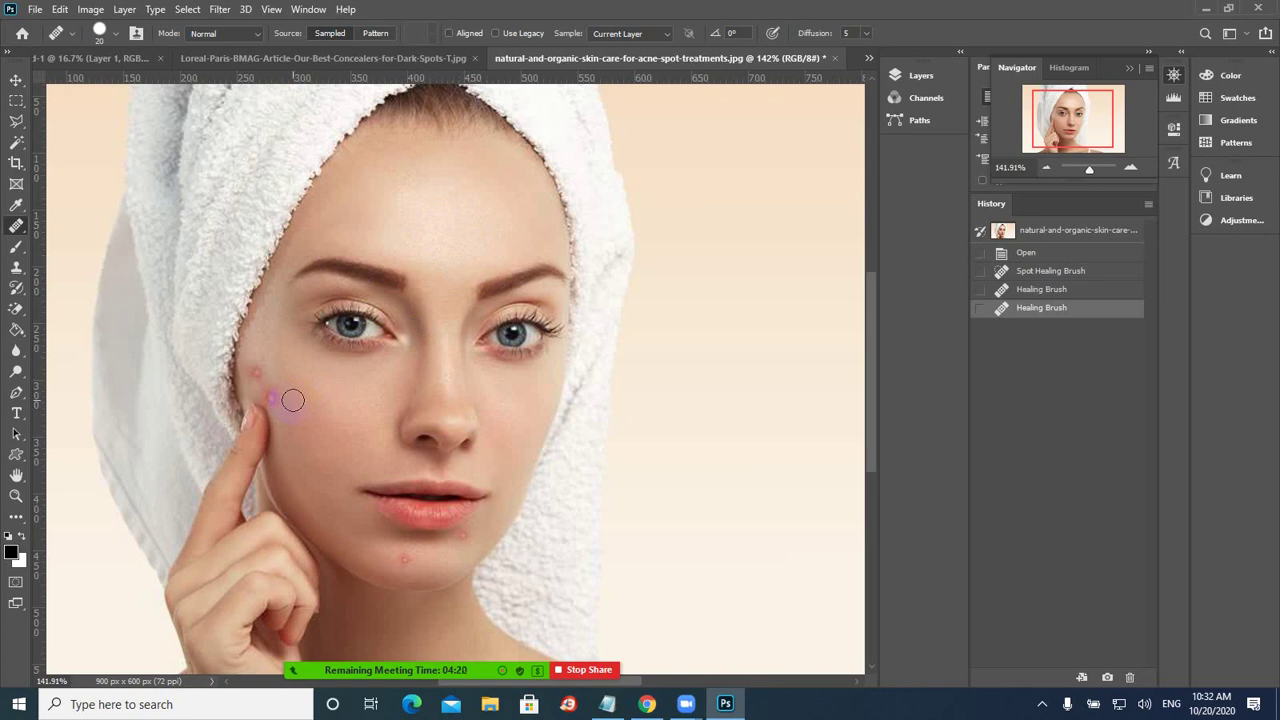
click(264, 400)
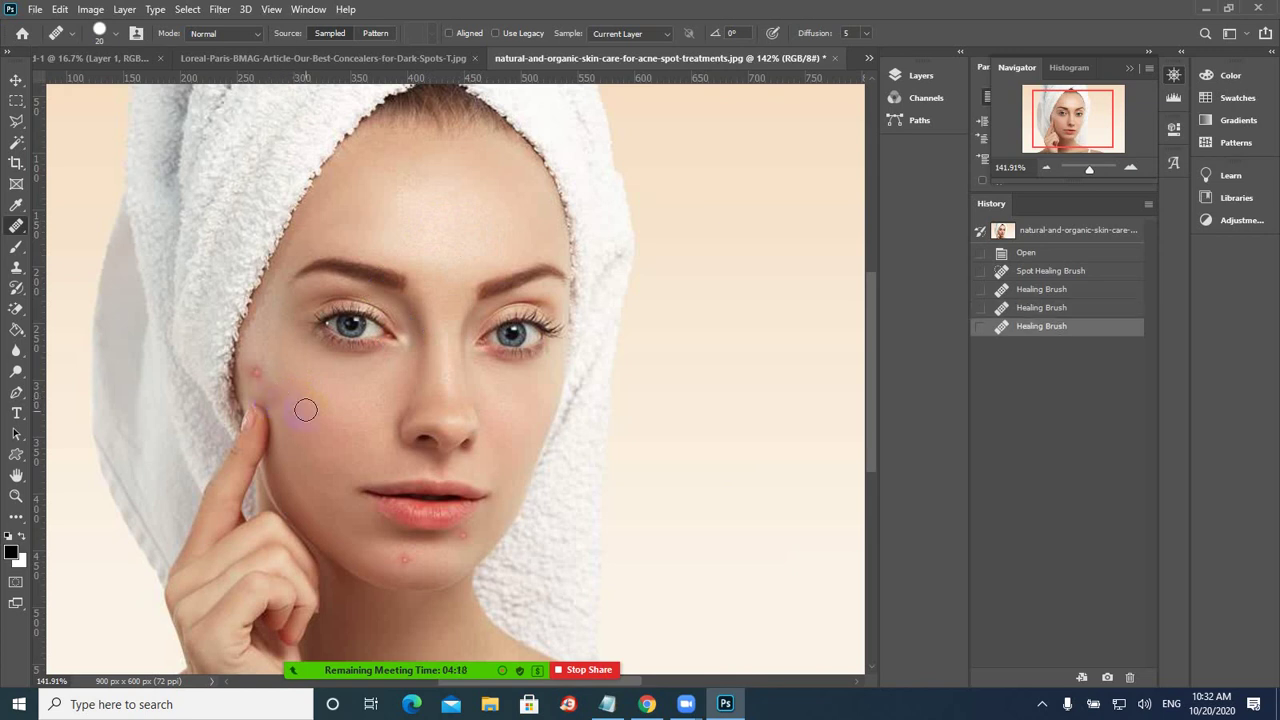
click(257, 370)
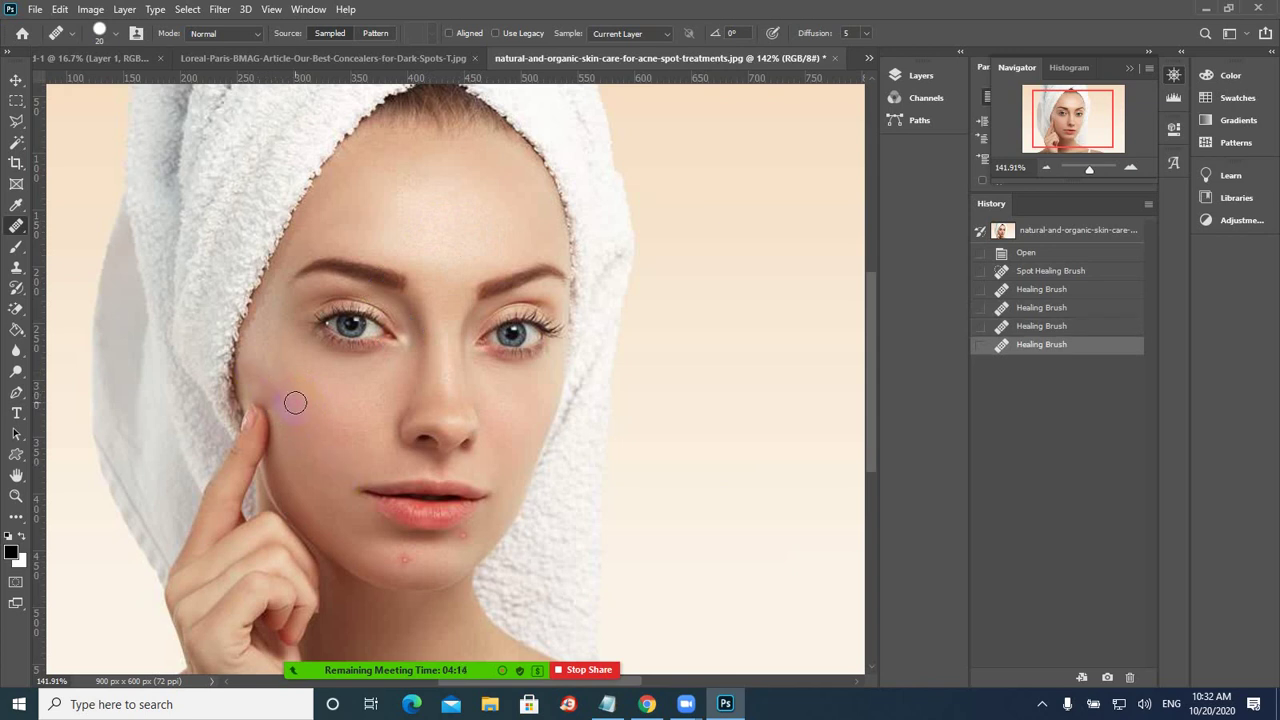
- Undo the last healing stroke and heal the cheek blemish beside the towel edge again
key(ctrl+z)
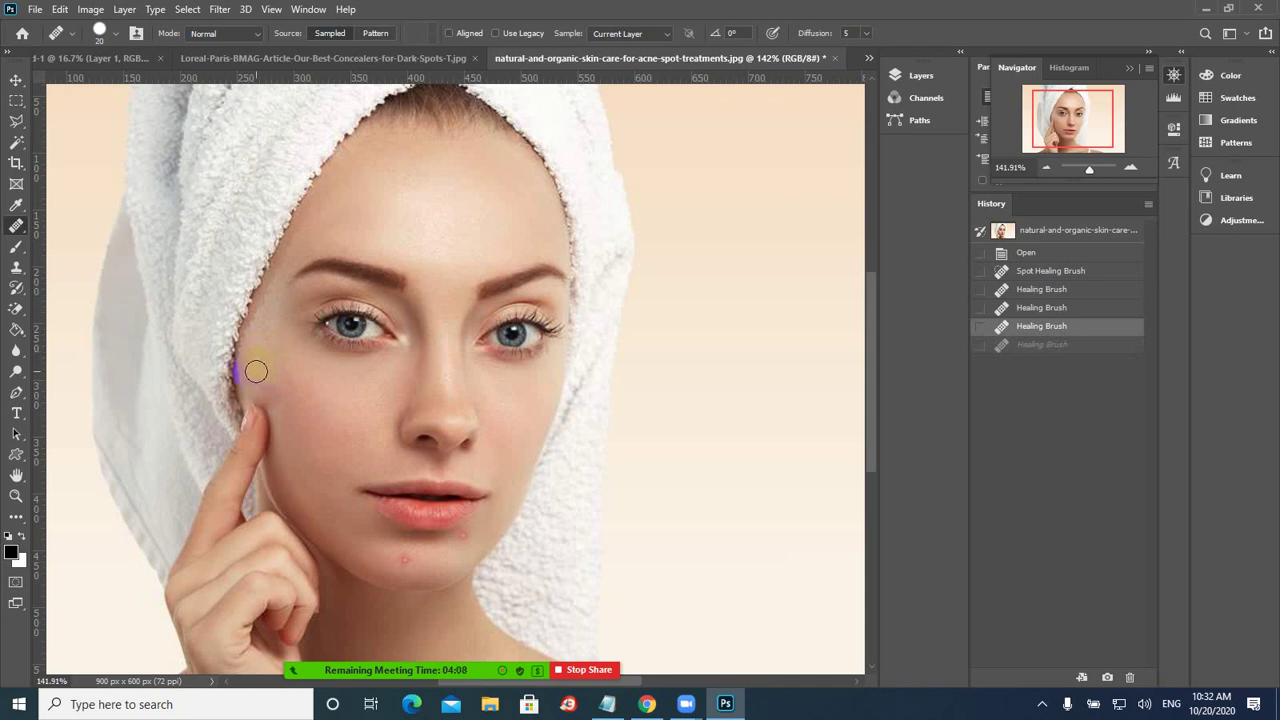
click(253, 371)
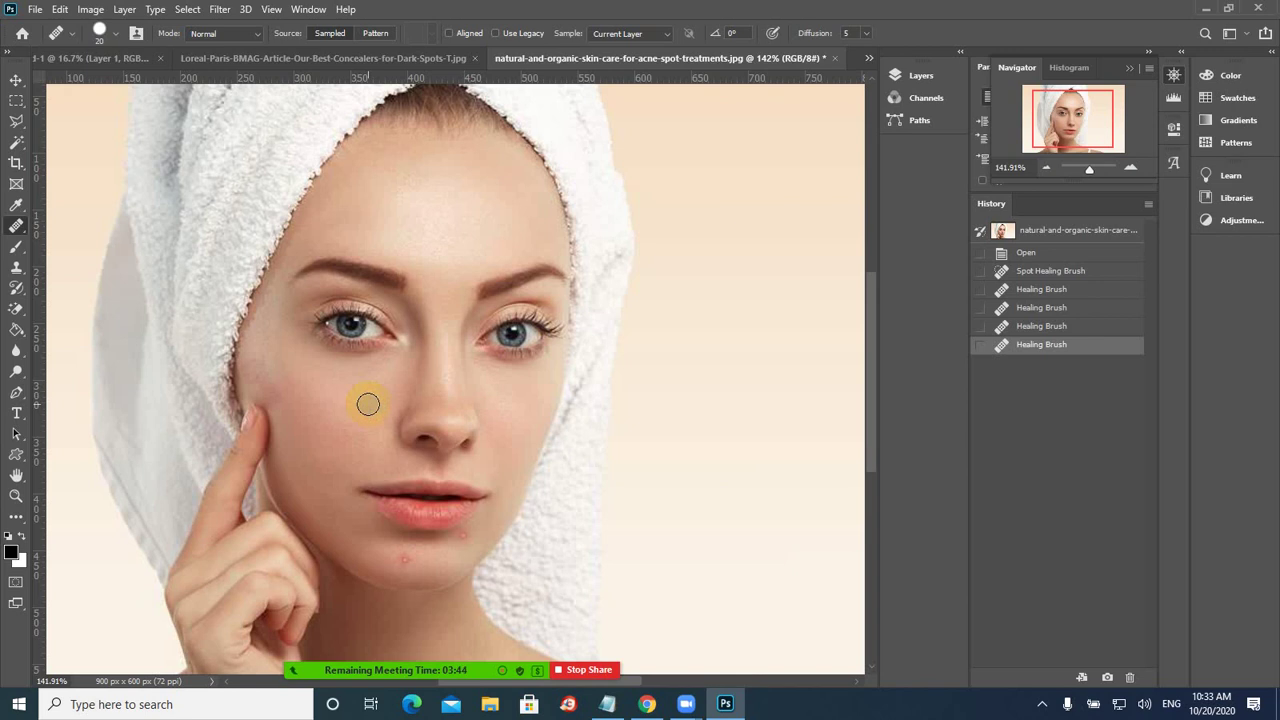
alt+click(395, 290)
- Switch to the Patch Tool and revert the image to its original opening snapshot in the history
click(20, 228)
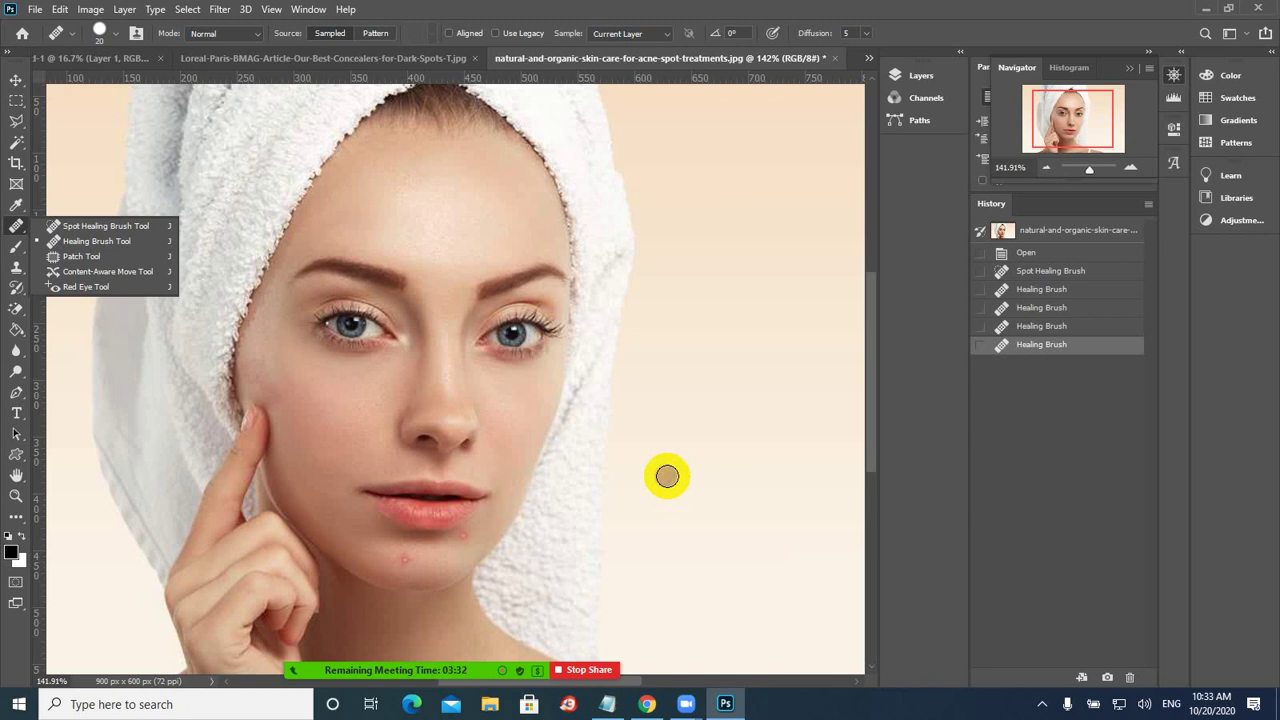
click(667, 476)
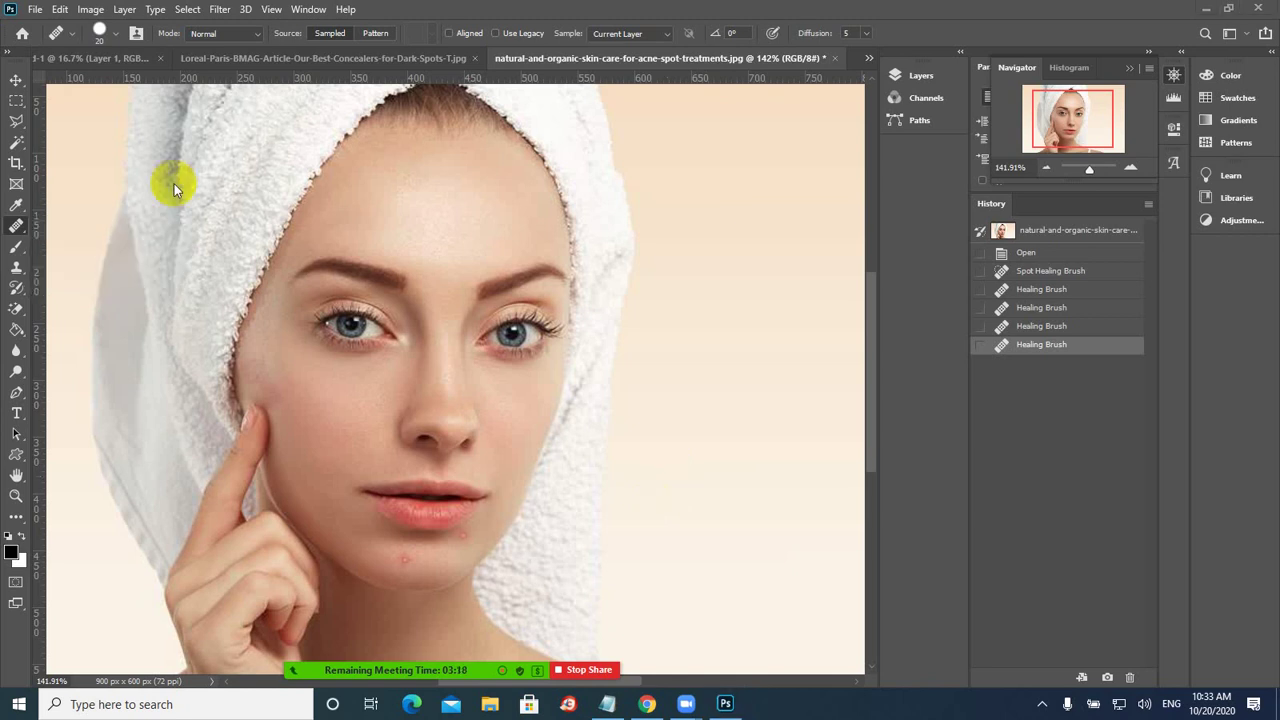
right_click(22, 230)
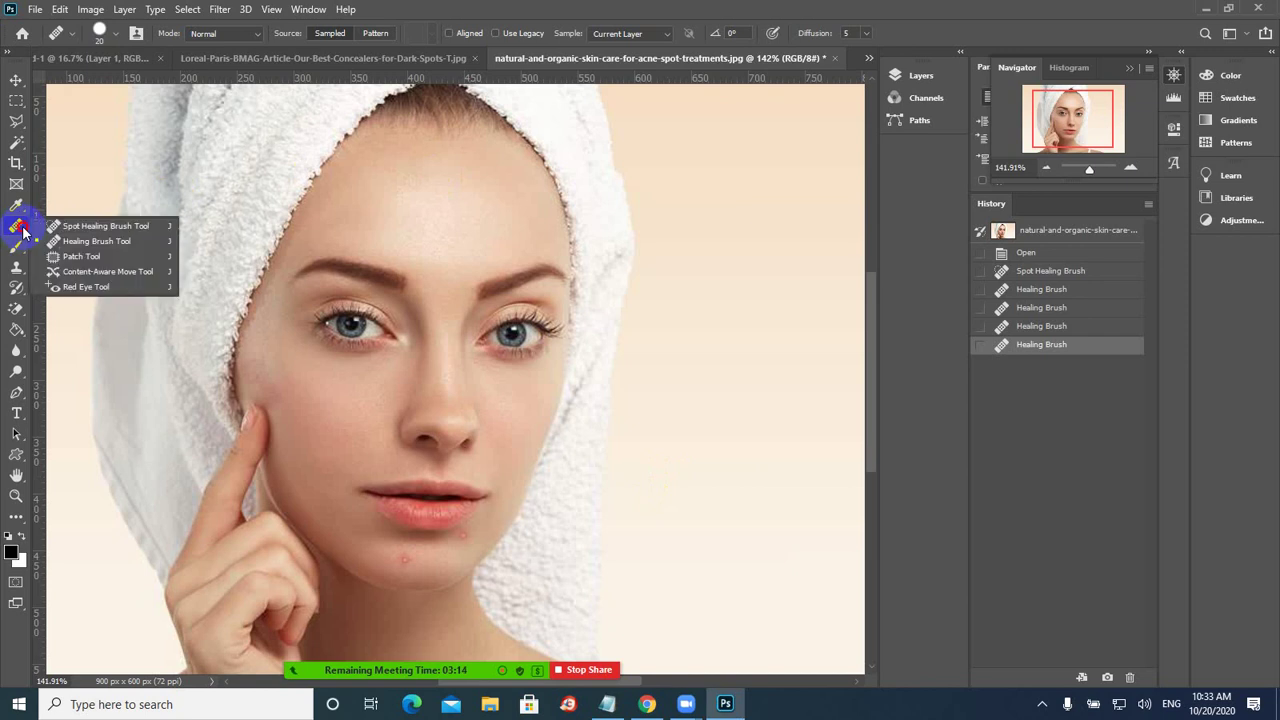
click(80, 256)
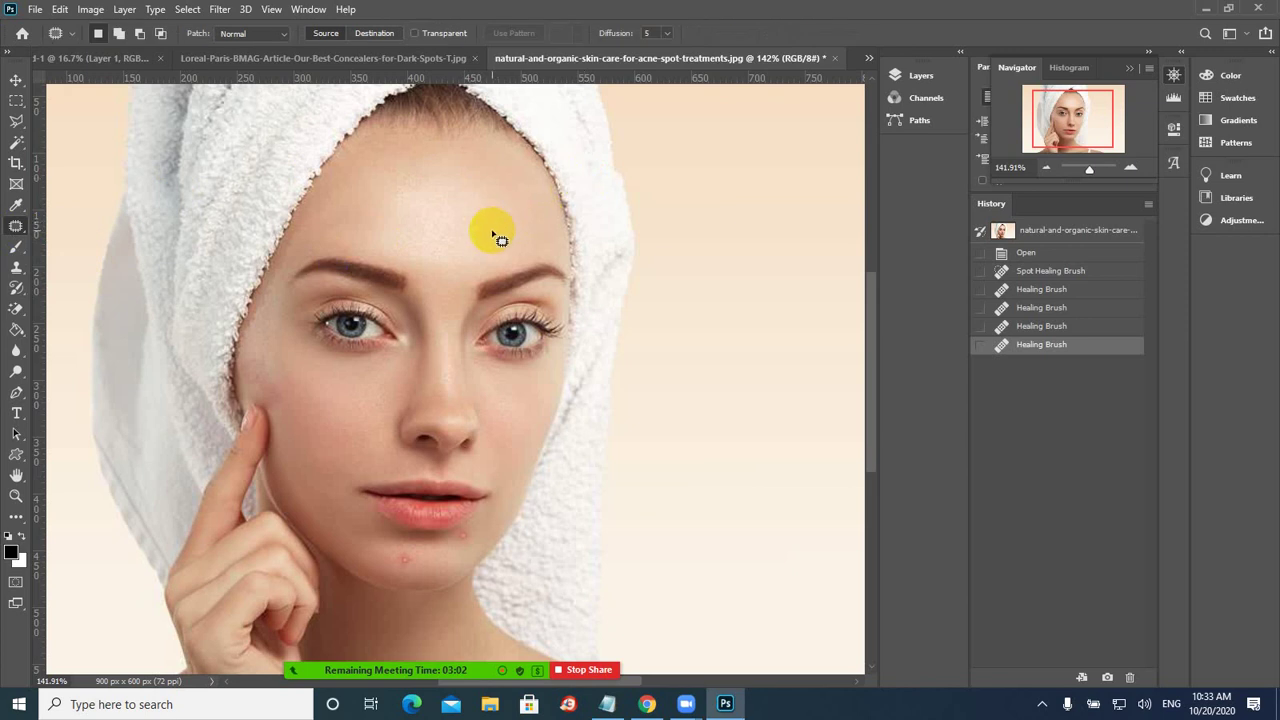
click(1100, 289)
click(1004, 232)
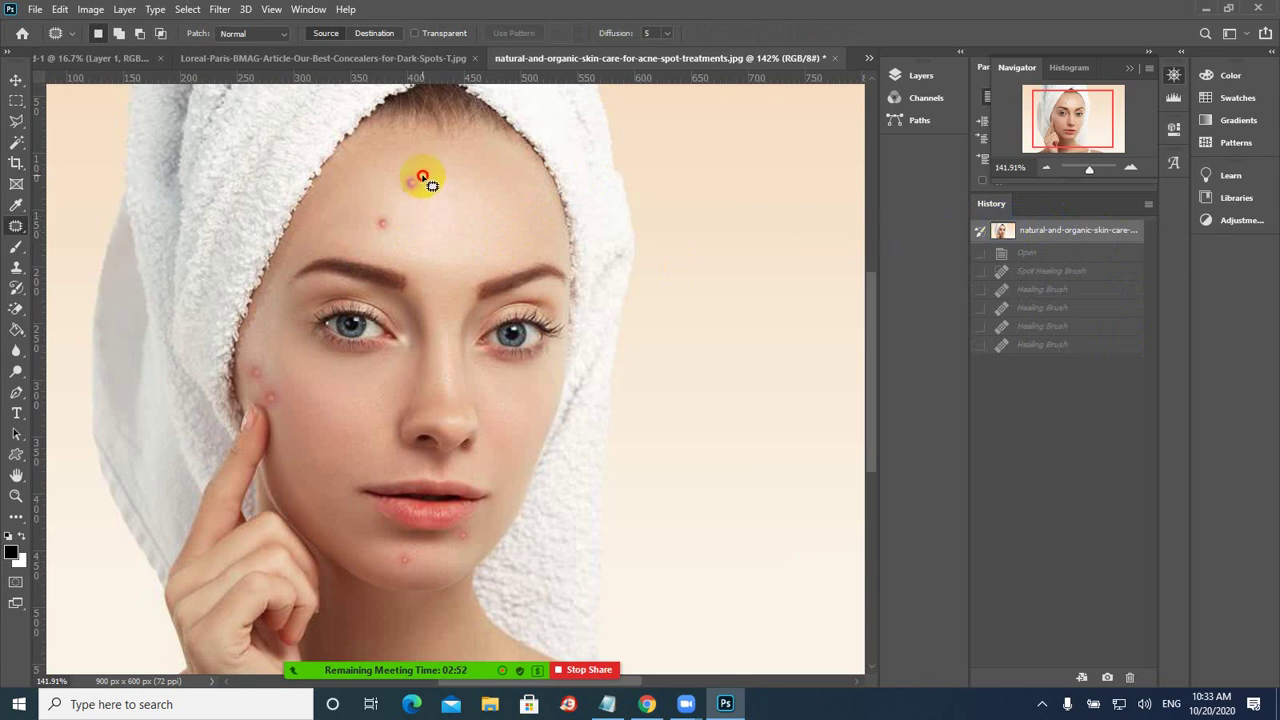
- Outline the upper forehead blemish with the Patch Tool and patch it from nearby clean skin, undoing and repeating the patch once
mouse_move(422, 175)
mouse_down()
mouse_move(399, 178)
mouse_move(406, 200)
mouse_move(430, 197)
mouse_move(426, 178)
mouse_up()
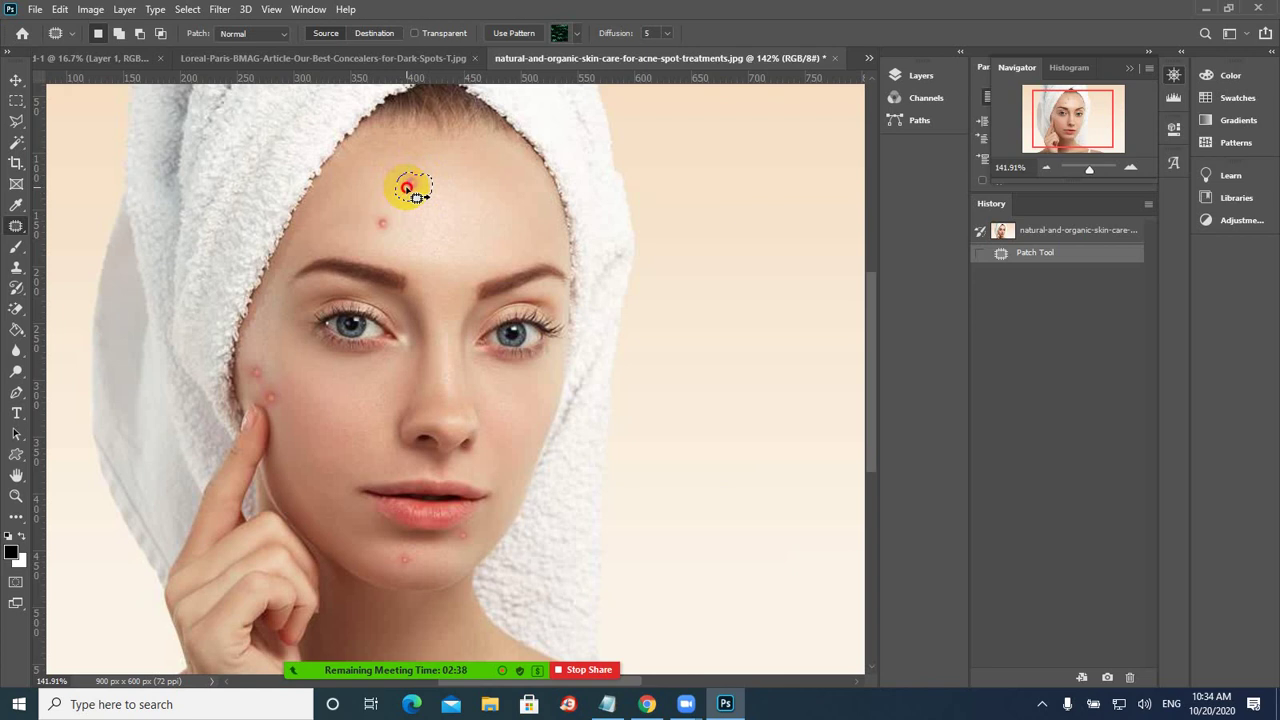
drag(428, 197, 440, 215)
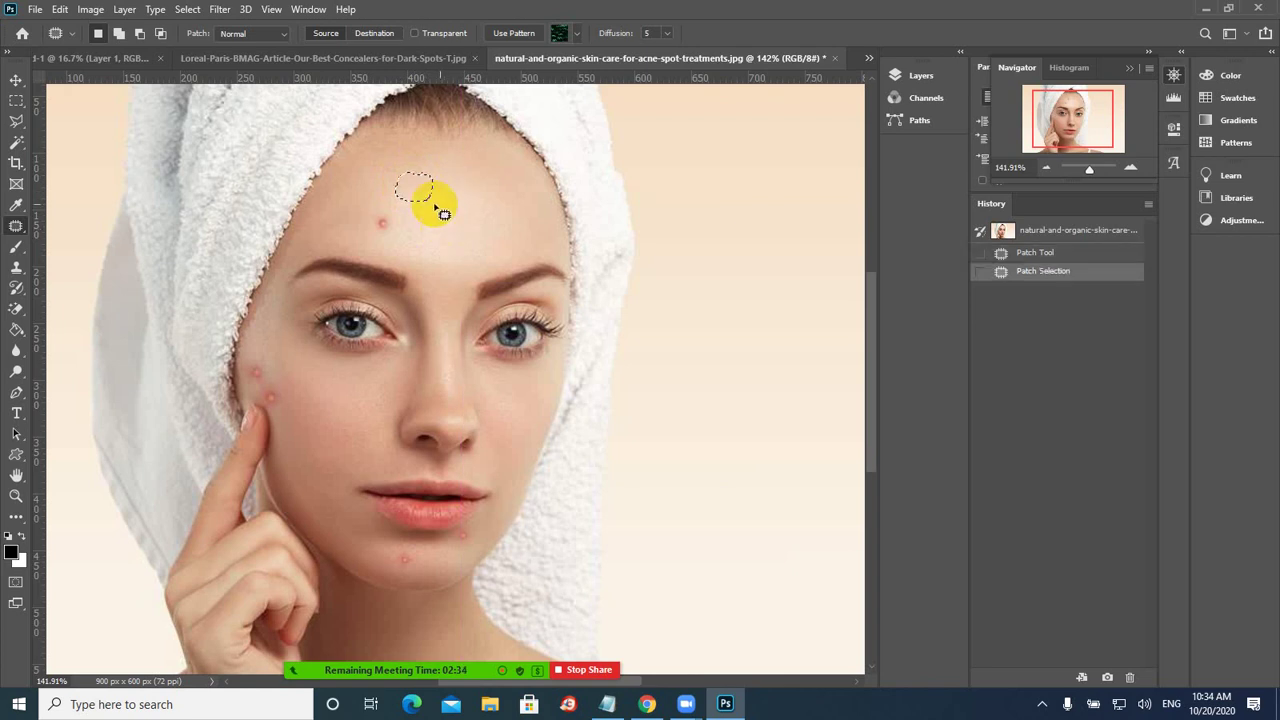
key(ctrl+z)
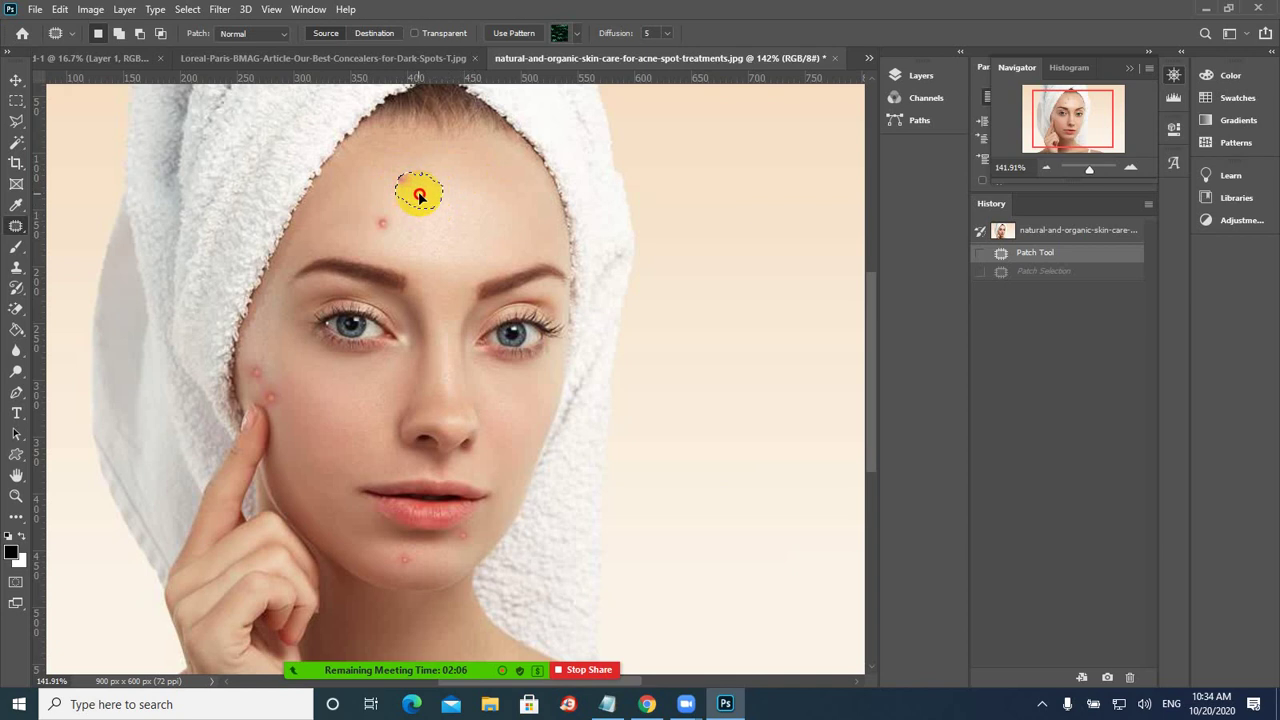
drag(424, 195, 462, 190)
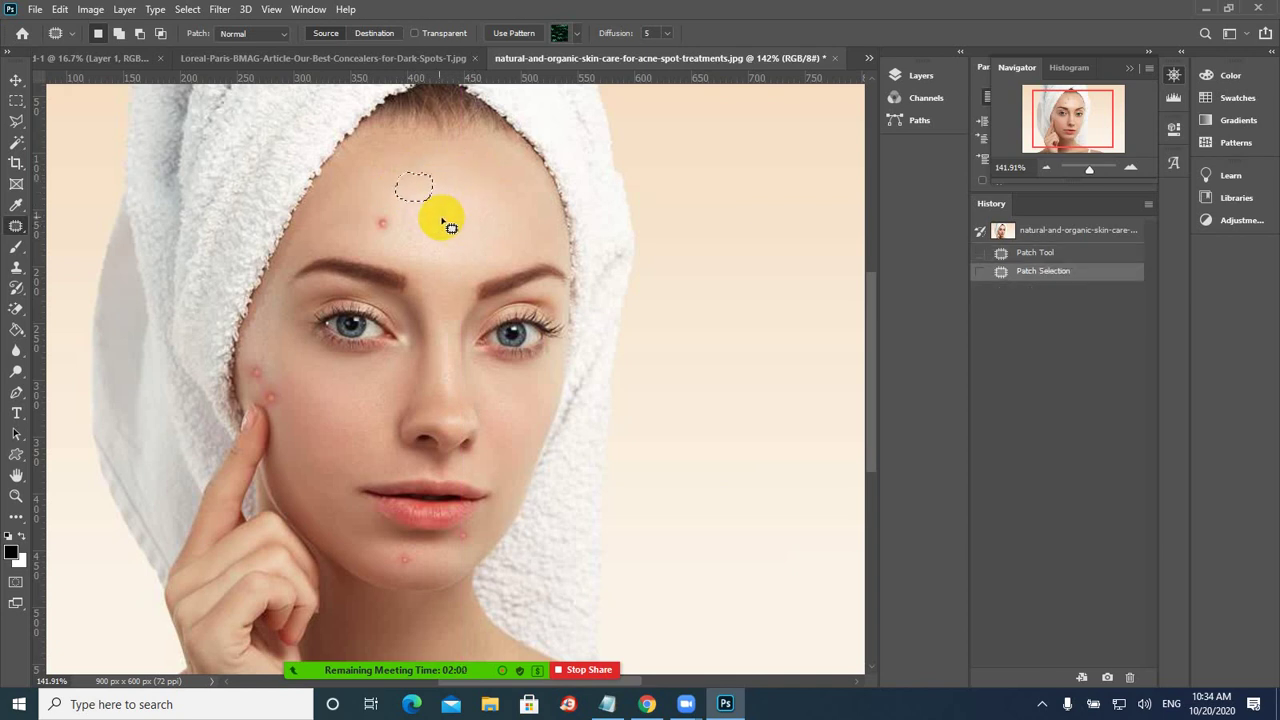
- Outline the lower forehead blemish with the Patch Tool and patch it from nearby clean skin
mouse_move(382, 211)
mouse_down()
mouse_move(374, 223)
mouse_move(395, 241)
mouse_move(412, 226)
mouse_move(384, 212)
mouse_move(420, 230)
mouse_up()
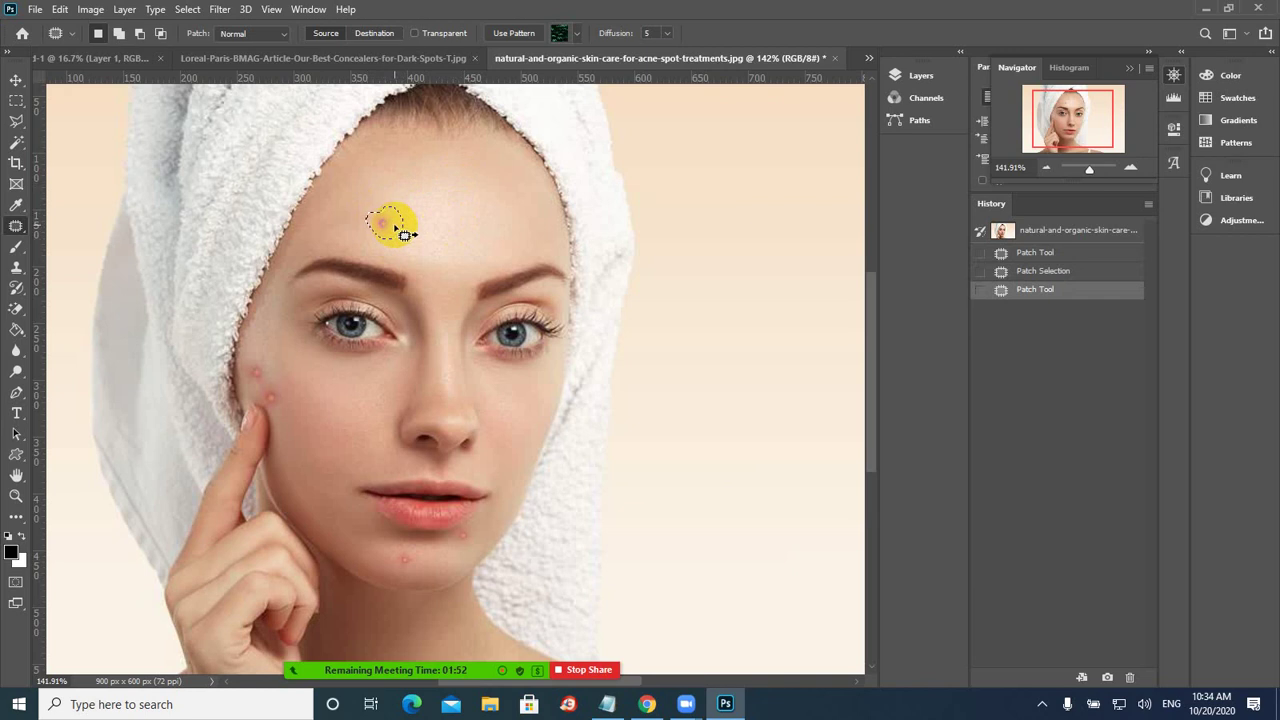
drag(440, 221, 491, 229)
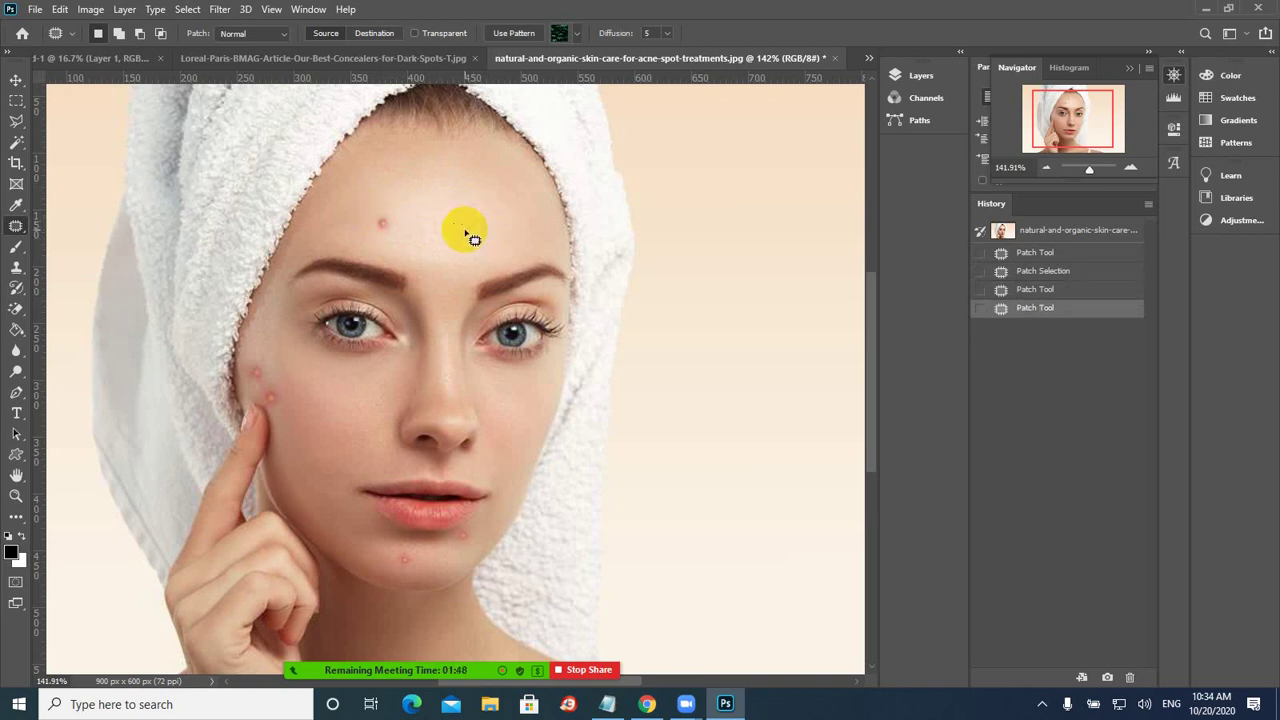
mouse_move(388, 209)
mouse_down()
mouse_move(378, 226)
mouse_move(404, 237)
mouse_move(400, 217)
mouse_move(394, 229)
mouse_move(420, 229)
mouse_move(423, 250)
mouse_up()
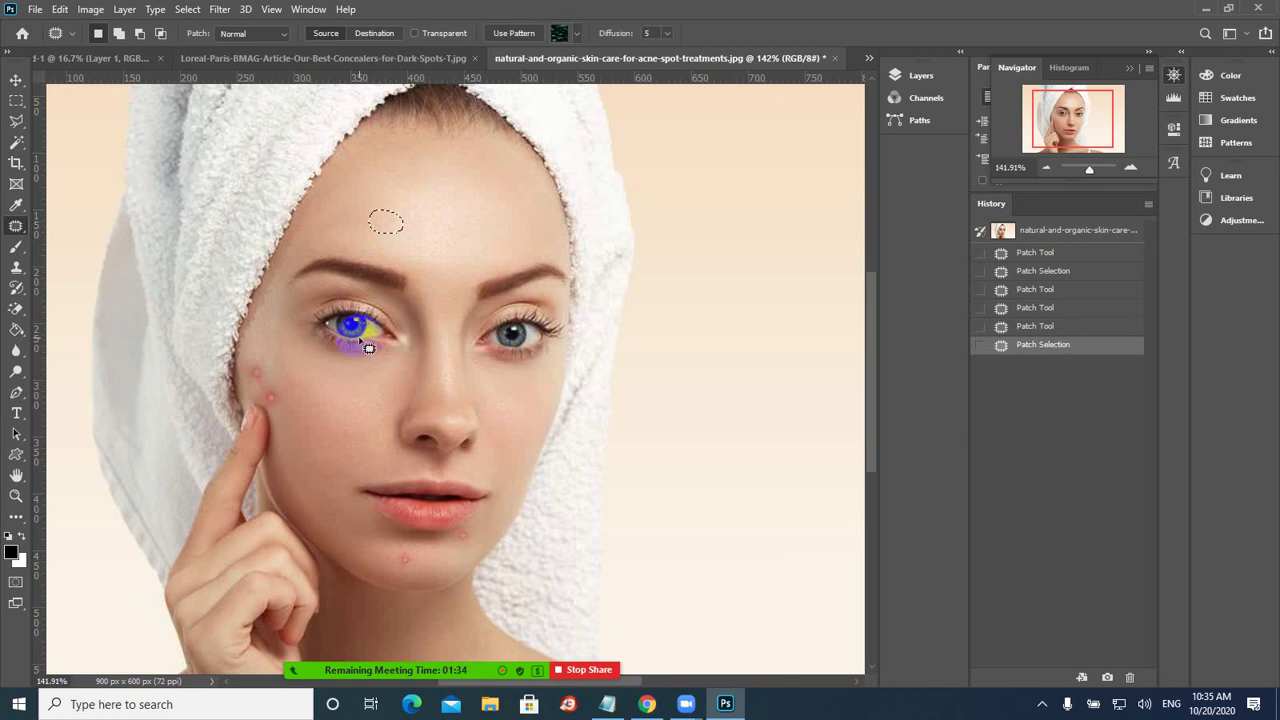
- Patch the two cheek blemishes above the fingertip from adjacent clean skin and clear the selection
mouse_move(264, 362)
mouse_down()
mouse_move(249, 366)
mouse_move(254, 388)
mouse_move(300, 371)
mouse_move(286, 371)
mouse_up()
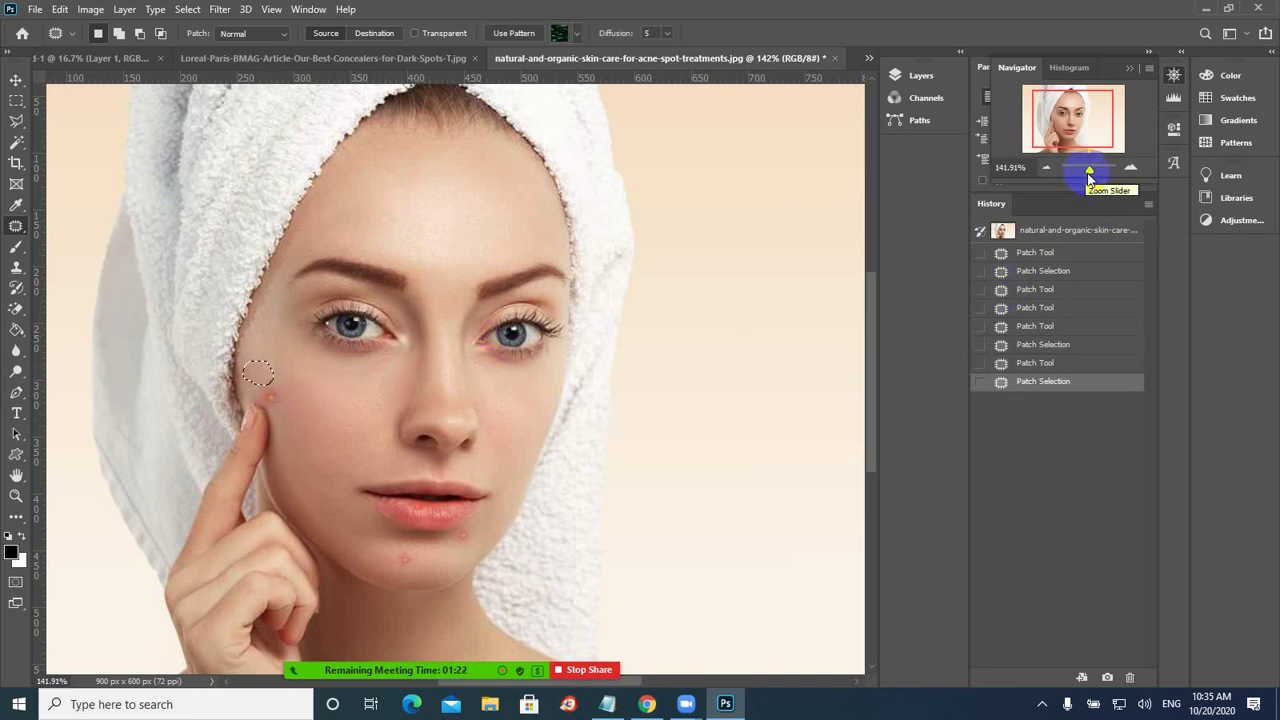
drag(1088, 177, 1097, 177)
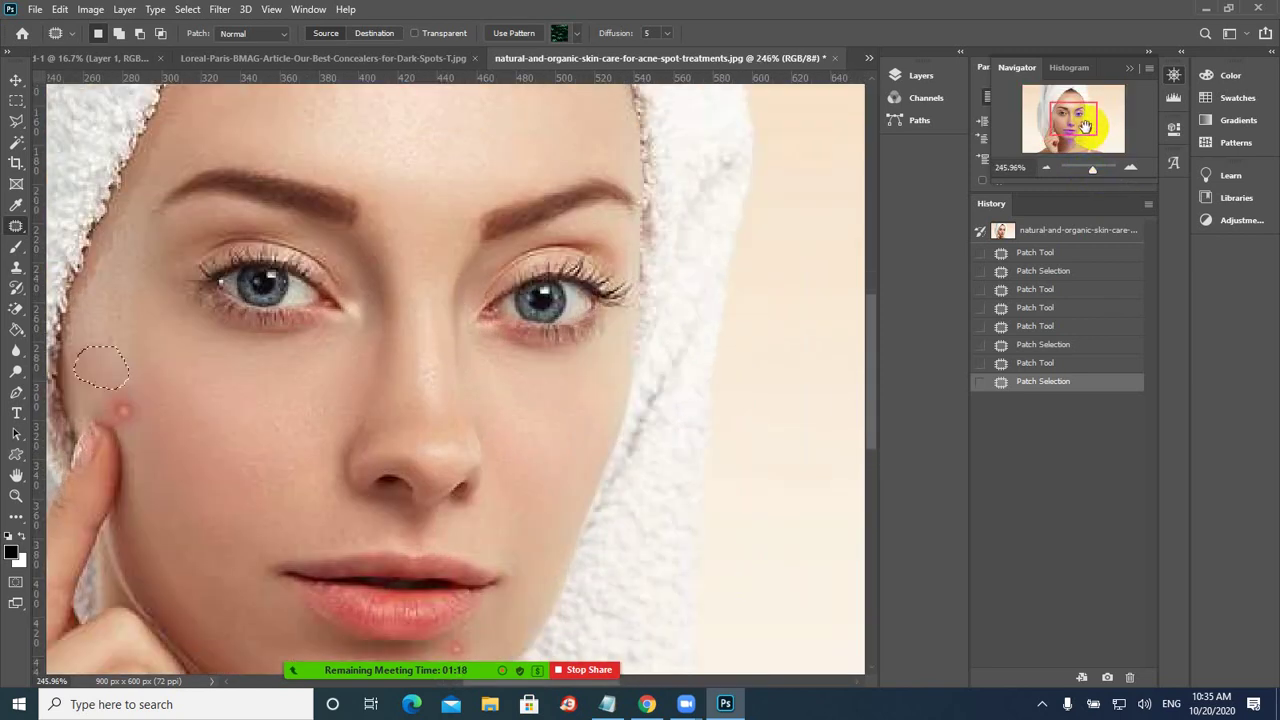
drag(1078, 125, 1064, 127)
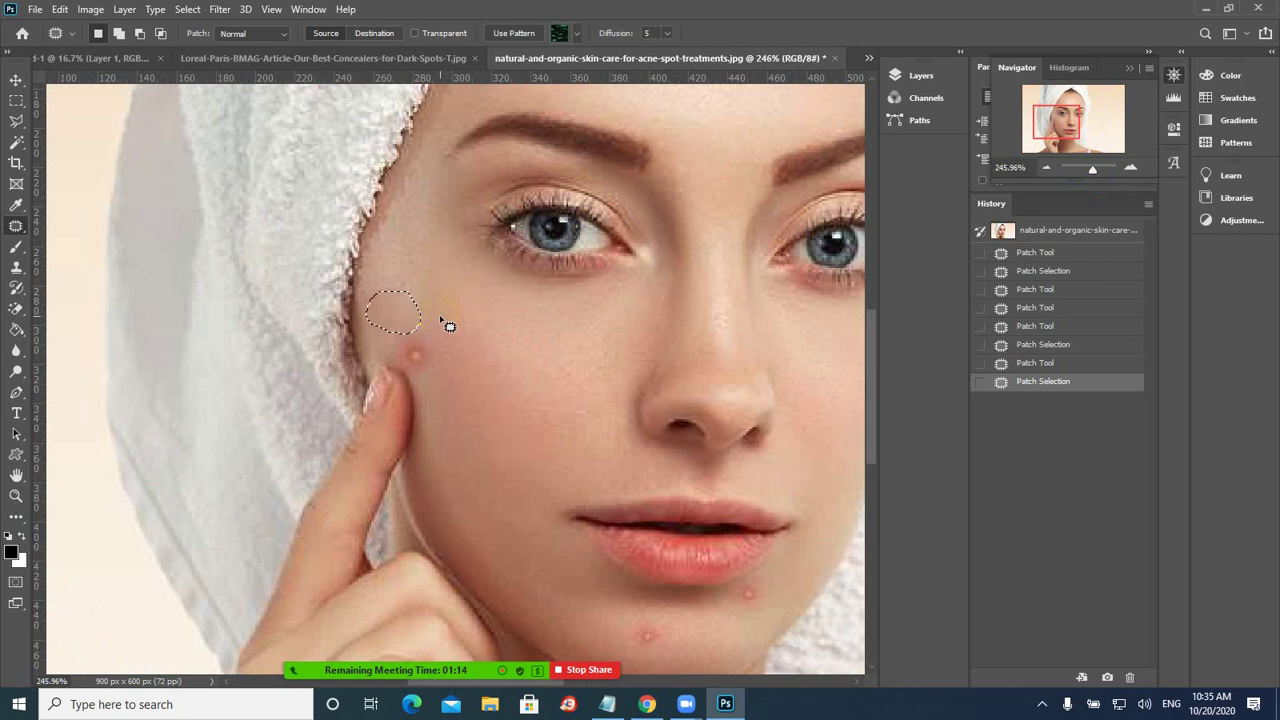
key(ctrl+d)
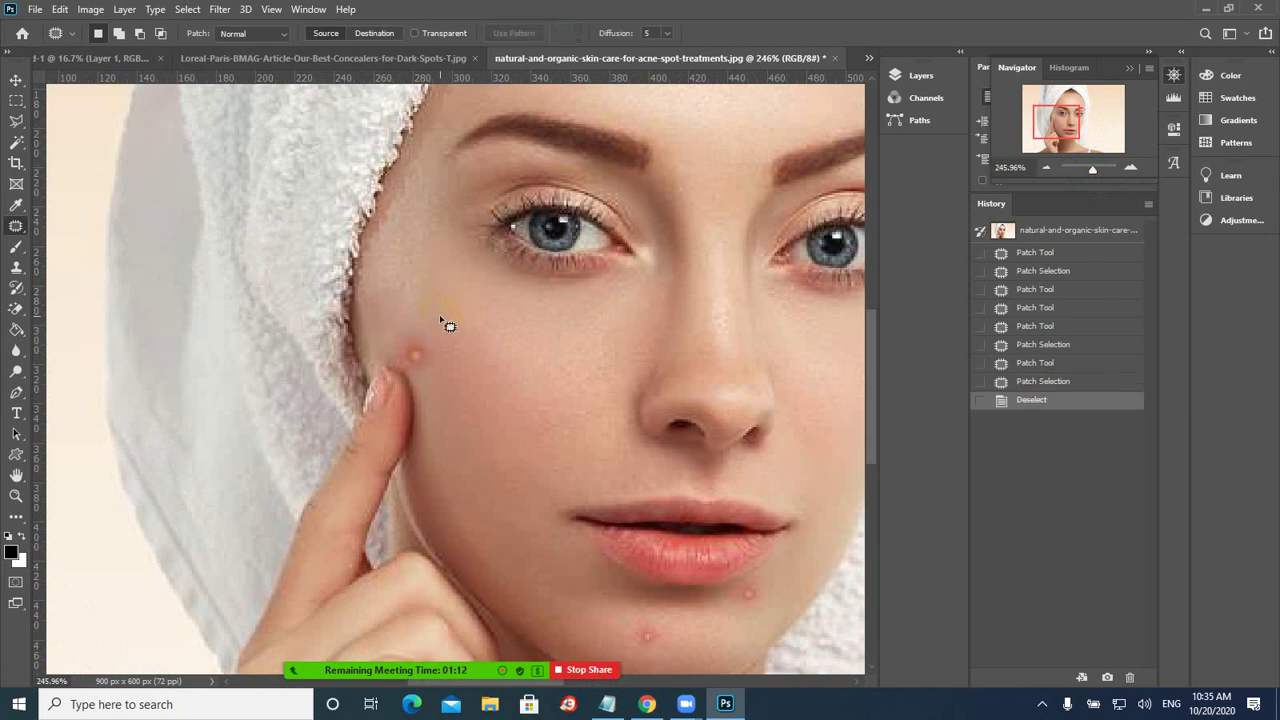
mouse_move(418, 341)
mouse_down()
mouse_move(399, 352)
mouse_move(410, 375)
mouse_move(436, 362)
mouse_move(418, 342)
mouse_up()
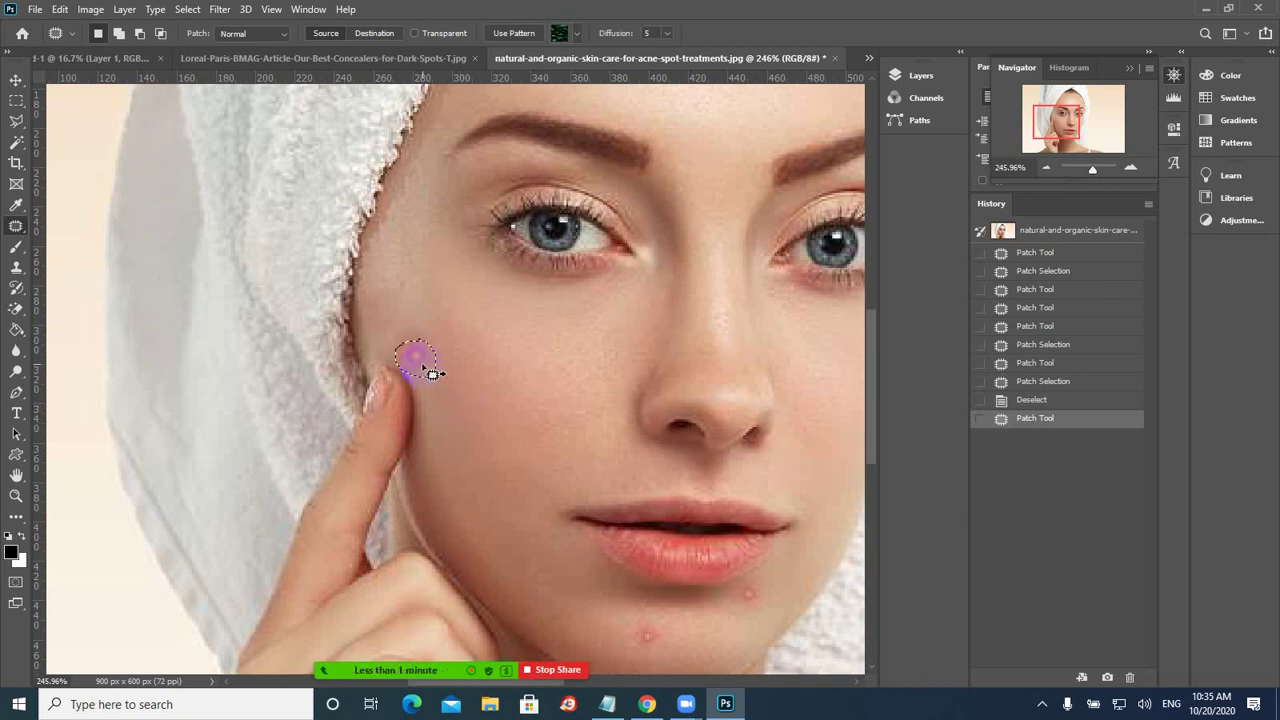
drag(422, 363, 463, 372)
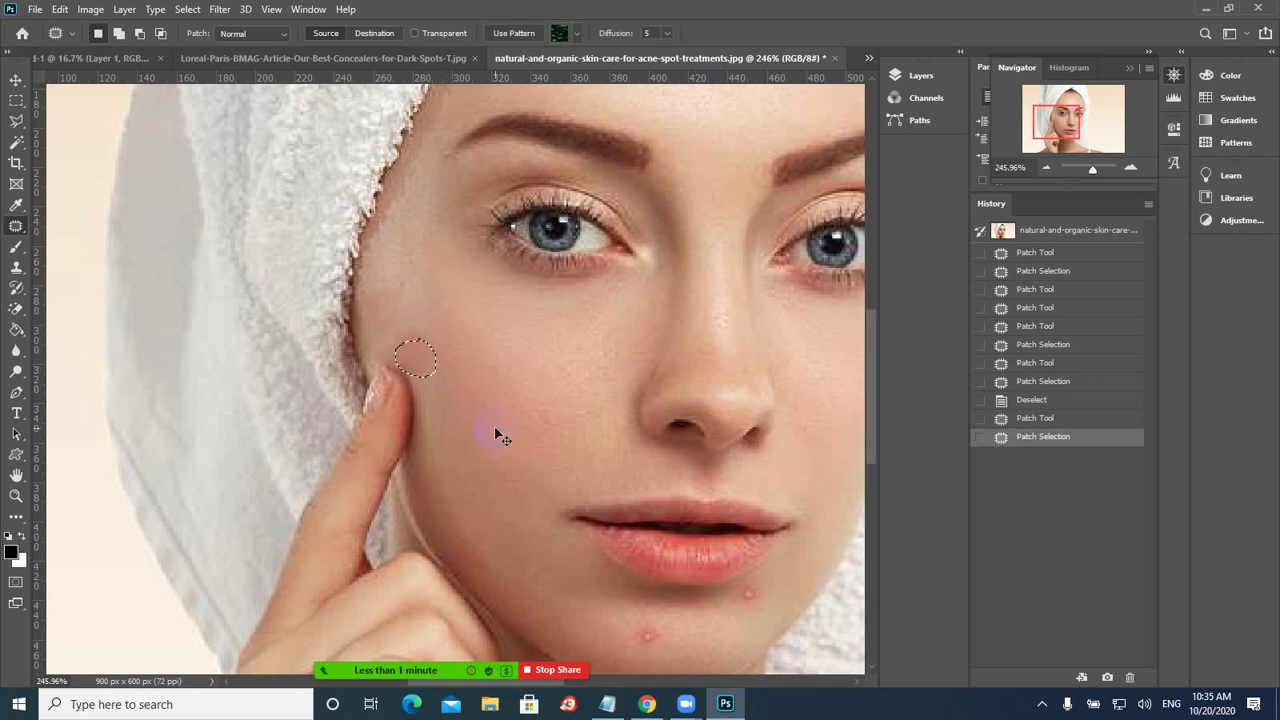
key(ctrl+d)
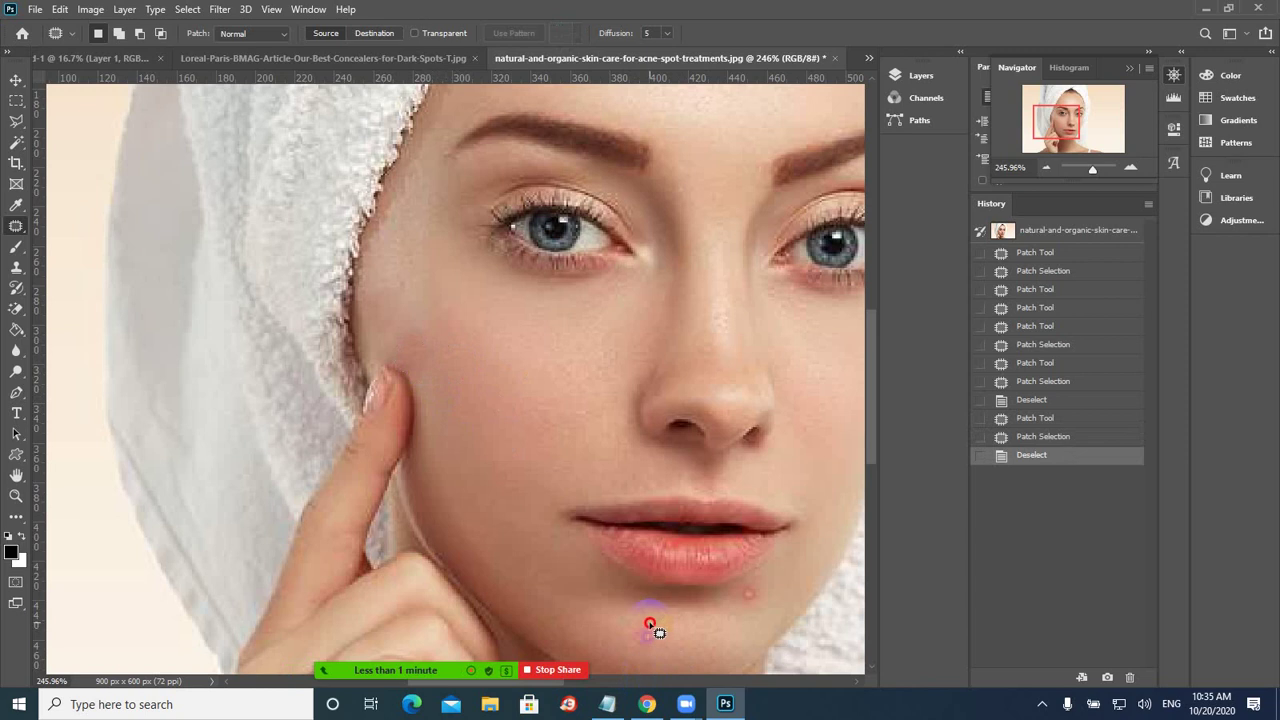
- Patch the chin blemish, try patching the one below the lip corner, undo that last patch and clear the selection
mouse_move(650, 624)
mouse_down()
mouse_move(634, 632)
mouse_move(641, 651)
mouse_move(661, 645)
mouse_move(647, 625)
mouse_move(716, 644)
mouse_up()
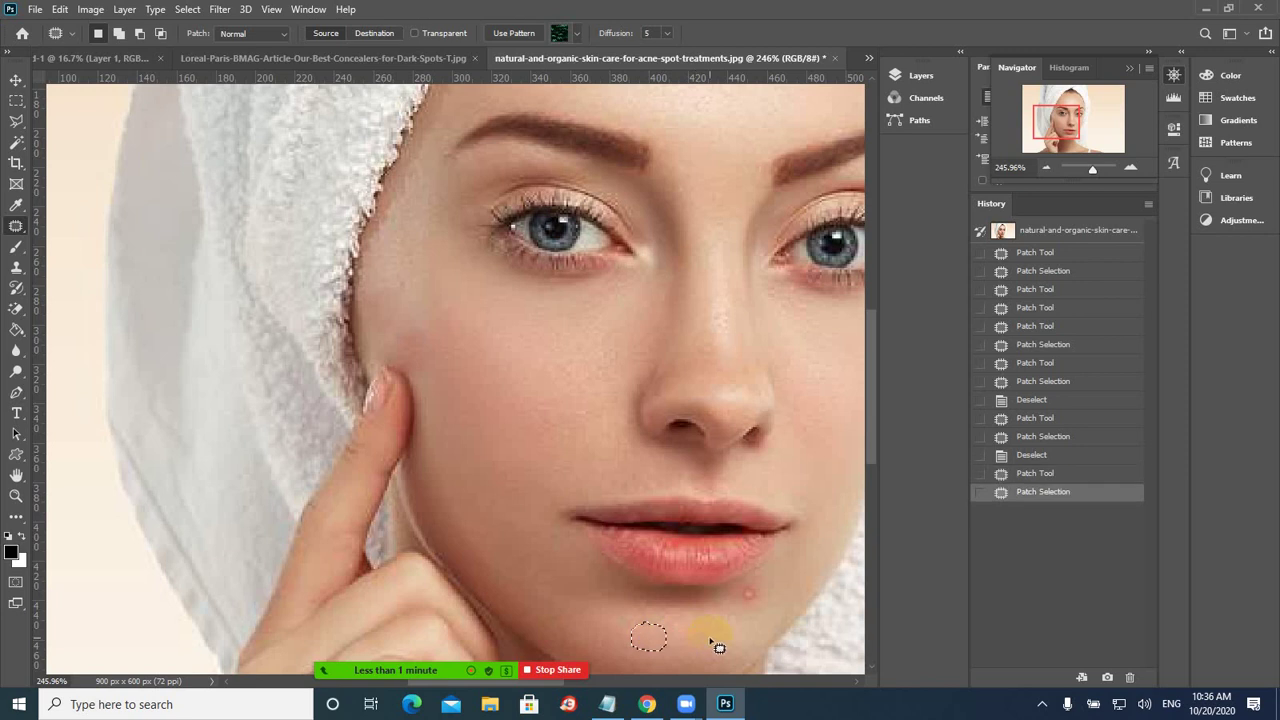
mouse_move(764, 588)
mouse_down()
mouse_move(745, 586)
mouse_move(735, 606)
mouse_move(768, 606)
mouse_move(764, 588)
mouse_move(771, 606)
mouse_move(748, 614)
mouse_move(766, 588)
mouse_up()
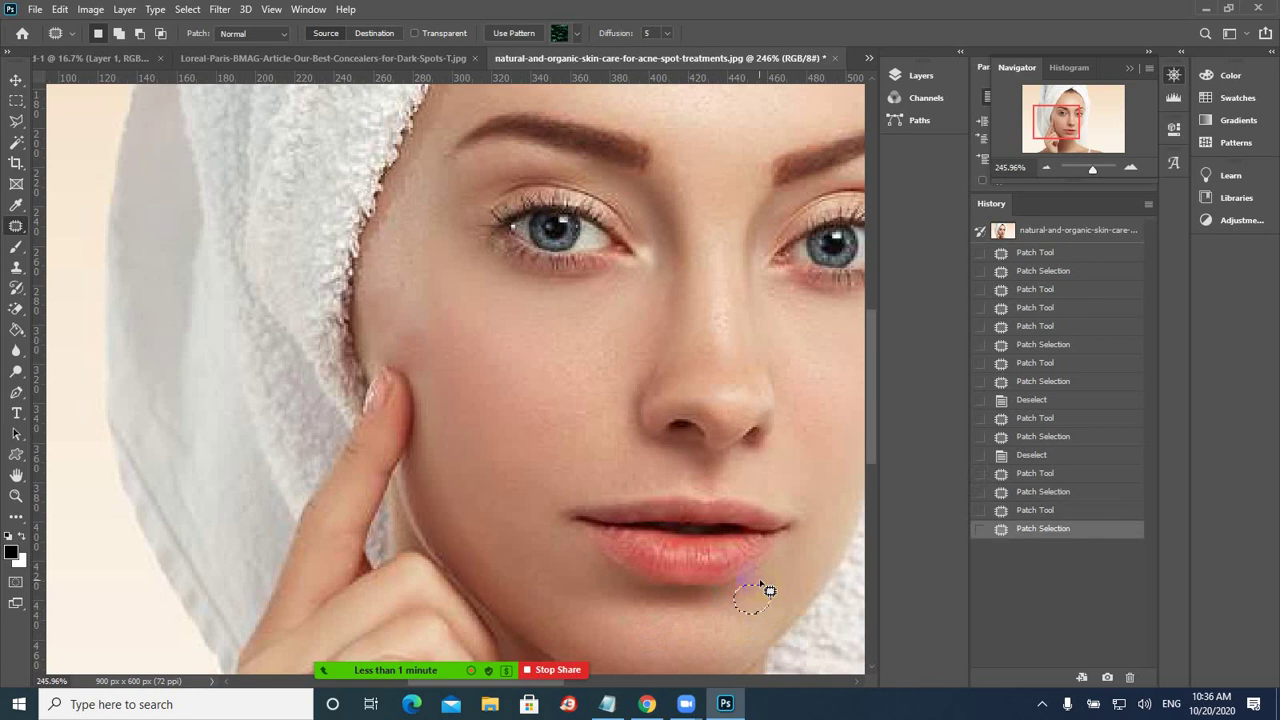
key(ctrl+z)
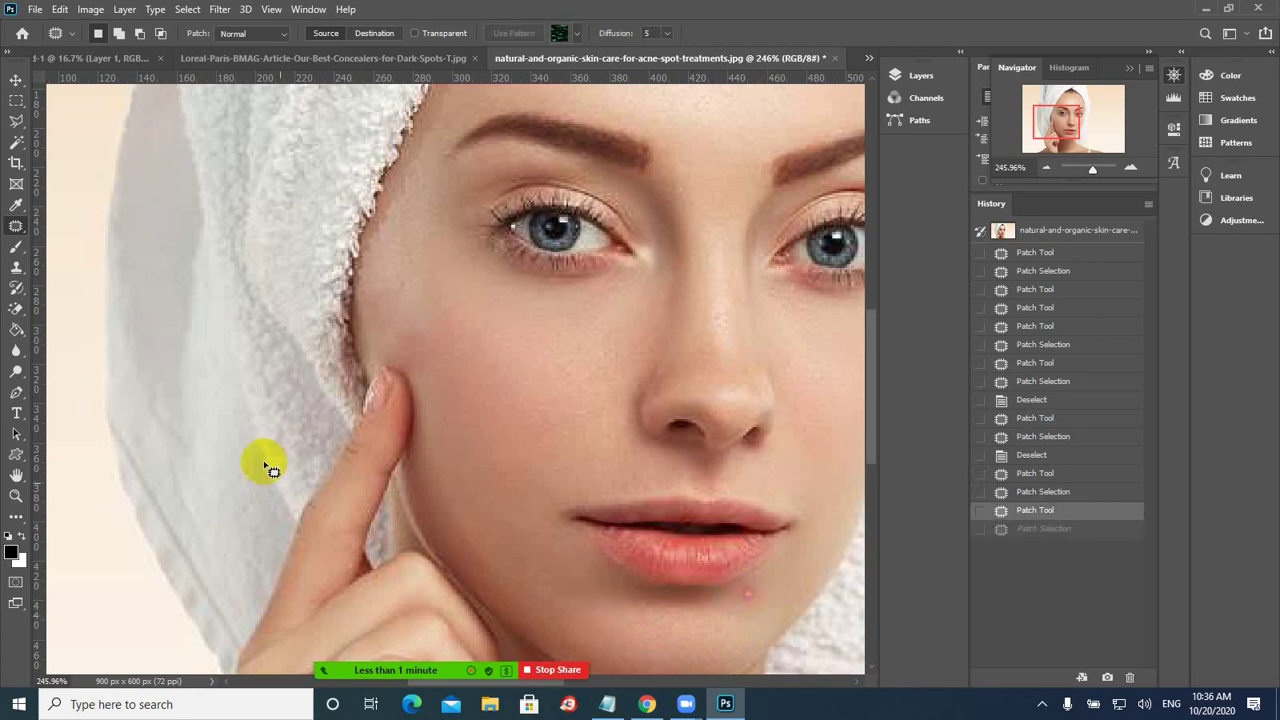
key(ctrl+d)
- Try the Spot Healing Brush on the blemish below the lip corner and undo the healing
right_click(18, 229)
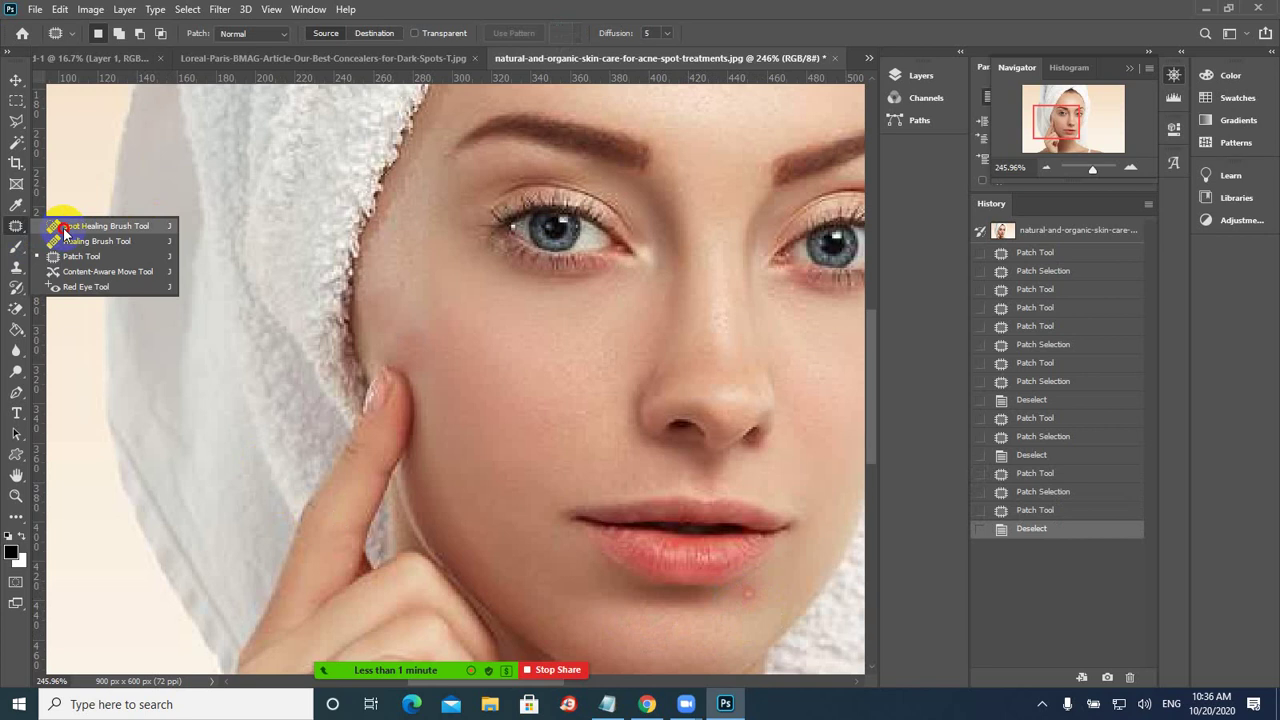
click(100, 226)
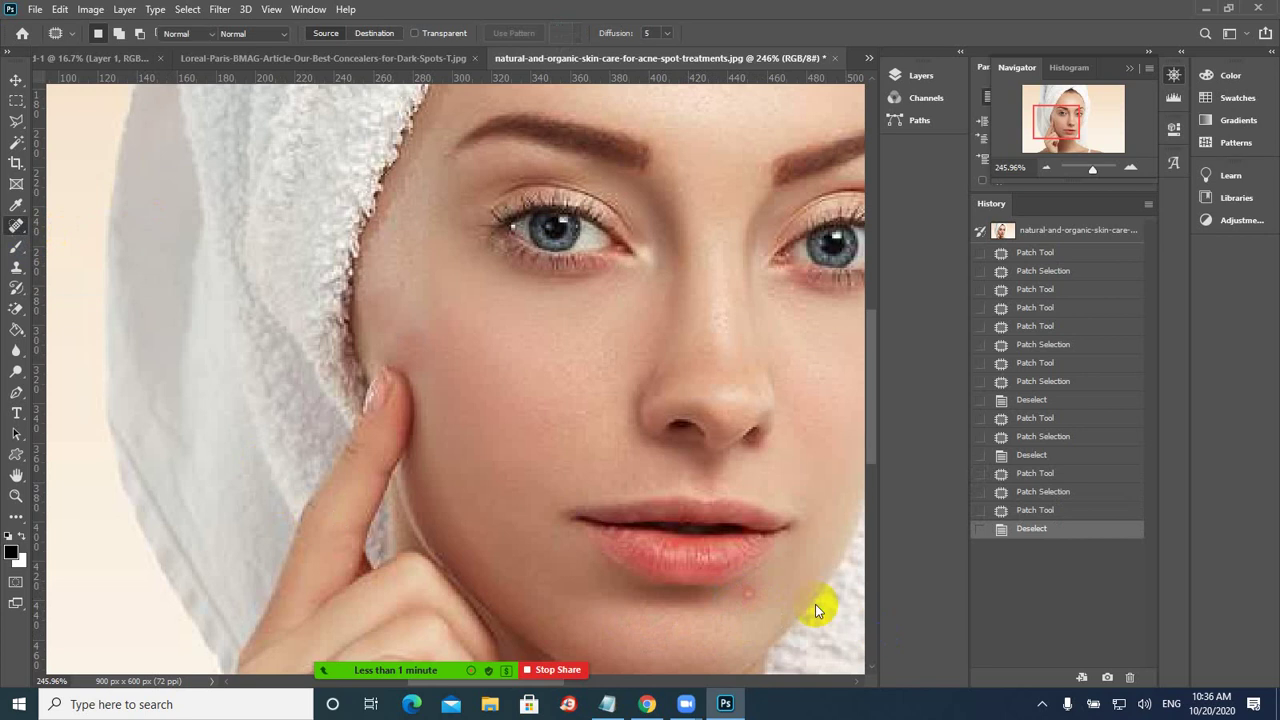
click(745, 588)
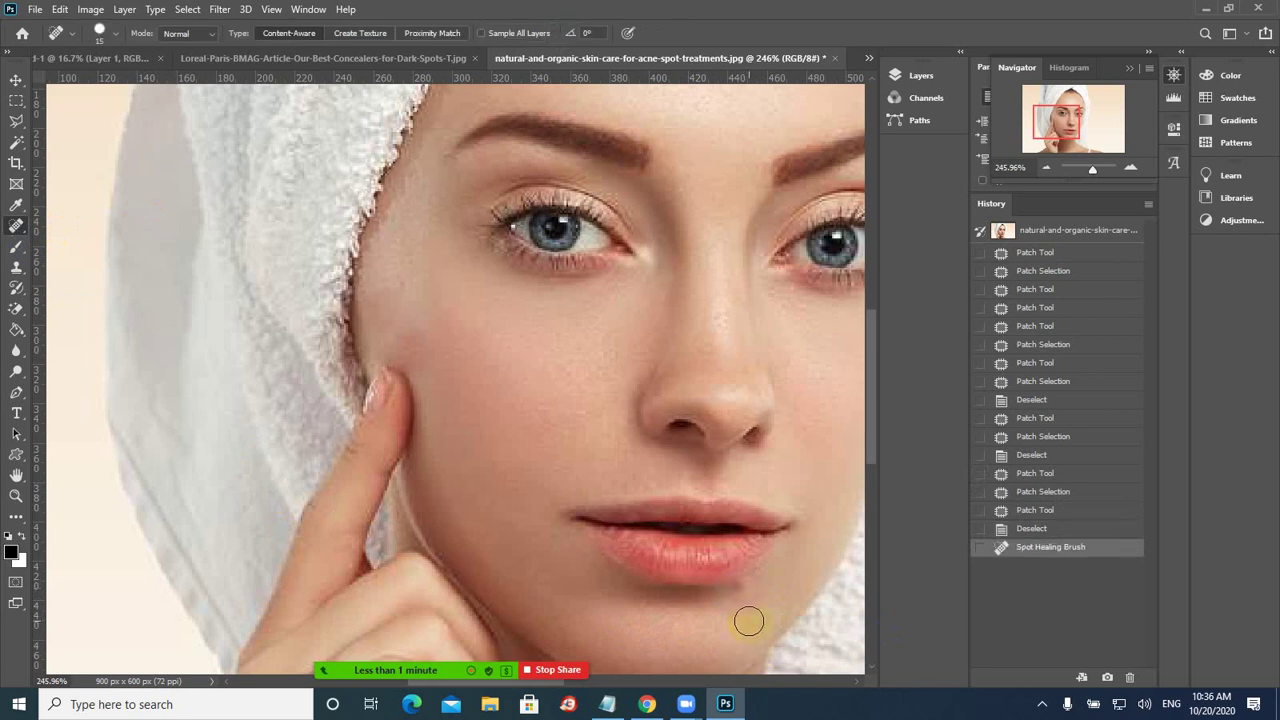
click(716, 586)
click(731, 597)
key(ctrl+z)
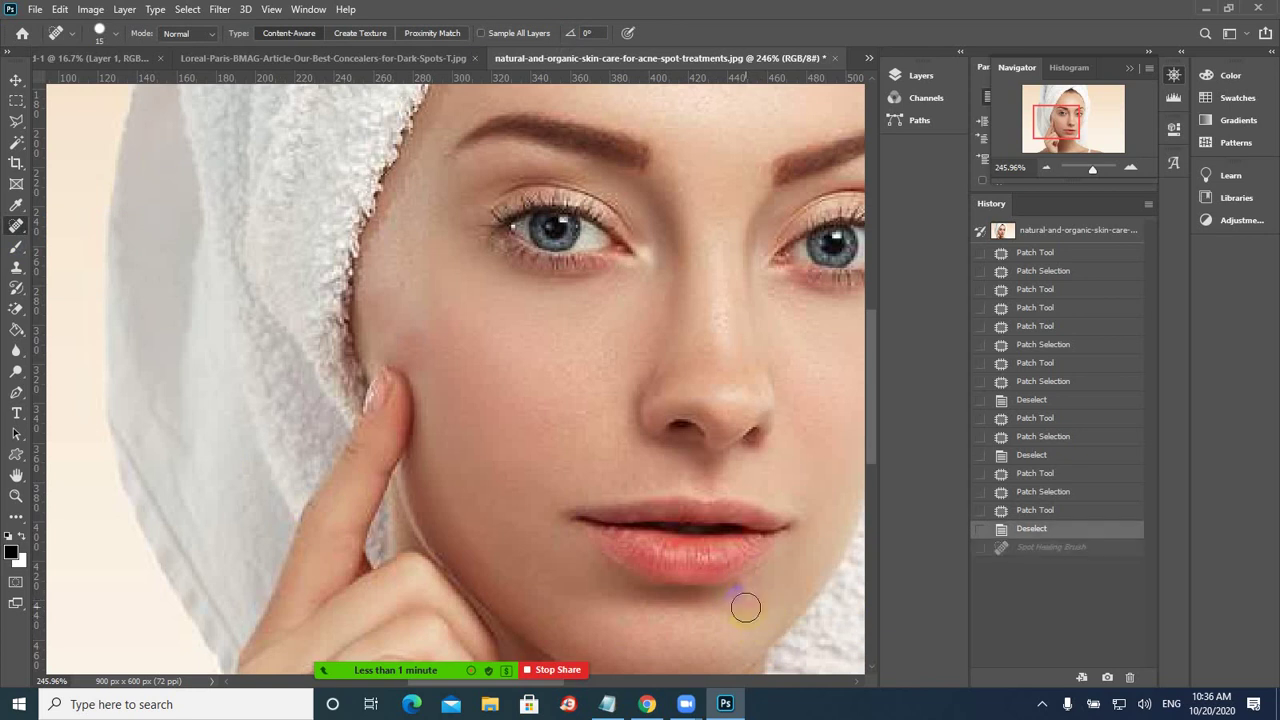
- Heal the blemish below the lip corner with the Healing Brush at size 10, sampling nearby clean skin
right_click(13, 227)
click(70, 240)
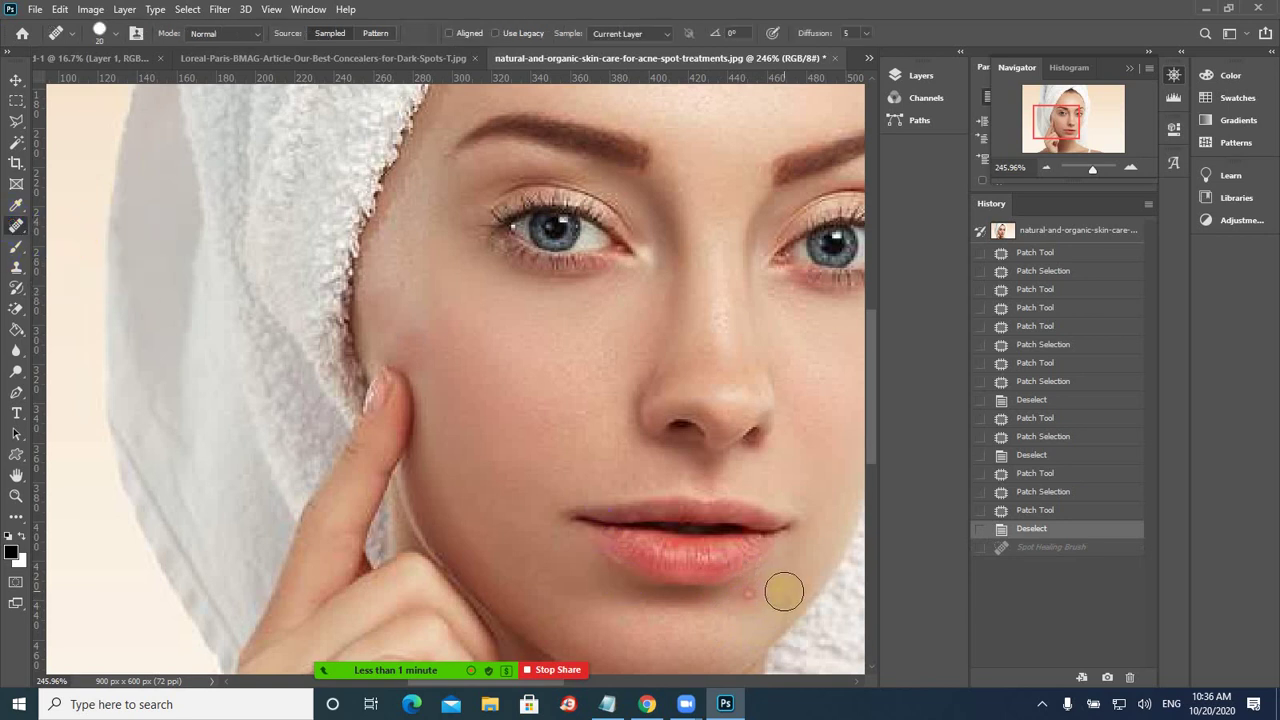
key(bracketleft)
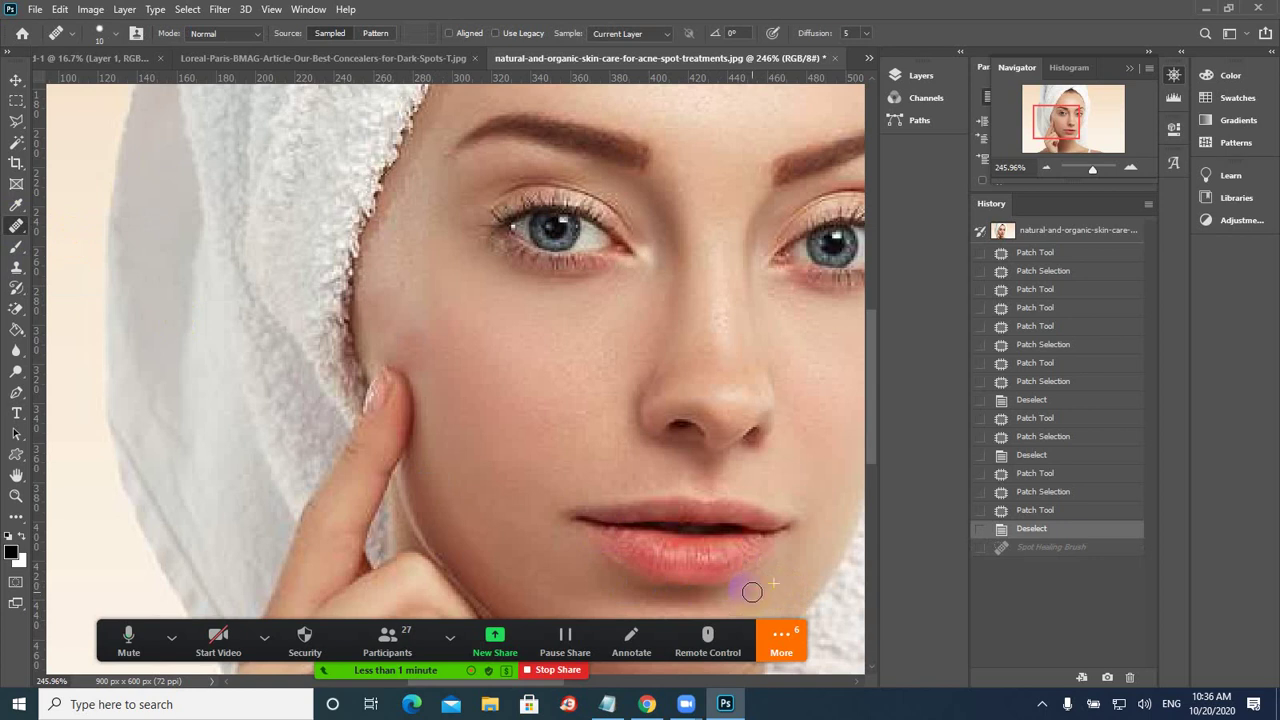
click(781, 640)
click(612, 574)
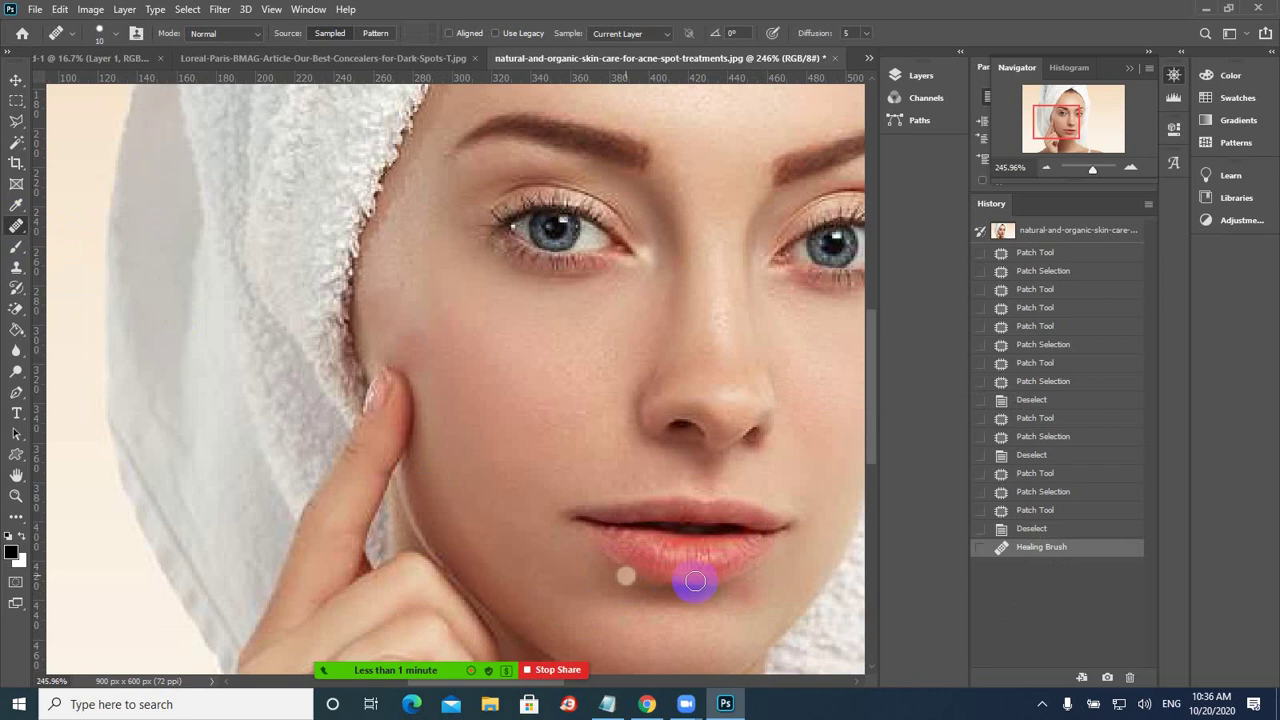
drag(695, 581, 743, 591)
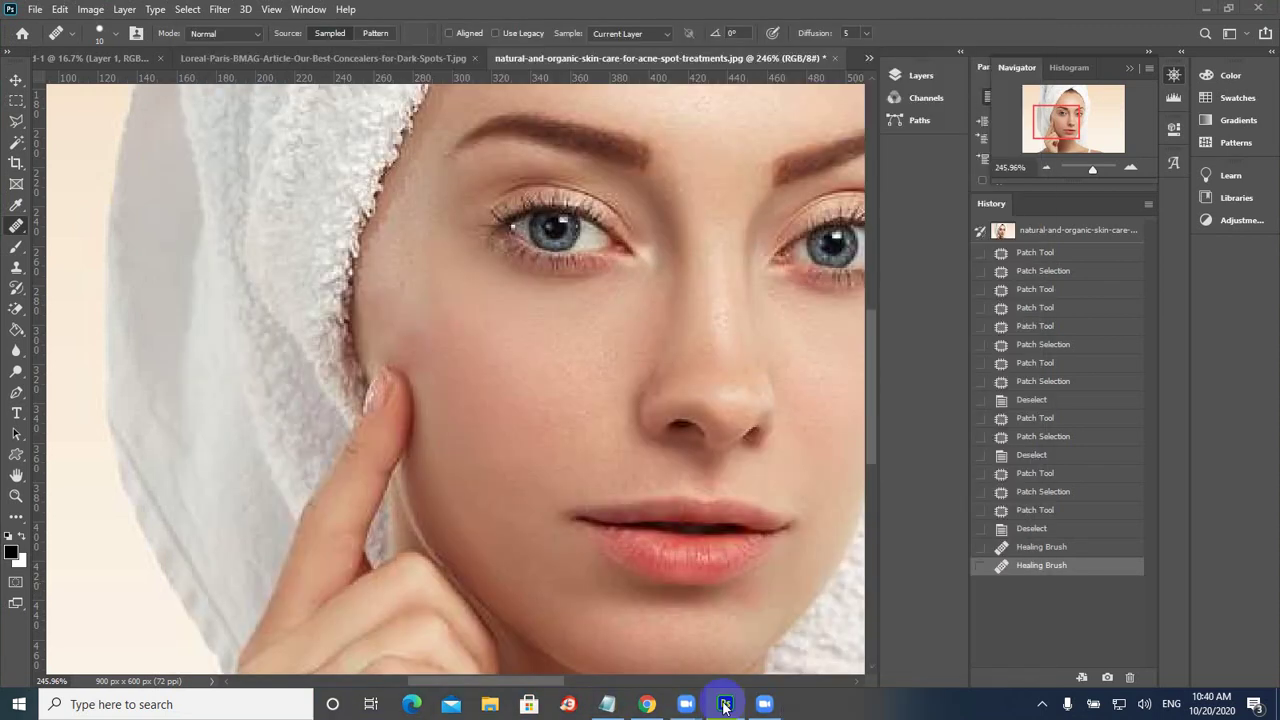
- Switch to the Zoom meeting and start sharing the screen again
mouse_move(768, 708)
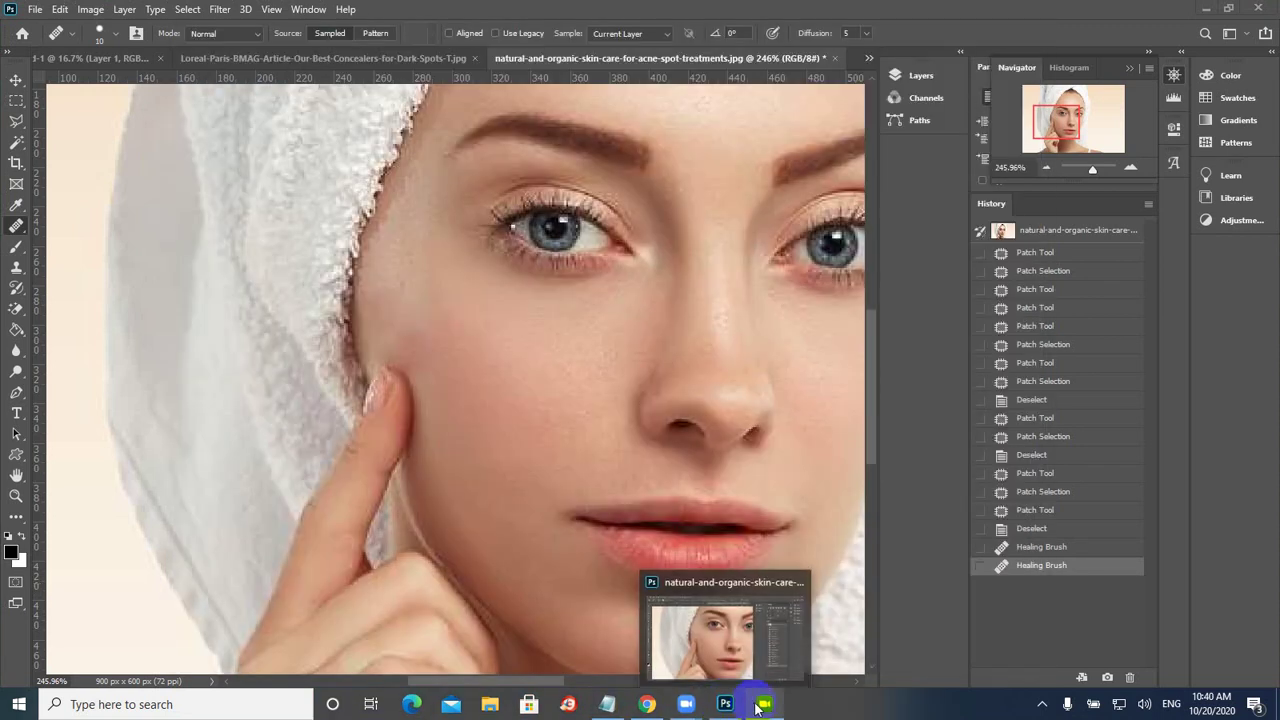
mouse_move(686, 704)
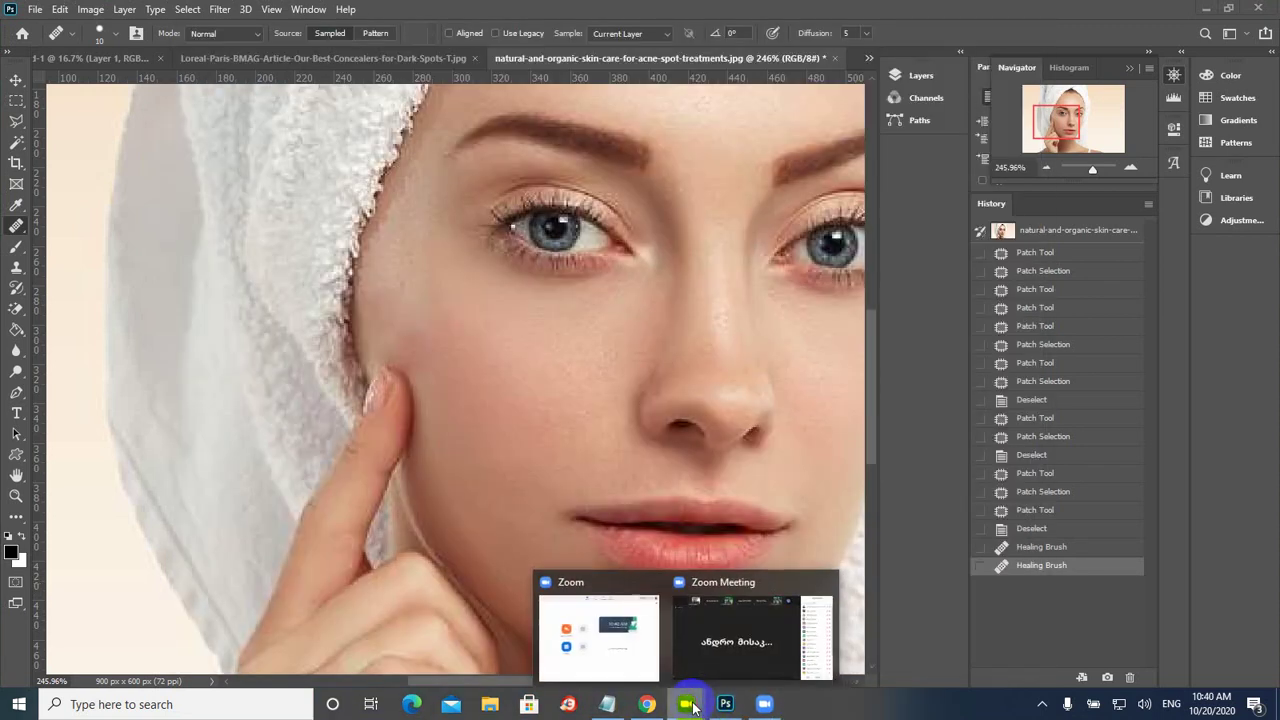
click(730, 660)
click(578, 662)
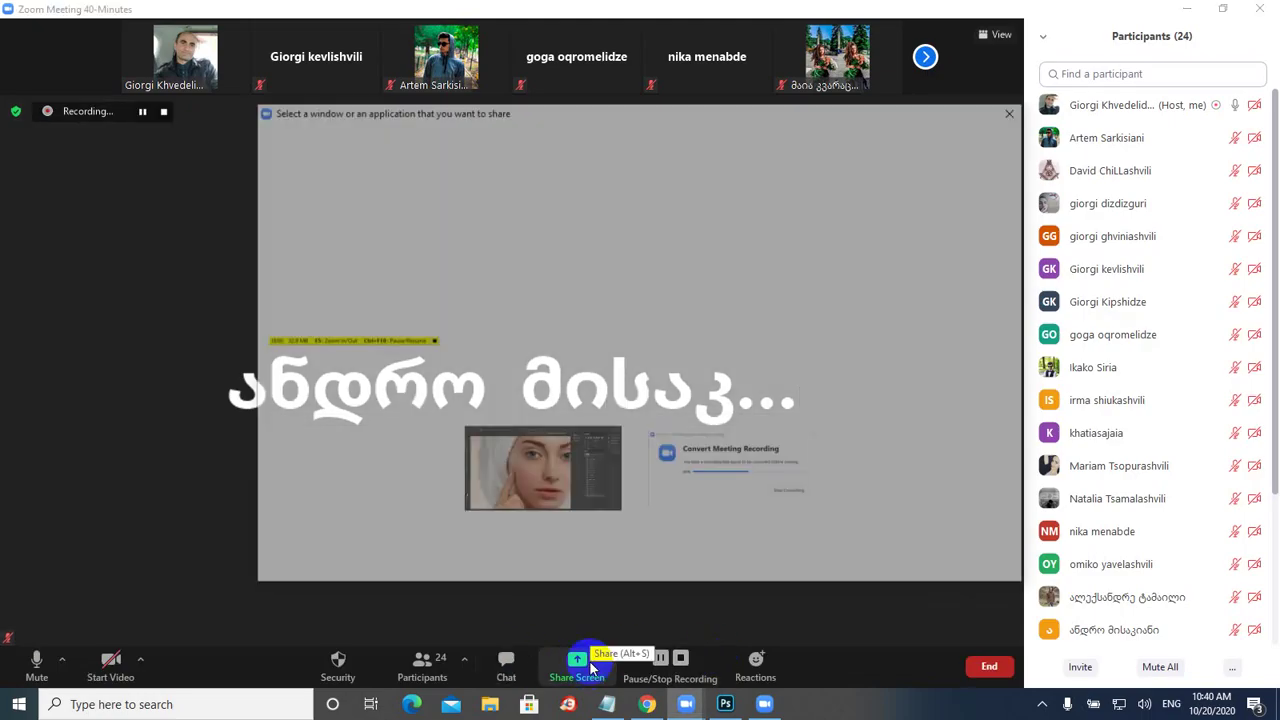
click(976, 569)
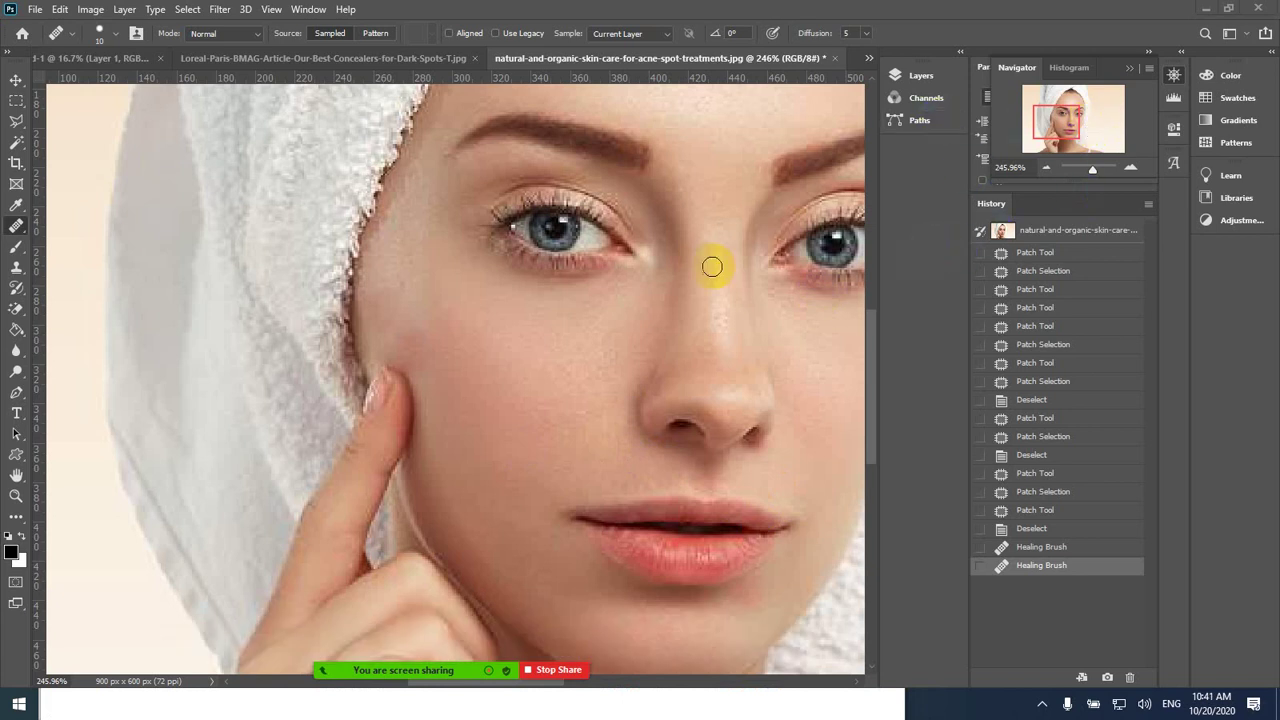
- Revert the image to its original opening snapshot in the history and choose the Content-Aware Move Tool
click(1025, 232)
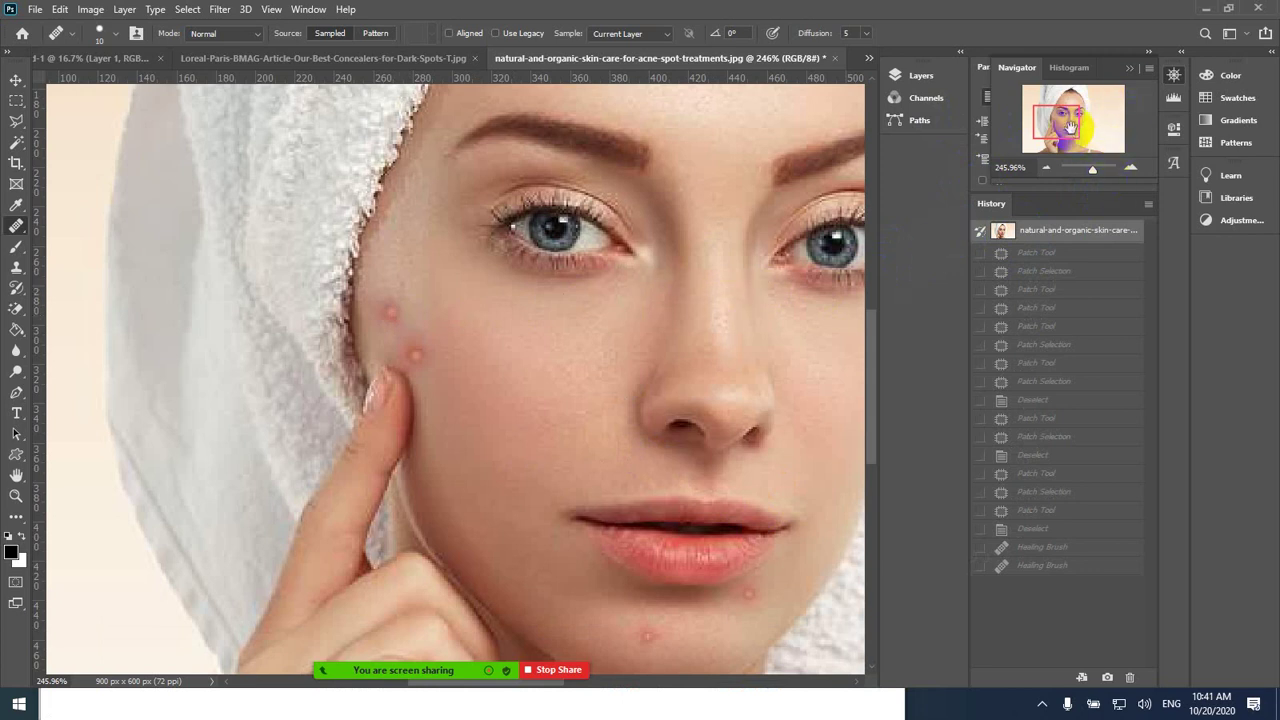
drag(1070, 128, 1064, 120)
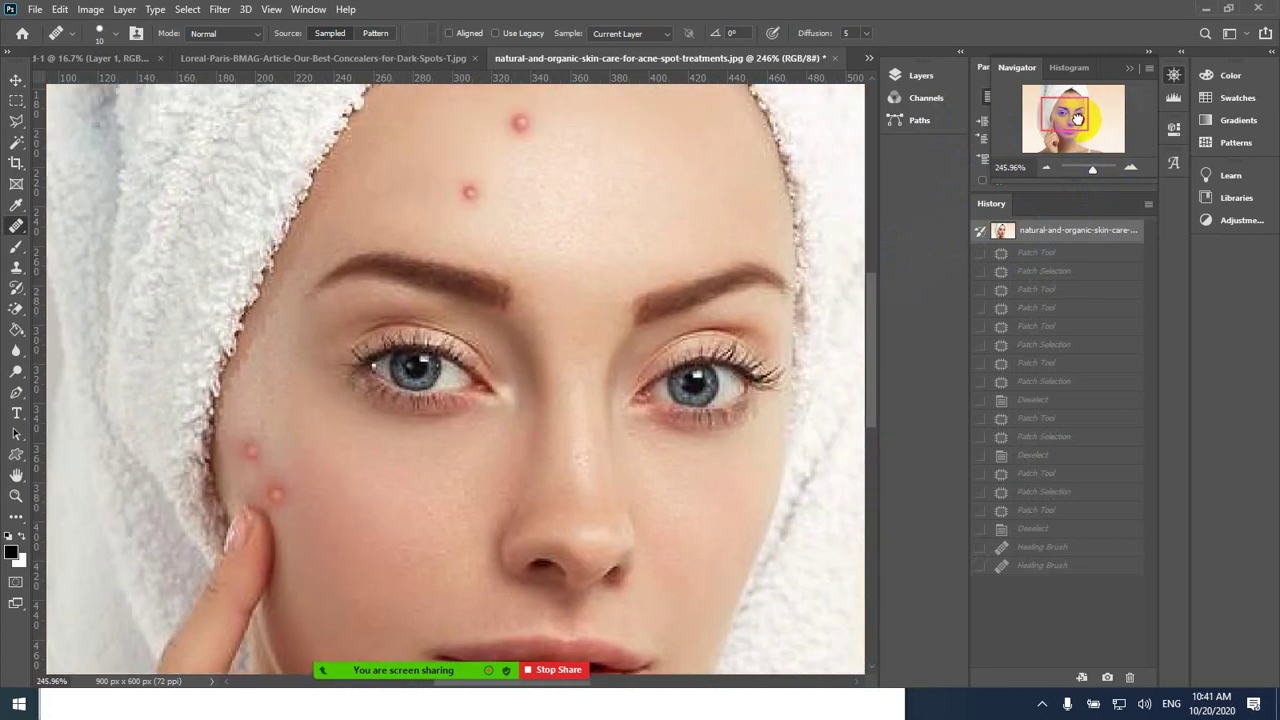
right_click(17, 228)
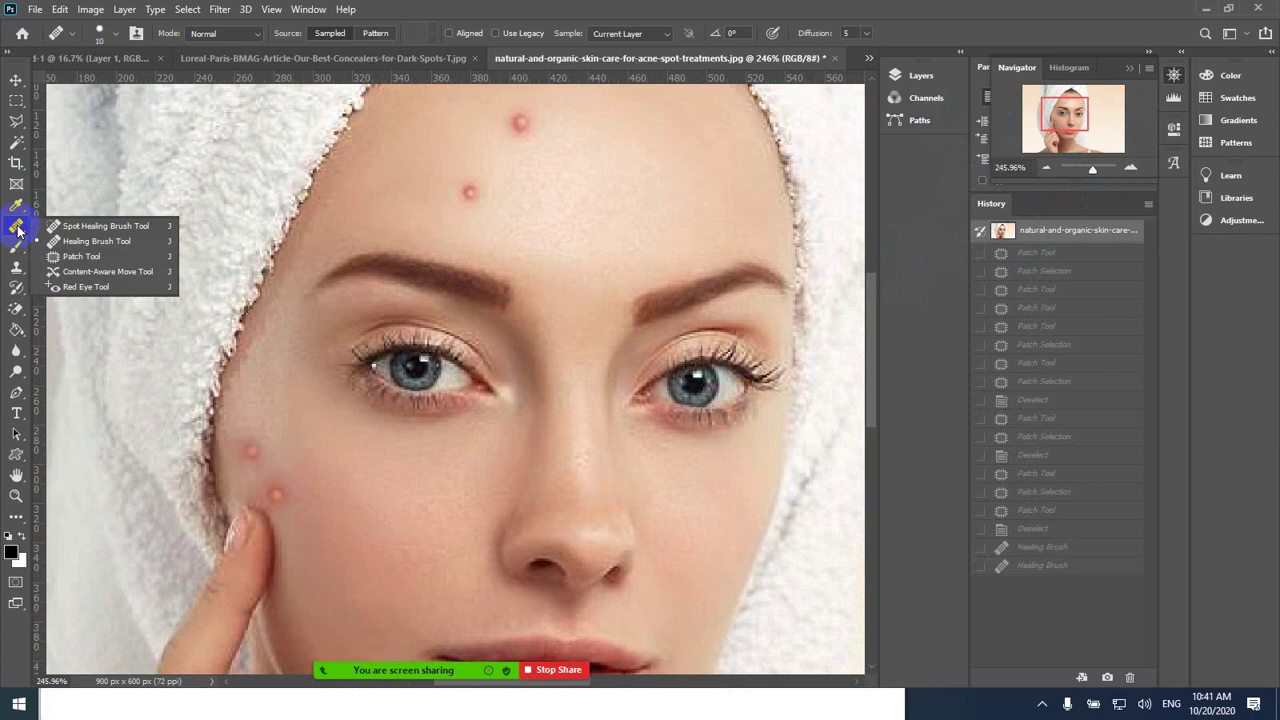
click(86, 273)
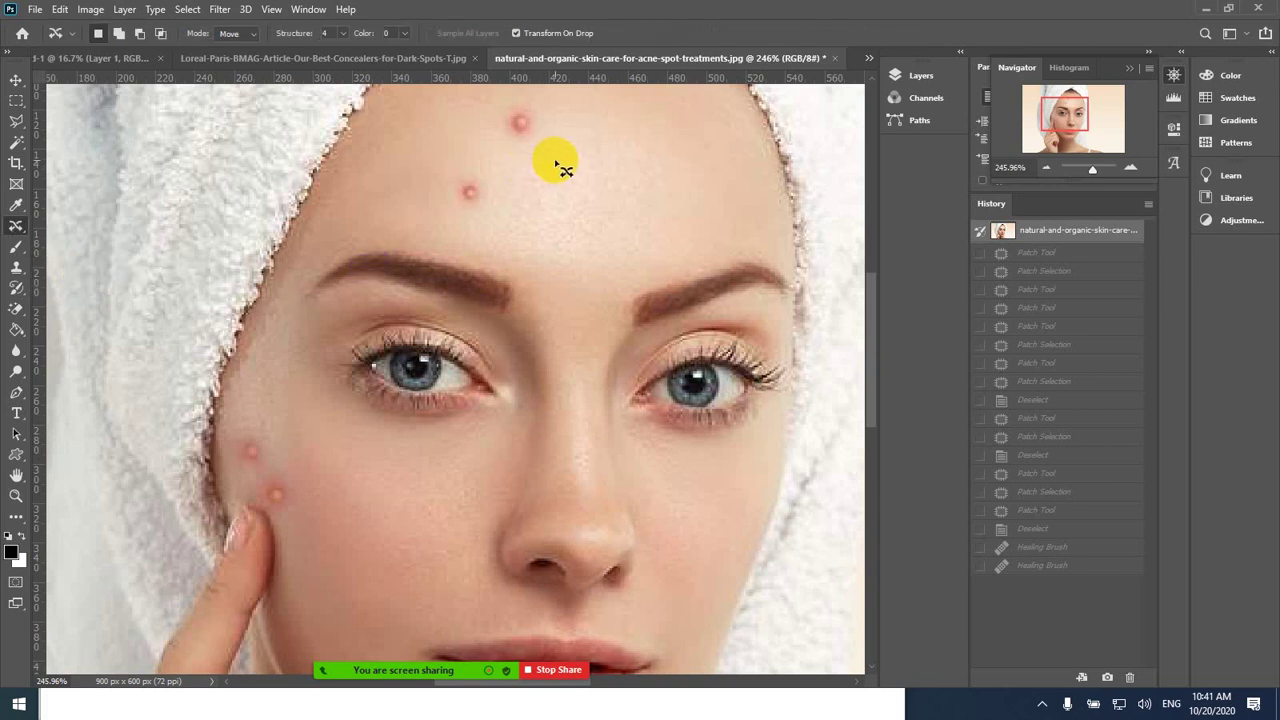
- Move an outlined area of clean forehead skin over the lower forehead blemish, apply the move and deselect
mouse_move(517, 192)
mouse_down()
mouse_move(503, 204)
mouse_move(515, 209)
mouse_move(529, 200)
mouse_move(517, 191)
mouse_move(468, 190)
mouse_up()
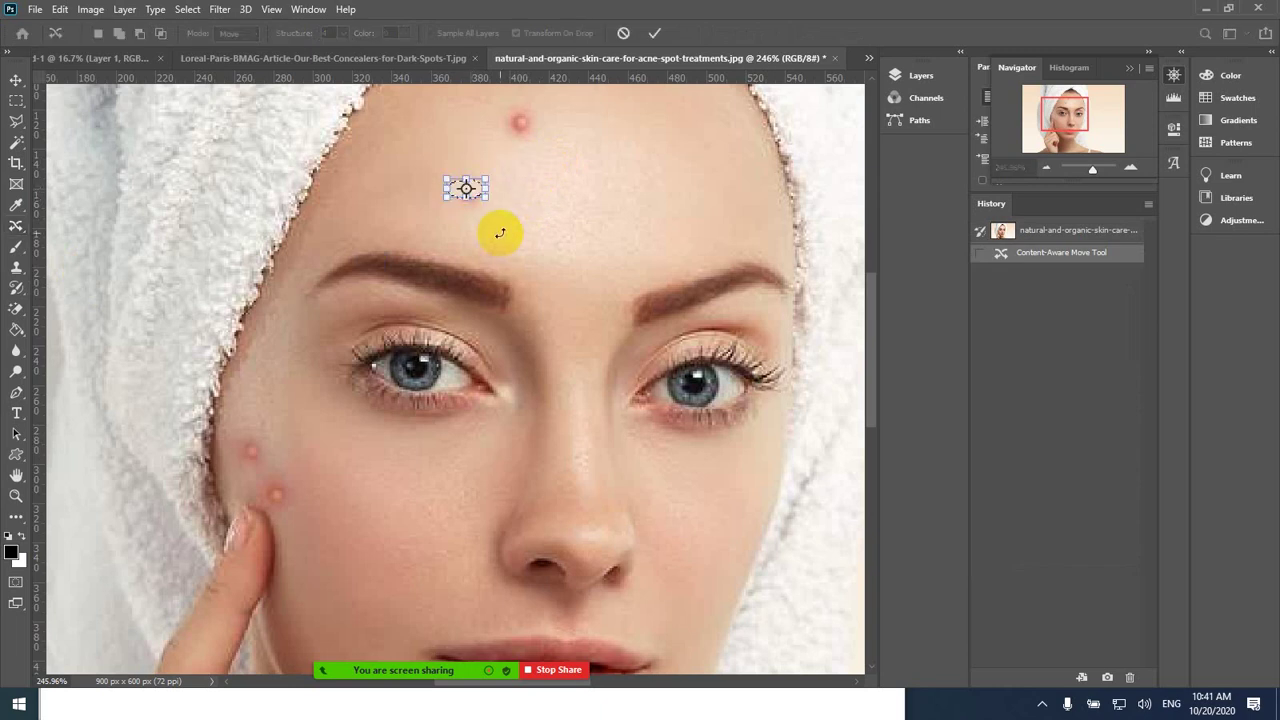
click(654, 33)
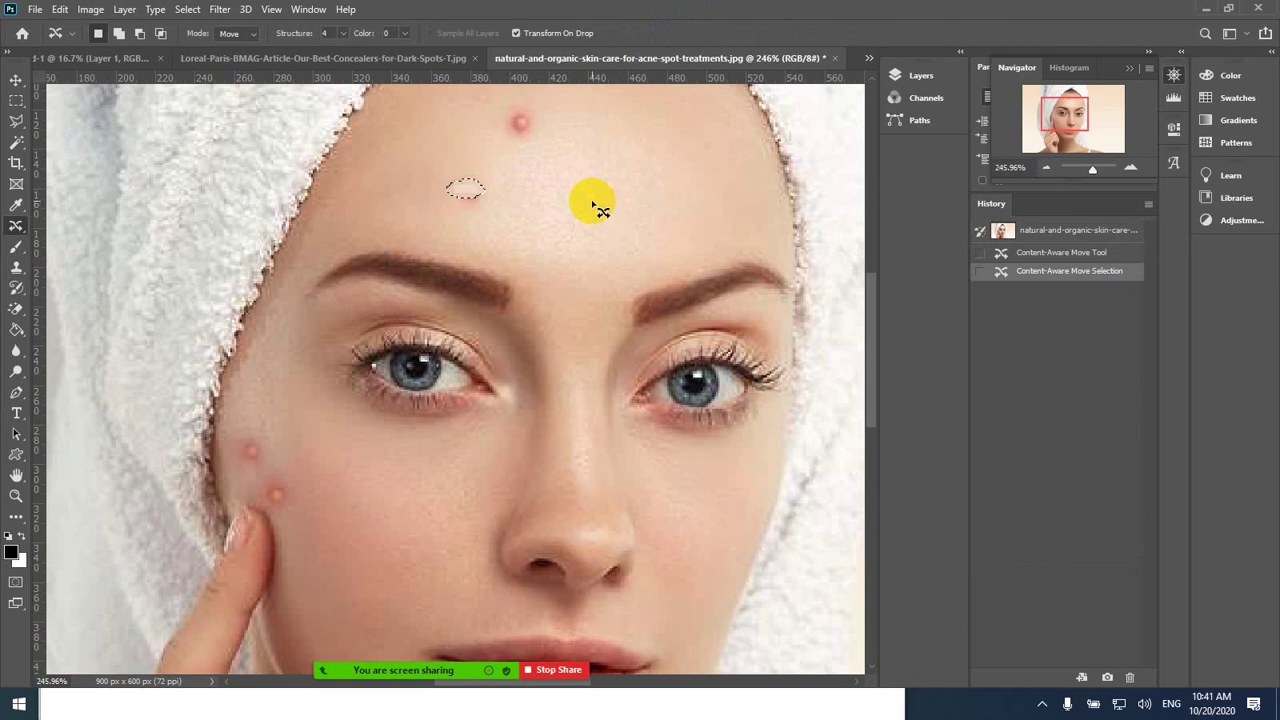
key(ctrl+d)
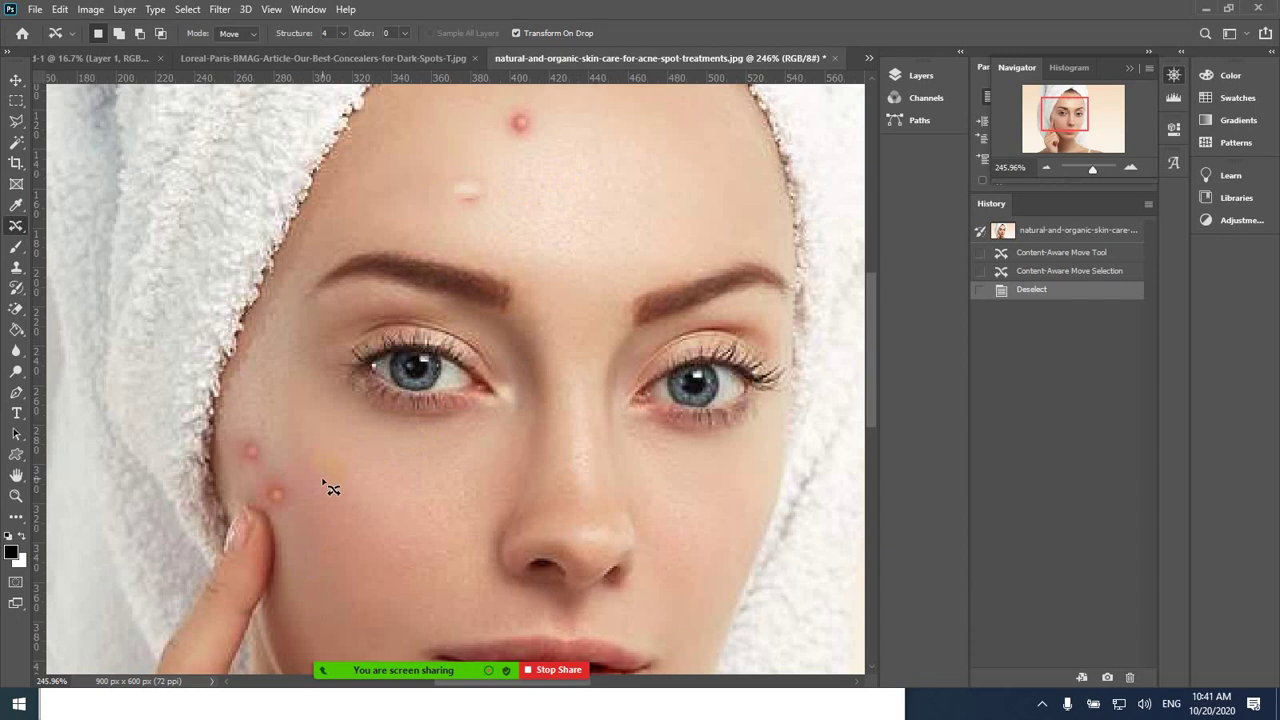
- Outline clean cheek skin, move it over the blemish just above the fingertip, apply the move and deselect
mouse_move(304, 484)
mouse_down()
mouse_move(336, 492)
mouse_move(317, 476)
mouse_move(303, 479)
mouse_move(320, 488)
mouse_move(288, 496)
mouse_up()
click(376, 493)
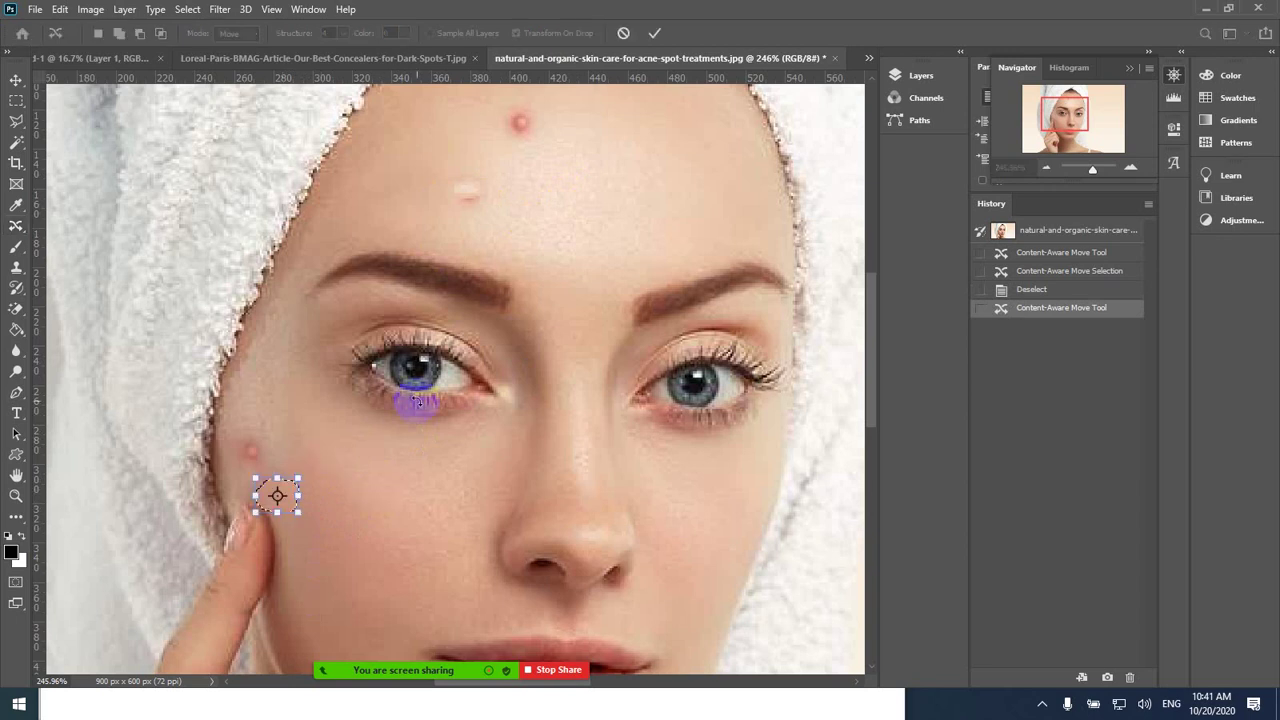
click(656, 35)
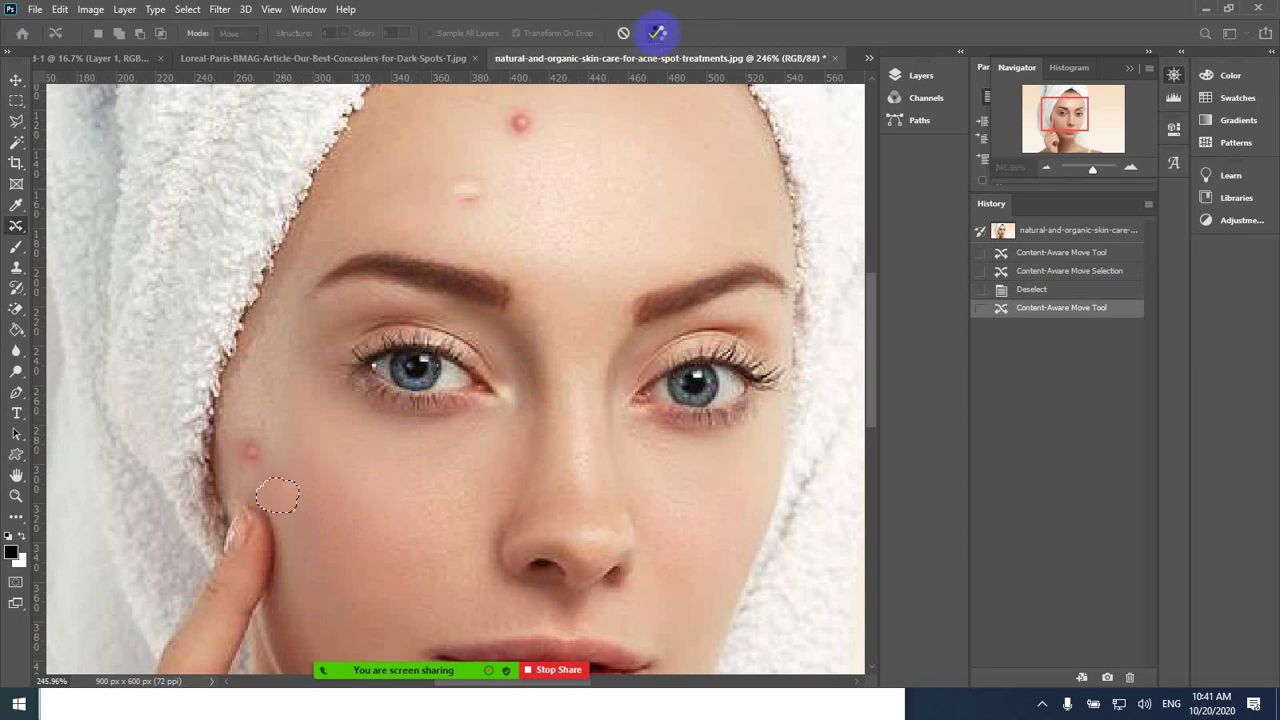
click(617, 144)
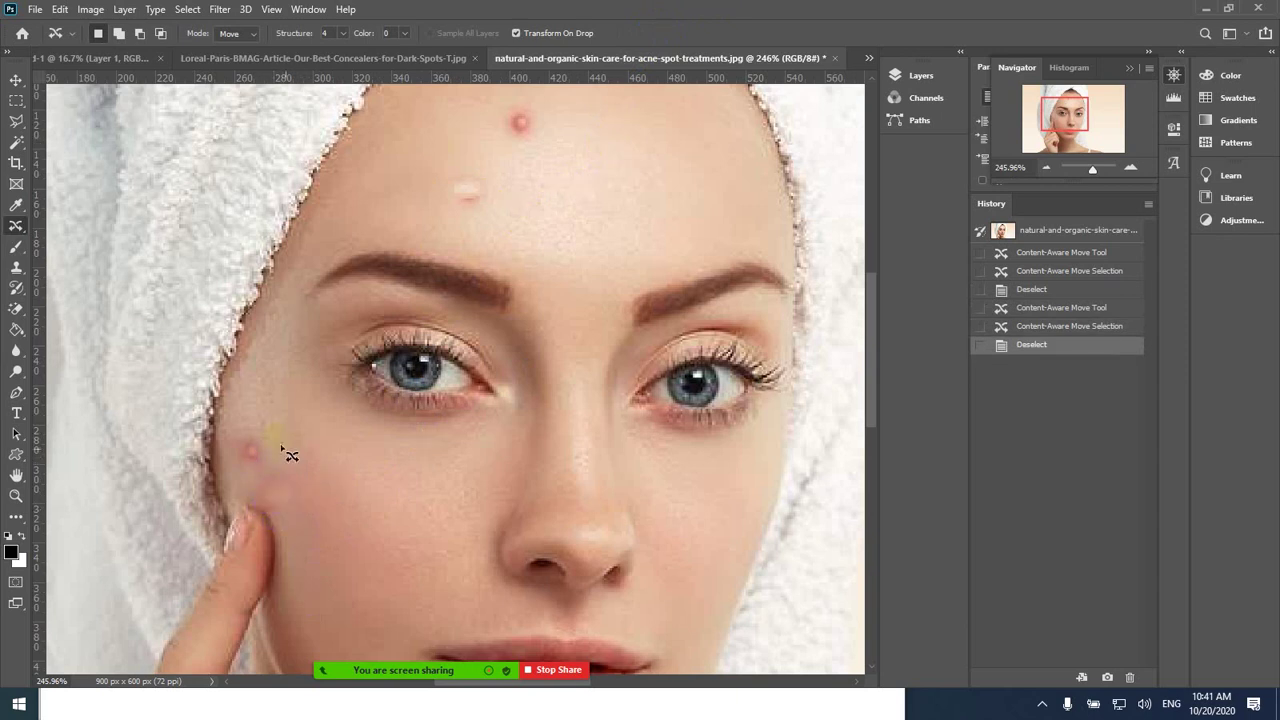
- Admit all three people from the Zoom waiting room and minimize the participants list and video strip
right_click(12, 227)
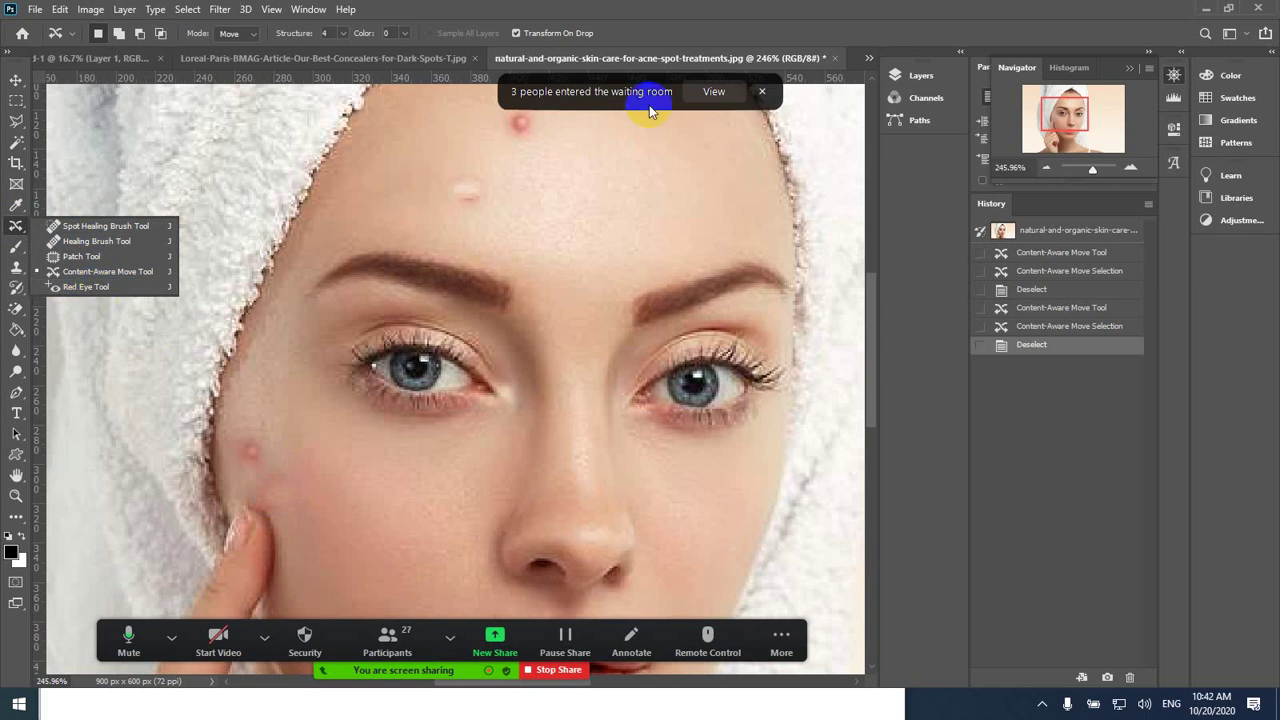
click(714, 93)
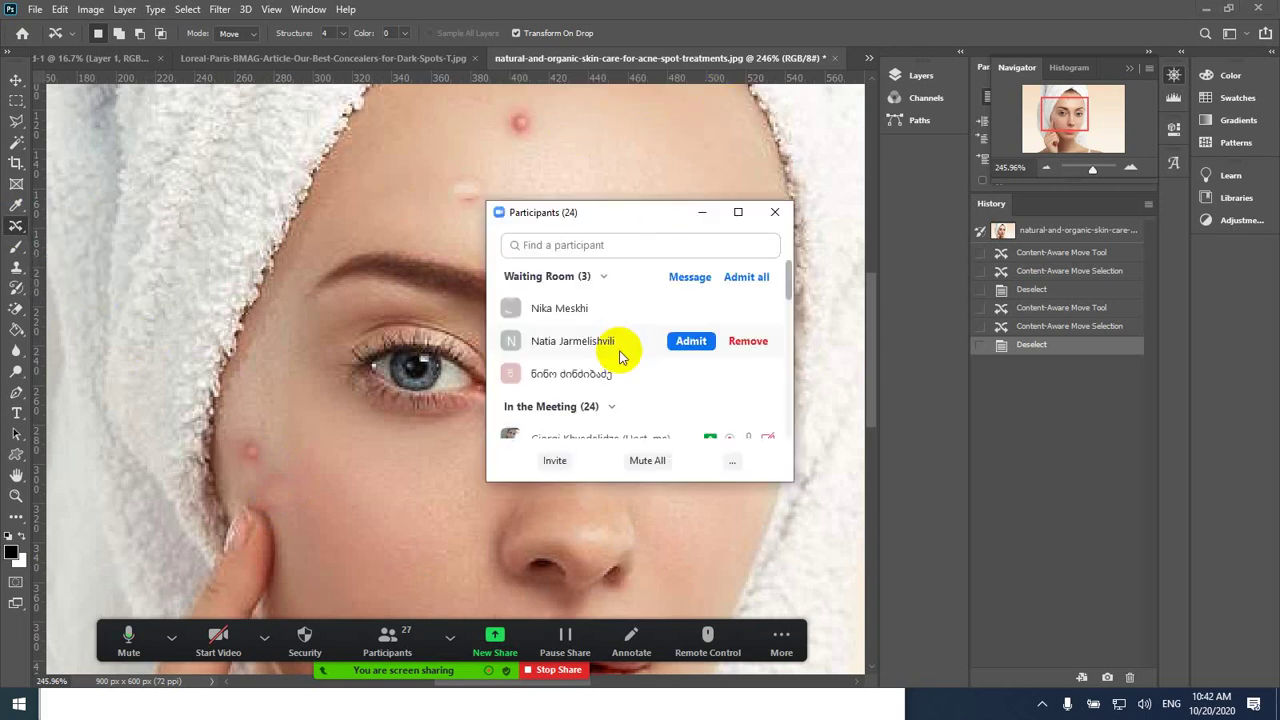
click(745, 278)
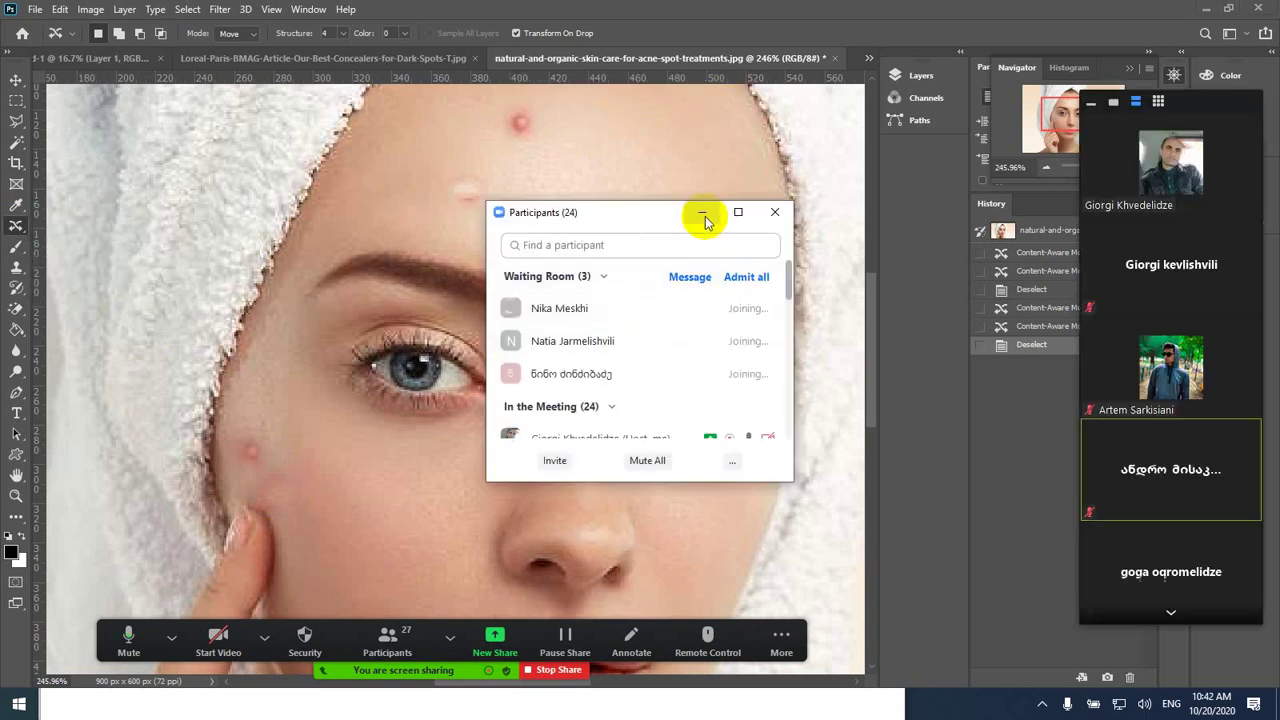
click(701, 213)
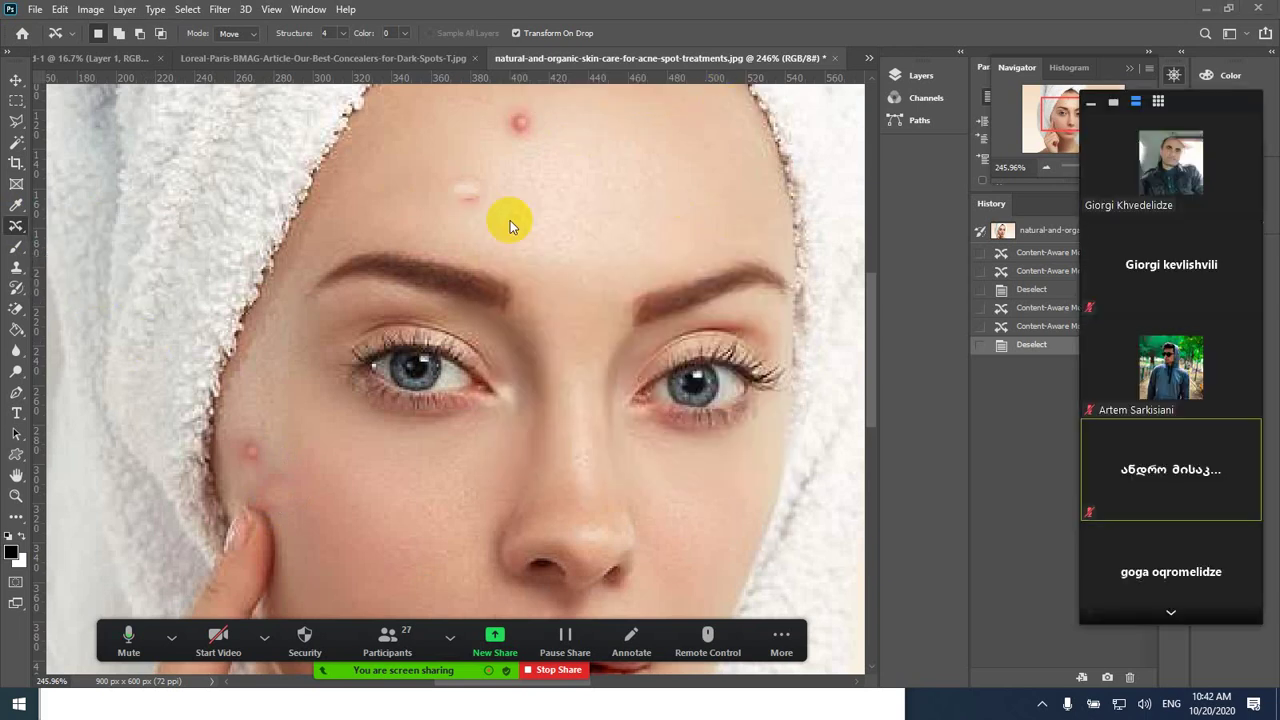
click(1091, 101)
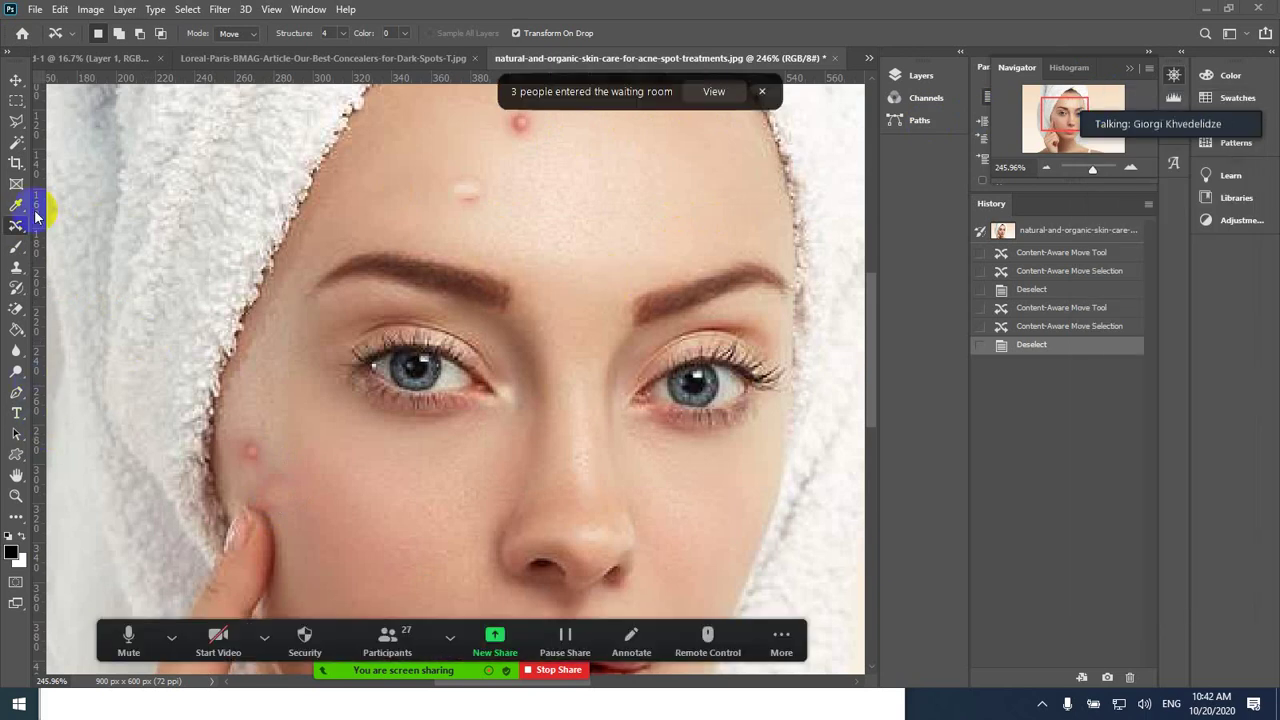
- Reopen the Zoom waiting room, admit everyone still waiting and minimize the participants list
click(714, 92)
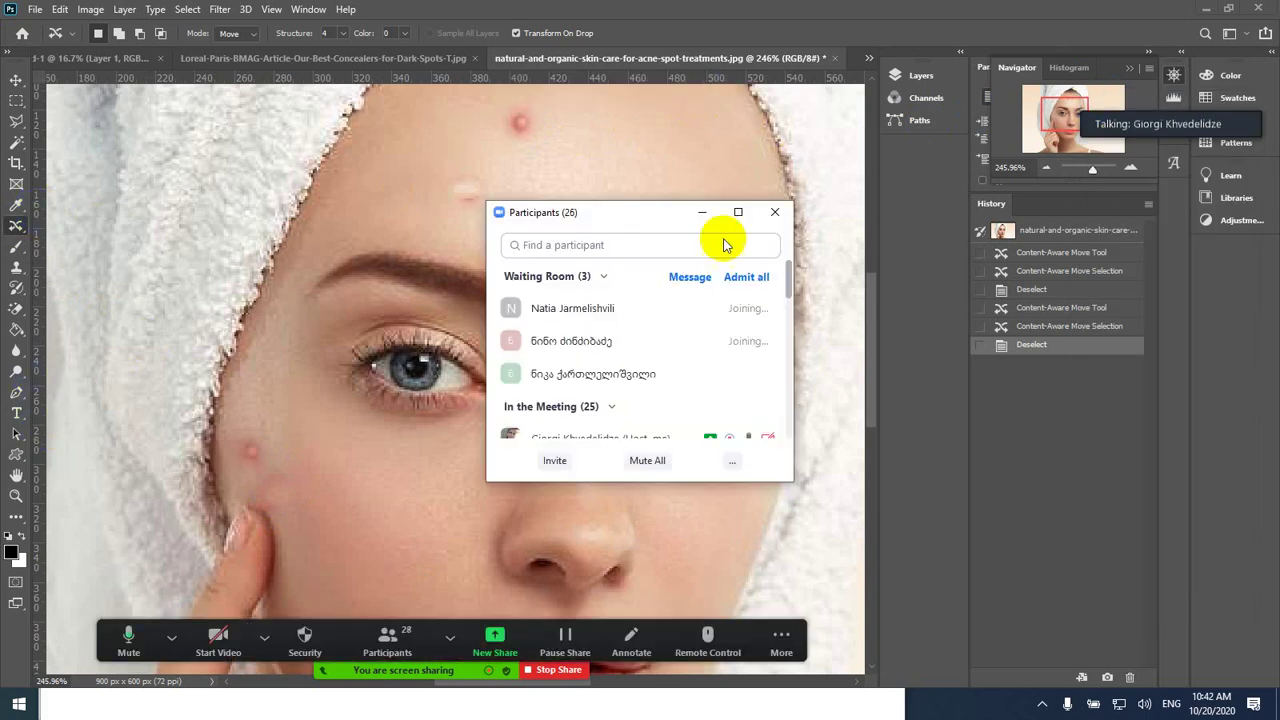
click(747, 278)
click(747, 278)
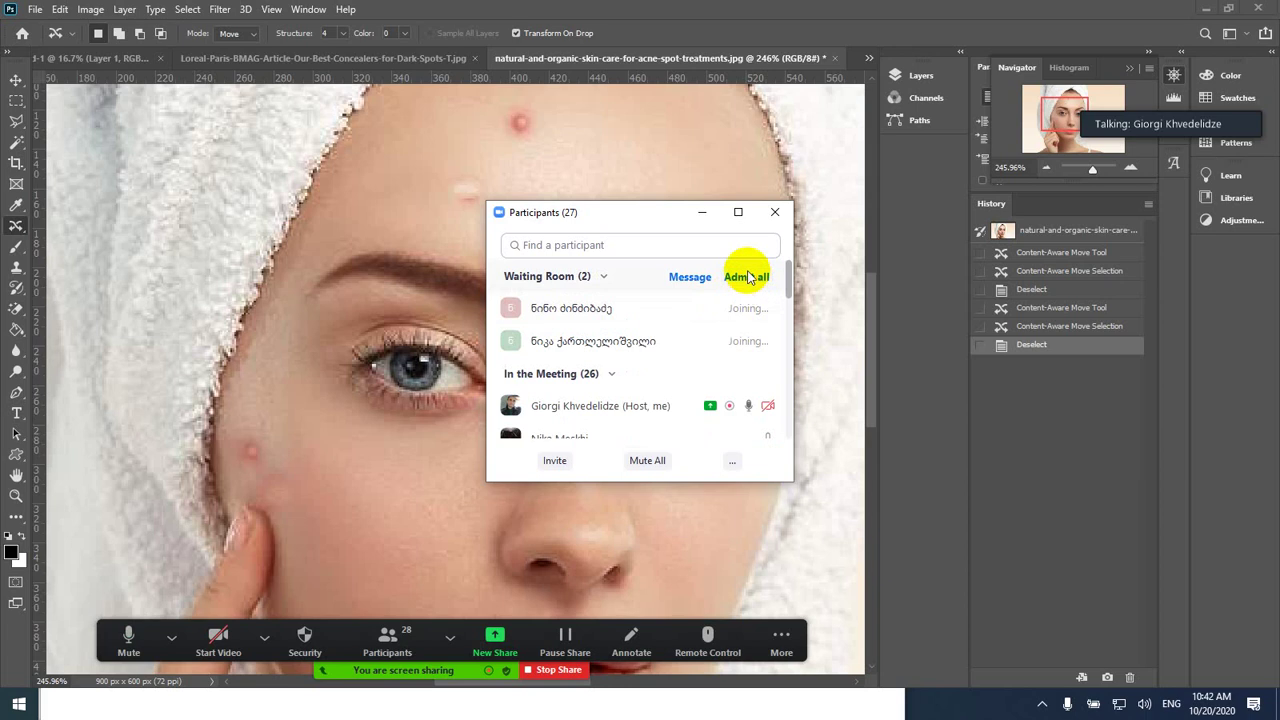
click(707, 214)
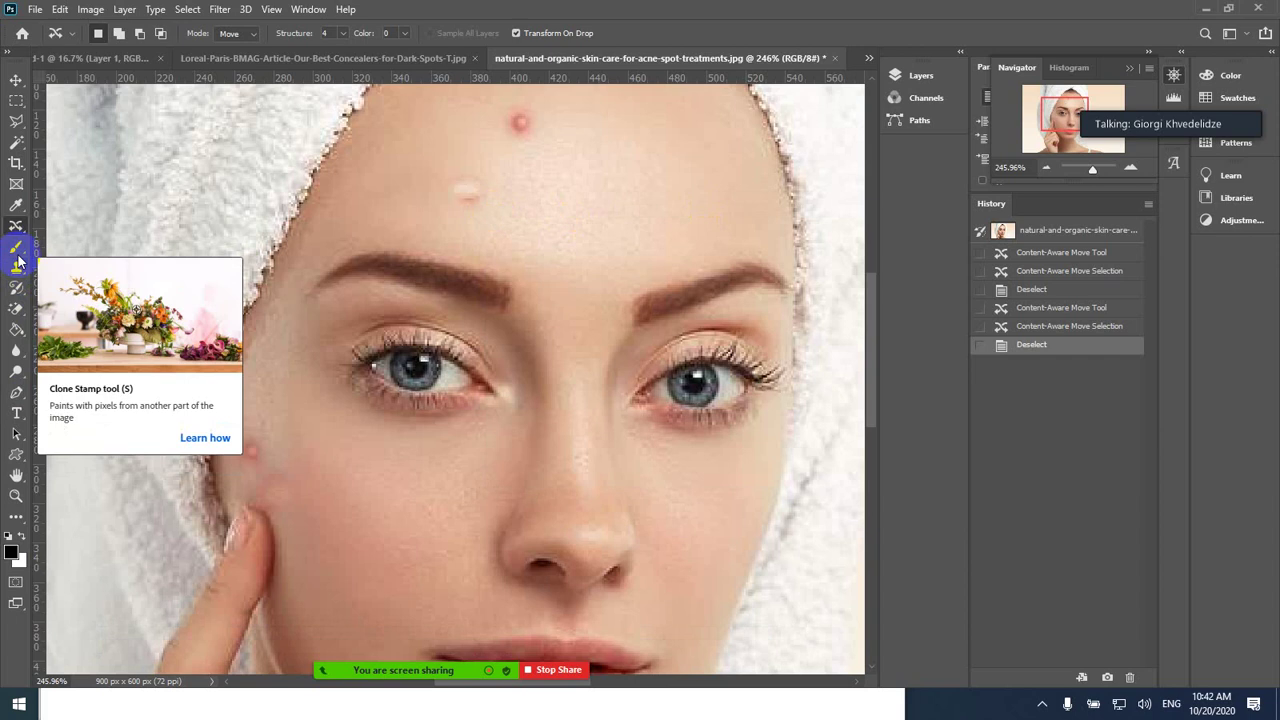
- Choose the Brush Tool and set the foreground color to the red ee1313
drag(16, 249, 77, 250)
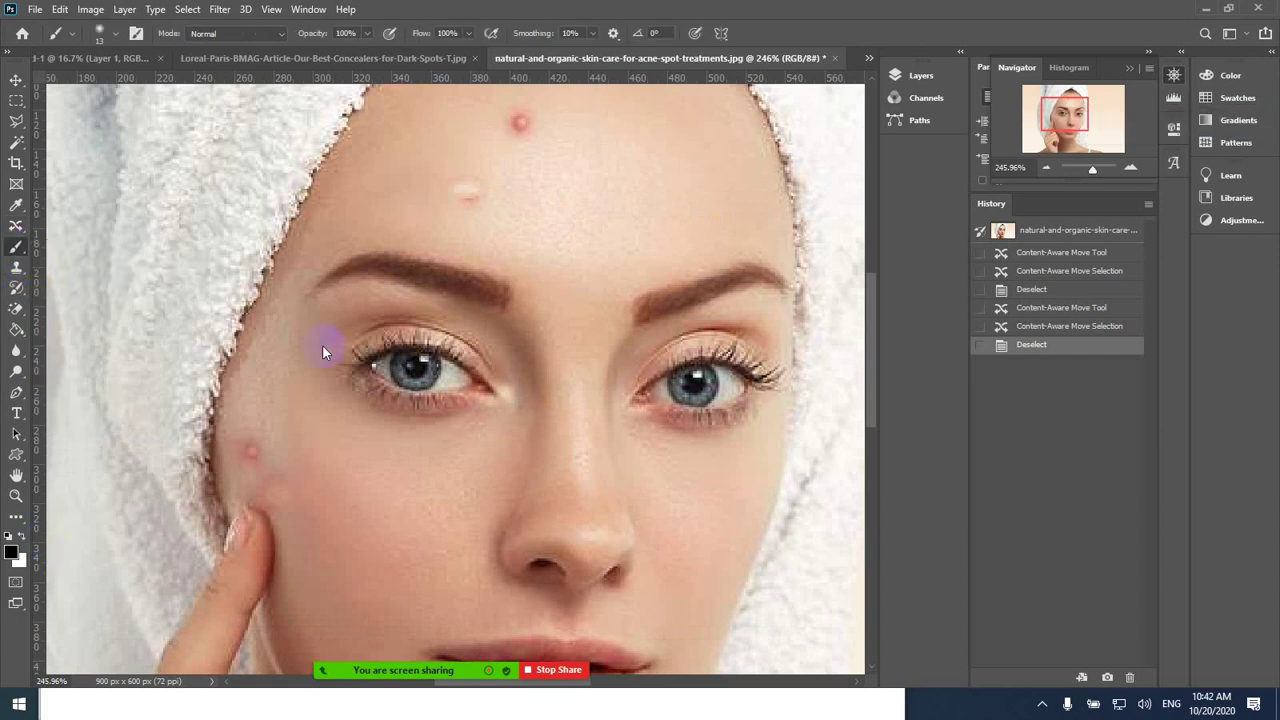
click(11, 552)
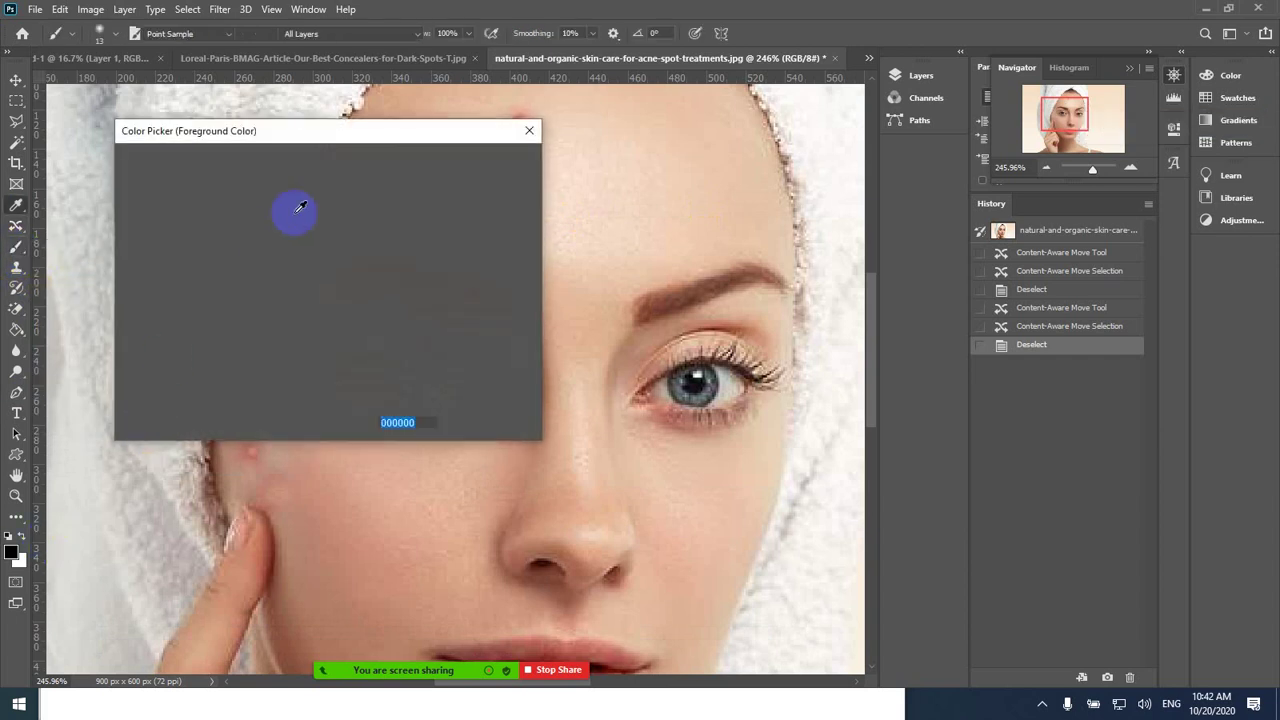
click(311, 181)
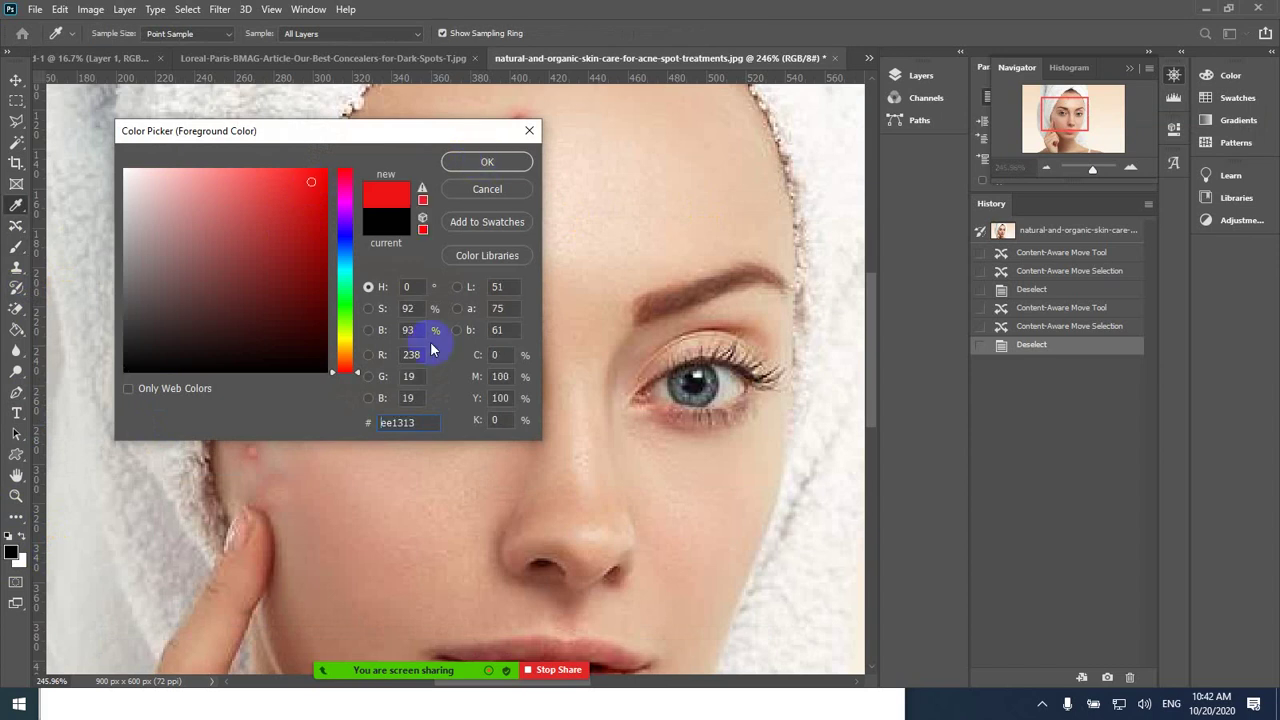
click(482, 164)
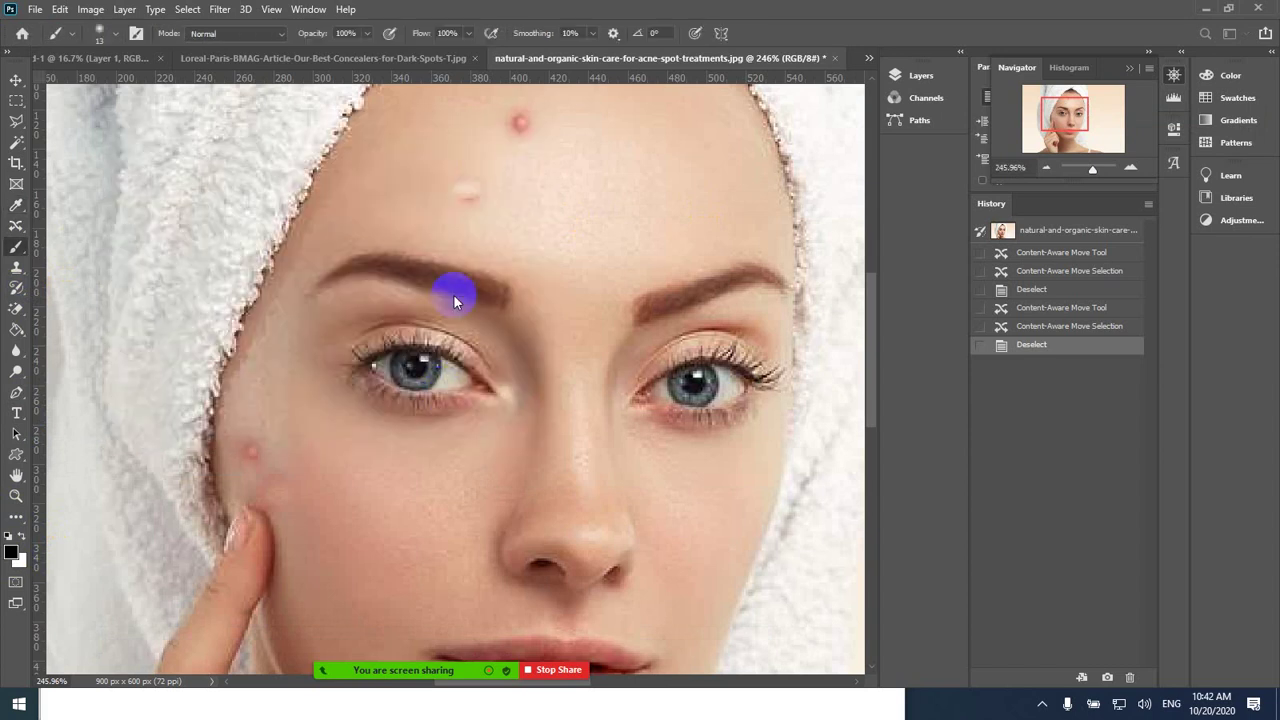
- Paint one red dot on the forehead above the lower blemish and one on each pupil
click(481, 165)
click(414, 370)
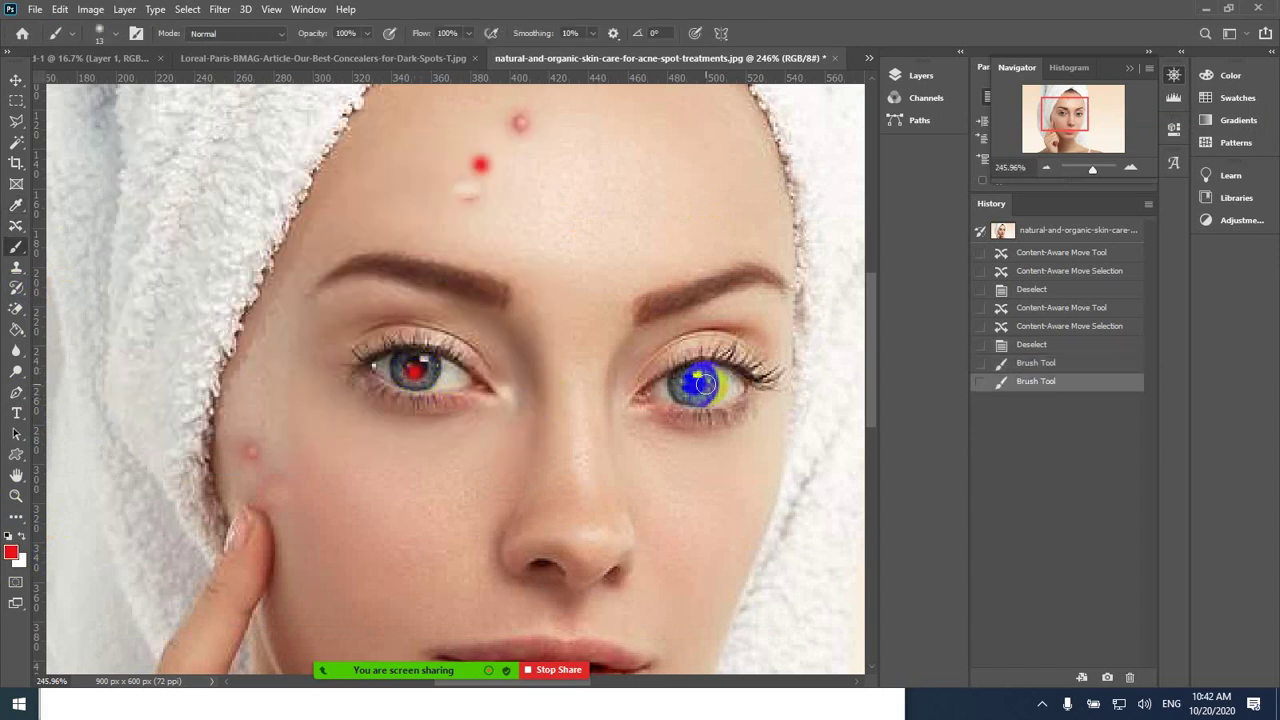
click(695, 383)
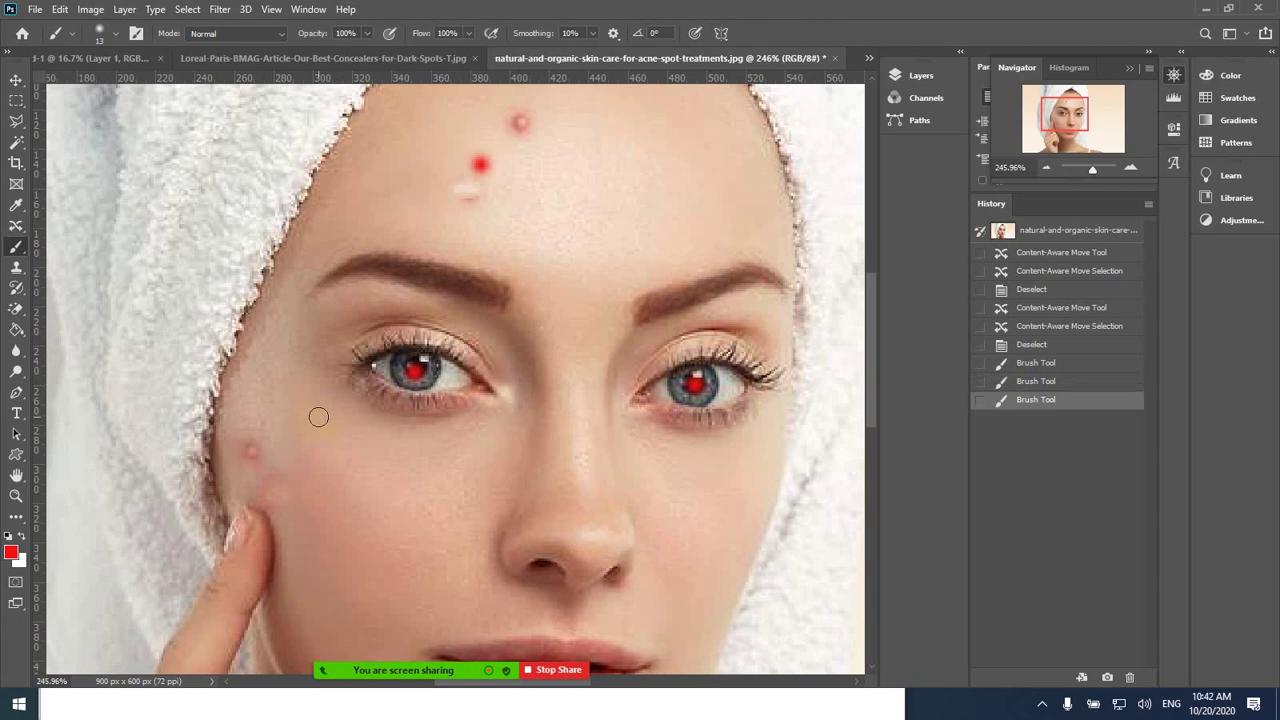
- Remove the painted red from both pupils with the Red Eye Tool, try it on the red forehead dot and undo that try
click(16, 226)
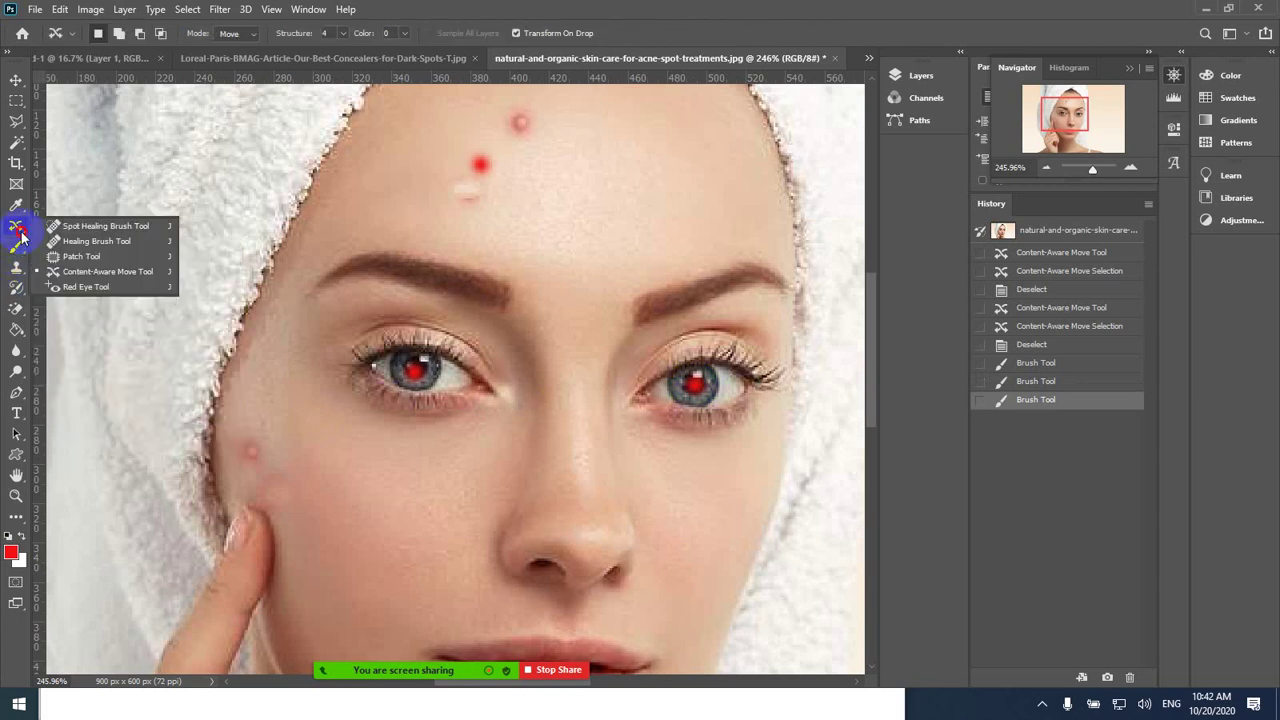
click(91, 288)
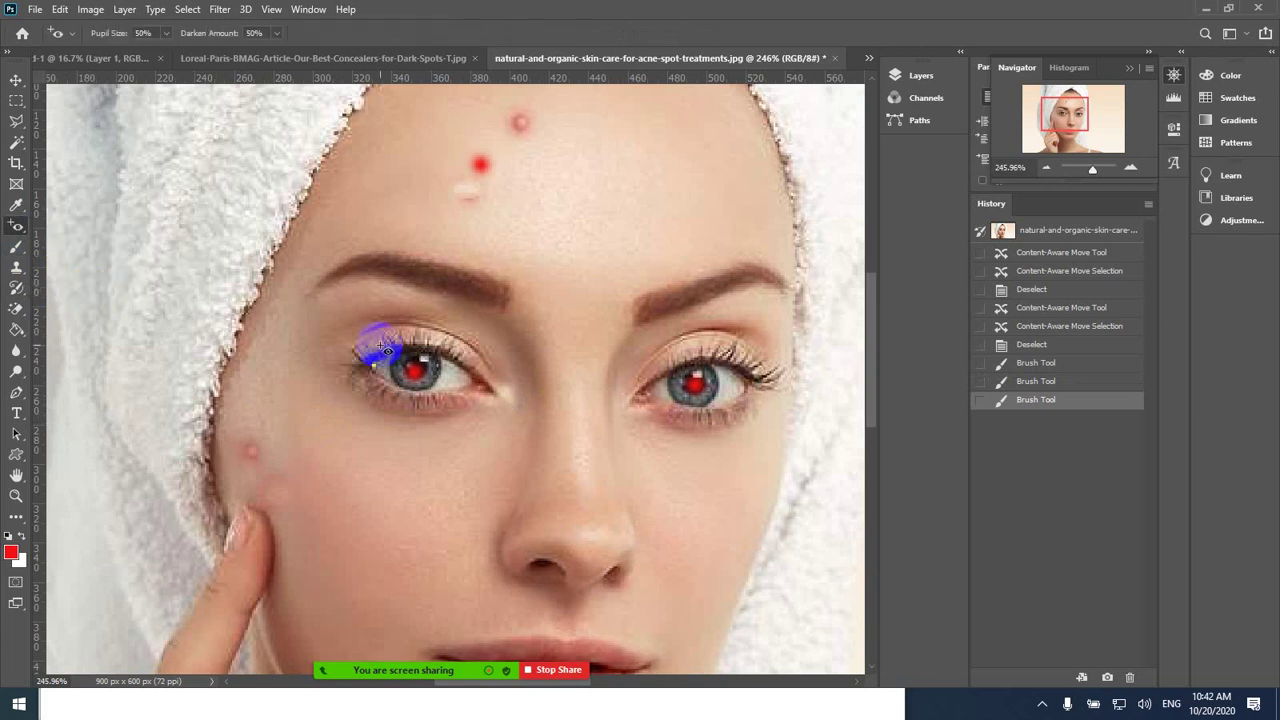
drag(370, 323, 470, 440)
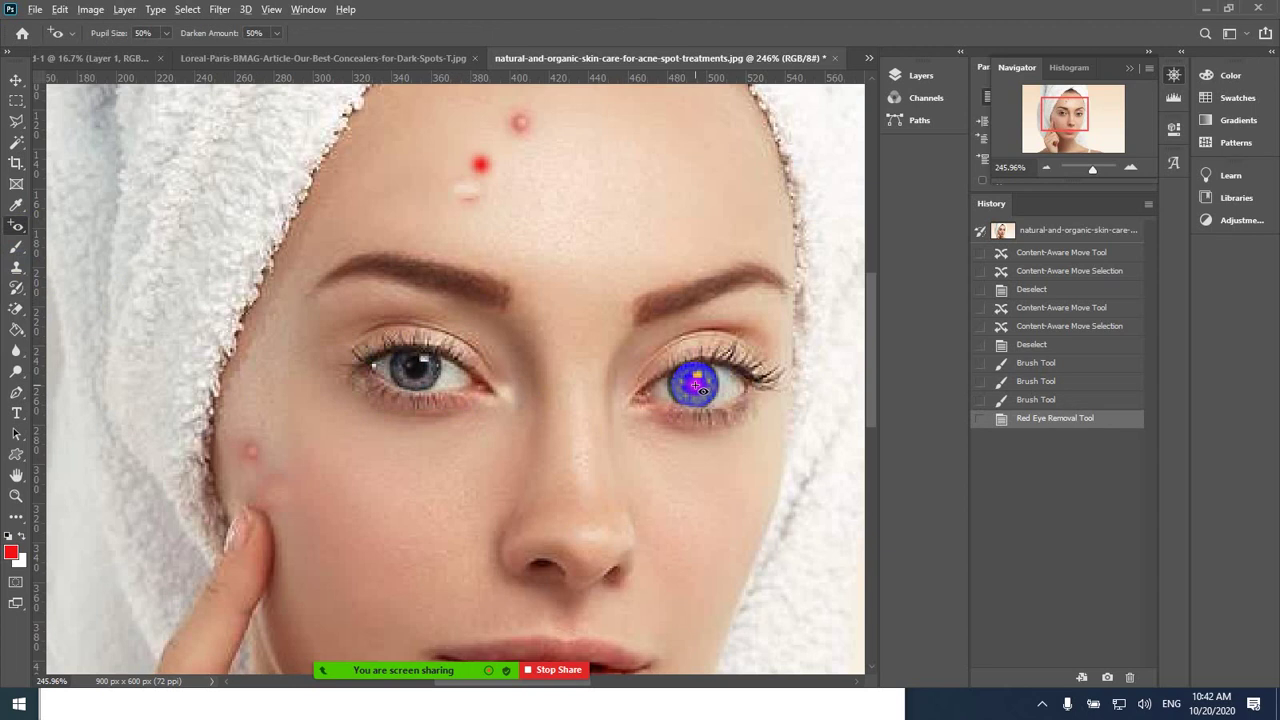
drag(695, 385, 625, 367)
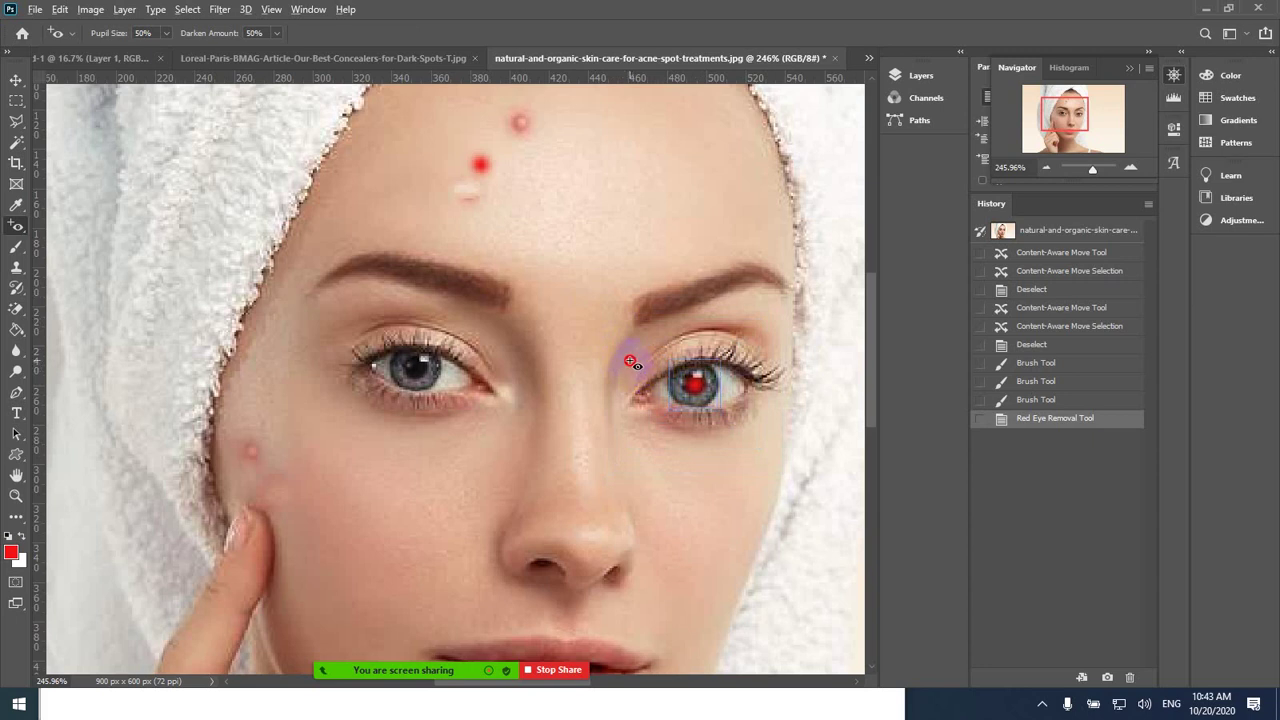
click(637, 366)
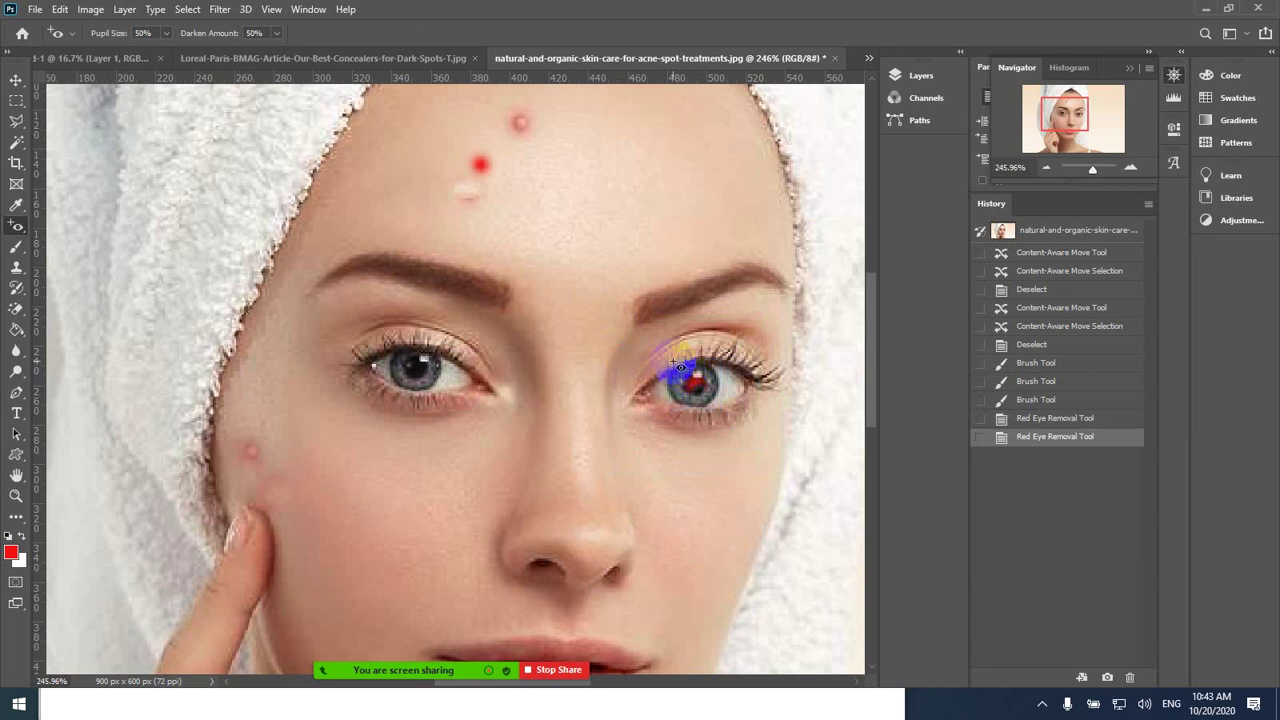
click(727, 412)
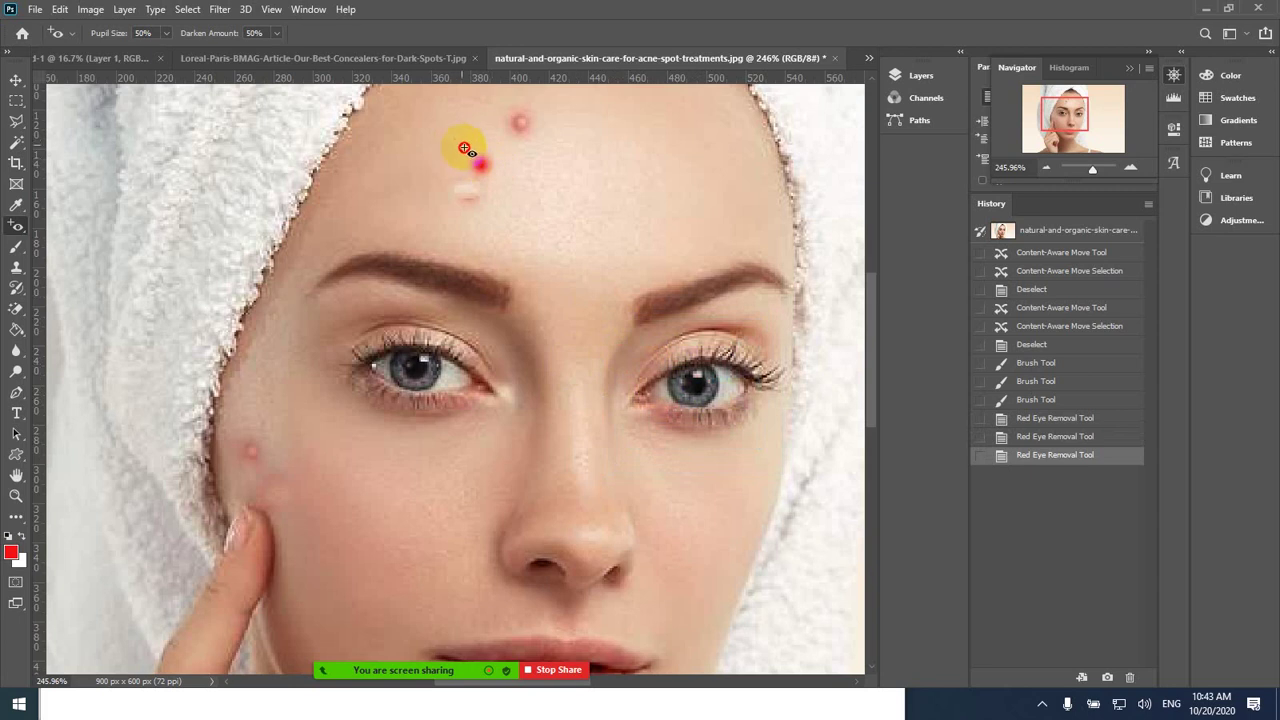
drag(449, 137, 510, 205)
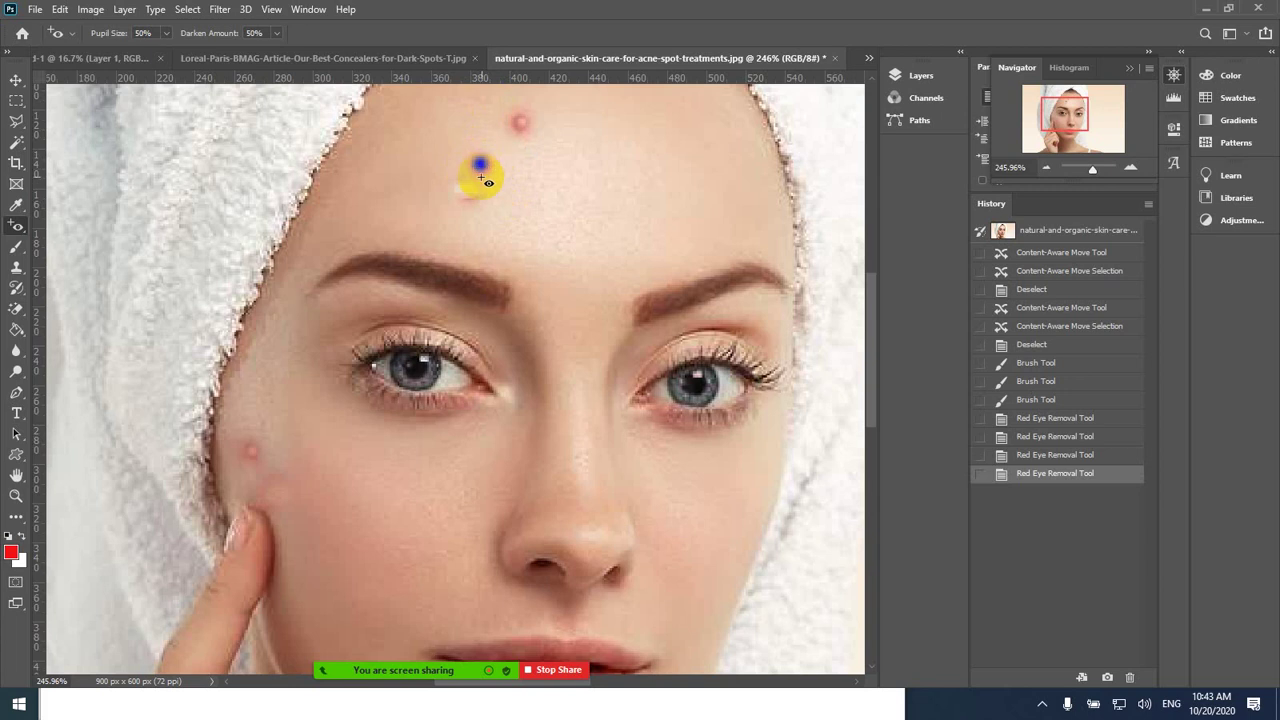
key(ctrl+z)
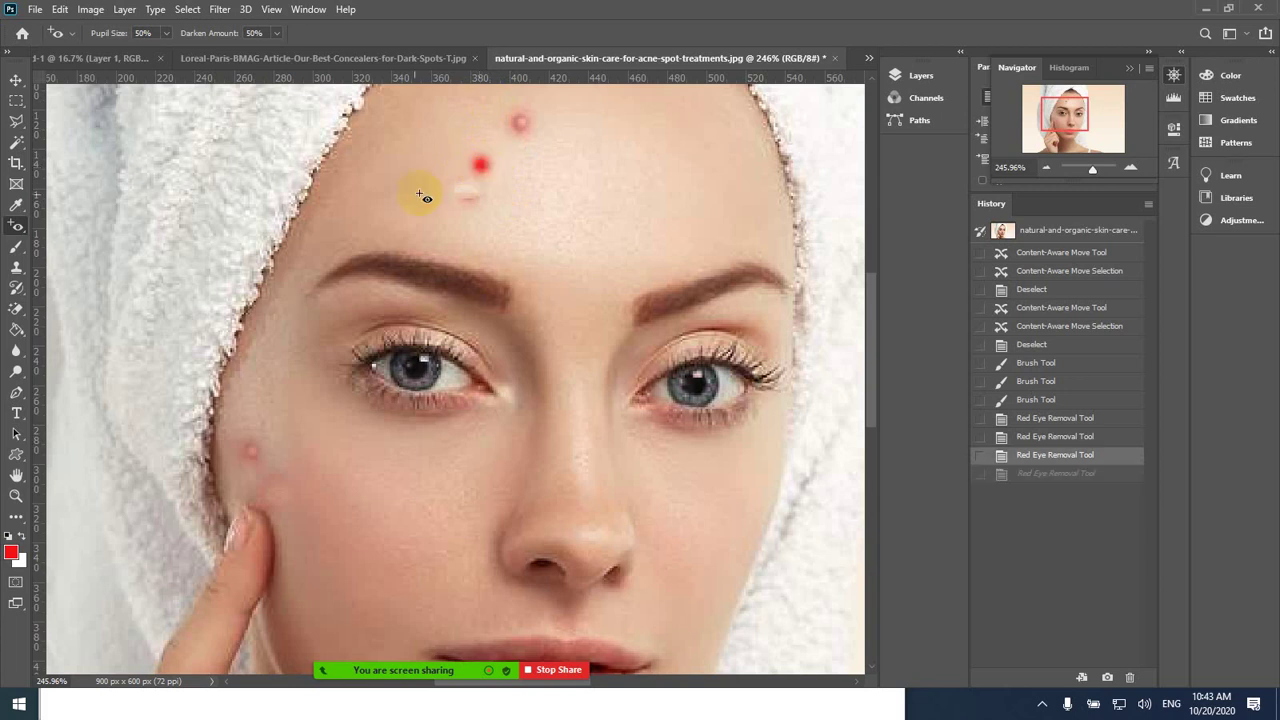
- Reselect the Red Eye Tool and take the history back to the last Brush Tool state, with both pupils painted red
right_click(16, 228)
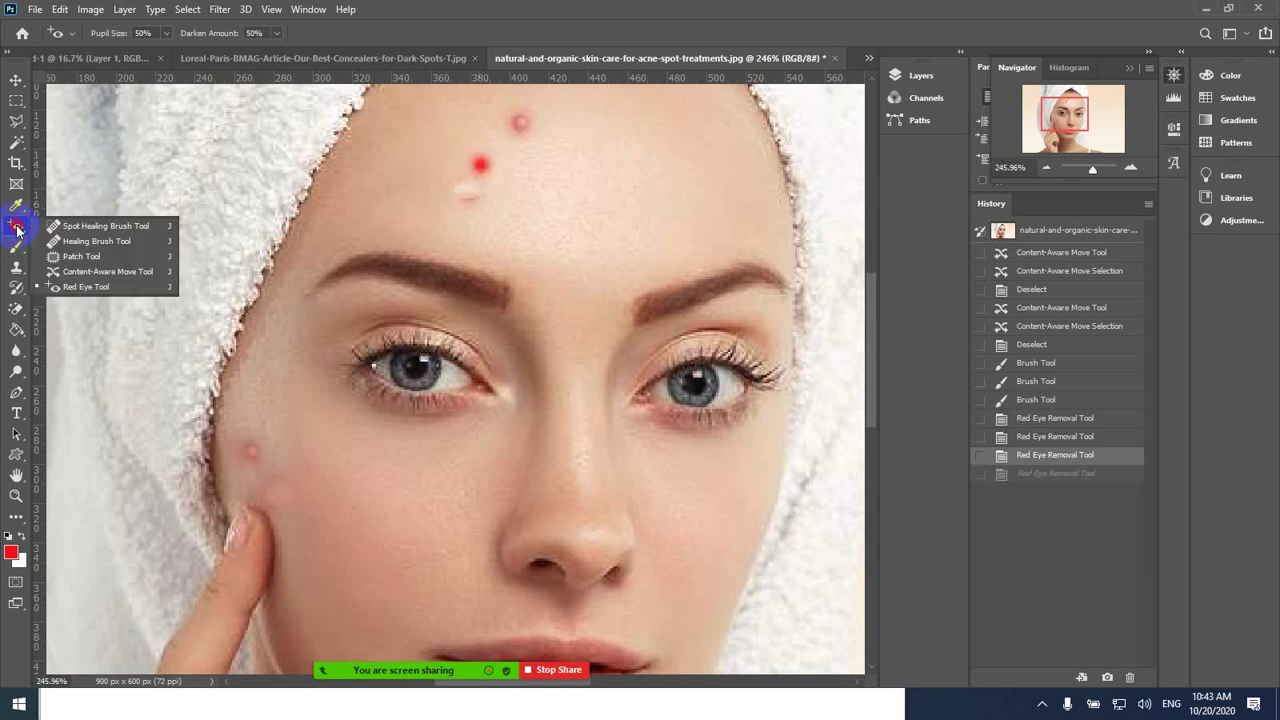
click(115, 290)
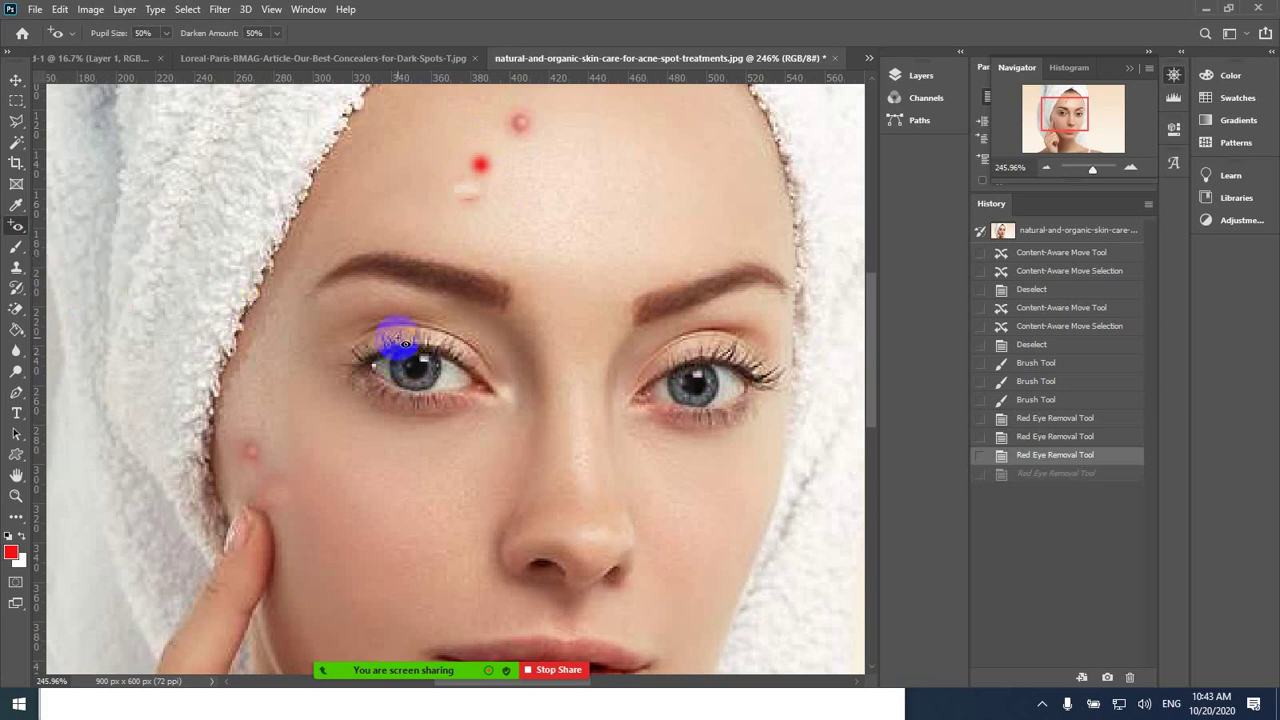
click(1004, 231)
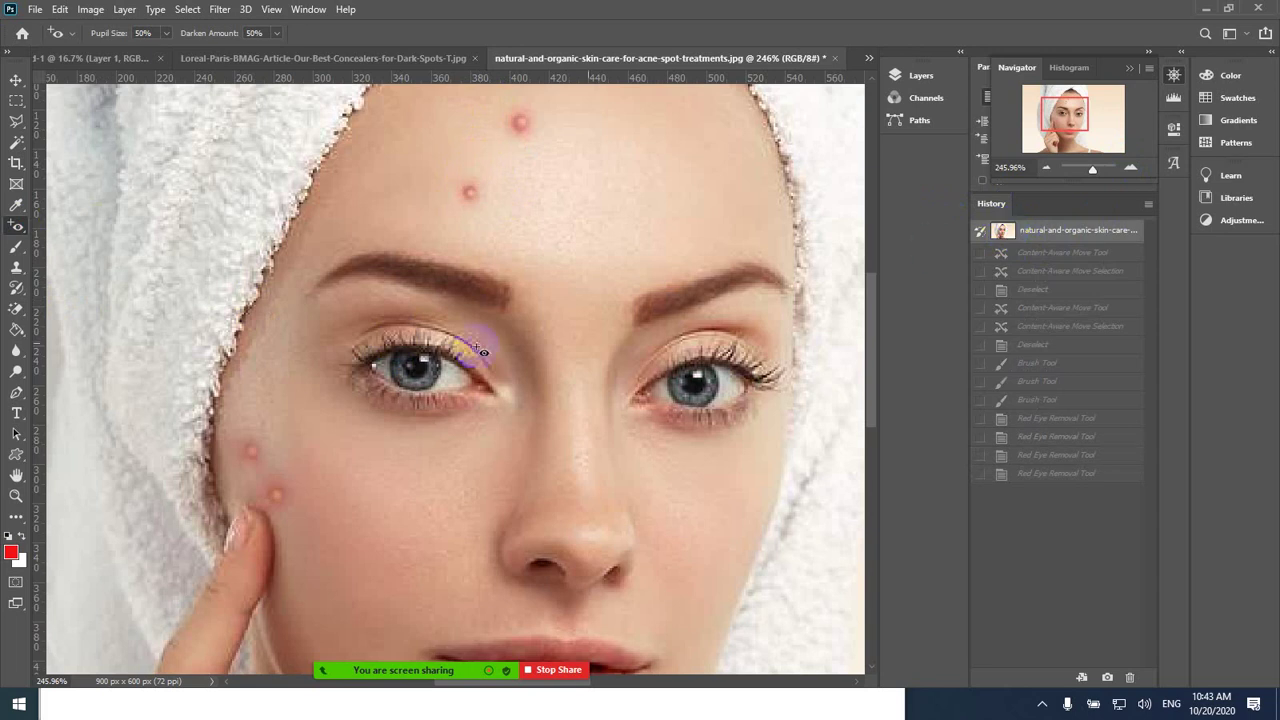
click(1008, 233)
click(1032, 363)
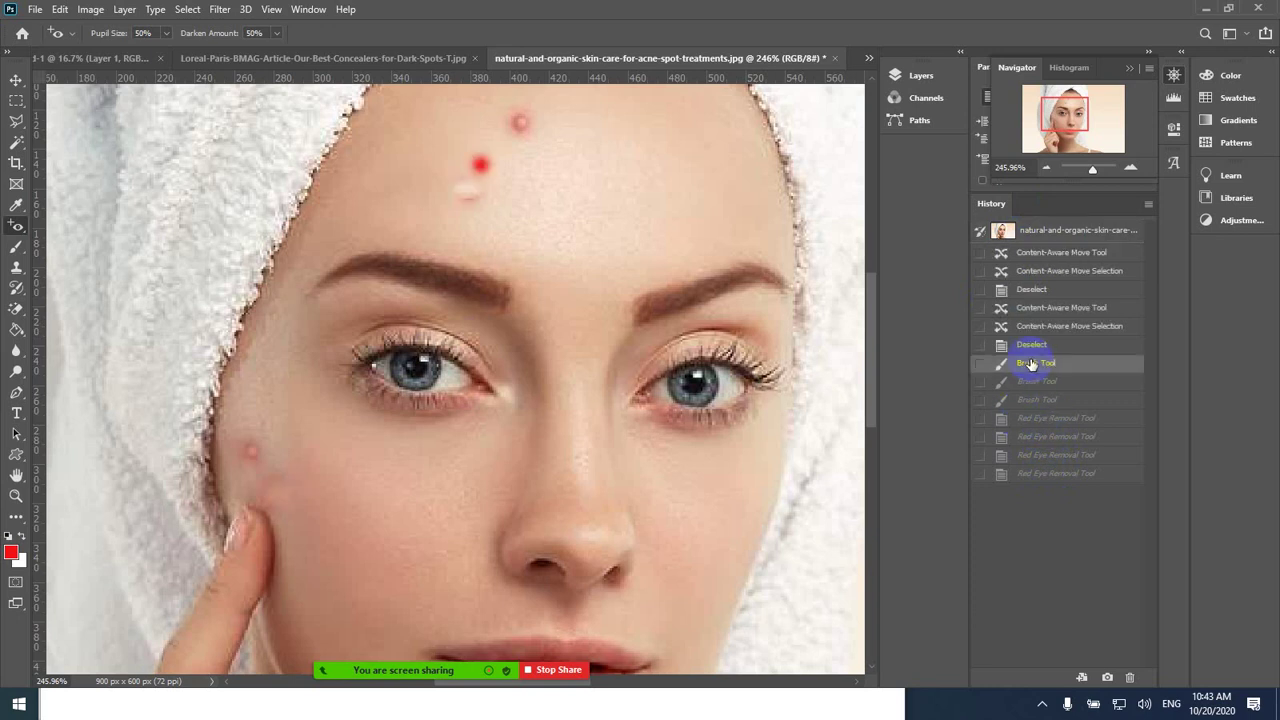
click(1033, 402)
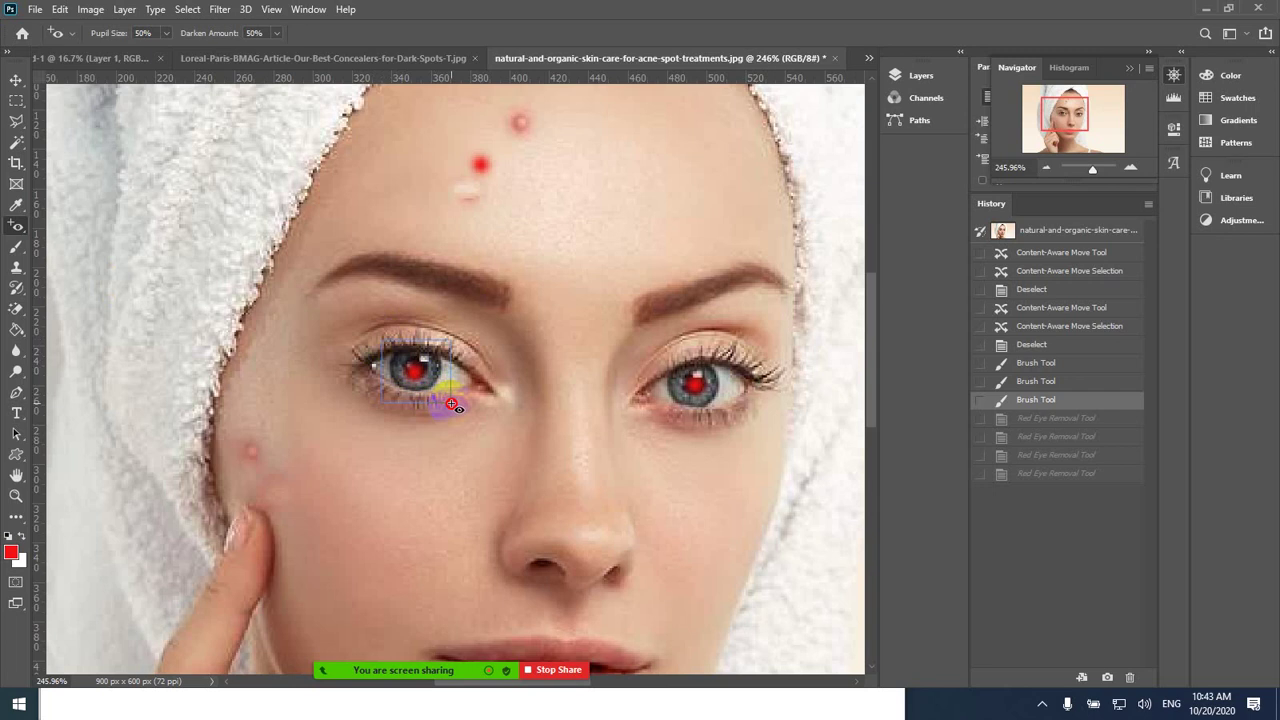
- Frame each eye with the Red Eye Tool at 50% pupil size and 50% darken amount to remove the red from both pupils
click(448, 382)
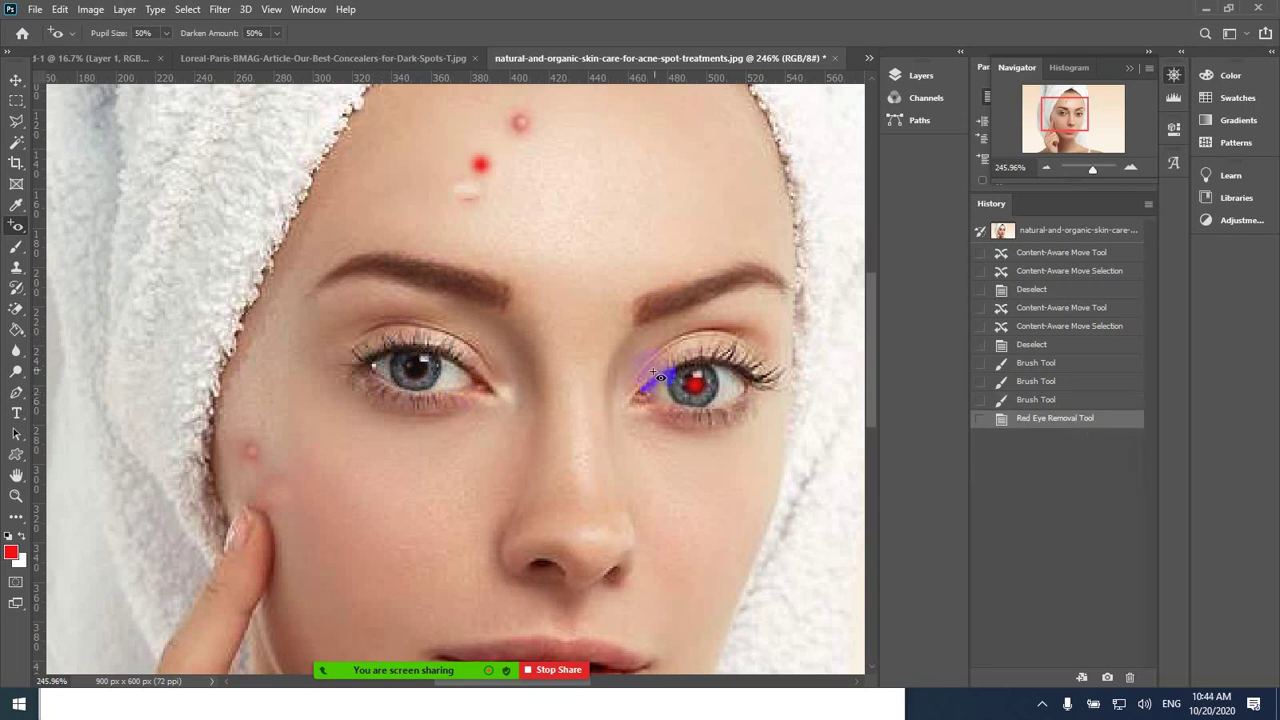
drag(678, 358, 738, 423)
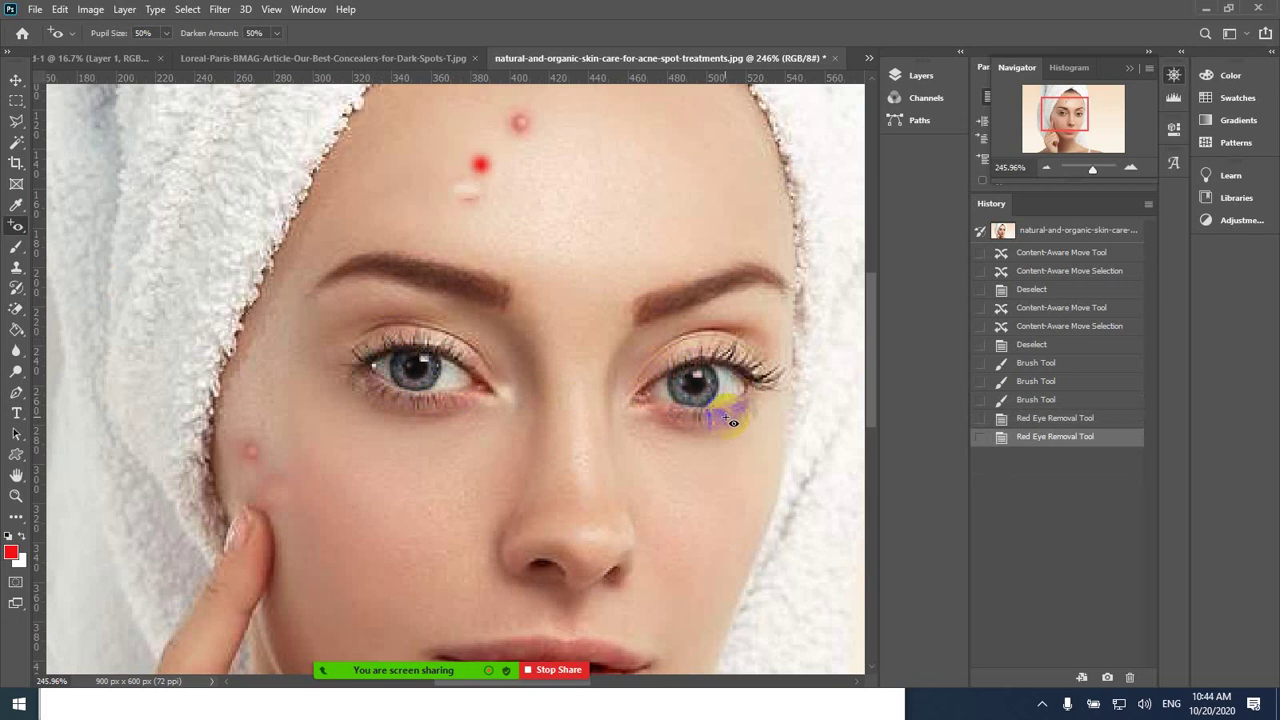
right_click(19, 230)
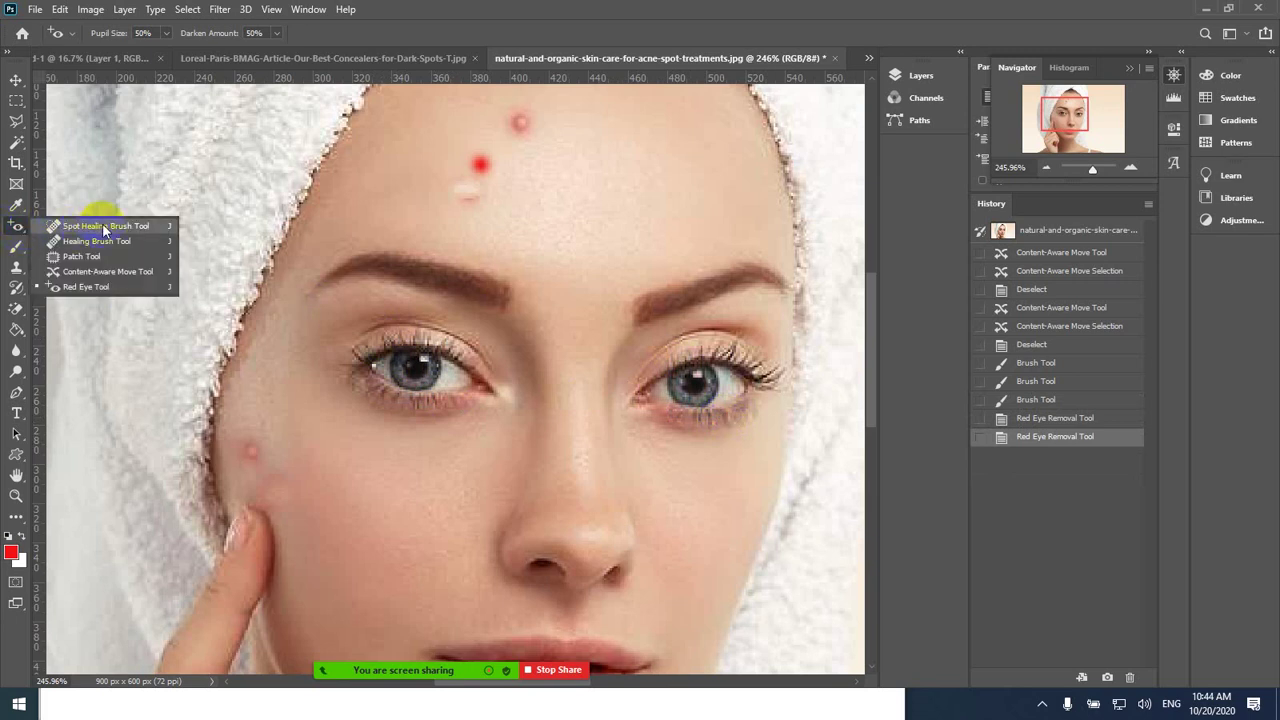
click(60, 213)
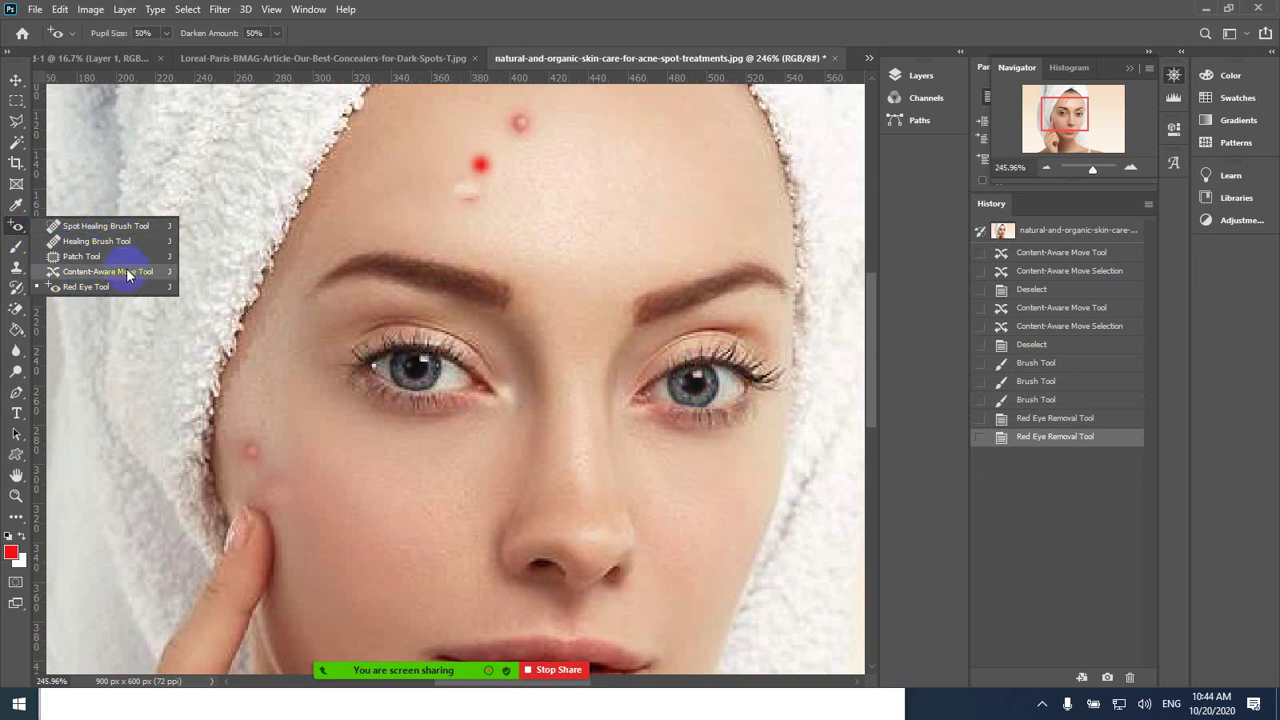
click(100, 218)
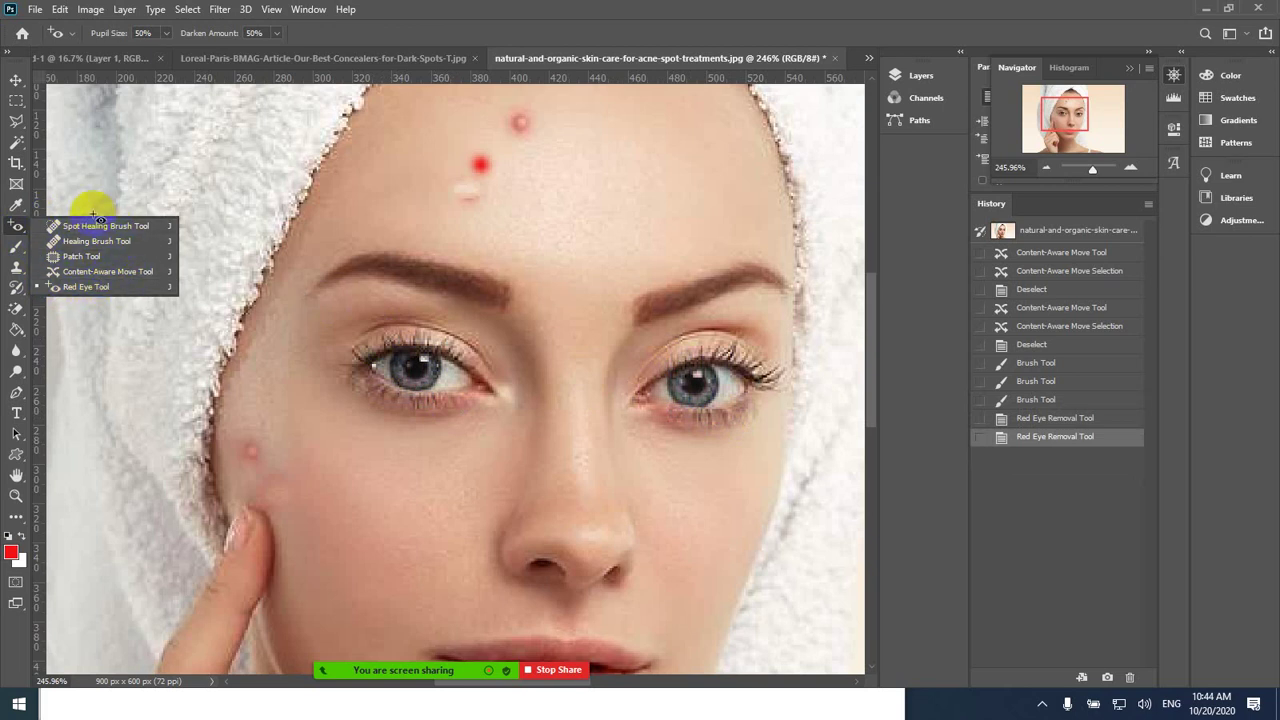
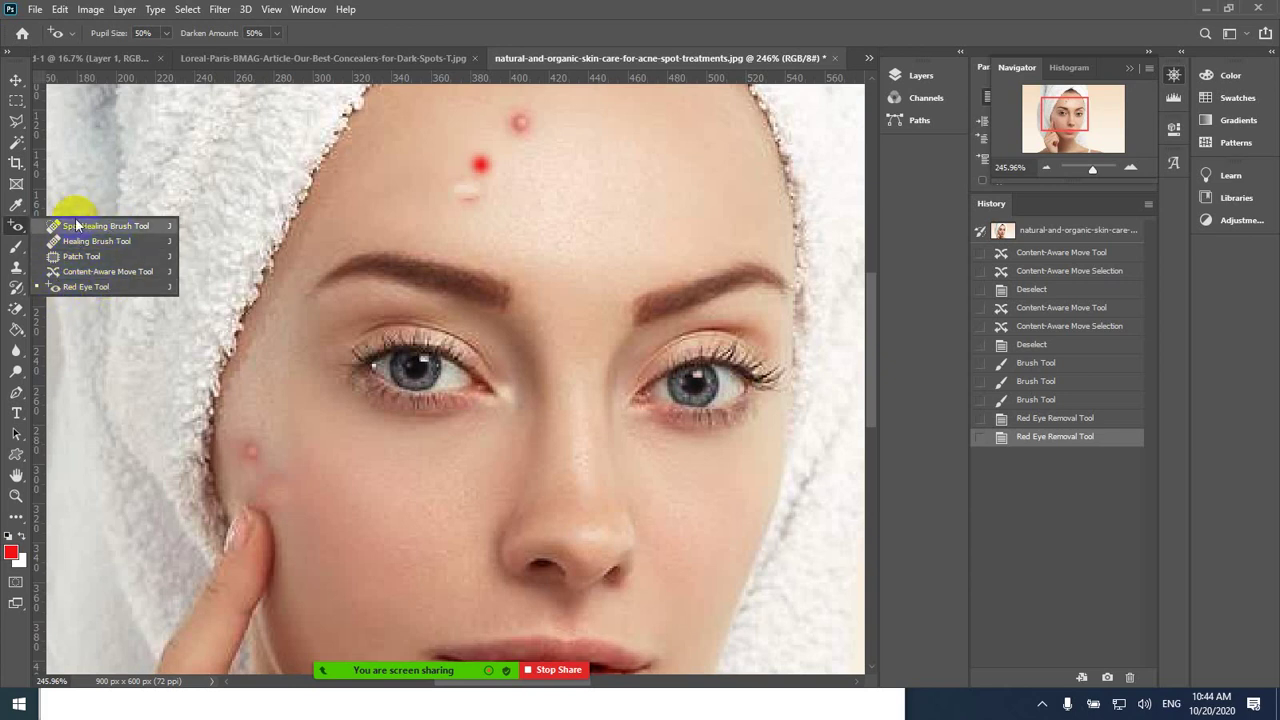
- Choose the Clone Stamp Tool from the stamp tools
click(25, 272)
right_click(26, 274)
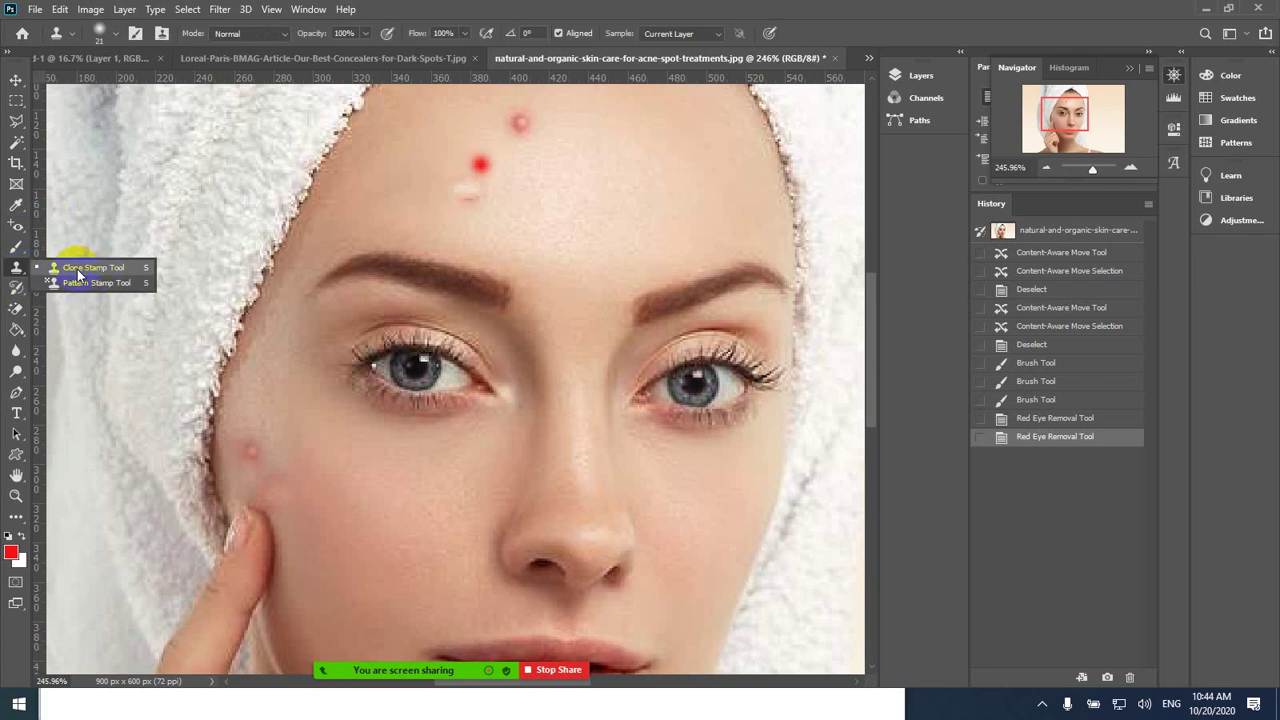
click(77, 269)
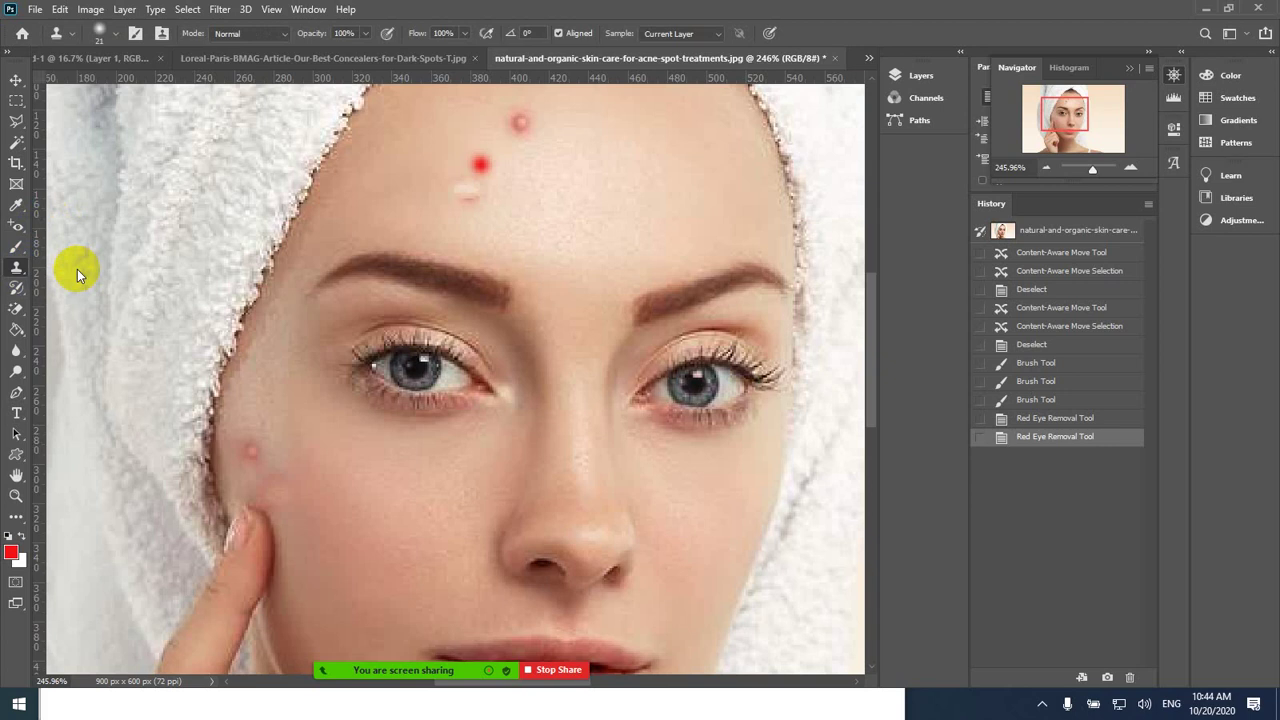
- Paint over the red dot and the upper forehead blemish with the Healing Brush Tool
click(24, 228)
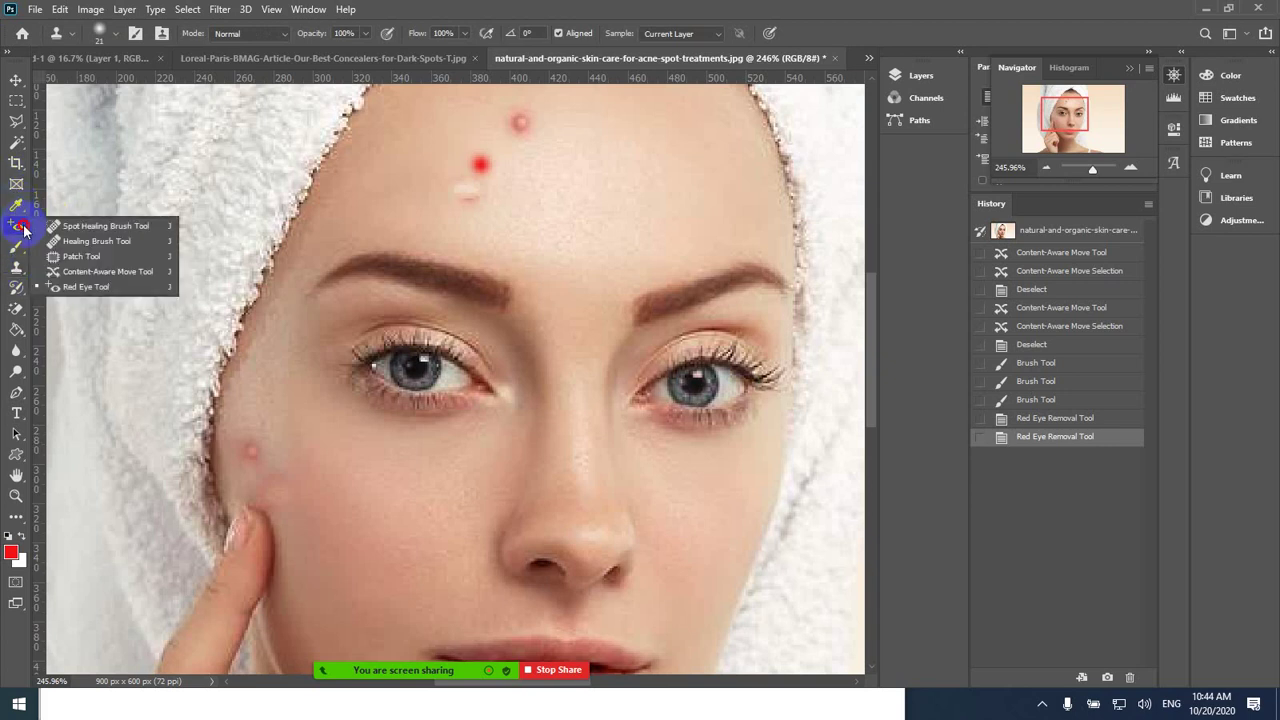
click(88, 242)
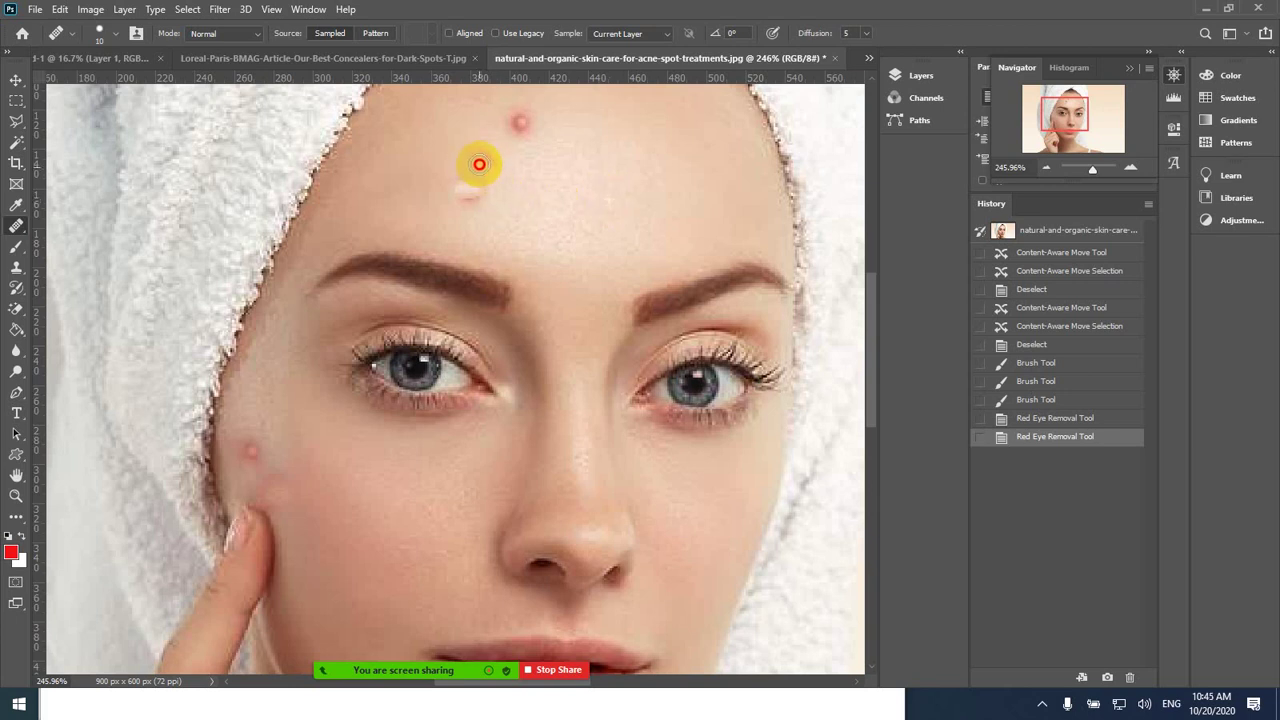
mouse_move(479, 158)
mouse_down()
mouse_move(491, 171)
mouse_move(469, 163)
mouse_move(496, 143)
mouse_up()
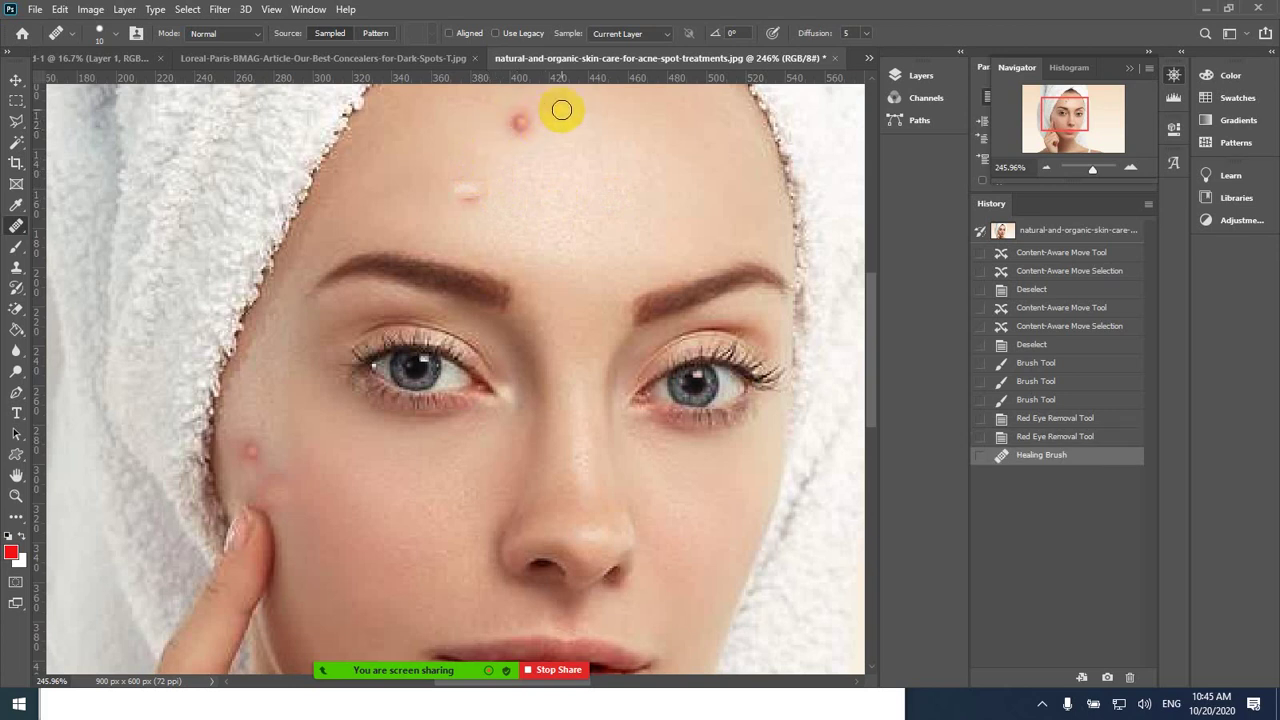
drag(522, 124, 516, 132)
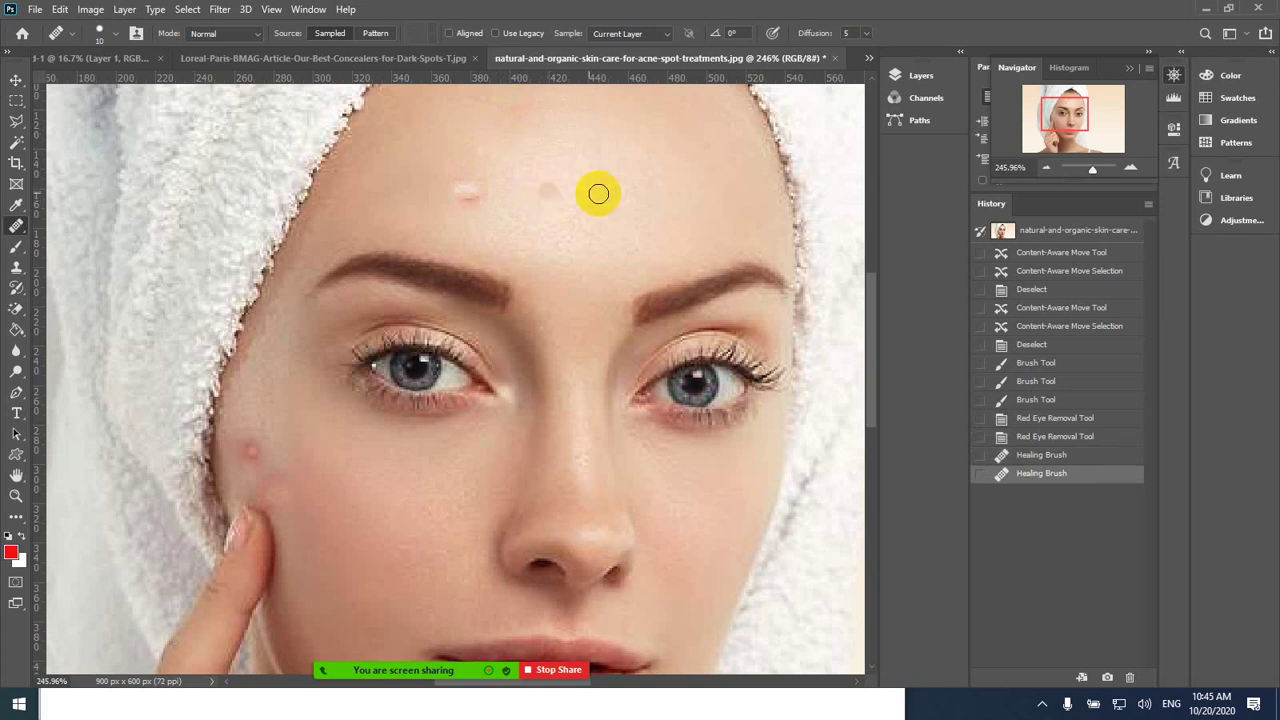
- Return the photo to its original history state and dab the clean forehead skin once with the Clone Stamp Tool
click(1040, 237)
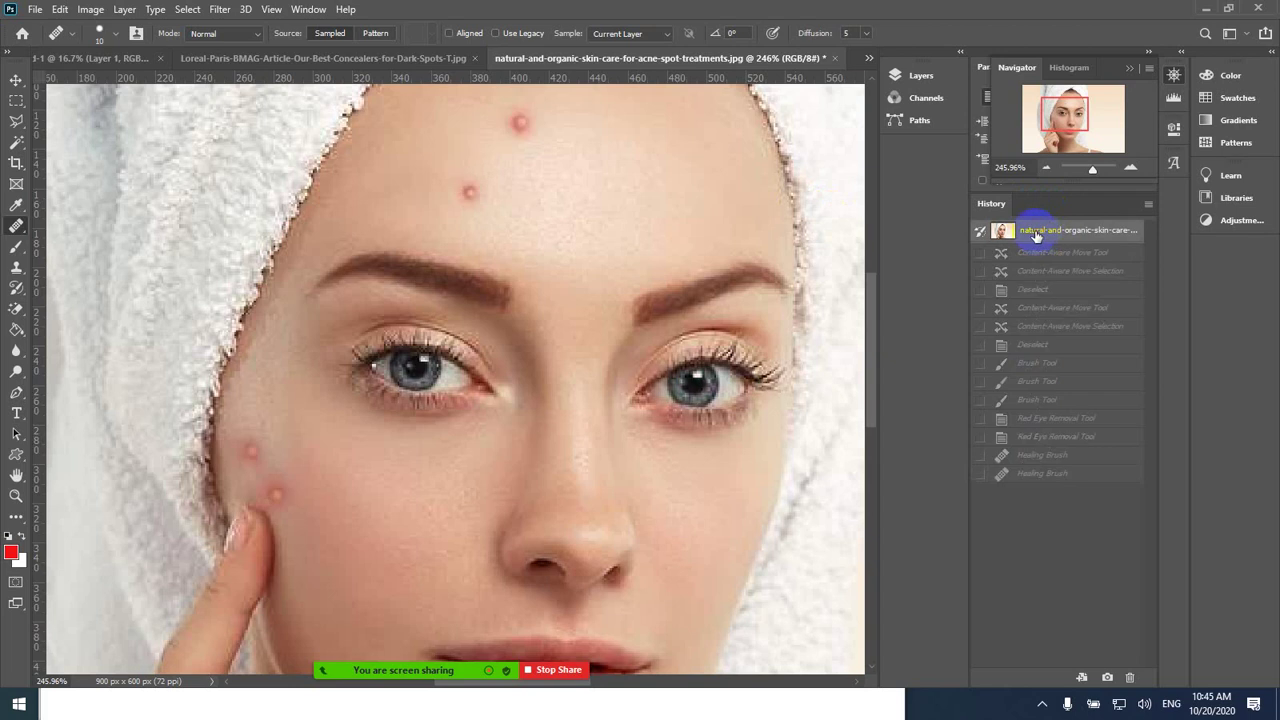
click(17, 274)
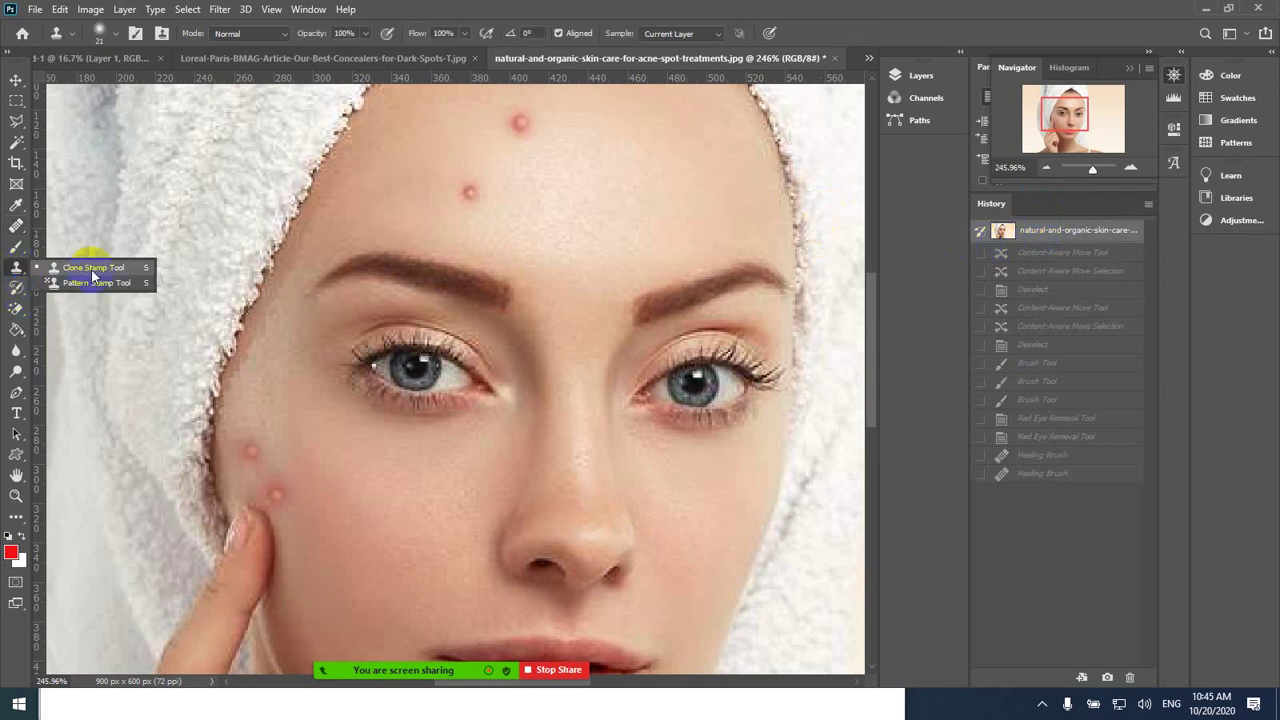
click(90, 268)
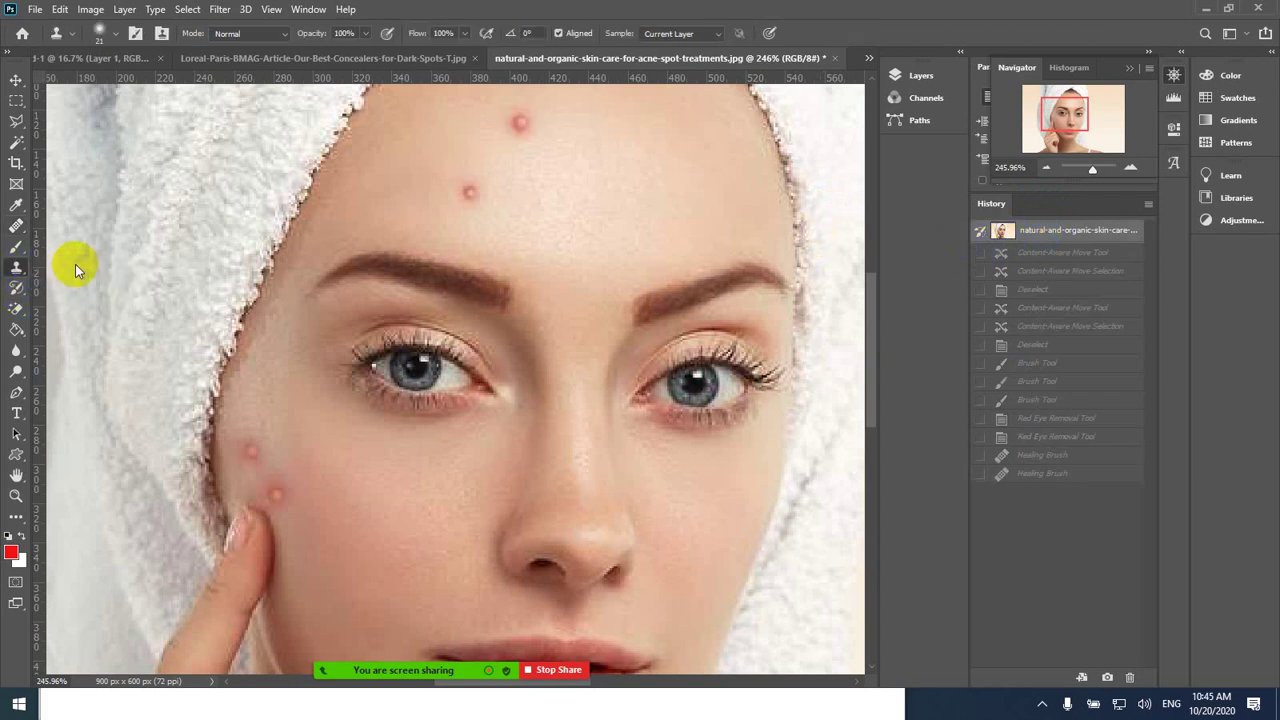
click(599, 182)
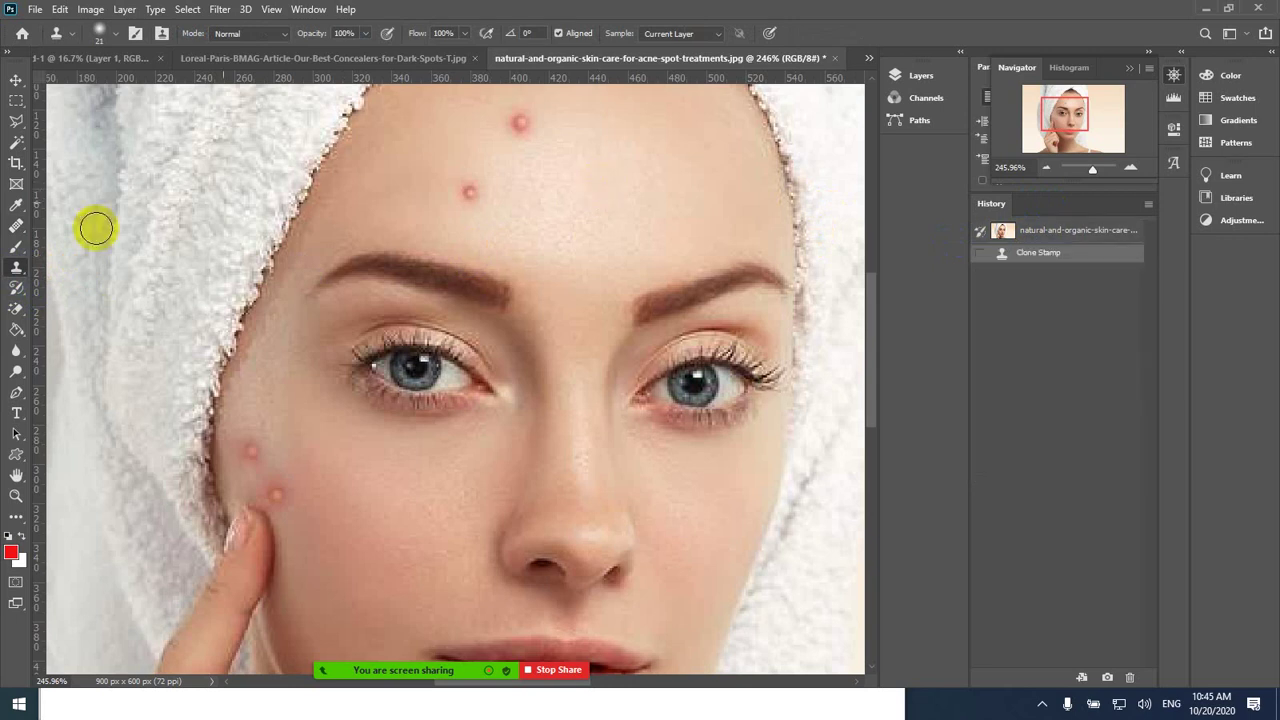
- Reselect the Clone Stamp Tool, switch to the Healing Brush Tool and dab the clean forehead skin once for comparison
right_click(24, 272)
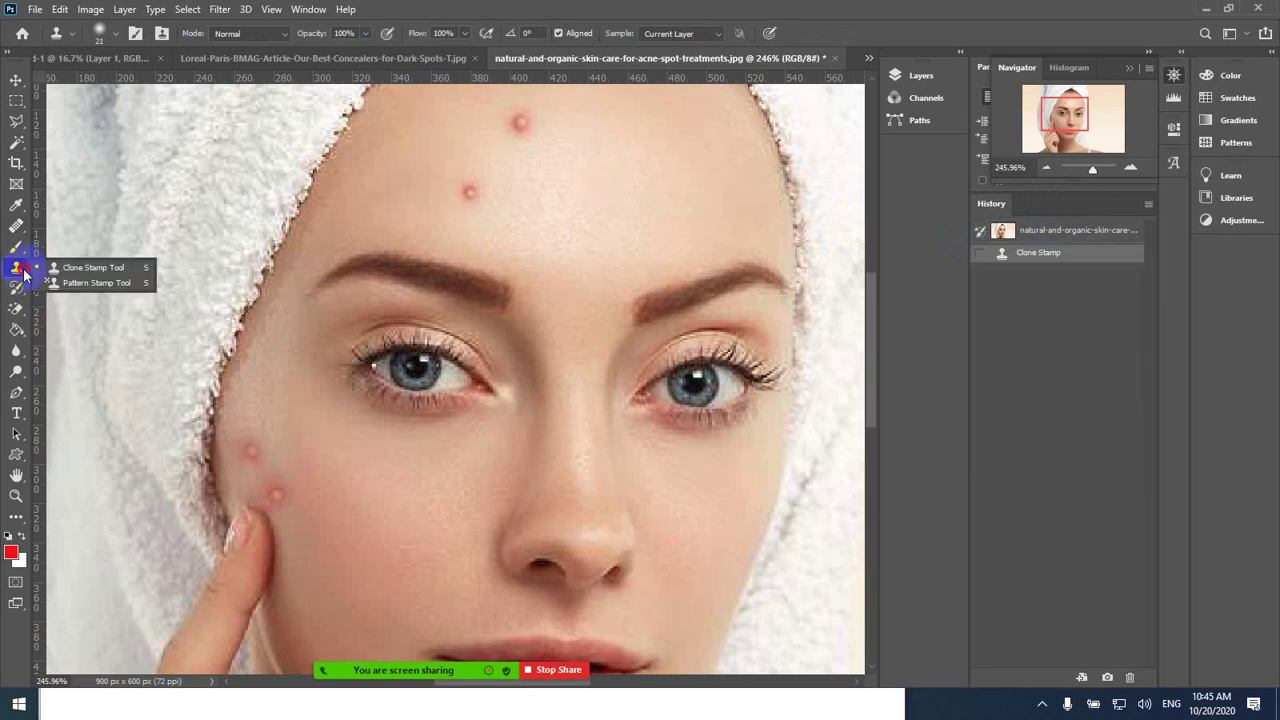
click(82, 270)
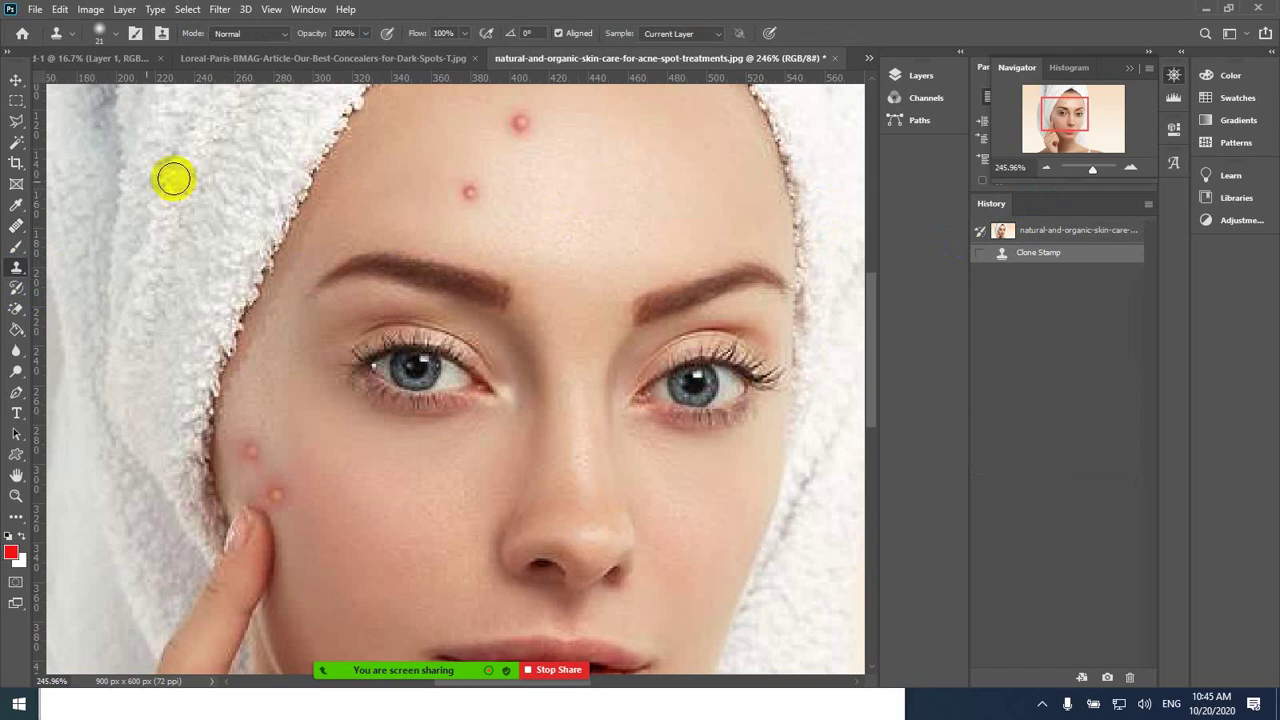
click(22, 228)
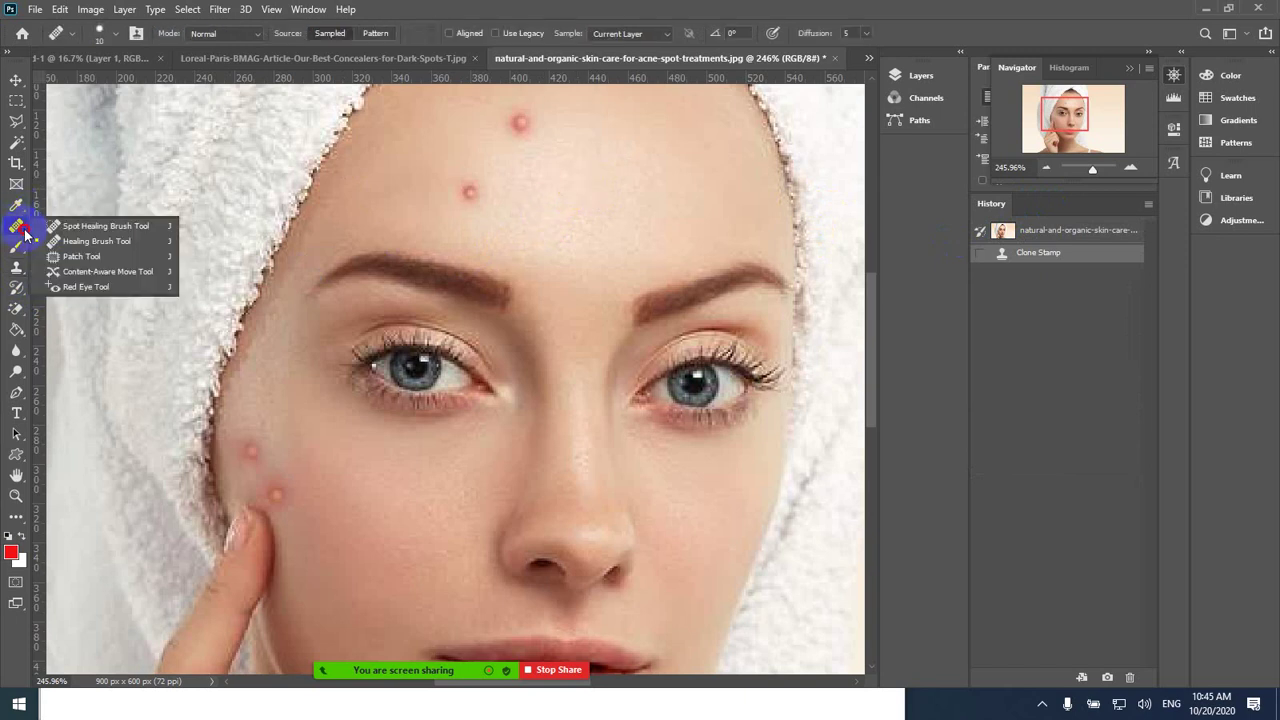
click(96, 241)
click(652, 197)
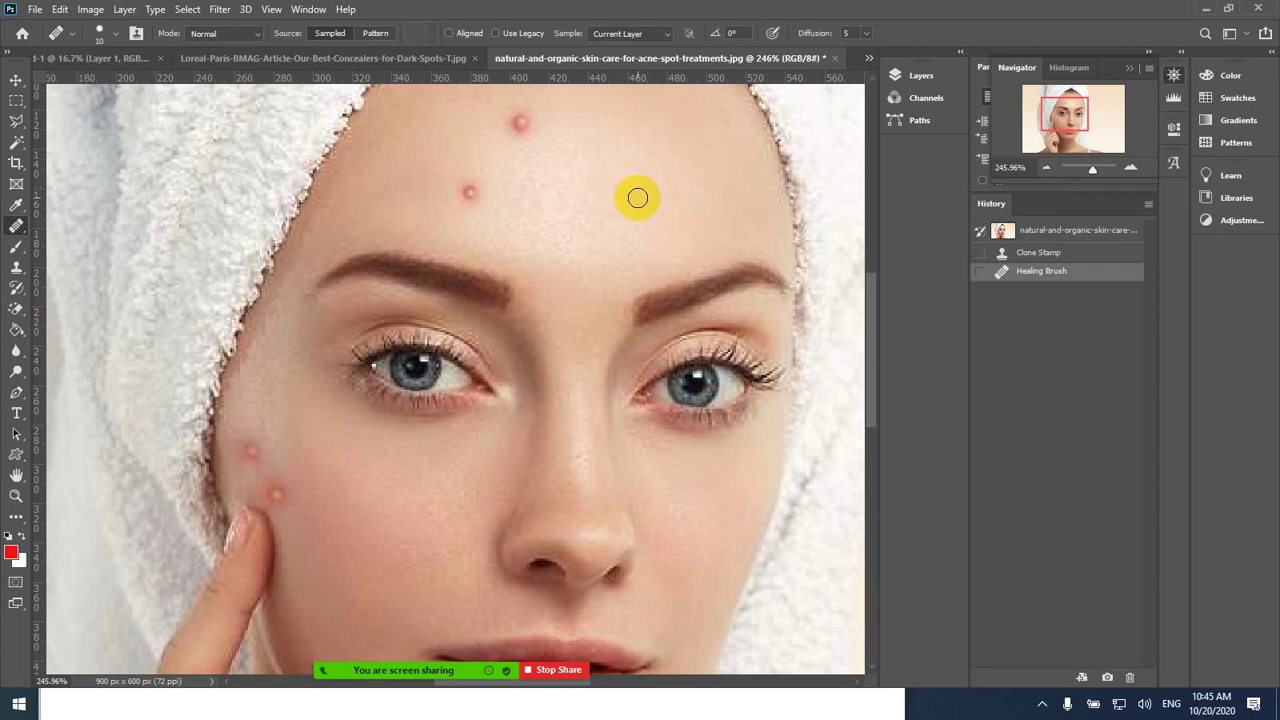
- Sample the eye above the pointing finger with the Clone Stamp Tool, paint a copy of it on the lower forehead and undo it
click(18, 270)
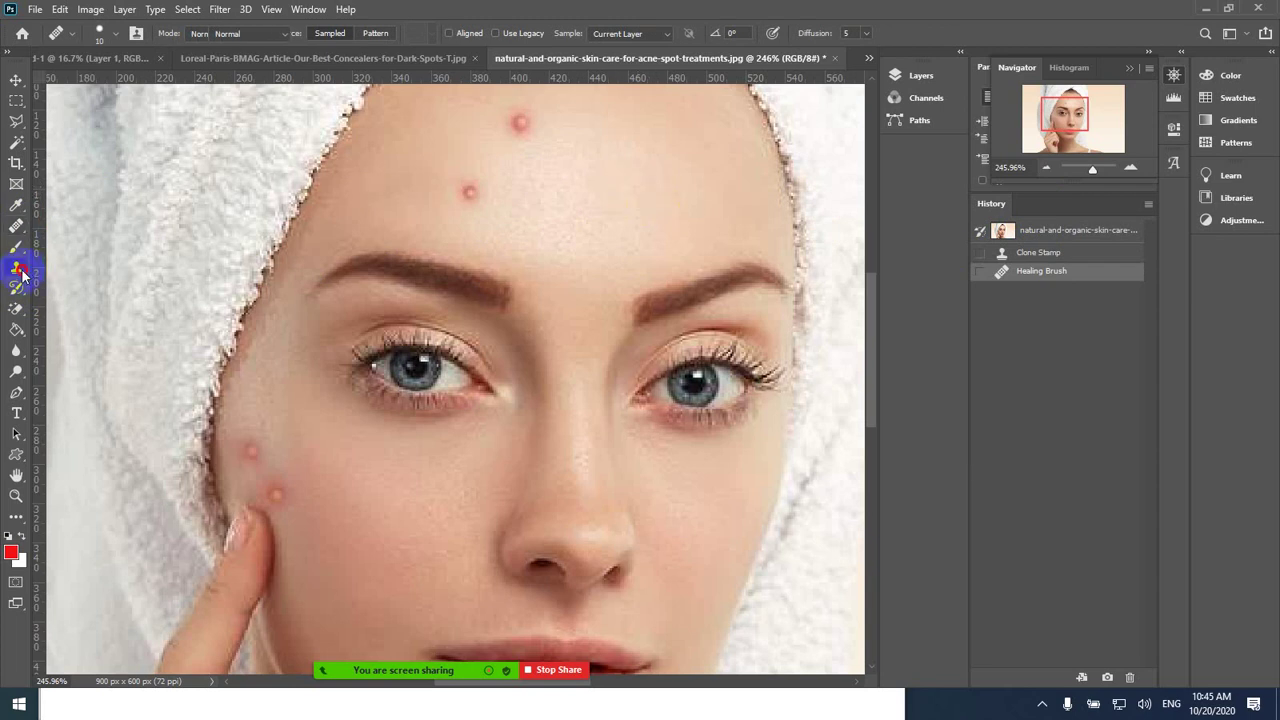
drag(18, 270, 84, 278)
alt+click(400, 370)
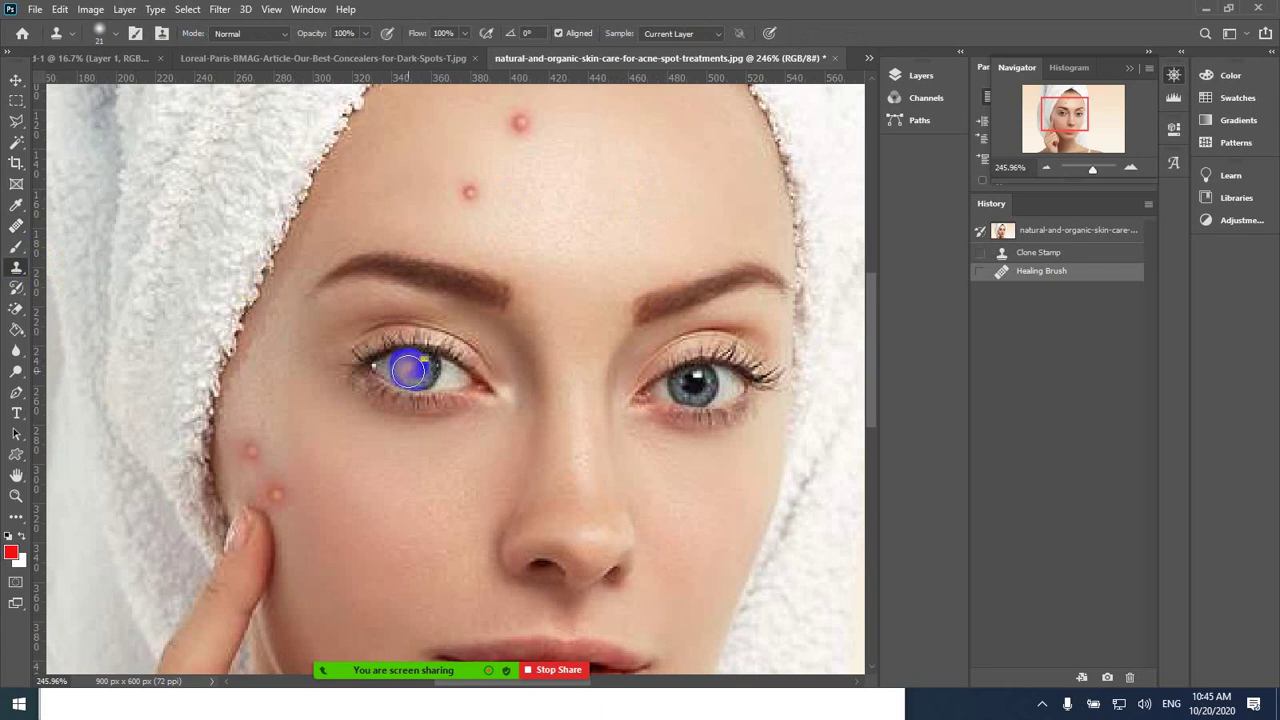
mouse_move(408, 370)
mouse_down()
mouse_move(497, 338)
mouse_move(568, 273)
mouse_move(597, 266)
mouse_move(605, 239)
mouse_move(578, 257)
mouse_move(600, 235)
mouse_move(599, 255)
mouse_move(566, 222)
mouse_up()
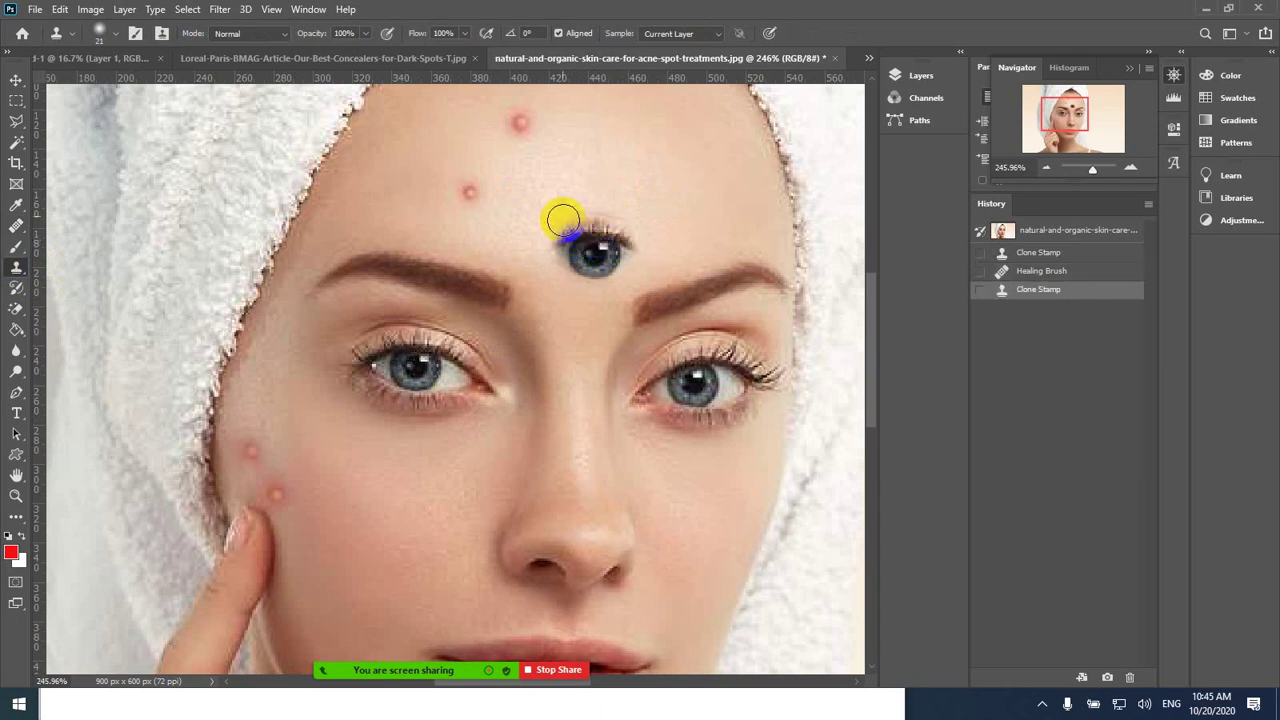
key(ctrl+z)
- Sample clean skin with the Clone Stamp Tool and cover the two forehead blemishes and the two blemishes beside the fingertip
click(561, 159)
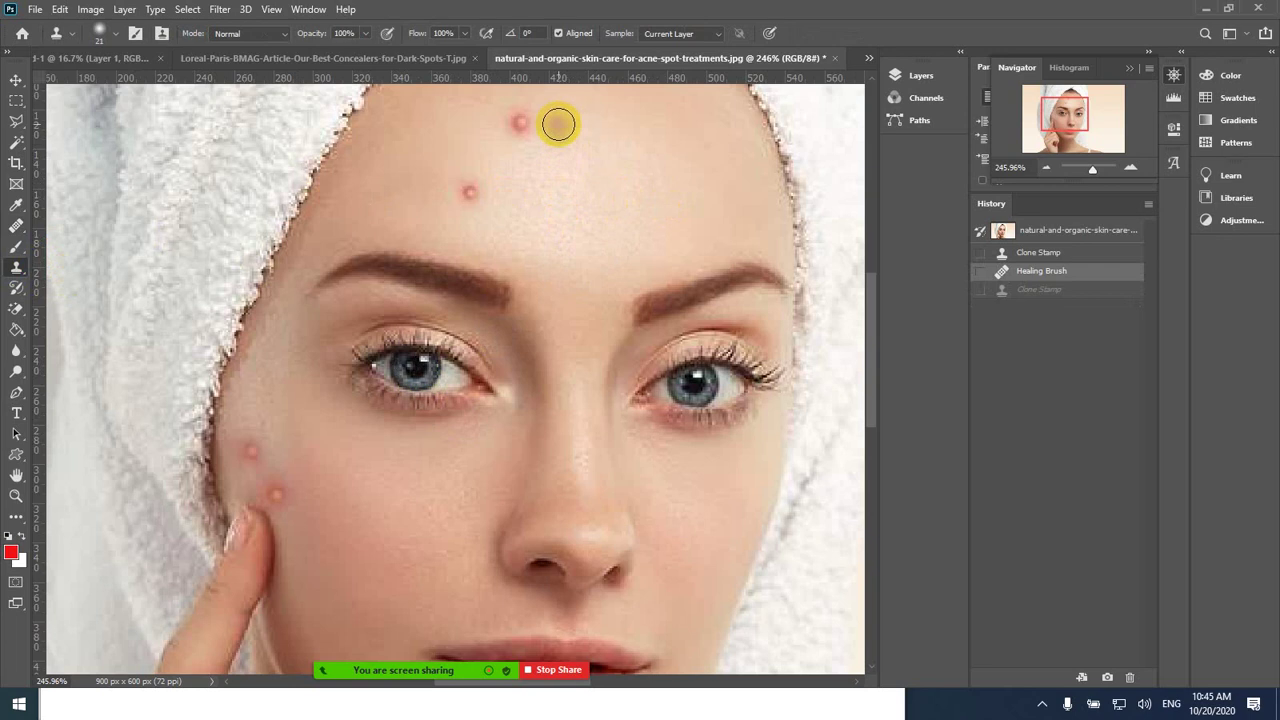
click(557, 130)
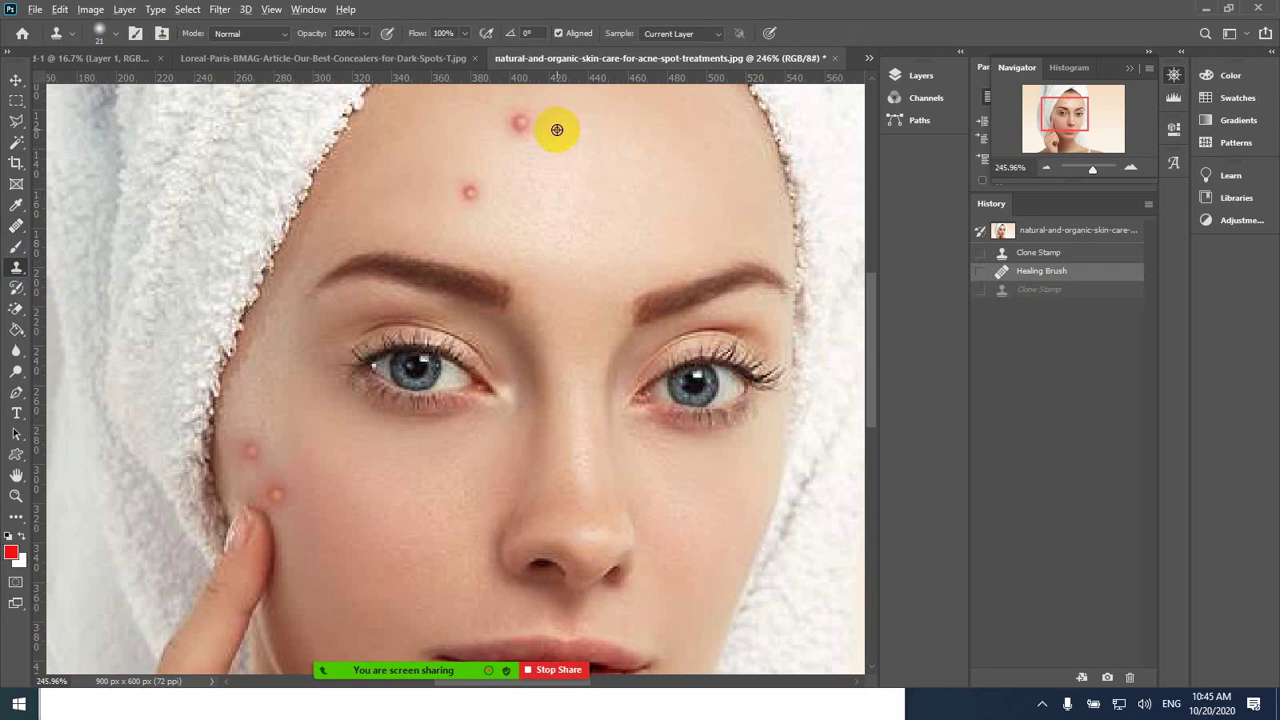
click(521, 123)
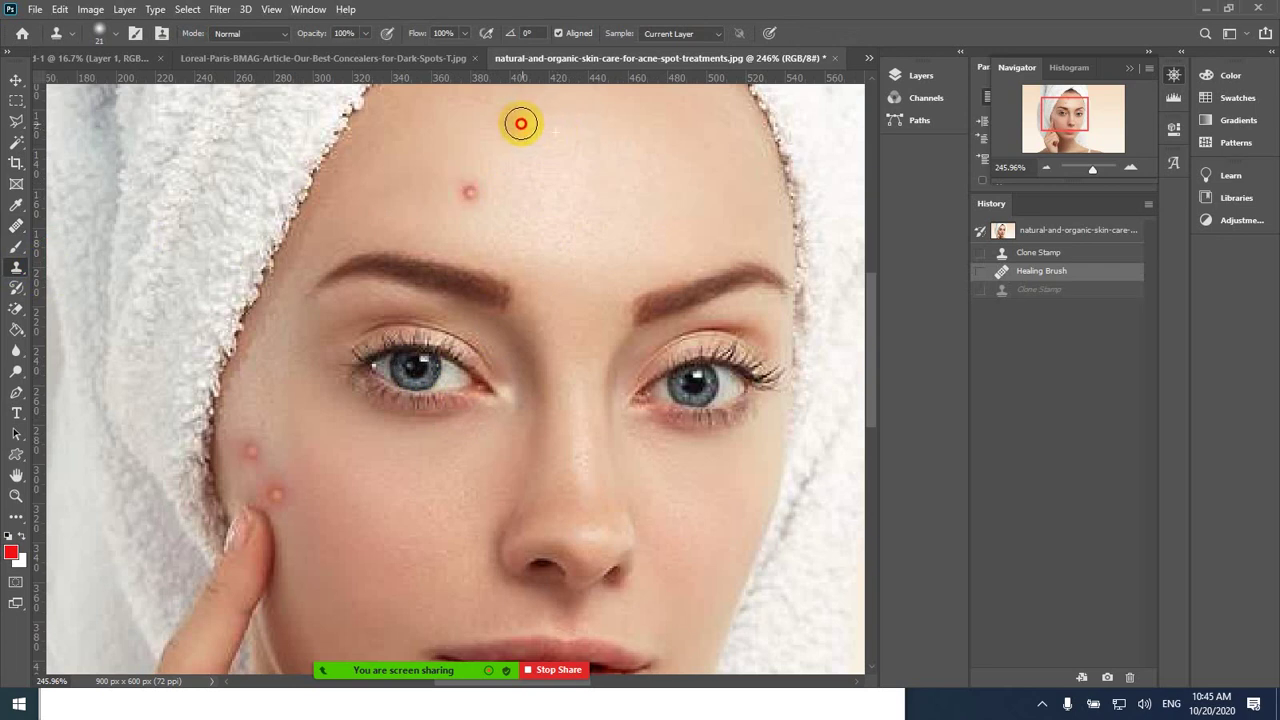
drag(521, 123, 523, 126)
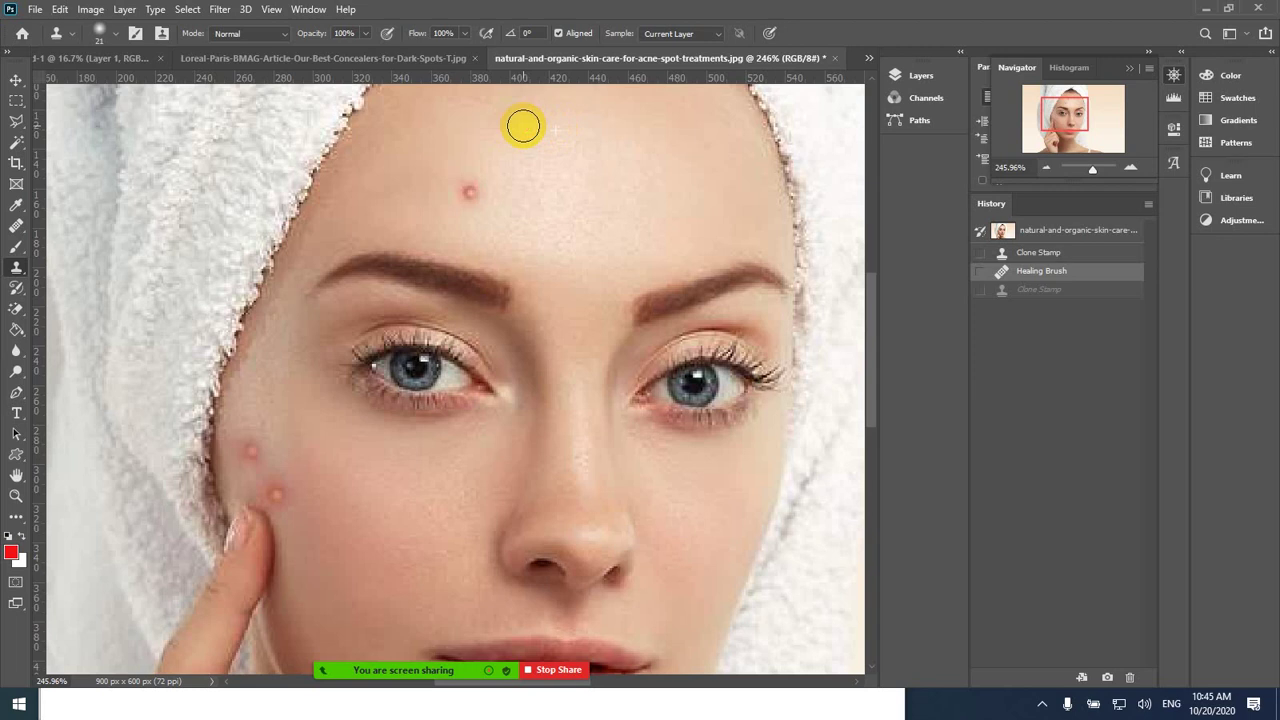
click(469, 187)
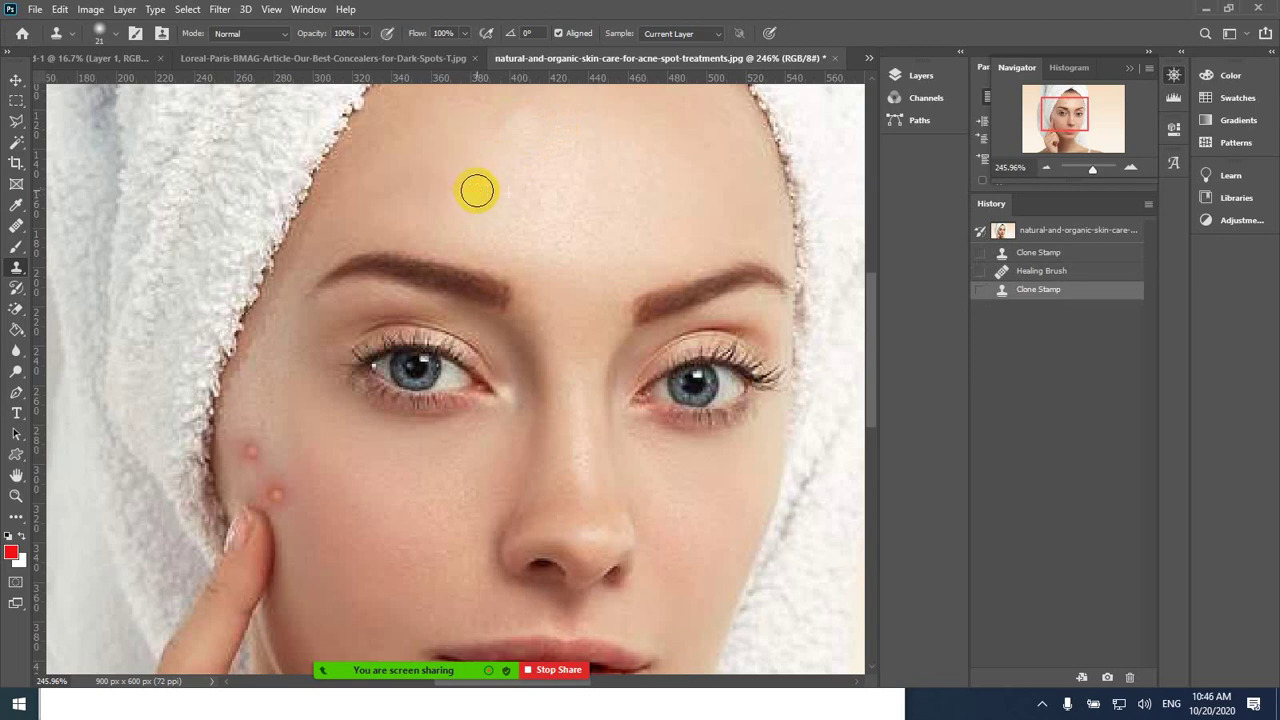
drag(477, 190, 478, 191)
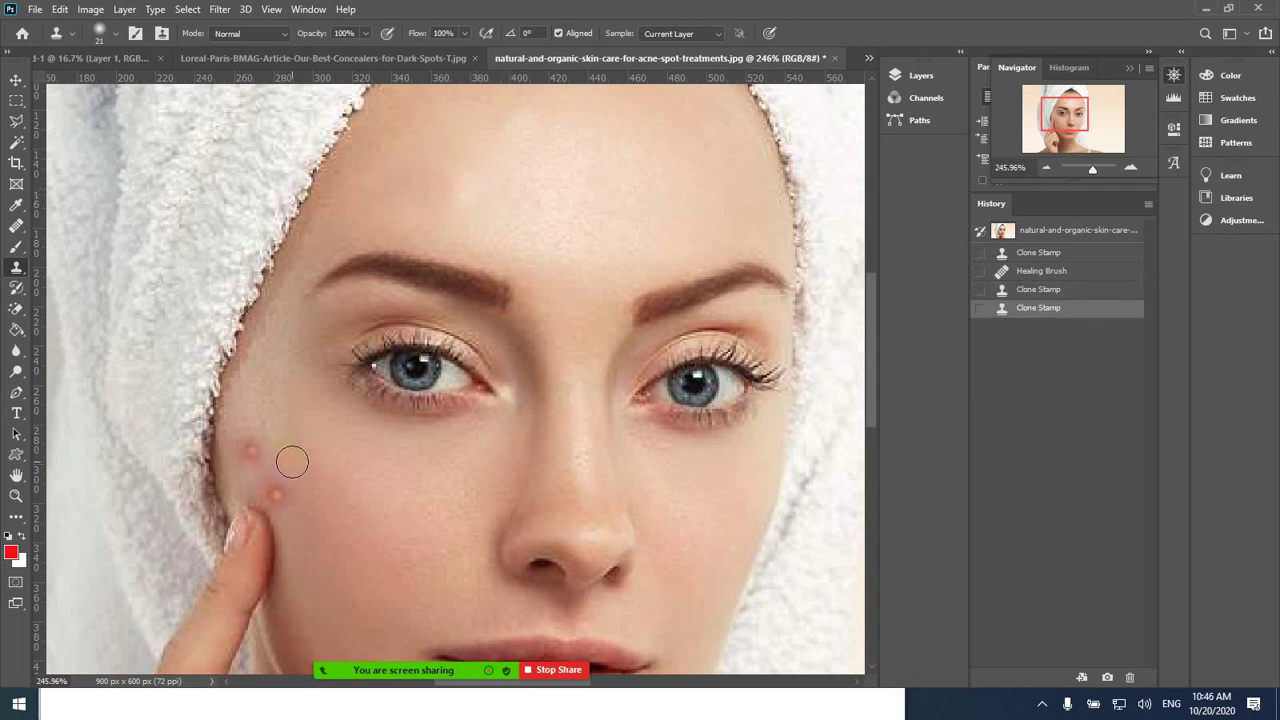
mouse_move(251, 449)
mouse_down()
mouse_move(277, 466)
mouse_move(282, 492)
mouse_up()
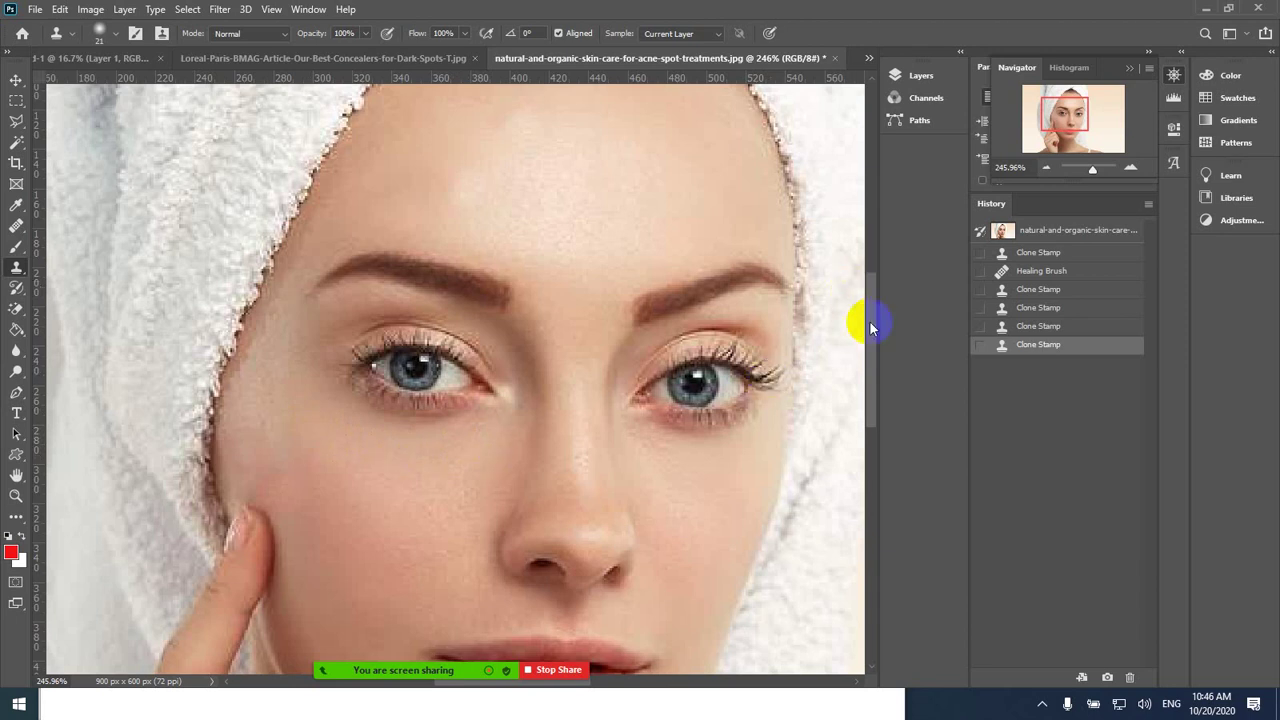
drag(870, 328, 870, 374)
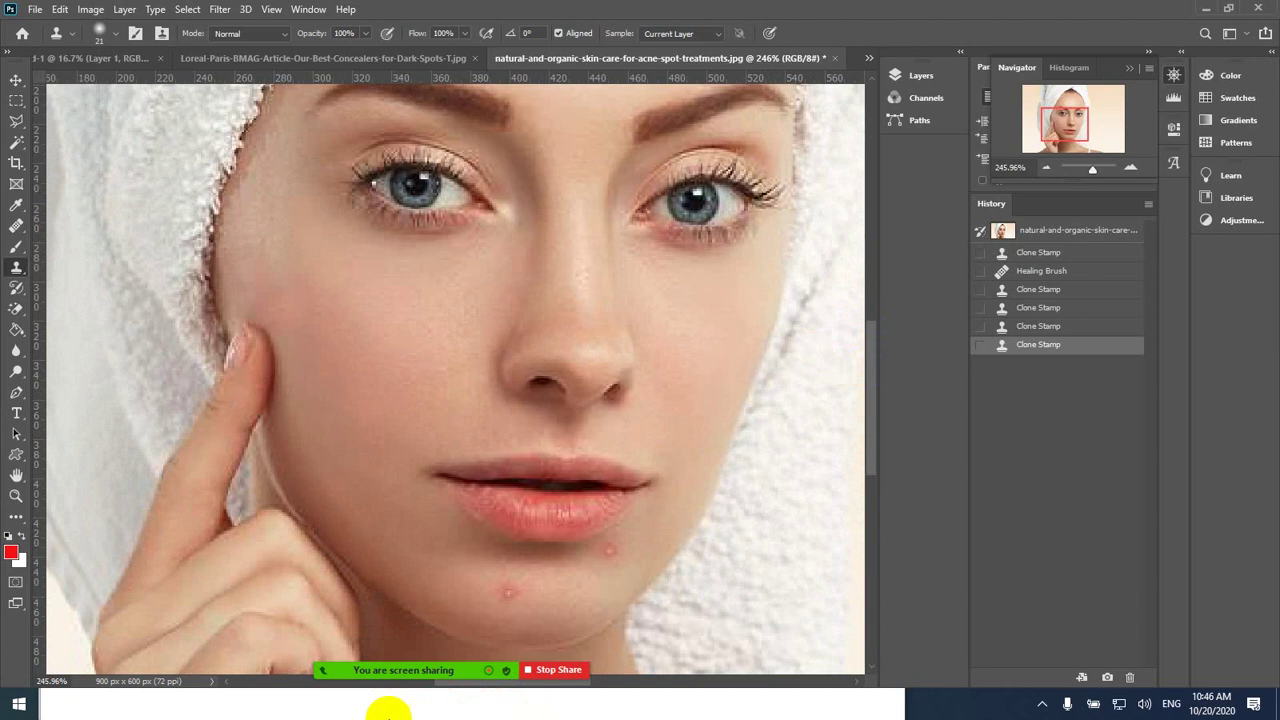
- Switch to Chrome and search for "old photo" images in a new tab, admitting the participant waiting to join the meeting
key(super)
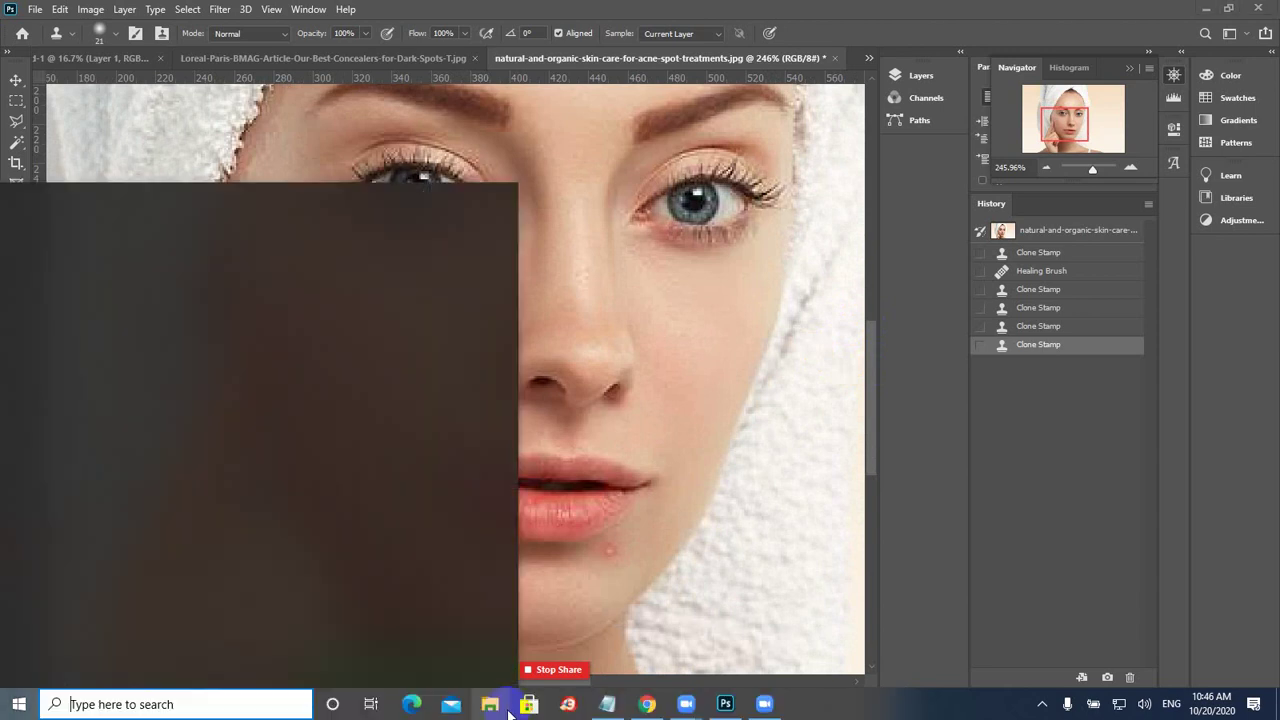
click(662, 708)
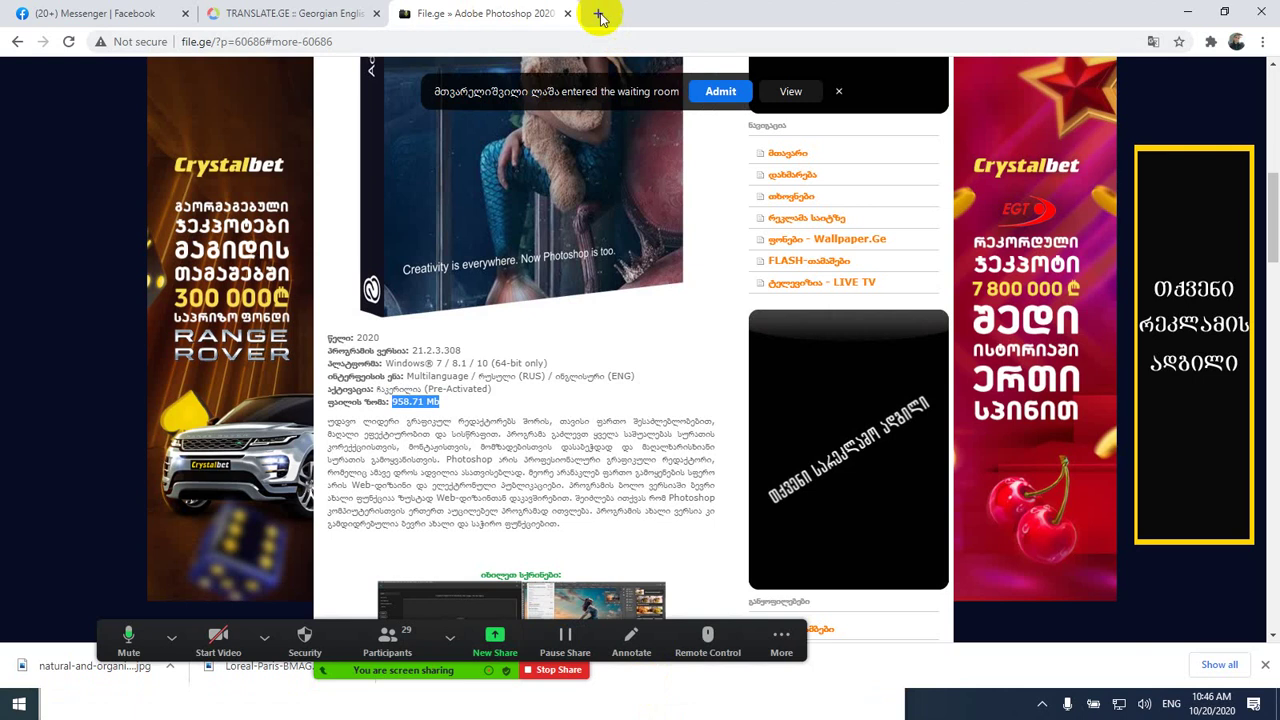
click(599, 13)
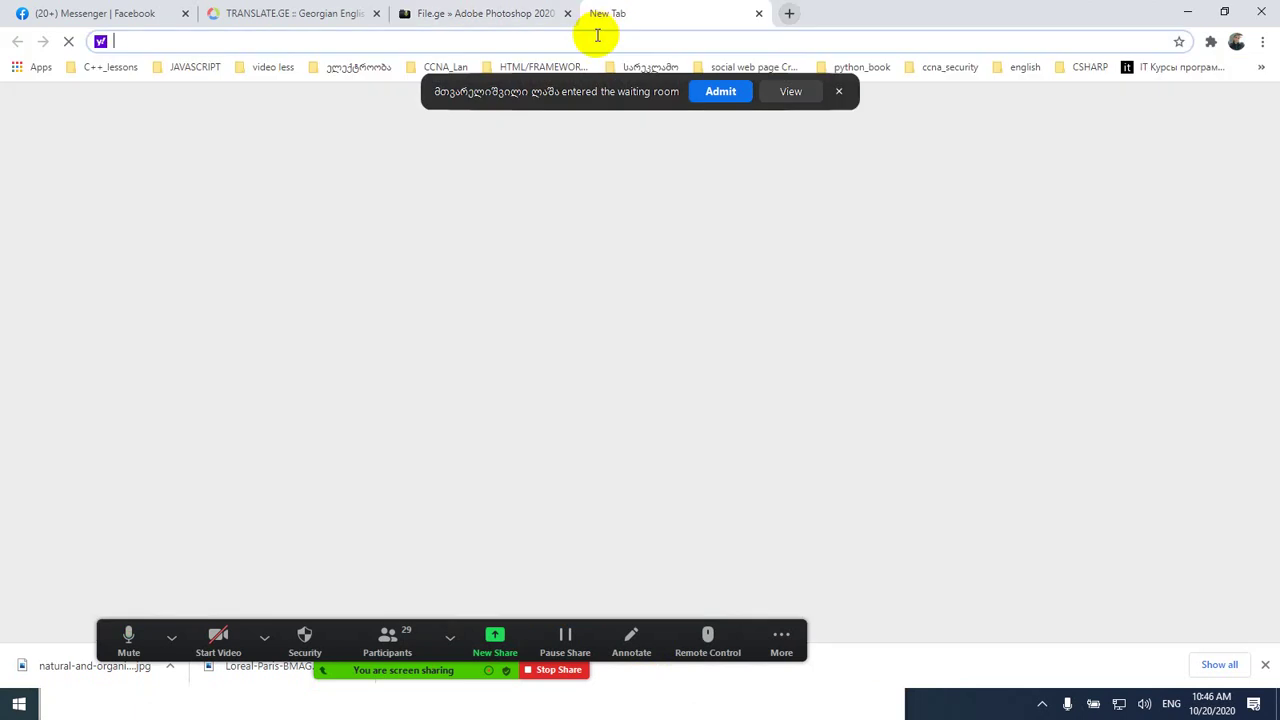
click(722, 91)
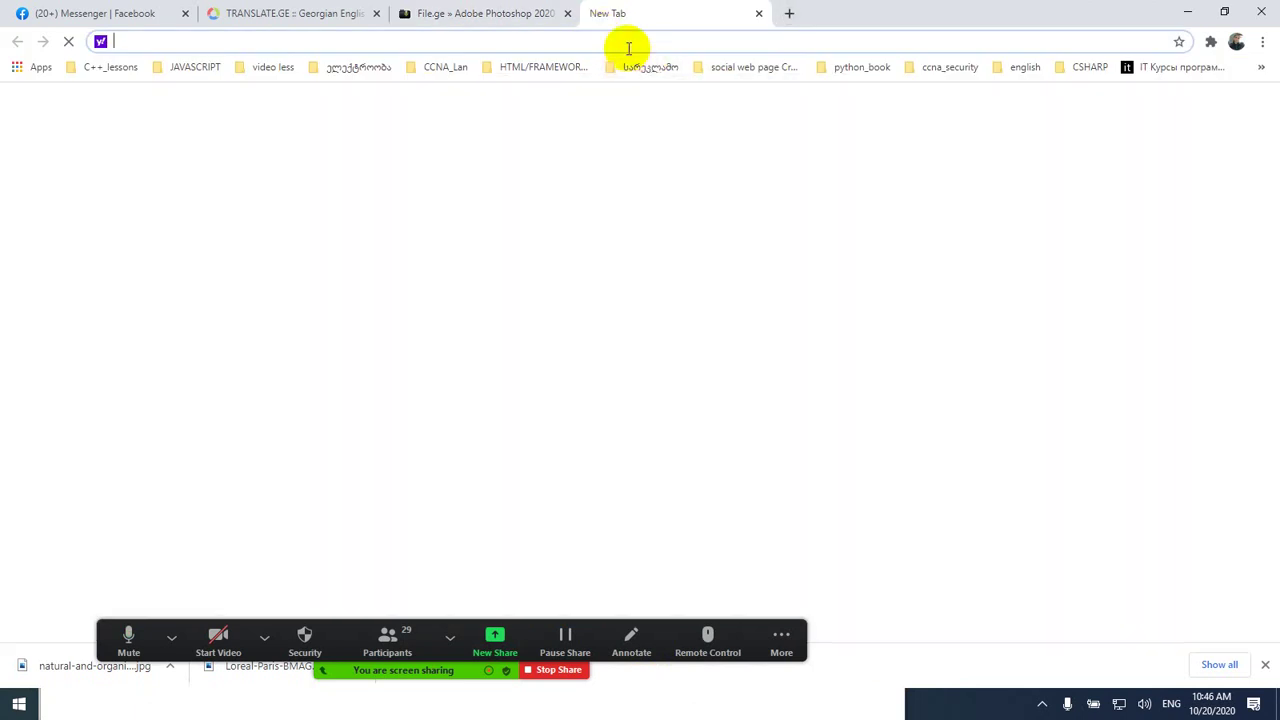
text(old p)
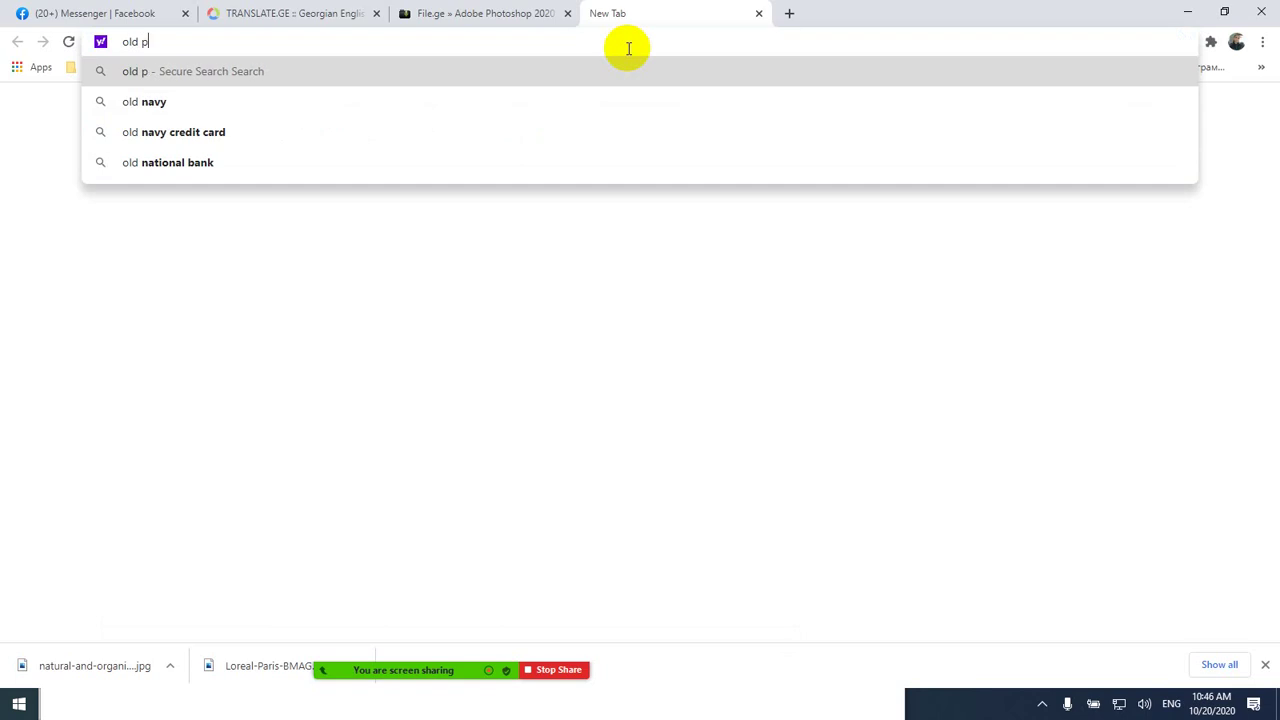
text(hoto)
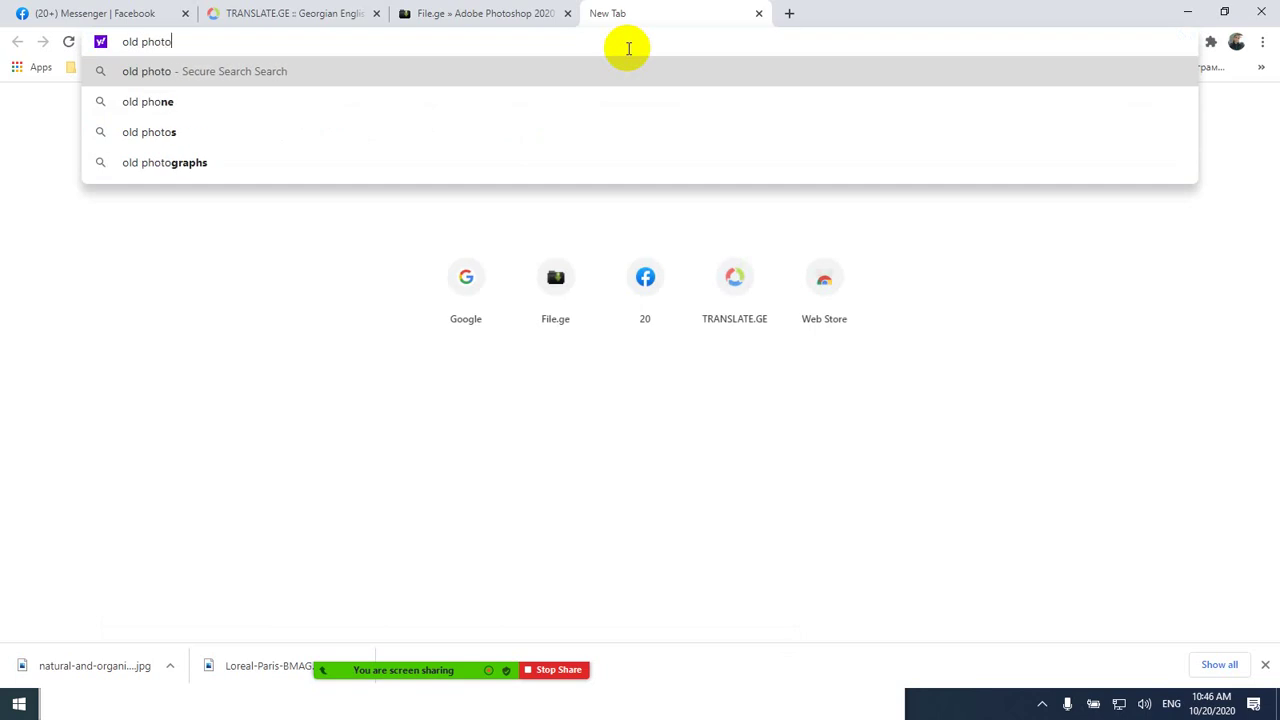
key(Return)
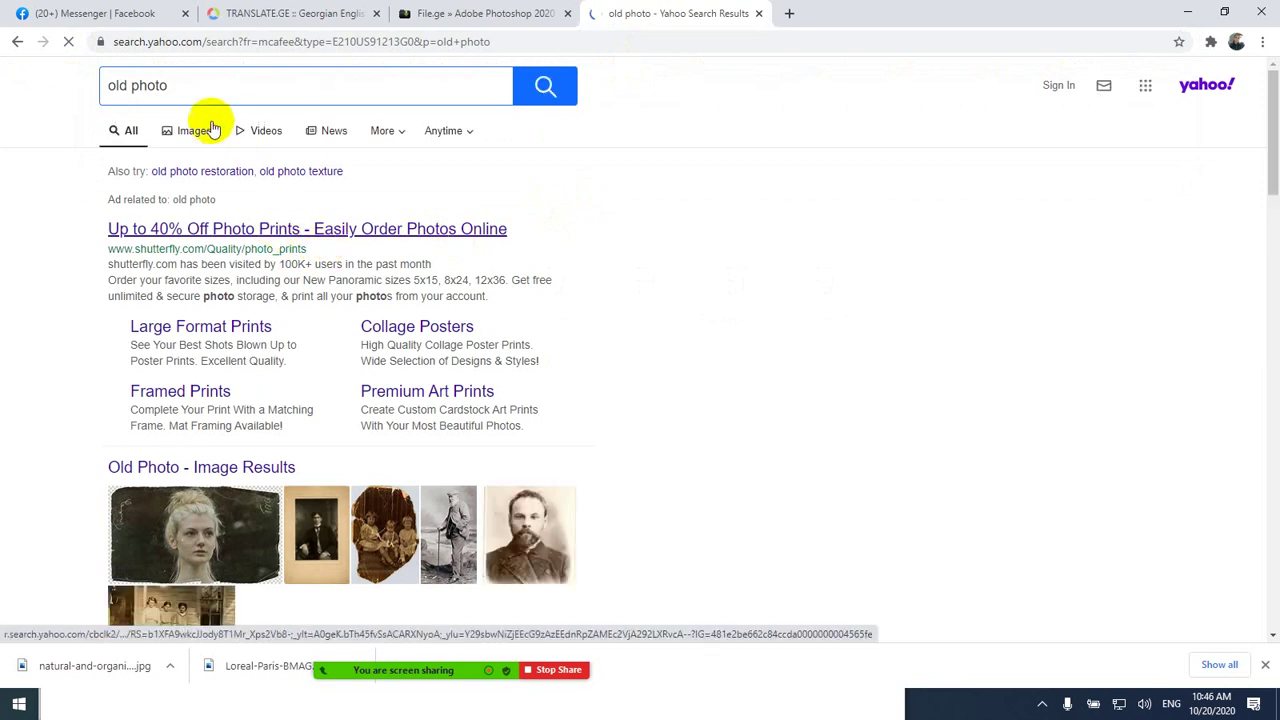
click(195, 132)
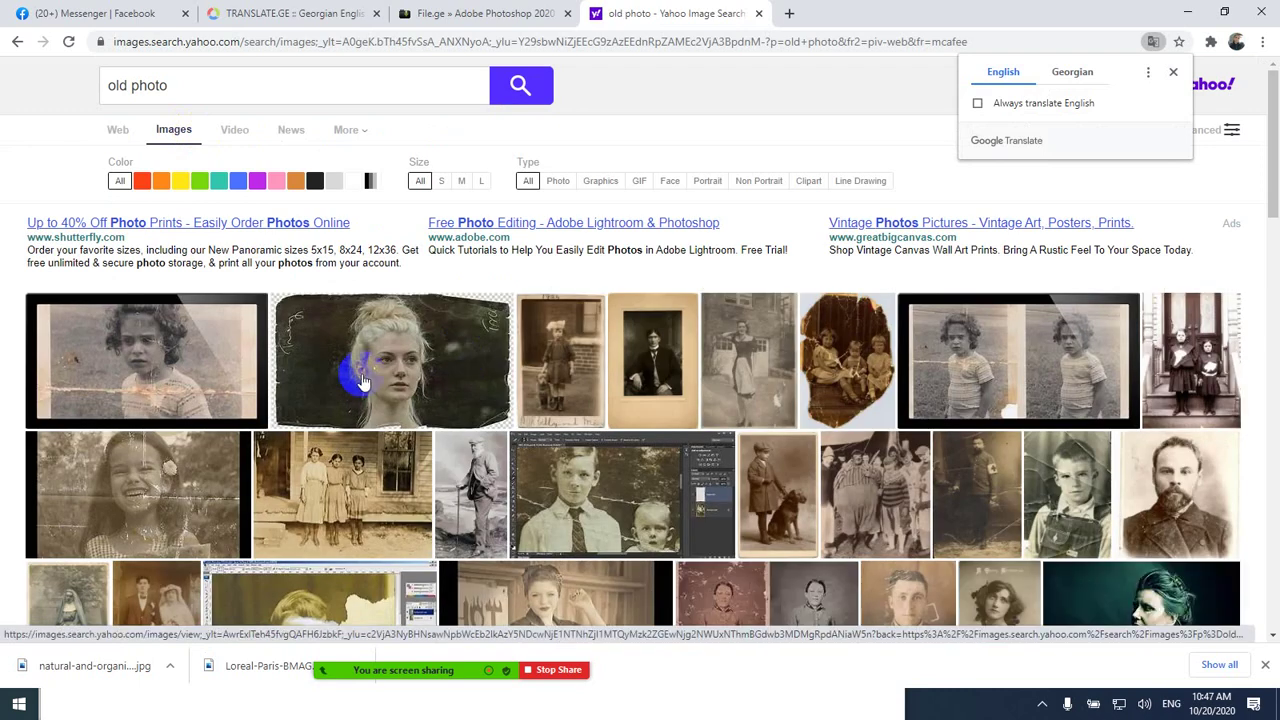
- Open the side-by-side photo of the damaged and repaired child portrait and save it to the Desktop as maxresdefault.jpg
click(1055, 370)
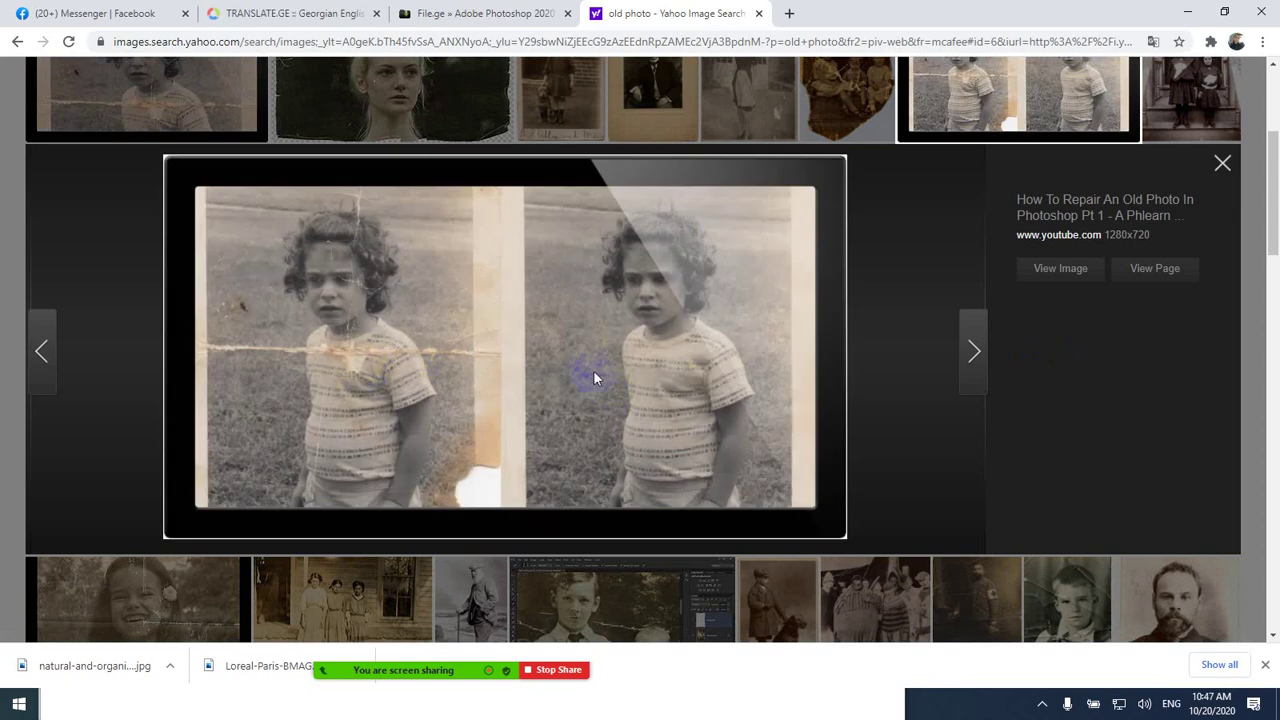
right_click(414, 265)
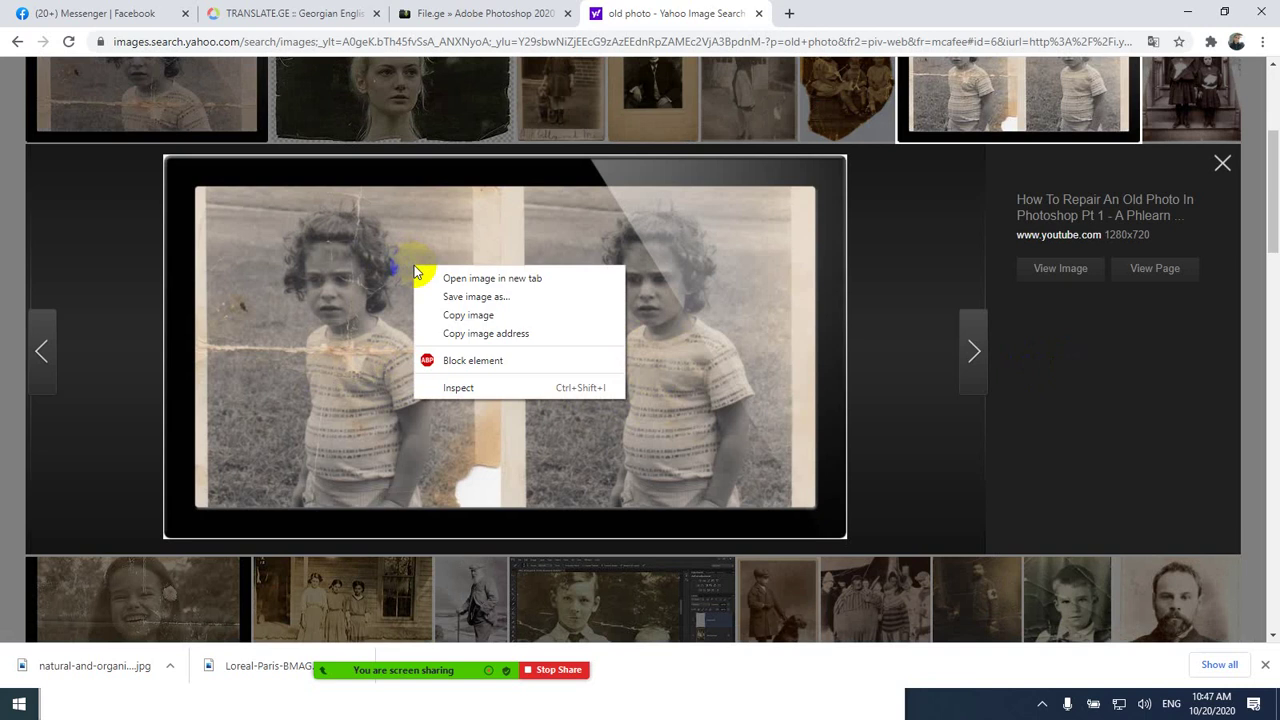
click(459, 297)
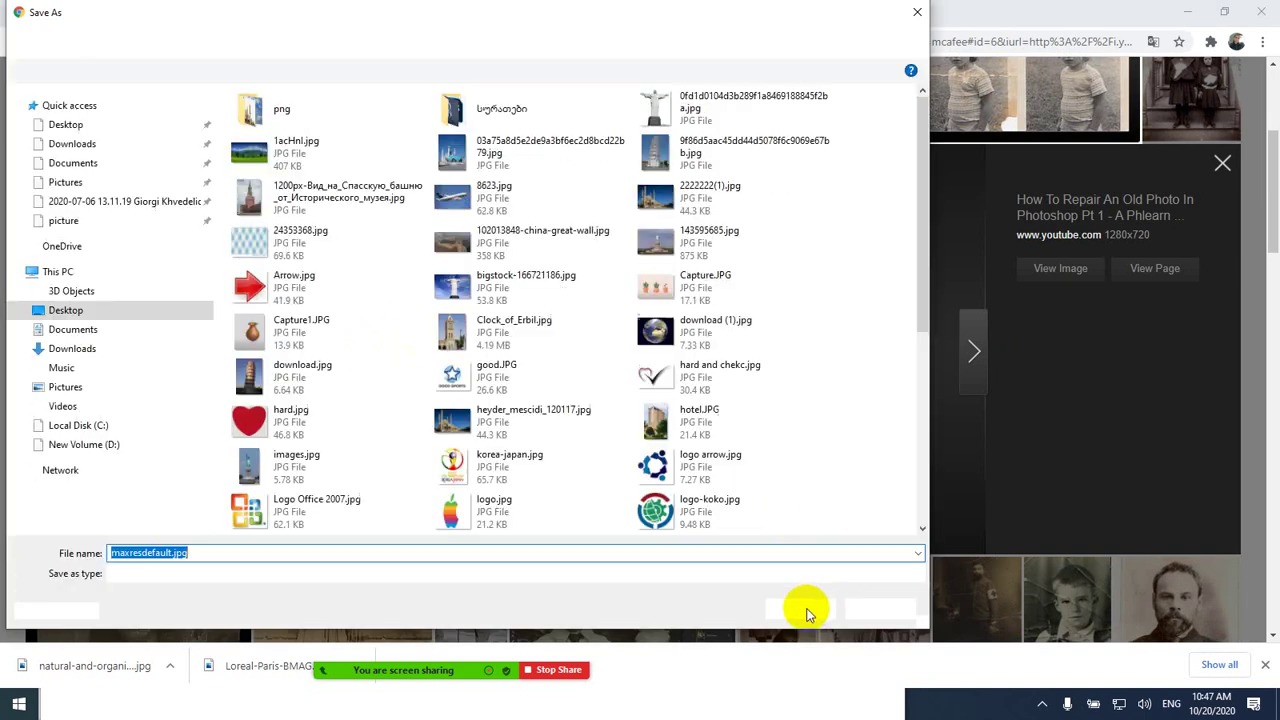
click(801, 608)
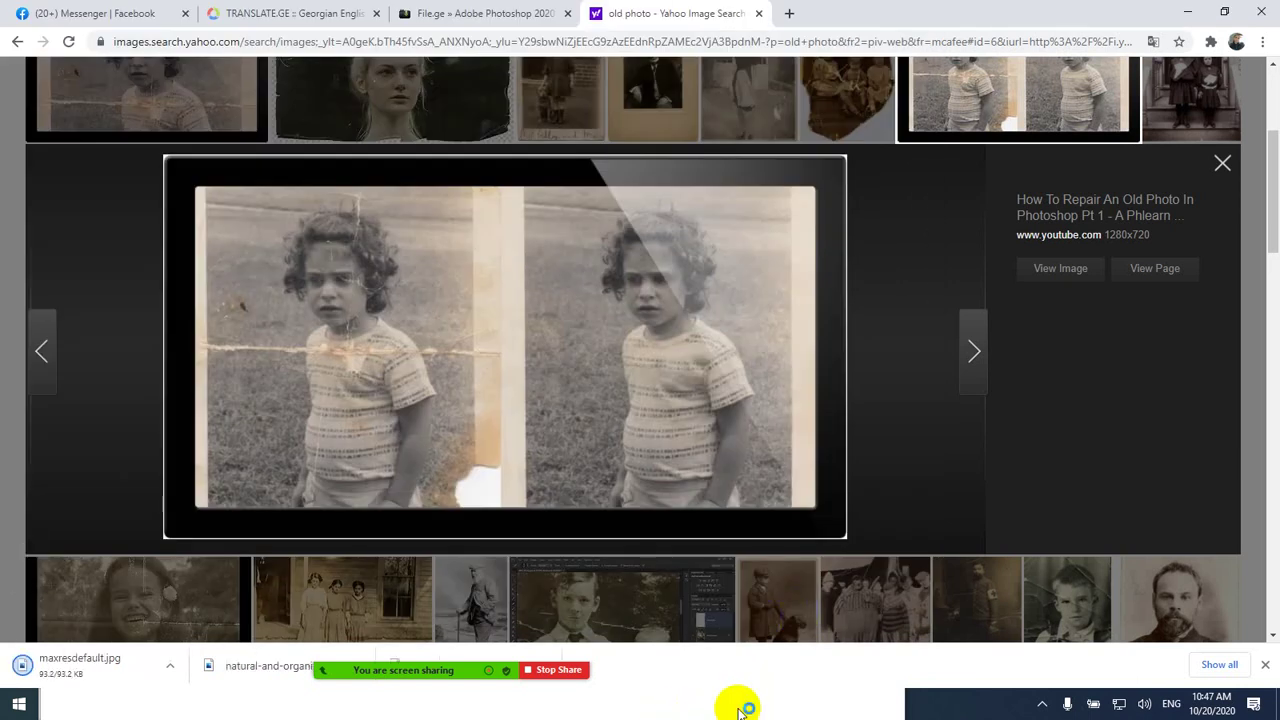
- Switch to Photoshop and open maxresdefault.jpg from the ps folder on the Desktop
key(super)
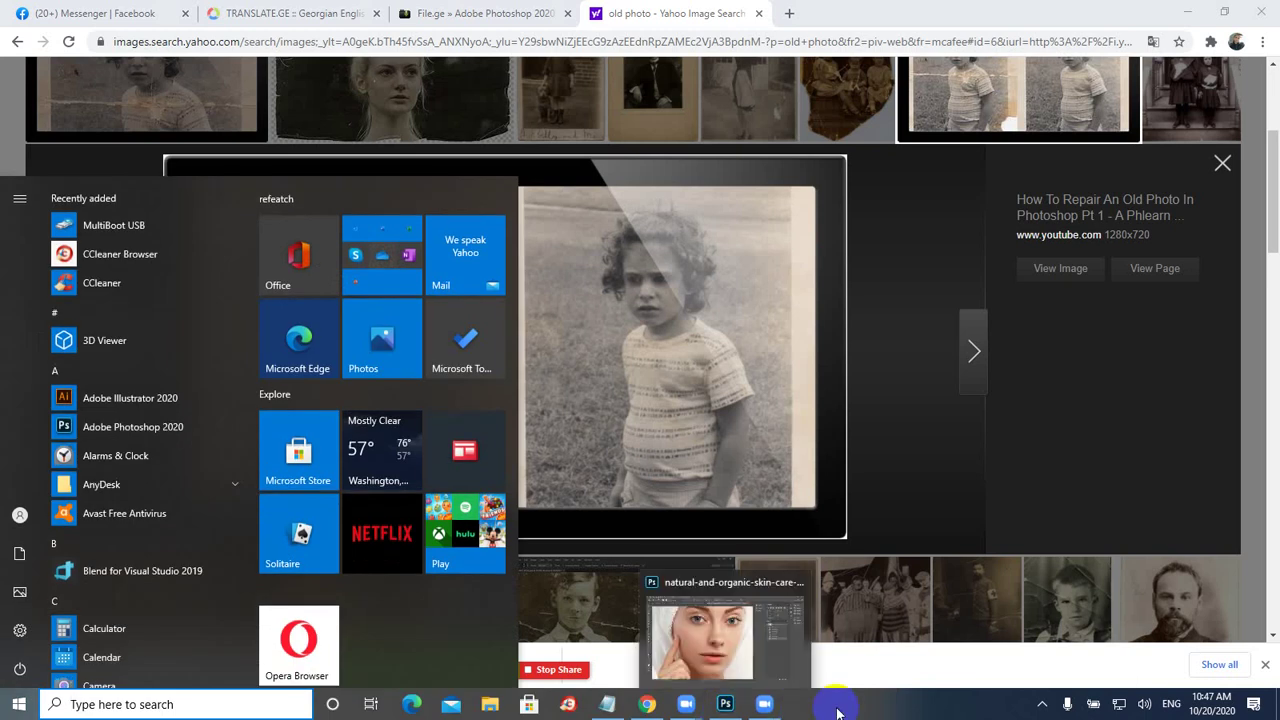
click(725, 704)
click(686, 704)
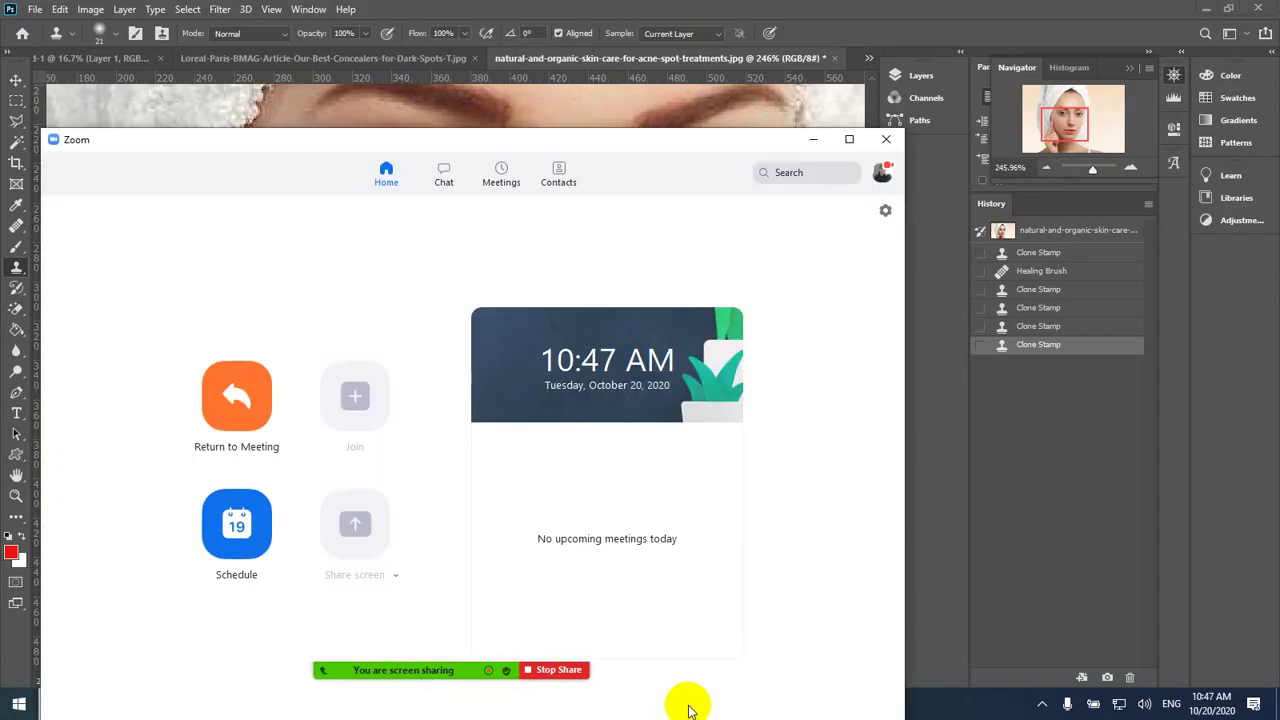
click(948, 195)
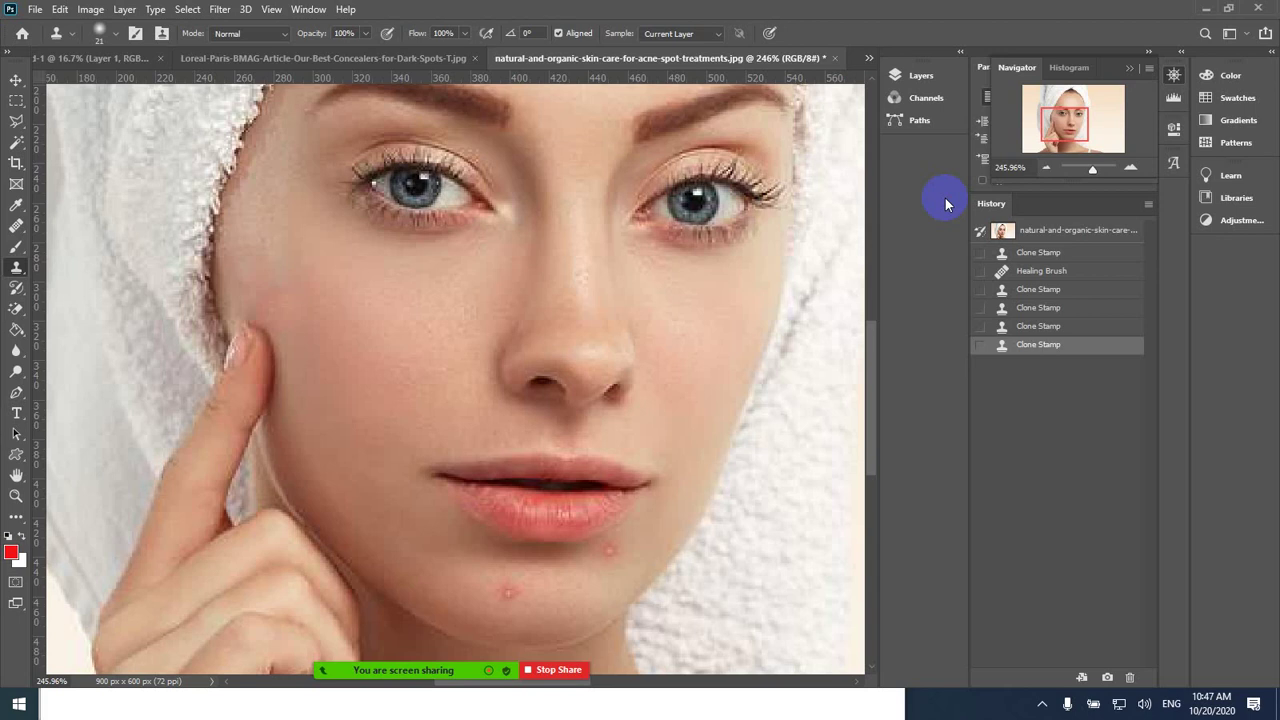
click(40, 11)
click(414, 228)
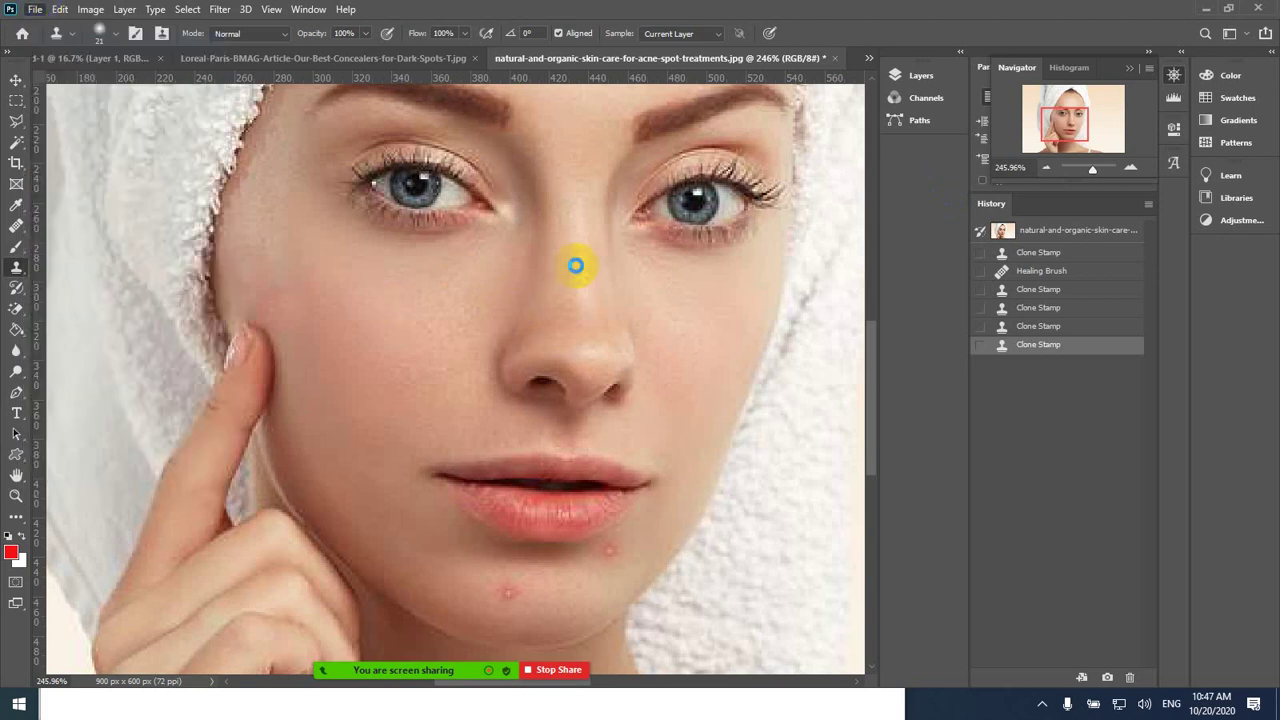
mouse_move(503, 671)
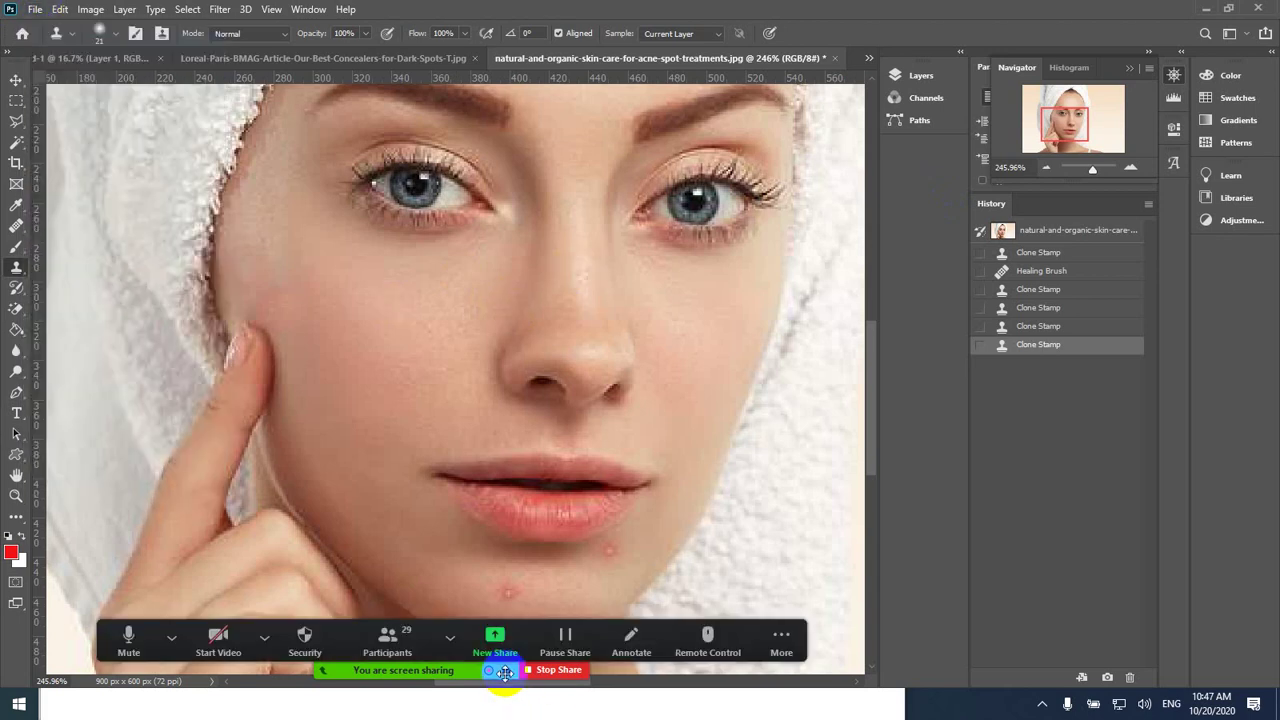
key(ctrl+o)
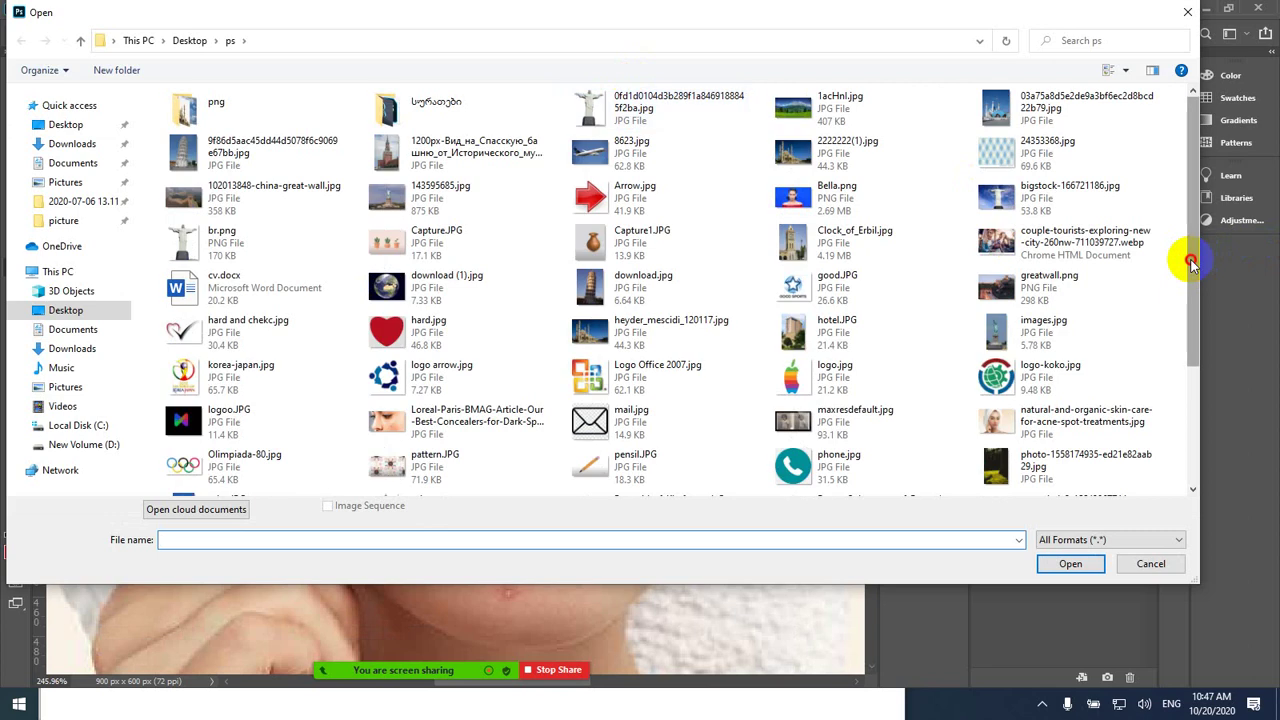
scroll(1191, 262, down, 1)
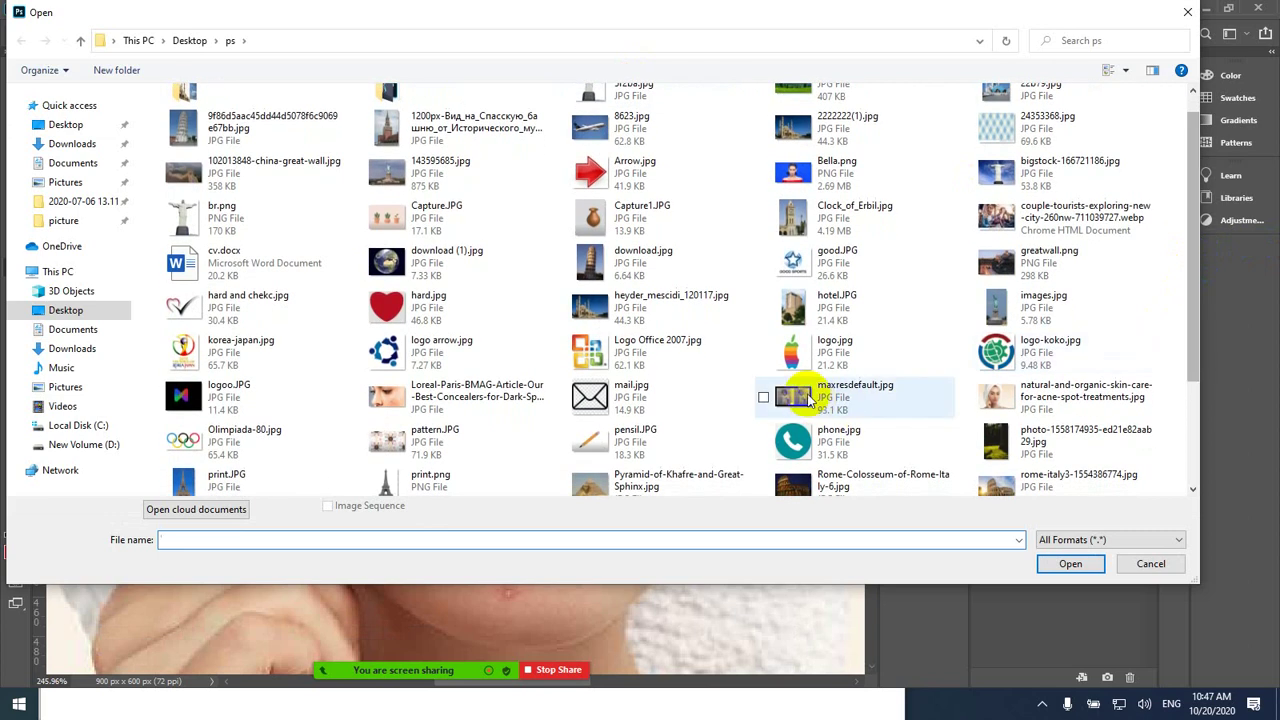
double_click(810, 400)
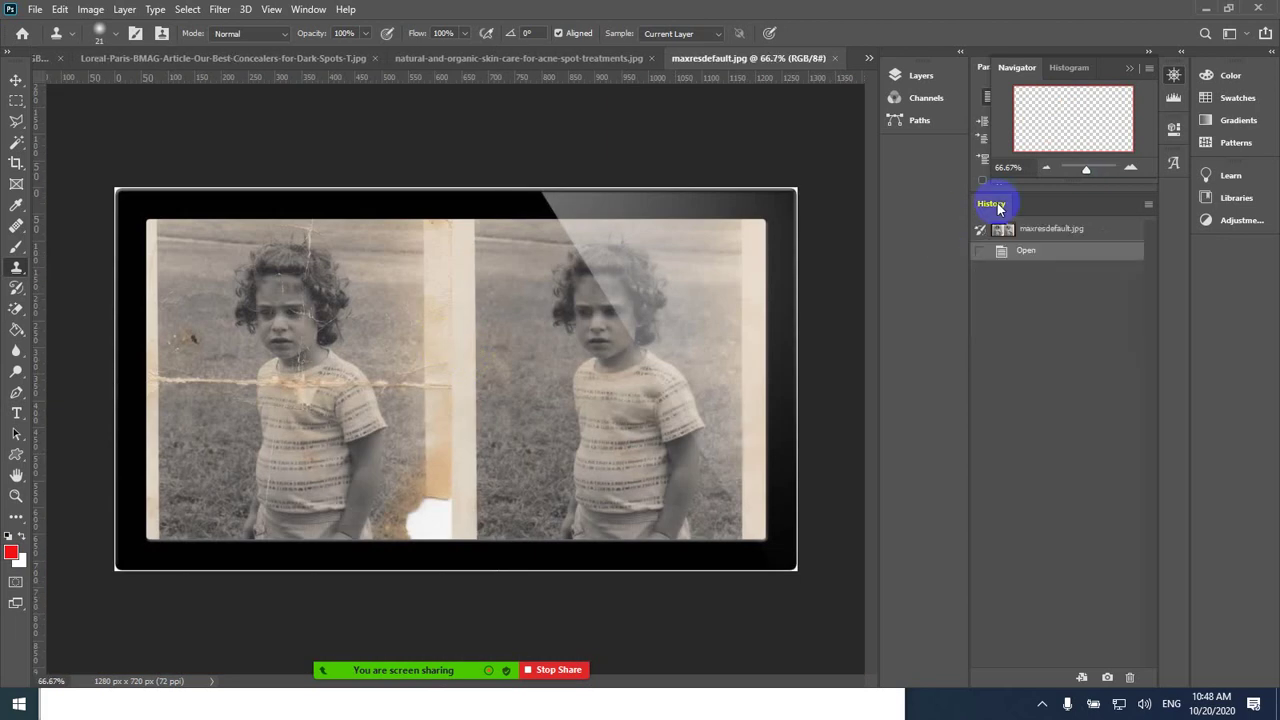
- With the Clone Stamp Tool at size 35, sample clean grass and border areas and cover the horizontal crease between the child's sleeve and the cream border
key(ctrl+plus)
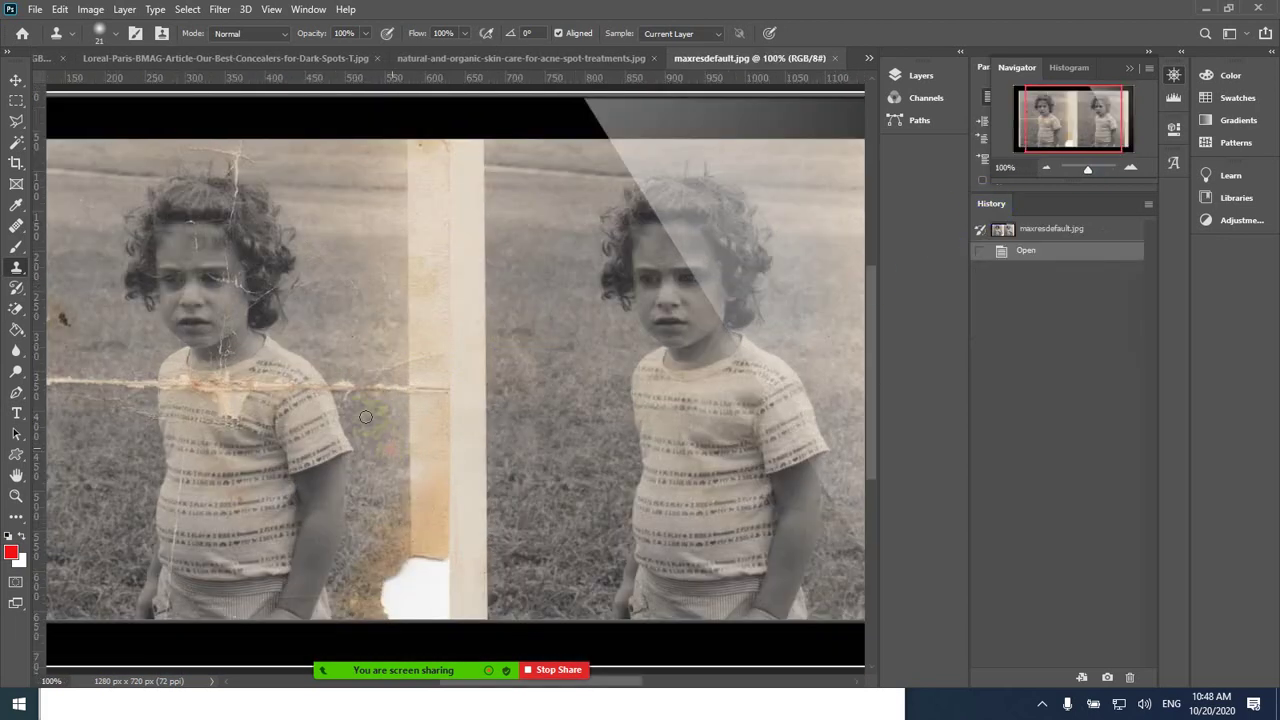
alt+click(113, 274)
click(22, 269)
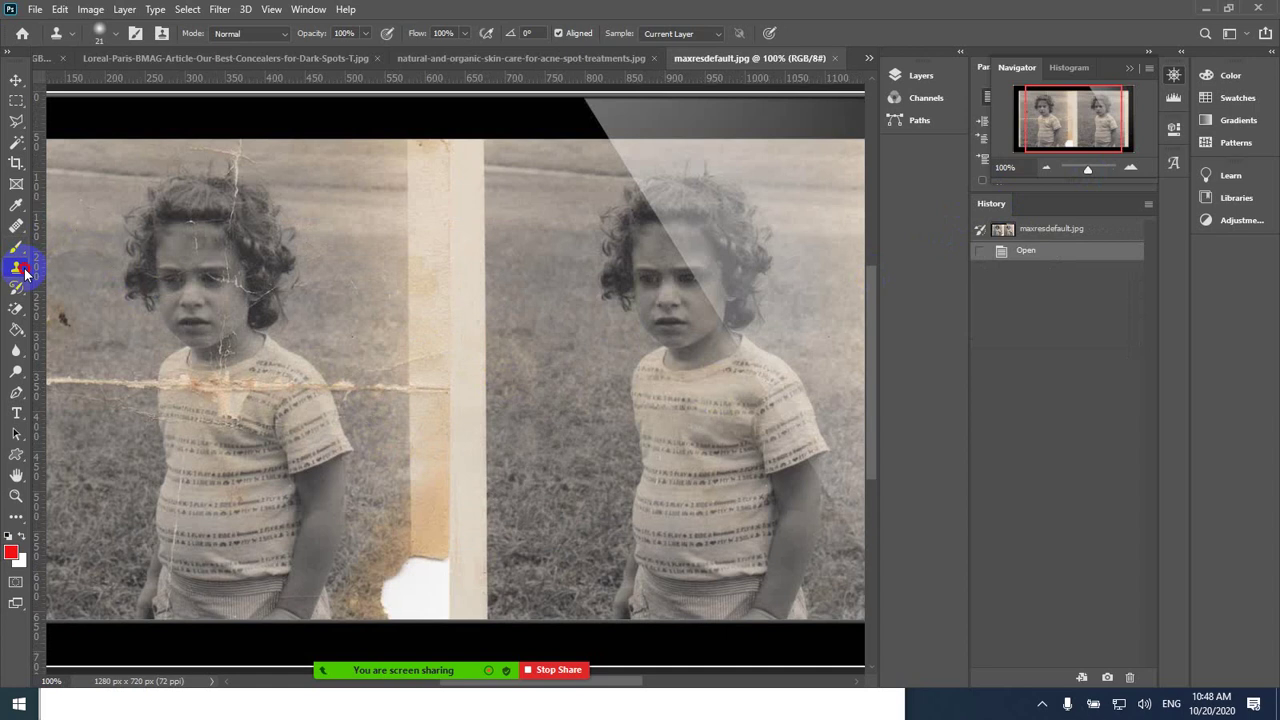
click(65, 264)
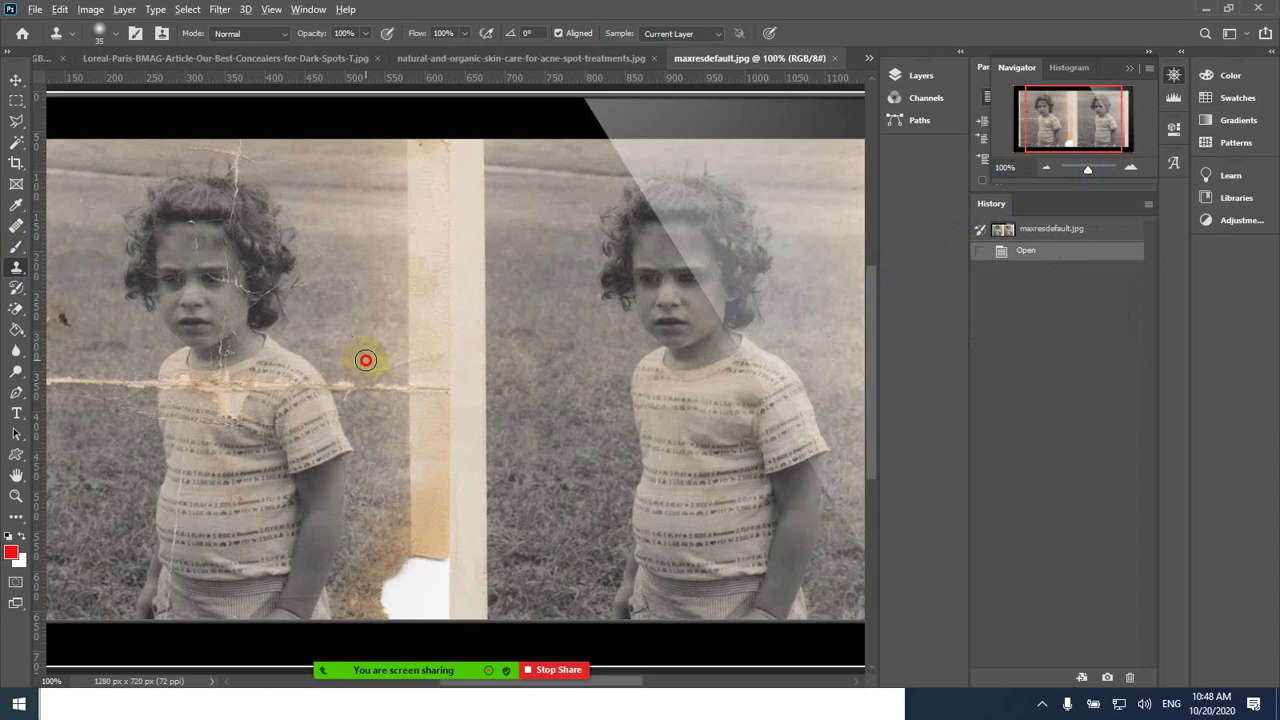
alt+click(371, 375)
mouse_move(388, 382)
mouse_down()
mouse_move(366, 384)
mouse_move(397, 383)
mouse_move(370, 352)
mouse_move(342, 382)
mouse_move(423, 354)
mouse_move(423, 371)
mouse_up()
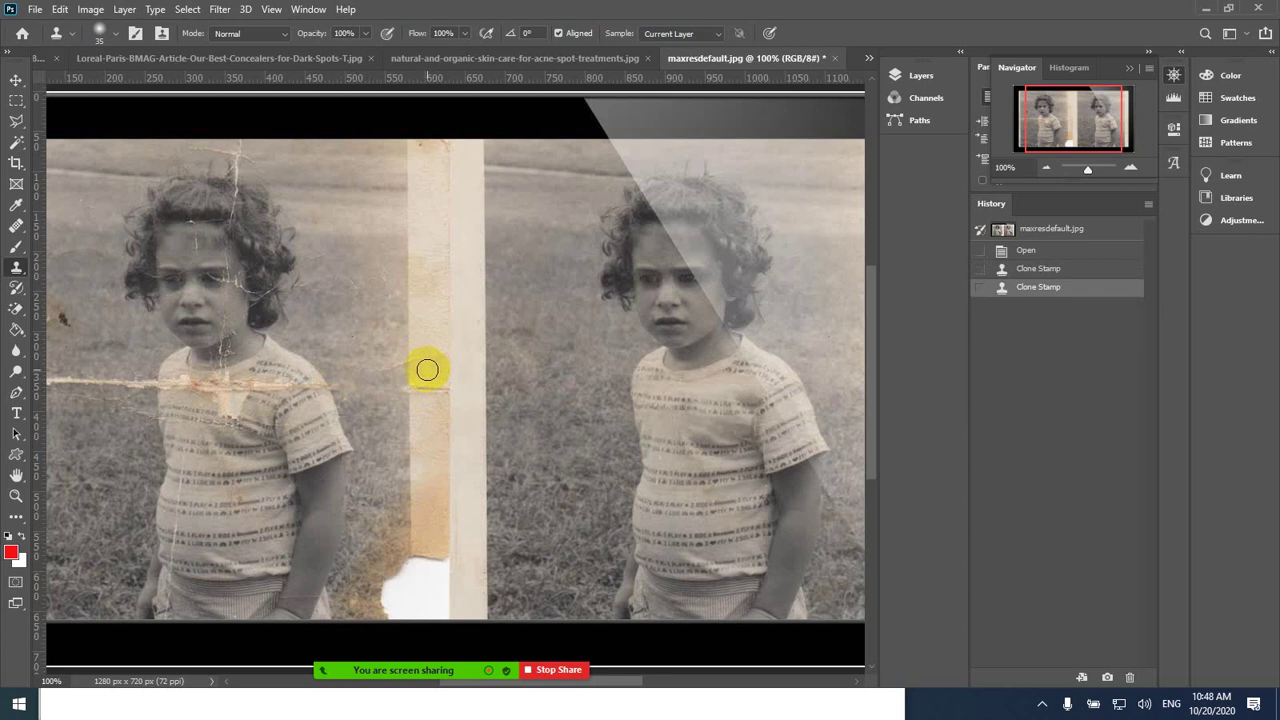
drag(423, 374, 438, 390)
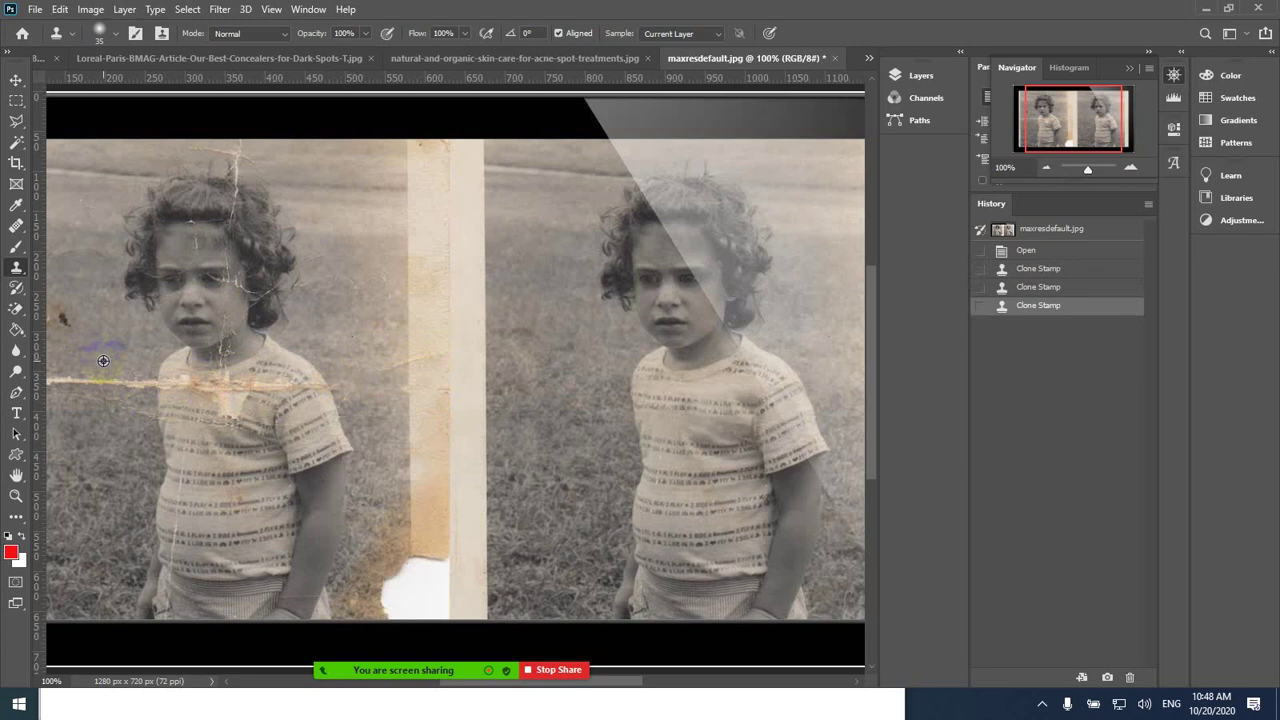
- Clone clean grass over the horizontal crease between the photo's left edge and the child's shirt
drag(135, 387, 96, 385)
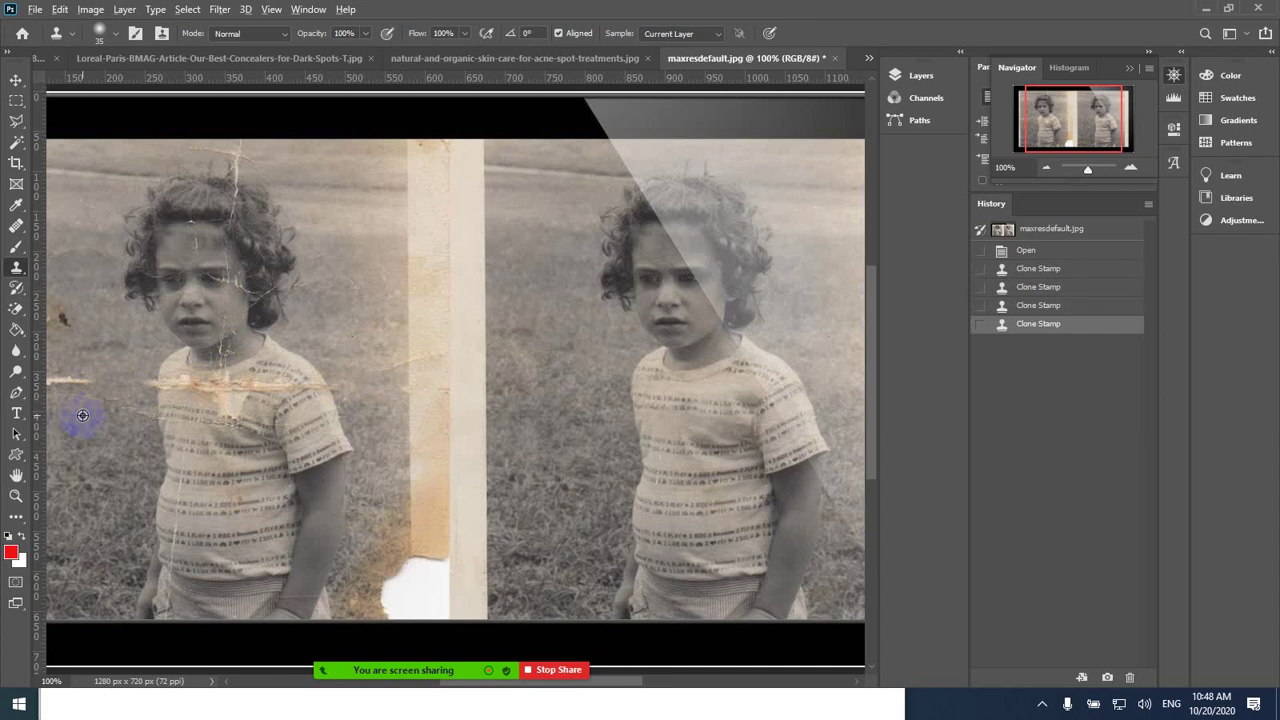
drag(79, 384, 57, 381)
drag(134, 385, 152, 384)
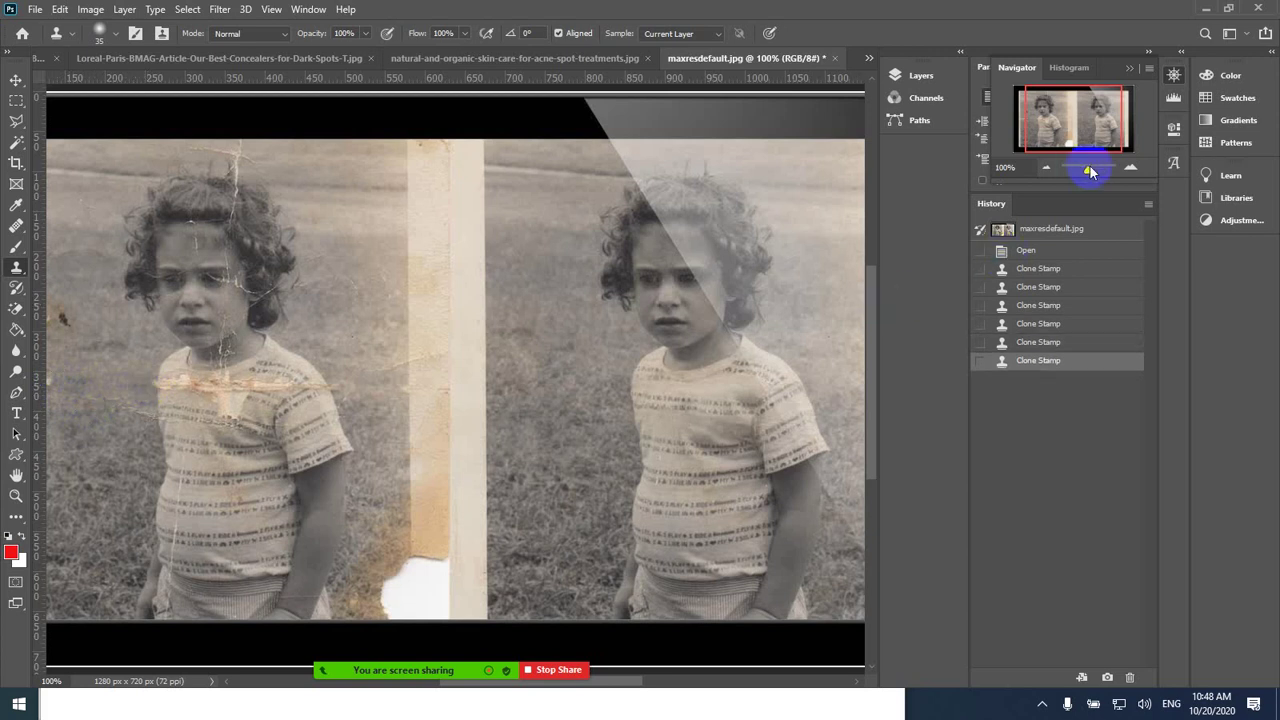
- Sample the cream border beside the torn white corner, clone it down over the white area and undo the stroke
drag(1090, 173, 1093, 171)
drag(1076, 121, 1067, 146)
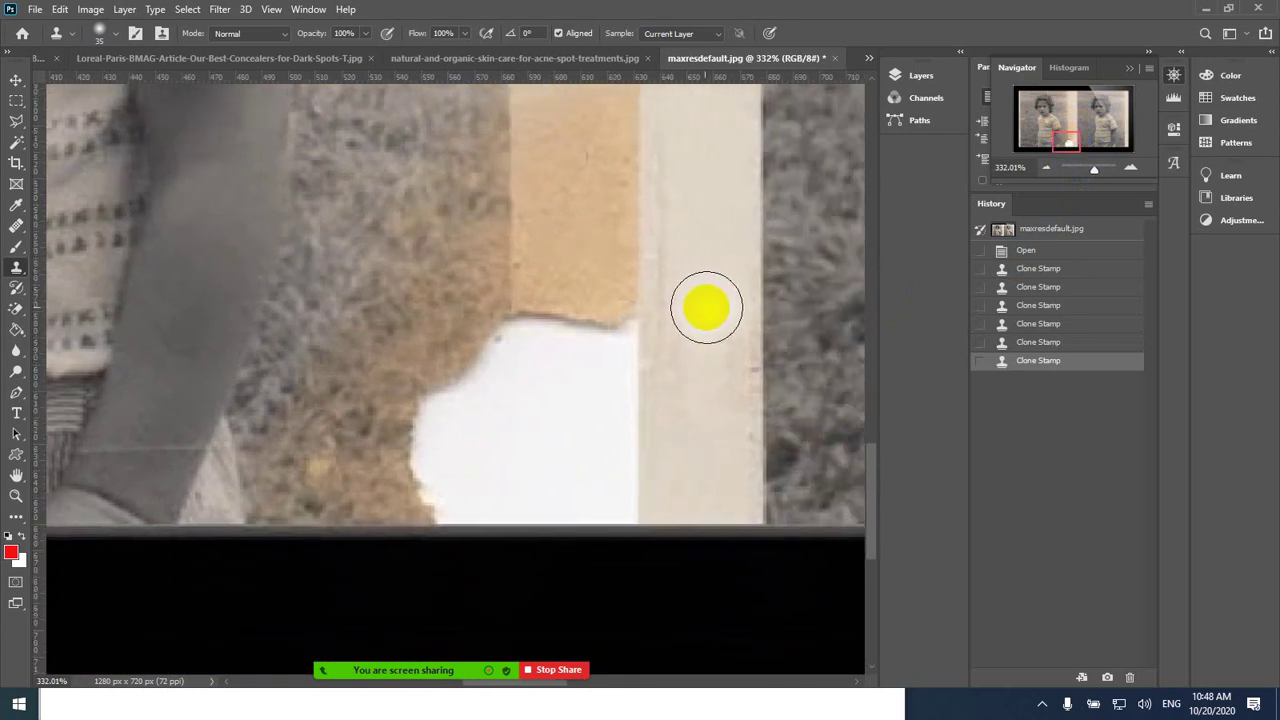
alt+click(700, 306)
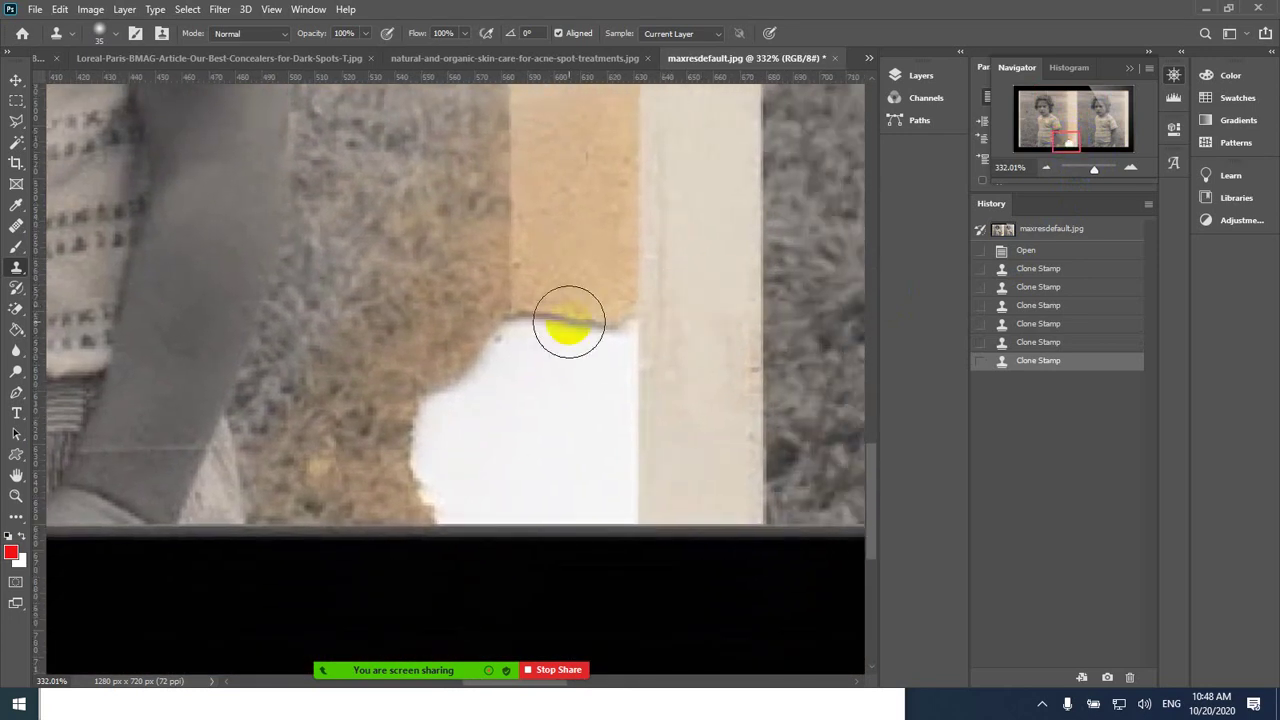
drag(573, 362, 570, 449)
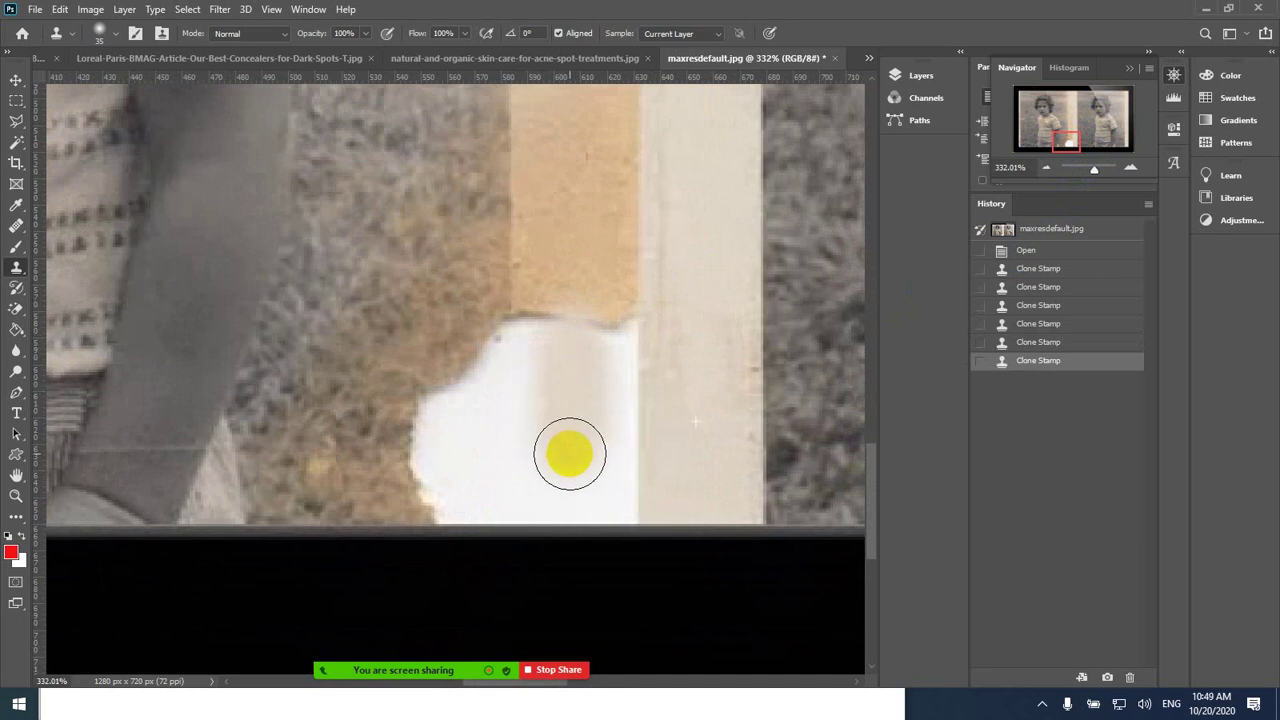
key(ctrl+z)
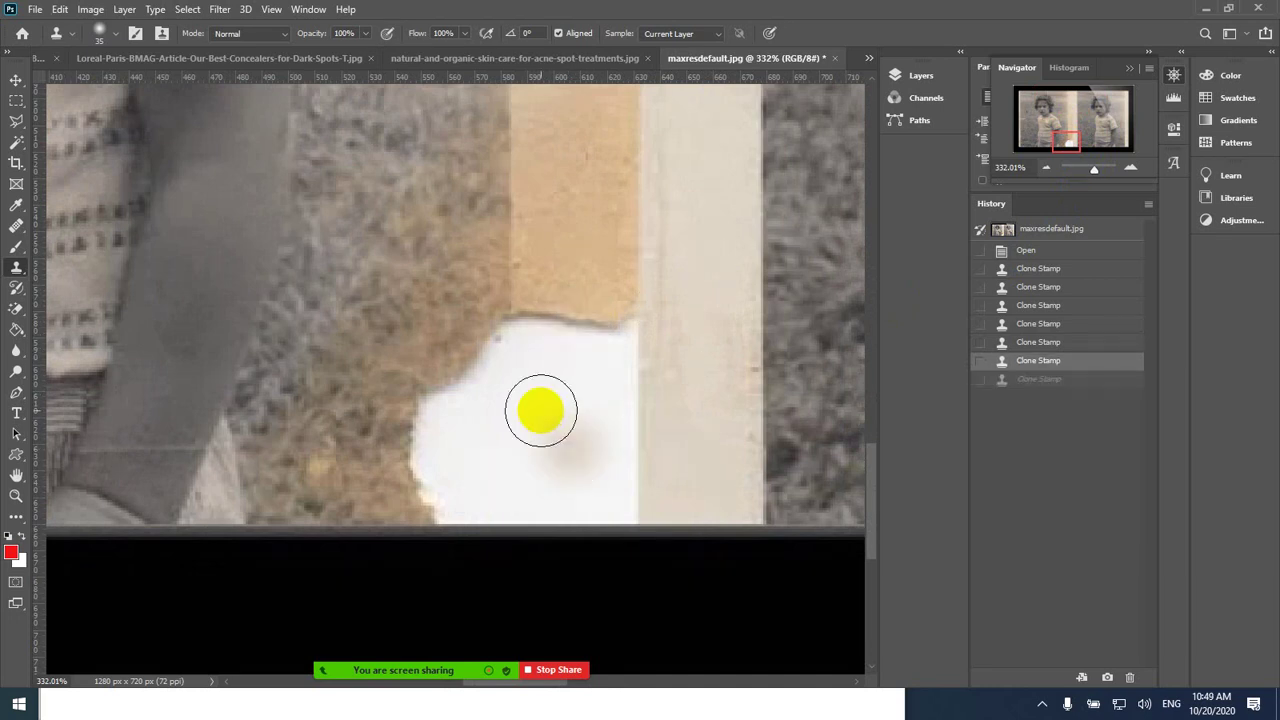
- Select the torn white end of the tan strip with a rectangular marquee, fill it with tan sampled from the strip and deselect
drag(15, 101, 60, 100)
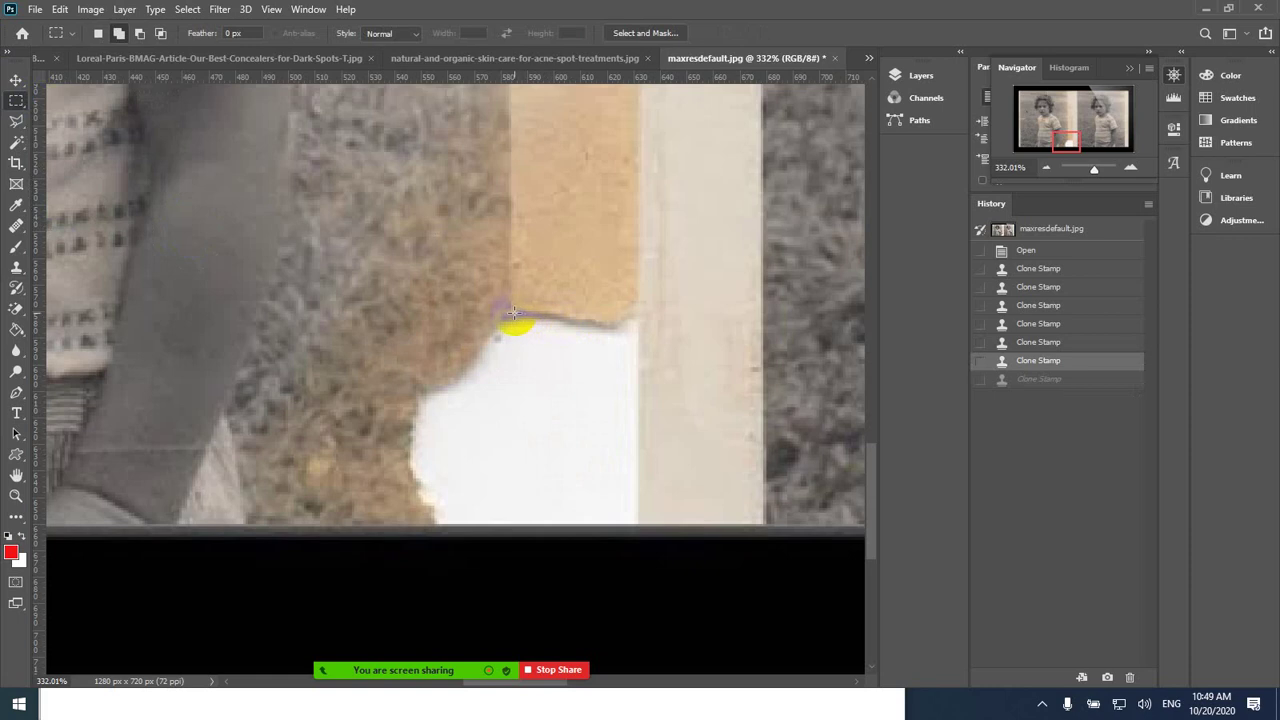
drag(512, 313, 634, 523)
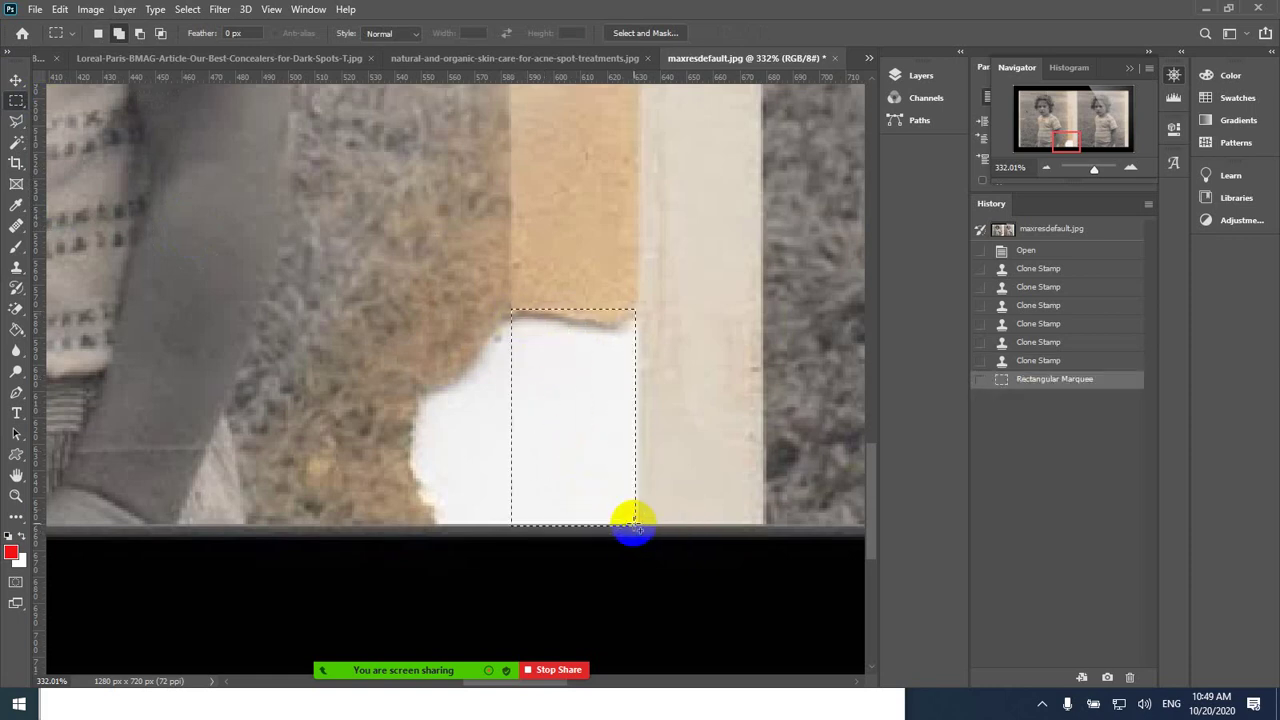
click(16, 206)
click(70, 207)
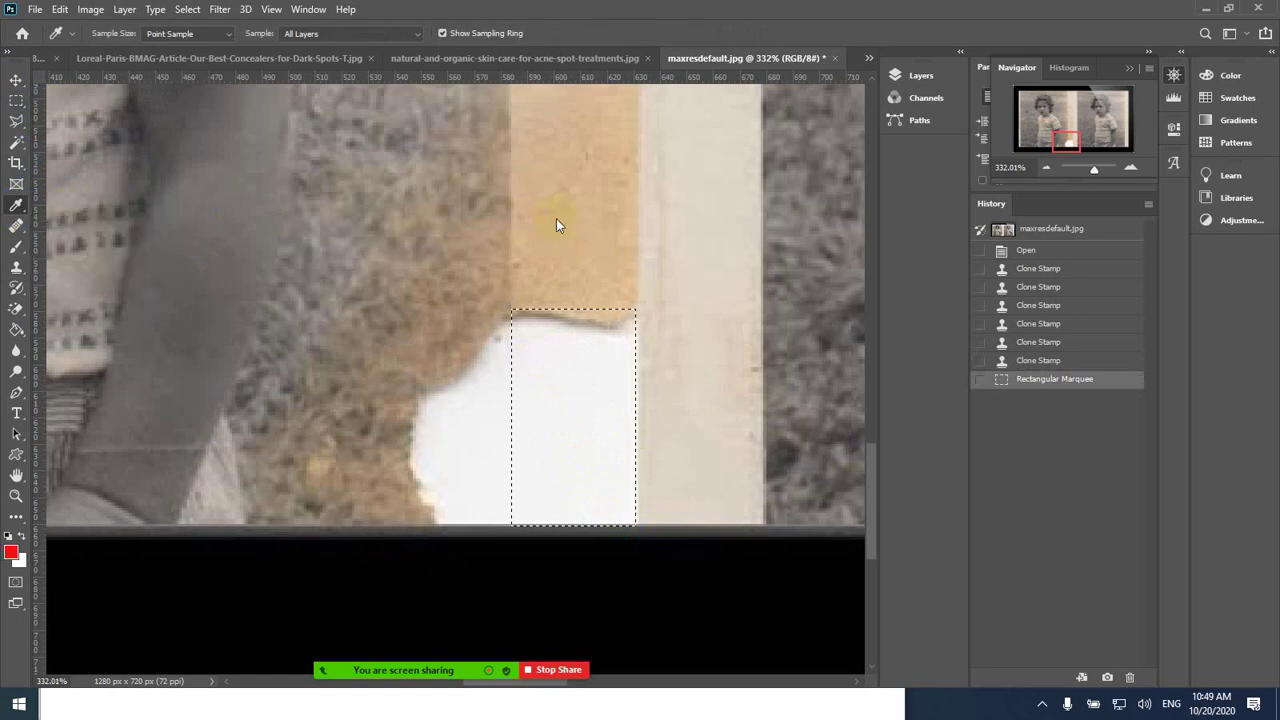
click(577, 207)
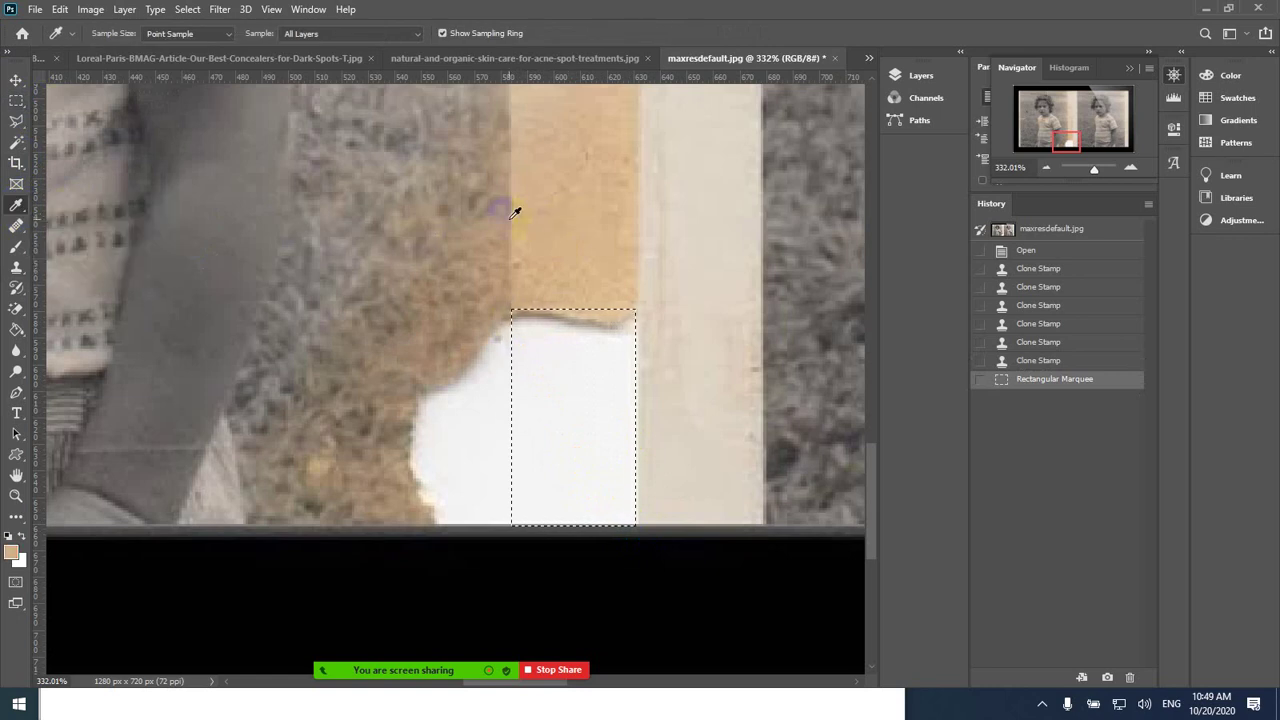
key(alt+BackSpace)
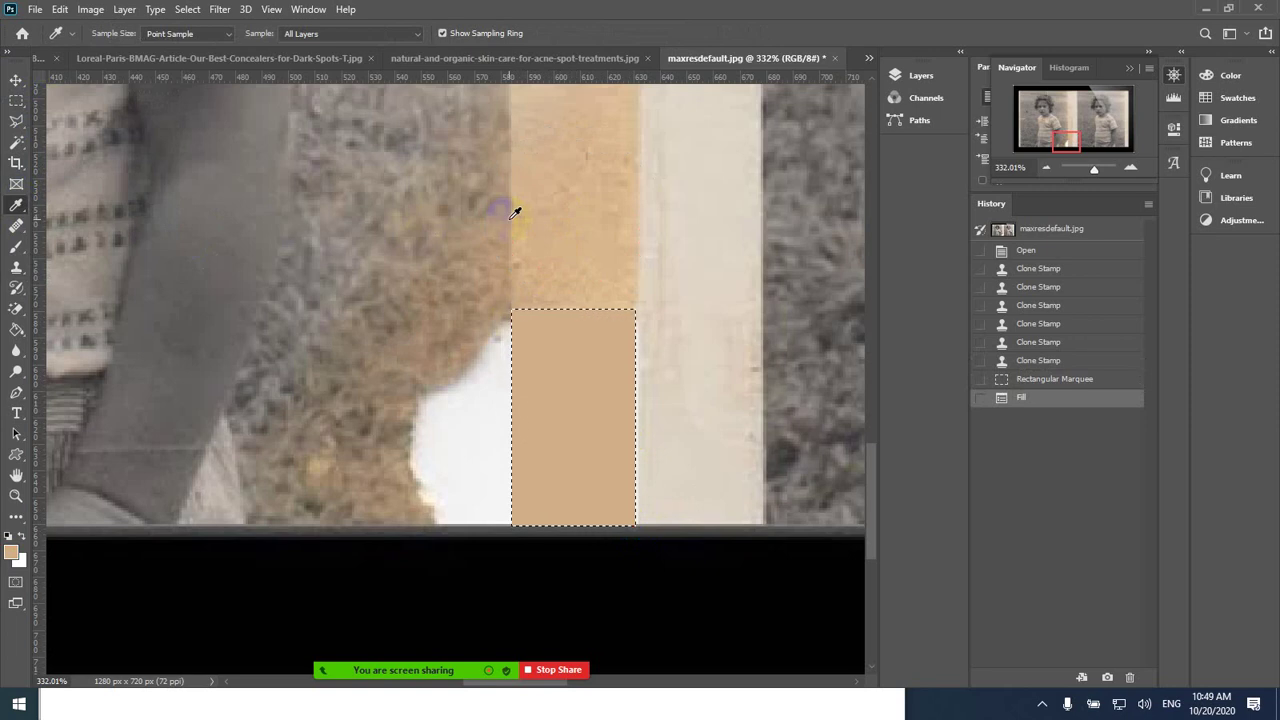
key(ctrl+d)
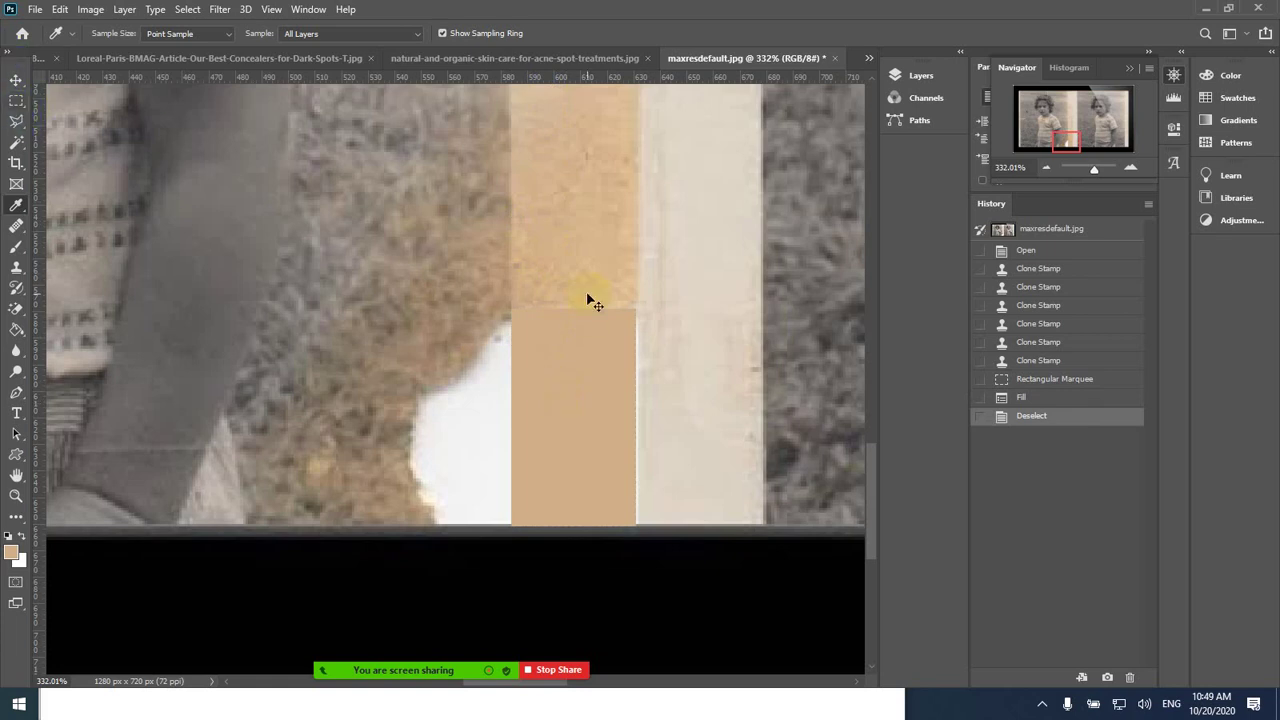
- Admit the waiting meeting participant, then marquee the rest of the tan strip above the filled patch, fill it with the sampled tan and deselect
key(ctrl+minus)
key(ctrl+minus)
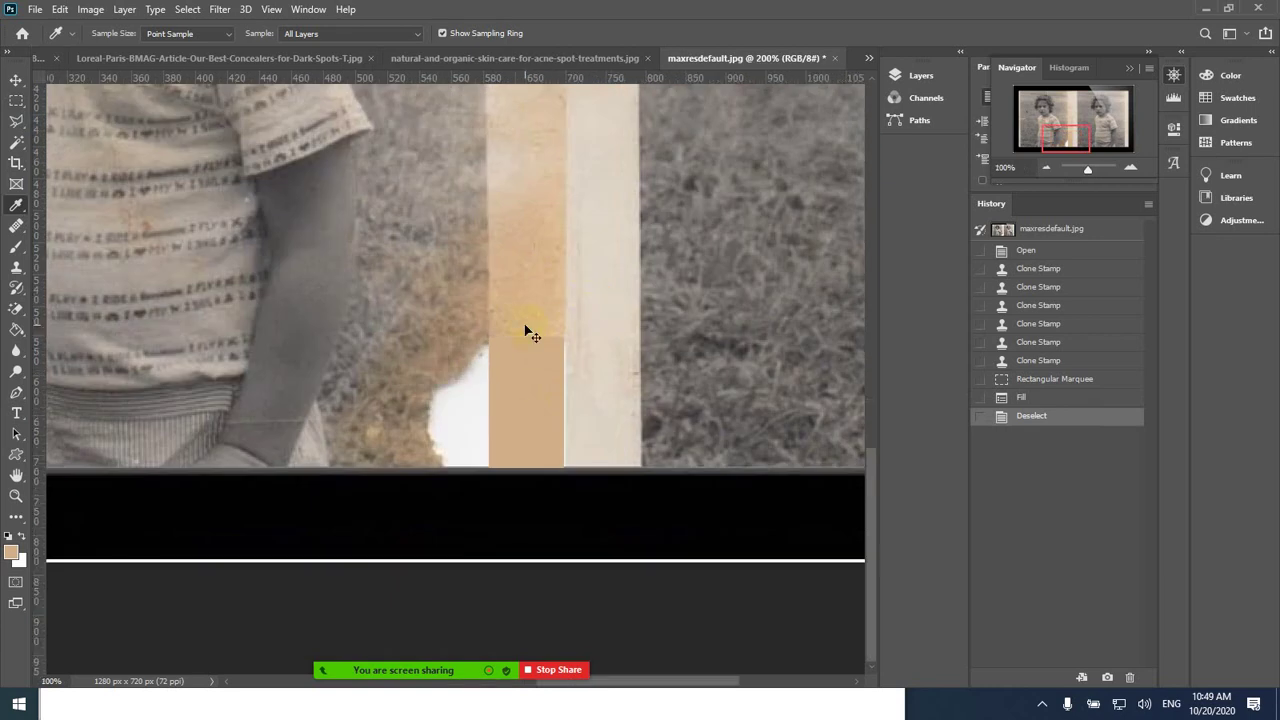
key(ctrl+minus)
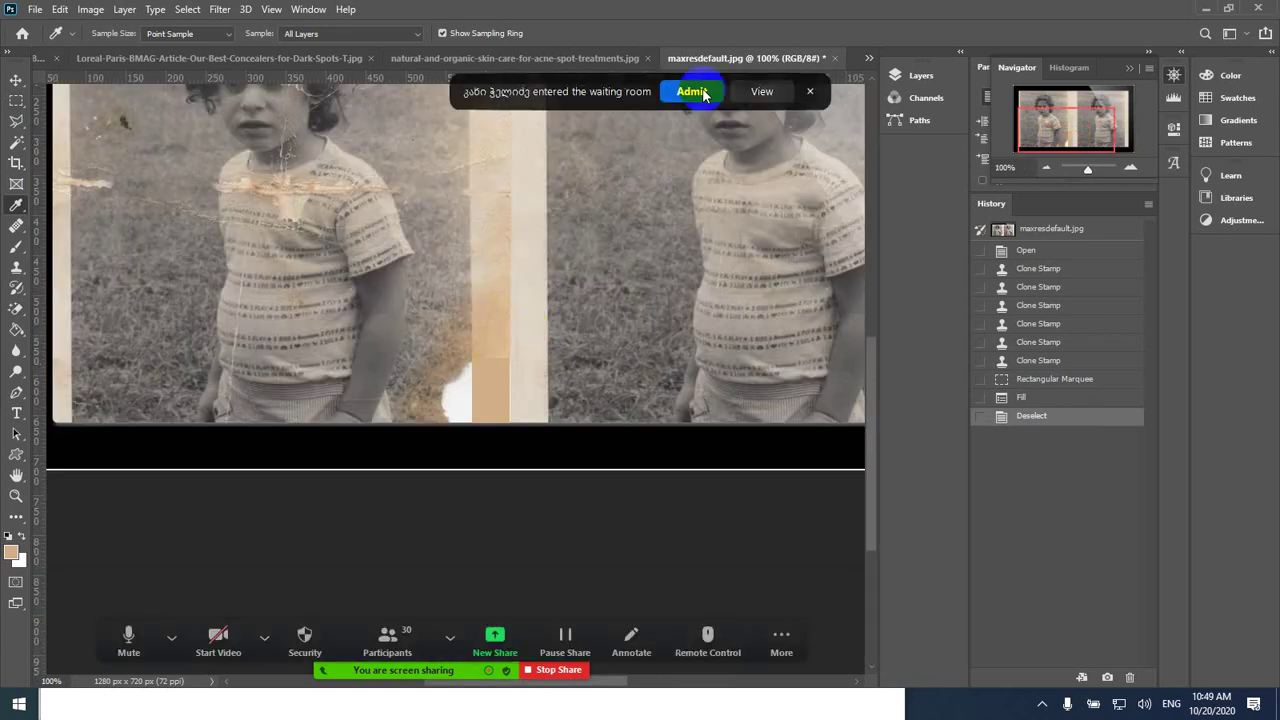
click(691, 91)
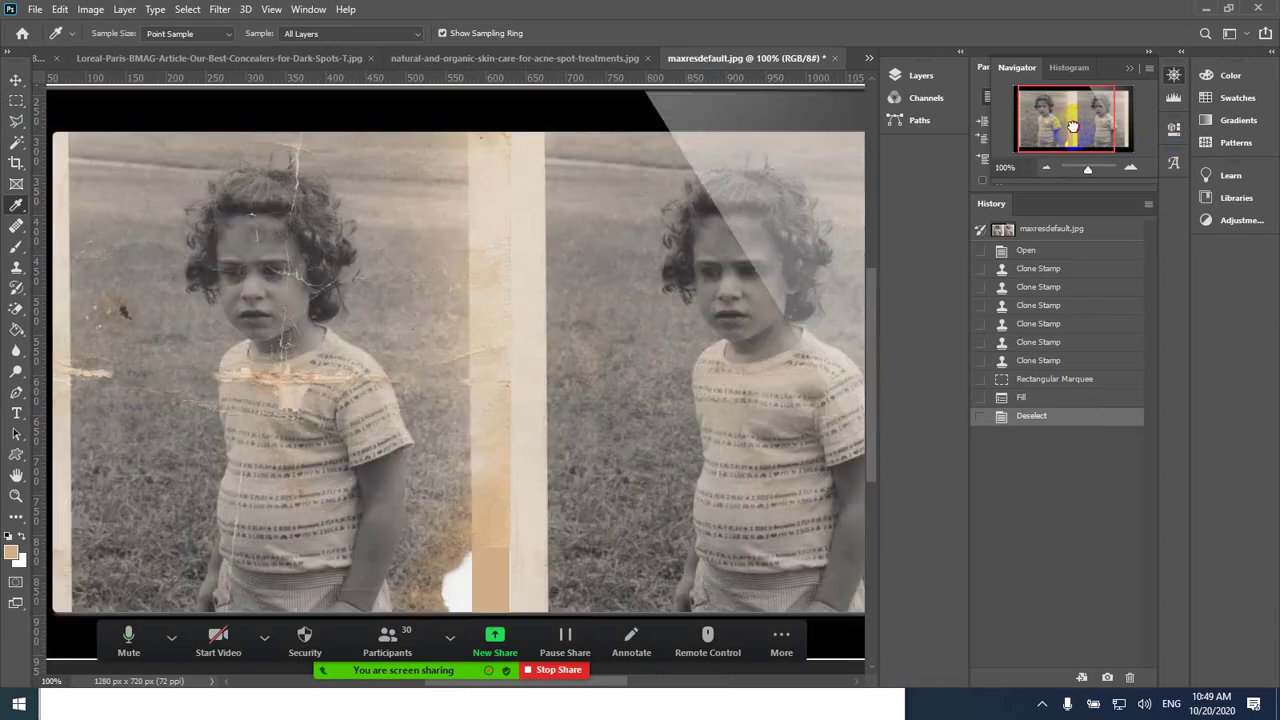
click(1073, 126)
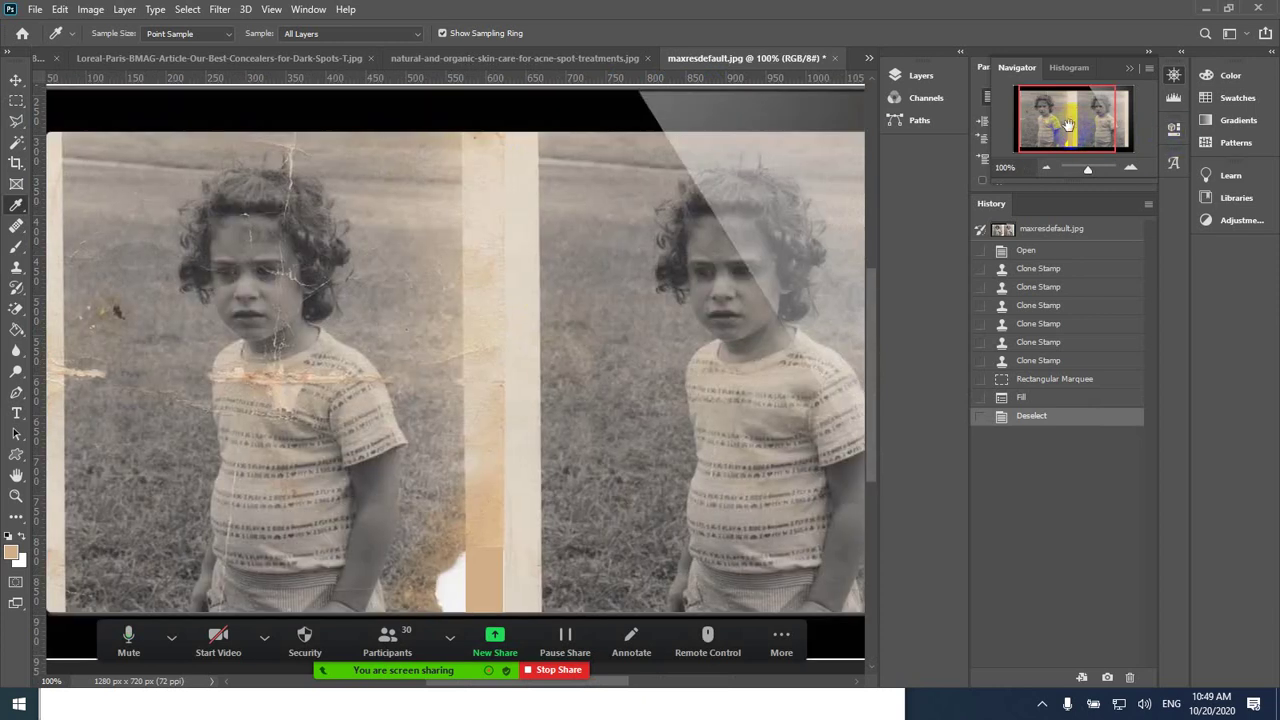
click(16, 101)
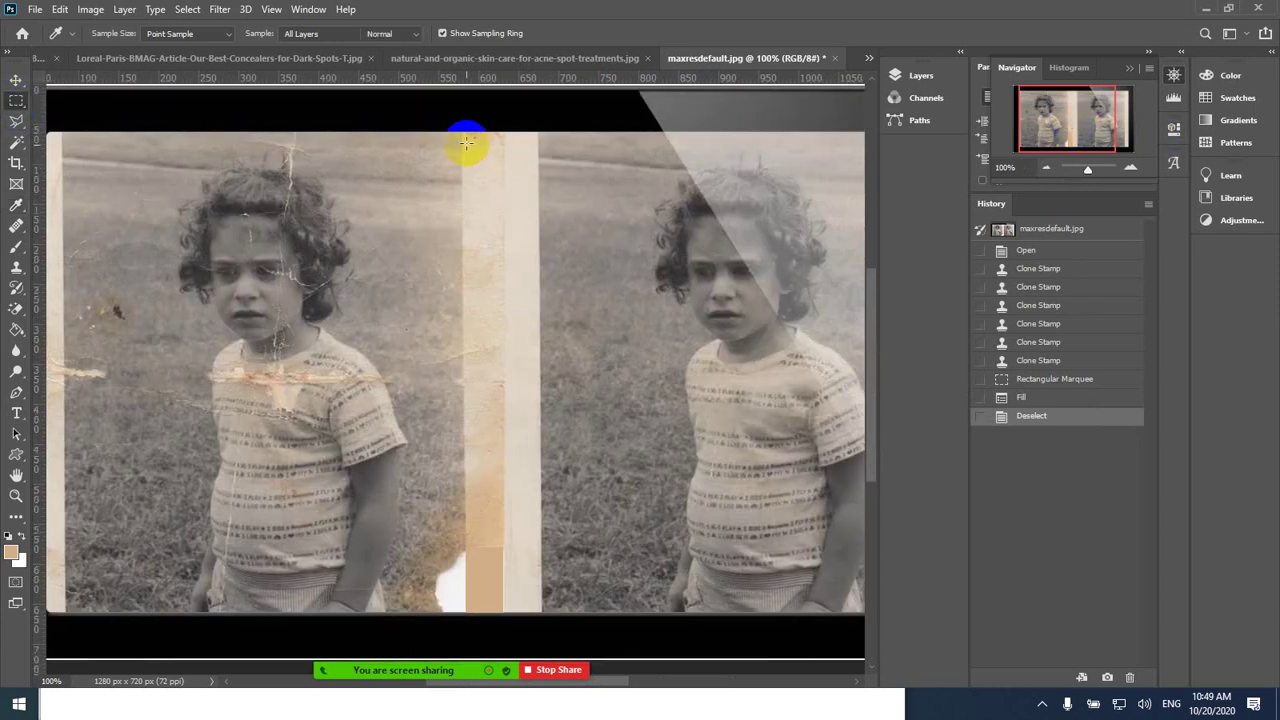
drag(487, 346, 505, 553)
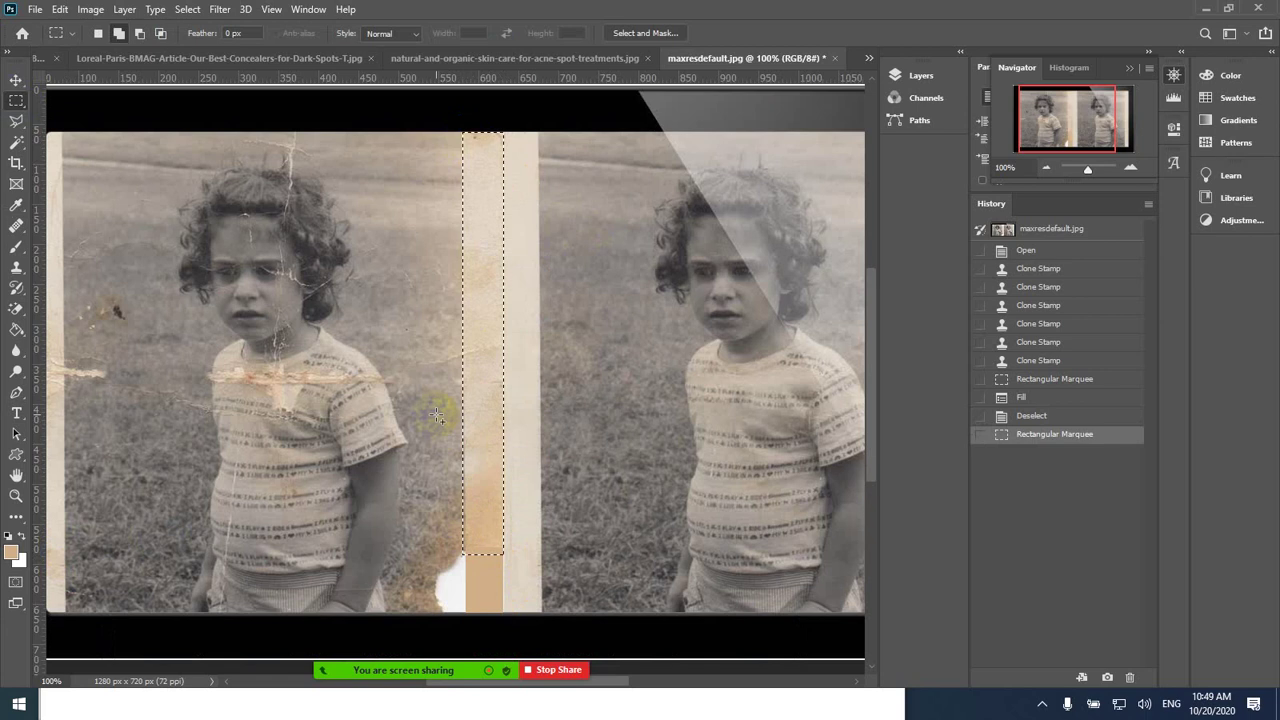
key(alt+BackSpace)
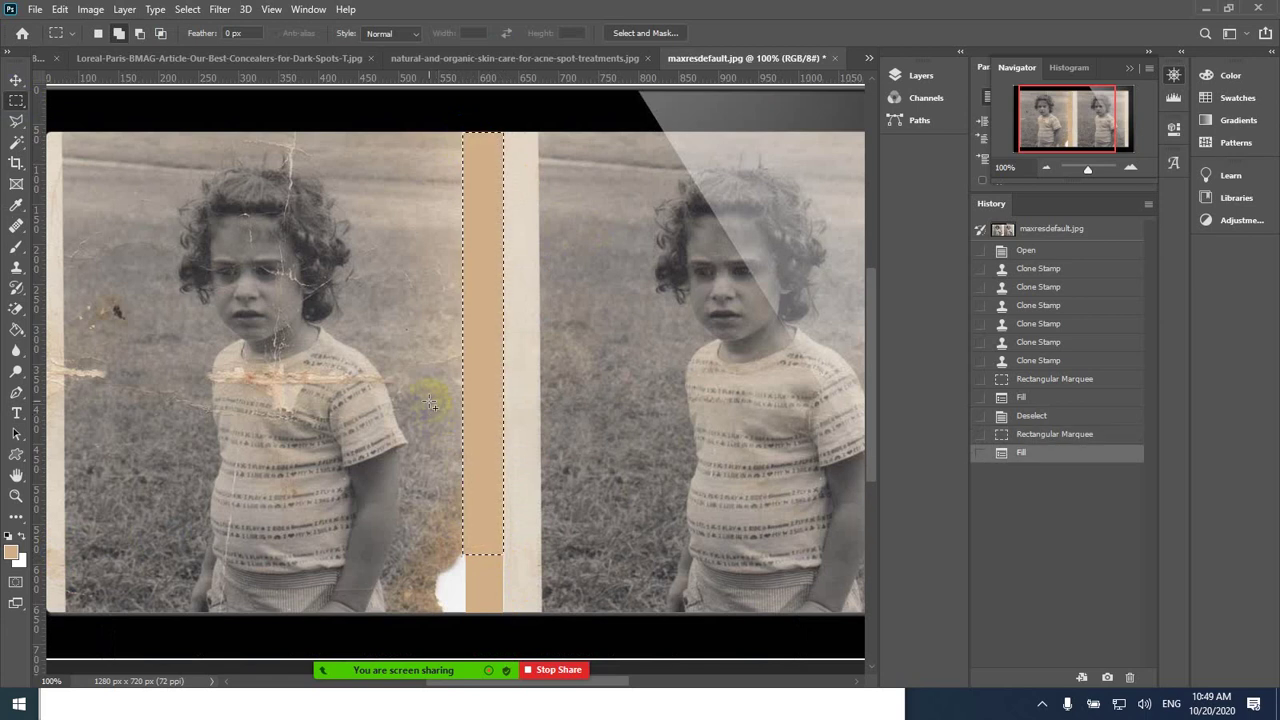
key(ctrl+d)
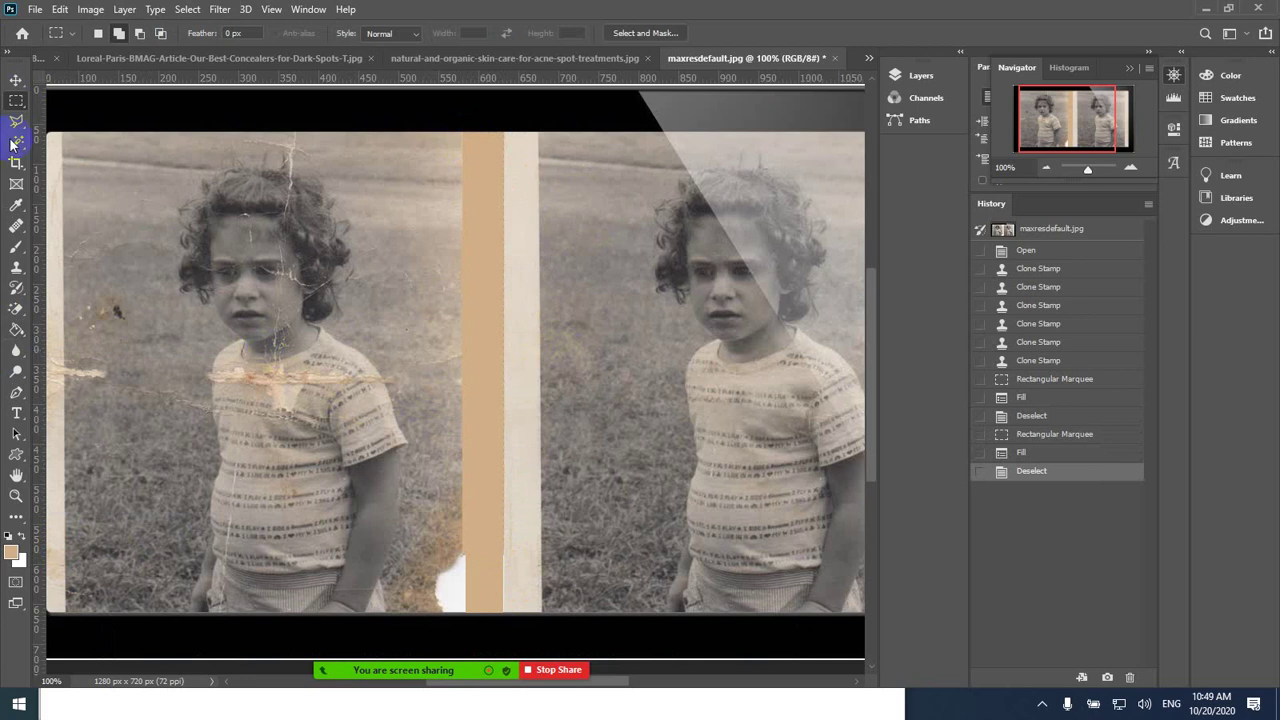
- Sample clean grass with the Healing Brush and heal the remaining pale horizontal crease near the photo's left edge
drag(19, 270, 60, 263)
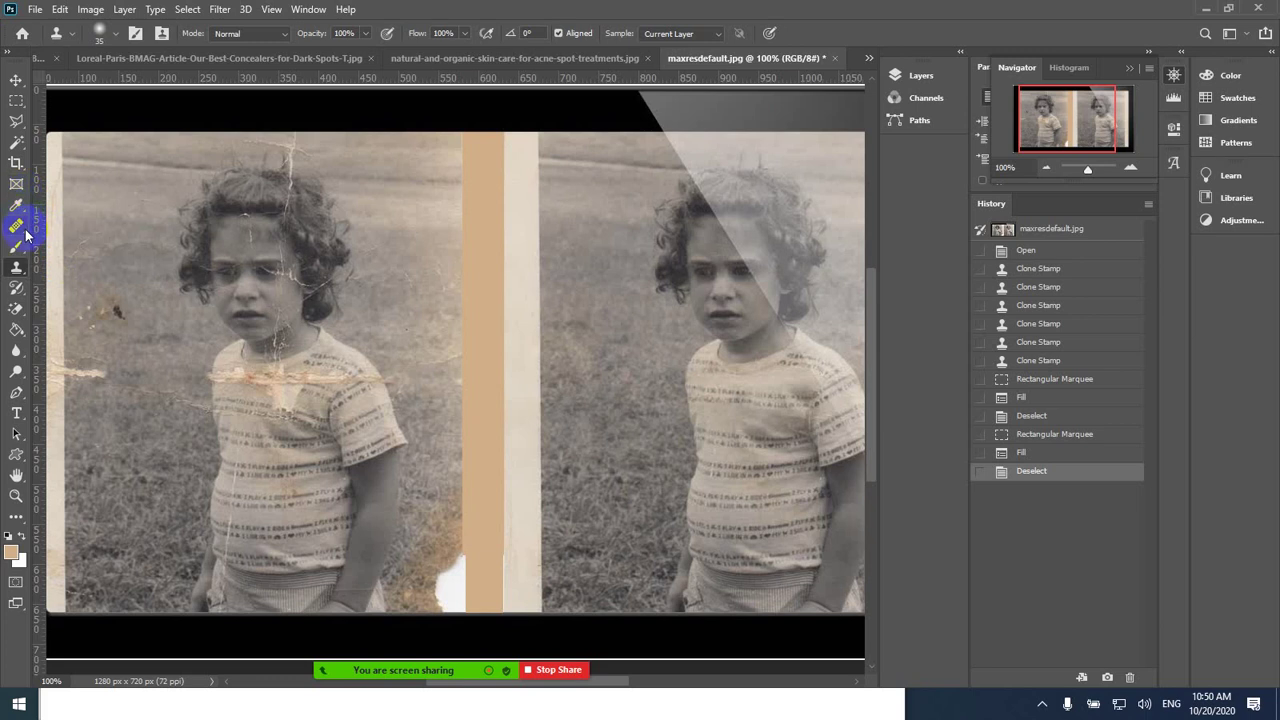
drag(26, 232, 74, 247)
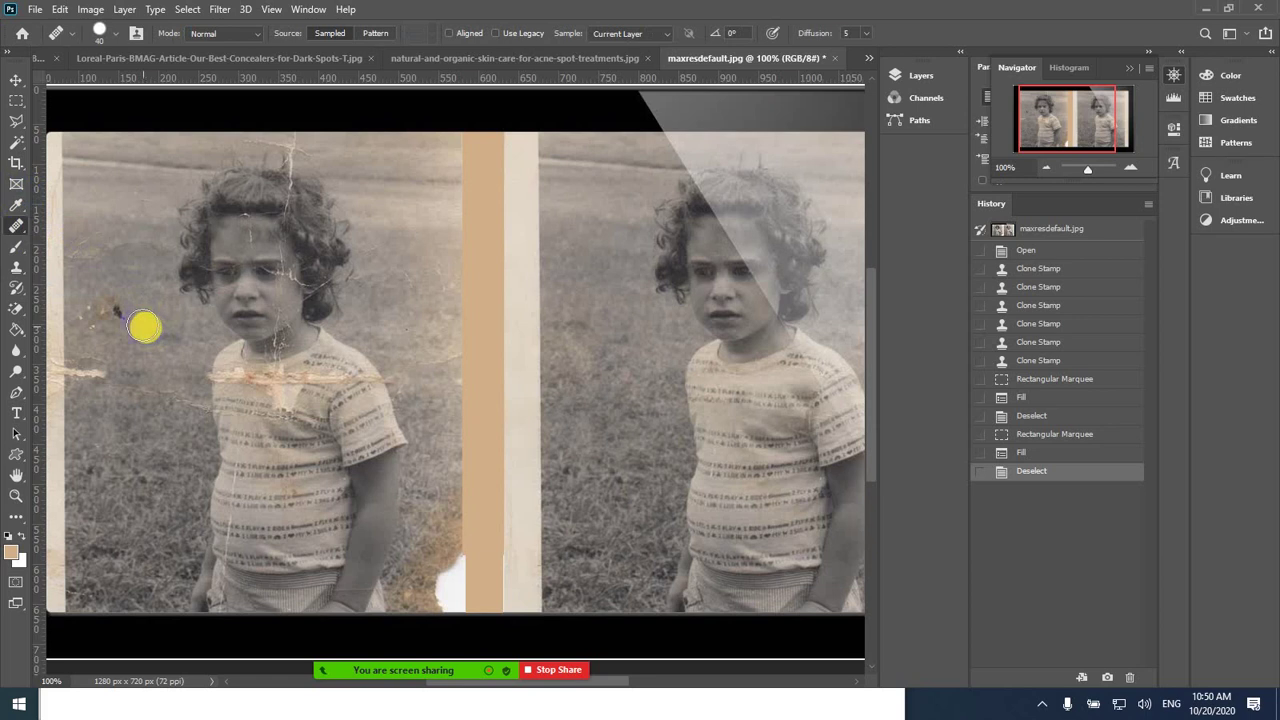
alt+click(240, 330)
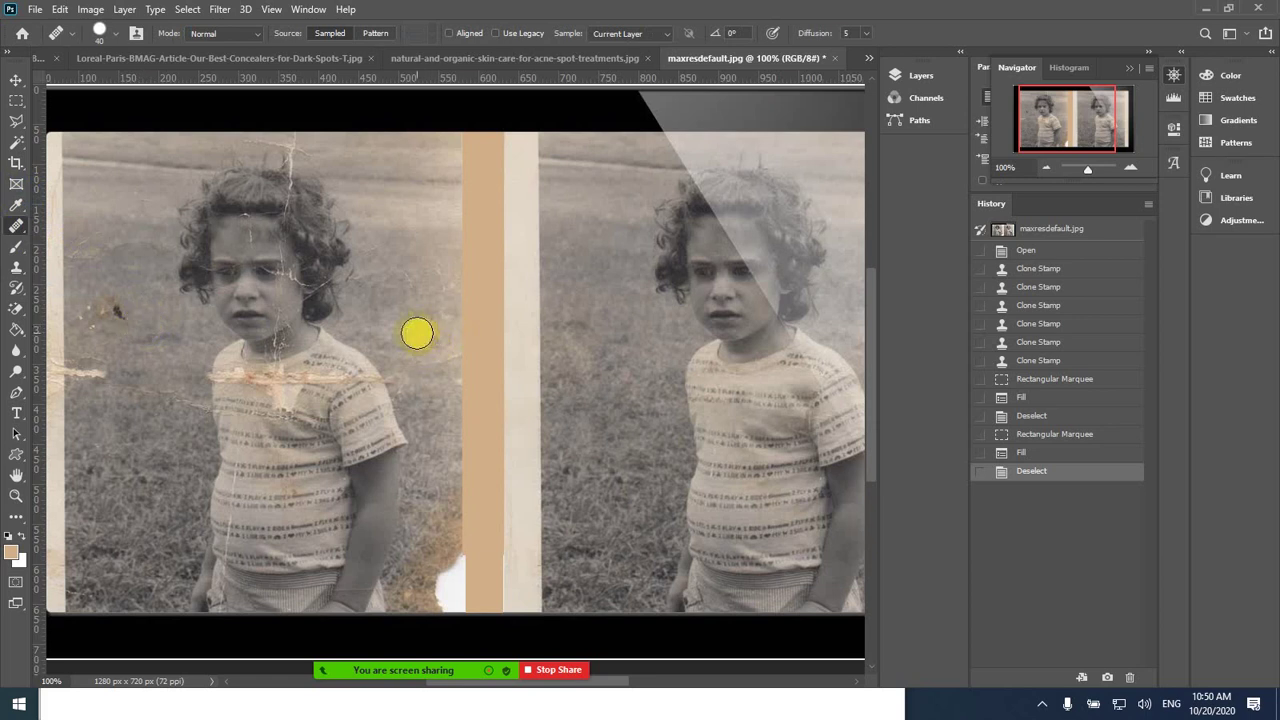
click(112, 404)
drag(112, 404, 100, 421)
drag(103, 375, 80, 372)
- Heal the dark stain in the grass beside the child, undoing the first stroke and repainting over the blemish
mouse_move(120, 314)
mouse_down()
mouse_move(110, 306)
mouse_move(104, 329)
mouse_up()
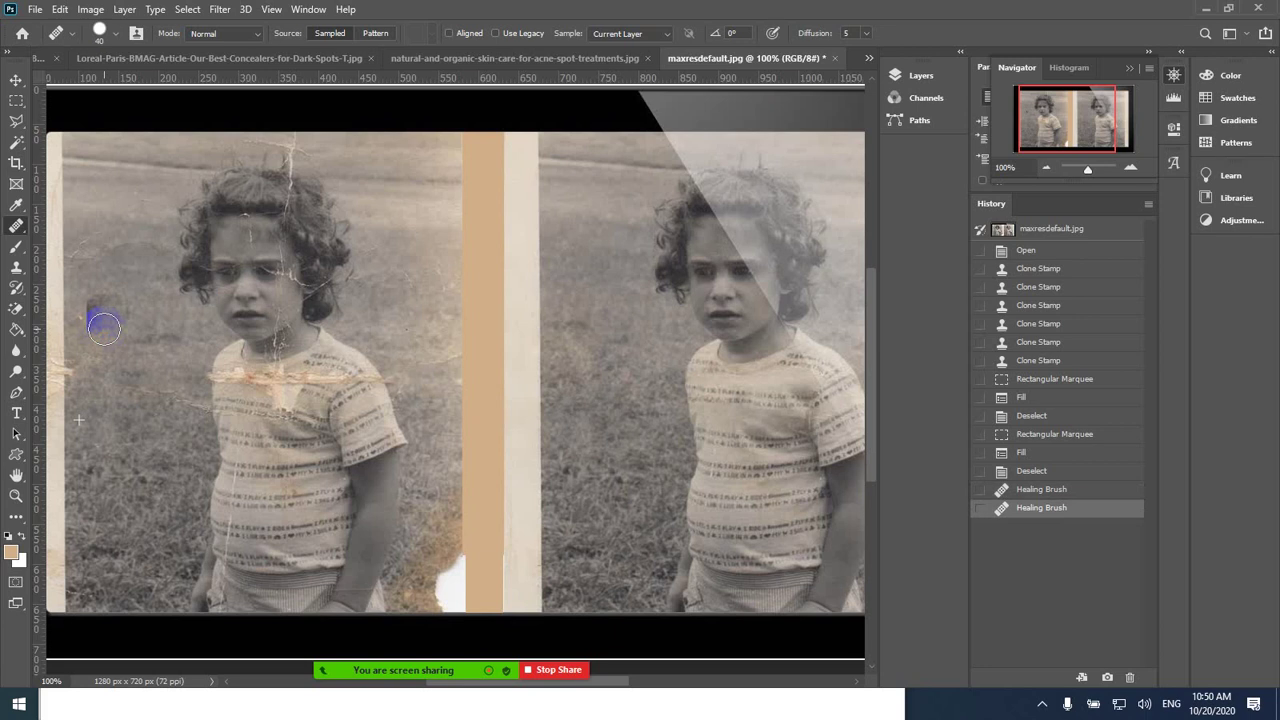
key(ctrl+z)
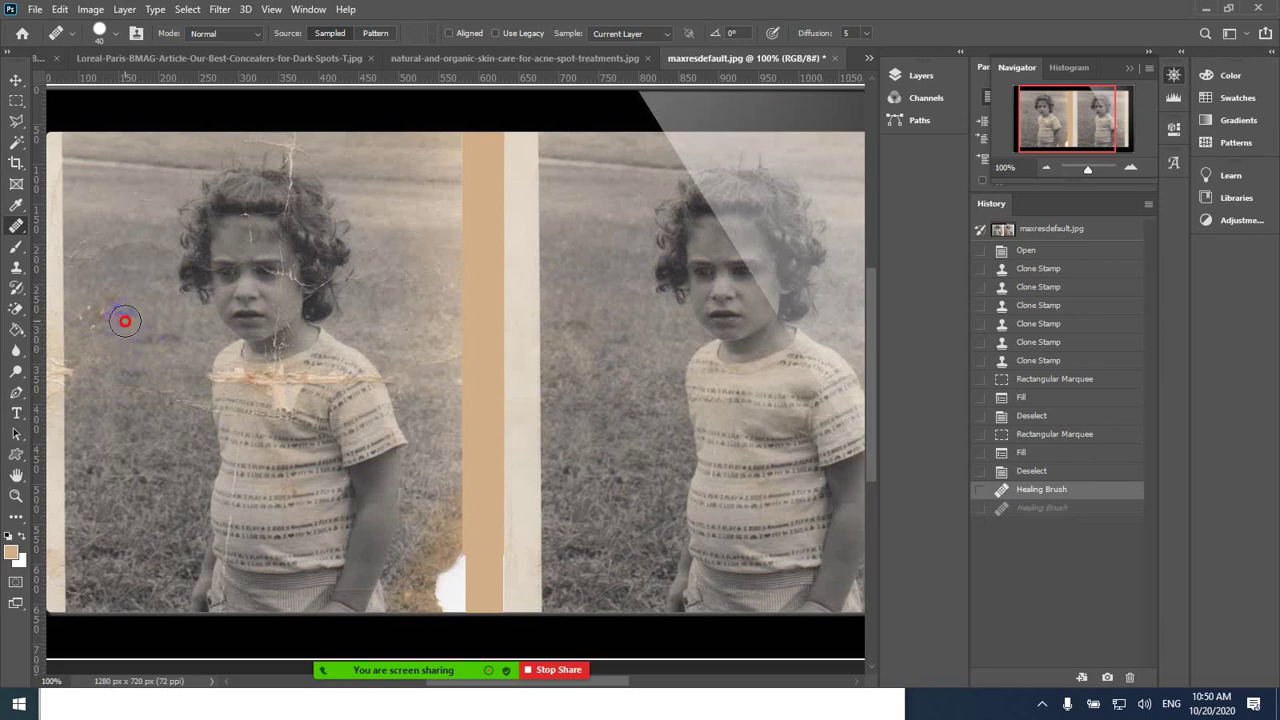
drag(115, 305, 94, 320)
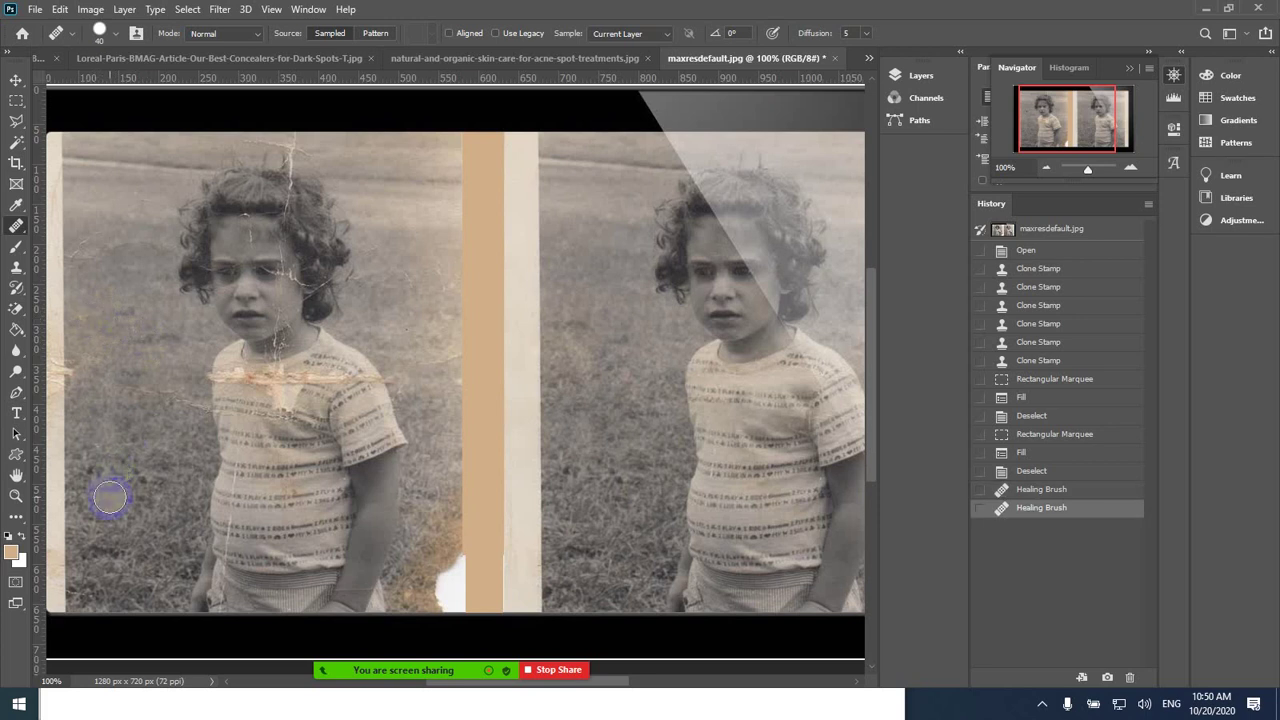
- Reduce the Healing Brush to 10 px, paint shirt texture over the pale torn patch on the chest and undo the last stroke
alt+click(286, 375)
drag(852, 254, 860, 251)
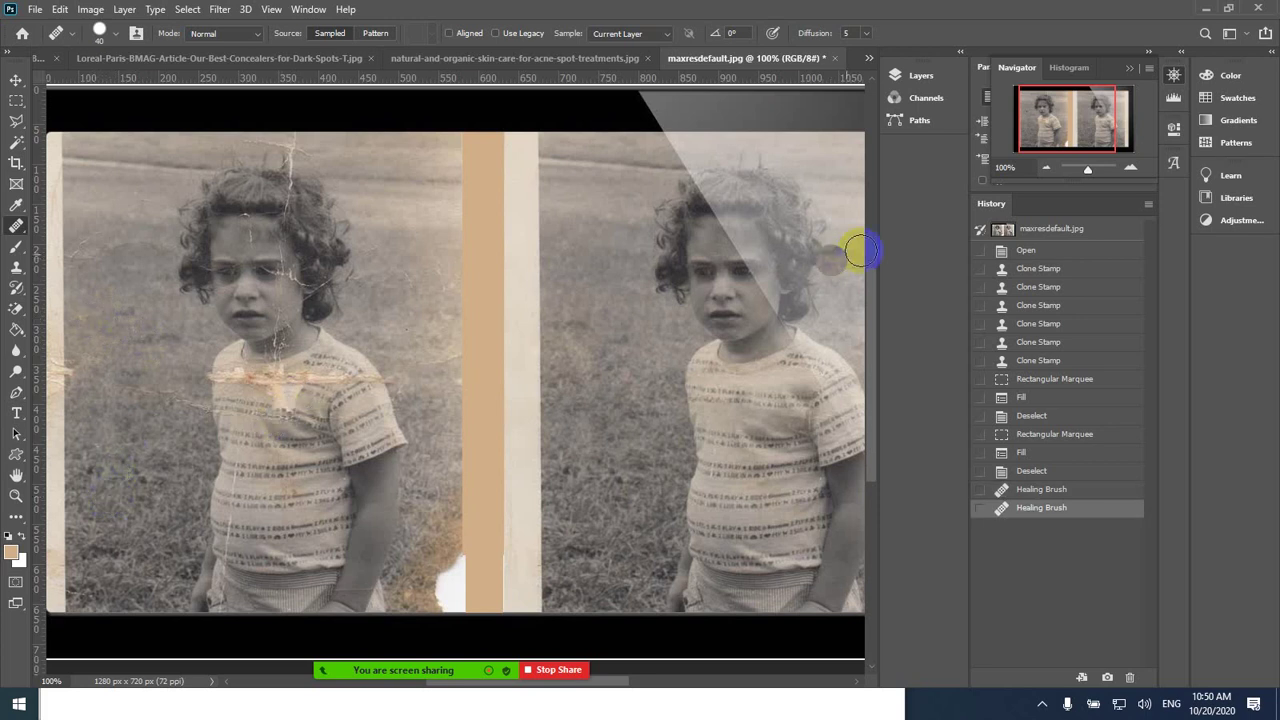
drag(1088, 170, 1088, 168)
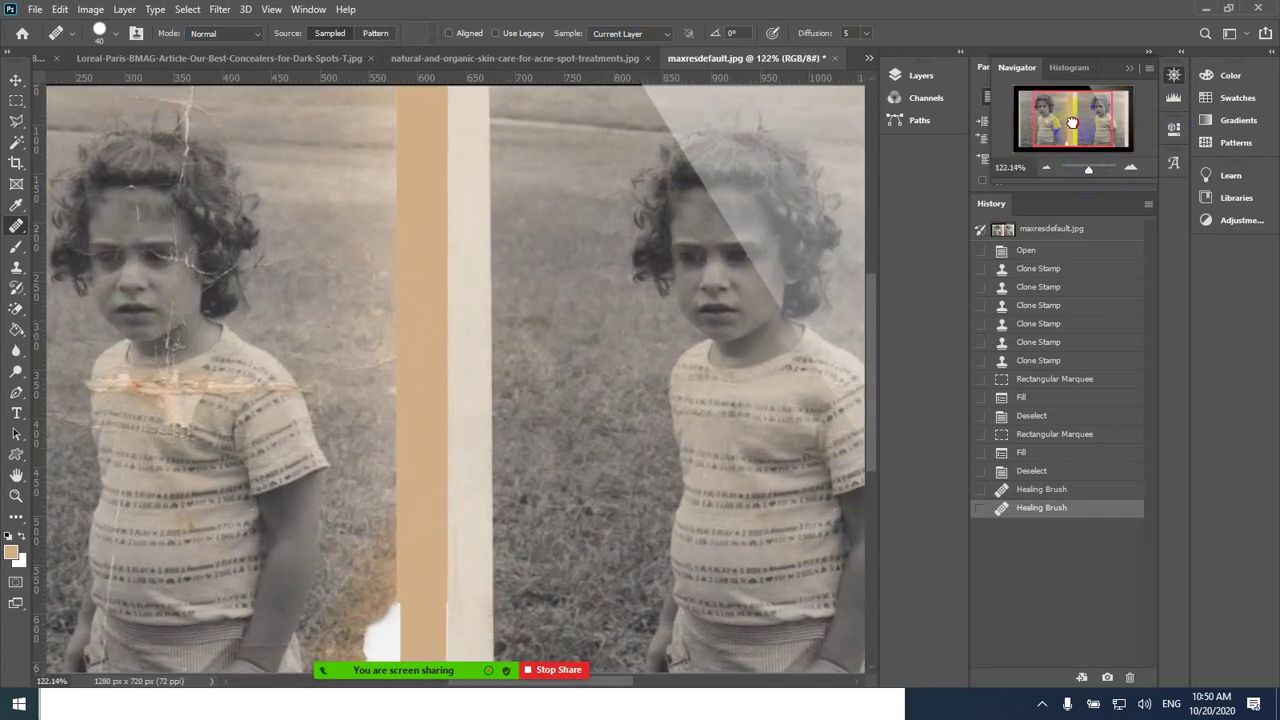
drag(1072, 122, 1063, 120)
drag(1088, 174, 1097, 171)
drag(1066, 119, 1048, 125)
drag(1090, 172, 1095, 173)
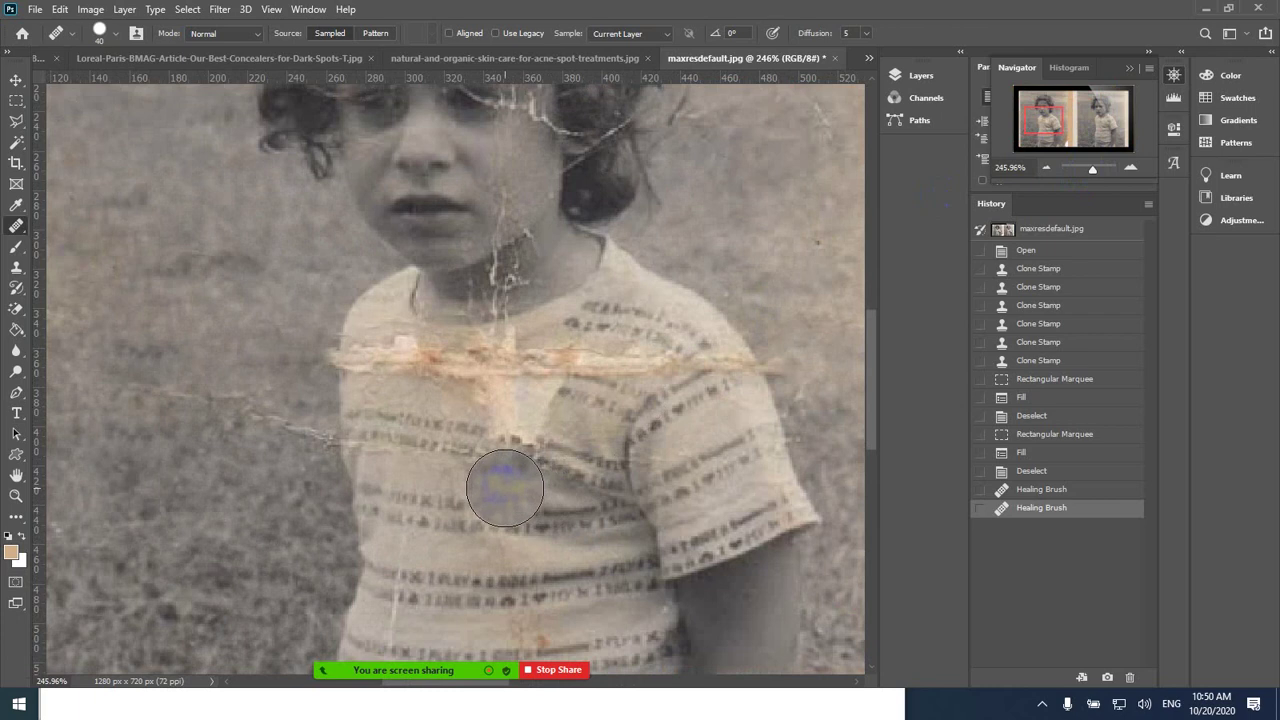
key(bracketleft)
key(bracketleft)
key(bracketleft)
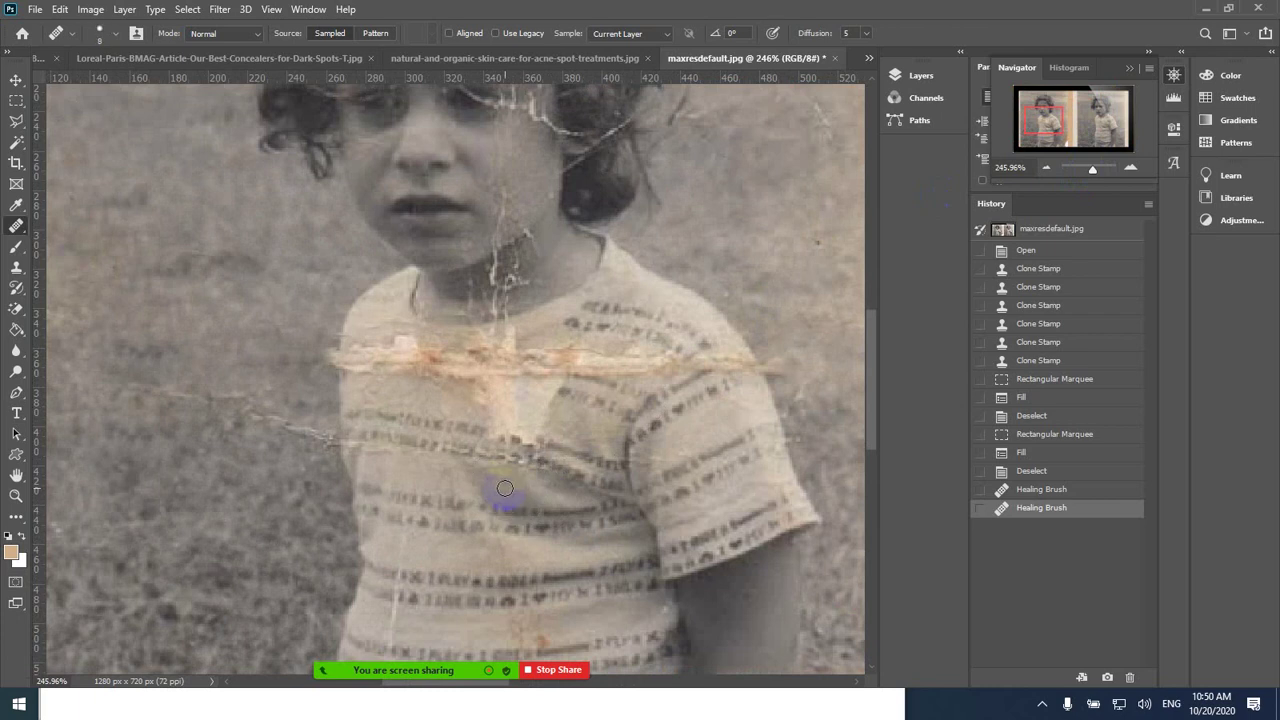
mouse_move(543, 400)
mouse_down()
mouse_move(583, 408)
mouse_move(602, 392)
mouse_up()
mouse_move(562, 384)
mouse_down()
mouse_move(505, 366)
mouse_move(529, 378)
mouse_move(523, 427)
mouse_up()
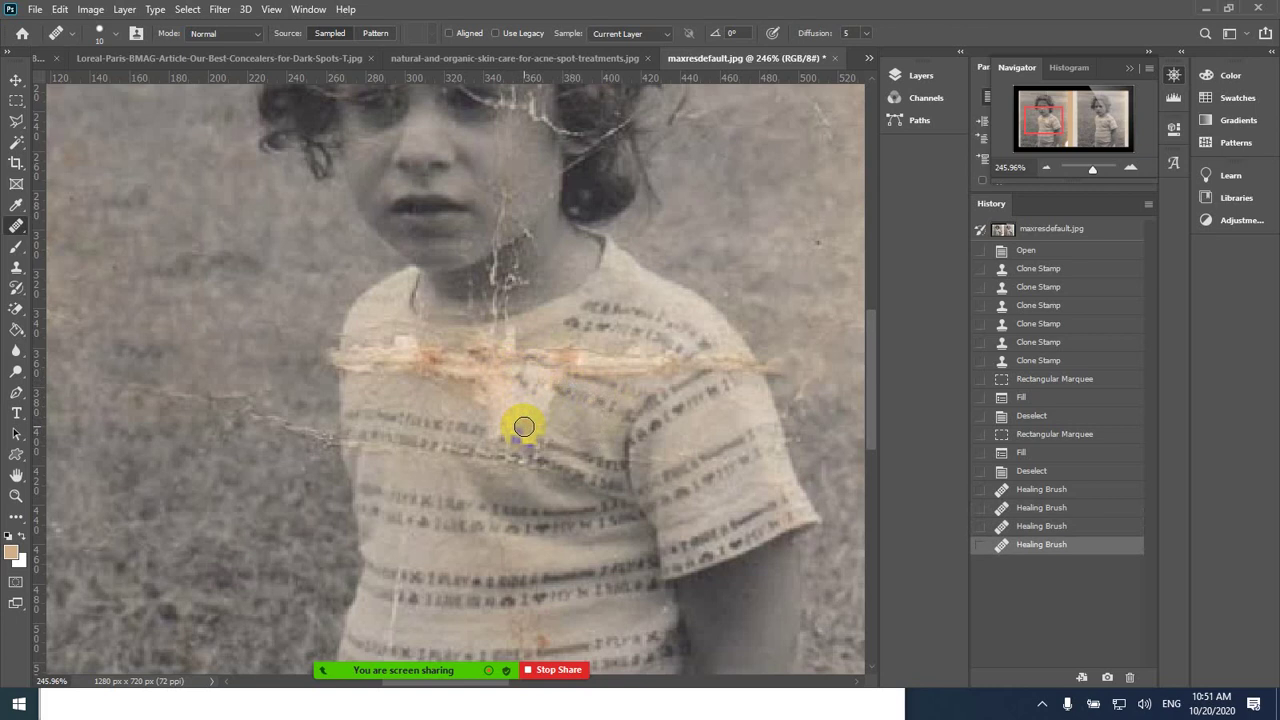
key(ctrl+z)
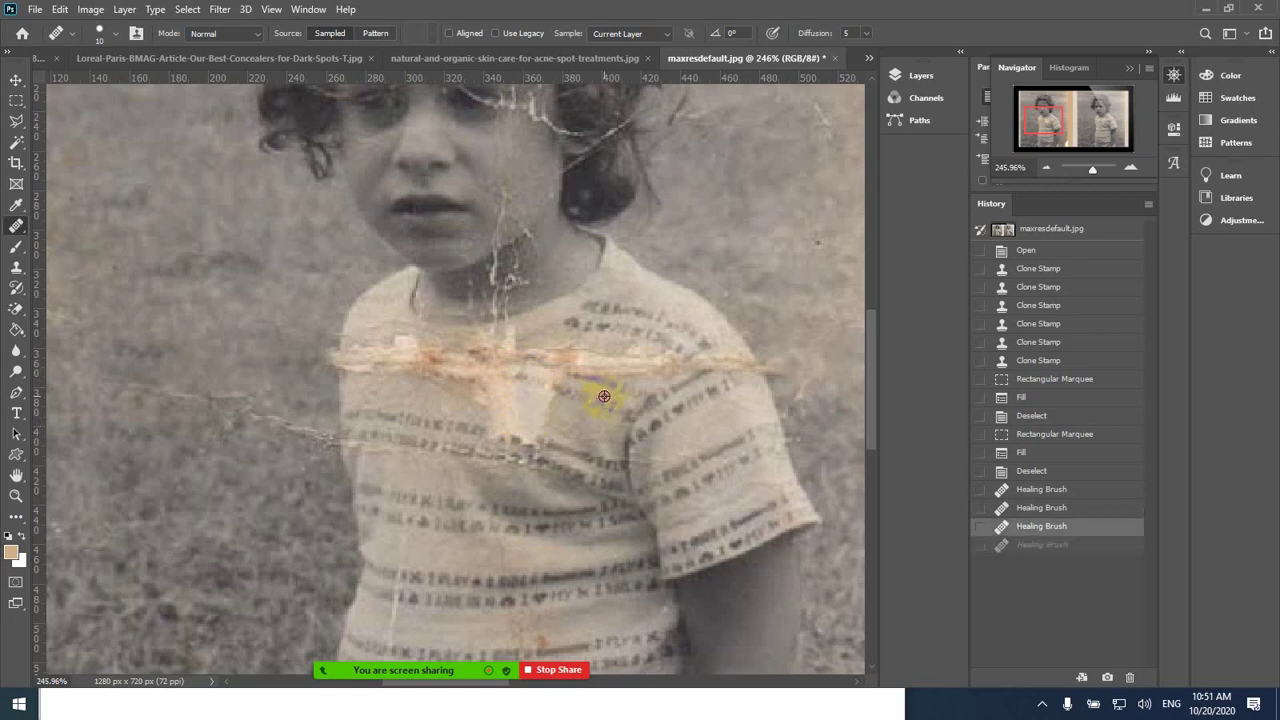
- Heal the torn patch below the shirt's horizontal crease with further strokes using the striped fabric beside it
click(548, 380)
mouse_move(560, 374)
mouse_down()
mouse_move(520, 380)
mouse_move(452, 360)
mouse_up()
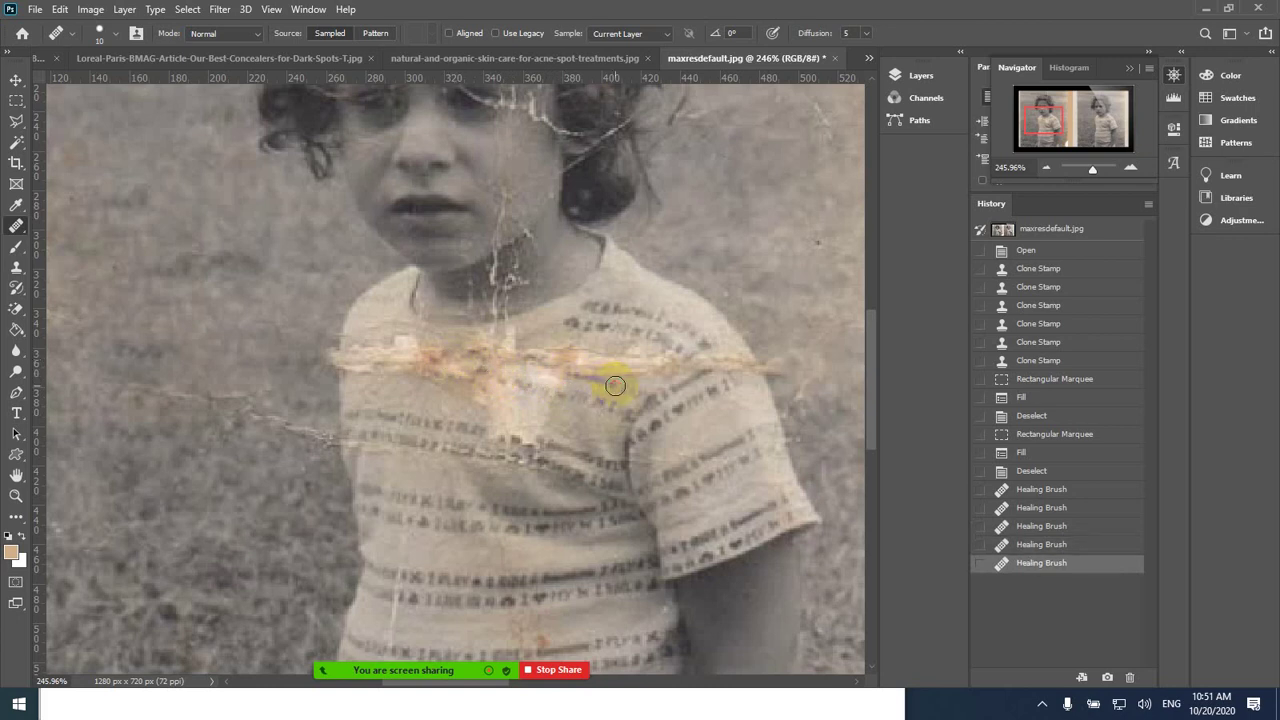
drag(614, 385, 490, 352)
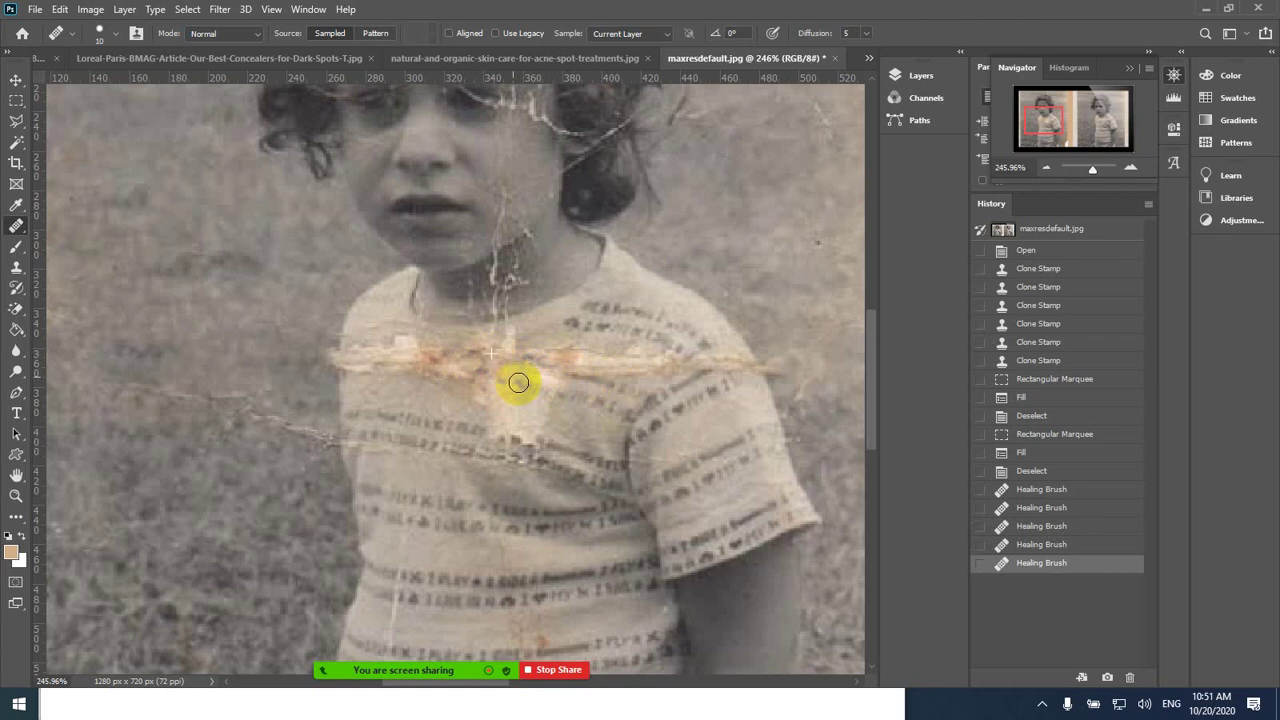
click(565, 423)
drag(560, 423, 515, 411)
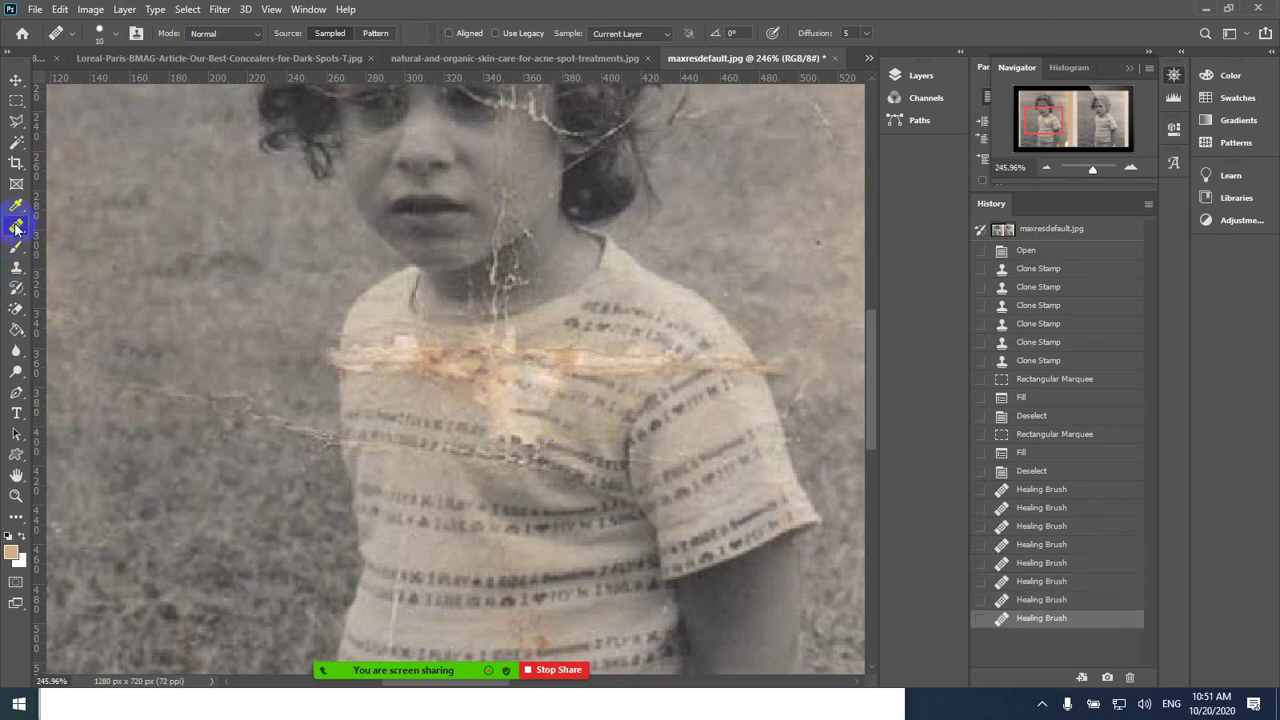
- Clone neighbouring shirt fabric over the pale torn patch on the chest with the 35 px Clone Stamp
drag(16, 268, 70, 270)
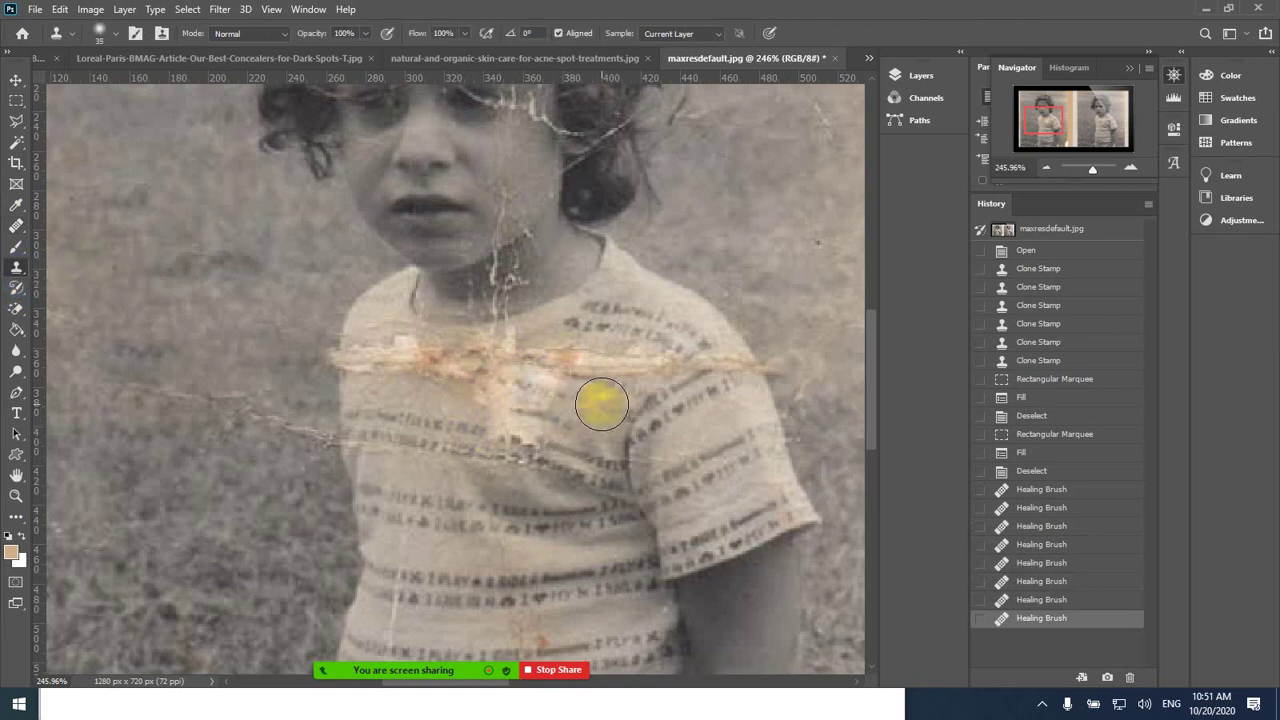
mouse_move(601, 404)
mouse_down()
mouse_move(494, 371)
mouse_move(505, 380)
mouse_up()
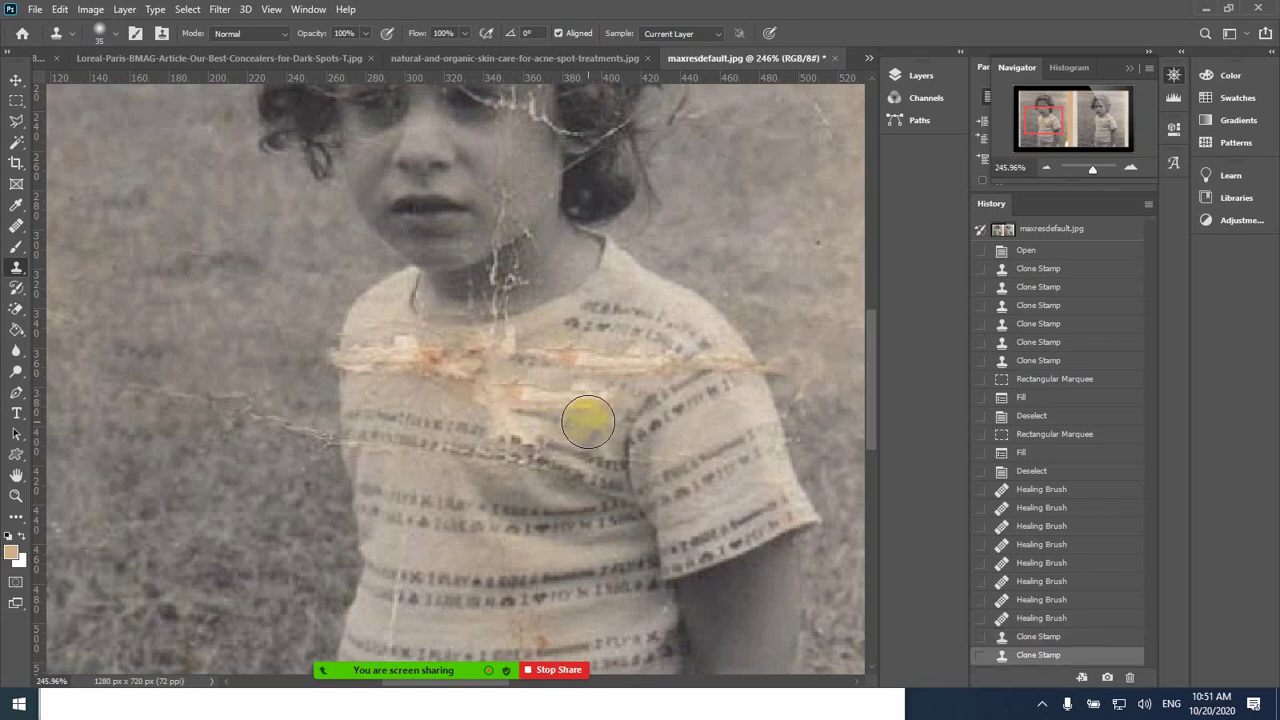
mouse_move(589, 421)
mouse_down()
mouse_move(510, 415)
mouse_move(485, 399)
mouse_up()
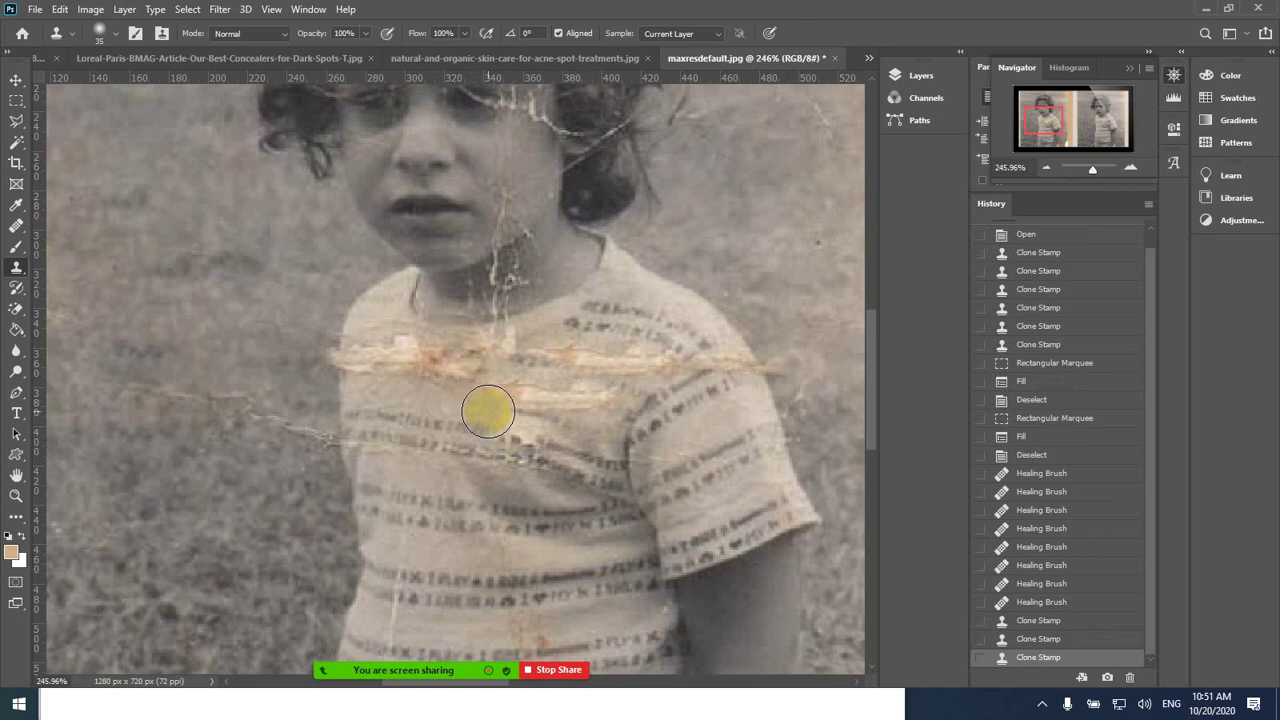
drag(488, 411, 570, 422)
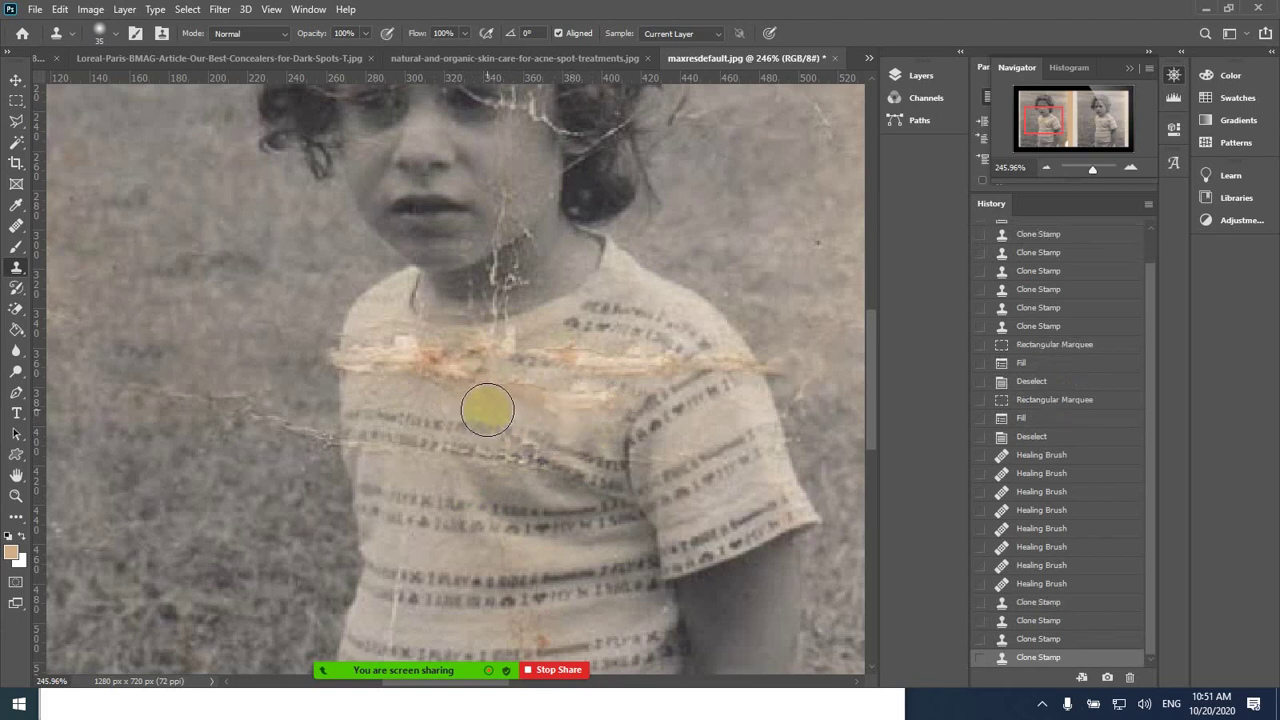
drag(517, 403, 614, 394)
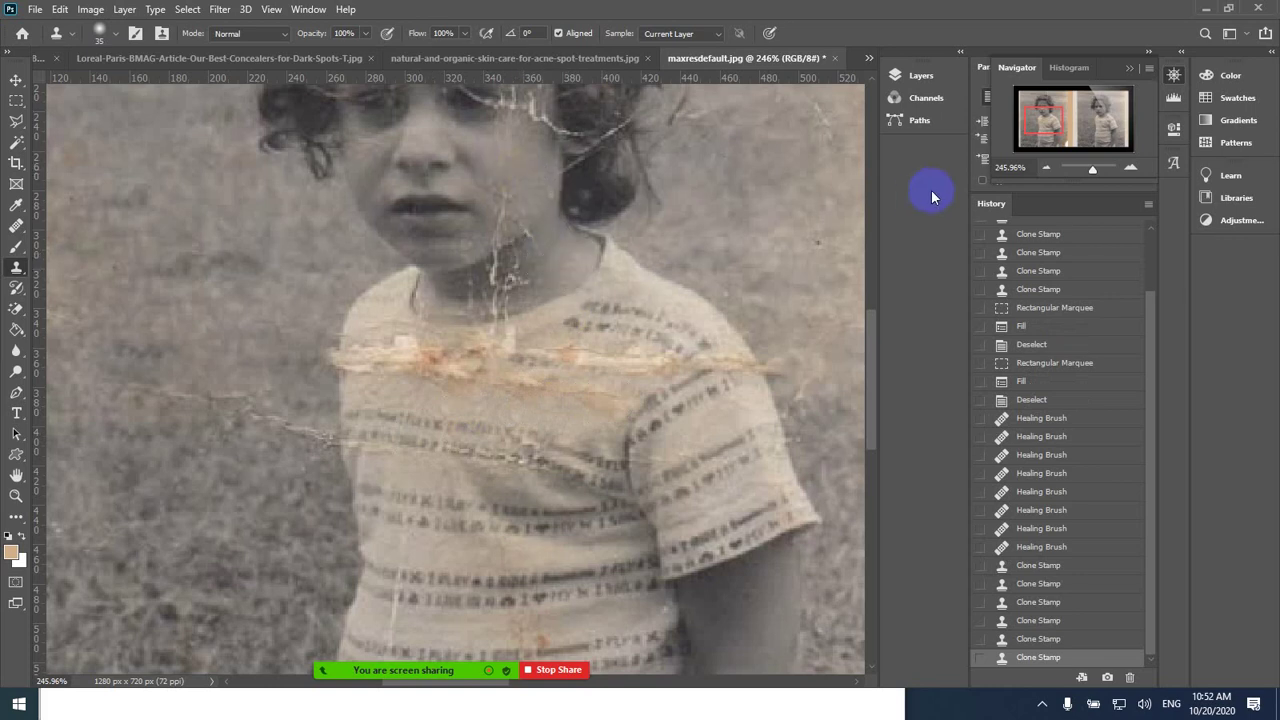
- Reduce the Clone Stamp brush to 9 px for the fine crease across the child's eye and cheek
mouse_move(1082, 176)
mouse_down()
mouse_move(1100, 168)
mouse_move(1050, 107)
mouse_up()
drag(340, 415, 324, 440)
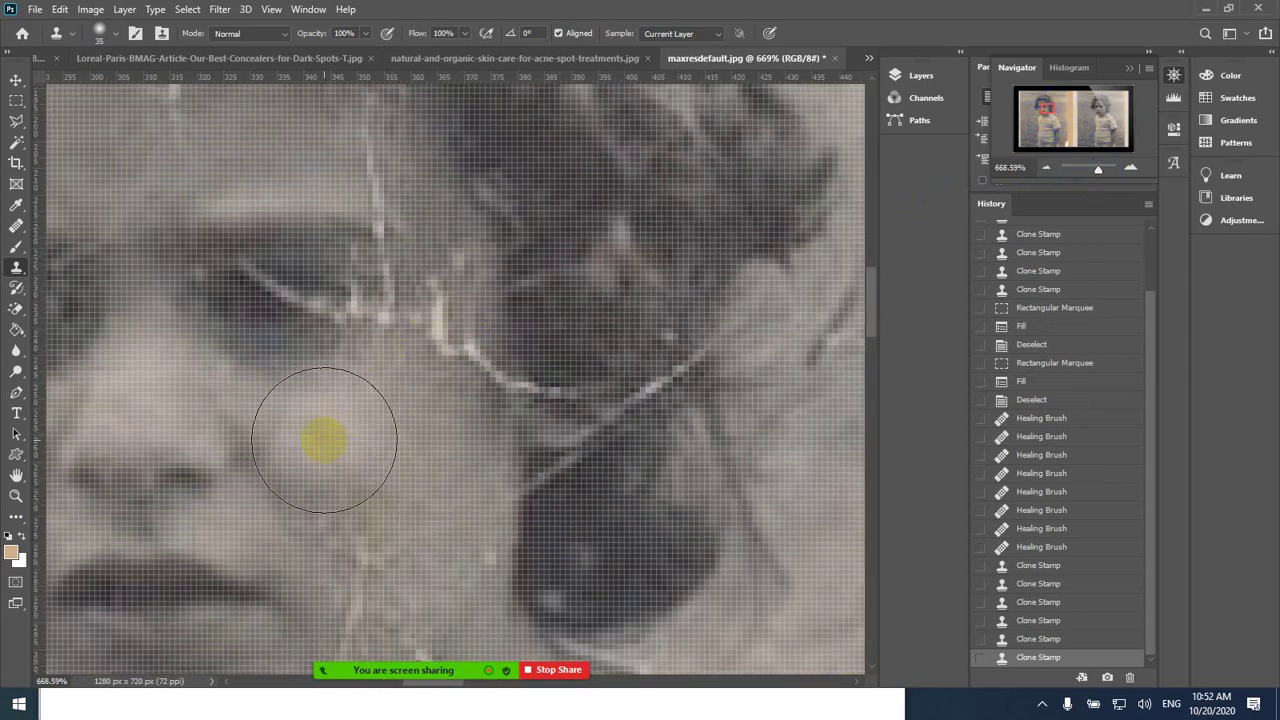
key(bracketleft)
key(bracketleft)
key(bracketleft)
key(bracketleft)
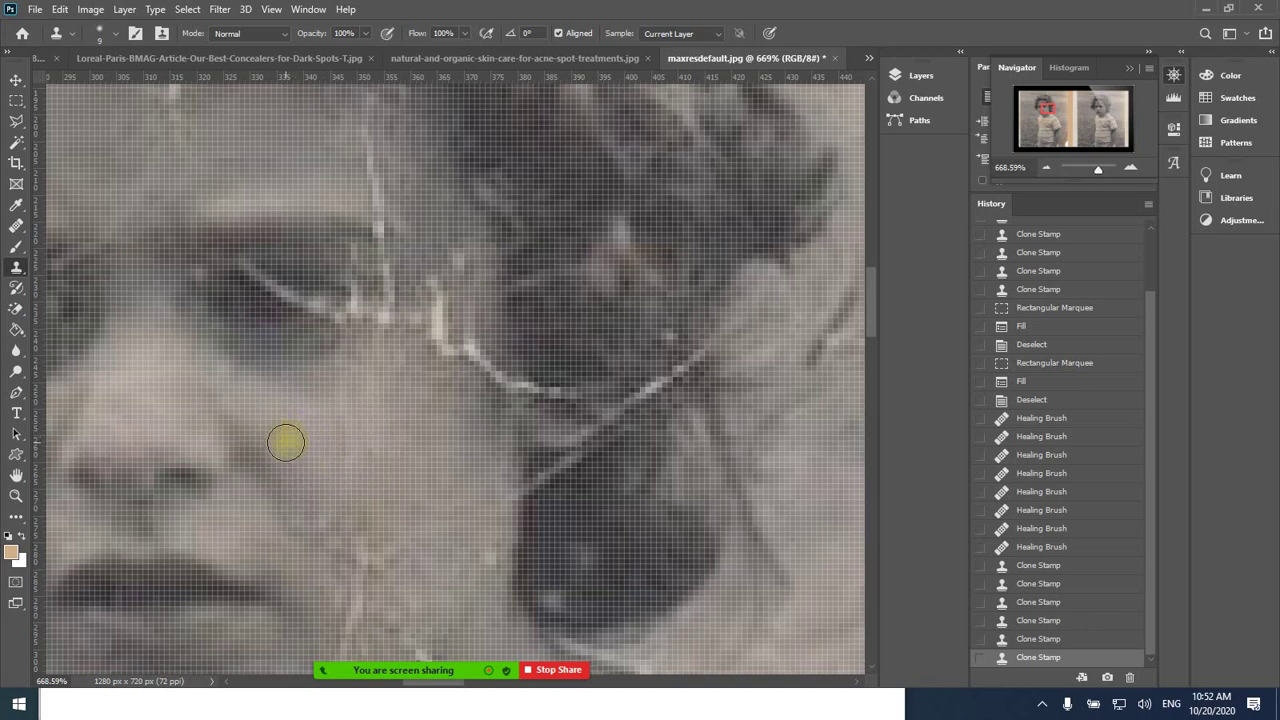
- Clone clean skin over the cracks on the child's cheek, temple and forehead with the Clone Stamp
mouse_move(285, 442)
mouse_down()
mouse_move(346, 473)
mouse_move(353, 526)
mouse_move(366, 450)
mouse_move(349, 416)
mouse_move(371, 437)
mouse_up()
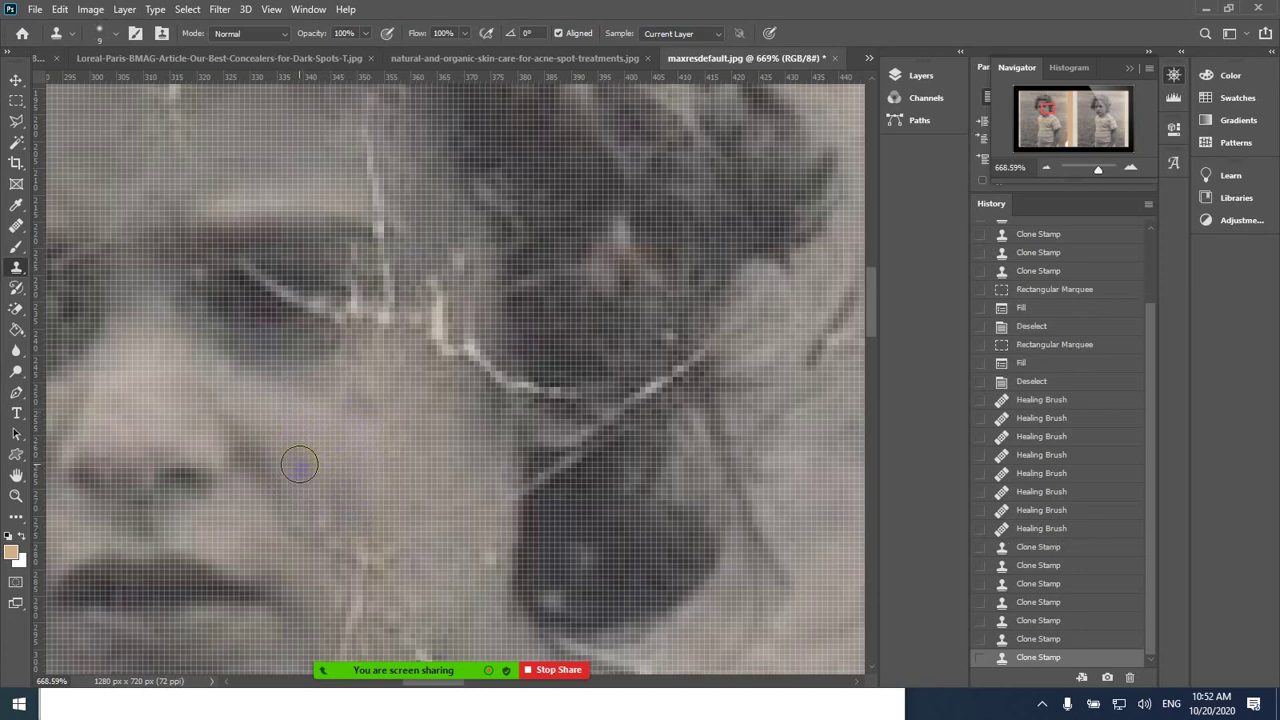
mouse_move(300, 463)
mouse_down()
mouse_move(357, 571)
mouse_move(352, 604)
mouse_up()
click(493, 375)
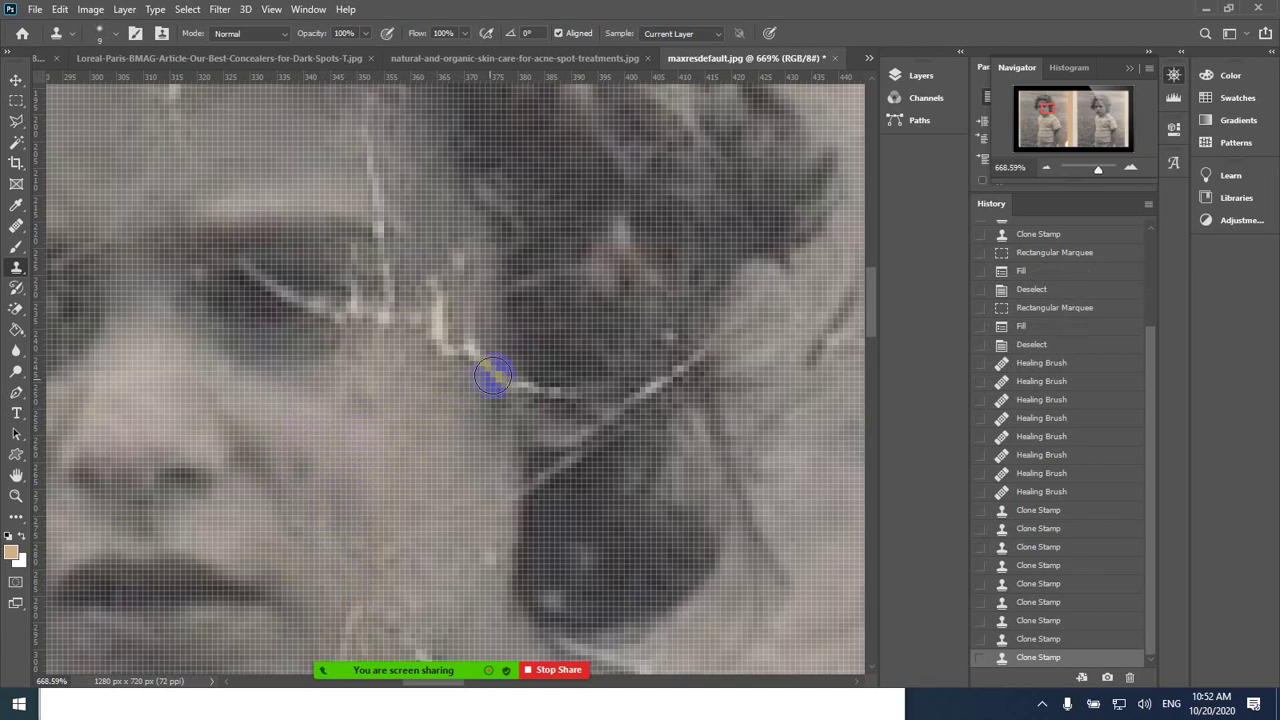
mouse_move(493, 375)
mouse_down()
mouse_move(452, 345)
mouse_move(449, 279)
mouse_up()
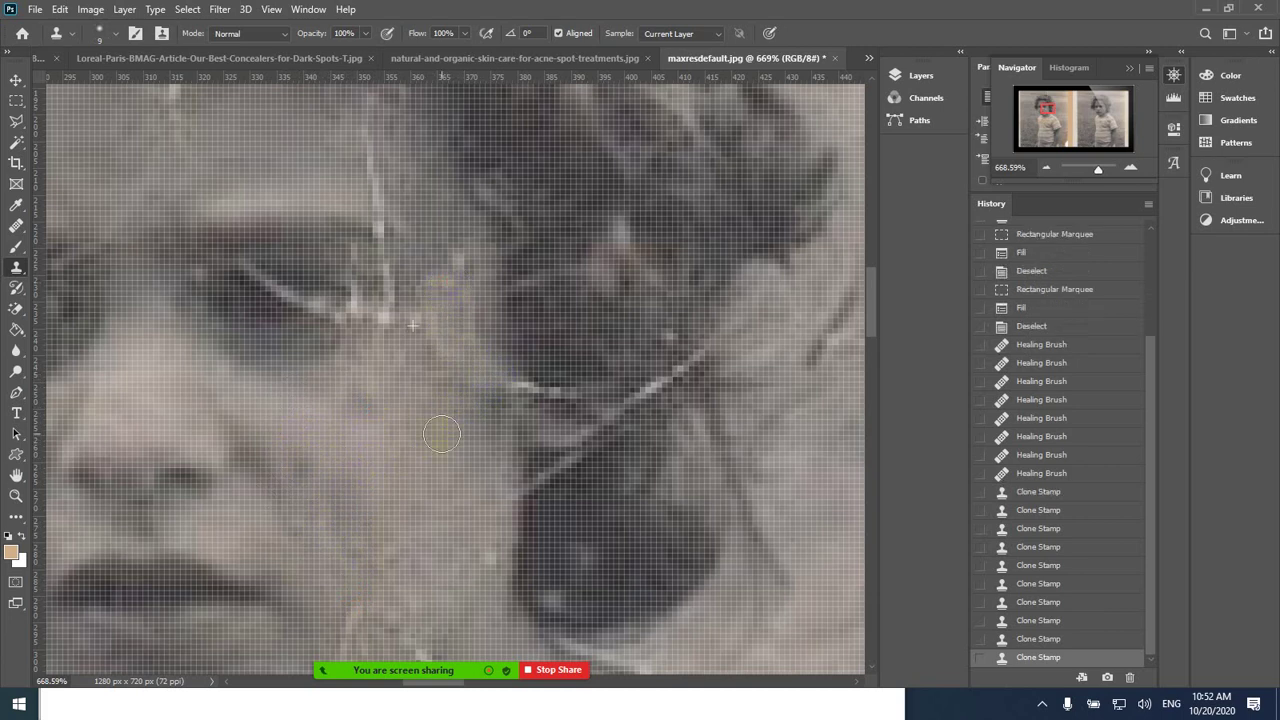
click(508, 386)
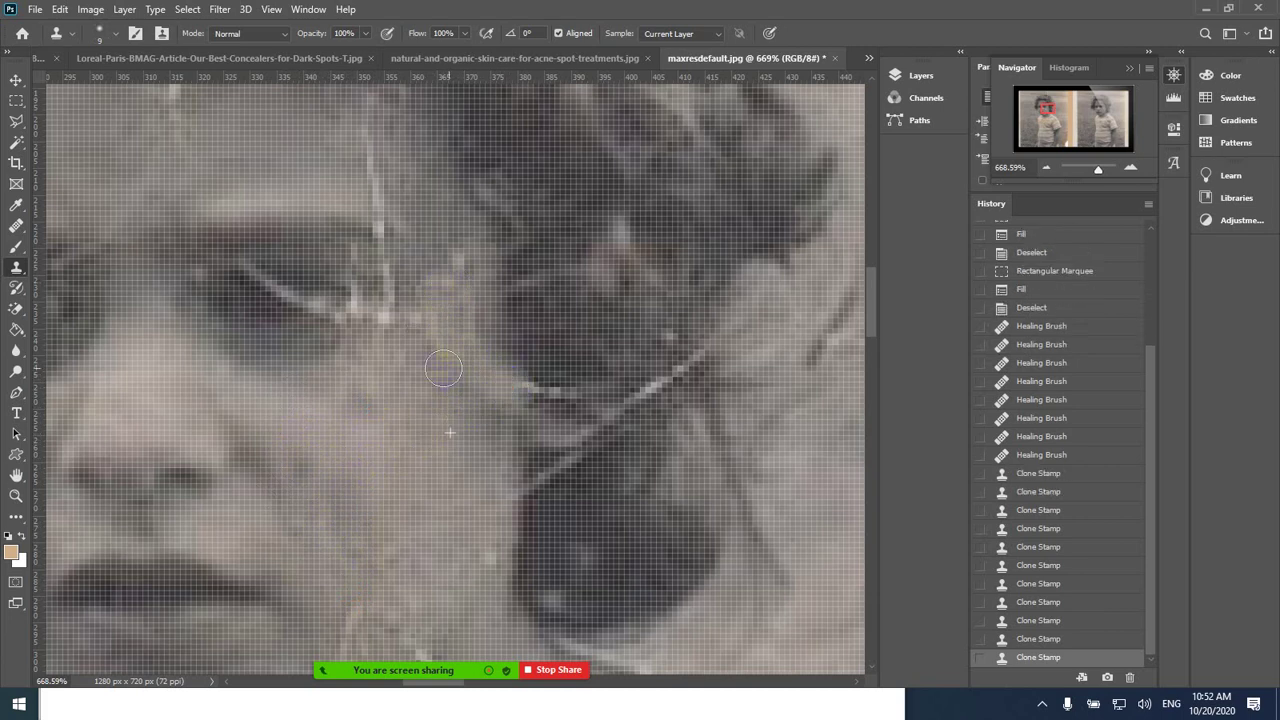
mouse_move(372, 122)
mouse_down()
mouse_move(359, 158)
mouse_move(371, 148)
mouse_move(373, 186)
mouse_up()
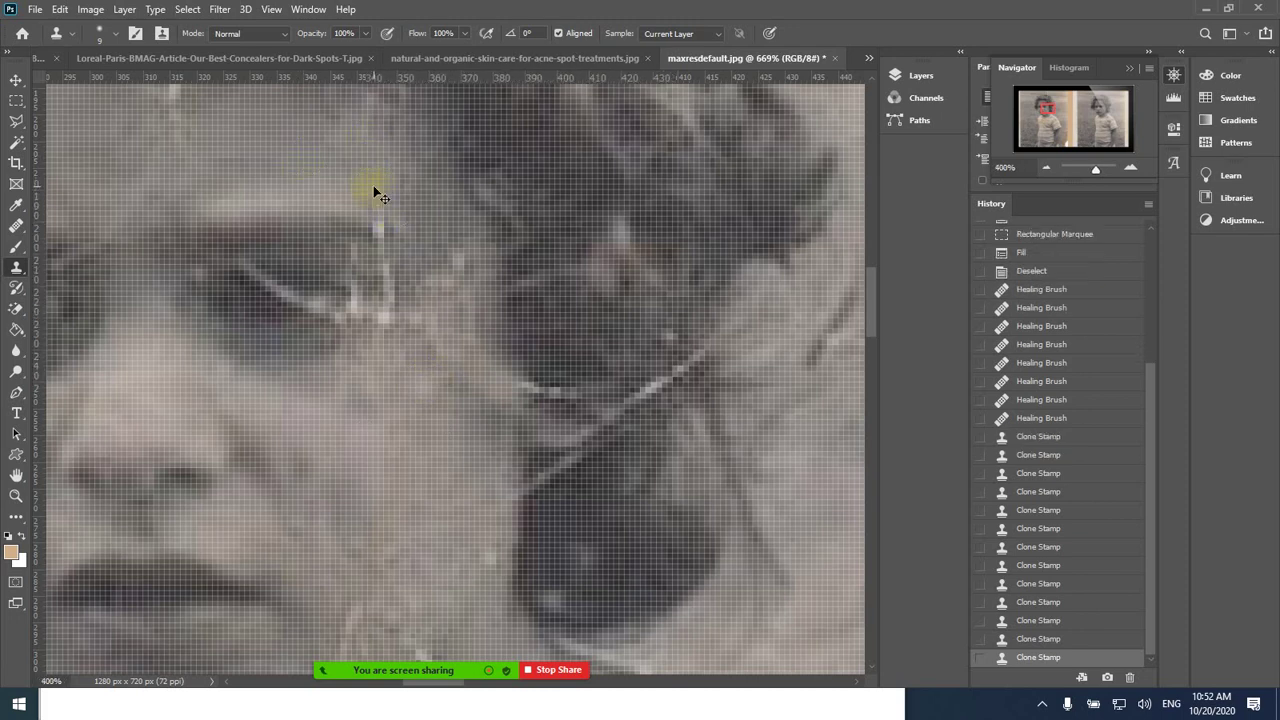
- Clone clean shirt fabric over the stained horizontal tear across the child's chest and toward the shoulder
scroll(373, 185, down, 3)
scroll(373, 186, down, 1)
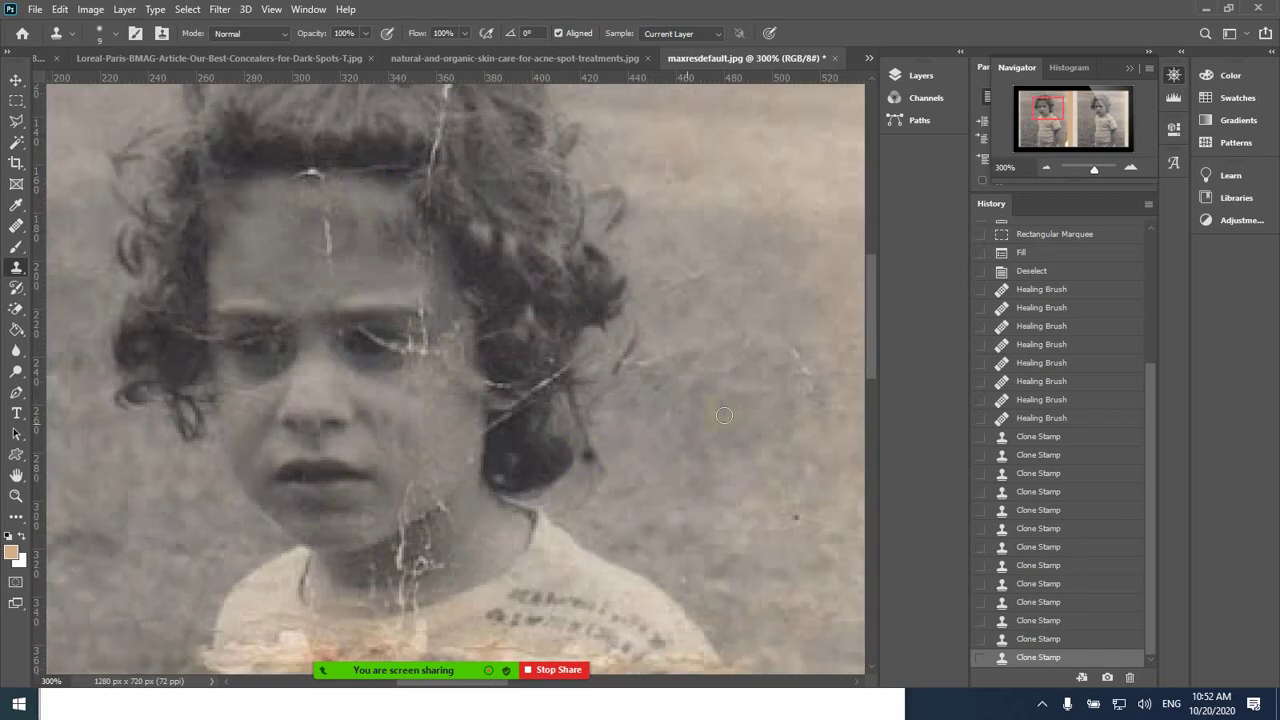
drag(870, 333, 871, 366)
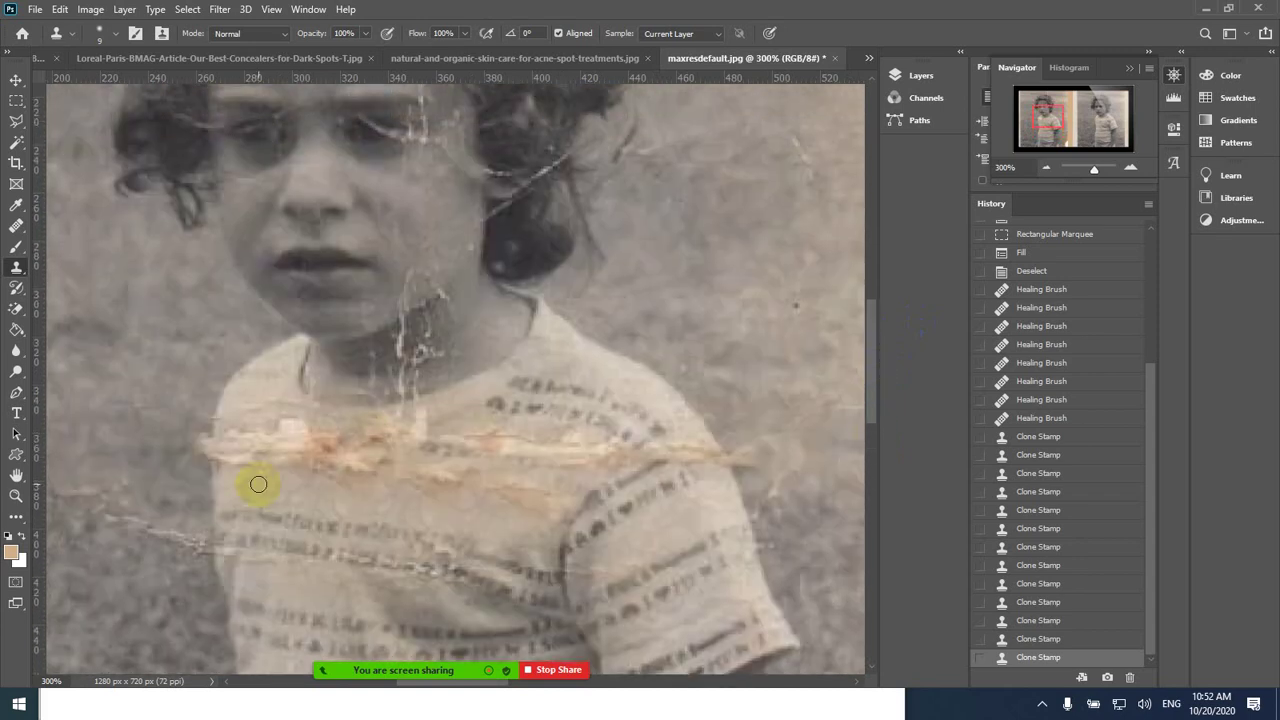
alt+click(234, 452)
mouse_move(231, 445)
mouse_down()
mouse_move(304, 458)
mouse_move(228, 459)
mouse_move(299, 447)
mouse_move(373, 469)
mouse_move(315, 465)
mouse_up()
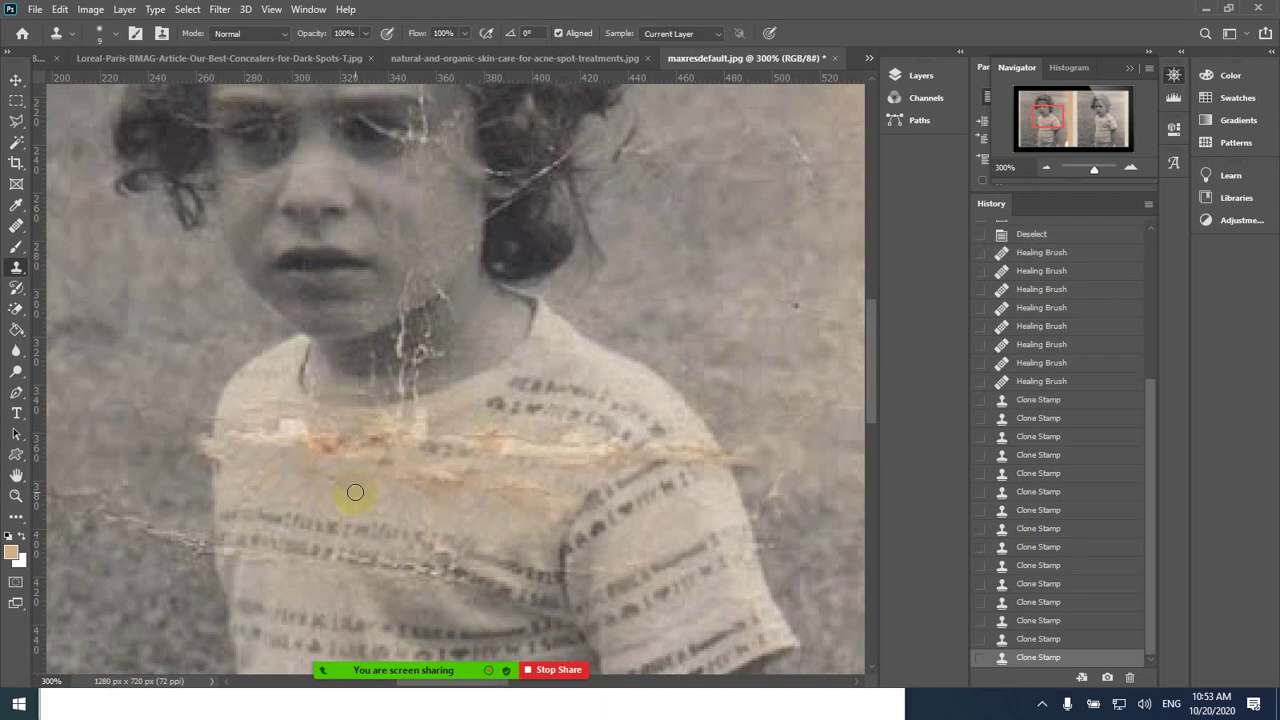
click(375, 456)
mouse_move(360, 449)
mouse_down()
mouse_move(287, 436)
mouse_move(287, 374)
mouse_up()
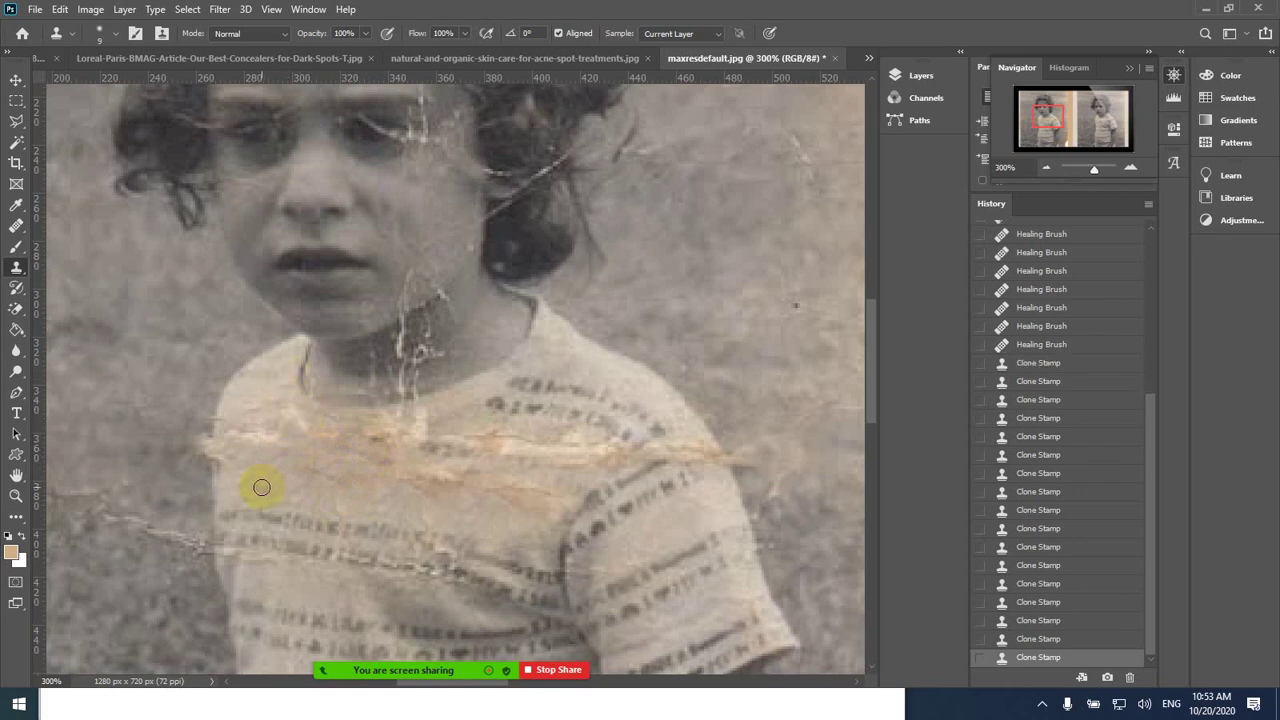
click(301, 425)
mouse_move(301, 425)
mouse_down()
mouse_move(292, 479)
mouse_move(287, 442)
mouse_move(241, 438)
mouse_up()
click(285, 443)
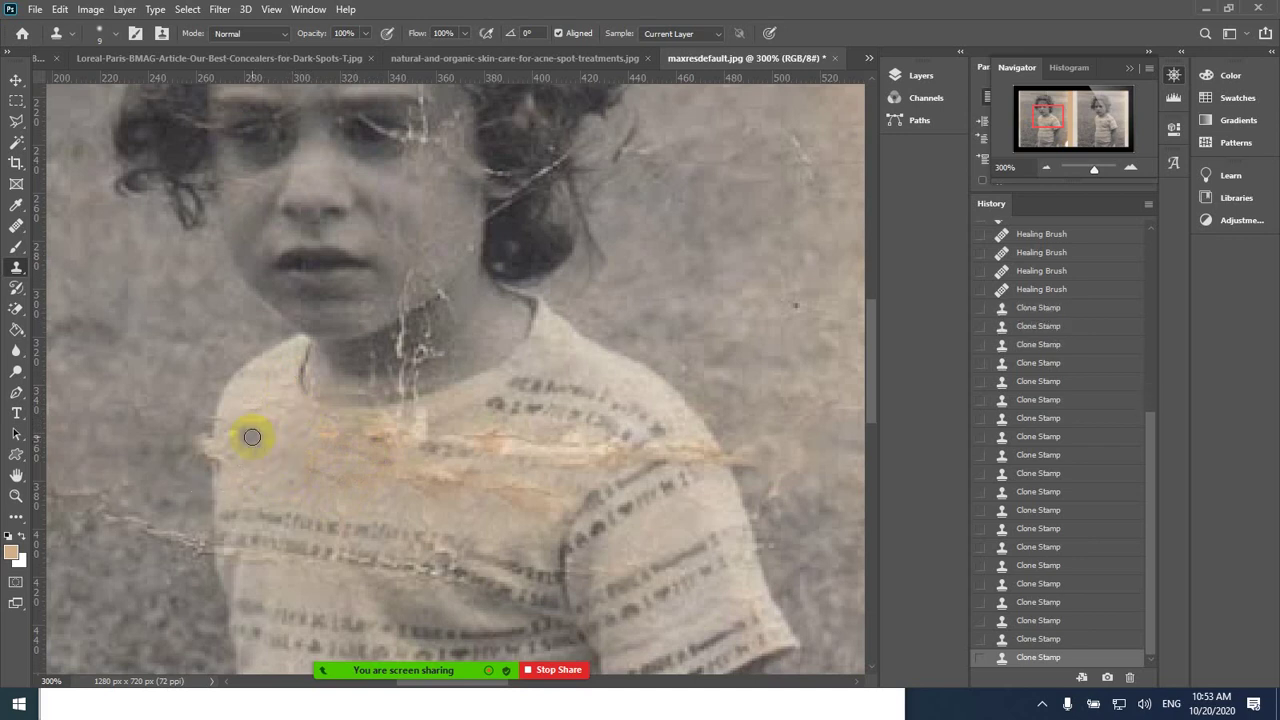
- Stamp grass background texture onto the shirt near the shoulder, and cover the resulting dark spot with further cloning
alt+click(204, 488)
click(252, 438)
click(250, 434)
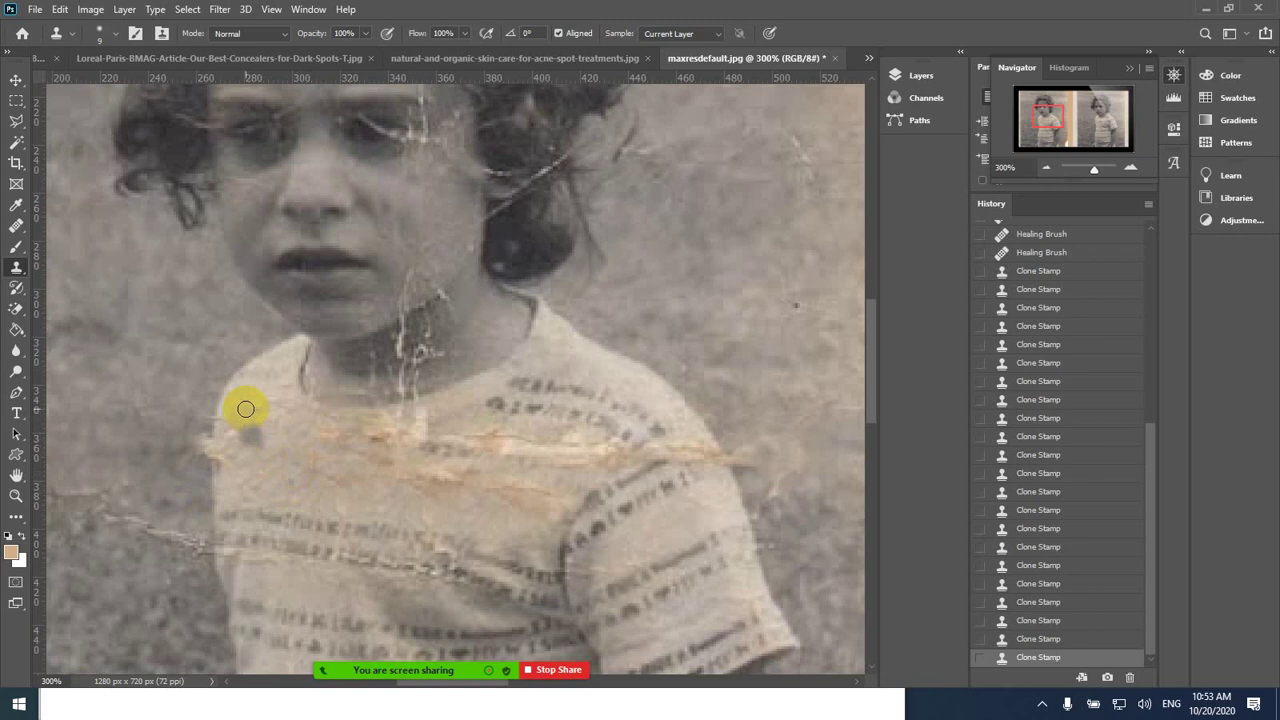
mouse_move(244, 420)
mouse_down()
mouse_move(249, 443)
mouse_move(260, 434)
mouse_move(240, 443)
mouse_move(253, 452)
mouse_up()
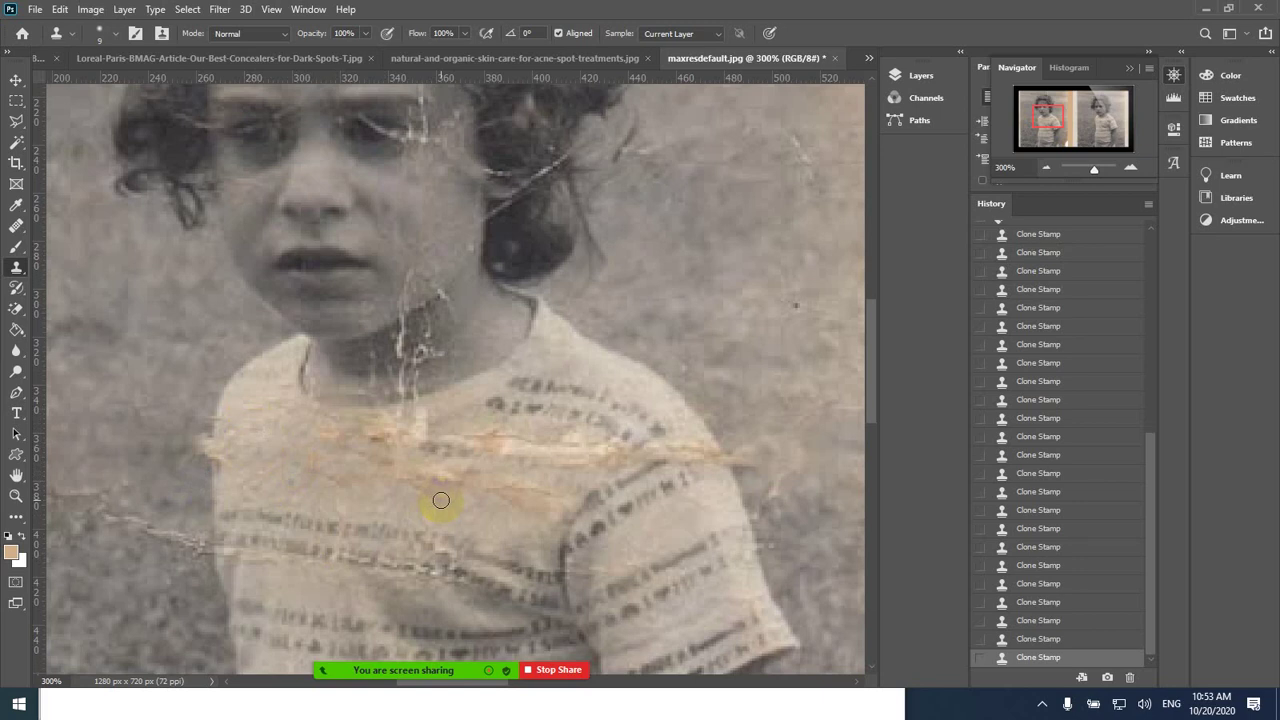
scroll(485, 508, down, 6)
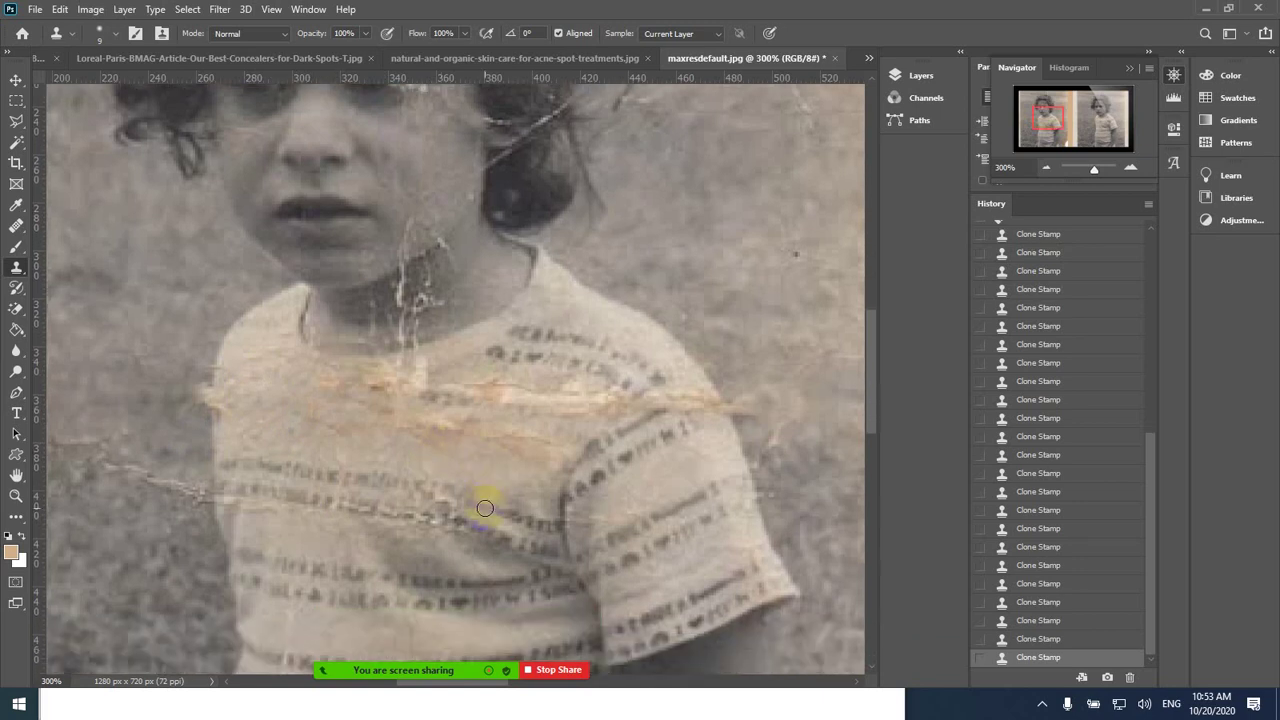
scroll(485, 508, down, 8)
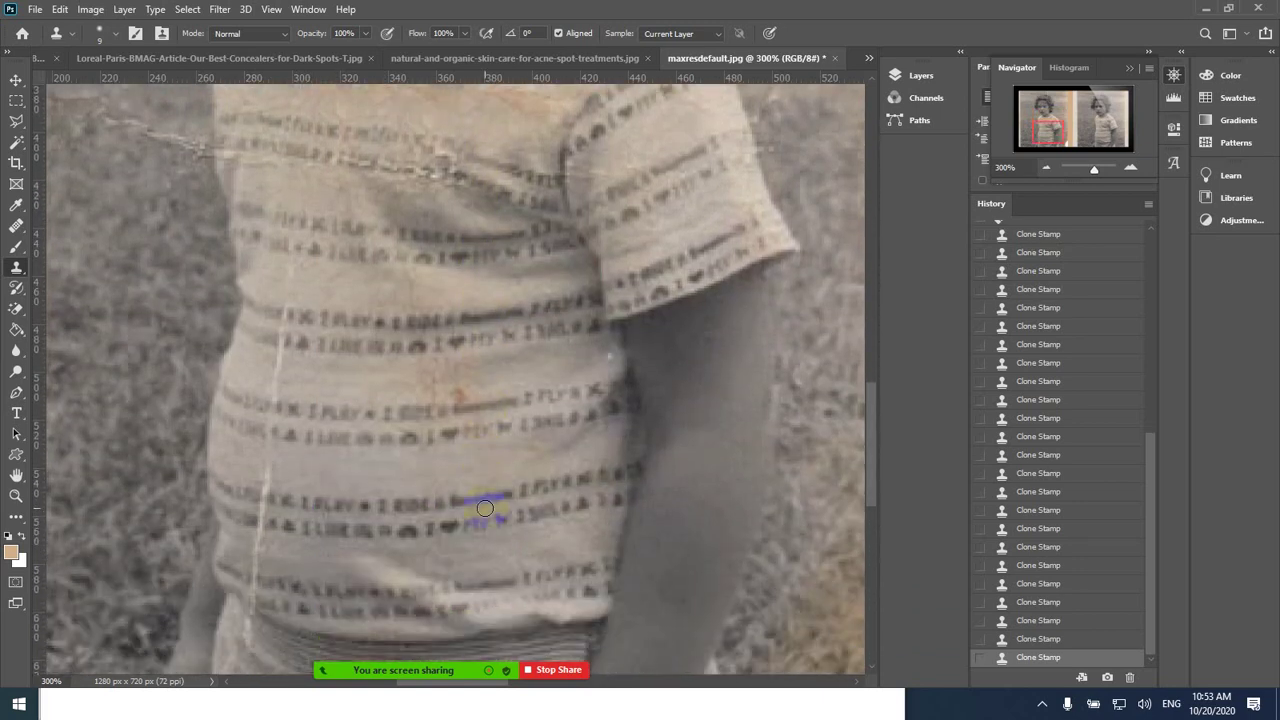
scroll(485, 508, up, 4)
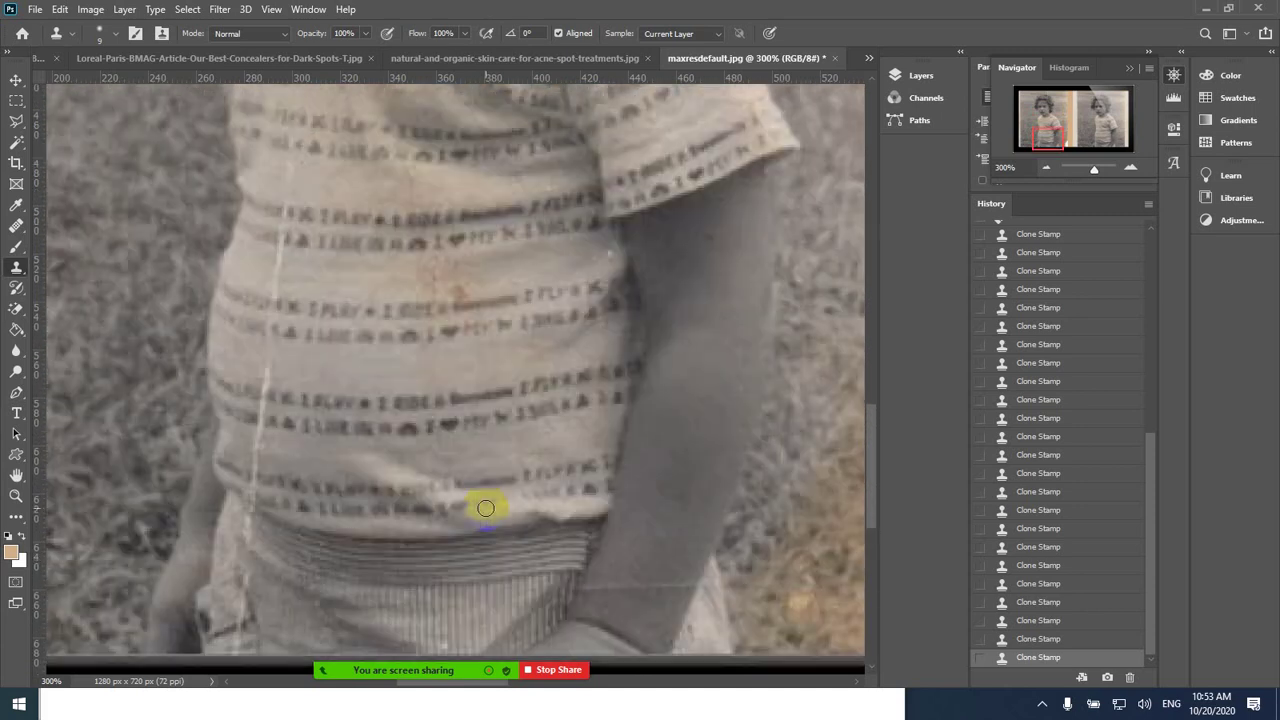
scroll(485, 508, up, 7)
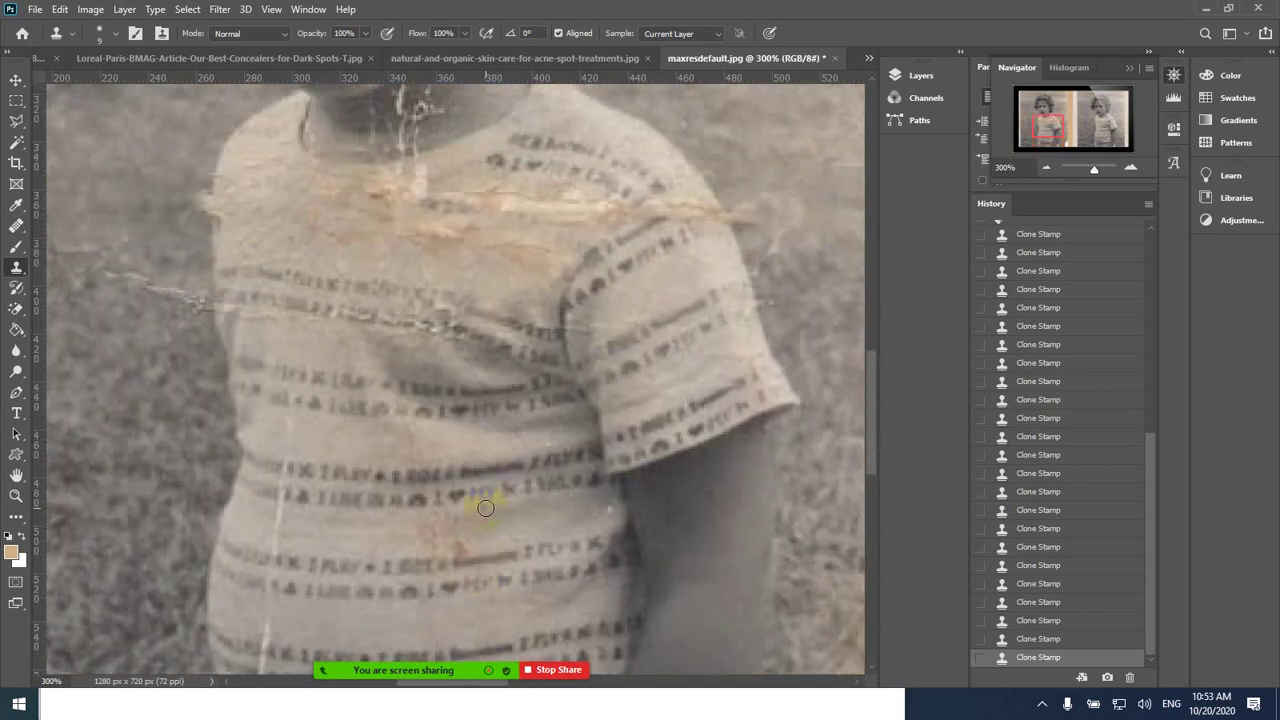
scroll(485, 508, up, 6)
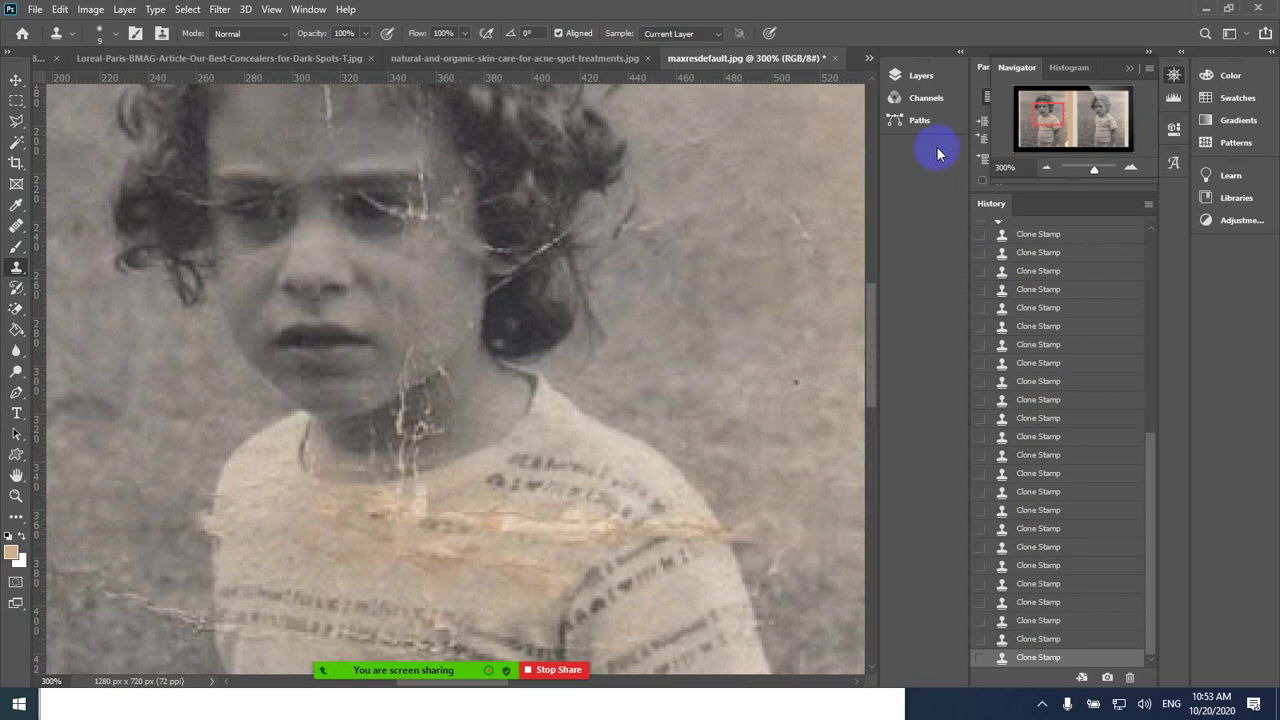
- Show the photo's layers and compare an early Clone Stamp history state, made before the marquee fills, with a later one
click(928, 78)
click(730, 166)
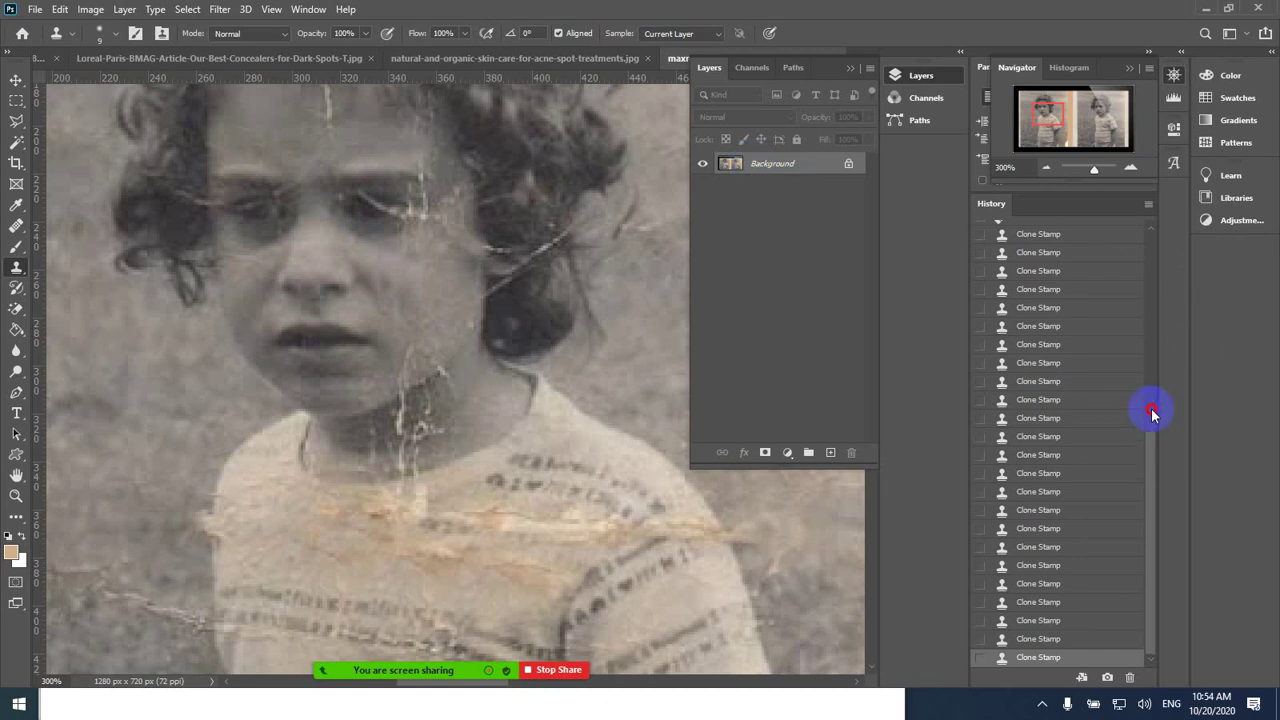
scroll(1150, 409, up, 5)
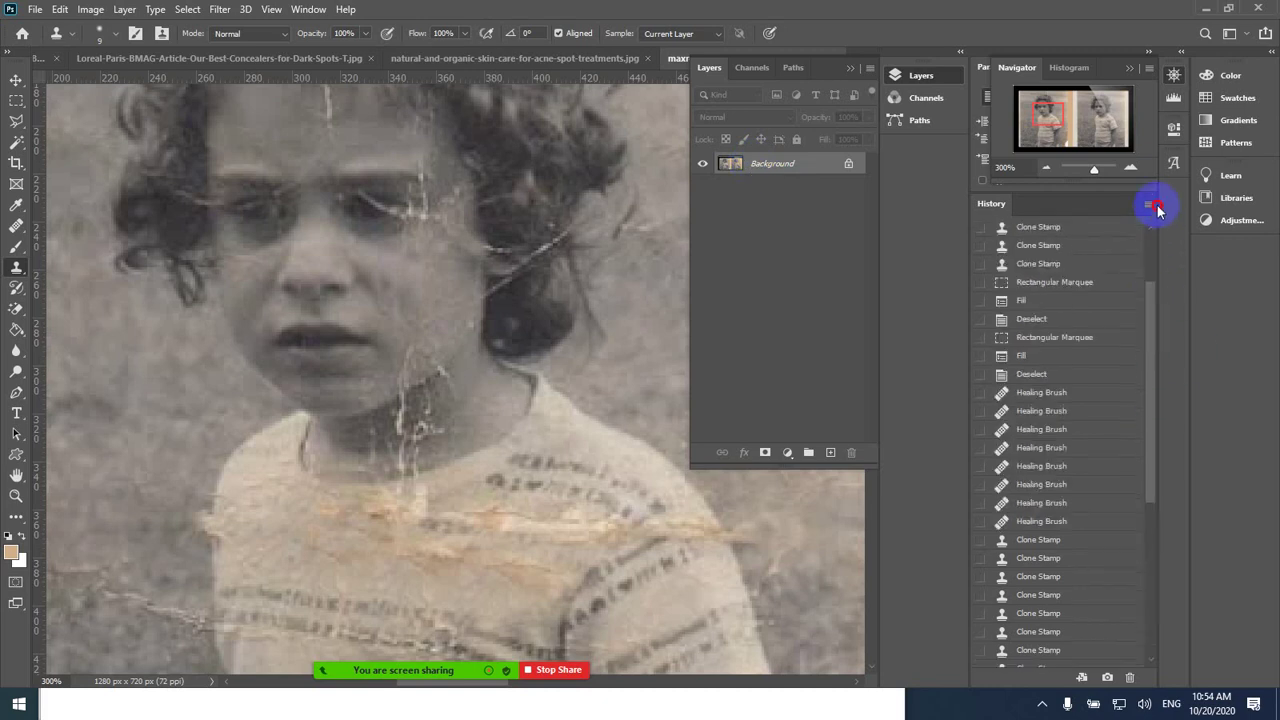
click(1040, 248)
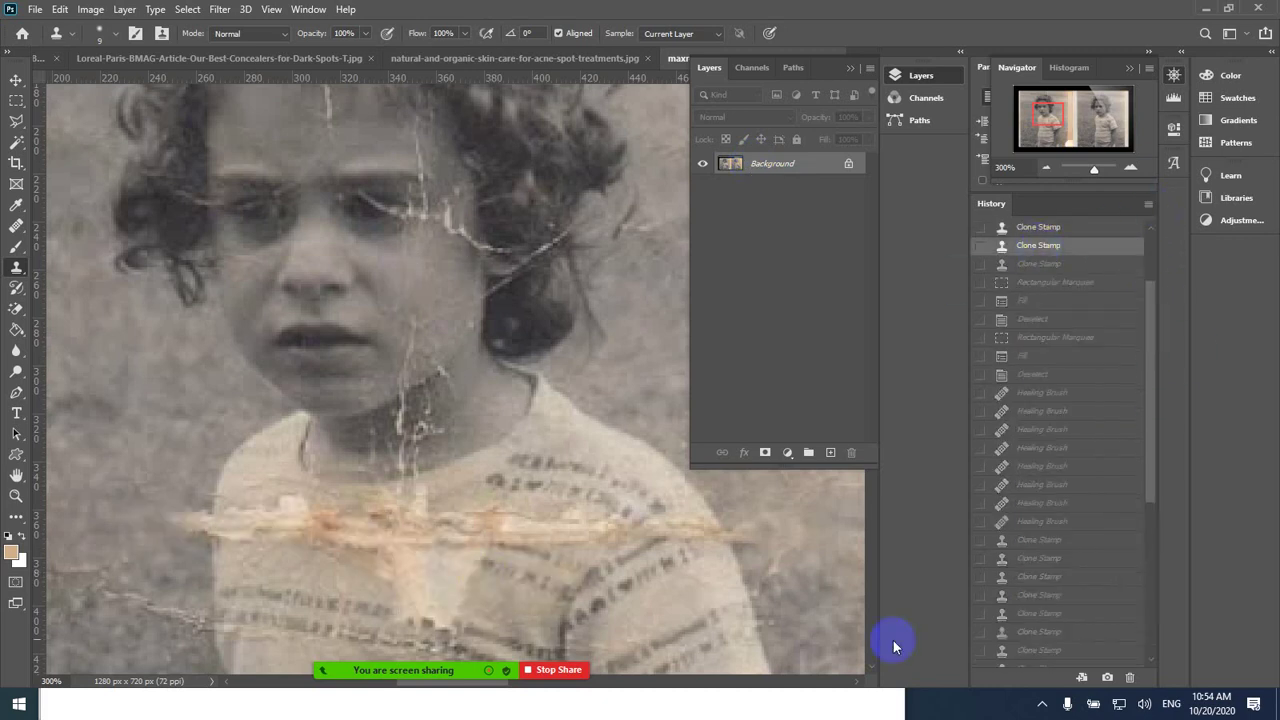
click(1036, 651)
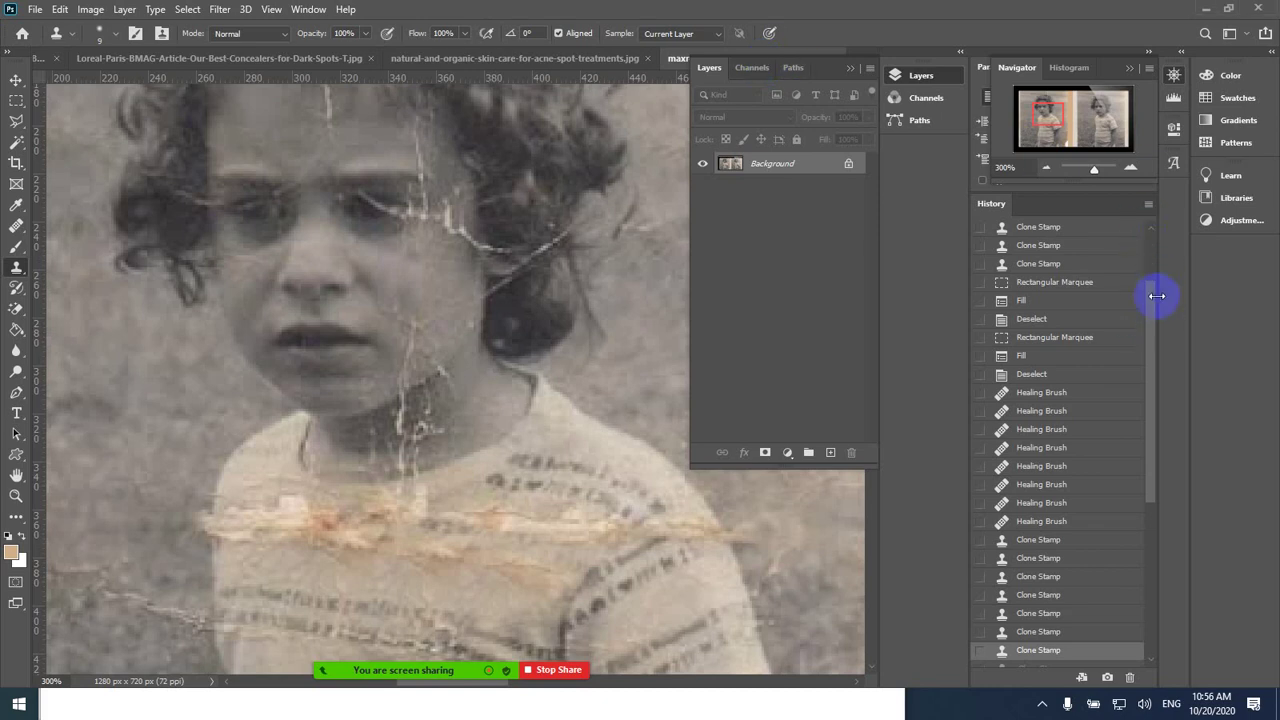
- Revert the photo to its original maxresdefault.jpg history snapshot and collapse the layer list
drag(1152, 305, 1149, 234)
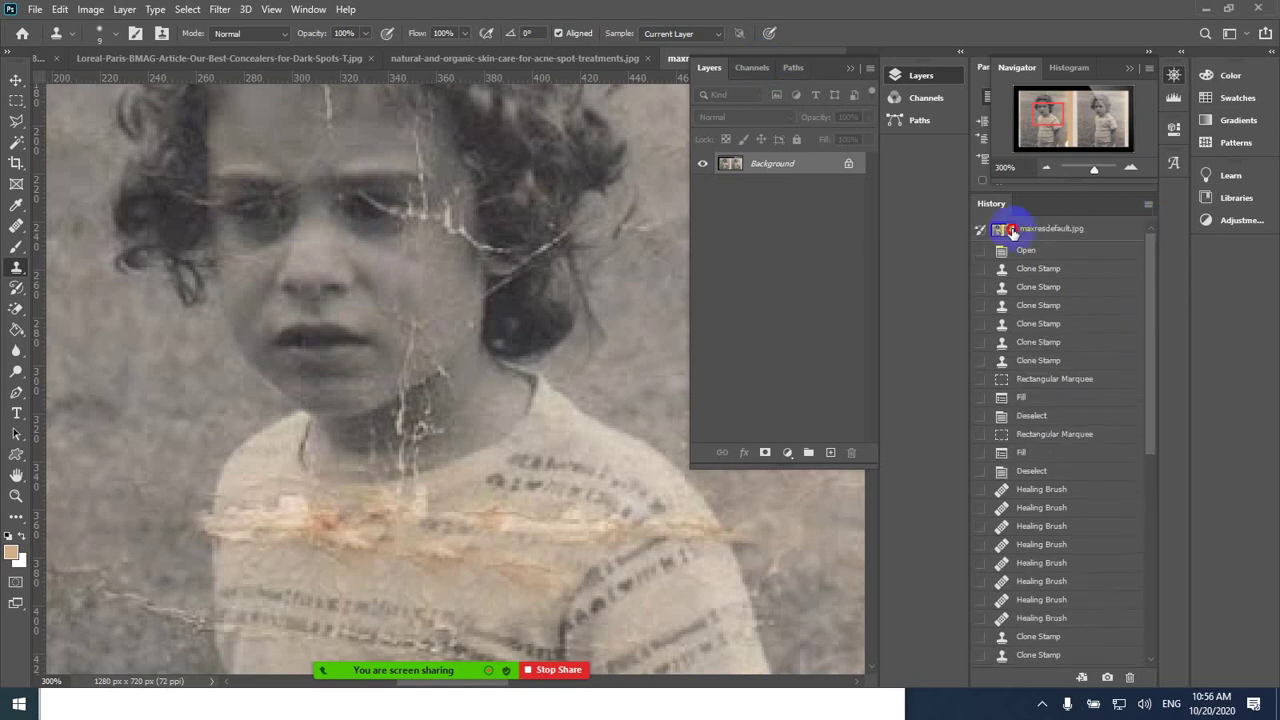
click(1012, 231)
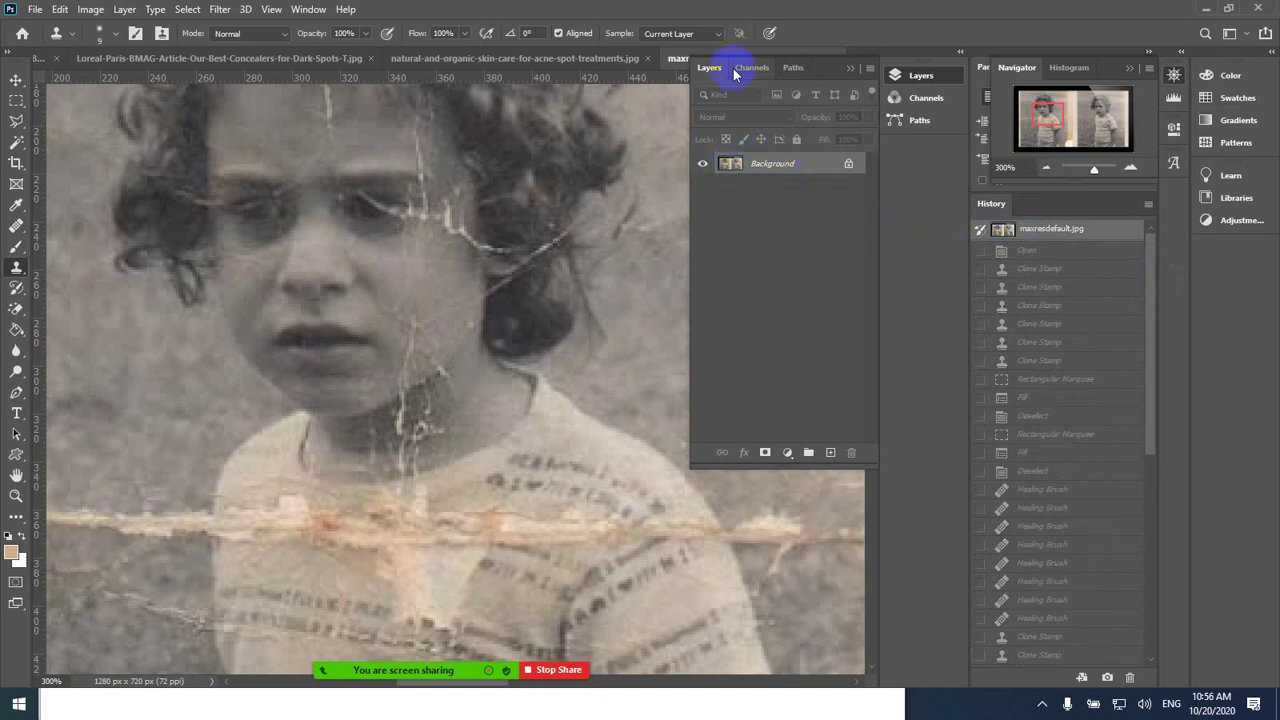
click(852, 68)
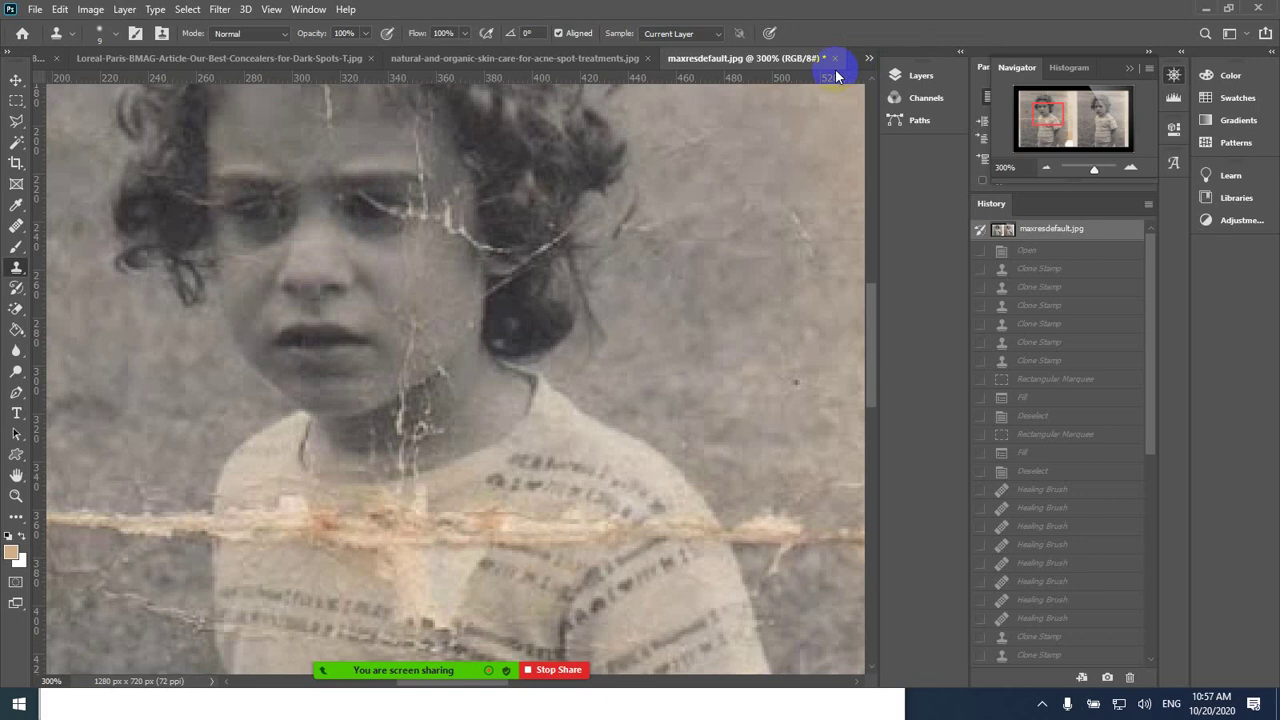
click(645, 58)
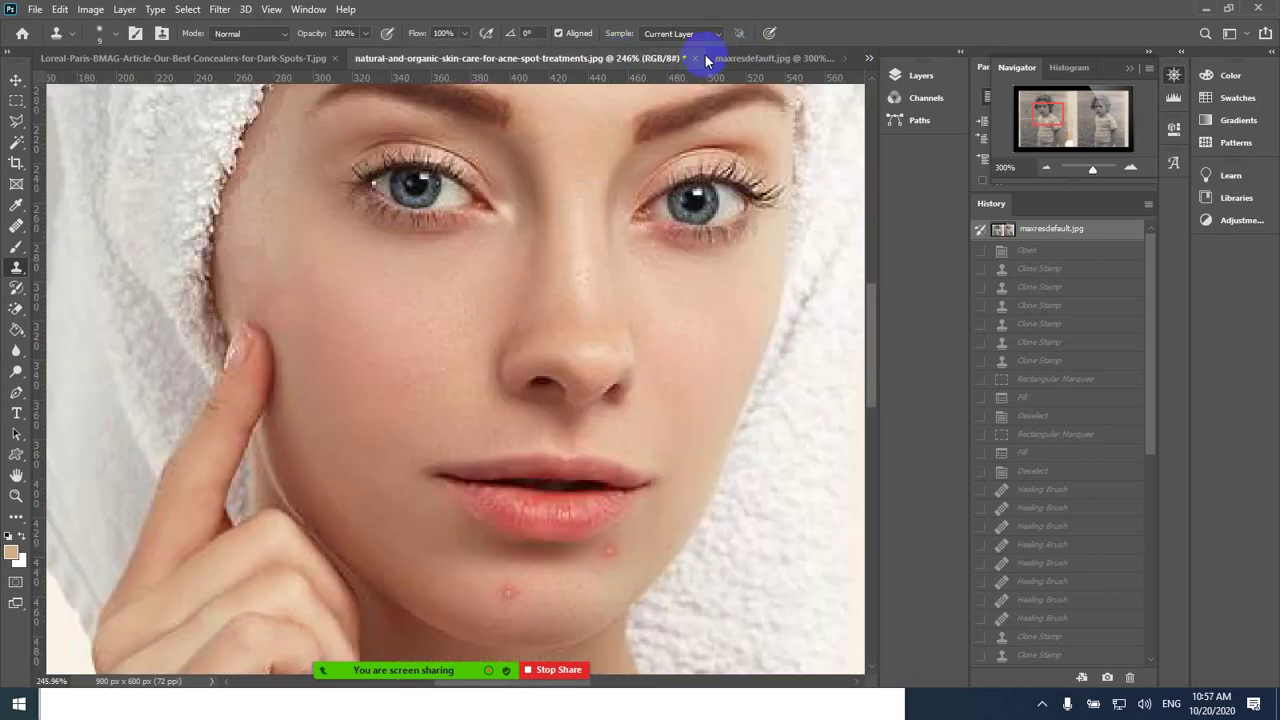
click(760, 60)
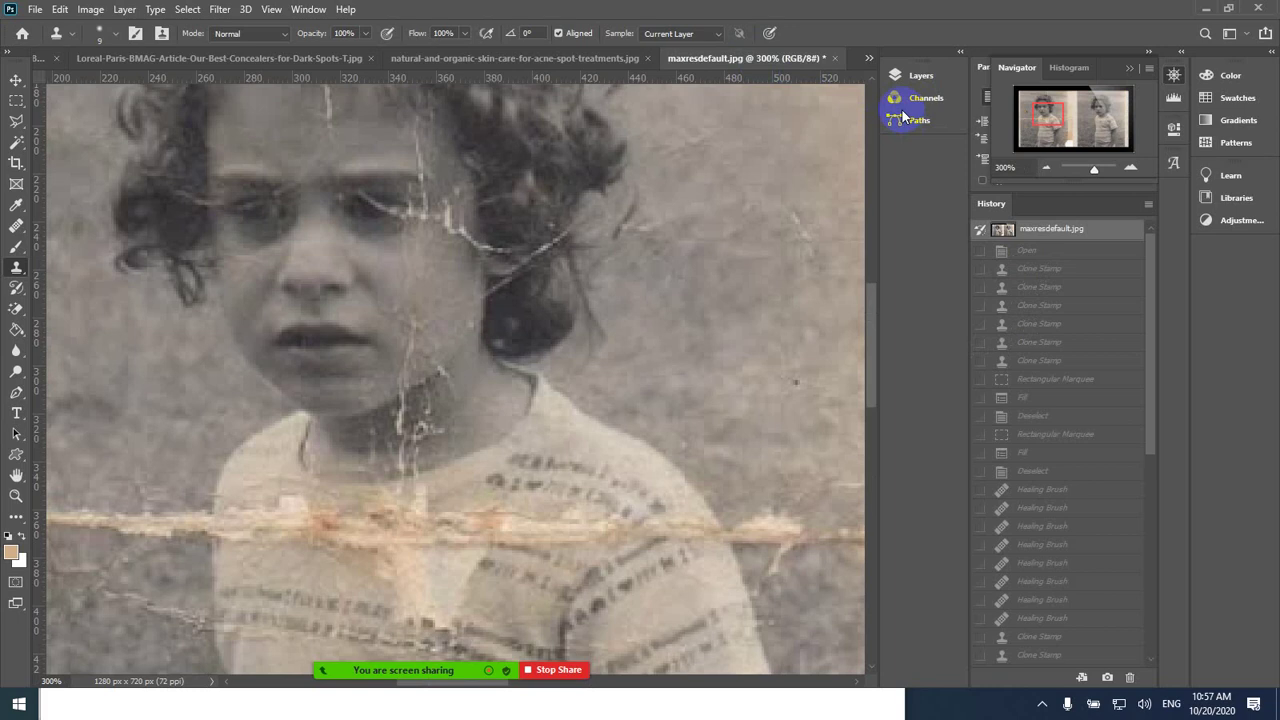
- Create a transparent 4380 x 3510 px RGB document at 300 pixels/inch and fill its layer with the white background color
click(33, 9)
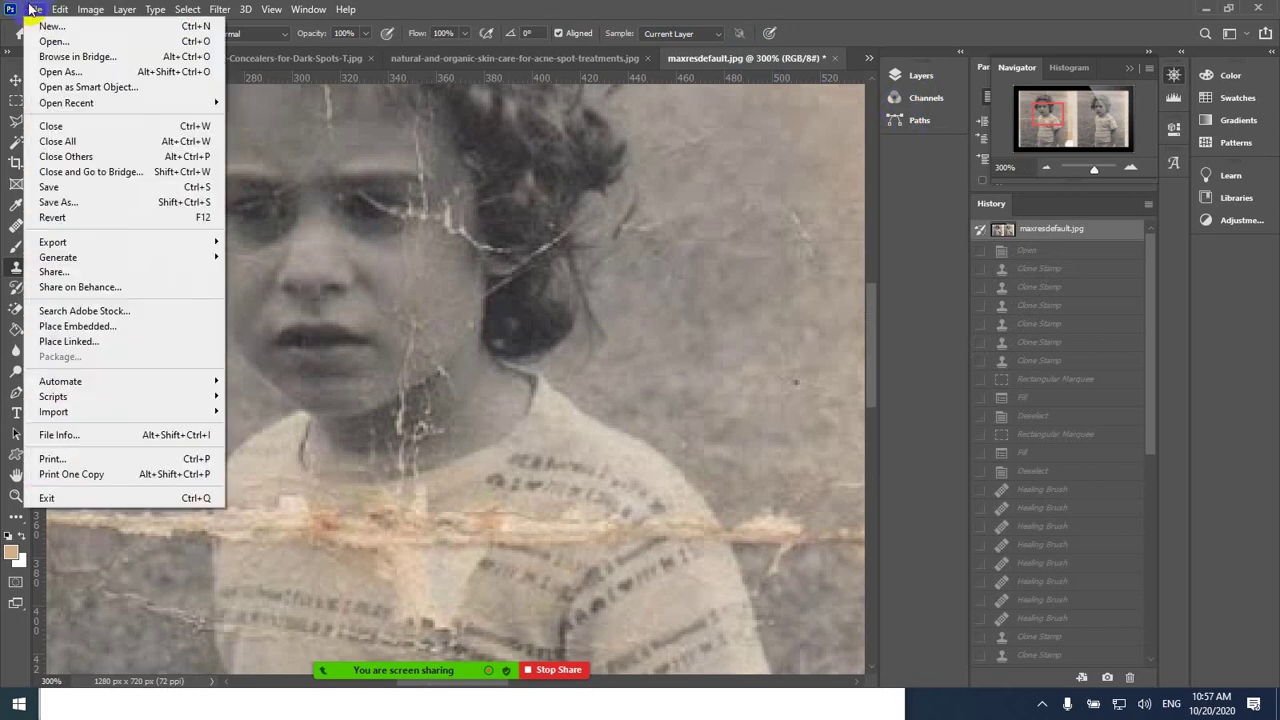
click(45, 35)
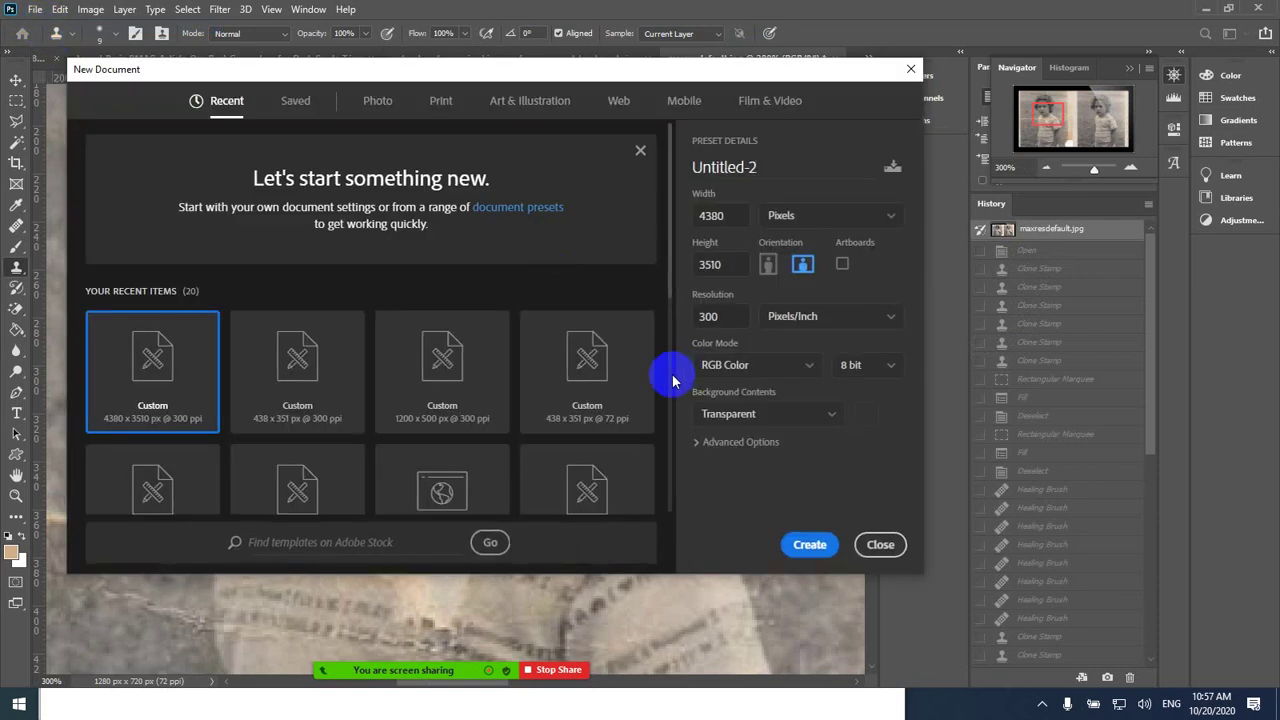
click(810, 544)
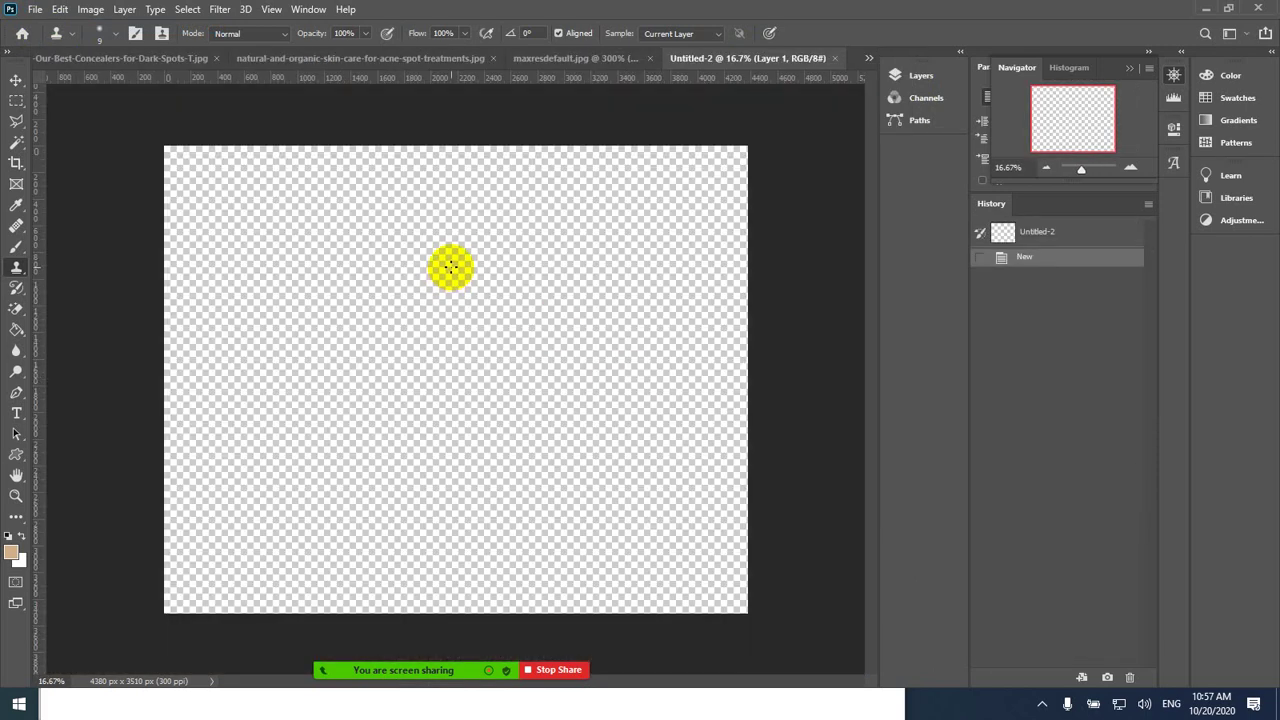
key(ctrl+BackSpace)
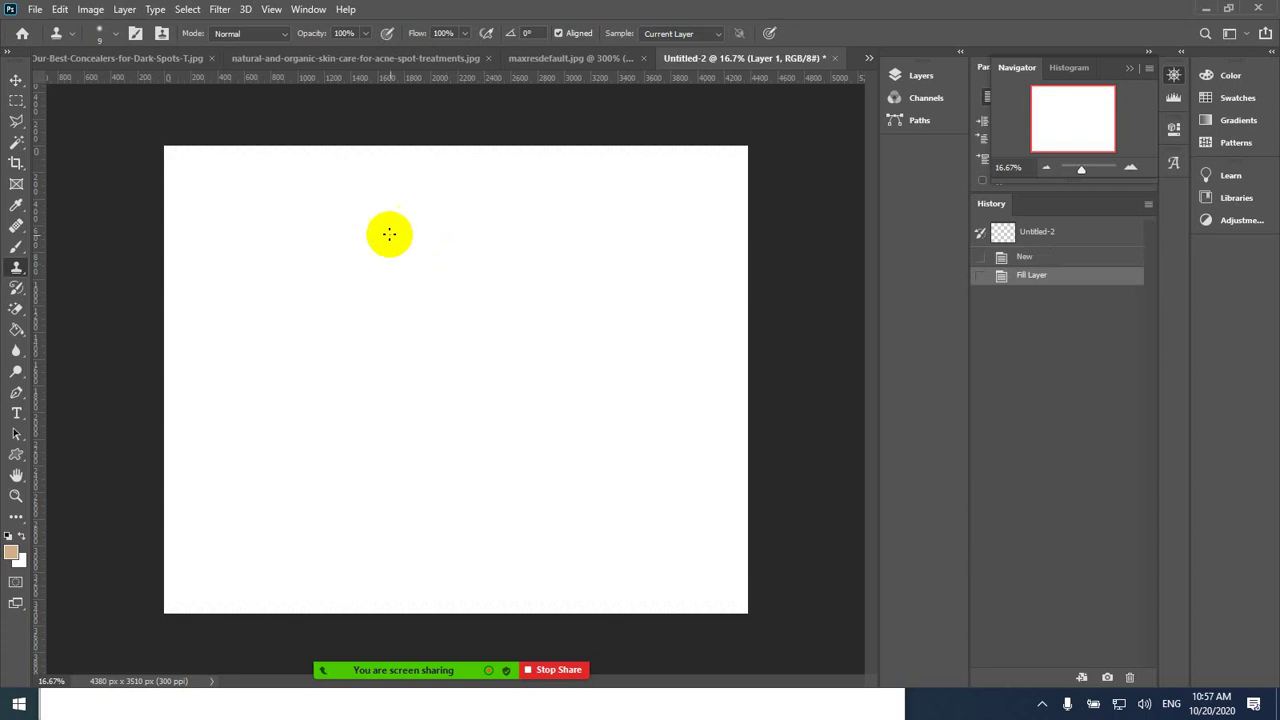
click(1004, 238)
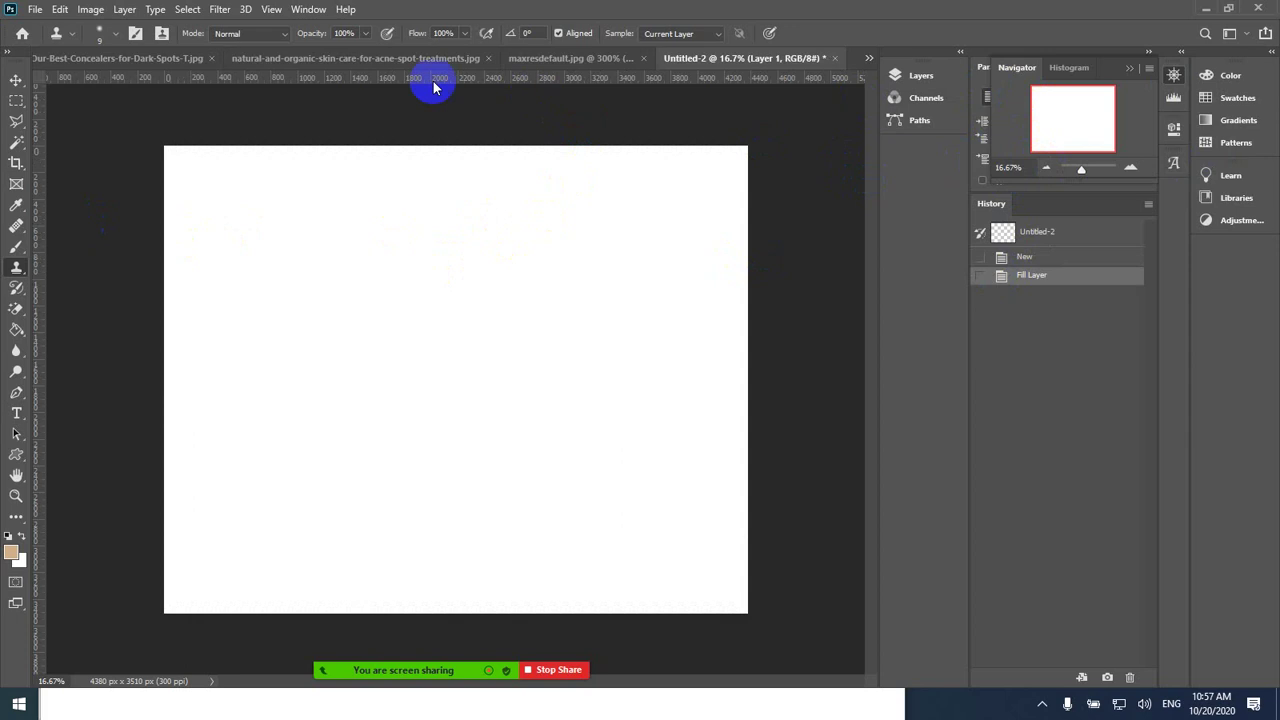
- Display the Layers panel for the new document
click(309, 10)
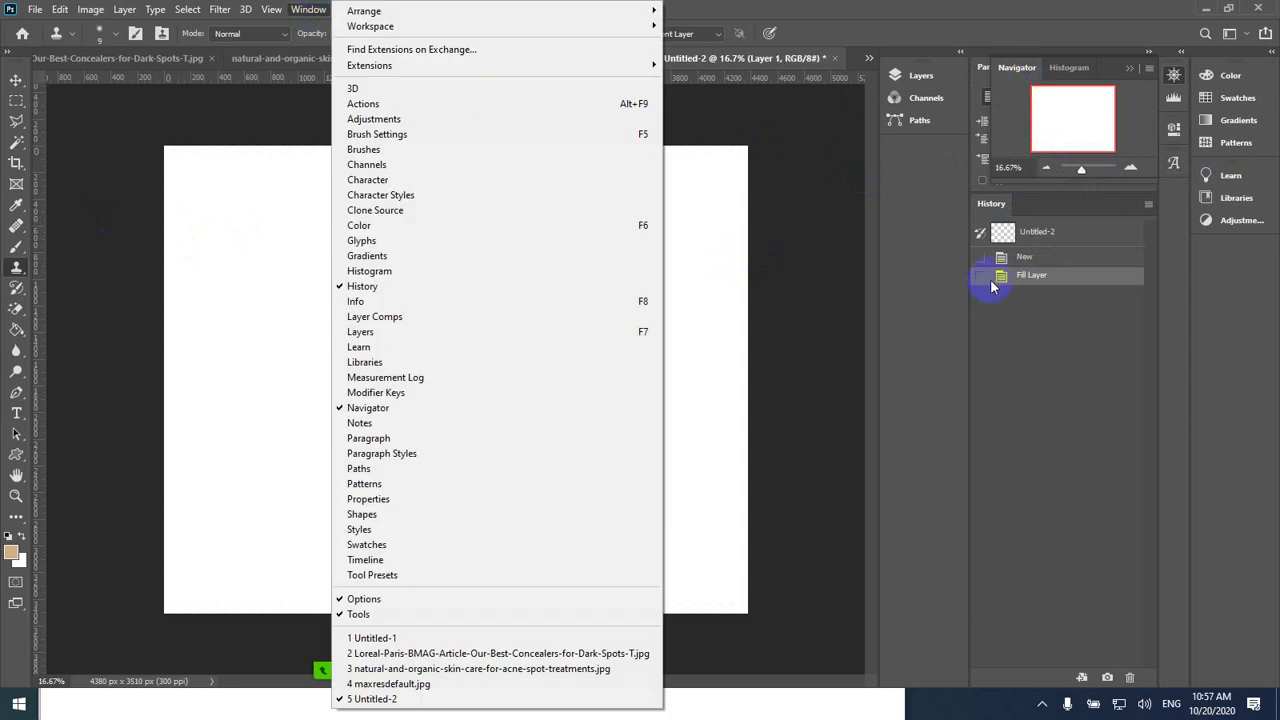
key(Escape)
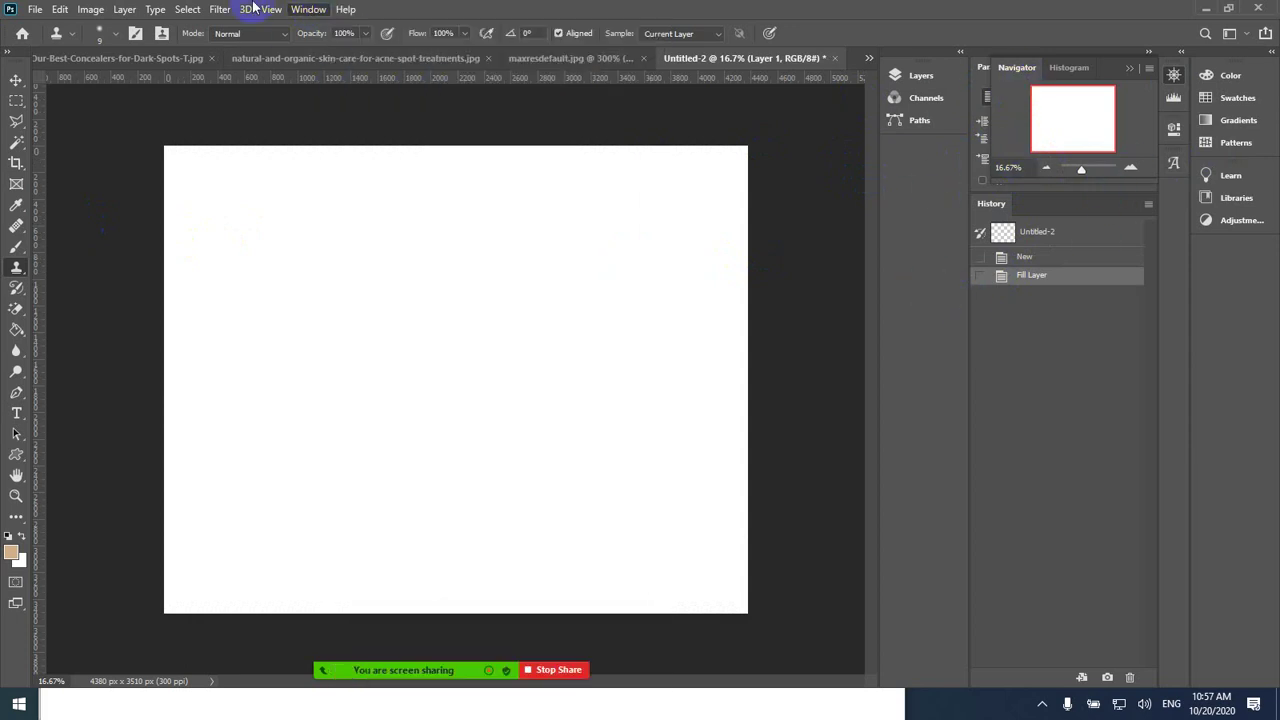
click(266, 9)
mouse_move(309, 10)
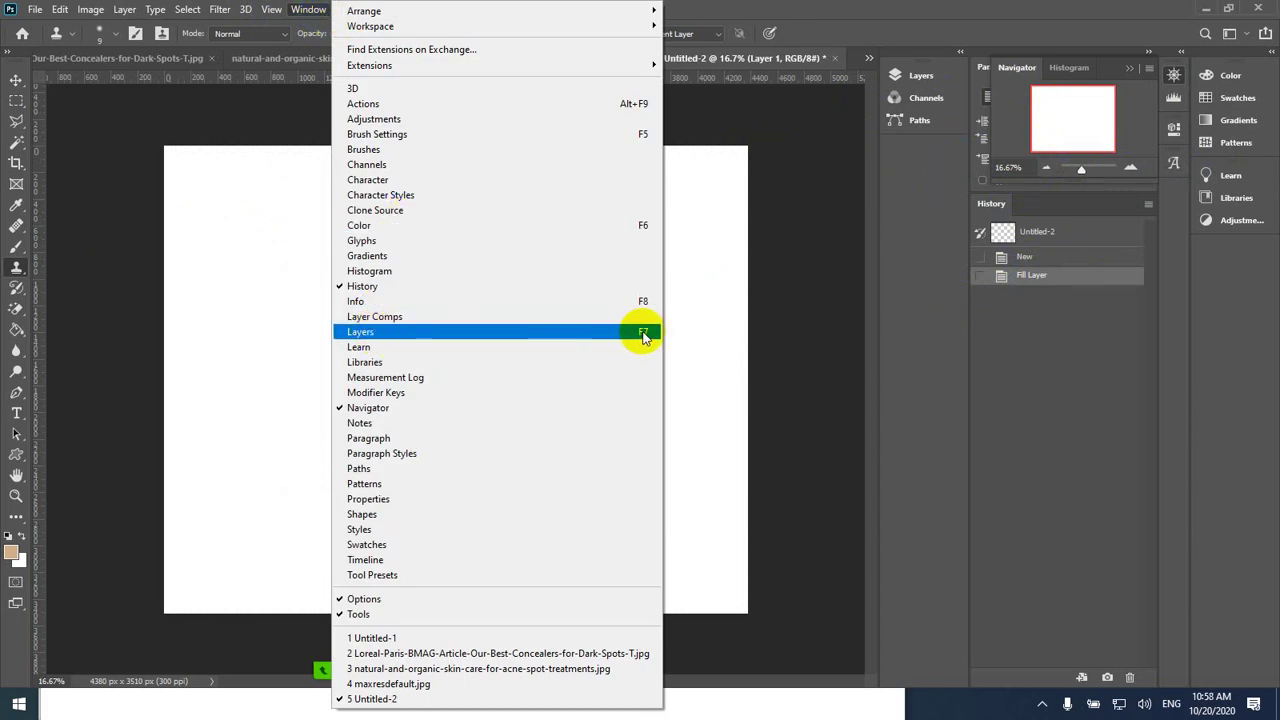
click(366, 333)
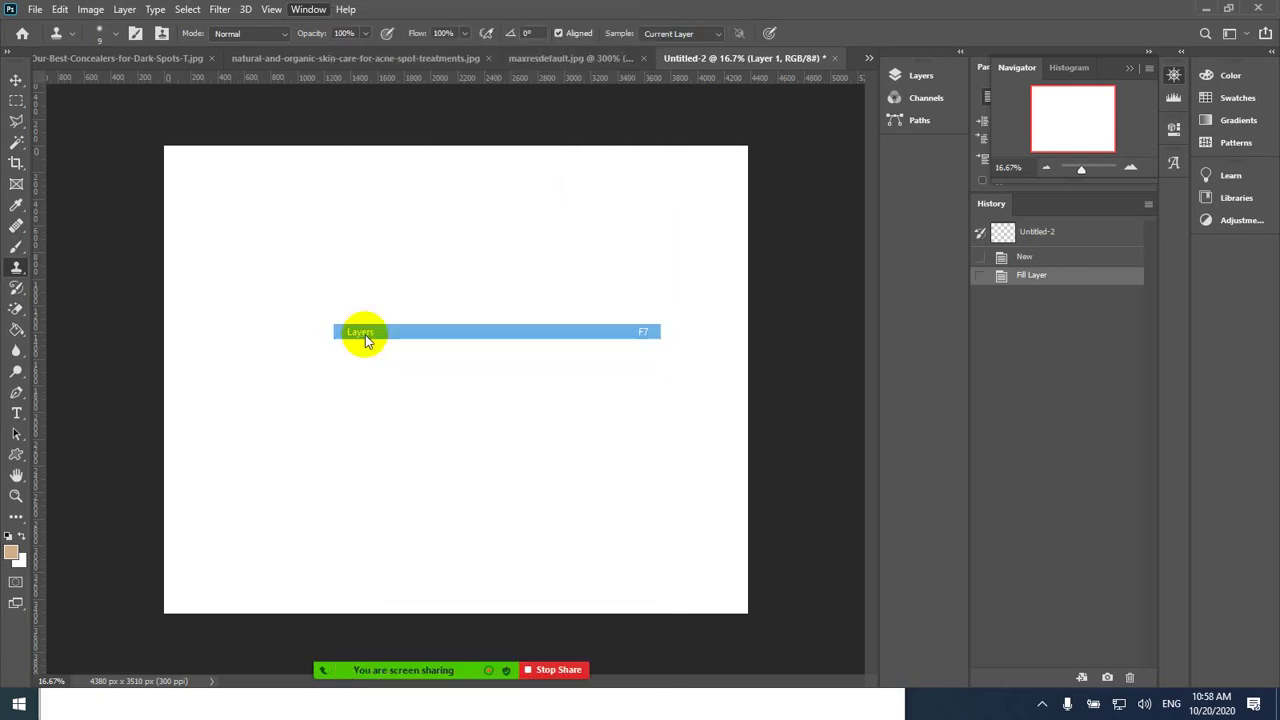
- Draw a rectangular marquee in the upper-left part of Layer 1, fill it with the tan foreground color, and deselect
click(743, 172)
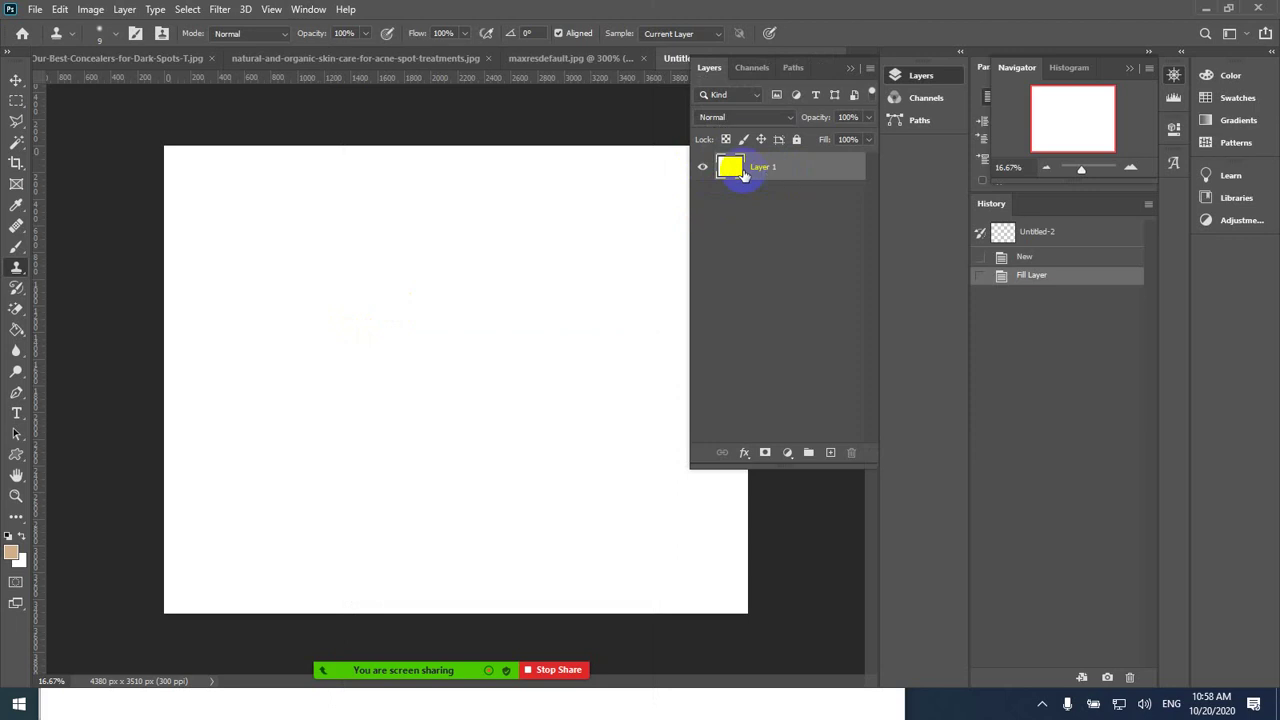
click(22, 103)
right_click(22, 103)
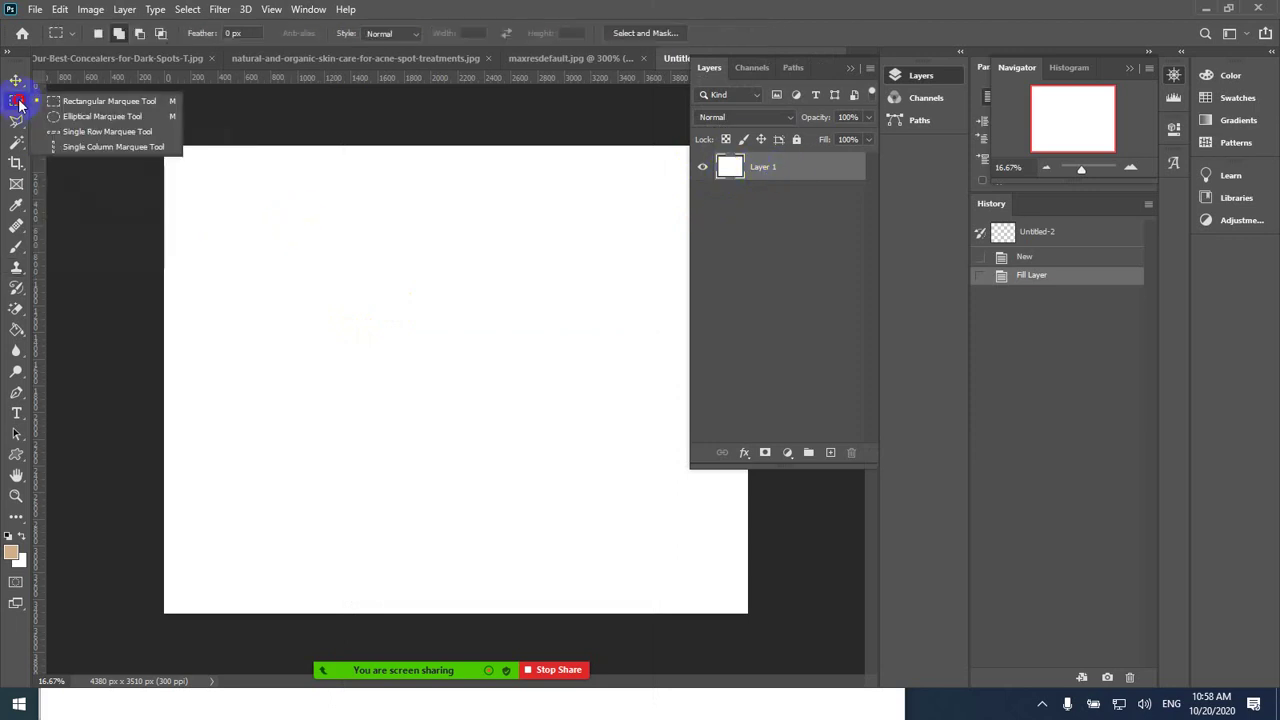
click(80, 117)
drag(223, 203, 394, 340)
click(392, 342)
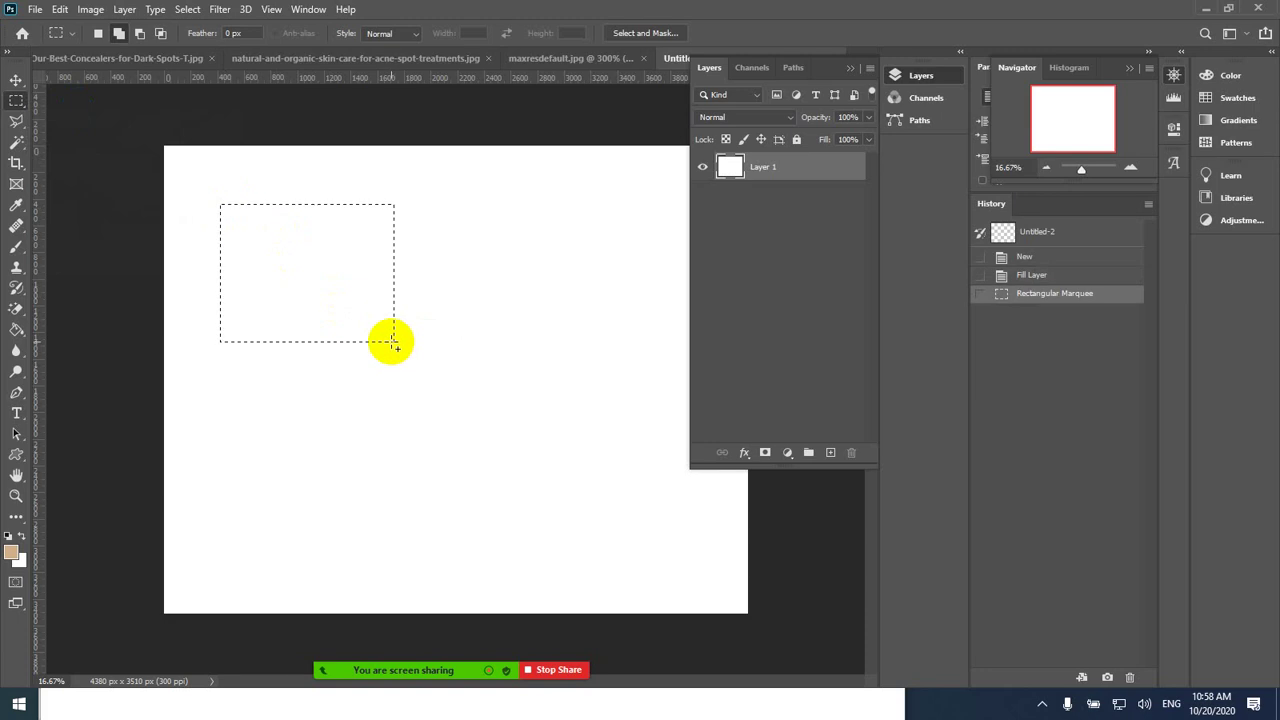
key(alt+BackSpace)
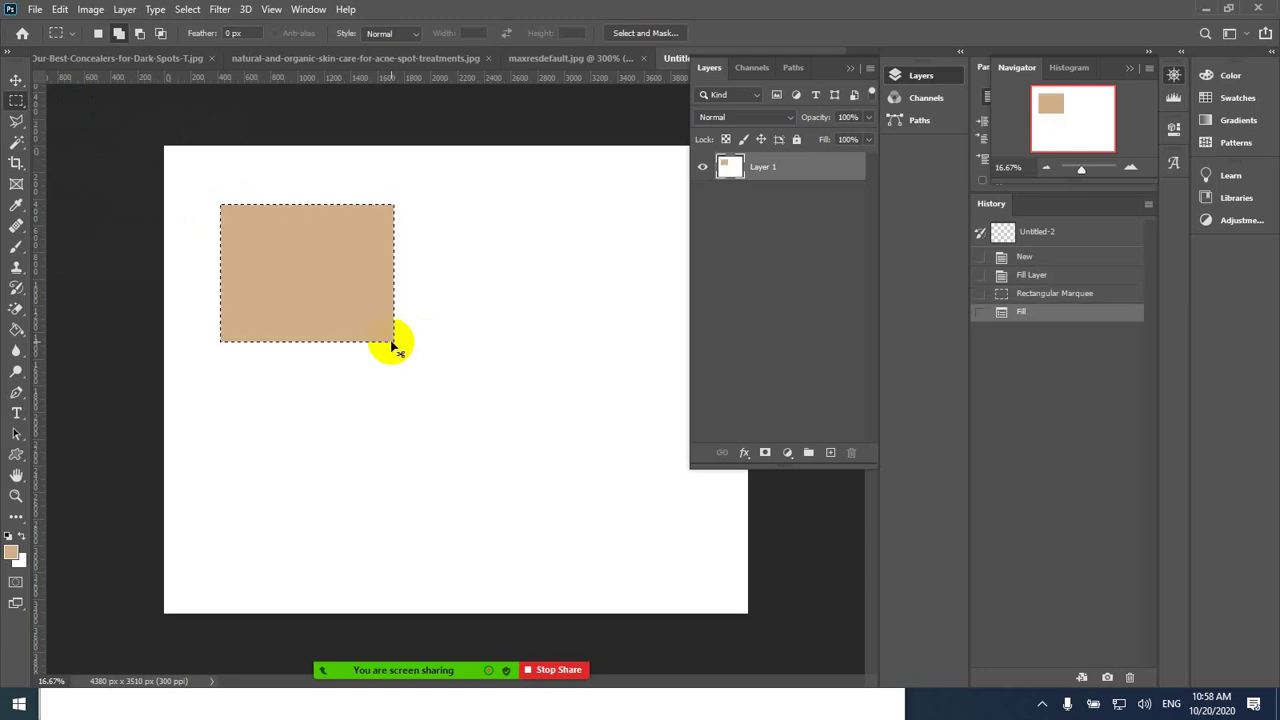
key(ctrl+d)
- Try moving the tan rectangle on Layer 1 with the Move tool and shift the layer back into place
click(16, 79)
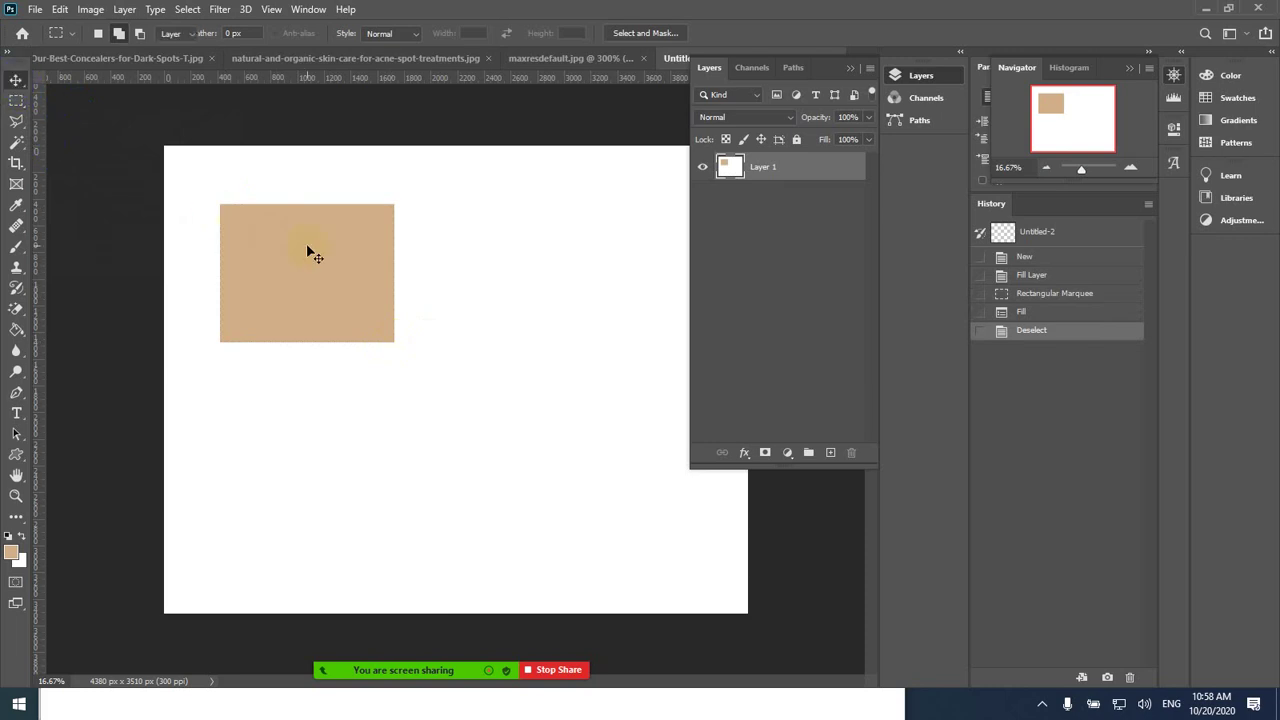
mouse_move(308, 249)
mouse_down()
mouse_move(431, 246)
mouse_move(309, 241)
mouse_up()
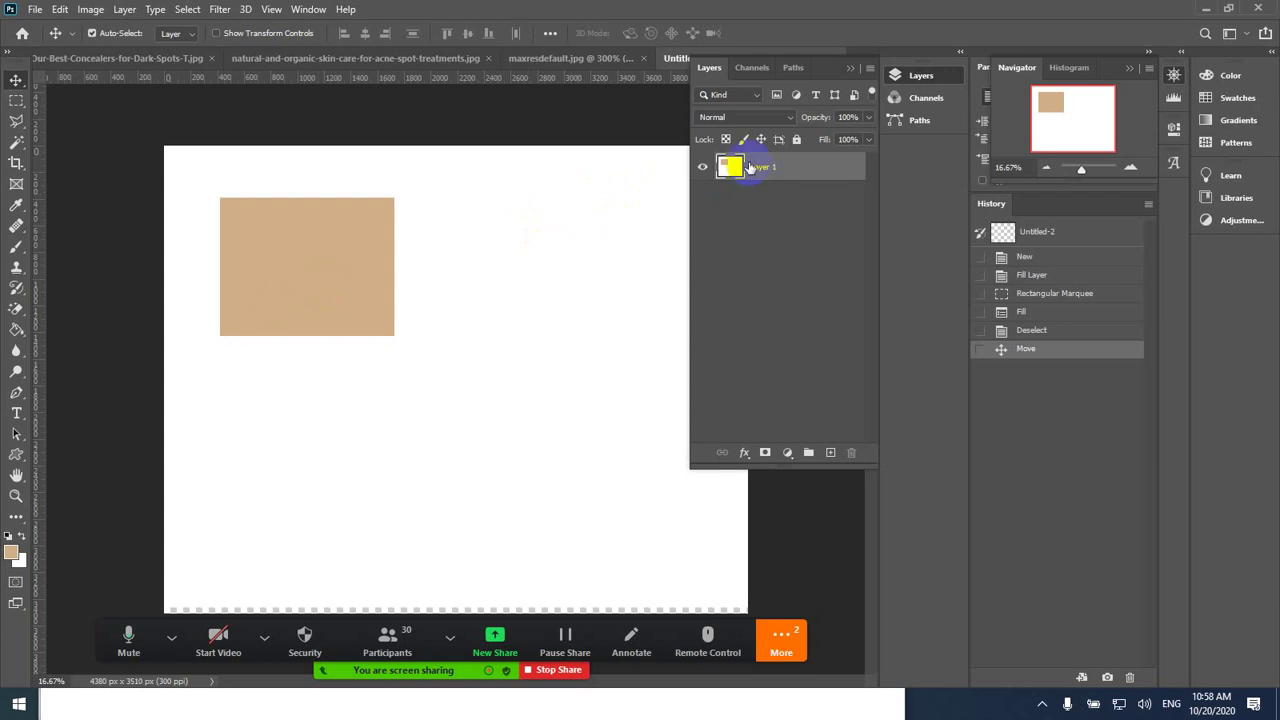
drag(414, 285, 339, 289)
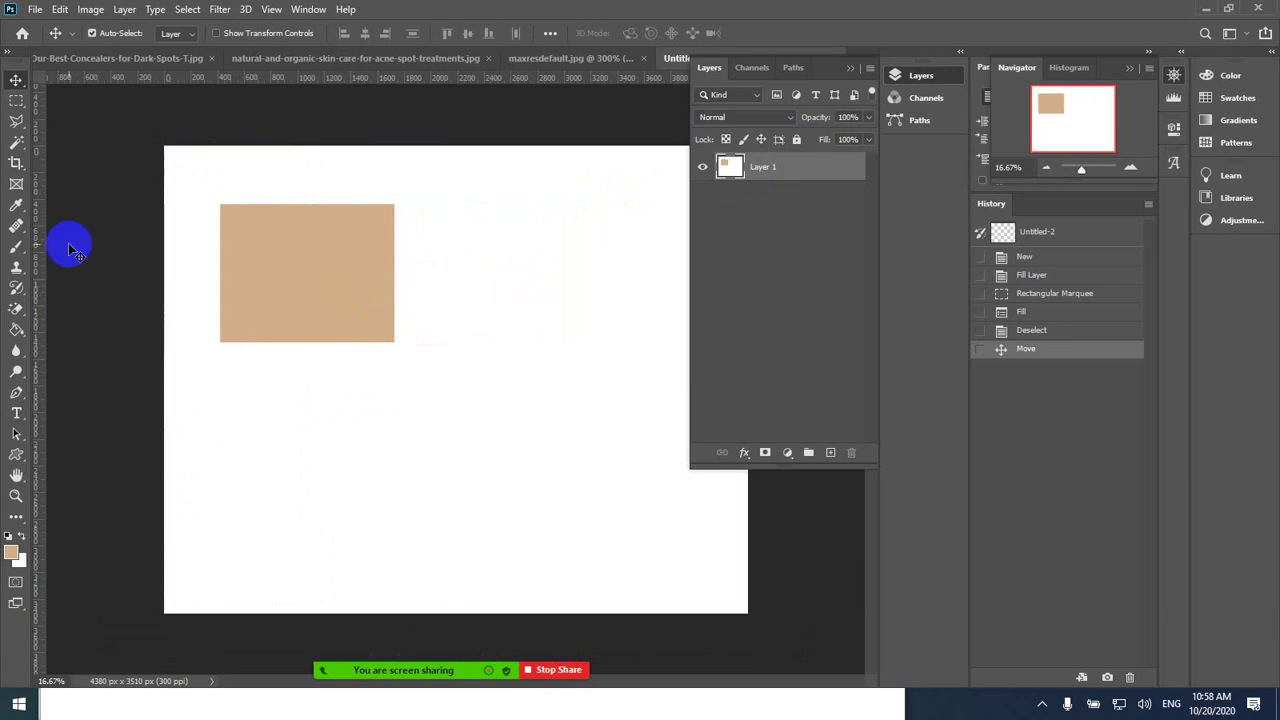
- Draw an elliptical marquee selection on the white area beside the tan rectangle
click(16, 100)
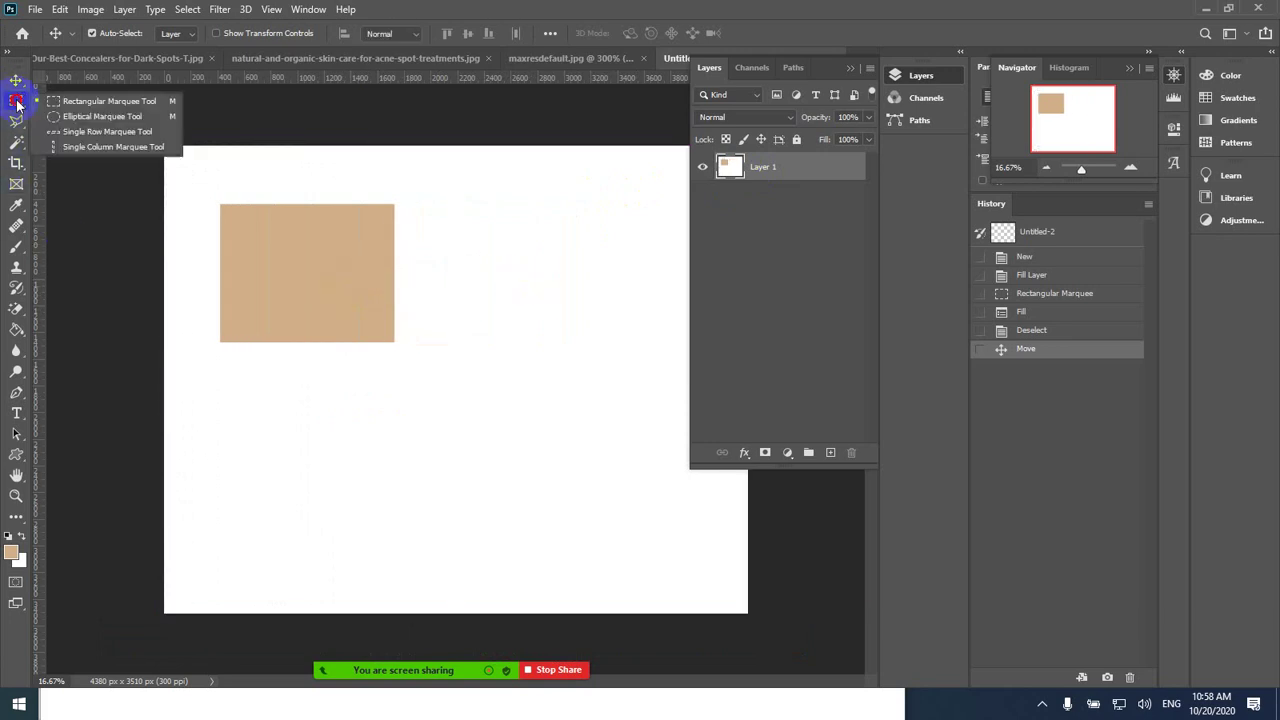
click(73, 118)
drag(494, 226, 638, 325)
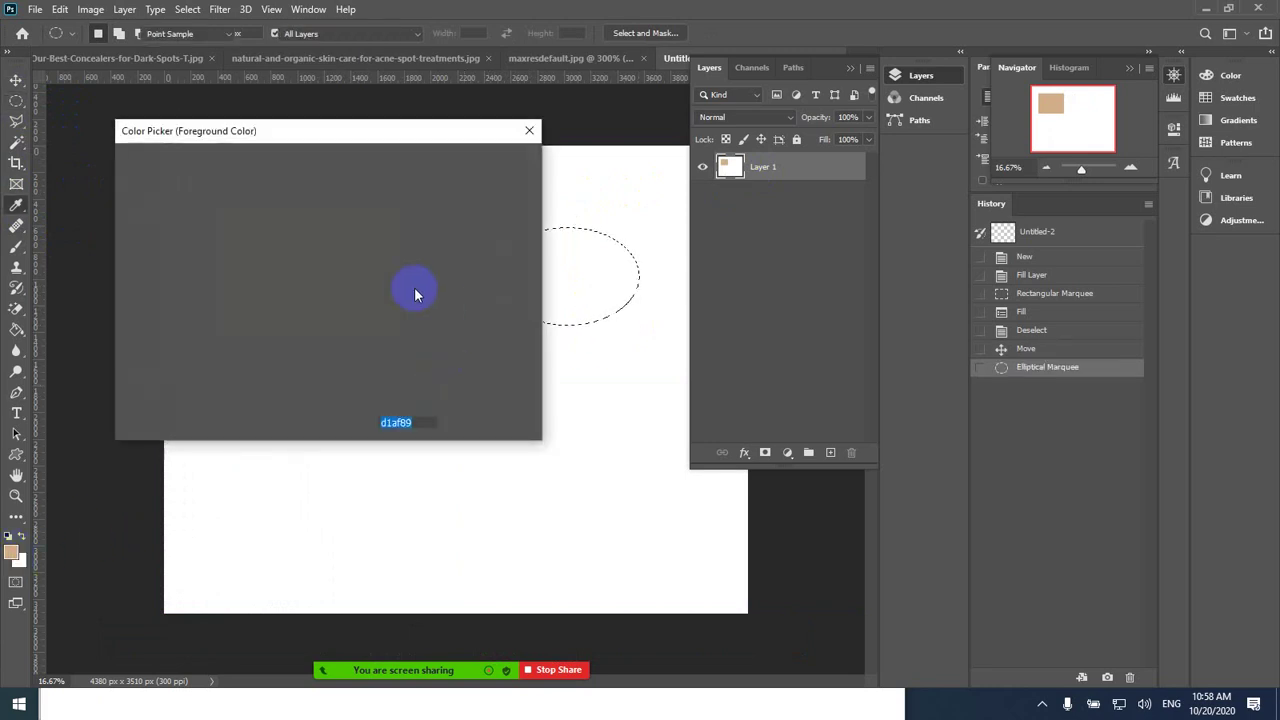
- Set the foreground color to orange (#e88313), fill the elliptical selection with the Paint Bucket, and deselect
click(310, 187)
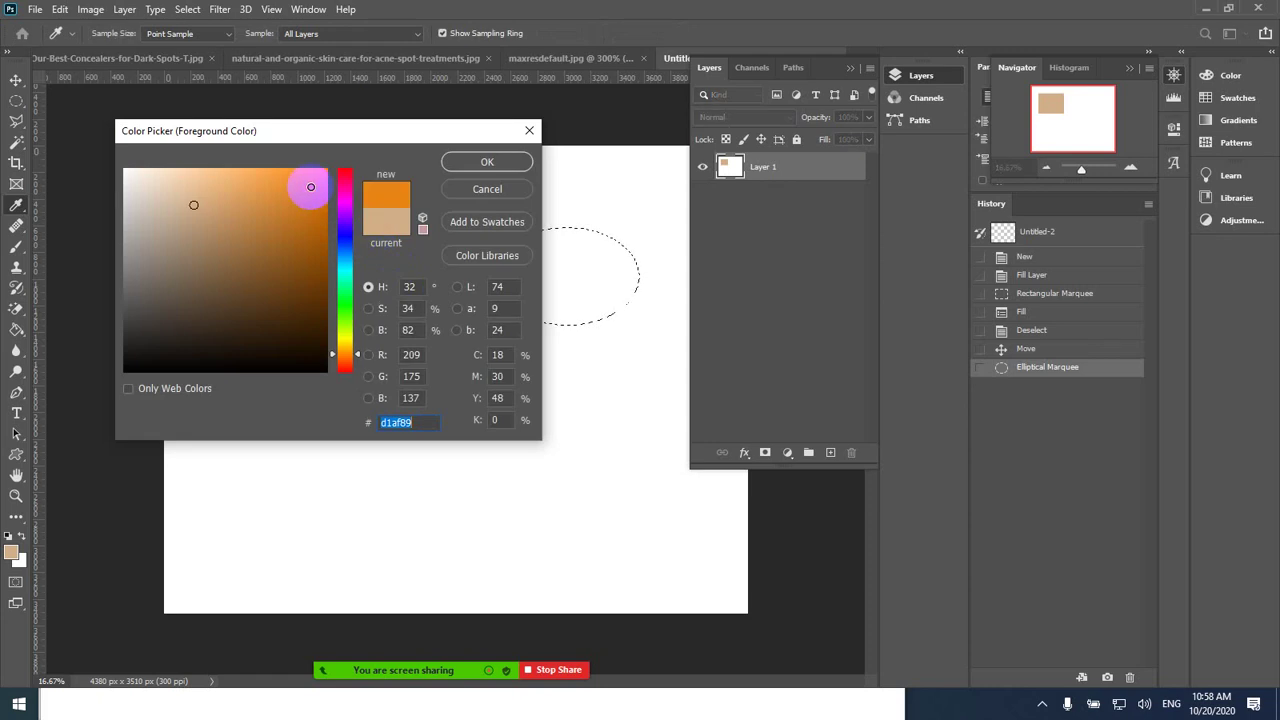
click(488, 164)
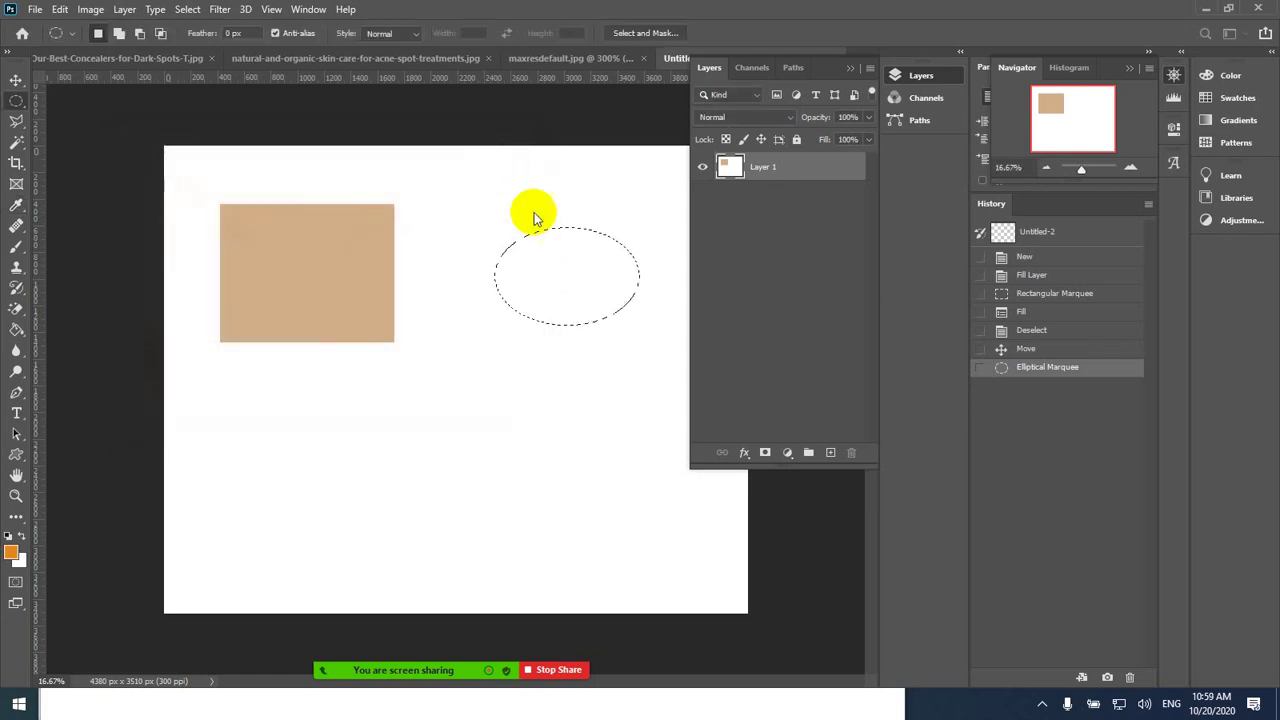
click(20, 331)
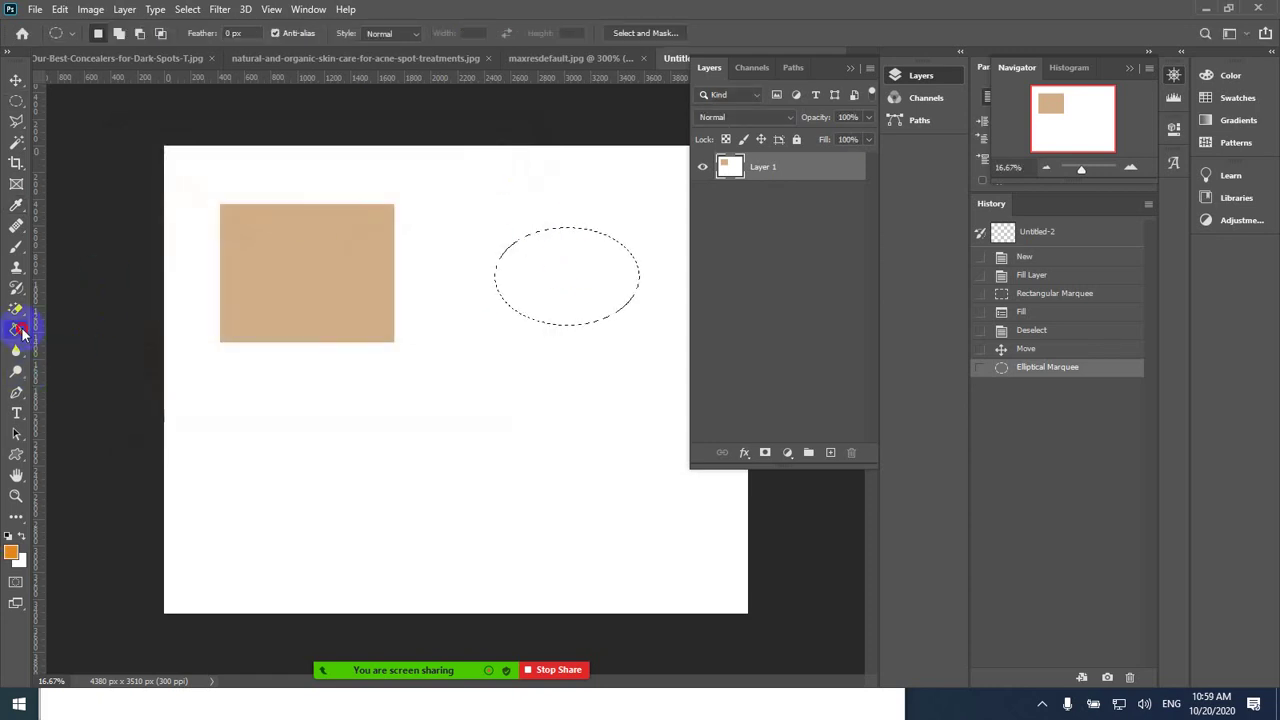
drag(22, 333, 74, 350)
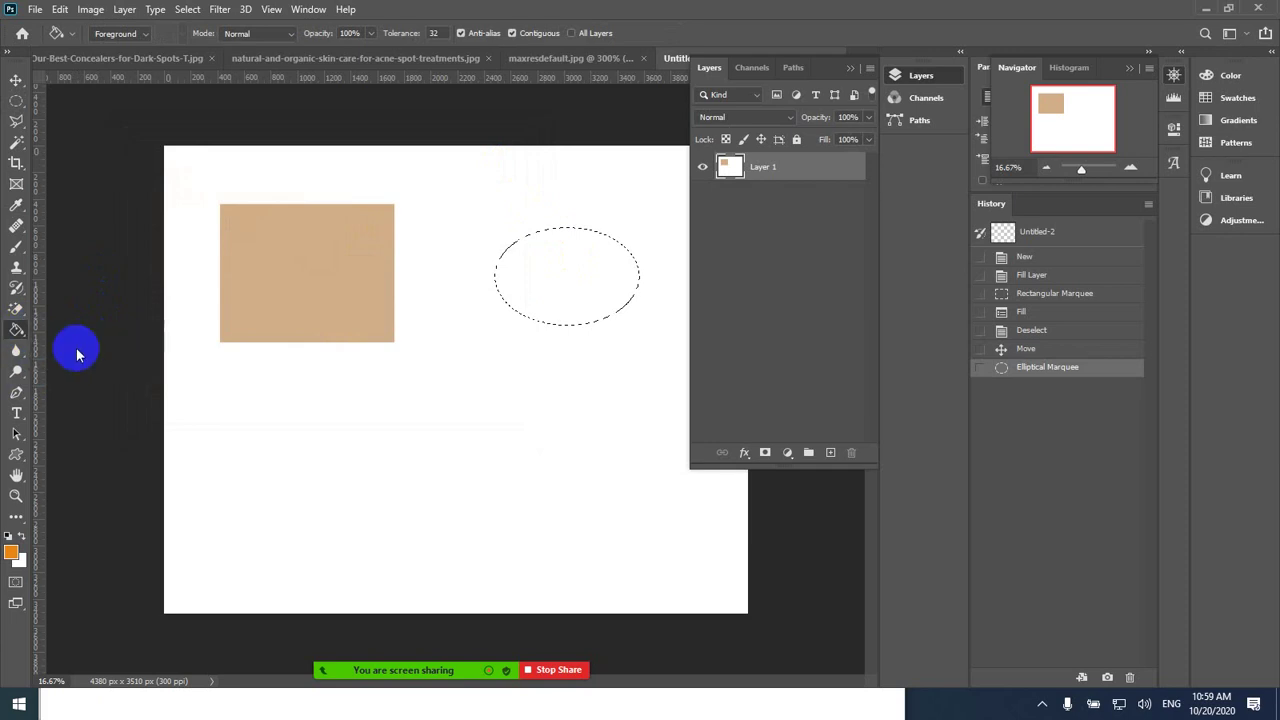
click(564, 289)
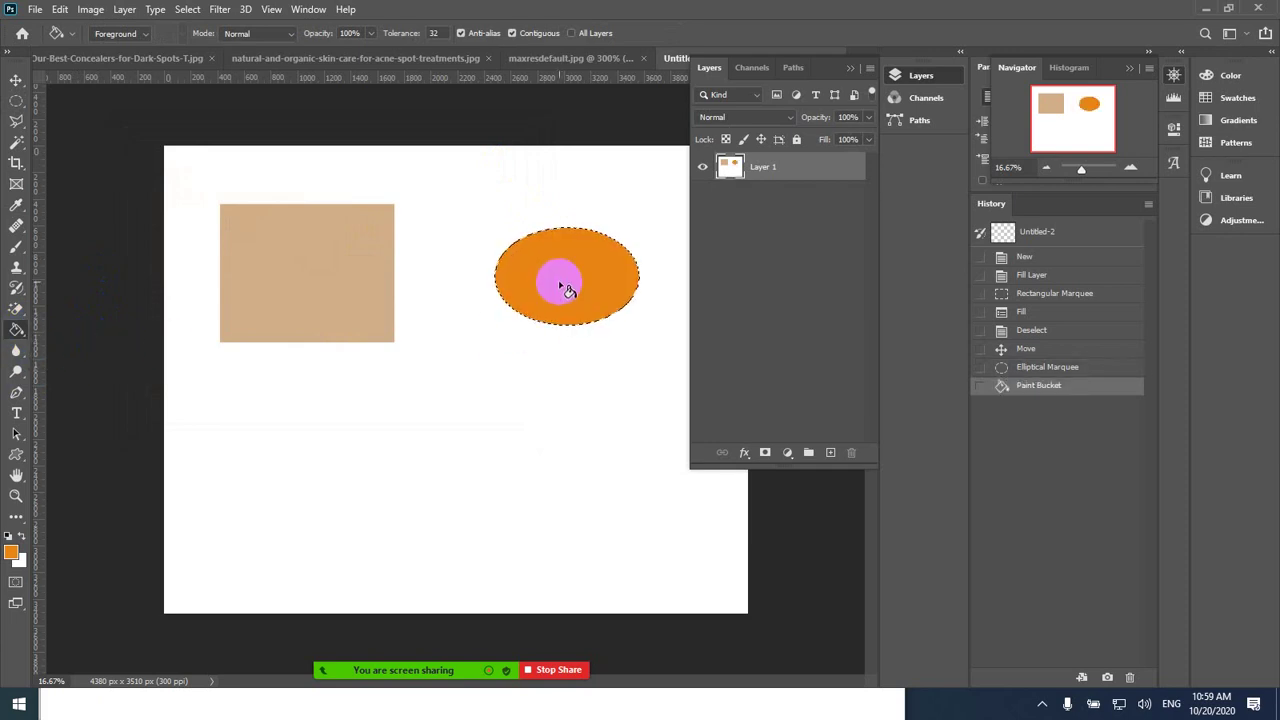
key(ctrl+d)
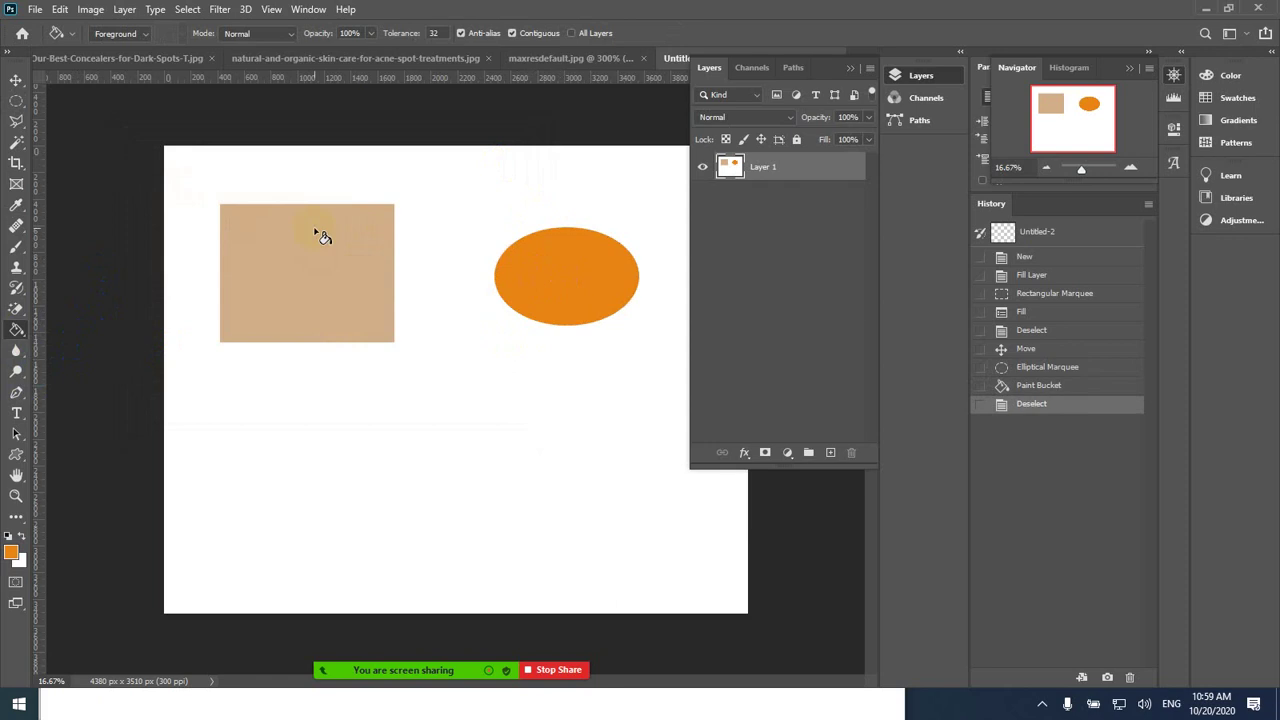
- Try to move the orange ellipse on Layer 1 with the Move tool, and undo the move
click(18, 82)
click(596, 272)
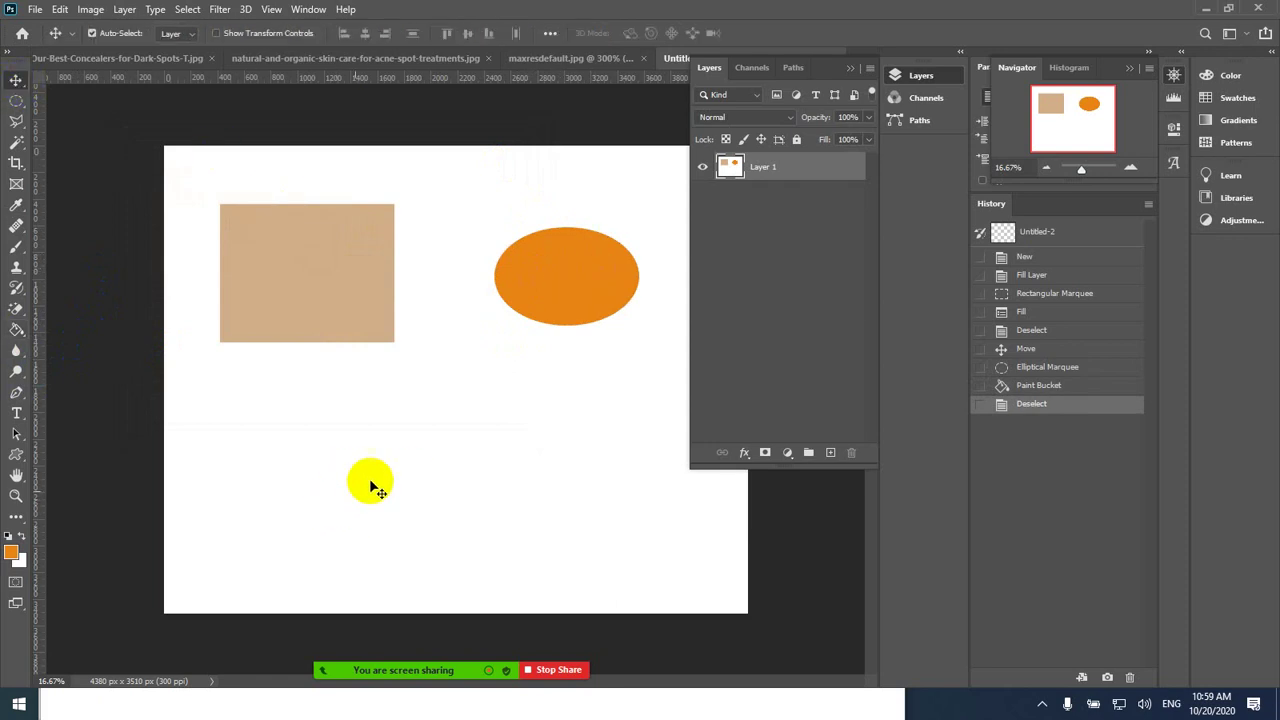
click(571, 283)
drag(571, 283, 521, 336)
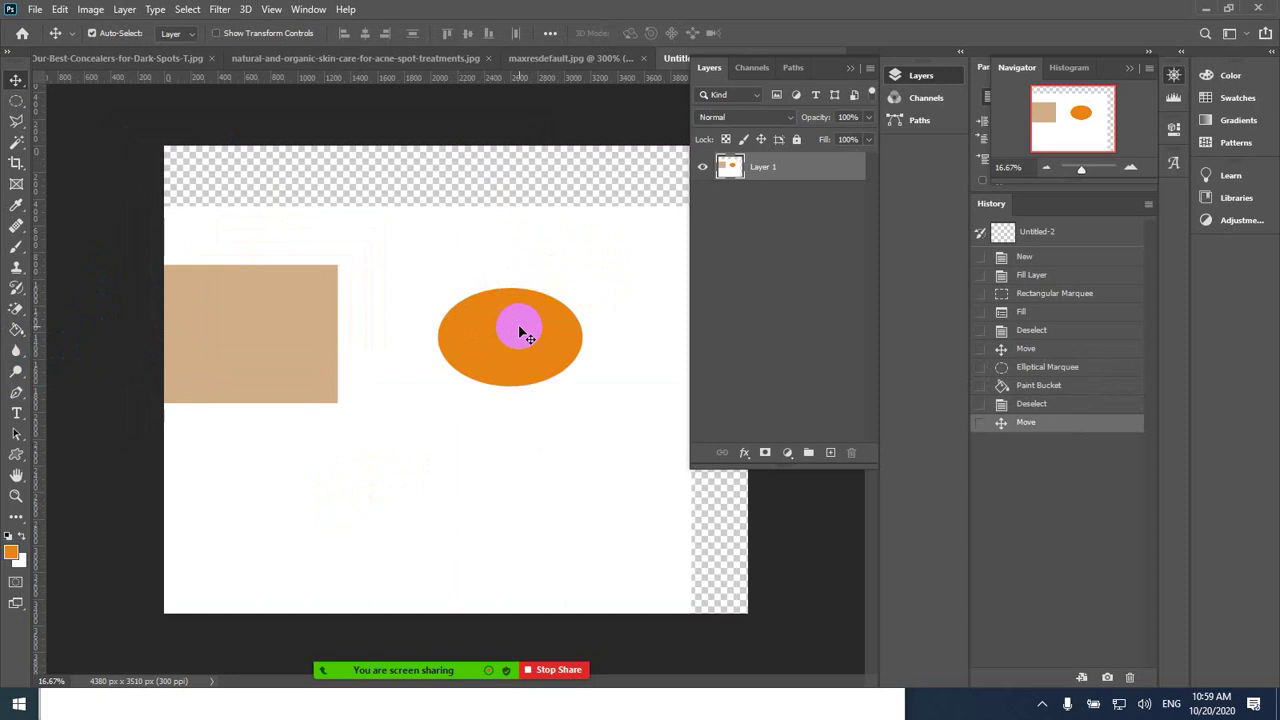
key(ctrl+z)
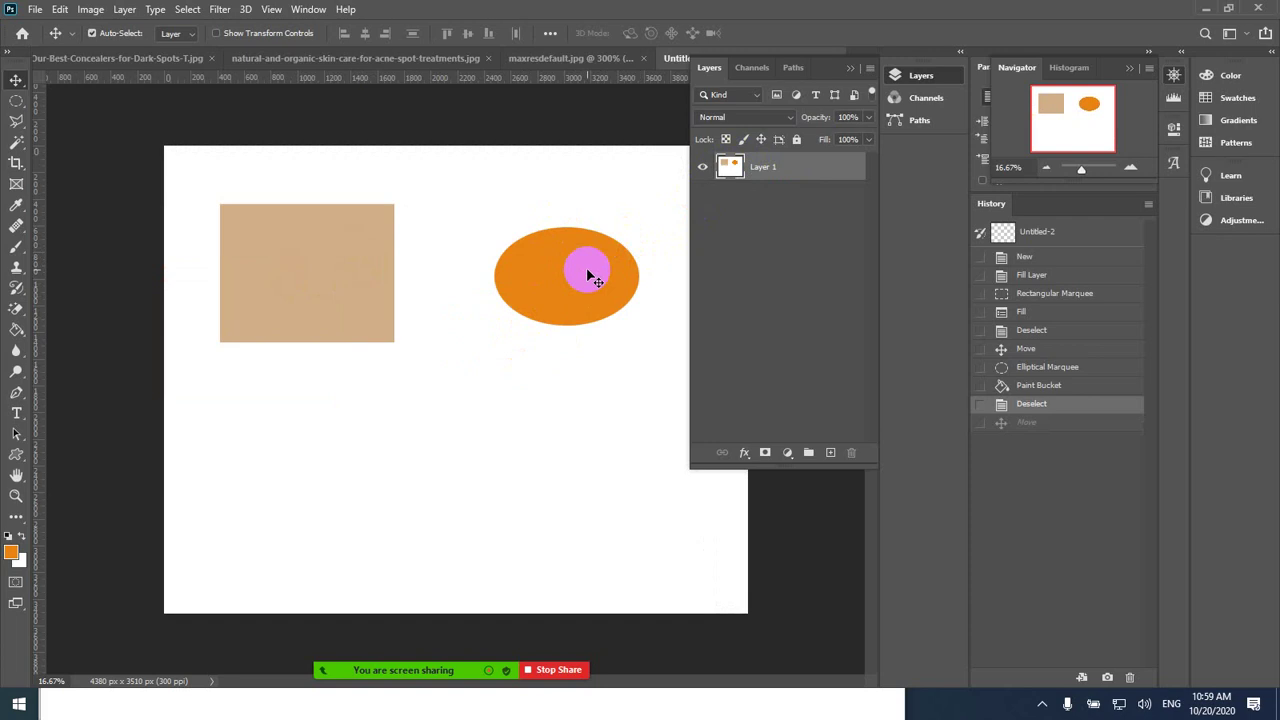
click(729, 167)
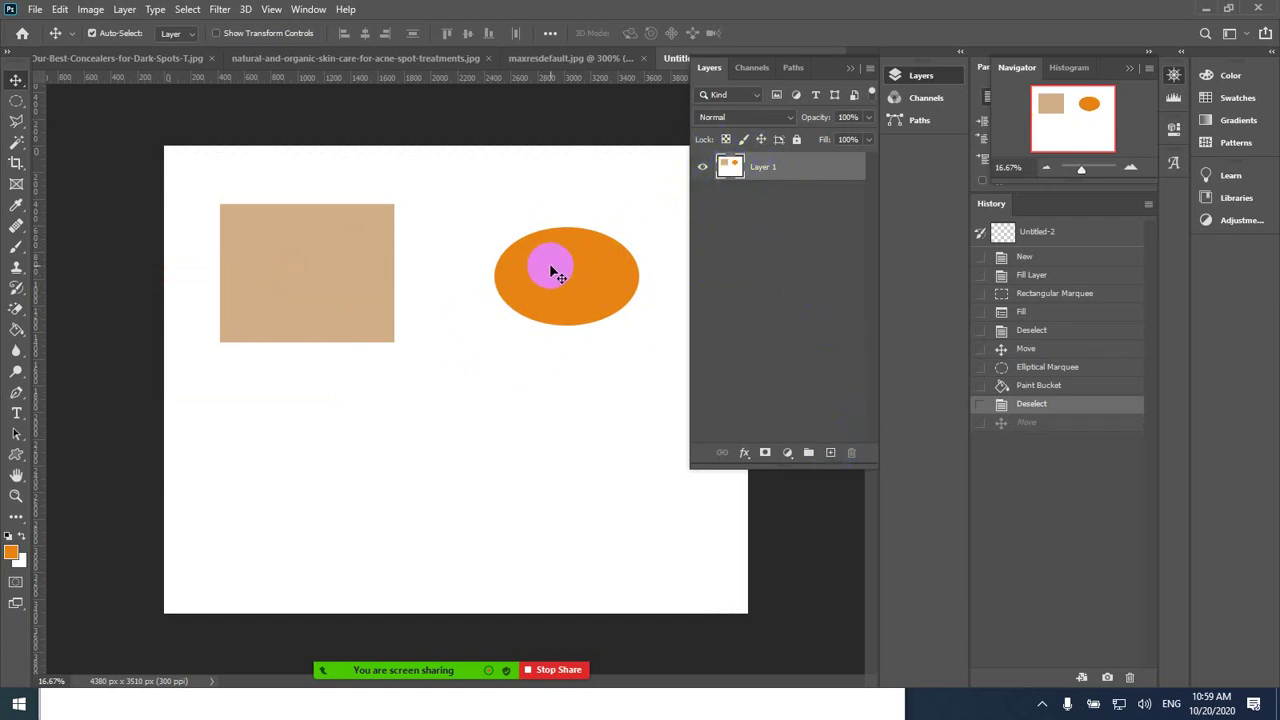
click(316, 234)
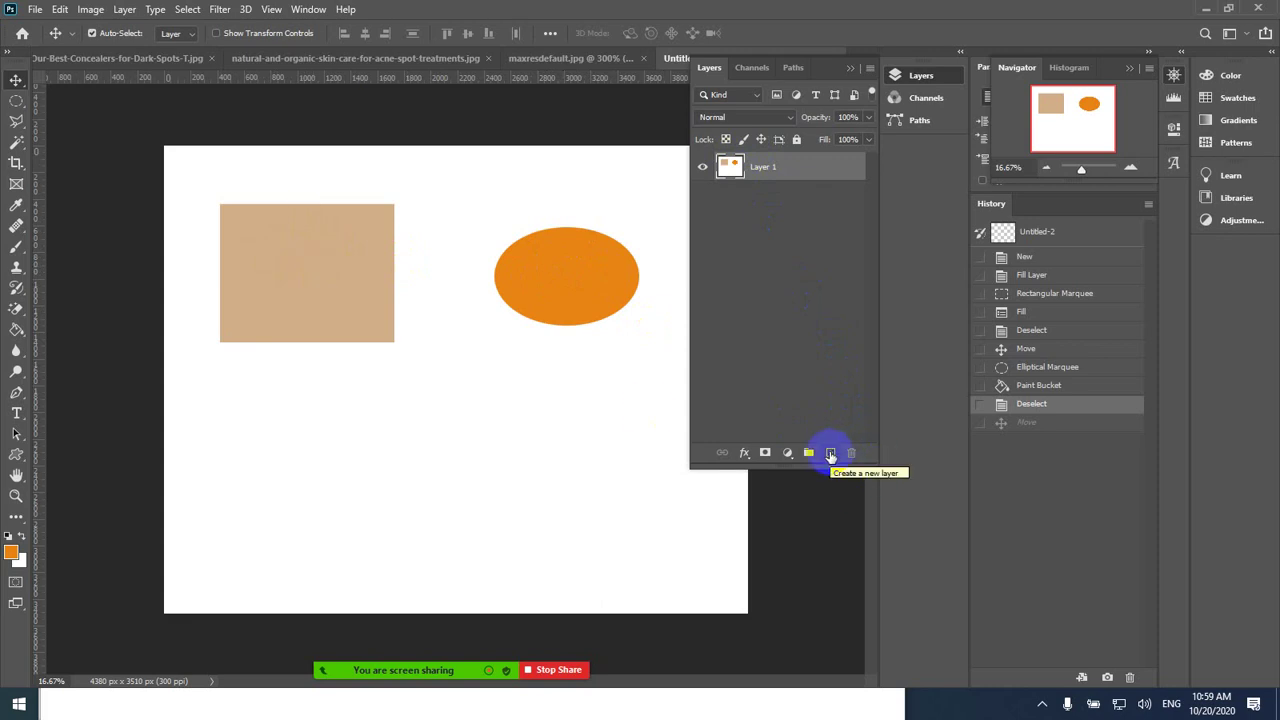
click(737, 471)
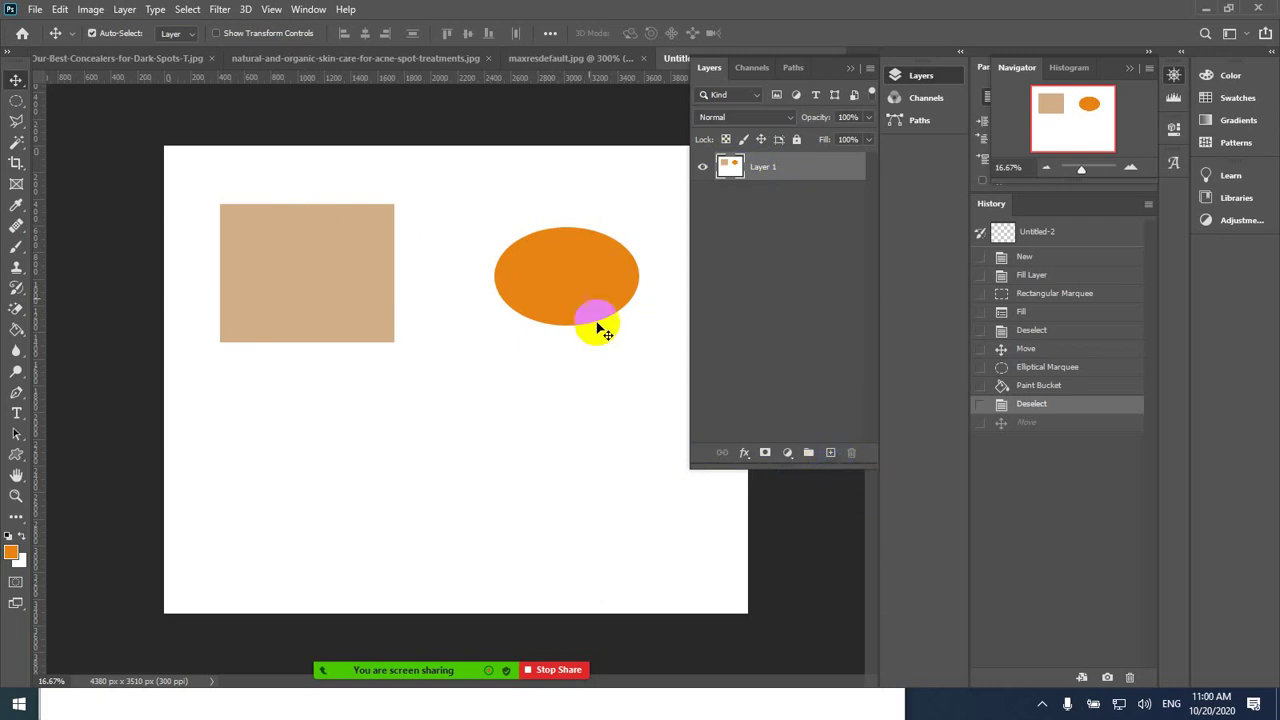
click(124, 10)
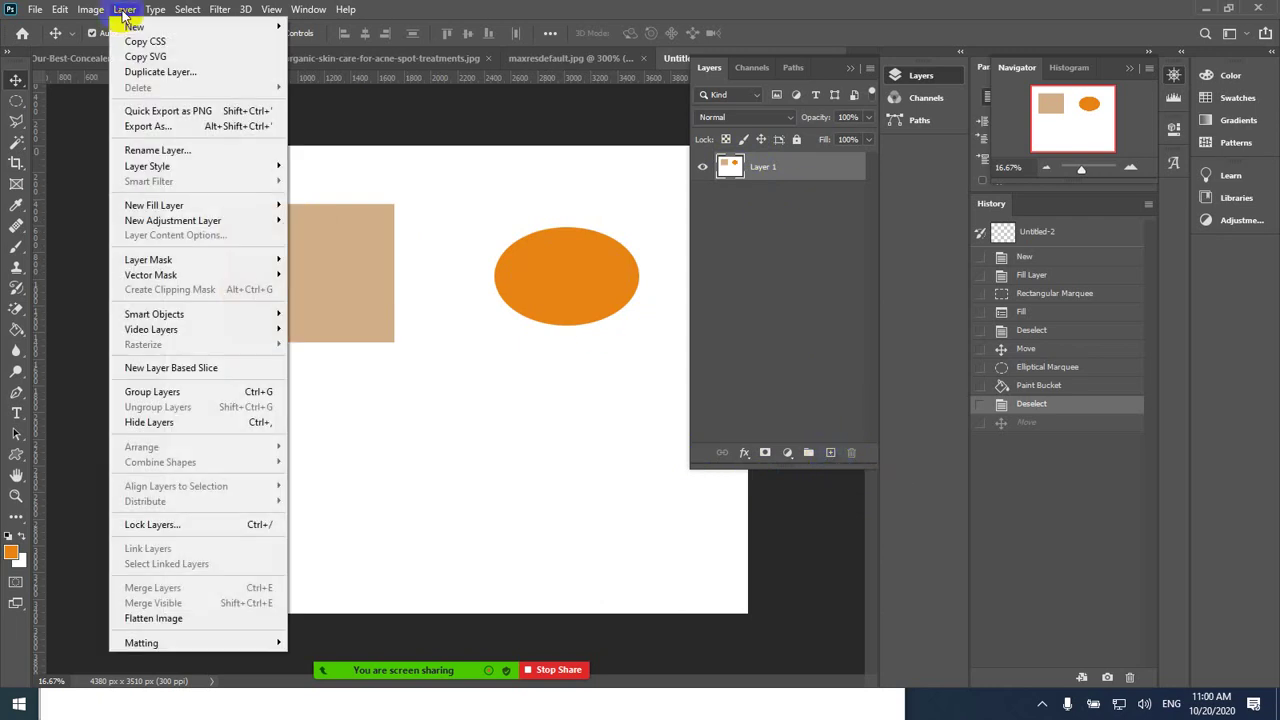
mouse_move(137, 30)
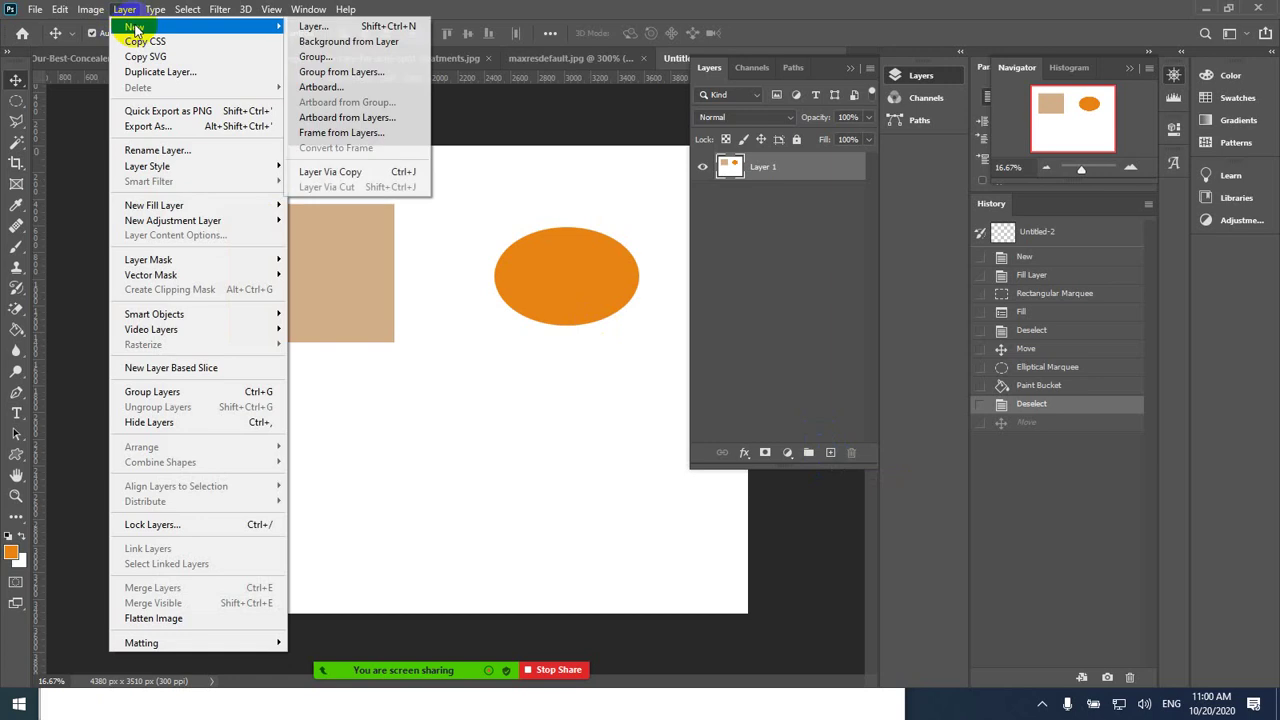
click(320, 28)
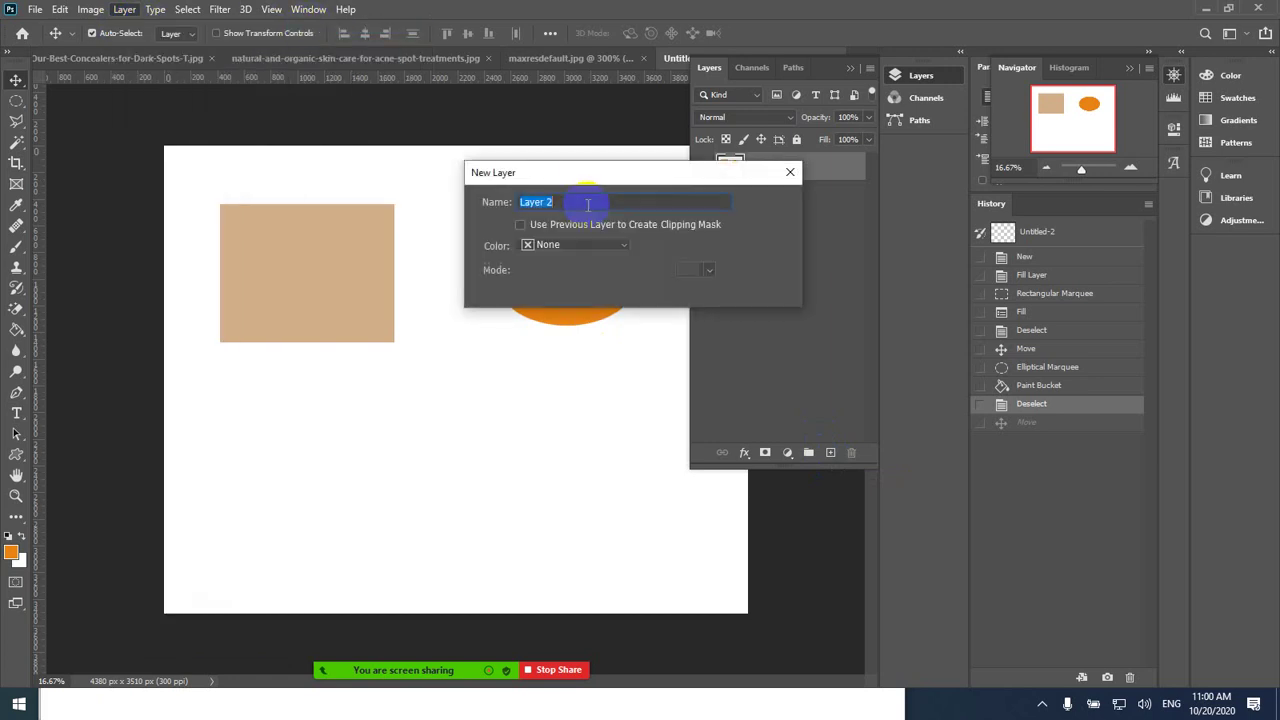
click(788, 177)
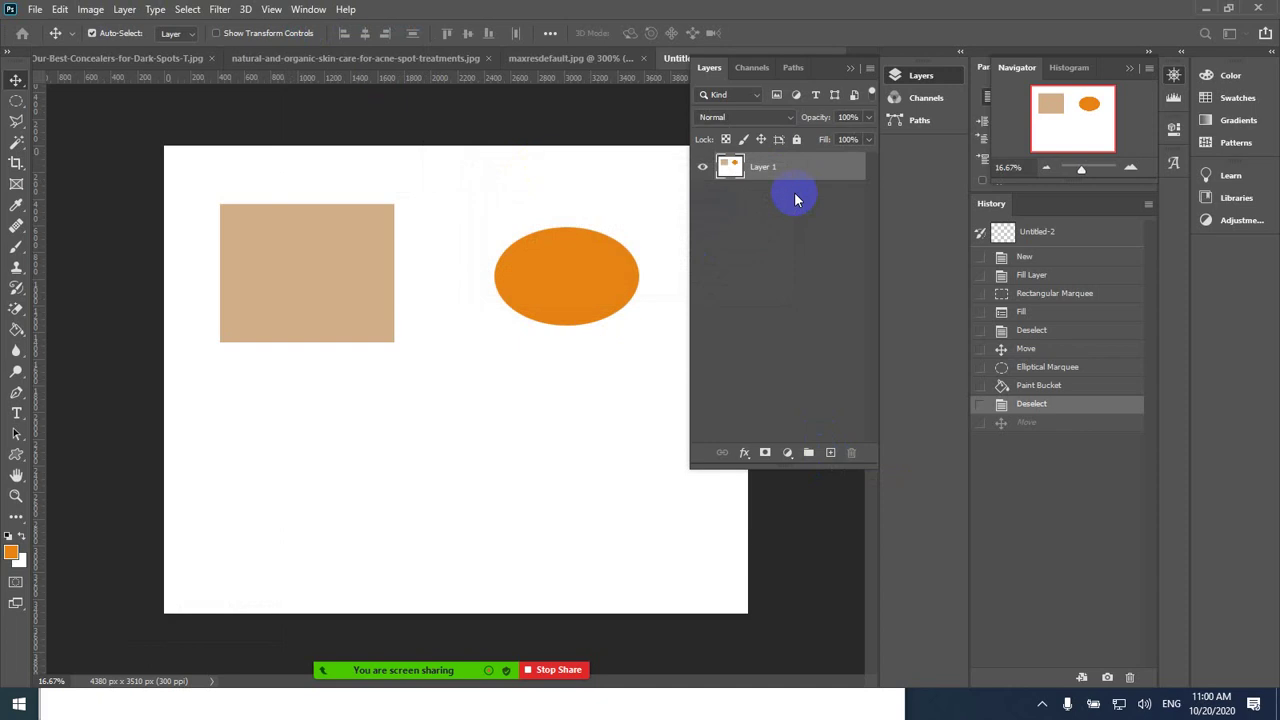
- Add a new layer above Layer 1 and draw a circular marquee selection below and between the two shapes
click(830, 455)
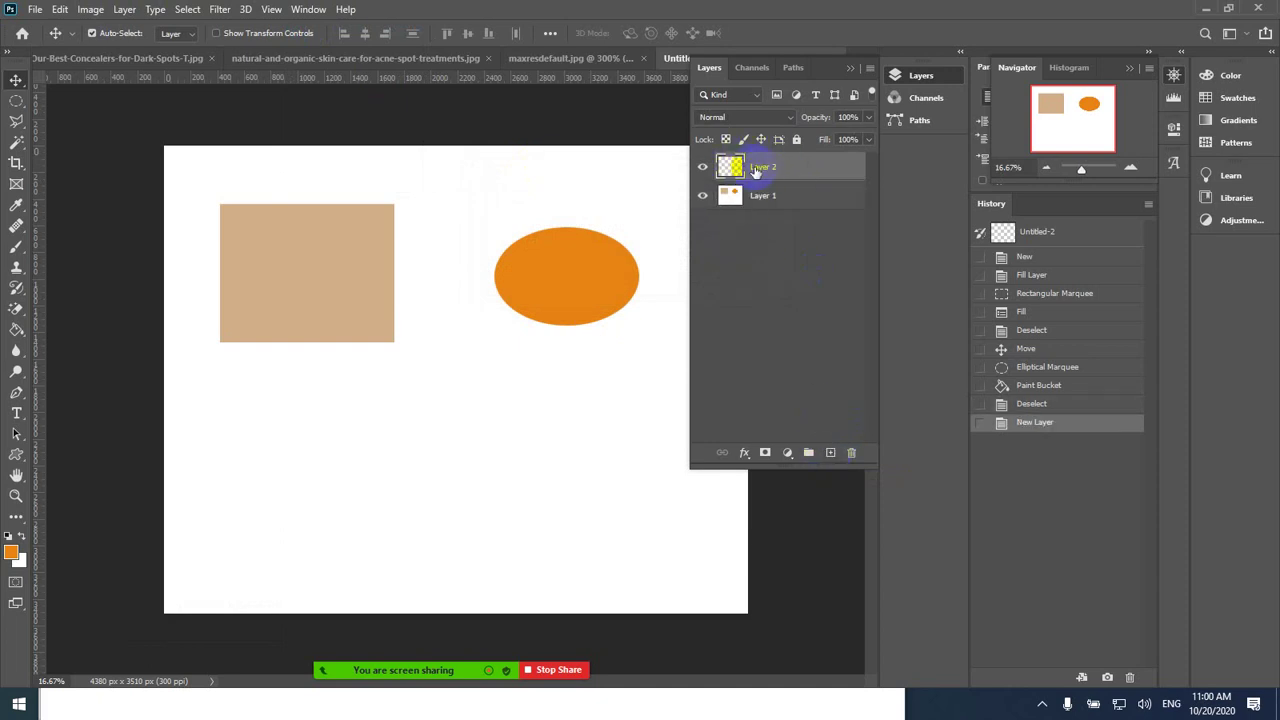
click(15, 101)
drag(15, 101, 58, 116)
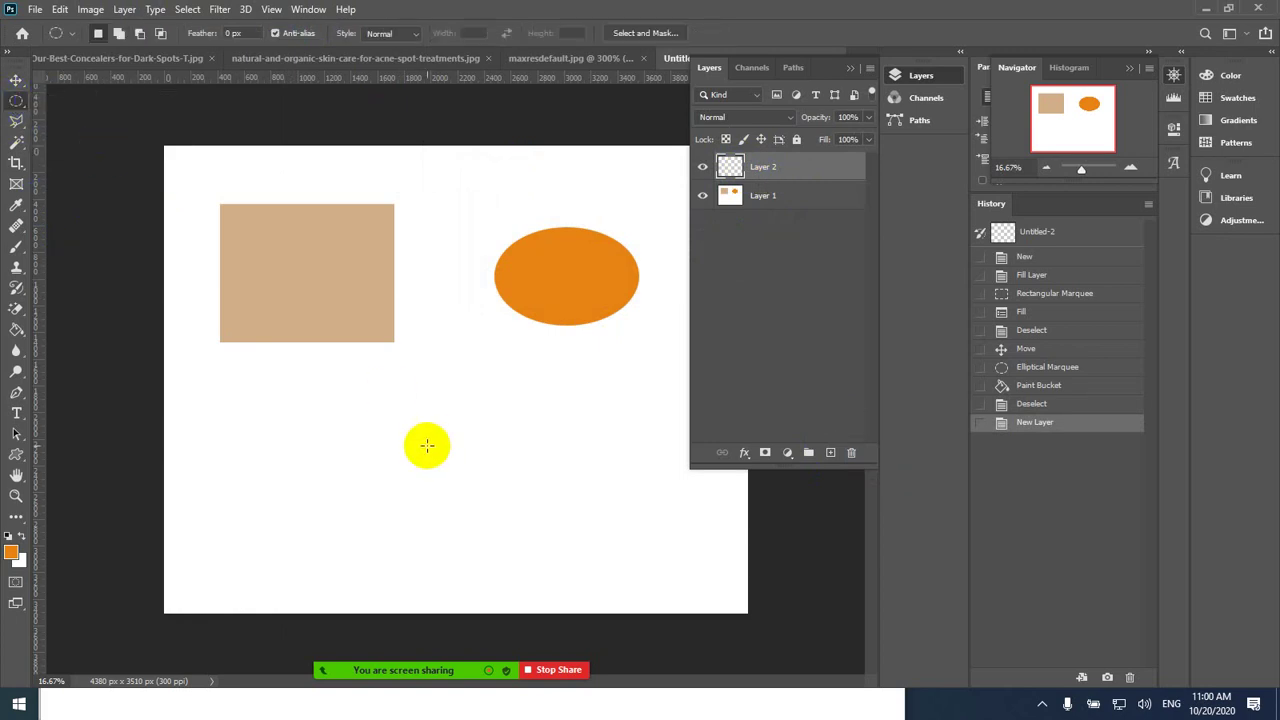
drag(422, 446, 475, 520)
key(Escape)
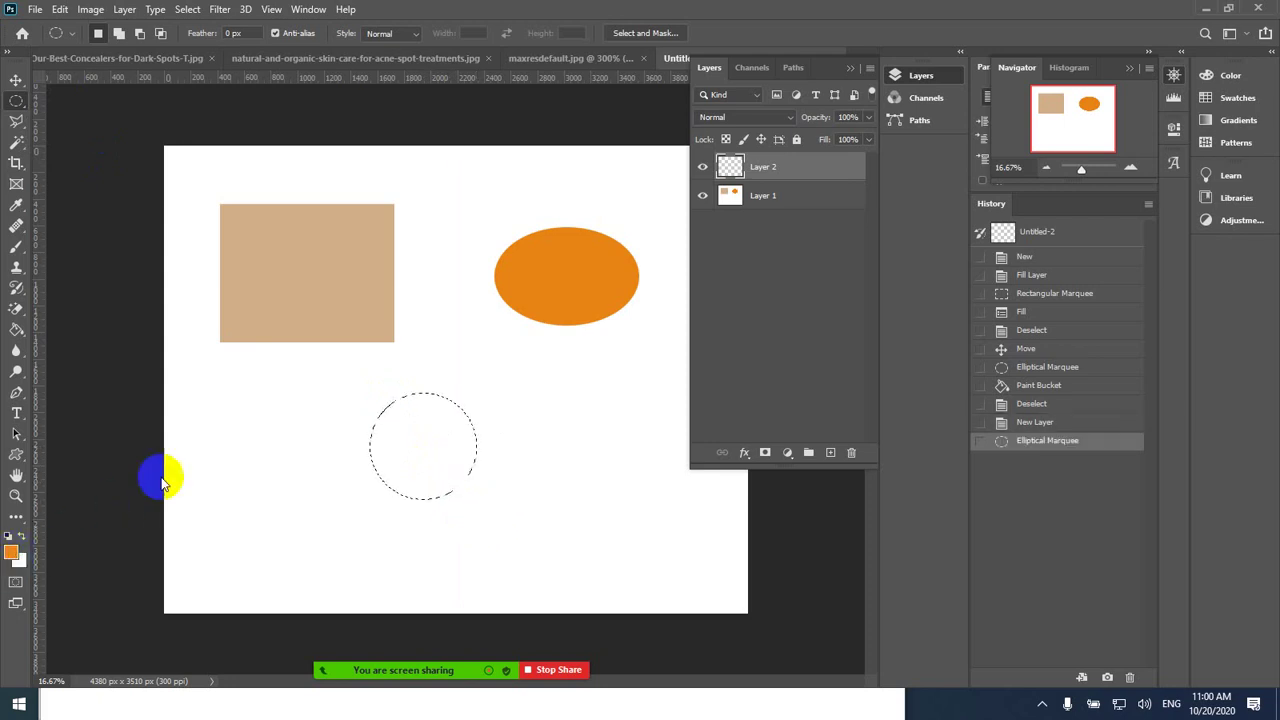
- Set the foreground color to blue (#132ce8), fill the circular selection on Layer 2, and deselect
key(i)
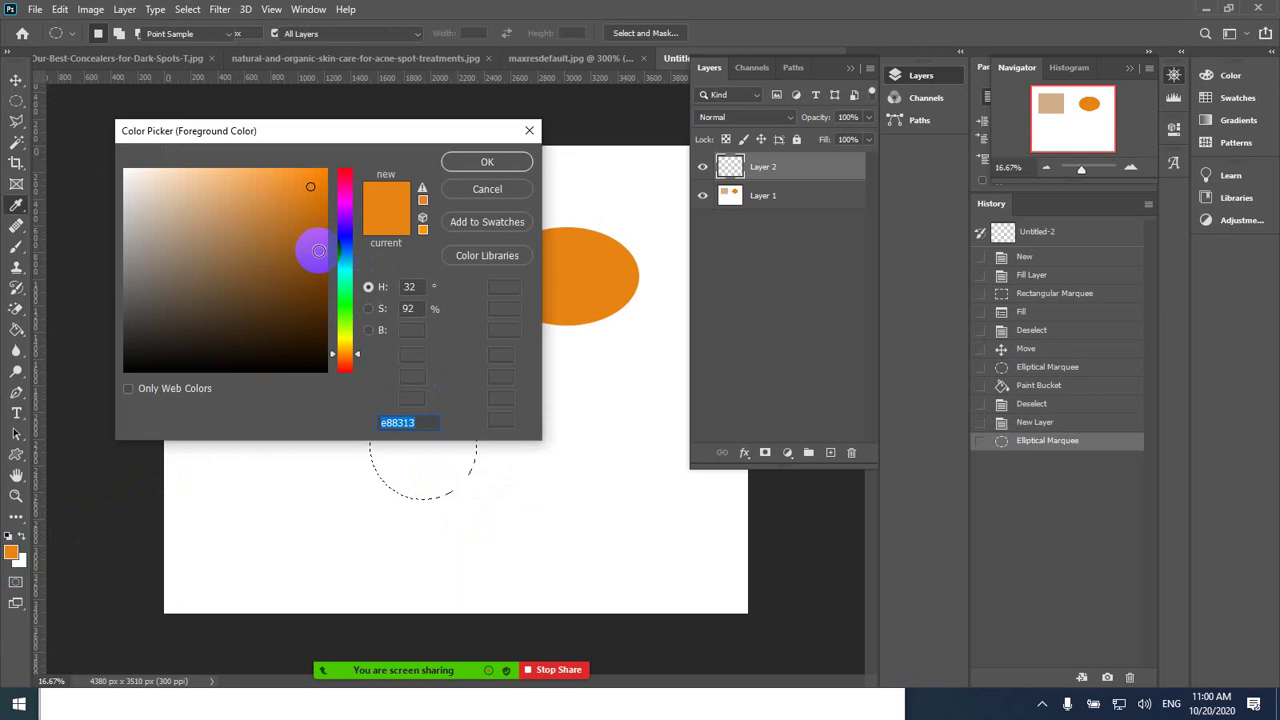
drag(349, 224, 349, 240)
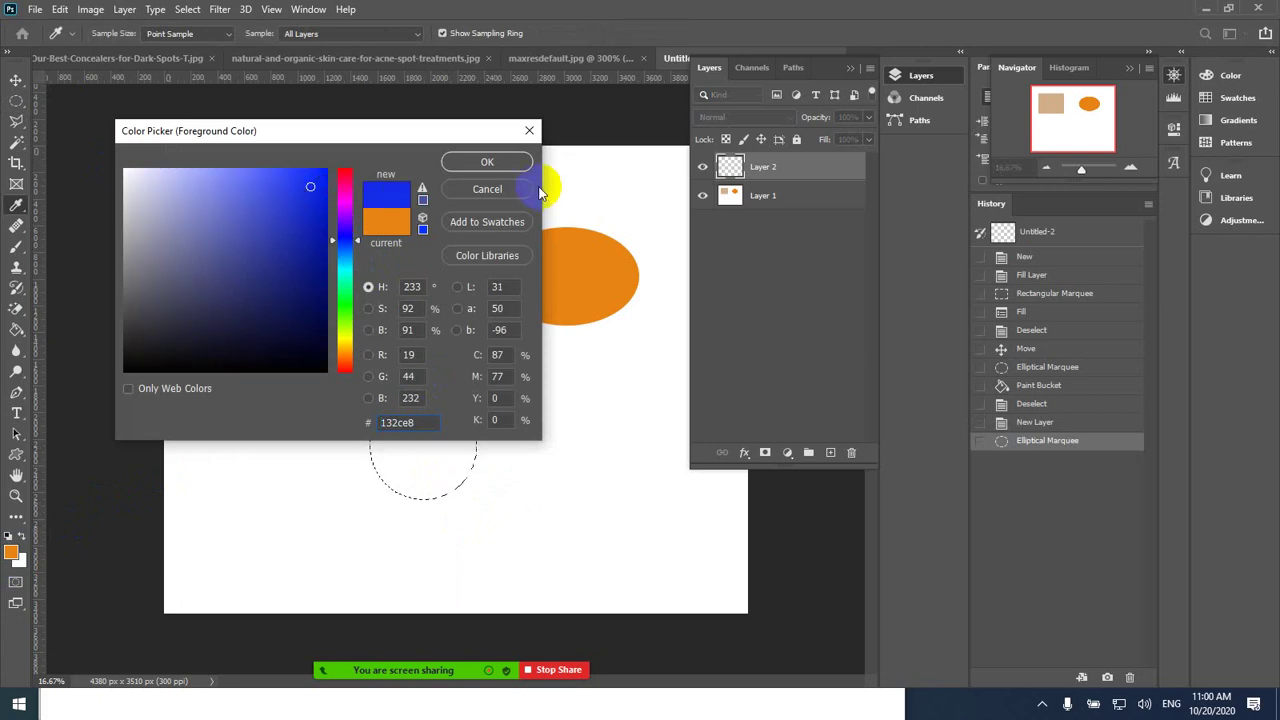
click(486, 164)
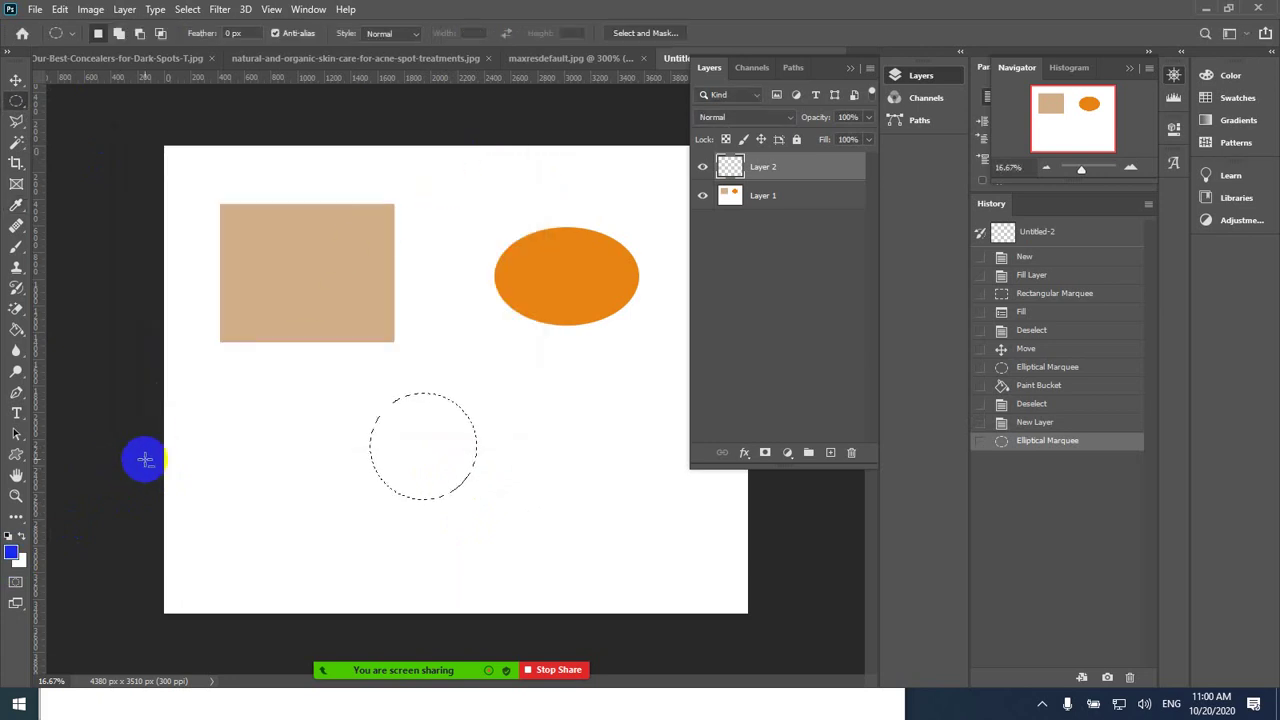
key(alt+BackSpace)
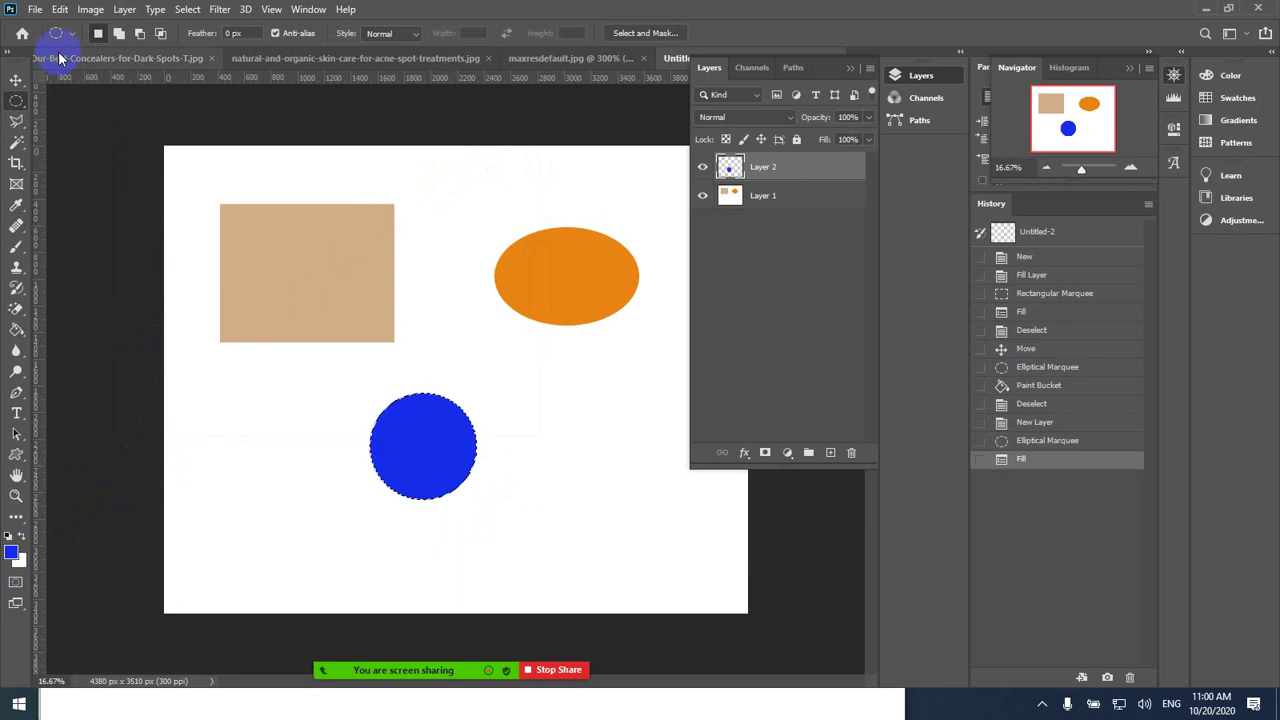
key(ctrl+d)
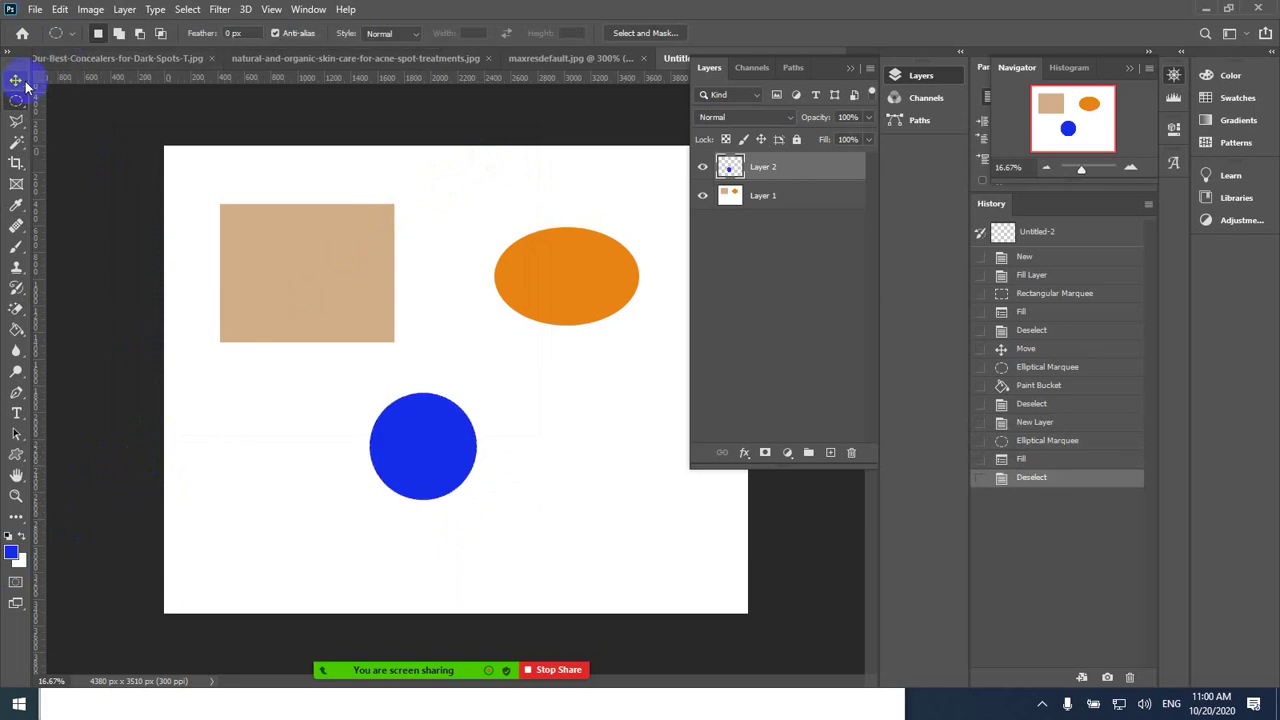
- Move the blue circle on Layer 2 slightly to the right, independently of the shapes on Layer 1
key(v)
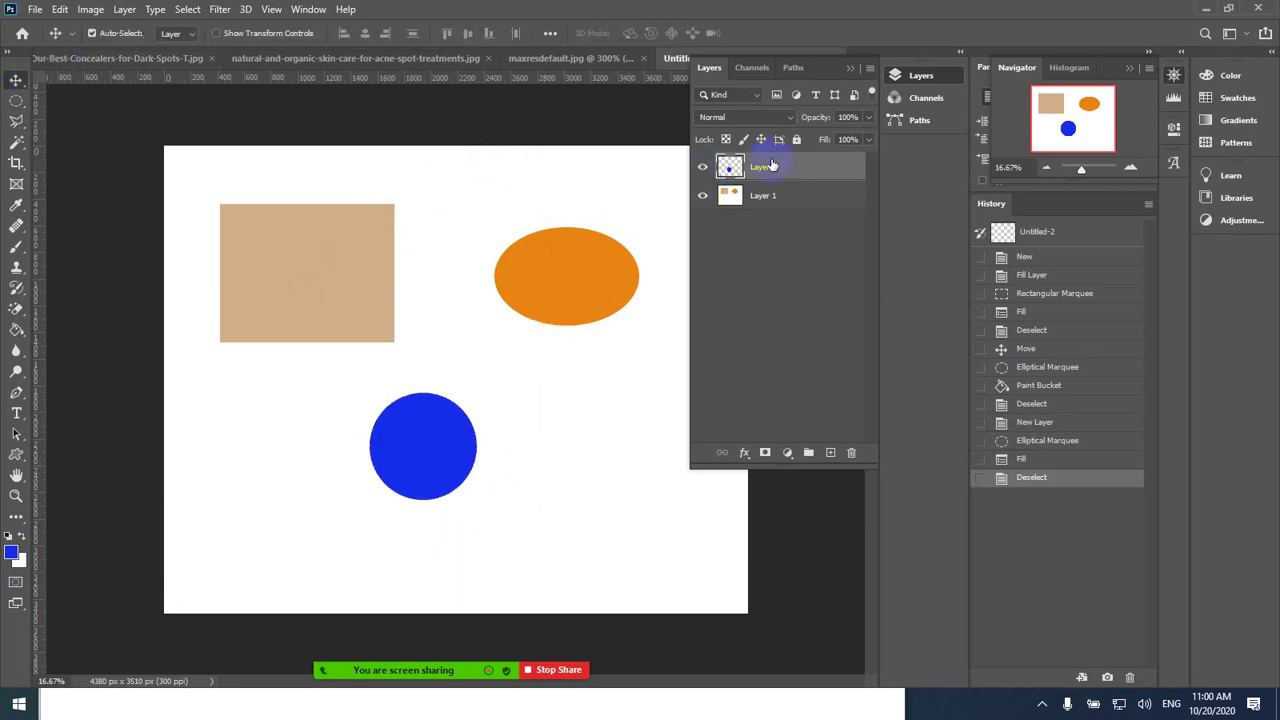
click(733, 167)
mouse_move(440, 440)
mouse_down()
mouse_move(508, 489)
mouse_move(560, 471)
mouse_move(563, 437)
mouse_move(340, 448)
mouse_move(346, 349)
mouse_move(514, 289)
mouse_move(546, 351)
mouse_move(457, 443)
mouse_up()
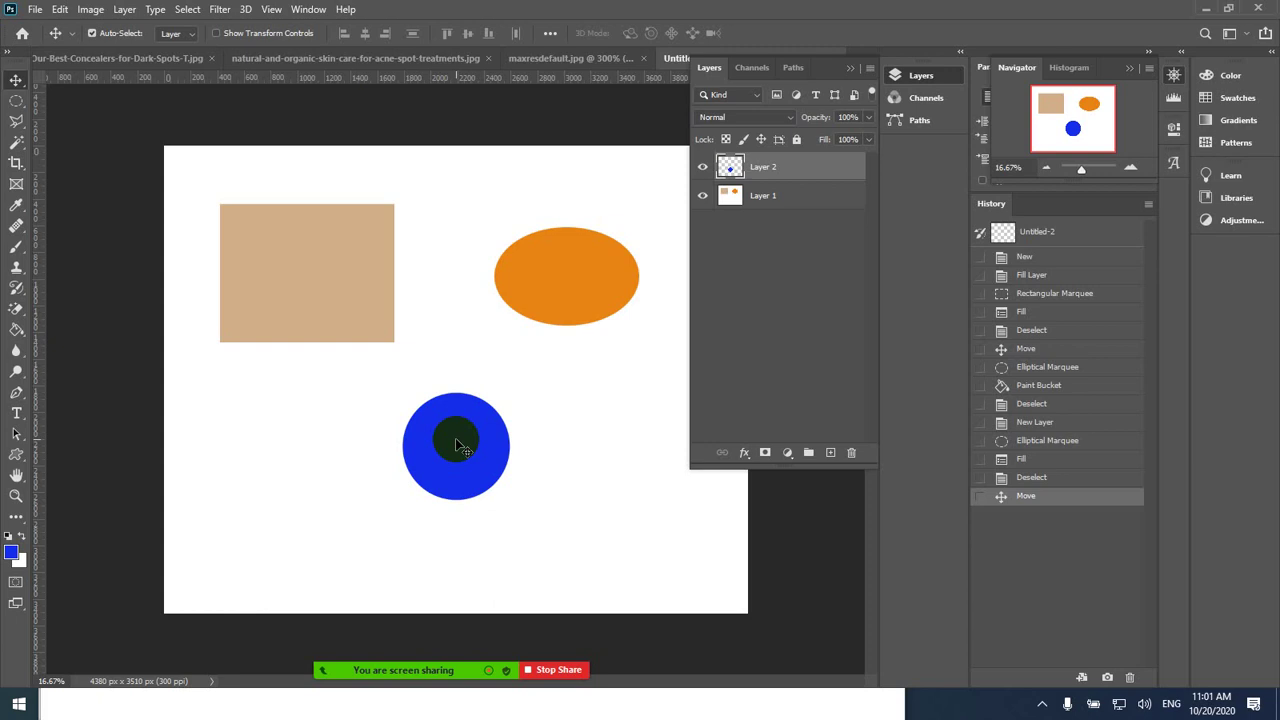
- Move the blue circle on Layer 2 up and left until it sits just below the tan rectangle
mouse_move(456, 442)
mouse_down()
mouse_move(323, 434)
mouse_move(417, 429)
mouse_move(447, 443)
mouse_up()
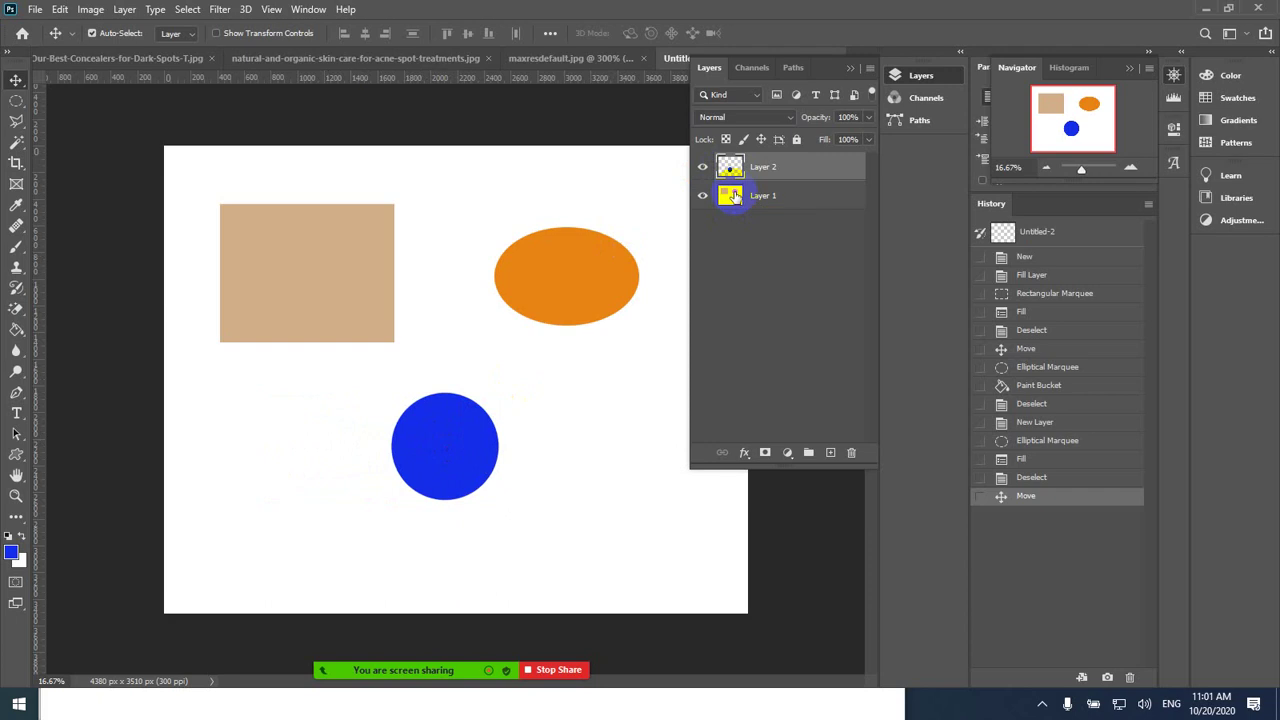
drag(434, 449, 434, 383)
drag(433, 416, 353, 424)
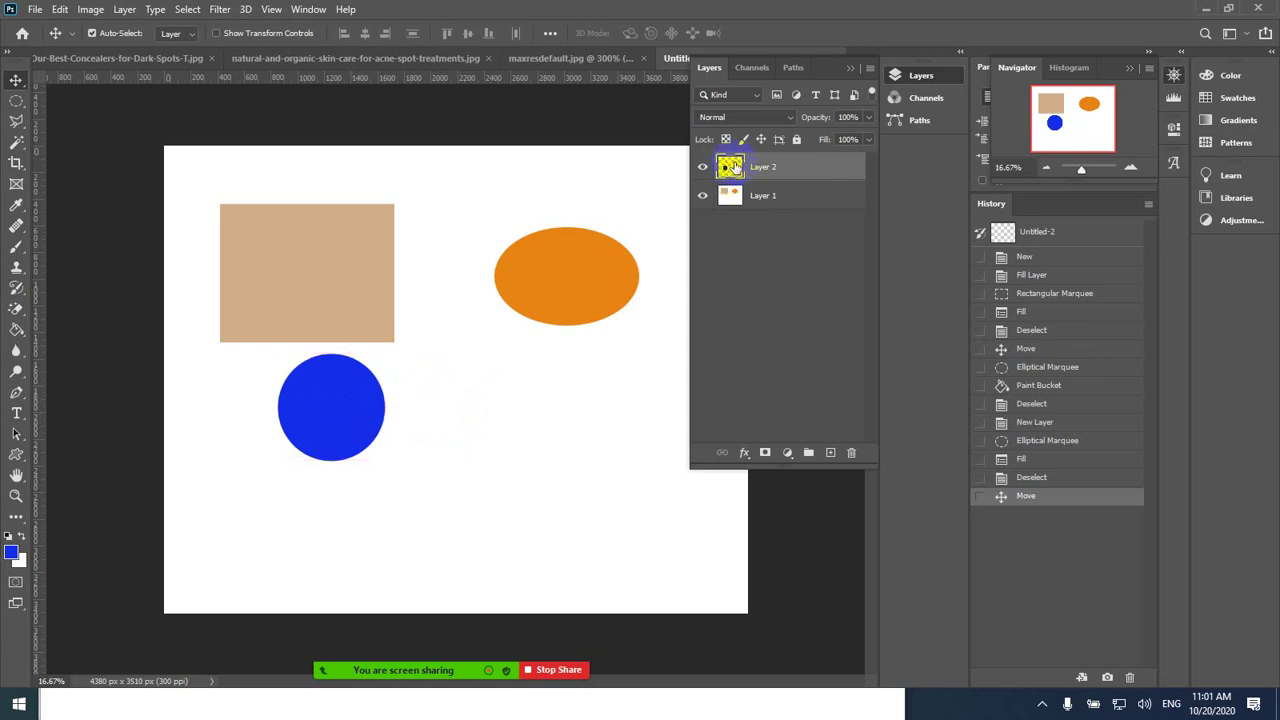
- Draw a rectangular marquee selection to the right of the blue circle, below the orange ellipse
click(18, 102)
right_click(18, 102)
click(60, 101)
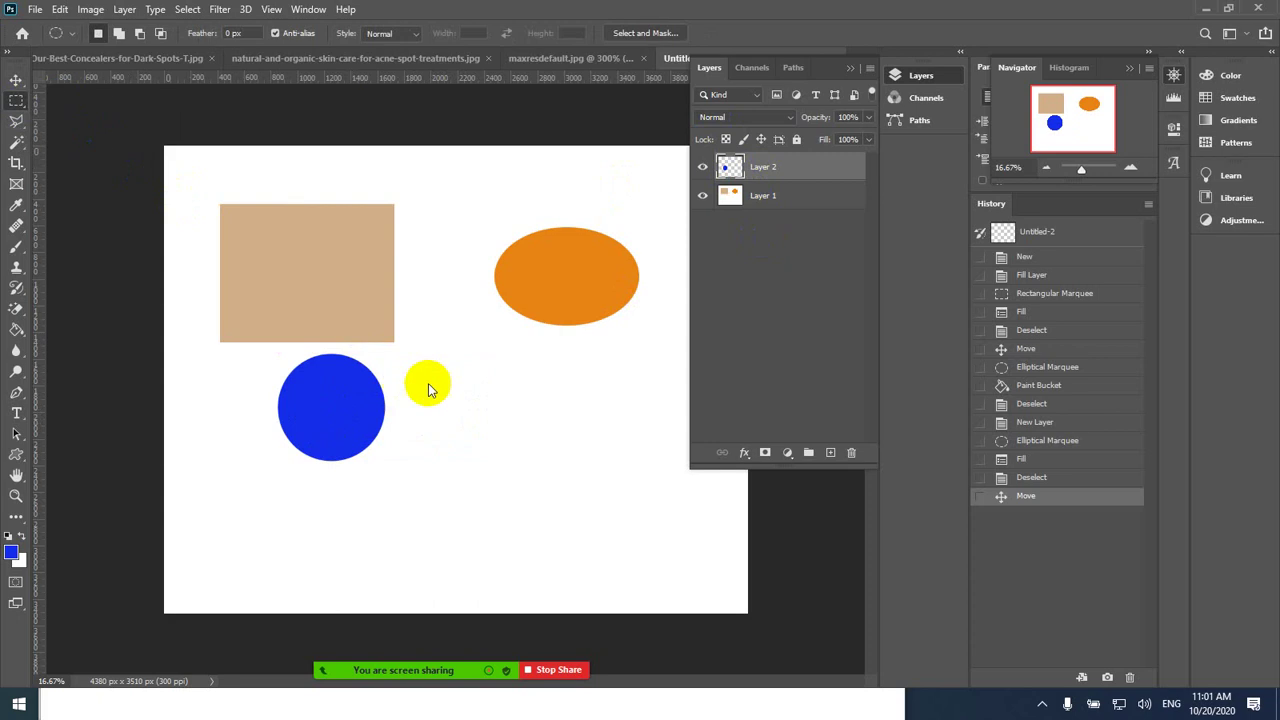
drag(472, 394, 628, 514)
- Set the foreground color to bright green (#23ed14)
click(14, 556)
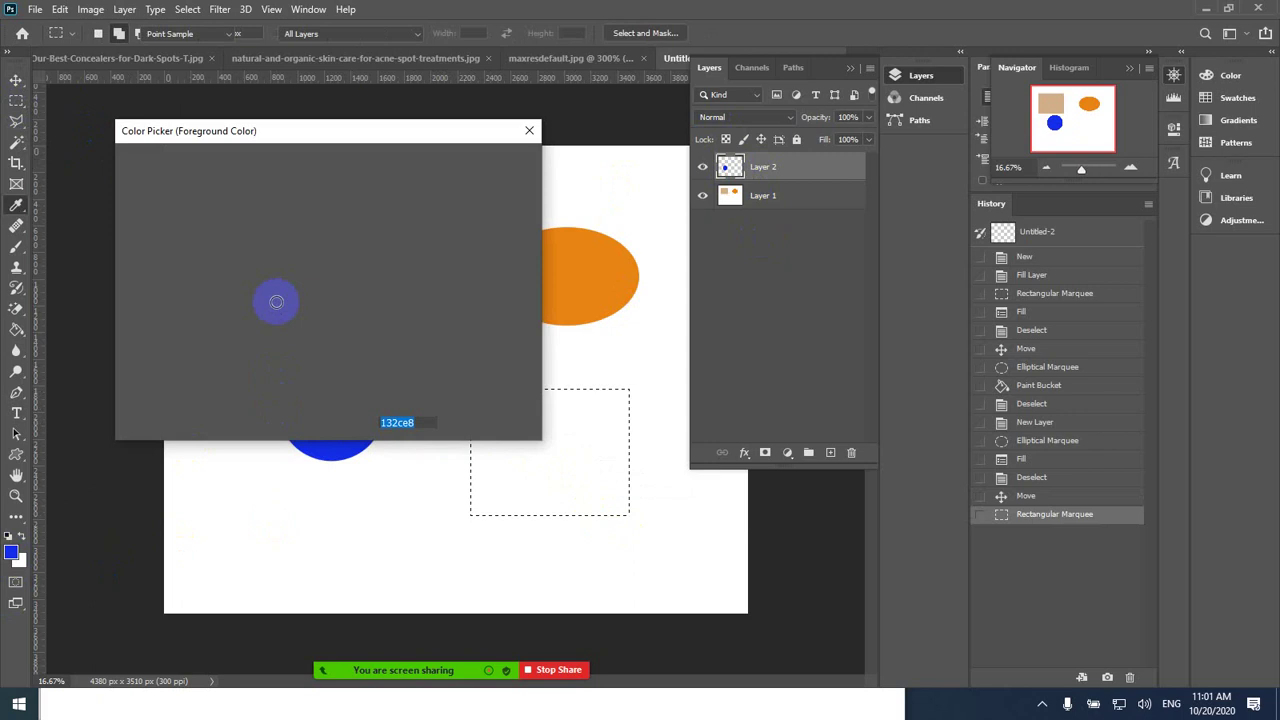
drag(343, 272, 343, 305)
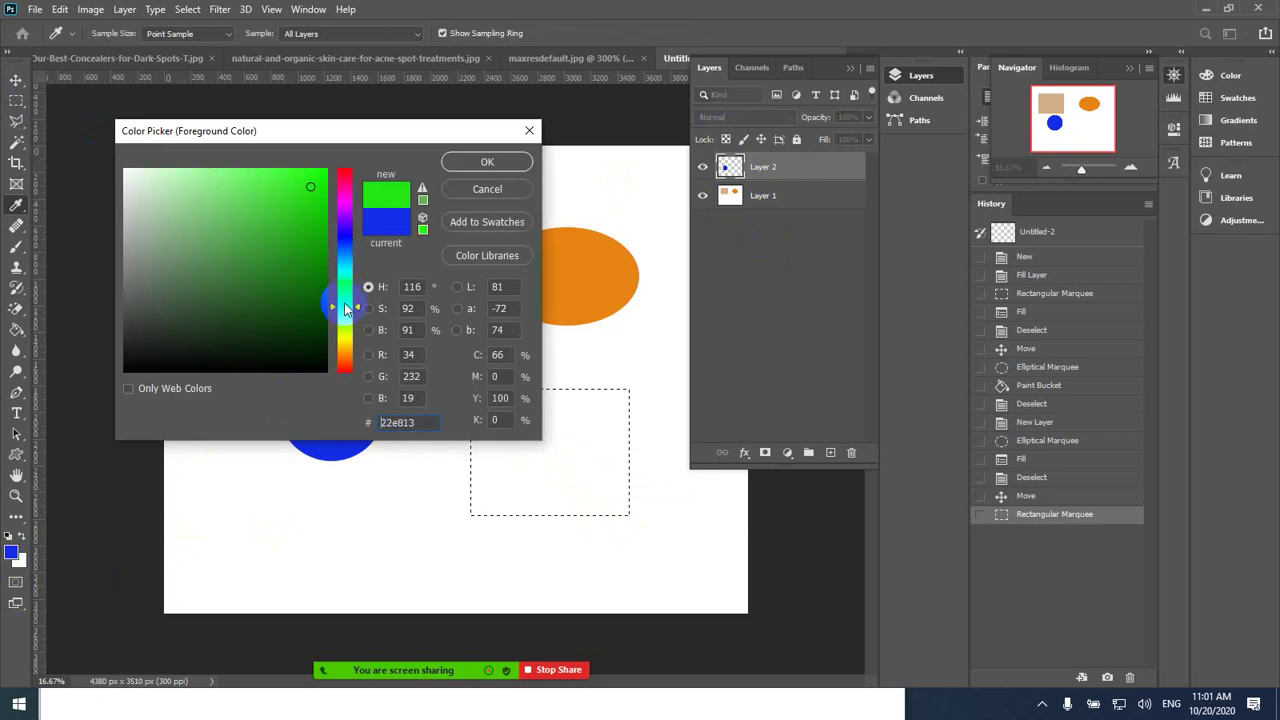
click(310, 183)
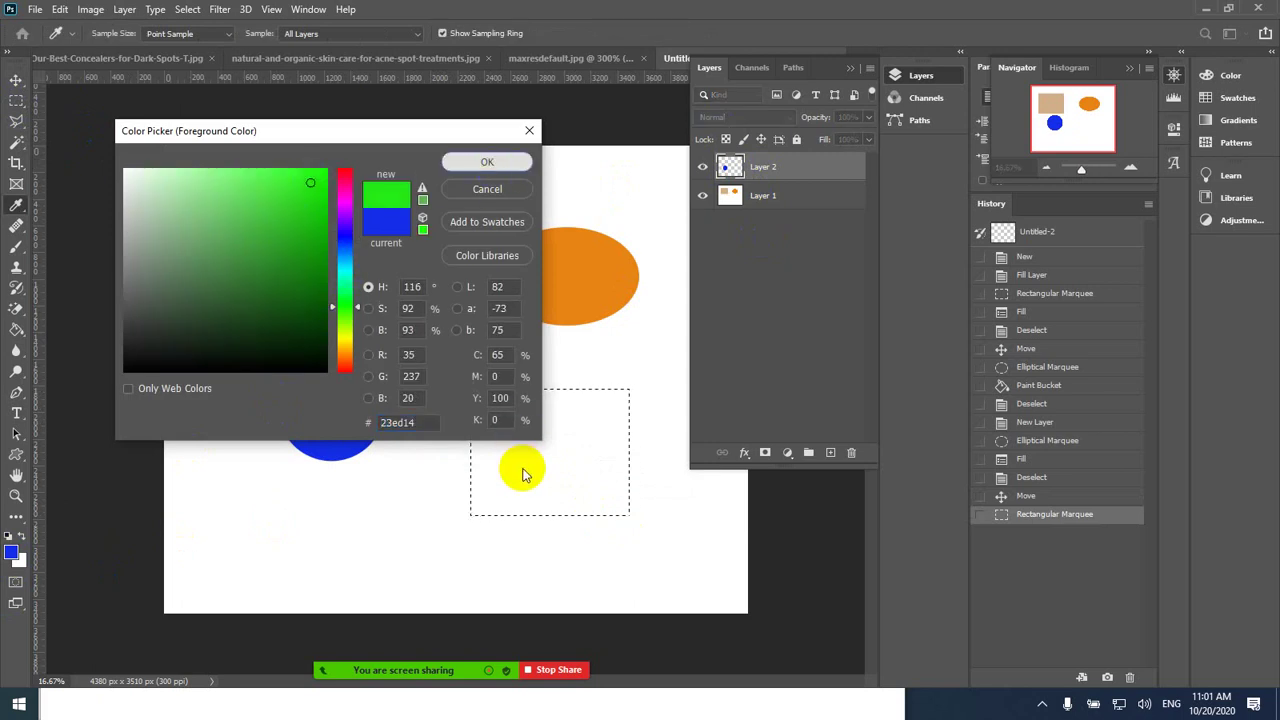
key(Escape)
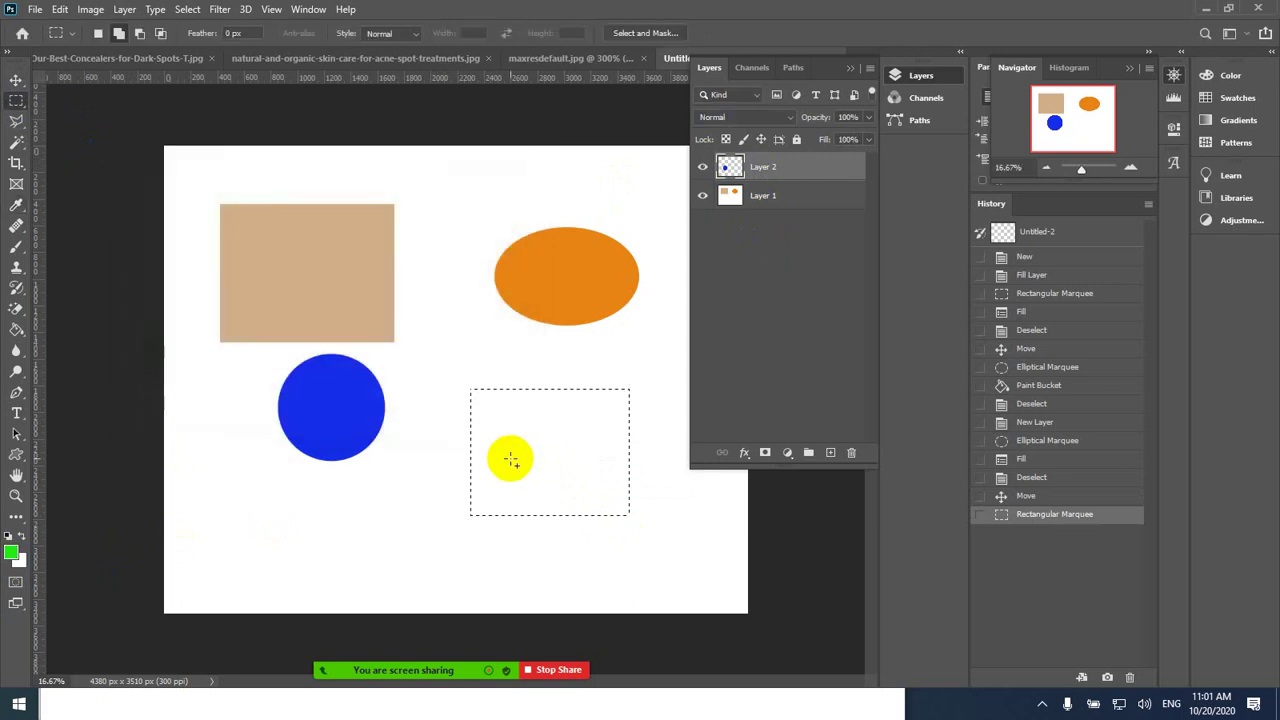
- Fill the rectangular selection on Layer 2 with green, and try to move the green rectangle separately from the blue circle
key(alt+BackSpace)
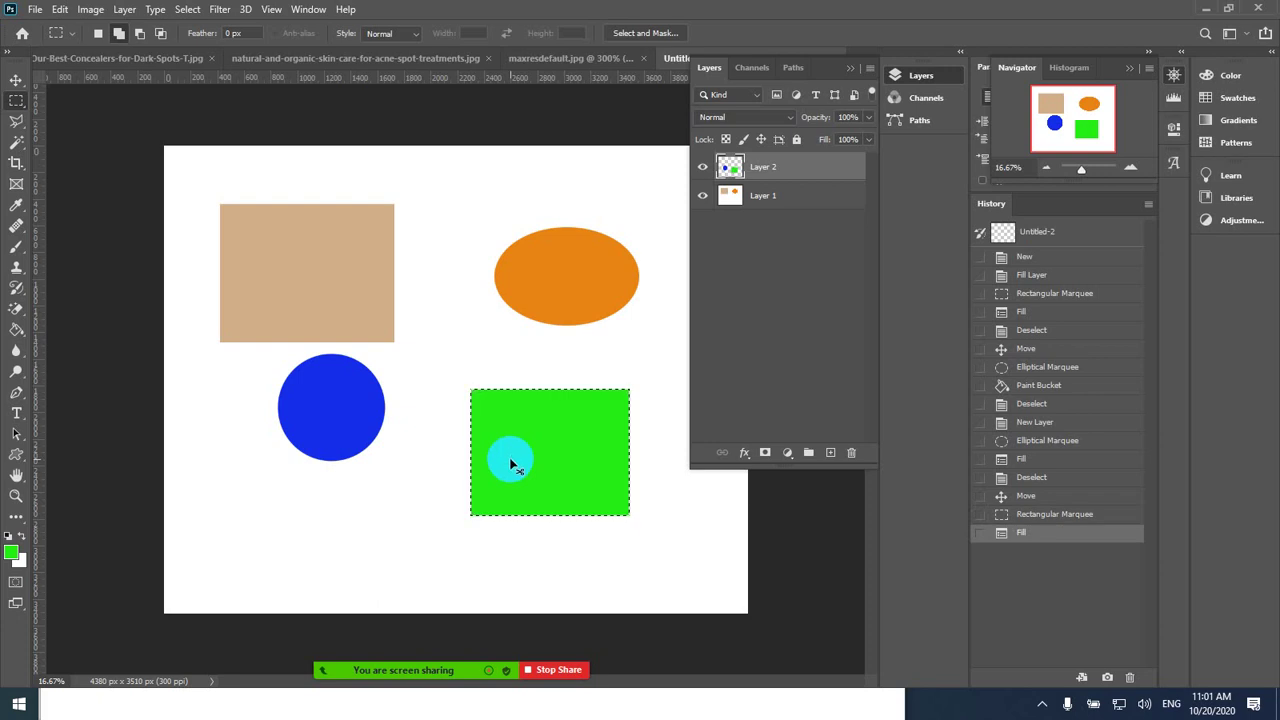
key(ctrl+d)
click(16, 79)
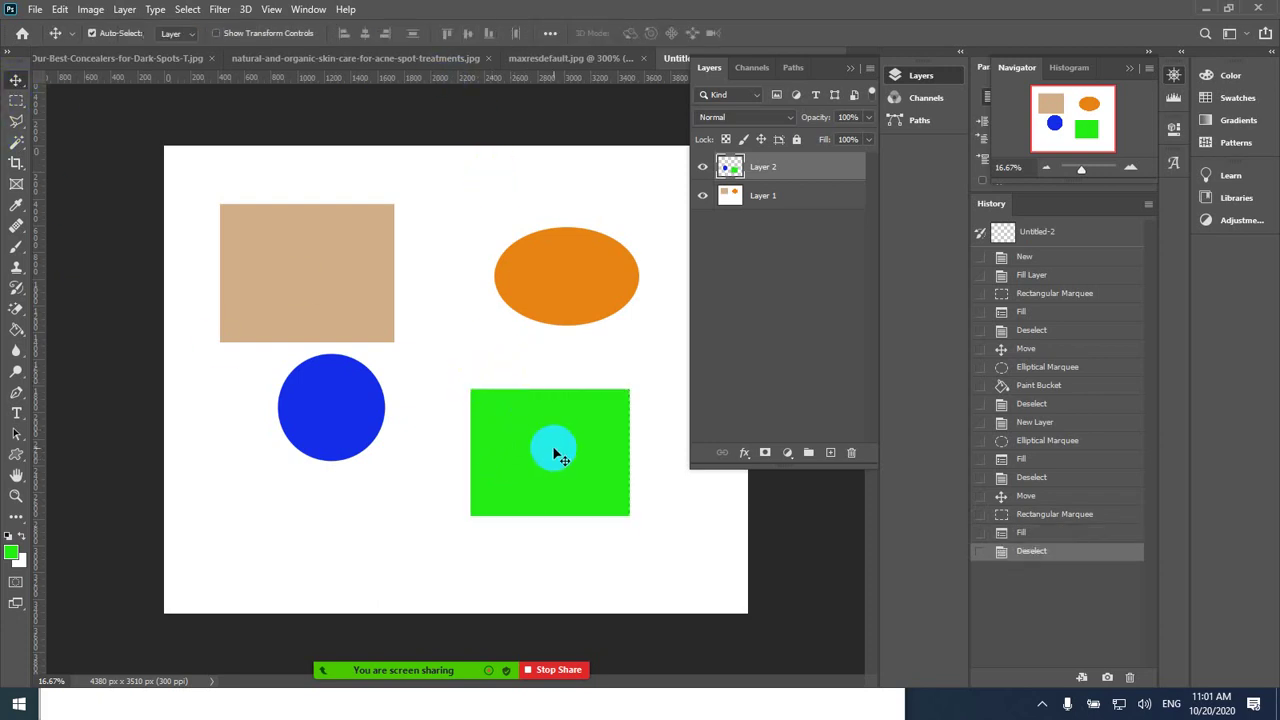
drag(559, 441, 522, 457)
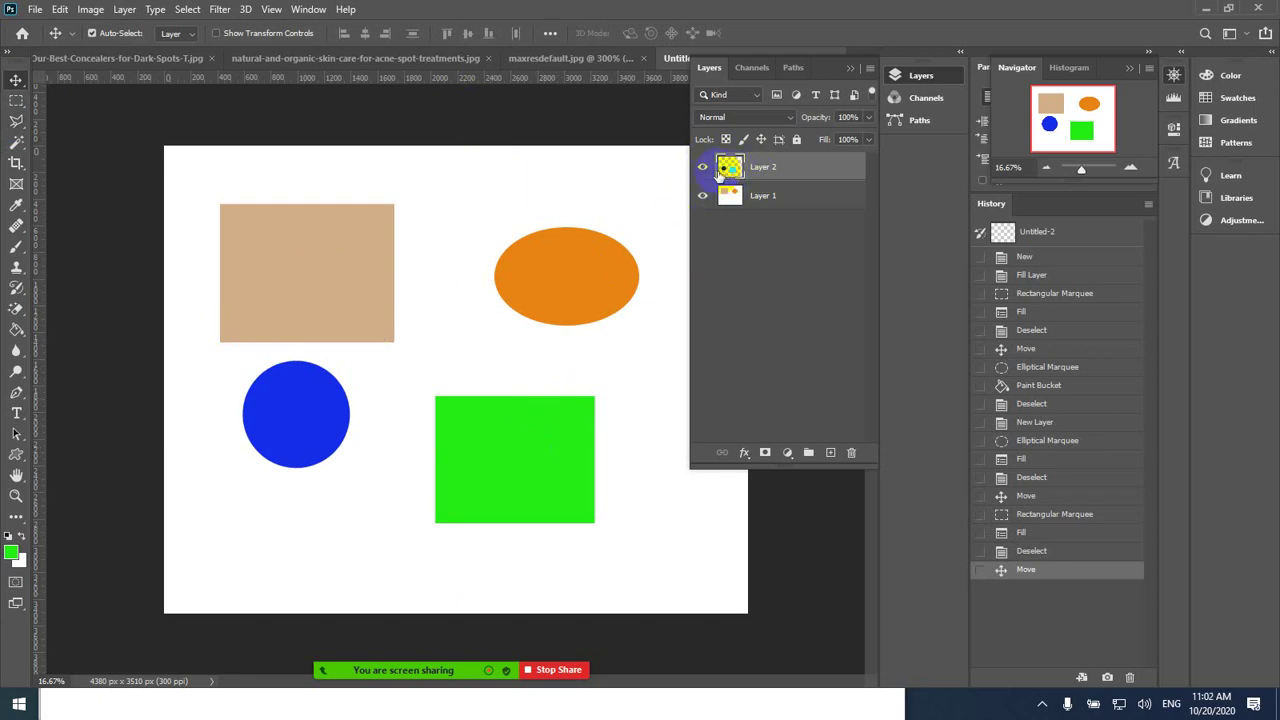
drag(530, 450, 506, 409)
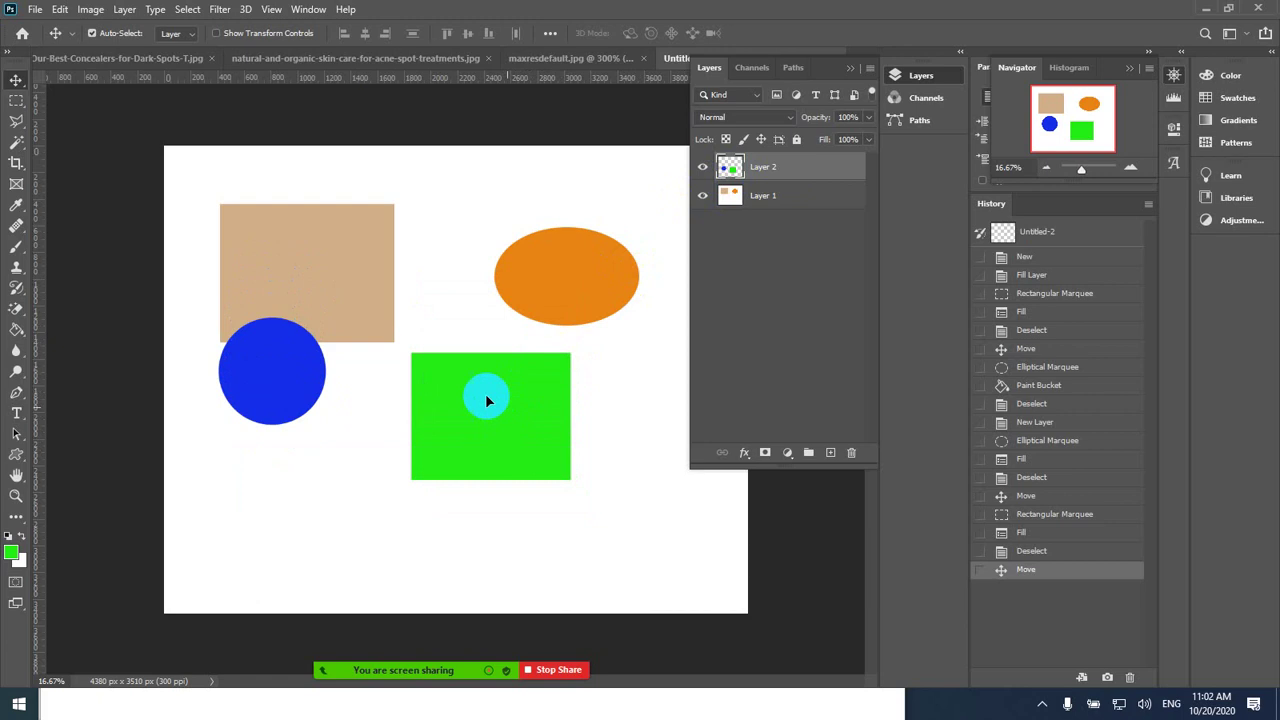
drag(543, 449, 514, 466)
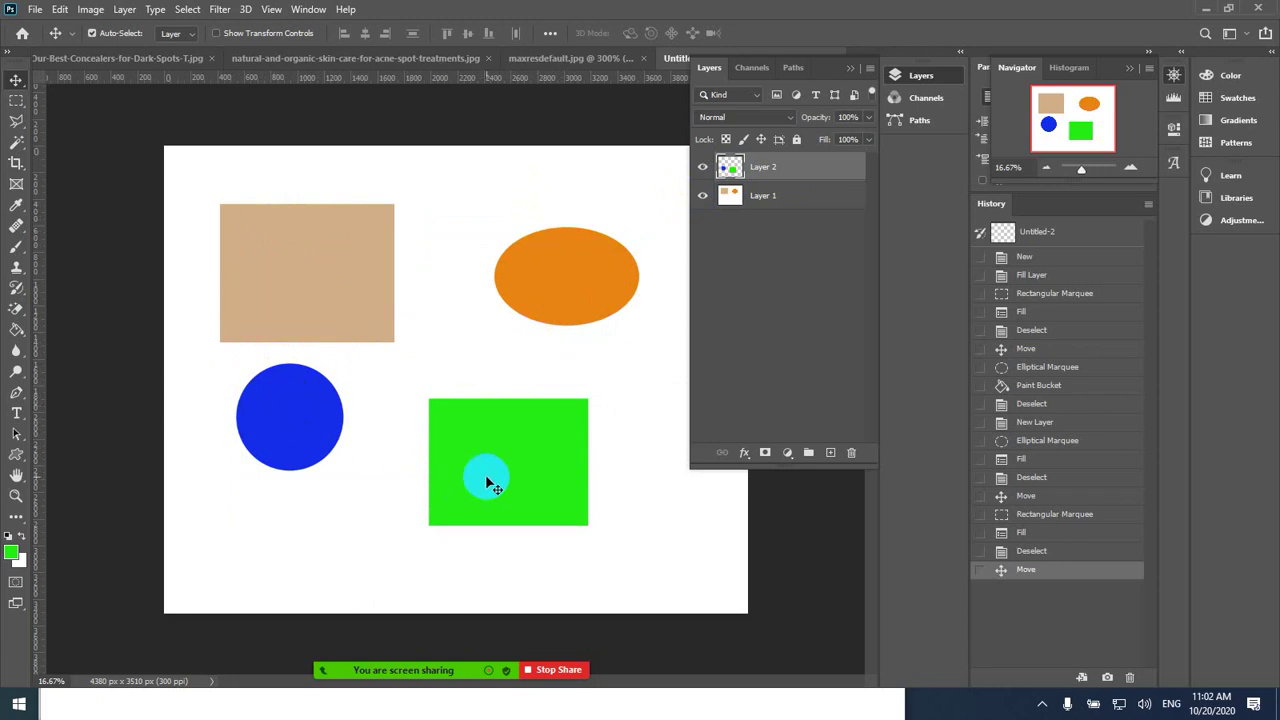
mouse_move(492, 476)
mouse_down()
mouse_move(496, 408)
mouse_move(496, 455)
mouse_up()
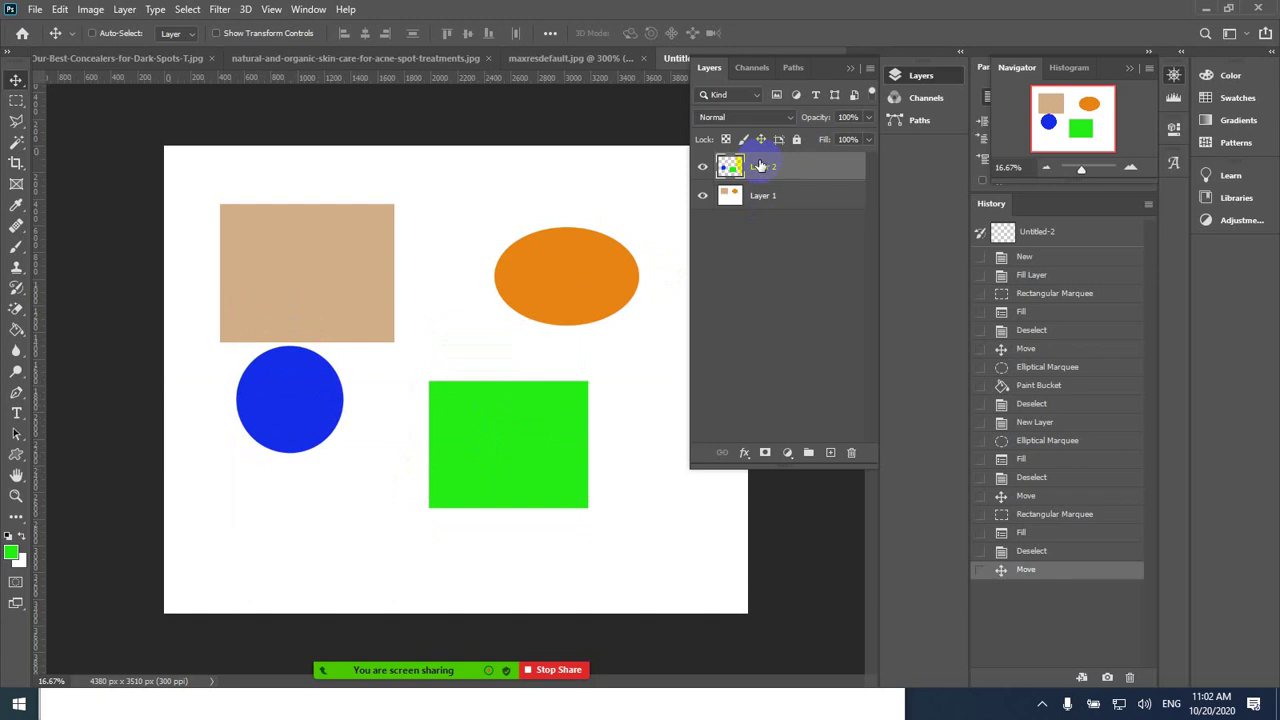
- Revert the history to the latest Rectangular Marquee state, undoing the green fill and the moves on Layer 2
key(ctrl+z)
key(ctrl+z)
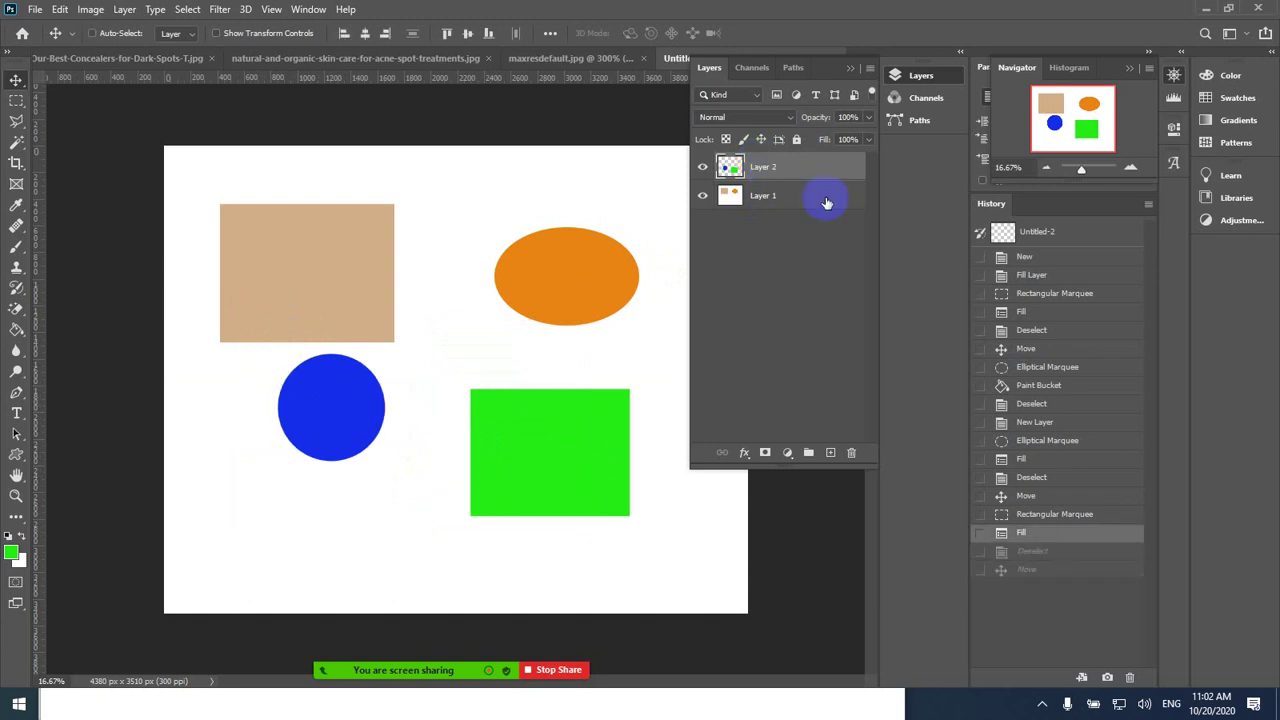
click(1054, 519)
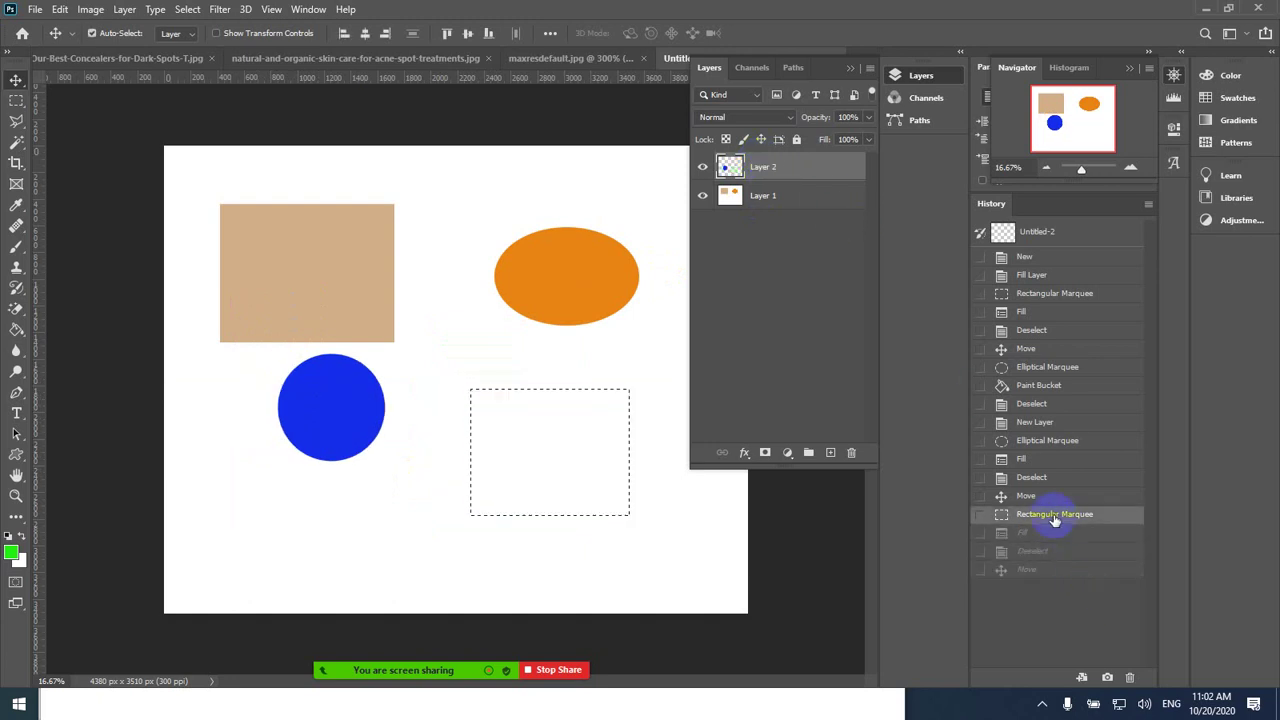
- Add a new layer above Layer 2, fill the rectangular selection on it with green, and deselect
click(840, 453)
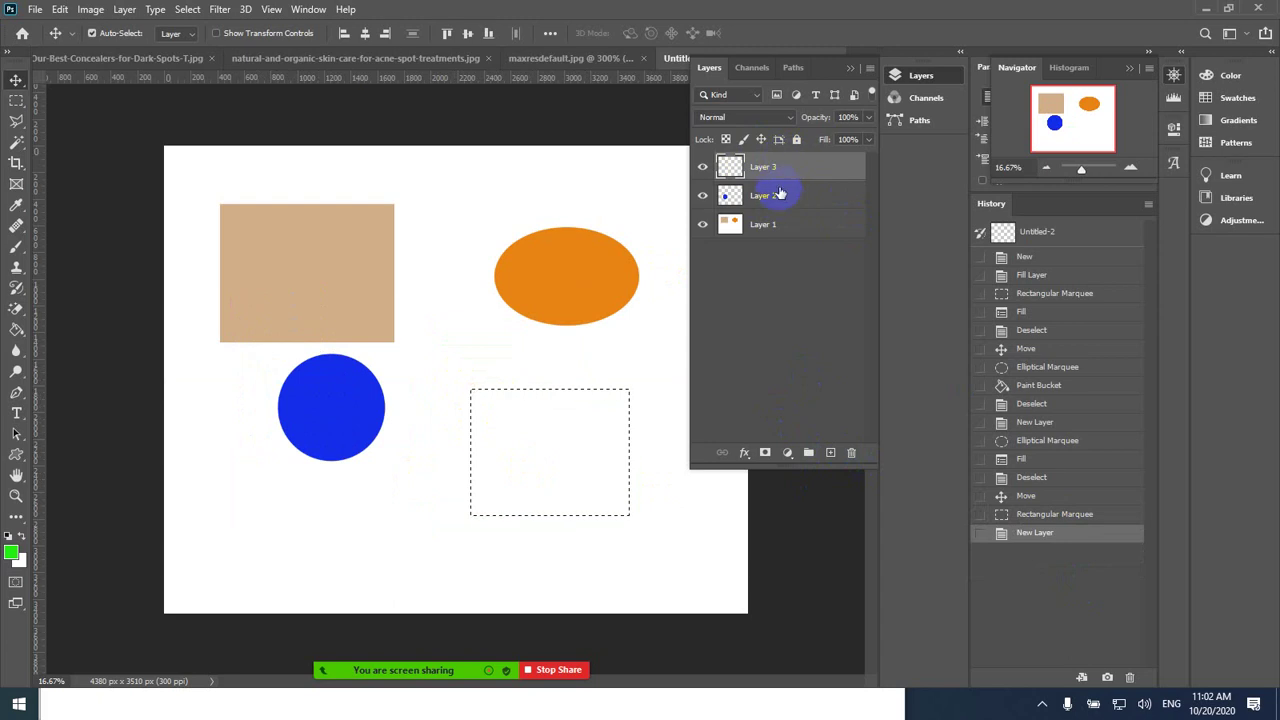
click(780, 194)
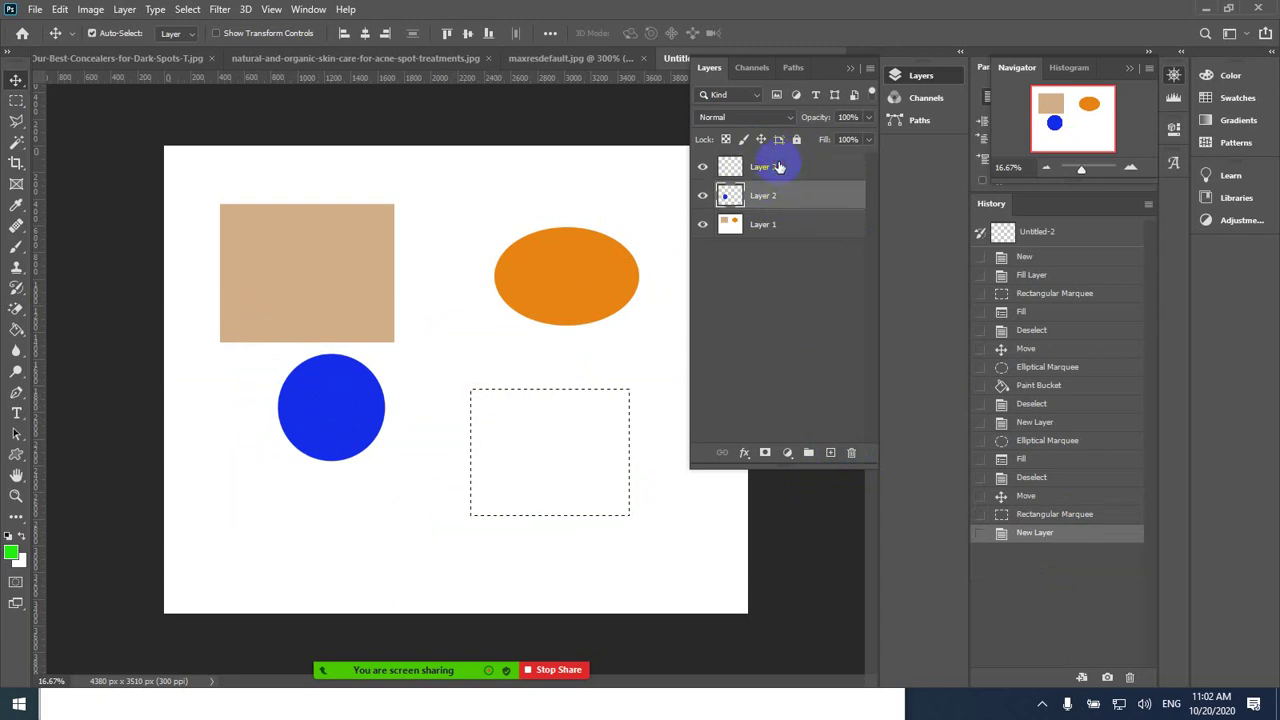
click(780, 167)
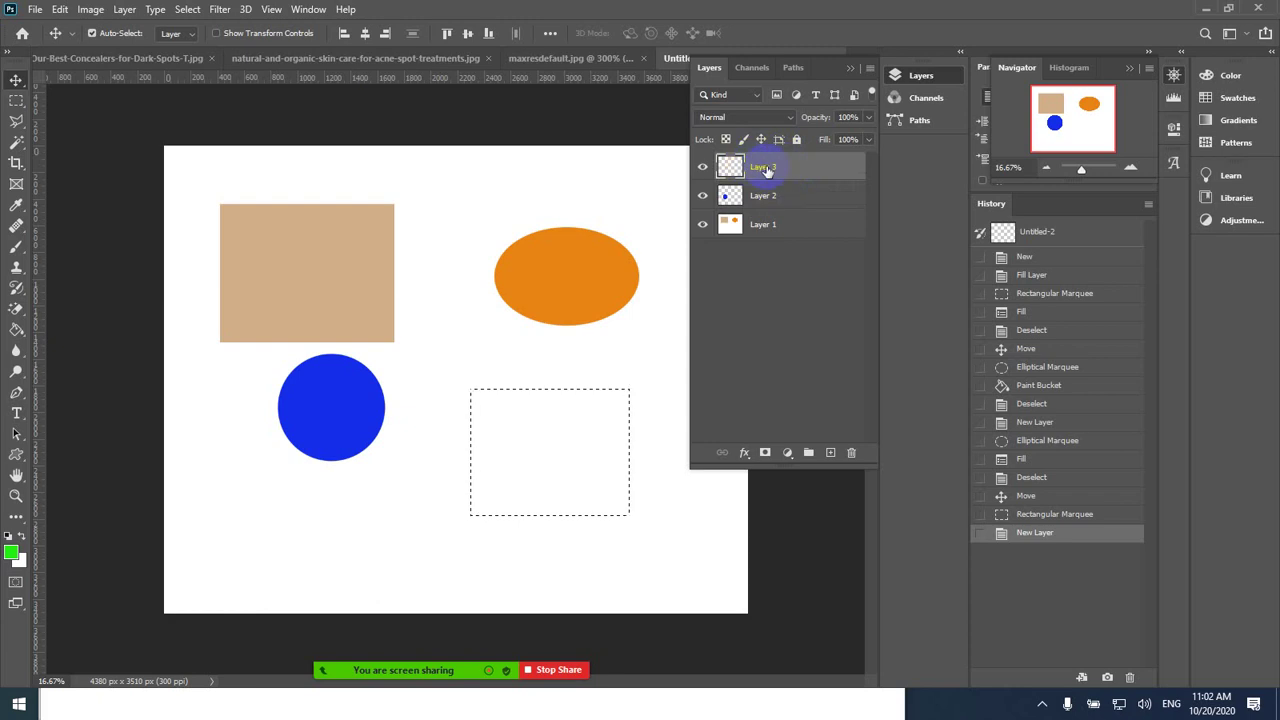
key(alt+BackSpace)
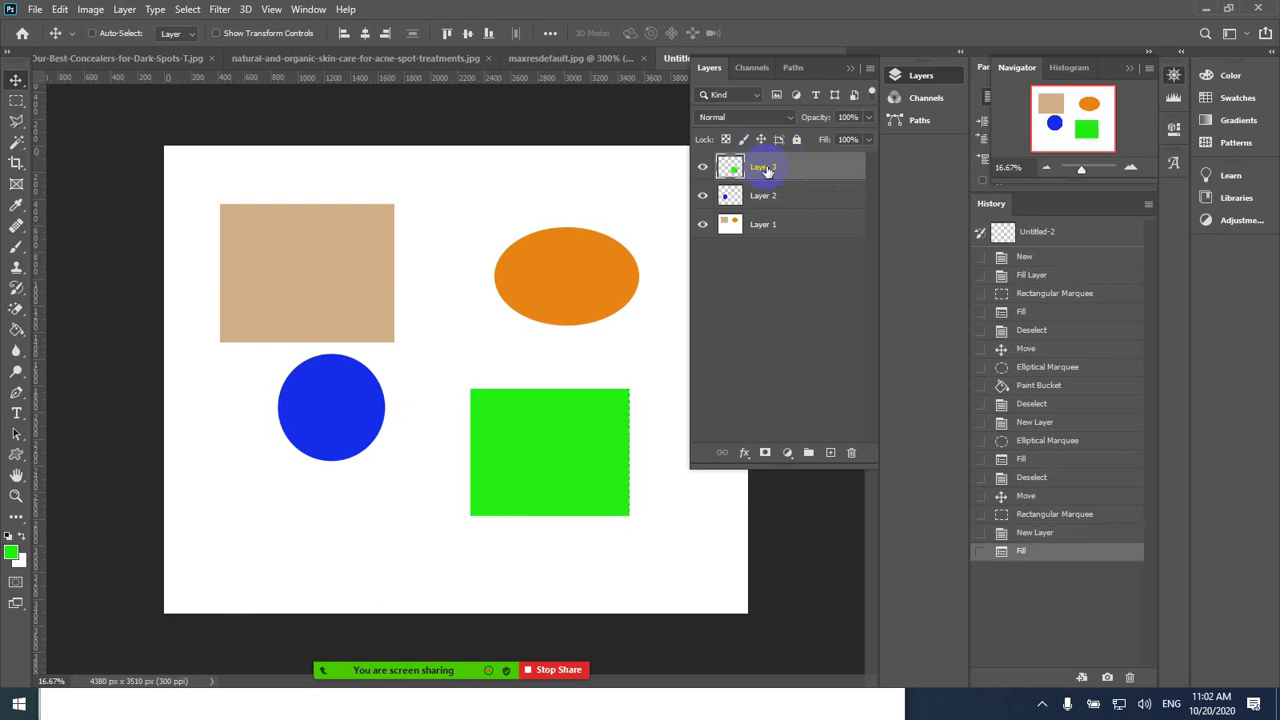
key(ctrl+d)
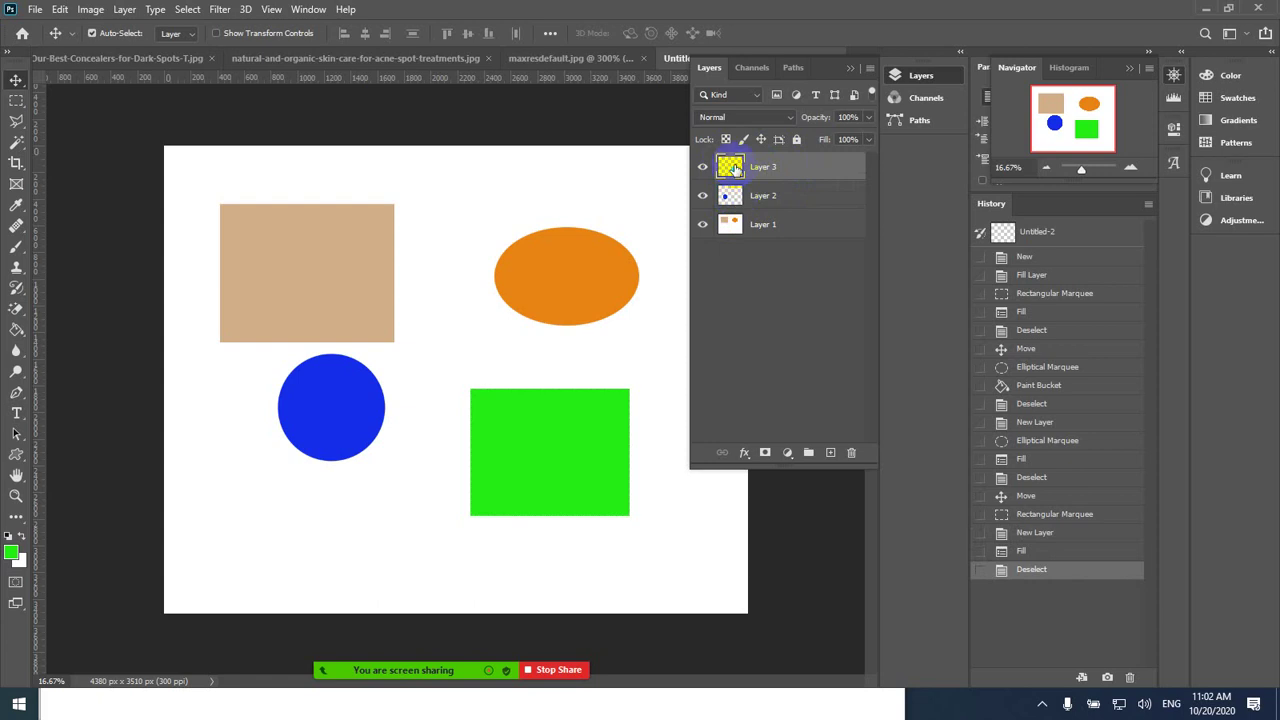
- Move the green rectangle up and left, nudge the Layer 1 shapes up, and move the blue circle onto the tan rectangle
click(583, 438)
drag(582, 422, 520, 418)
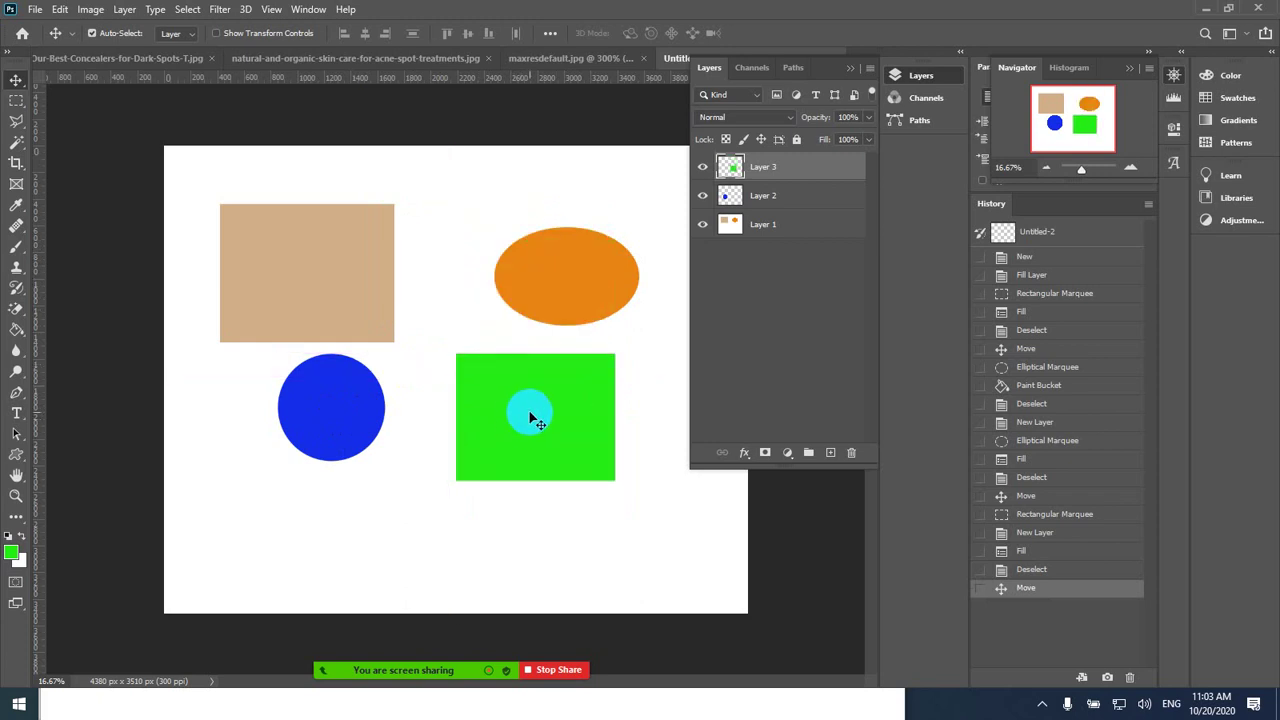
click(316, 250)
drag(316, 250, 337, 277)
drag(320, 400, 273, 270)
- Shift the green rectangle slightly right and down, and place the blue circle over the tan rectangle's lower edge
mouse_move(518, 420)
mouse_down()
mouse_move(554, 238)
mouse_move(530, 416)
mouse_up()
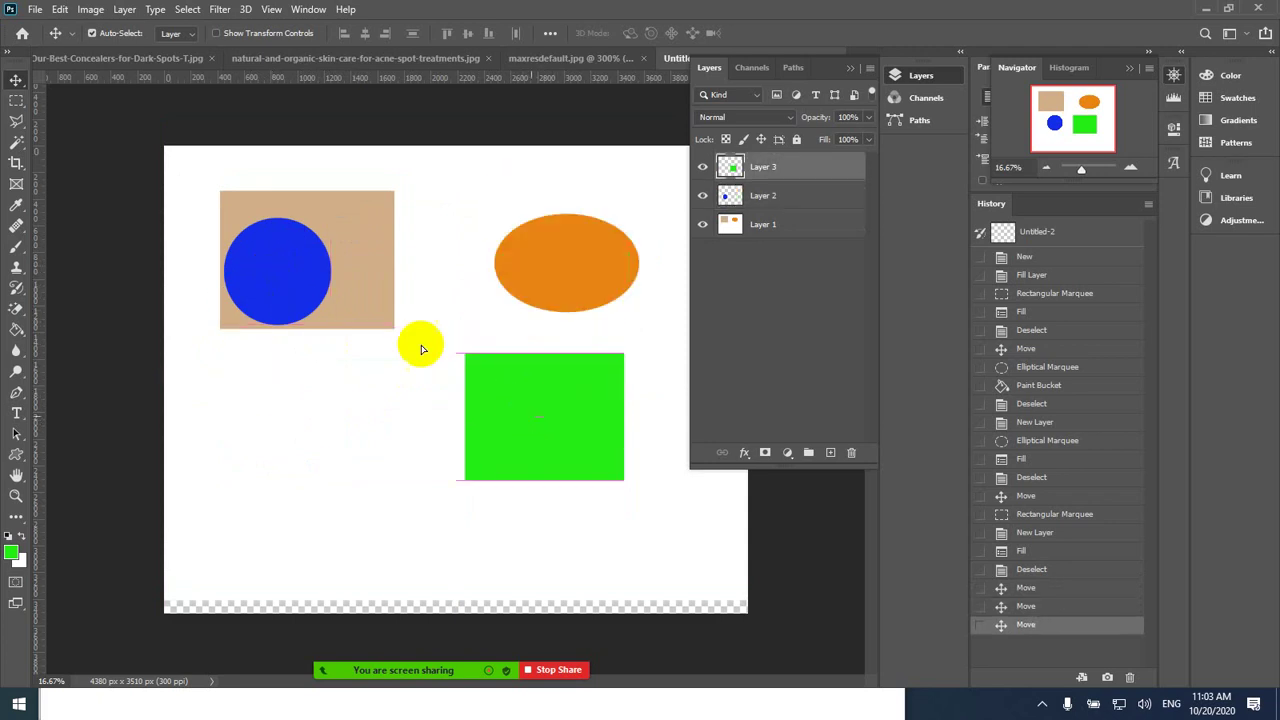
drag(274, 289, 327, 265)
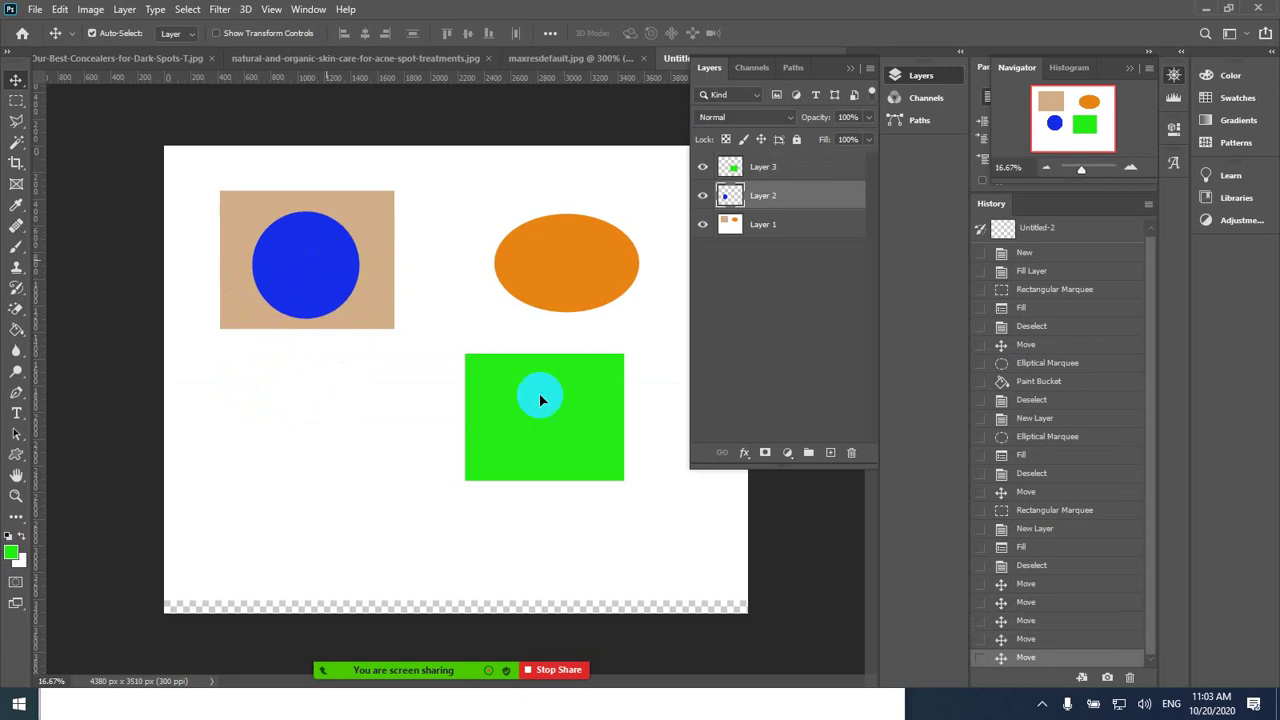
mouse_move(568, 422)
mouse_down()
mouse_move(580, 260)
mouse_move(566, 423)
mouse_up()
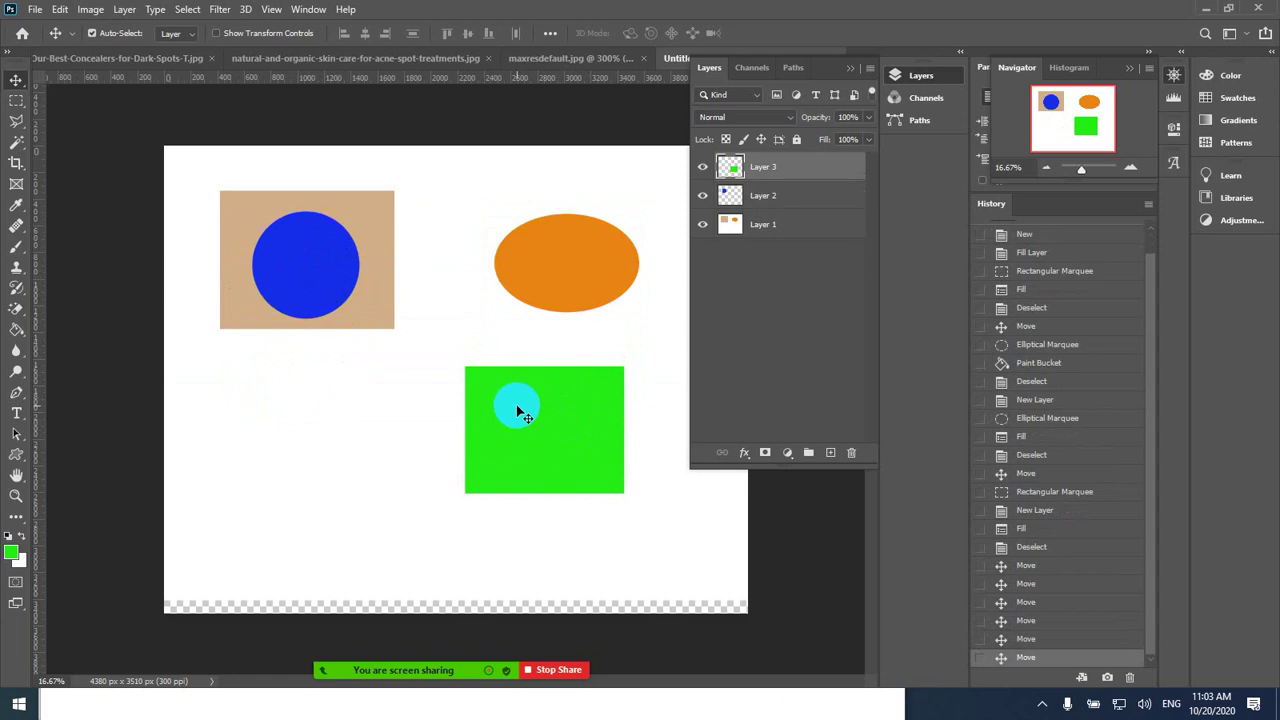
drag(343, 286, 301, 298)
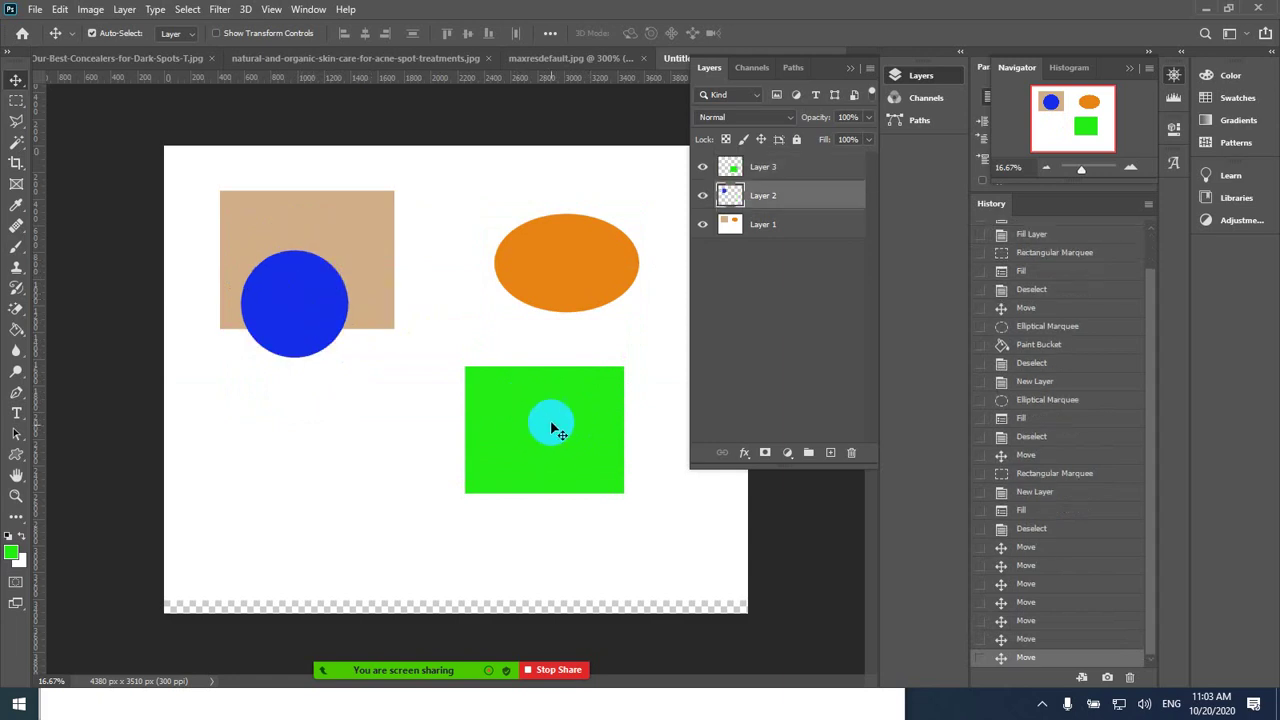
- Turn off Auto-Select, and move the green rectangle with Layer 3 active and the blue circle below the tan rectangle with Layer 2 active
click(93, 34)
drag(593, 421, 545, 450)
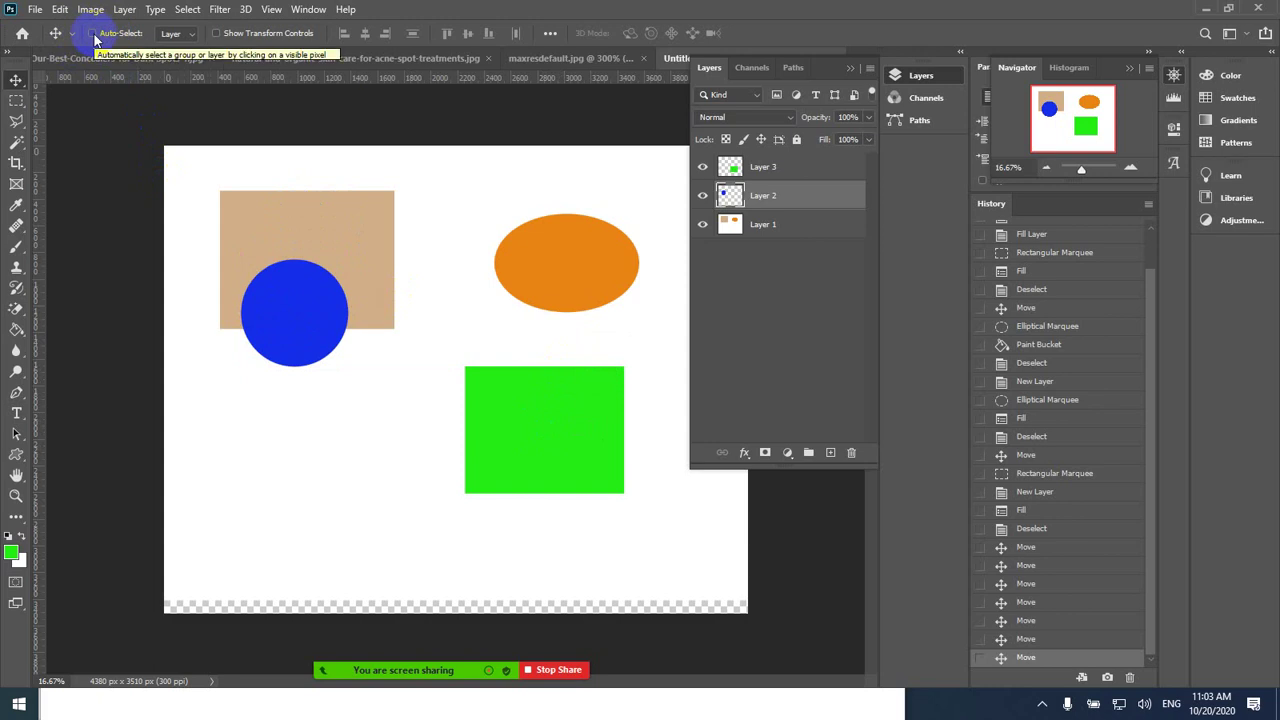
click(771, 167)
drag(556, 411, 553, 349)
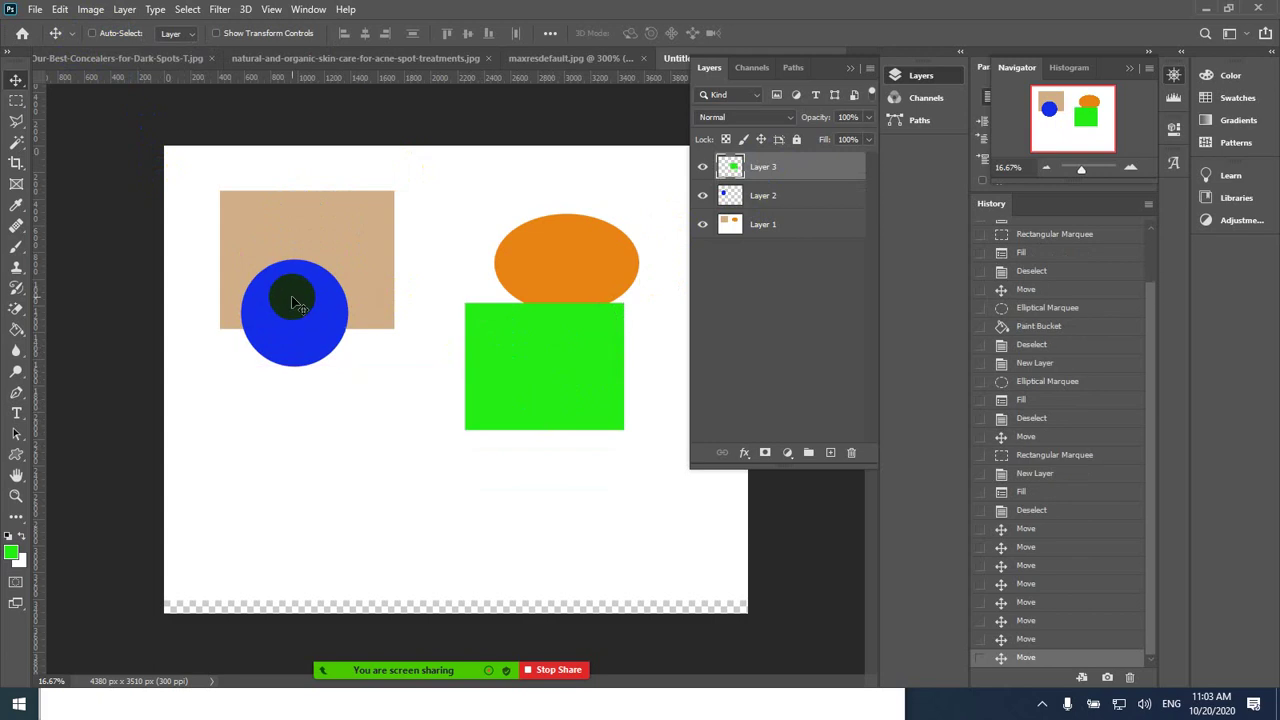
mouse_move(296, 300)
mouse_down()
mouse_move(277, 351)
mouse_move(305, 296)
mouse_move(289, 303)
mouse_move(286, 337)
mouse_move(297, 328)
mouse_move(266, 294)
mouse_move(294, 331)
mouse_move(294, 357)
mouse_move(306, 291)
mouse_move(300, 306)
mouse_up()
click(787, 196)
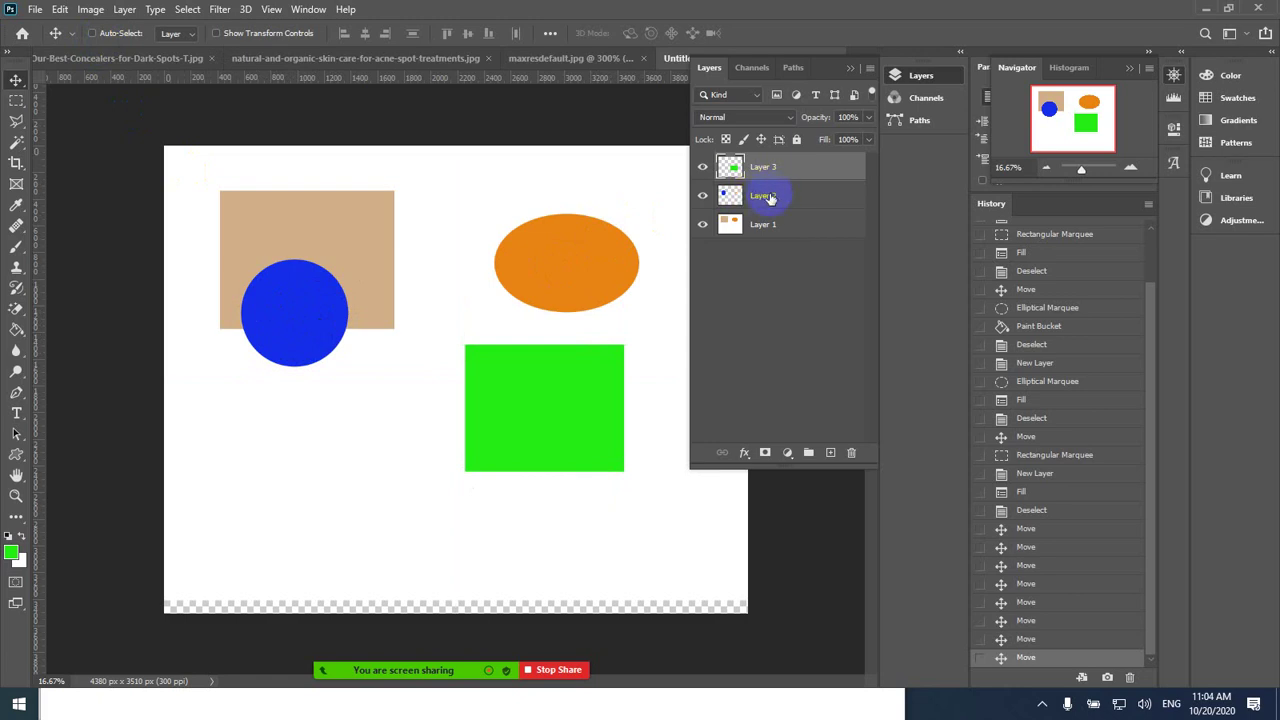
drag(288, 309, 288, 383)
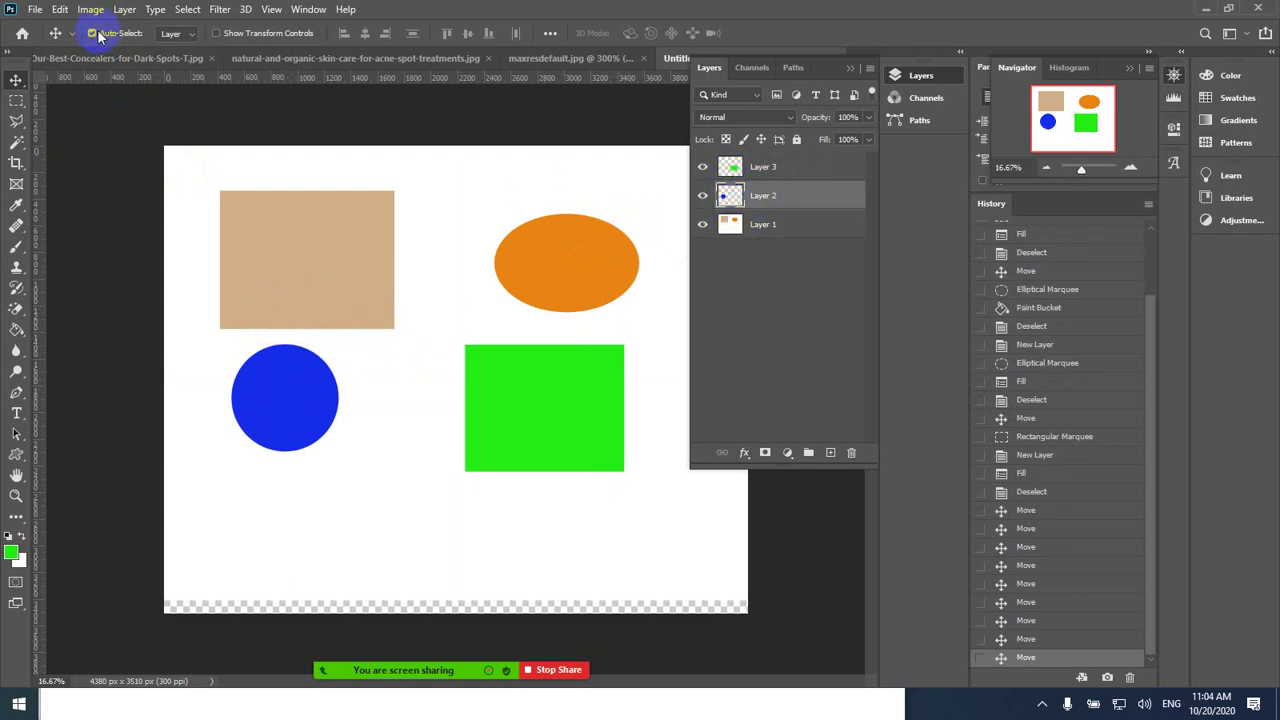
- With Auto-Select turned back on, move the blue circle lower and the green rectangle slightly right and down, level with the circle
drag(281, 394, 284, 423)
drag(528, 405, 565, 415)
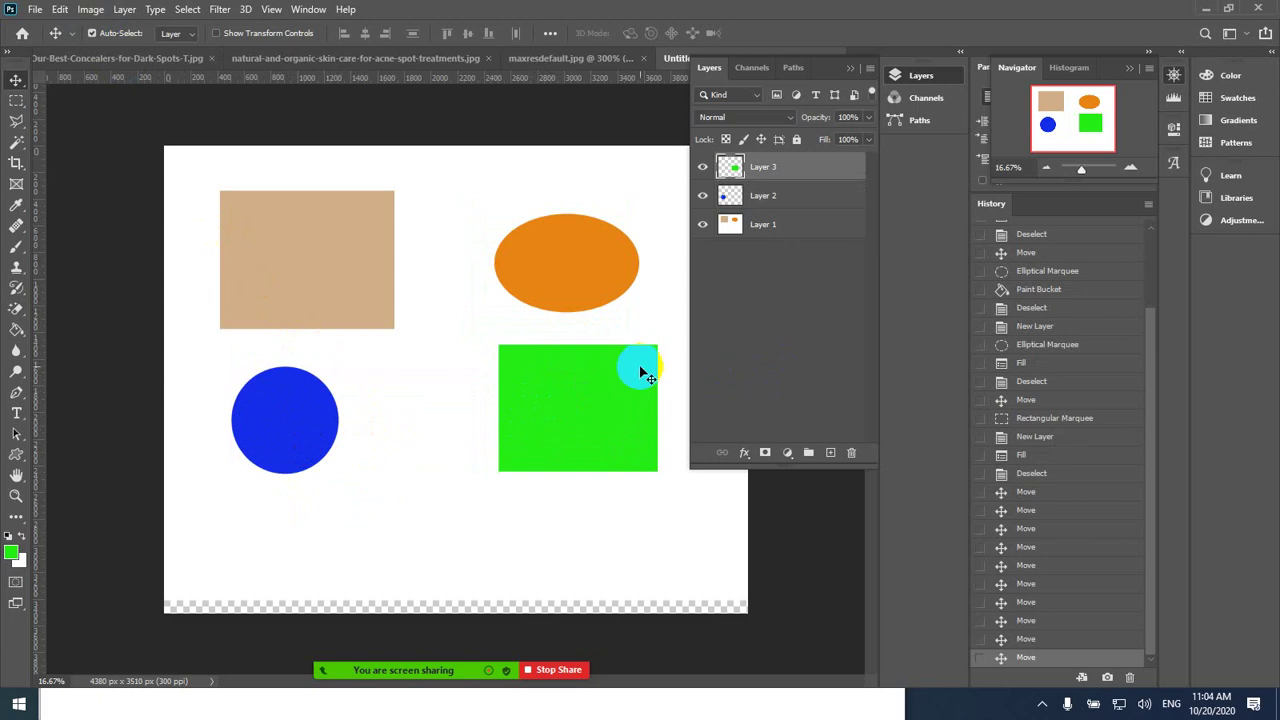
mouse_move(614, 391)
mouse_down()
mouse_move(620, 363)
mouse_move(610, 404)
mouse_up()
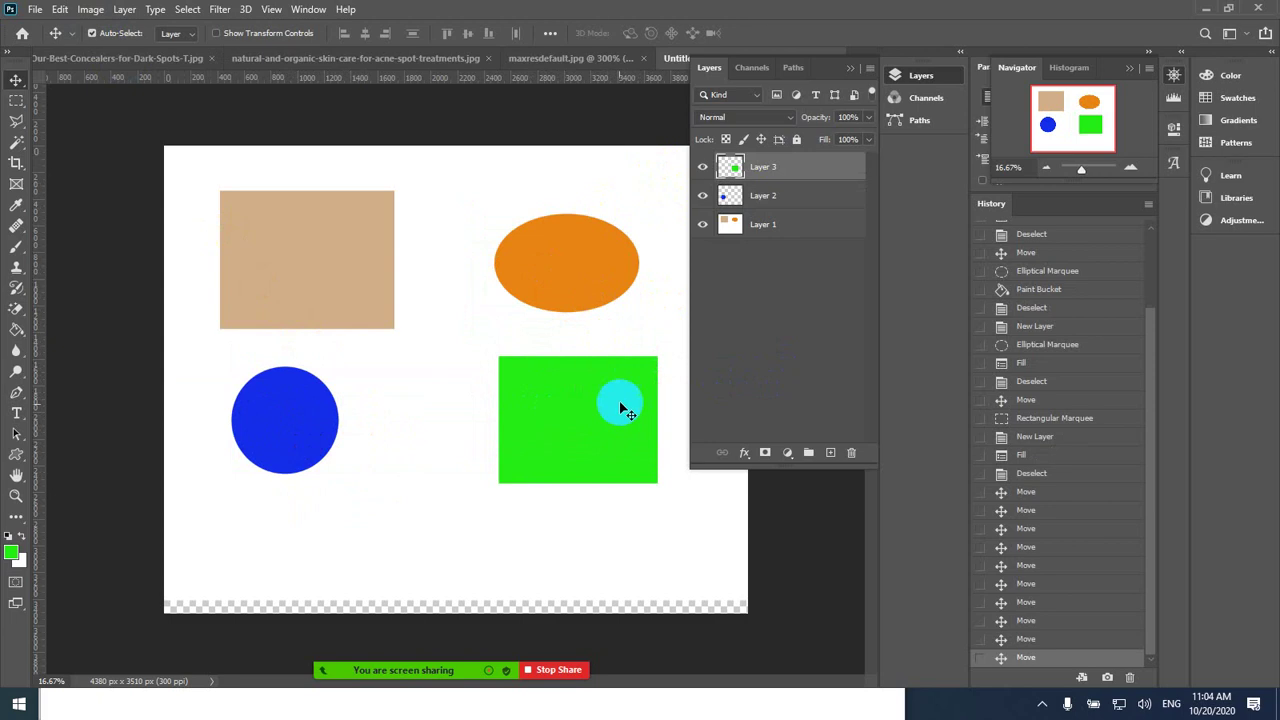
drag(623, 403, 566, 404)
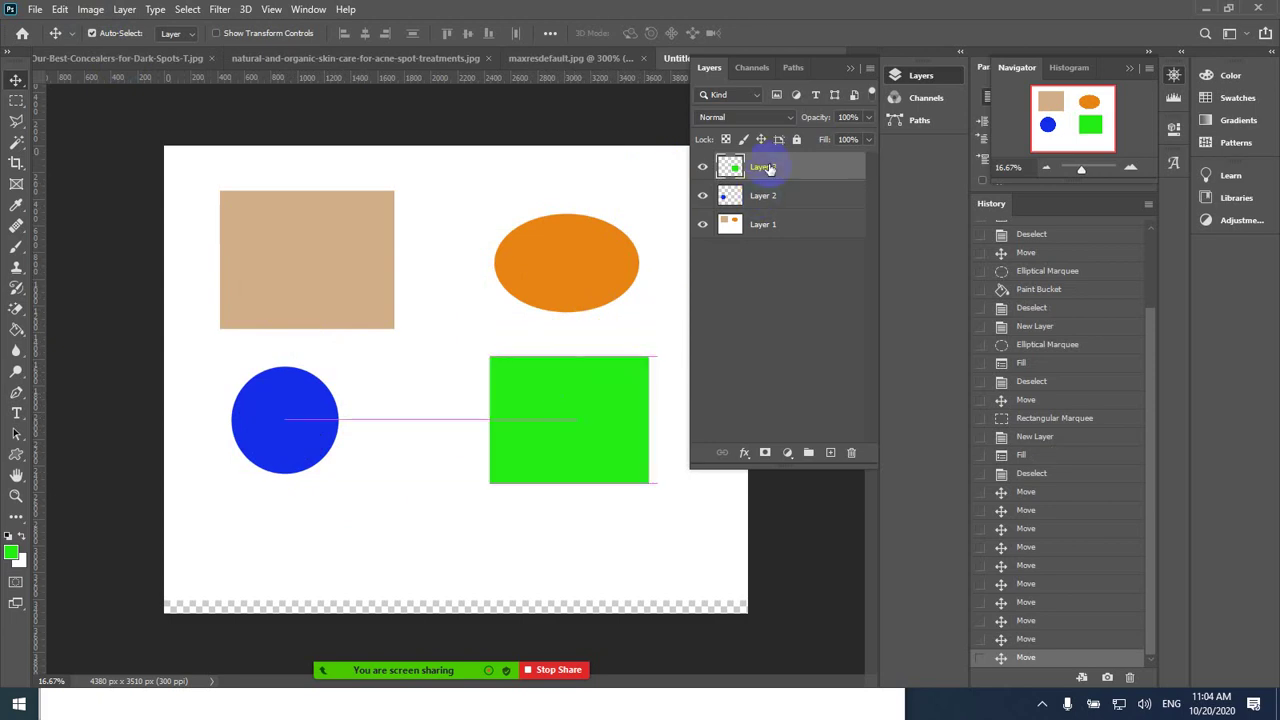
- Rename the green rectangle's layer to "კვადრატი" and the blue circle's layer to "ლურჯი წრე"
double_click(766, 166)
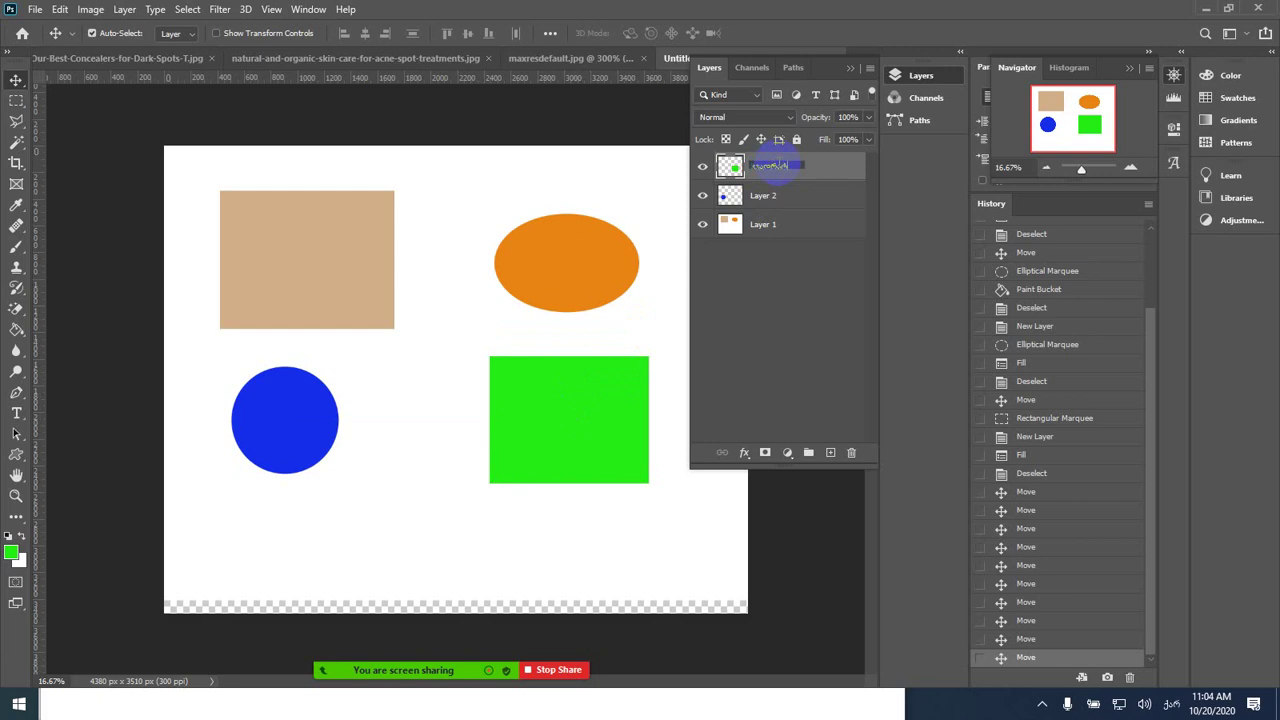
key(Return)
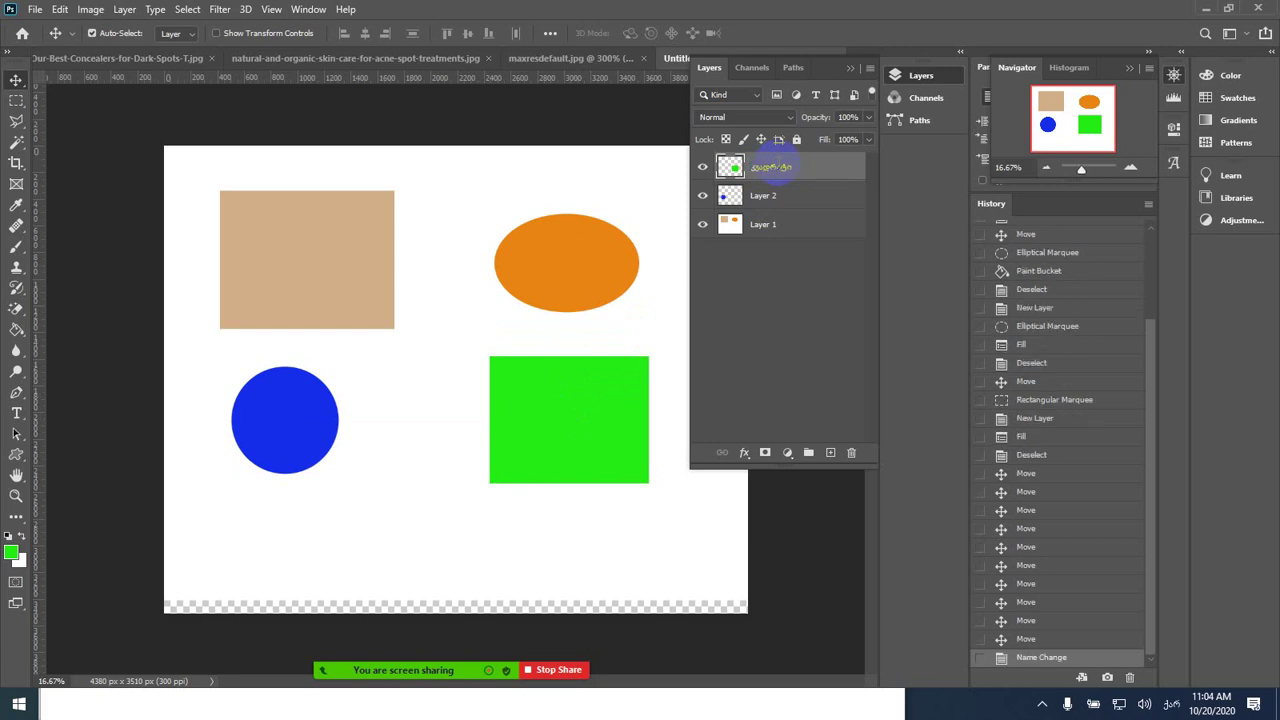
double_click(765, 197)
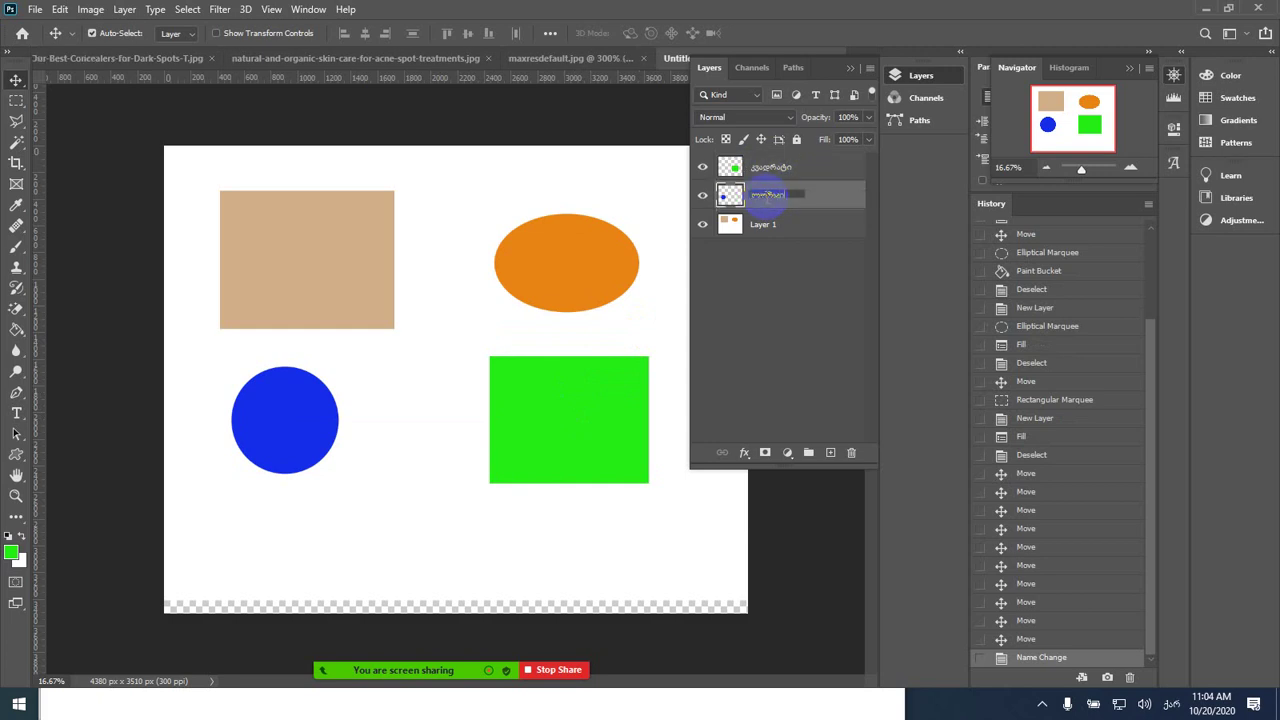
key(Return)
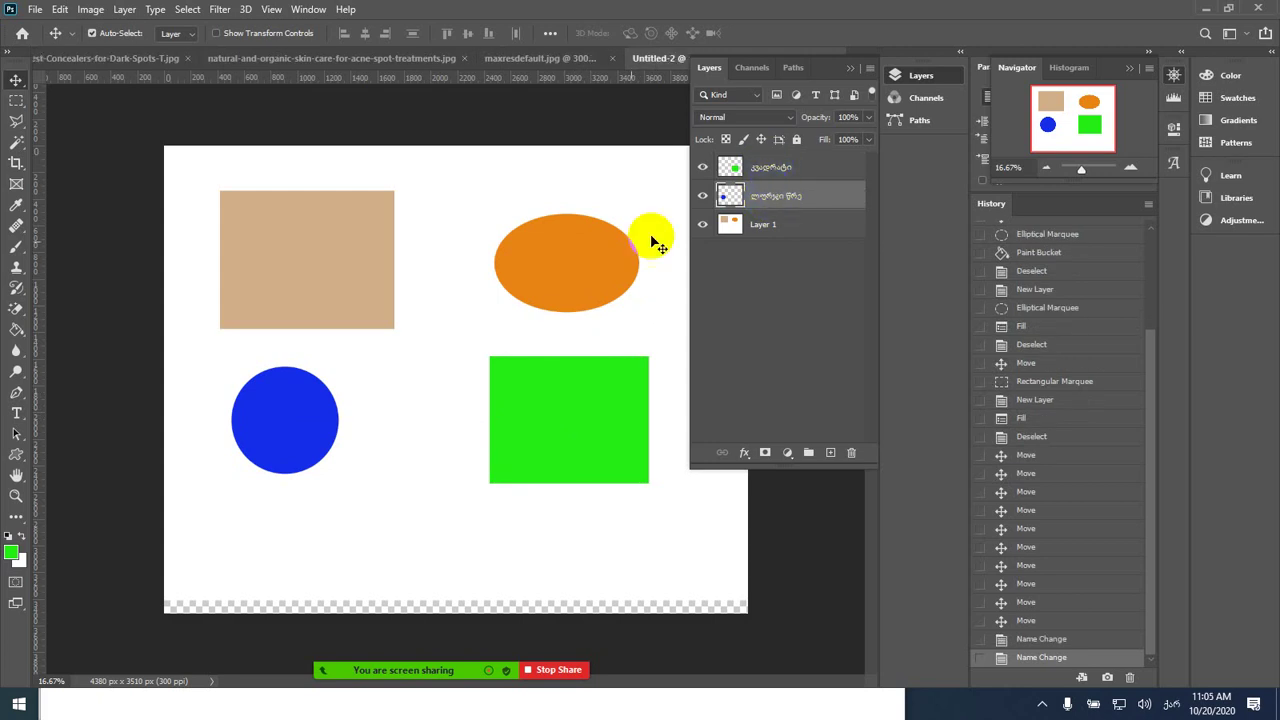
- Move the blue circle onto the tan rectangle, and place the green rectangle between them and the orange ellipse, overlapping both Layer 1 shapes
drag(313, 400, 324, 255)
drag(552, 430, 459, 266)
click(287, 275)
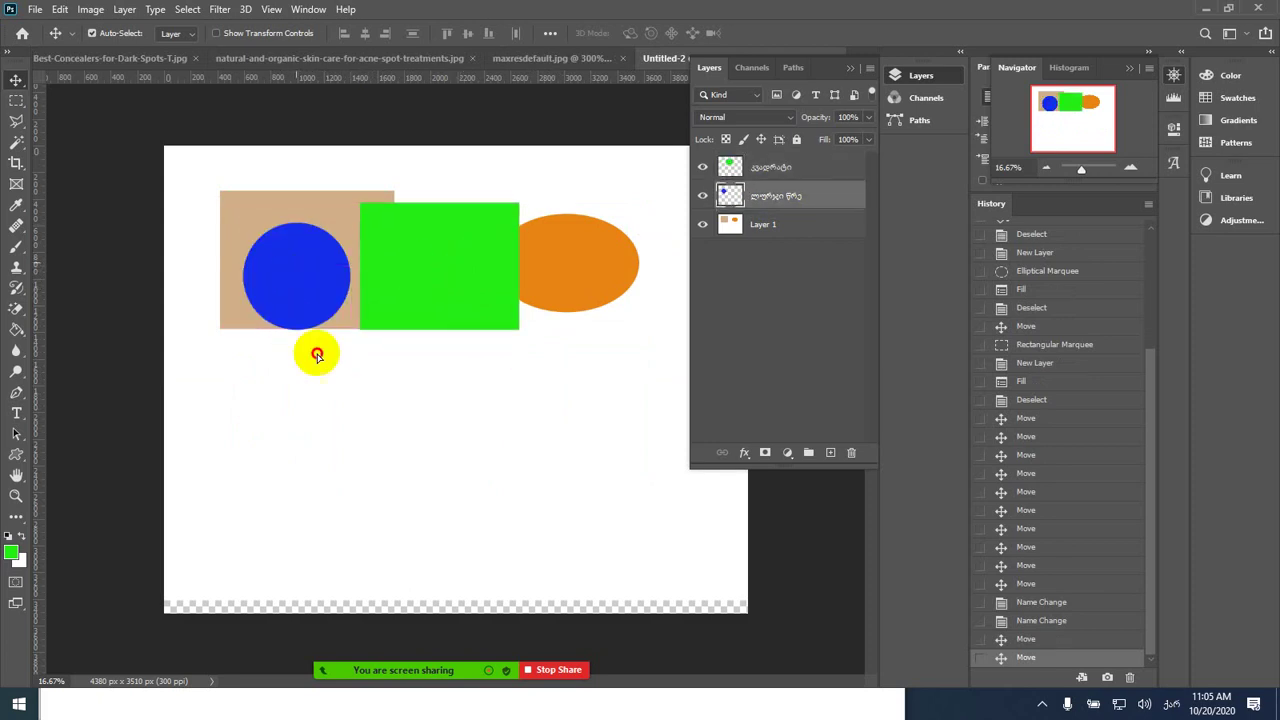
mouse_move(264, 265)
mouse_down()
mouse_move(420, 337)
mouse_move(428, 262)
mouse_move(372, 265)
mouse_move(263, 329)
mouse_move(374, 409)
mouse_move(433, 317)
mouse_move(429, 254)
mouse_move(314, 262)
mouse_move(292, 277)
mouse_move(281, 263)
mouse_up()
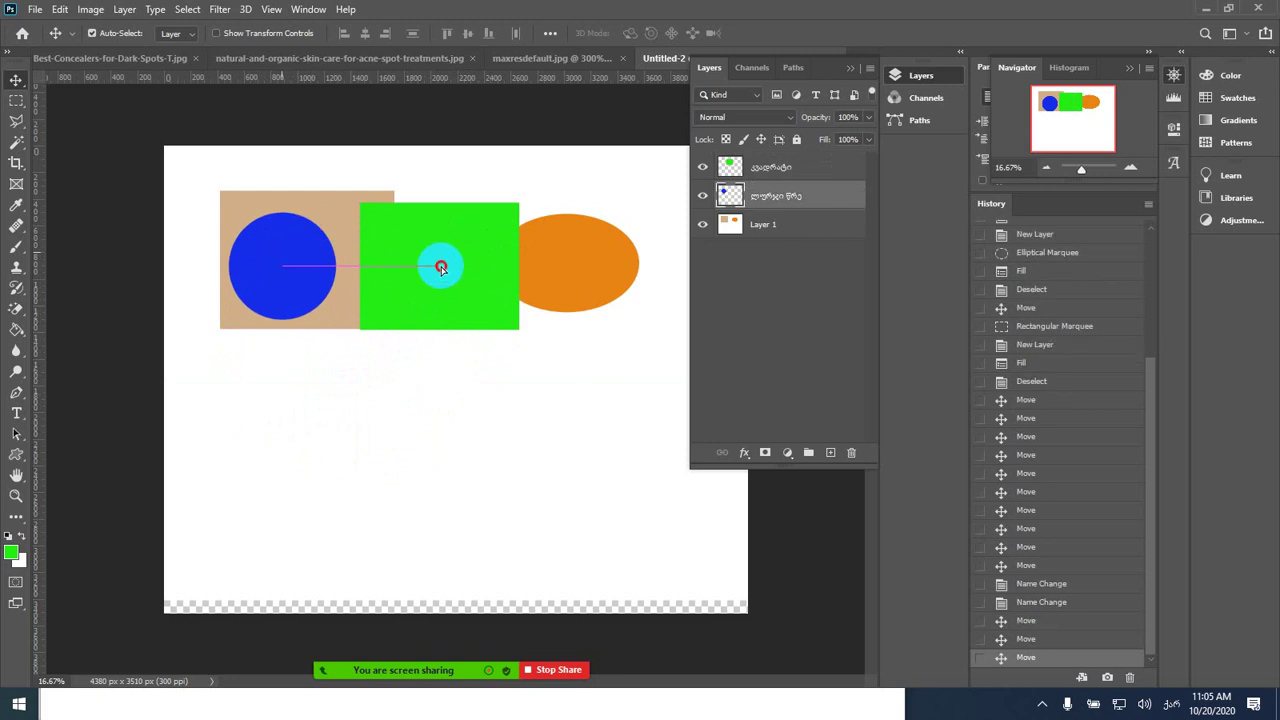
- Move the green rectangle down below the gap between the Layer 1 shapes, and place the blue circle behind it
drag(441, 267, 447, 349)
click(283, 271)
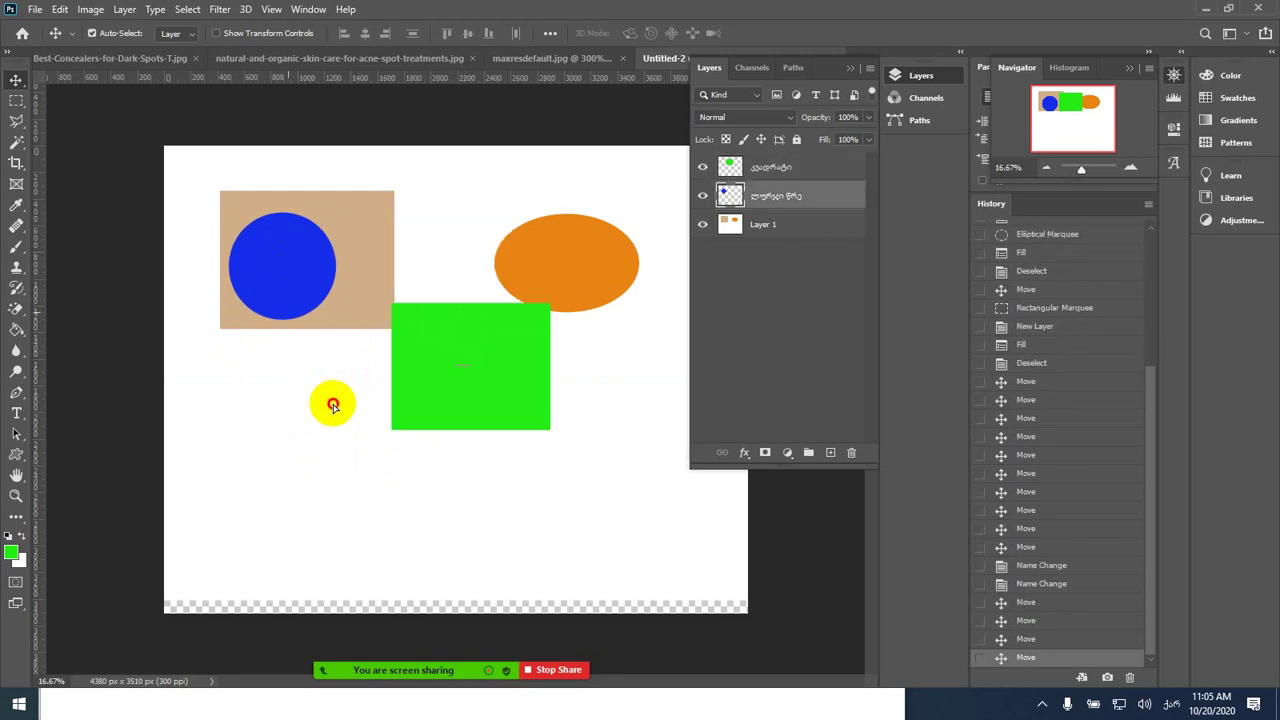
drag(280, 265, 462, 374)
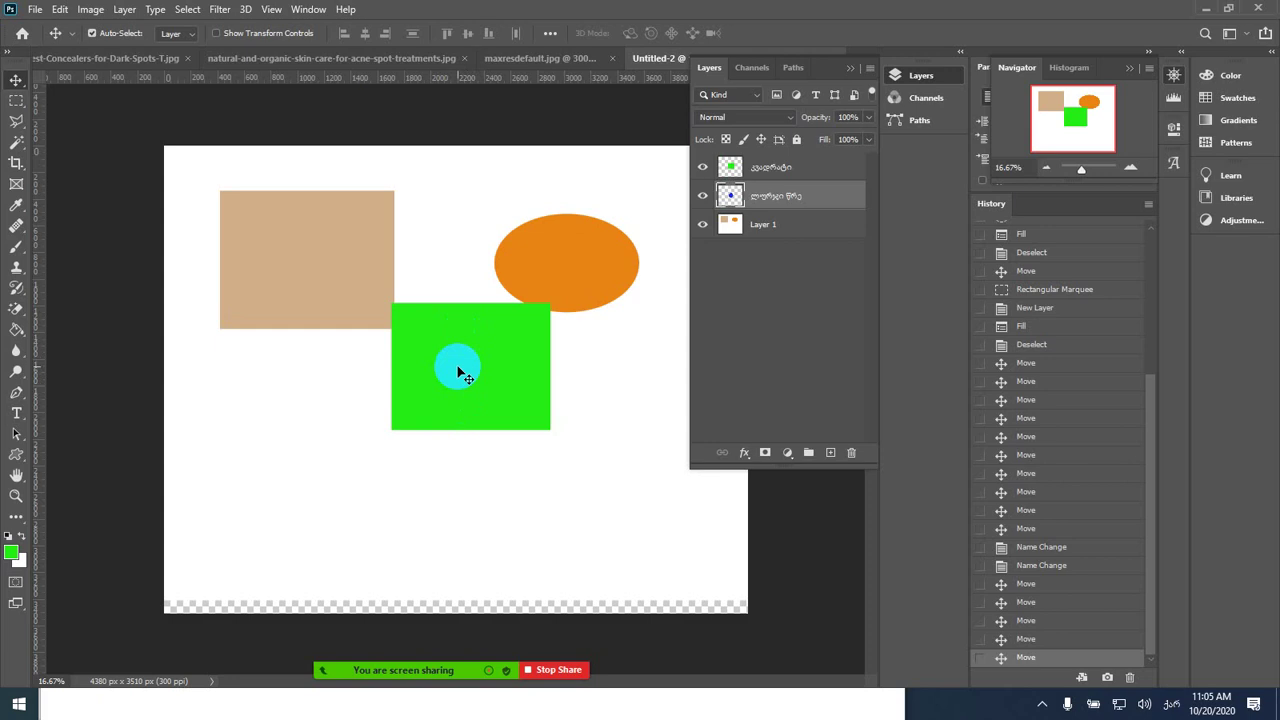
drag(458, 372, 460, 372)
- Hide the green rectangle's and blue circle's layers in turn, and show both of them again
drag(759, 247, 752, 201)
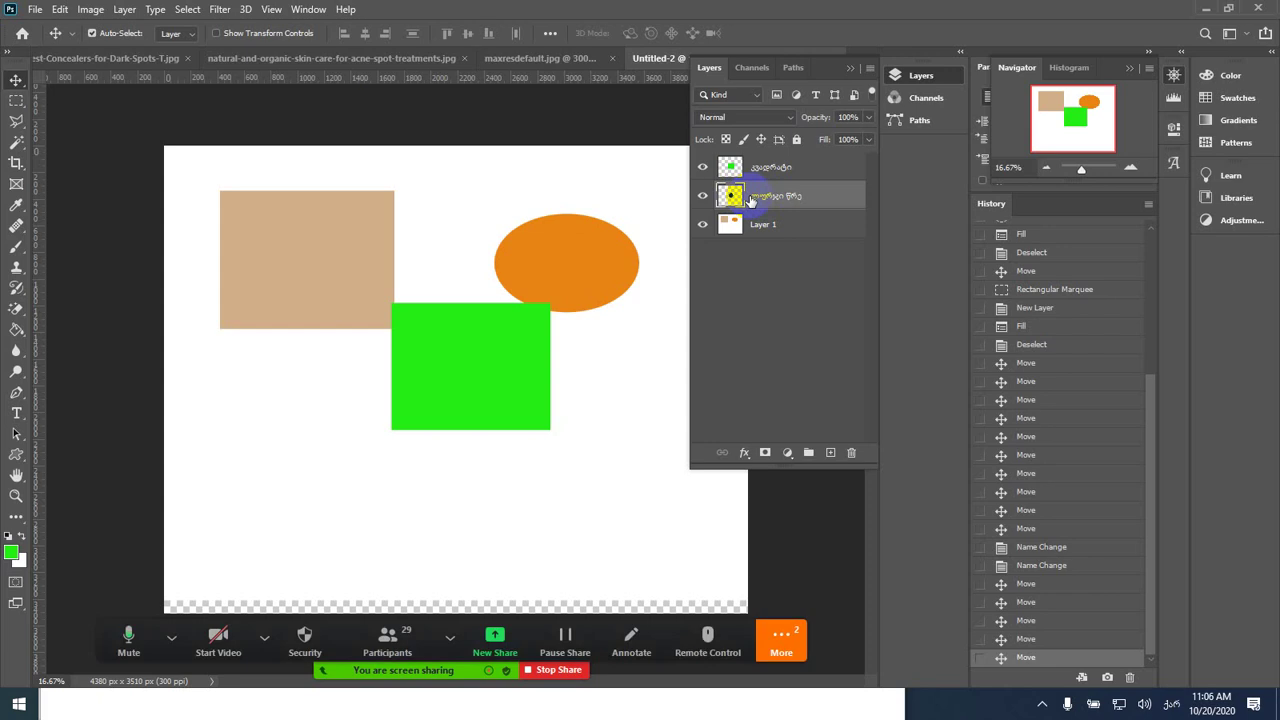
drag(750, 200, 745, 138)
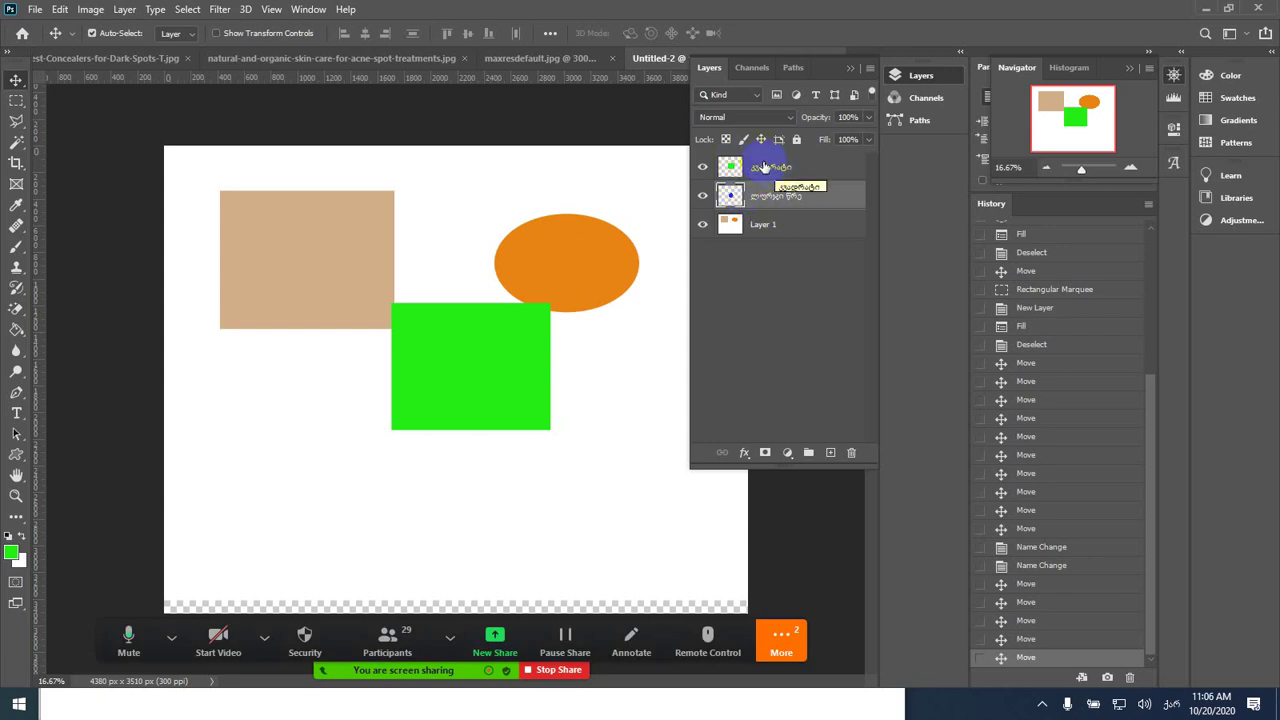
click(703, 169)
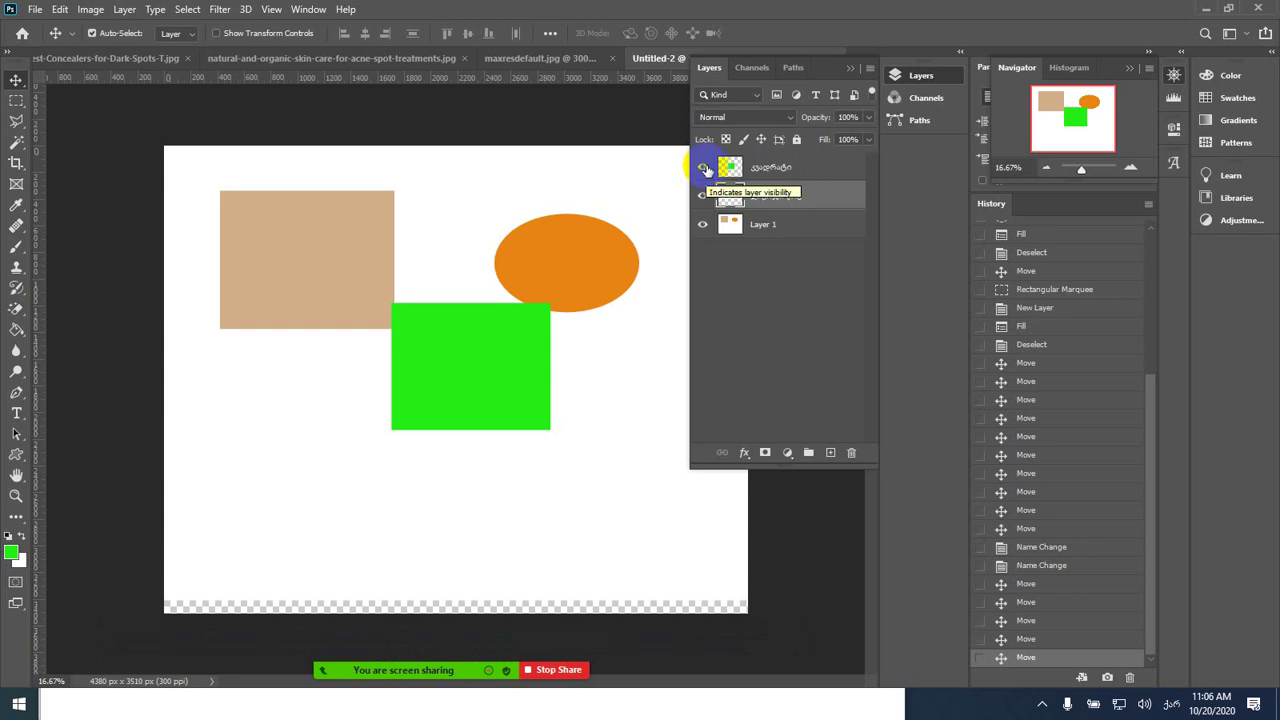
click(703, 170)
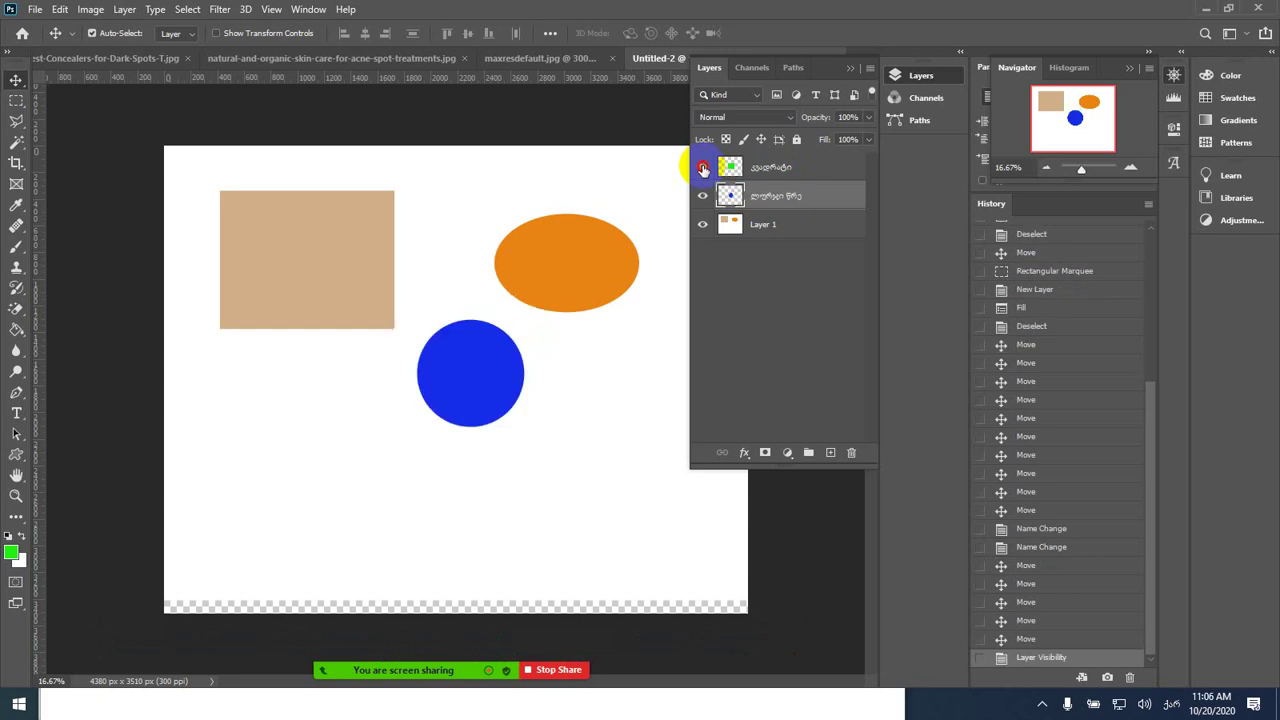
click(703, 169)
click(703, 198)
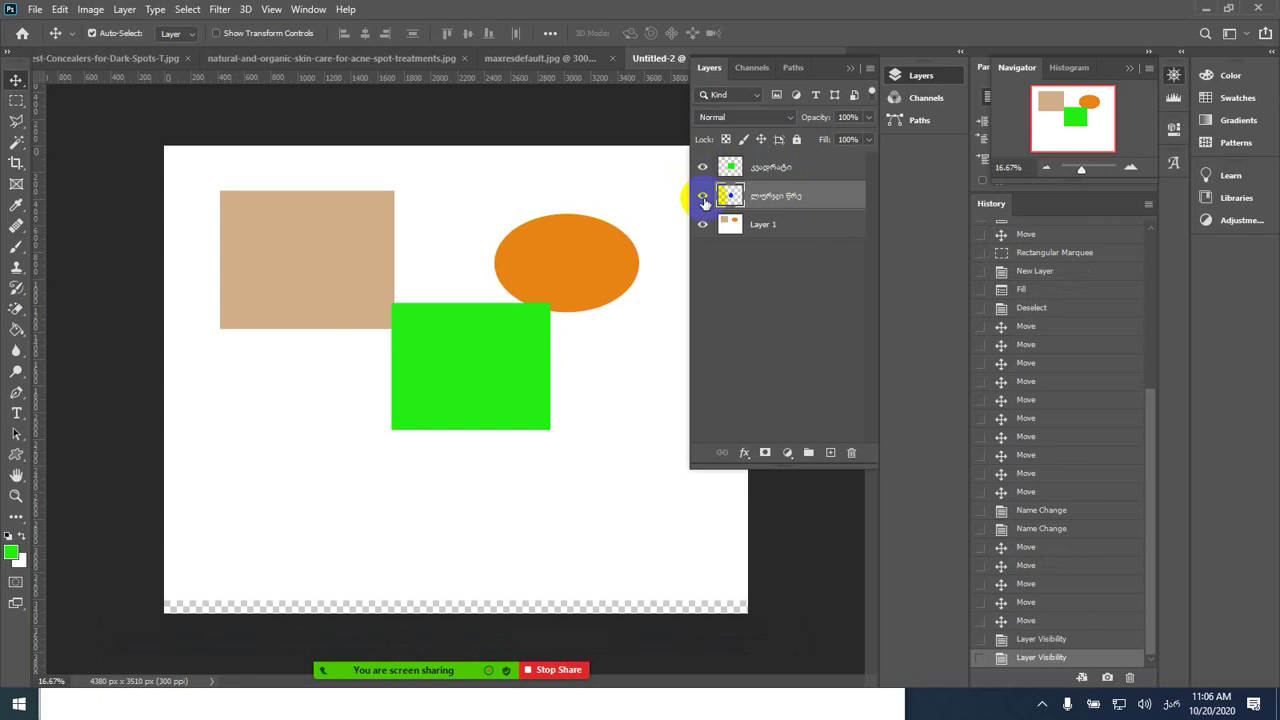
click(703, 169)
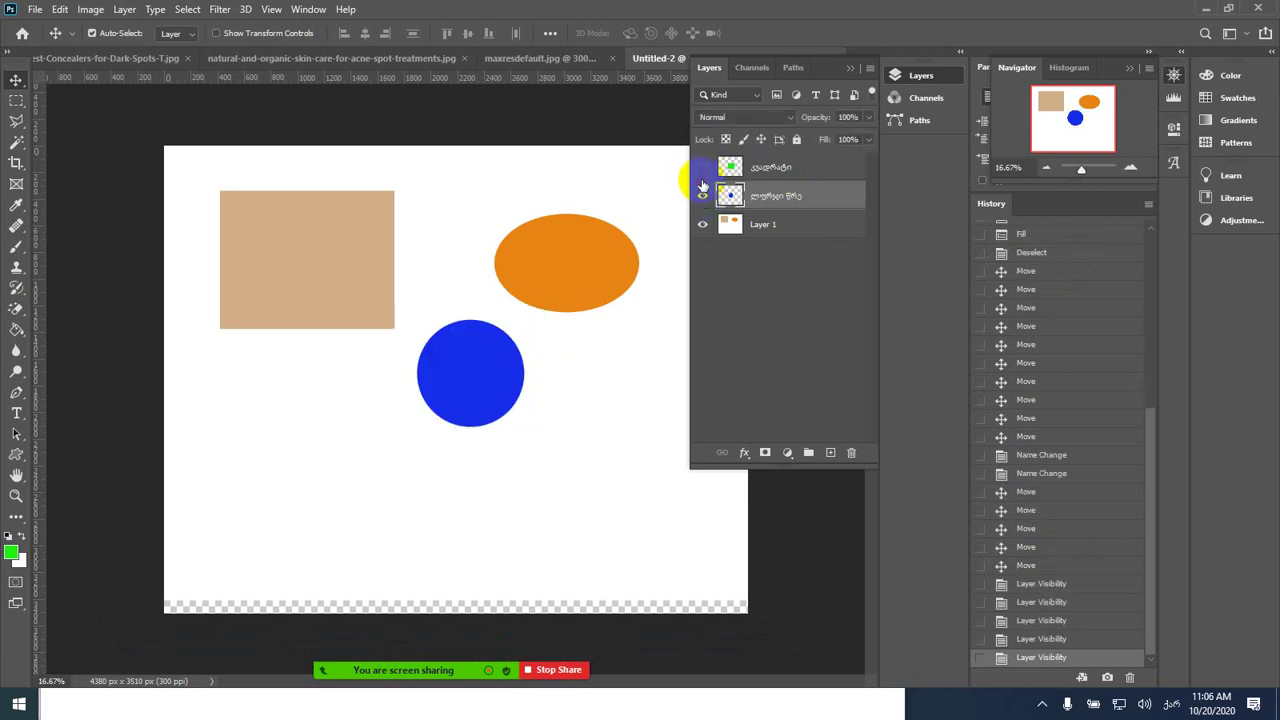
click(703, 198)
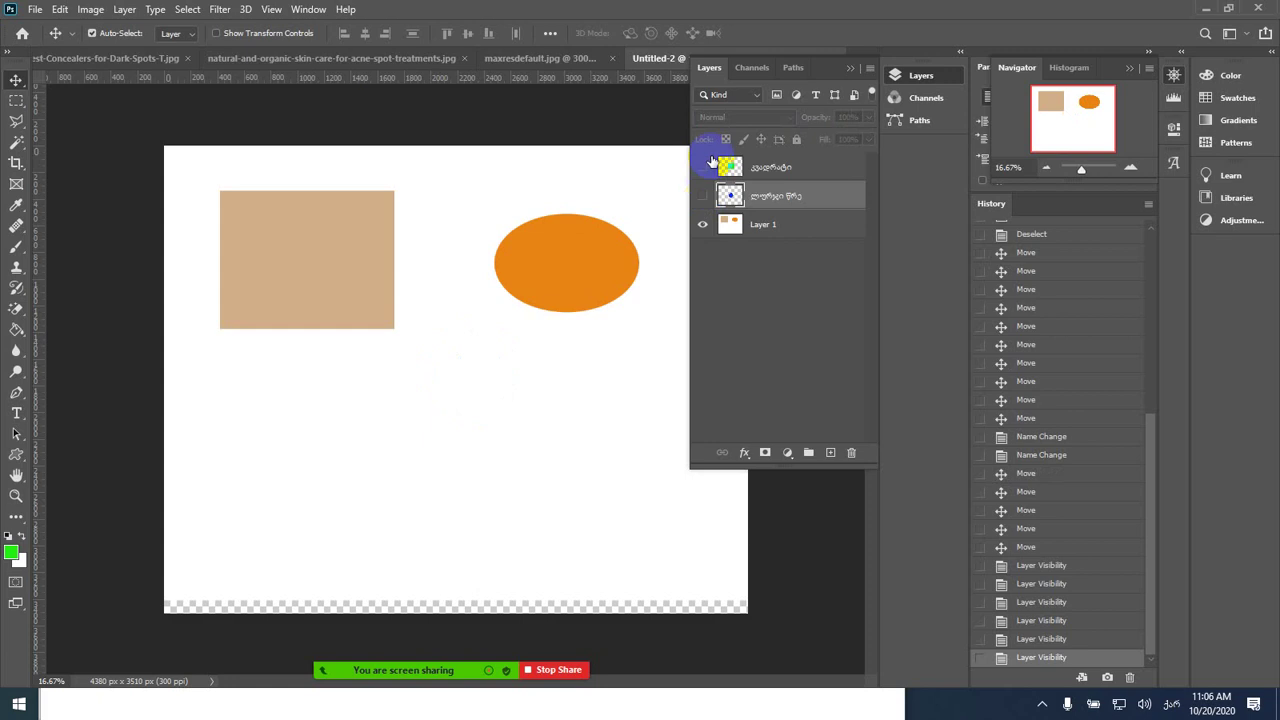
click(705, 198)
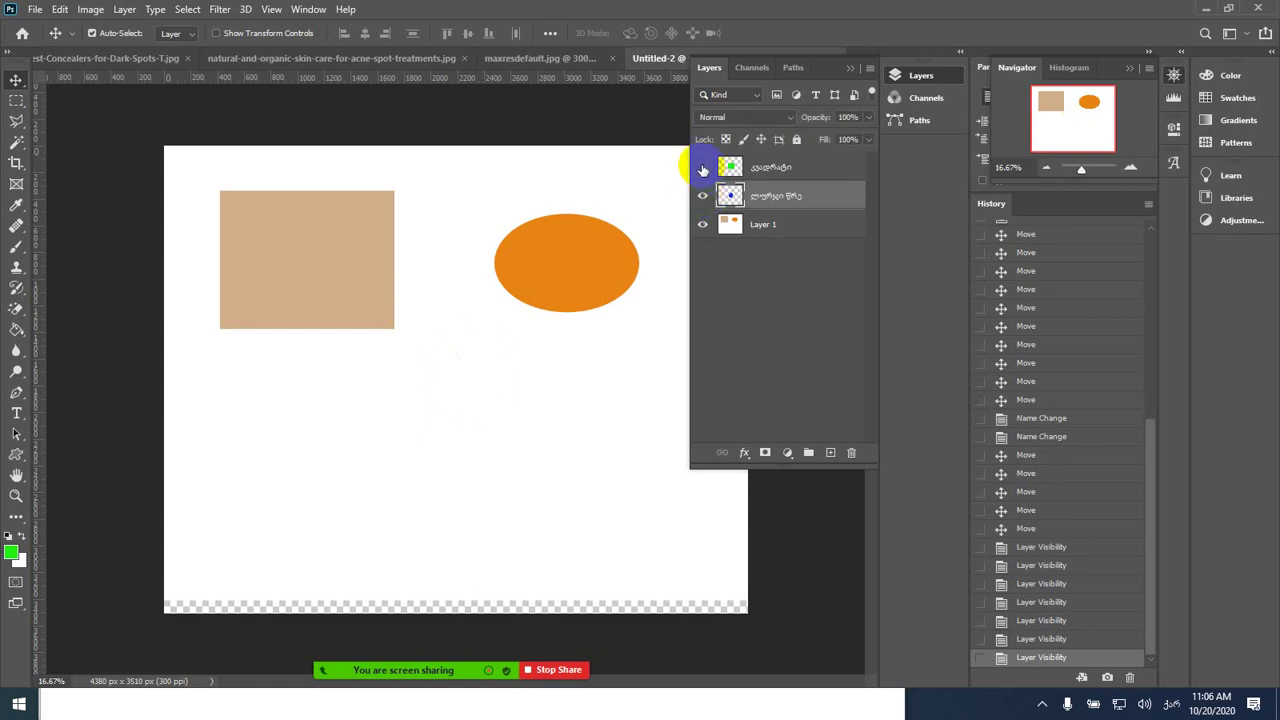
click(702, 168)
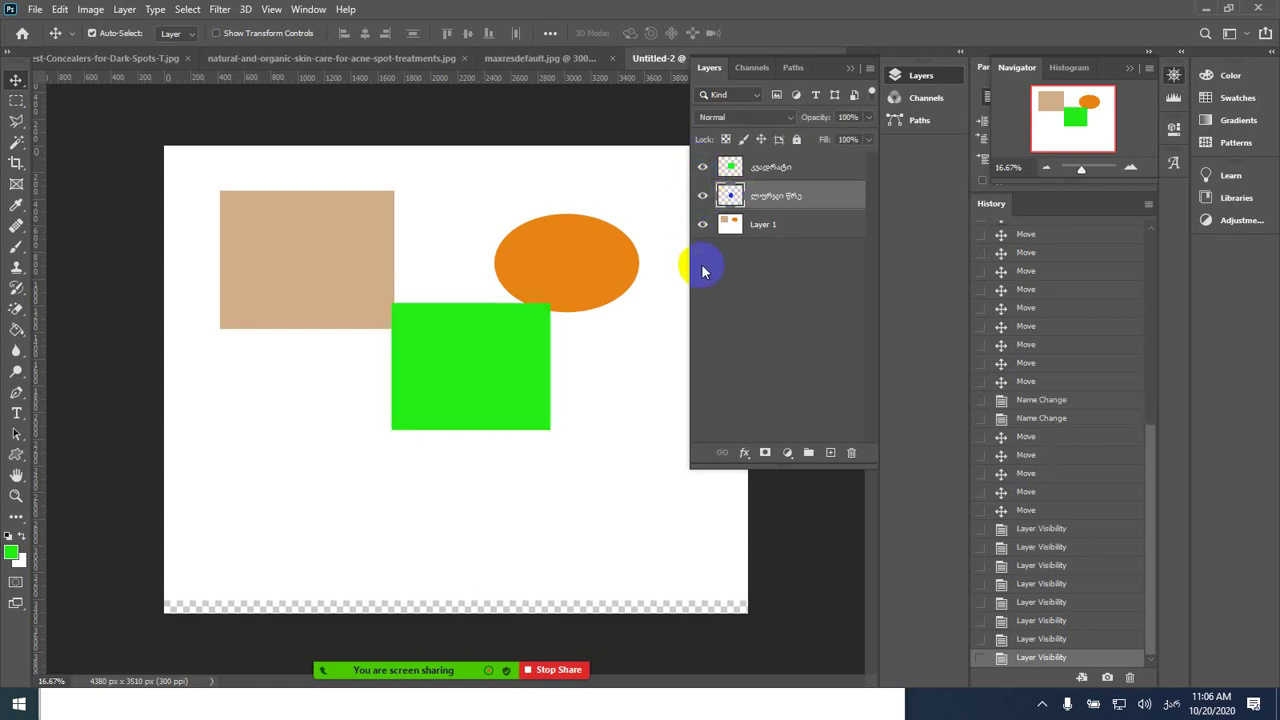
- Reorder the blue circle's layer above the green rectangle's layer, and return it underneath
mouse_move(745, 197)
mouse_down()
mouse_move(705, 196)
mouse_move(497, 363)
mouse_move(474, 403)
mouse_move(460, 366)
mouse_move(731, 193)
mouse_move(755, 183)
mouse_move(763, 198)
mouse_up()
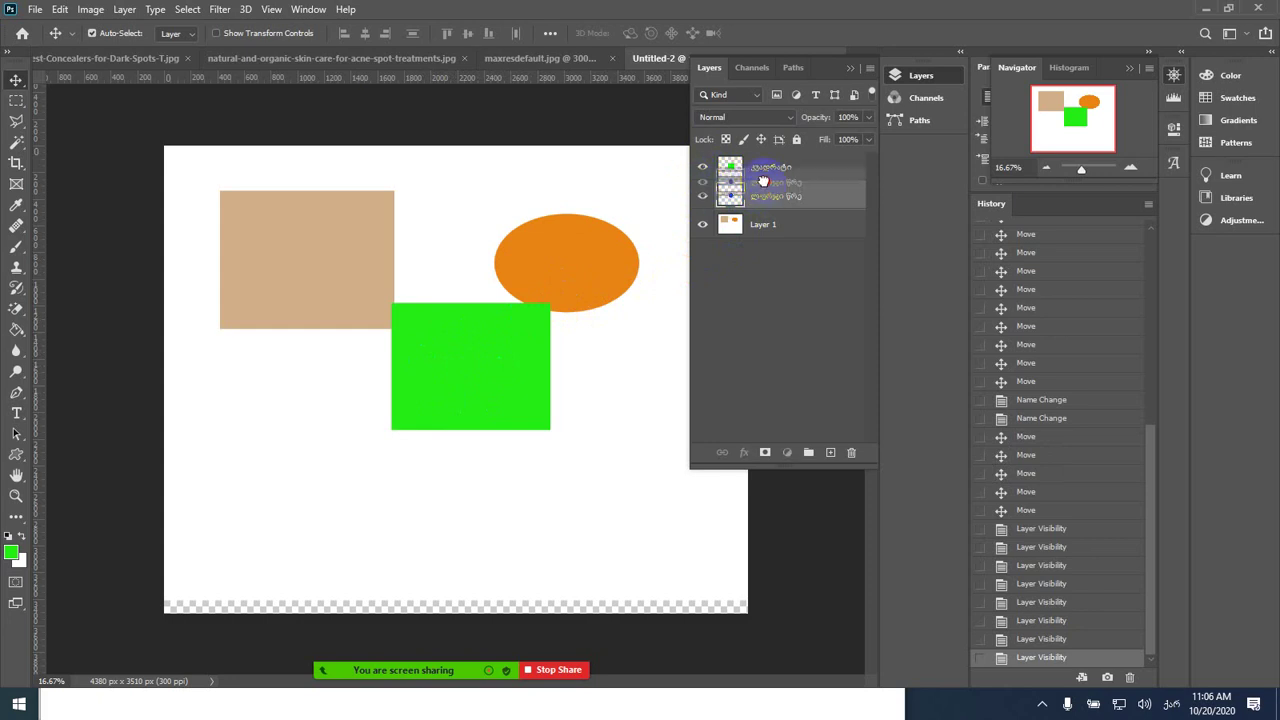
drag(762, 165, 762, 165)
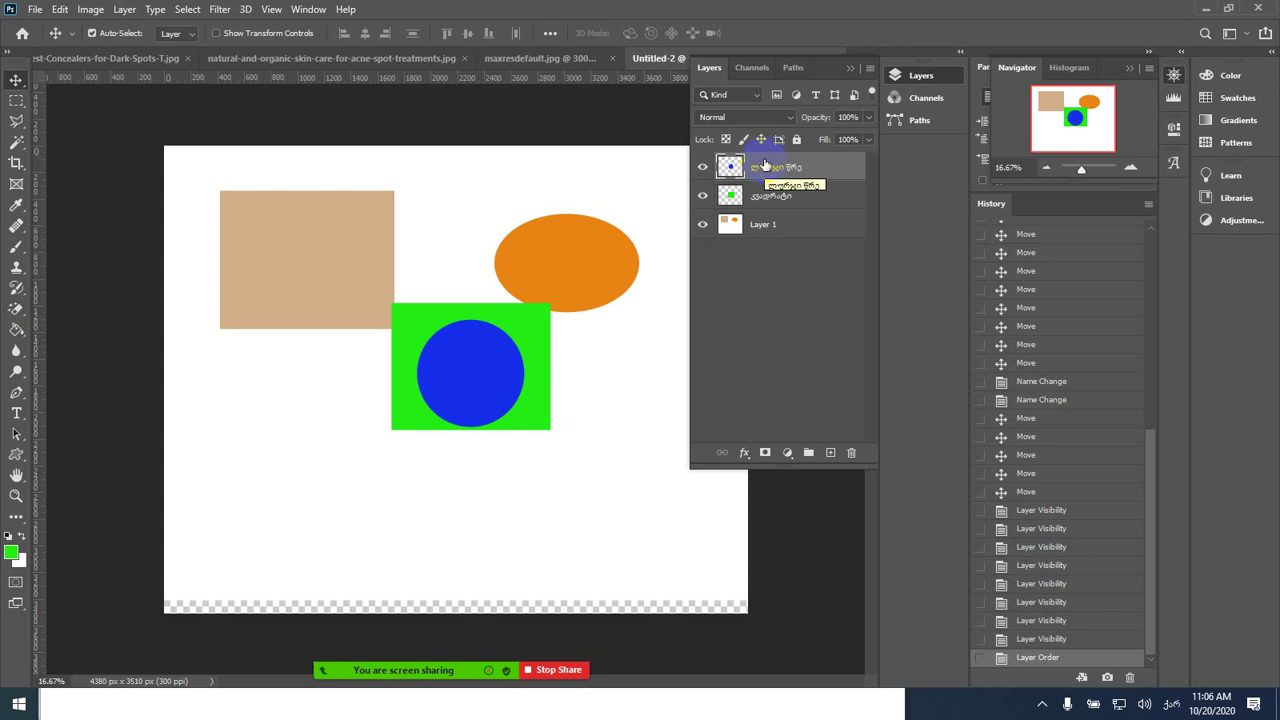
drag(765, 165, 758, 198)
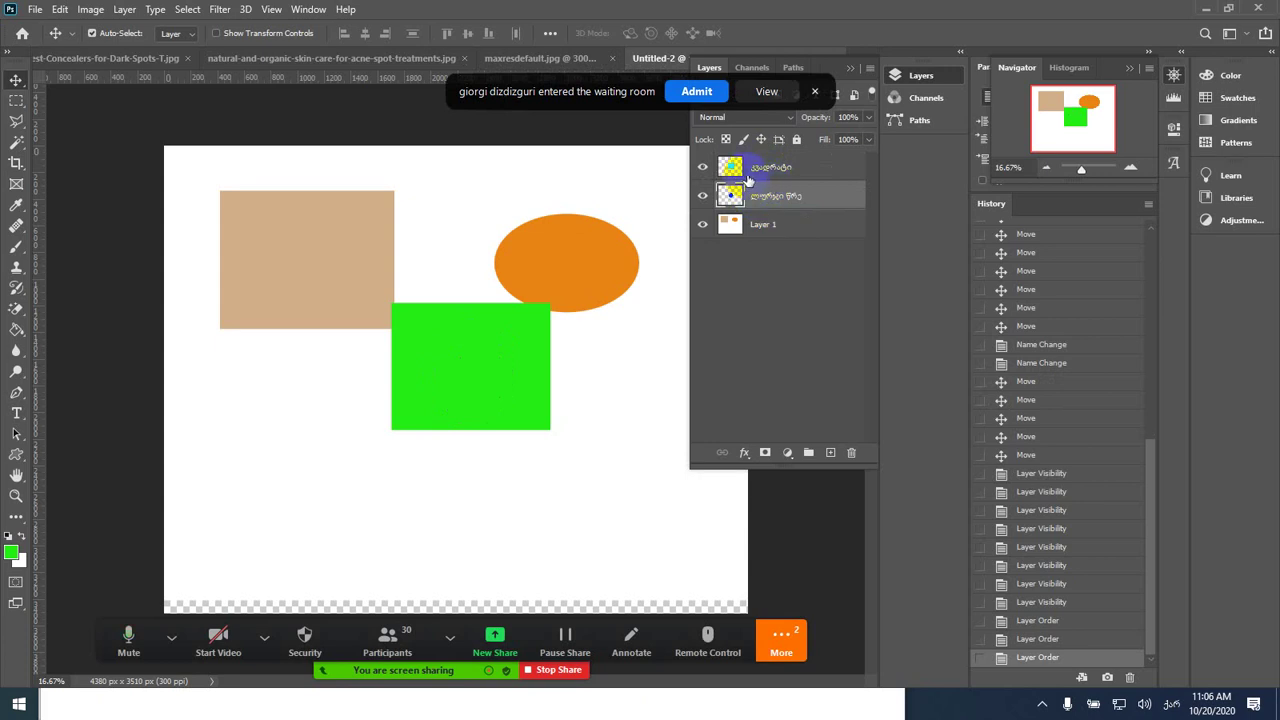
- Admit the waiting participant to the meeting, and move the green rectangle's layer below the blue circle's layer
click(697, 92)
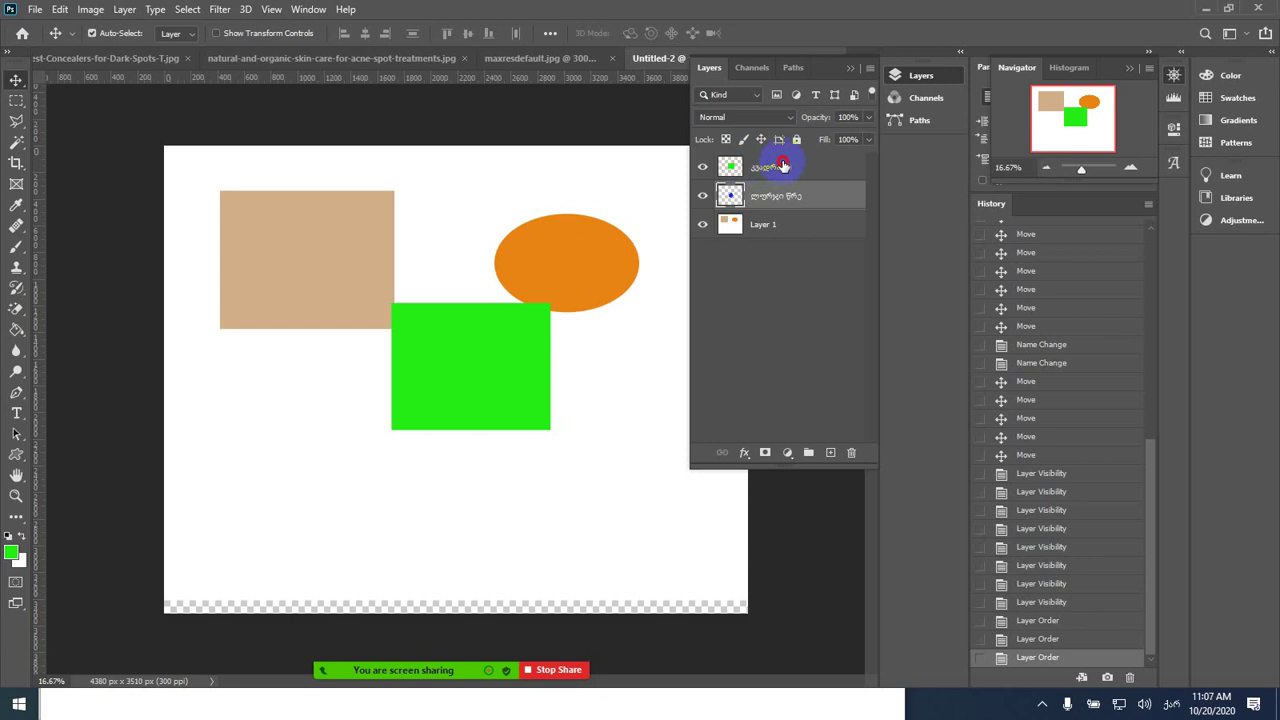
drag(783, 166, 782, 197)
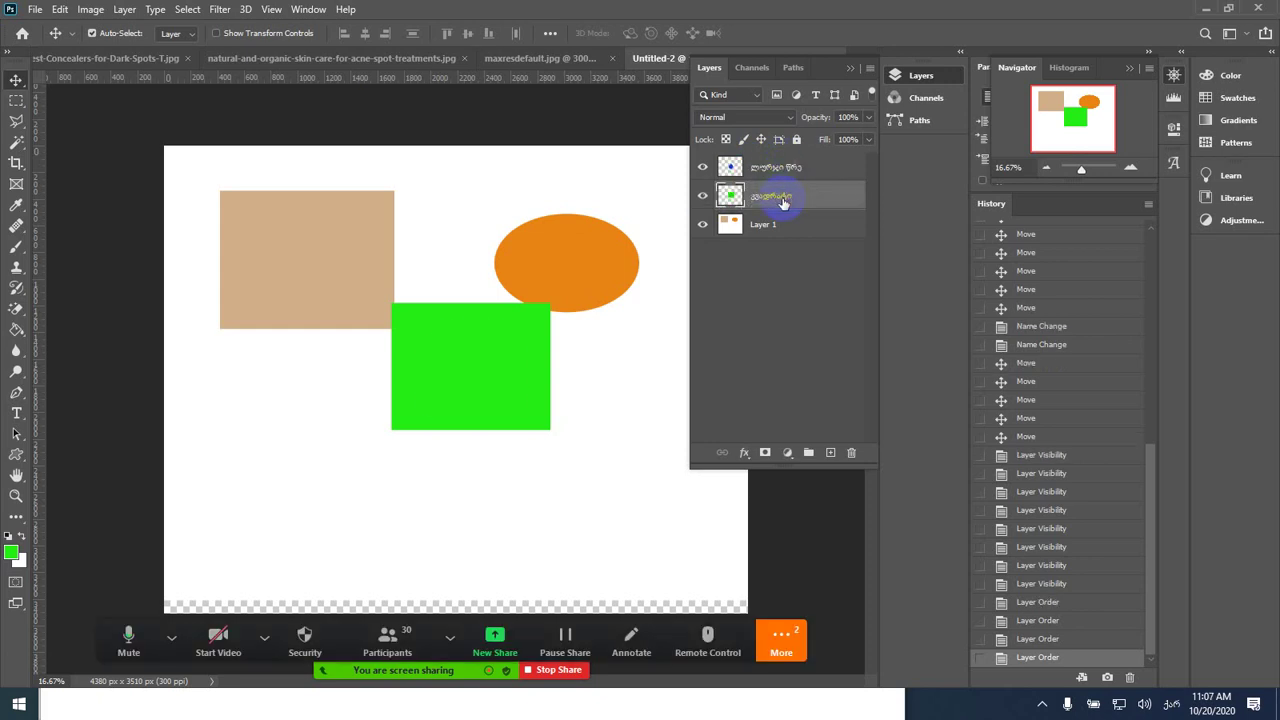
drag(783, 203, 760, 182)
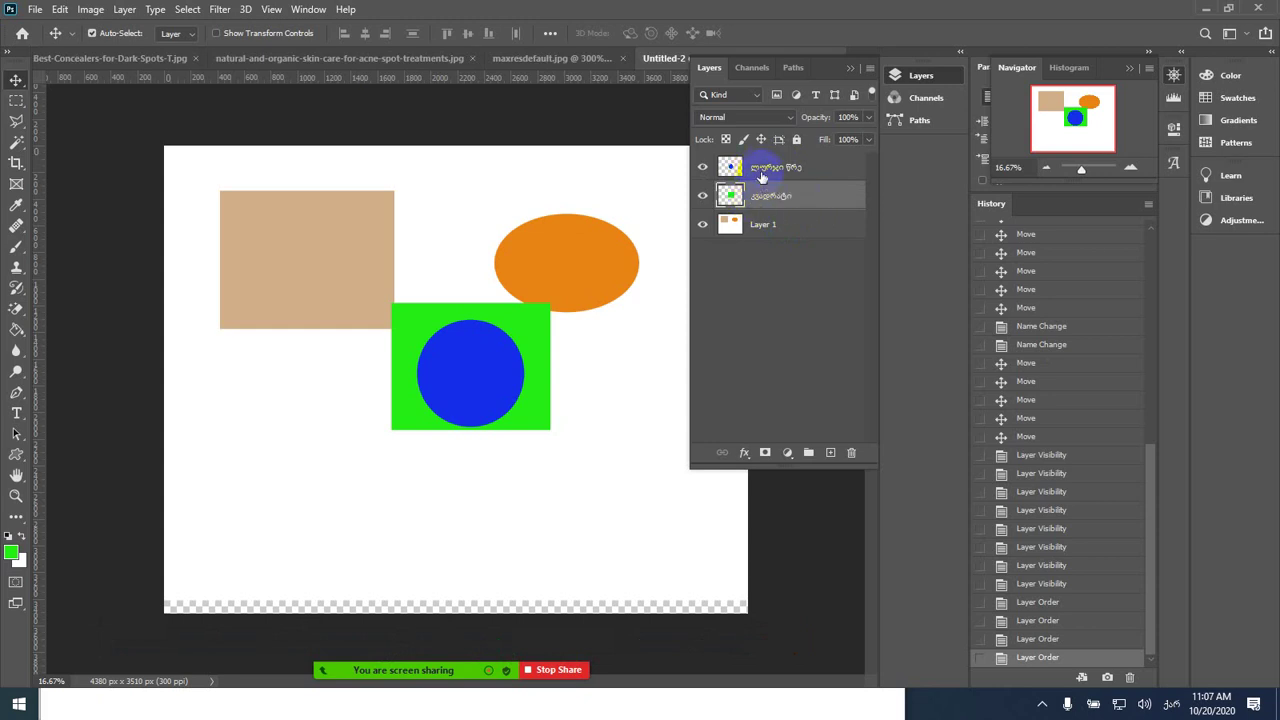
- Add a new empty layer above the blue circle's layer, and dismiss the meeting time-limit notice
click(765, 170)
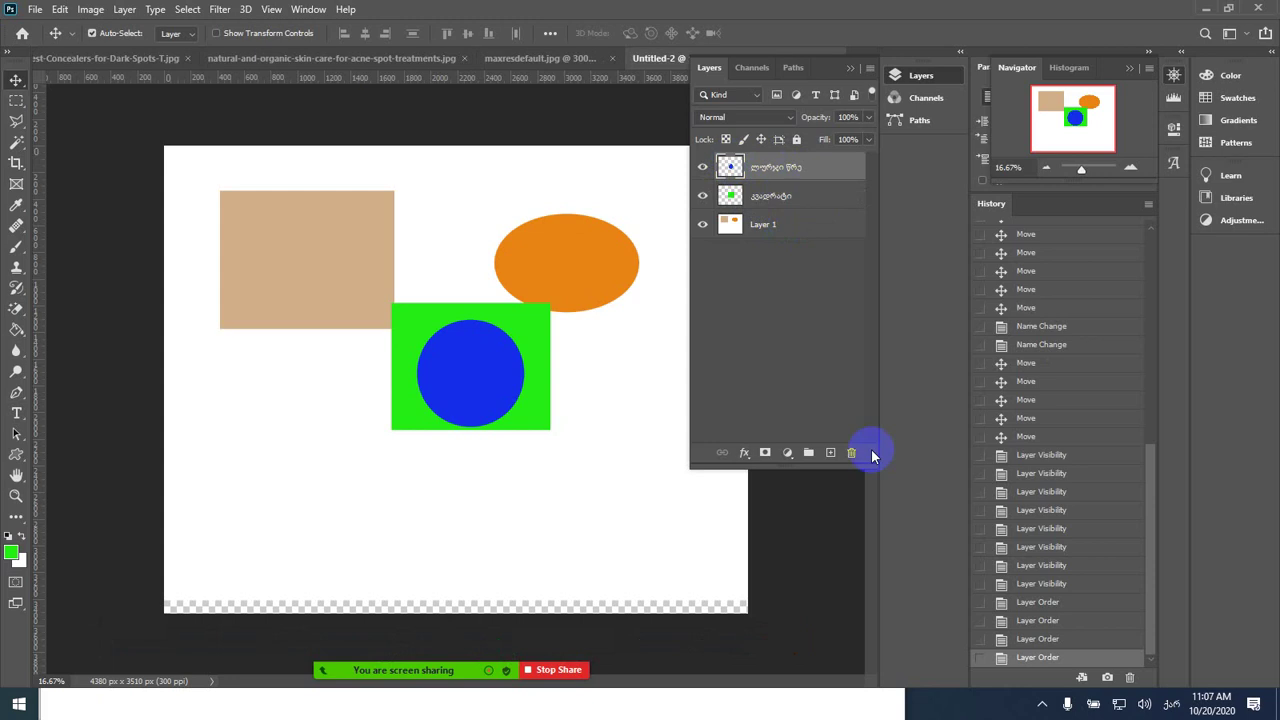
click(832, 455)
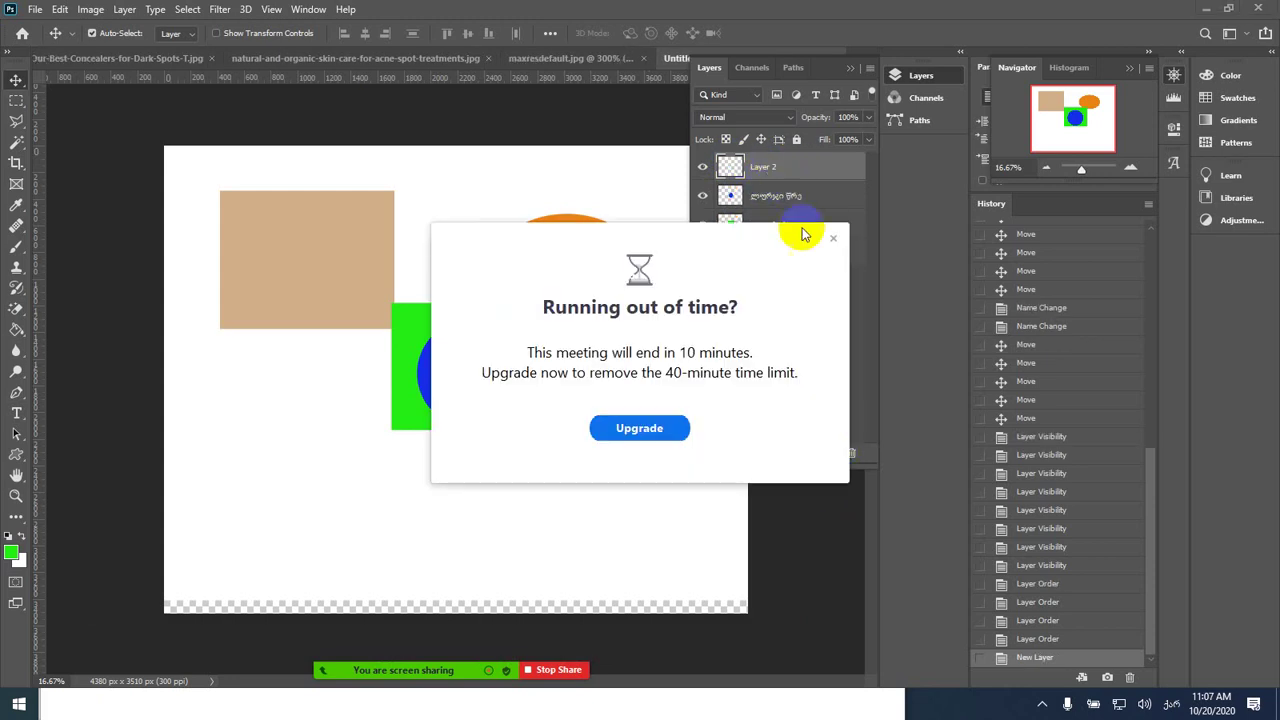
click(833, 238)
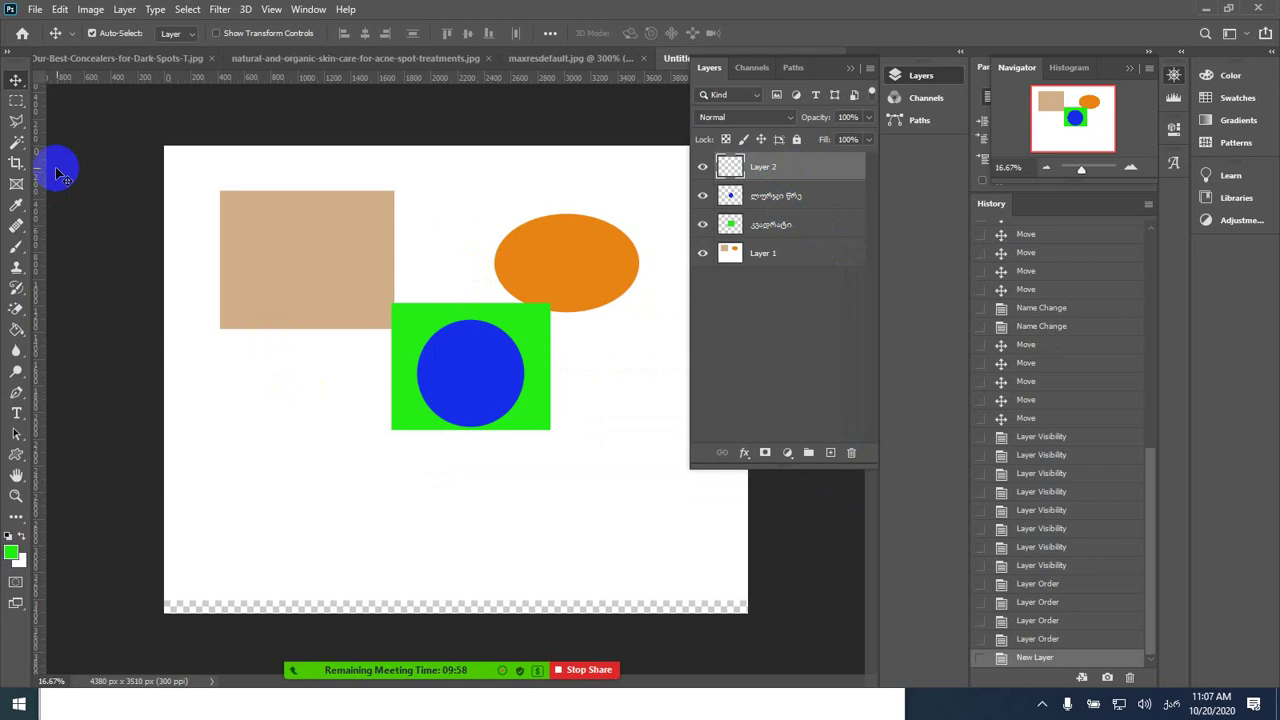
- On the new layer, fill a small upright rectangular marquee below the tan rectangle with the green foreground color, and deselect it
click(20, 102)
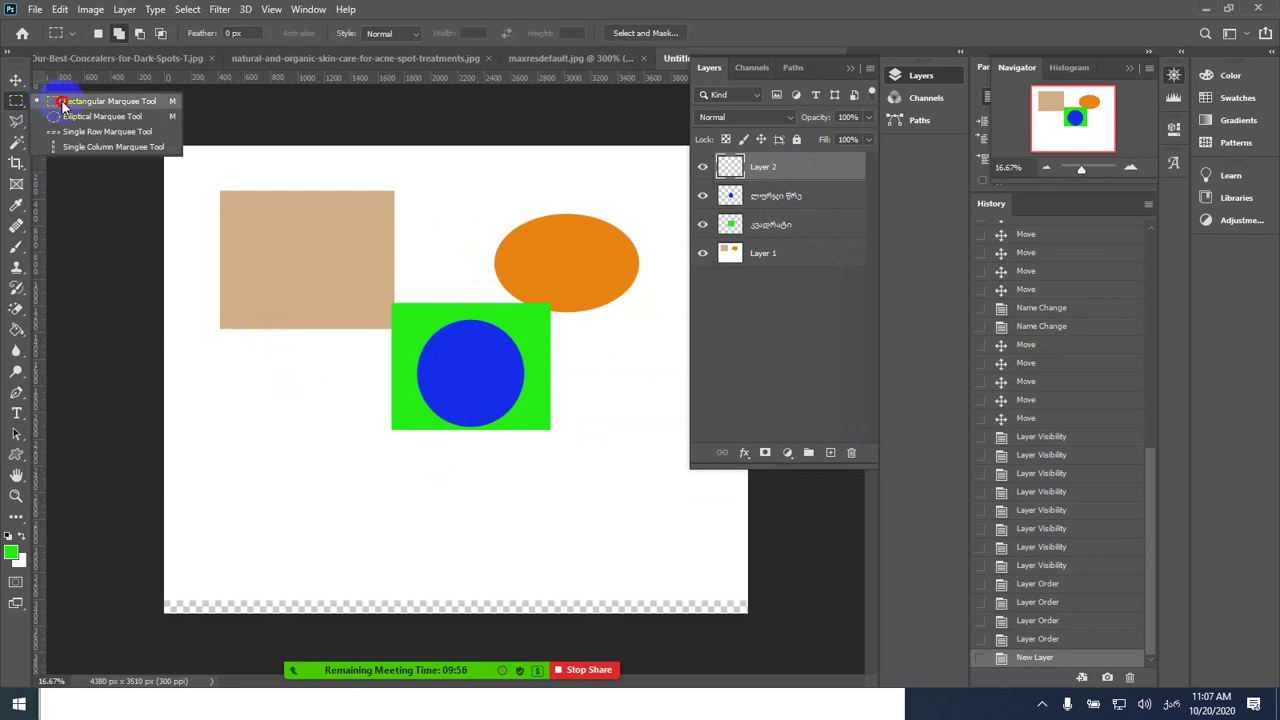
click(58, 102)
drag(236, 398, 308, 509)
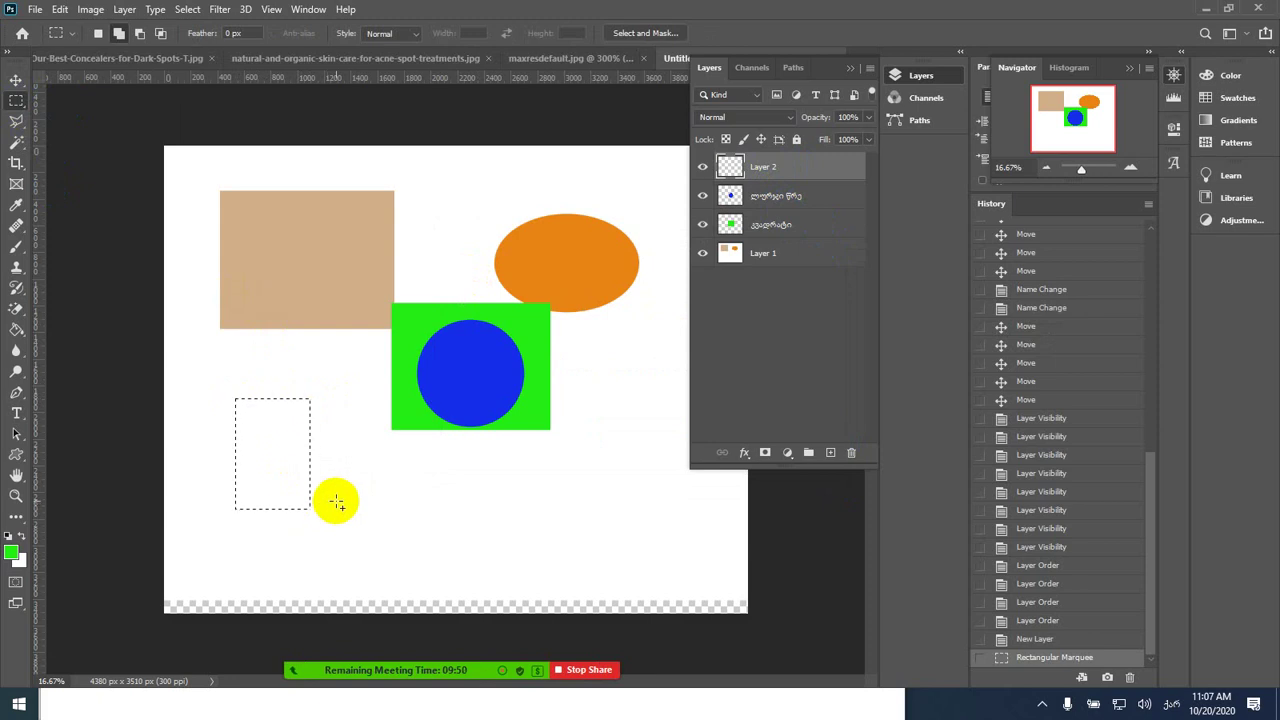
key(ctrl+BackSpace)
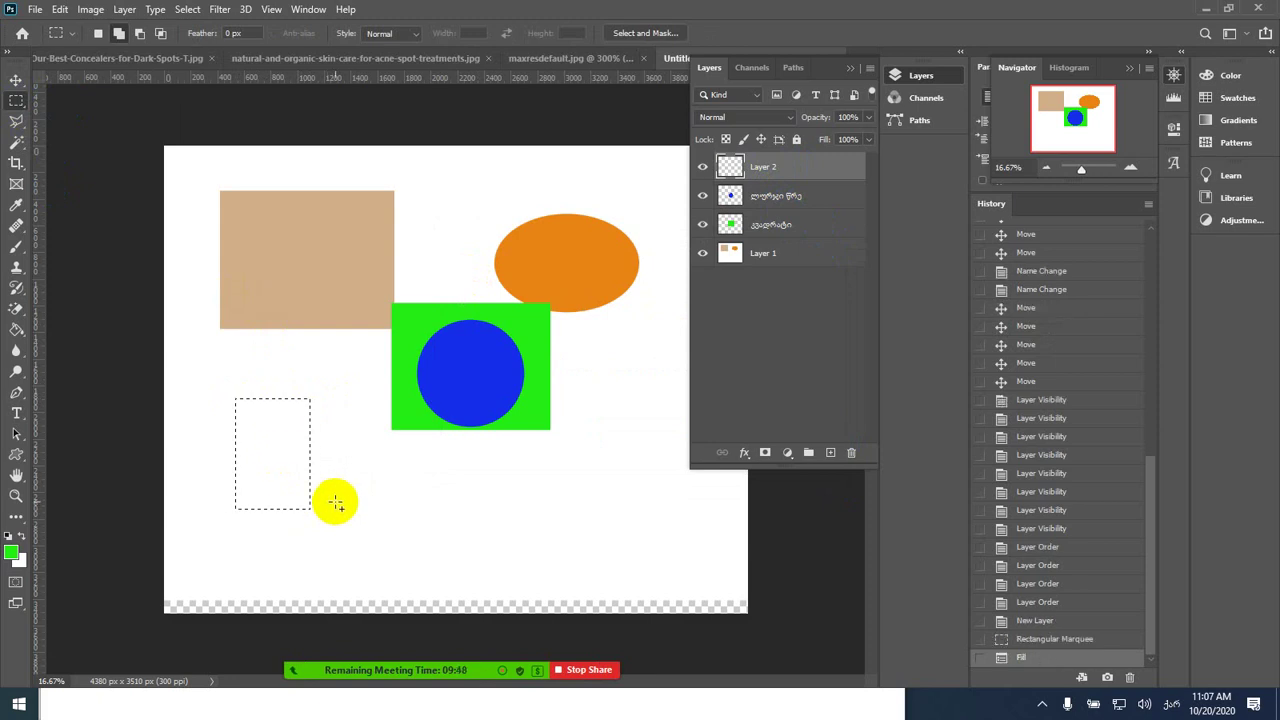
click(340, 510)
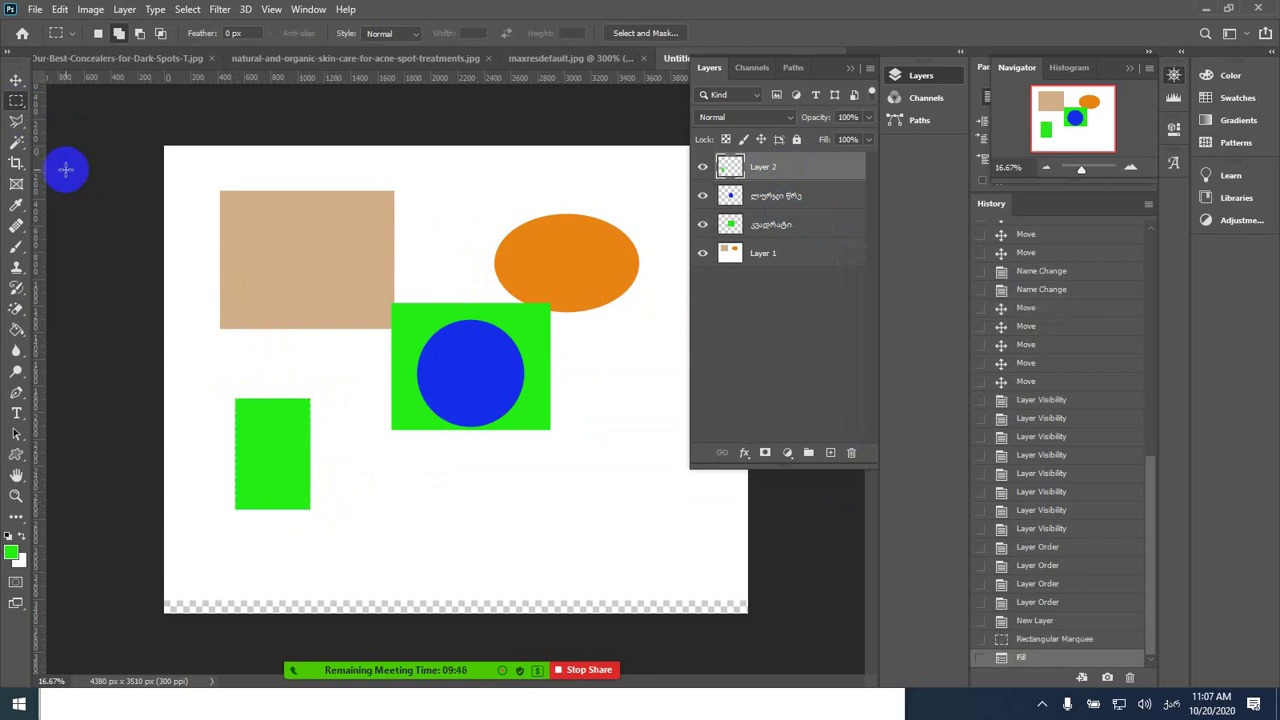
- Draw a wavy freehand Lasso selection in the white area below the green rectangle with the blue circle
right_click(20, 121)
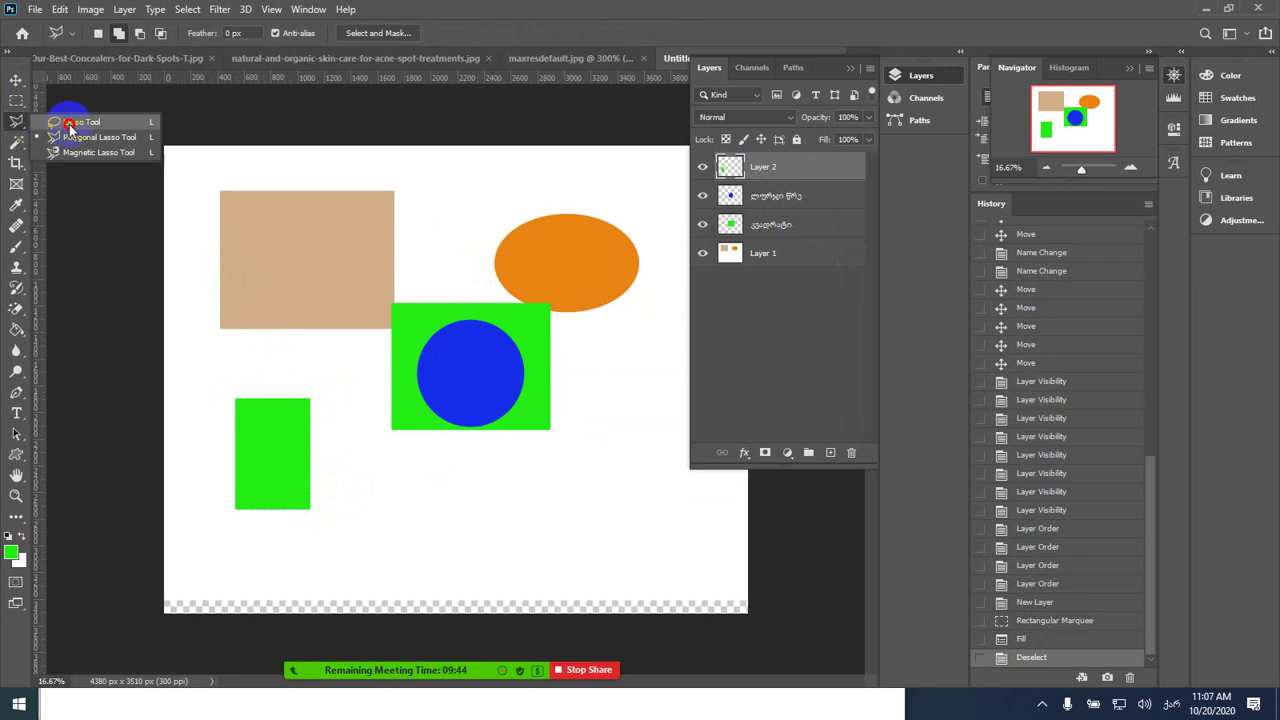
click(70, 122)
mouse_move(434, 522)
mouse_down()
mouse_move(587, 544)
mouse_move(627, 515)
mouse_move(601, 479)
mouse_move(517, 486)
mouse_move(424, 472)
mouse_move(422, 522)
mouse_up()
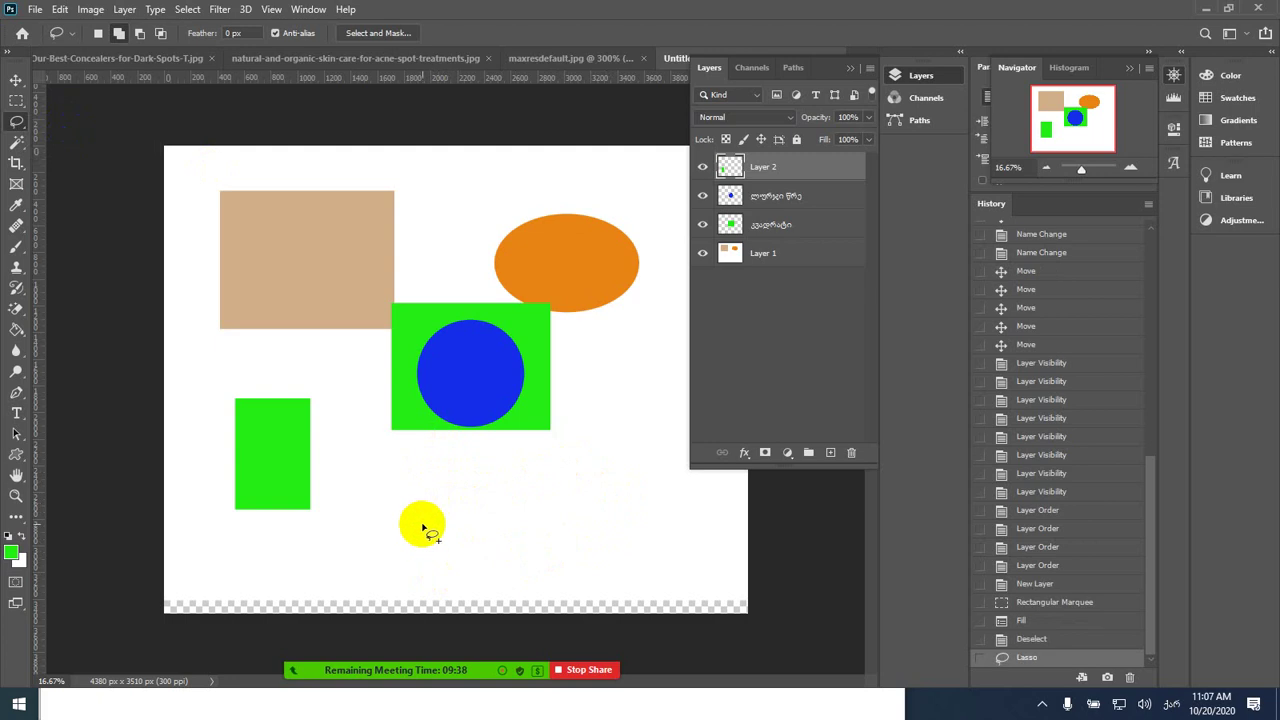
- Change the foreground color from the Color Picker's hue range to a bright red
click(13, 556)
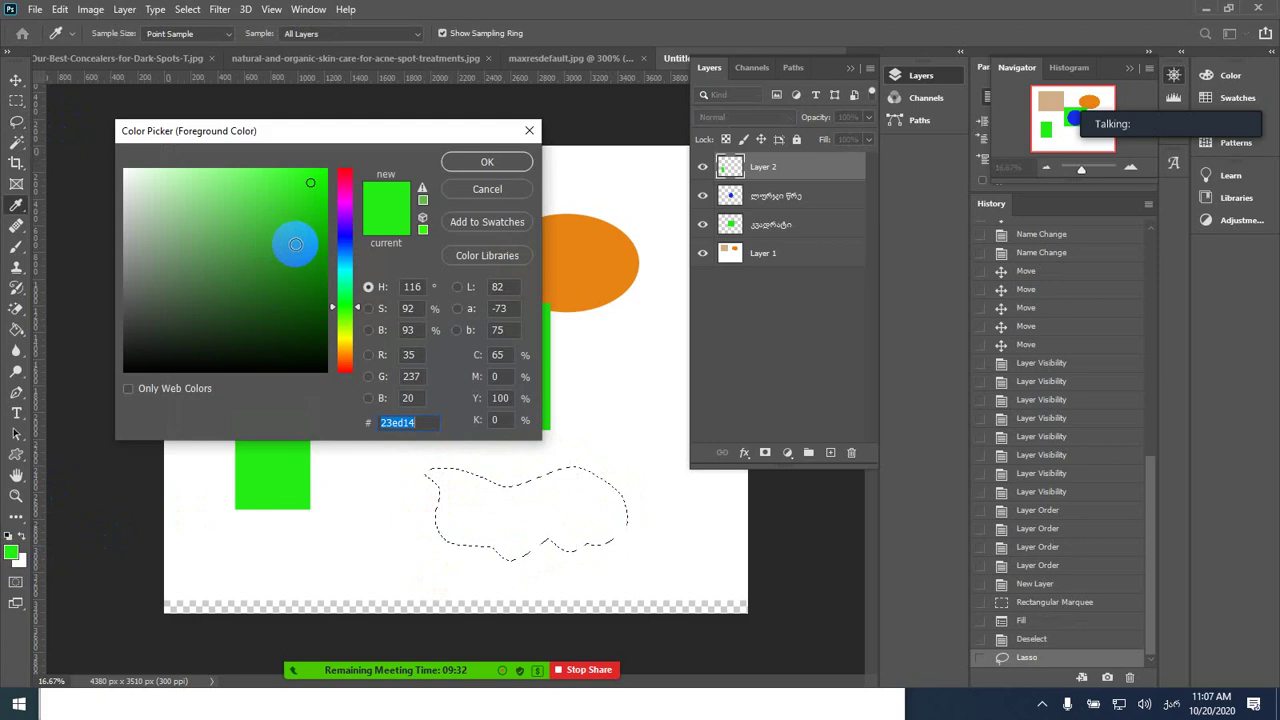
click(344, 348)
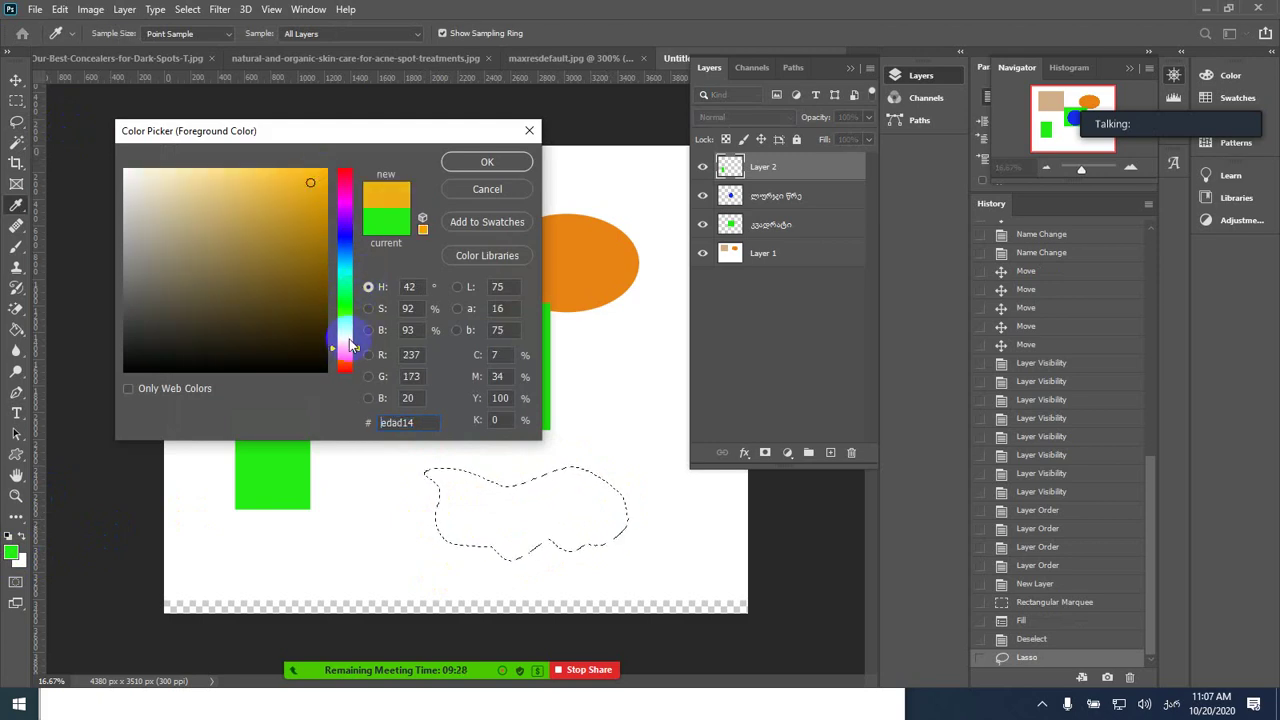
drag(349, 345, 349, 369)
click(486, 164)
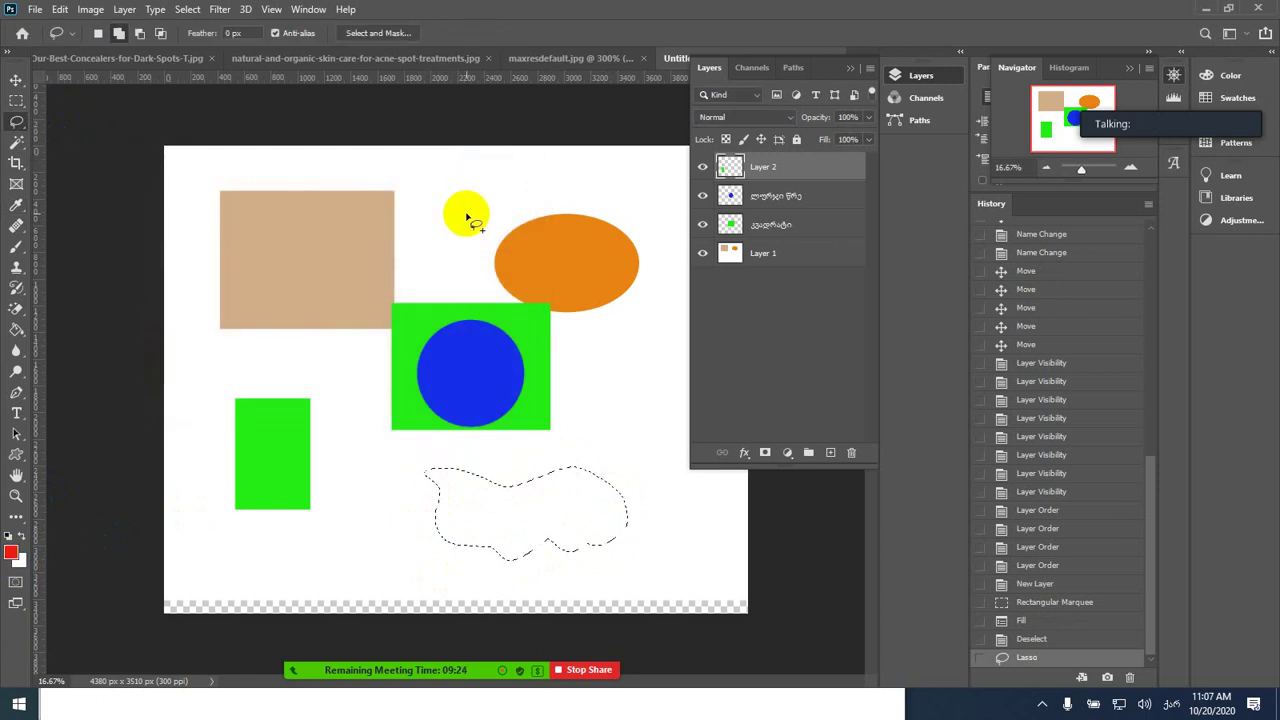
- Fill the wavy Lasso selection on Layer 2 with the red foreground color and deselect it
key(alt+BackSpace)
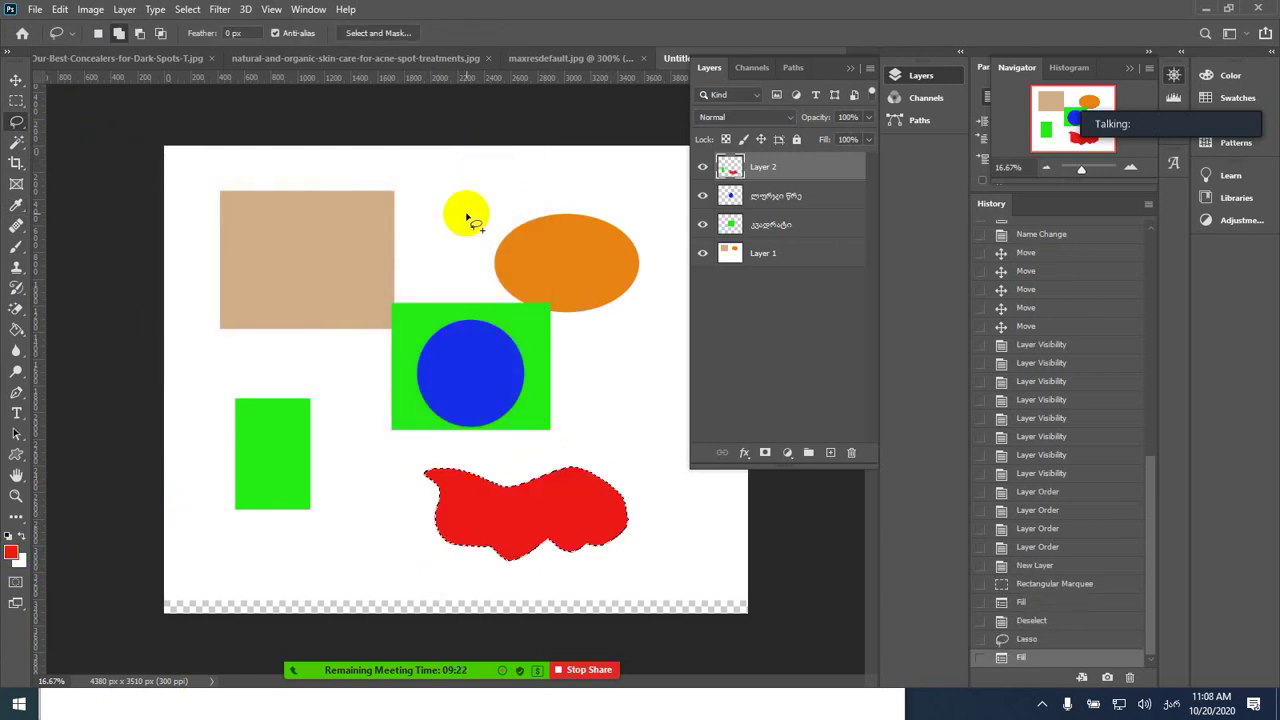
click(466, 218)
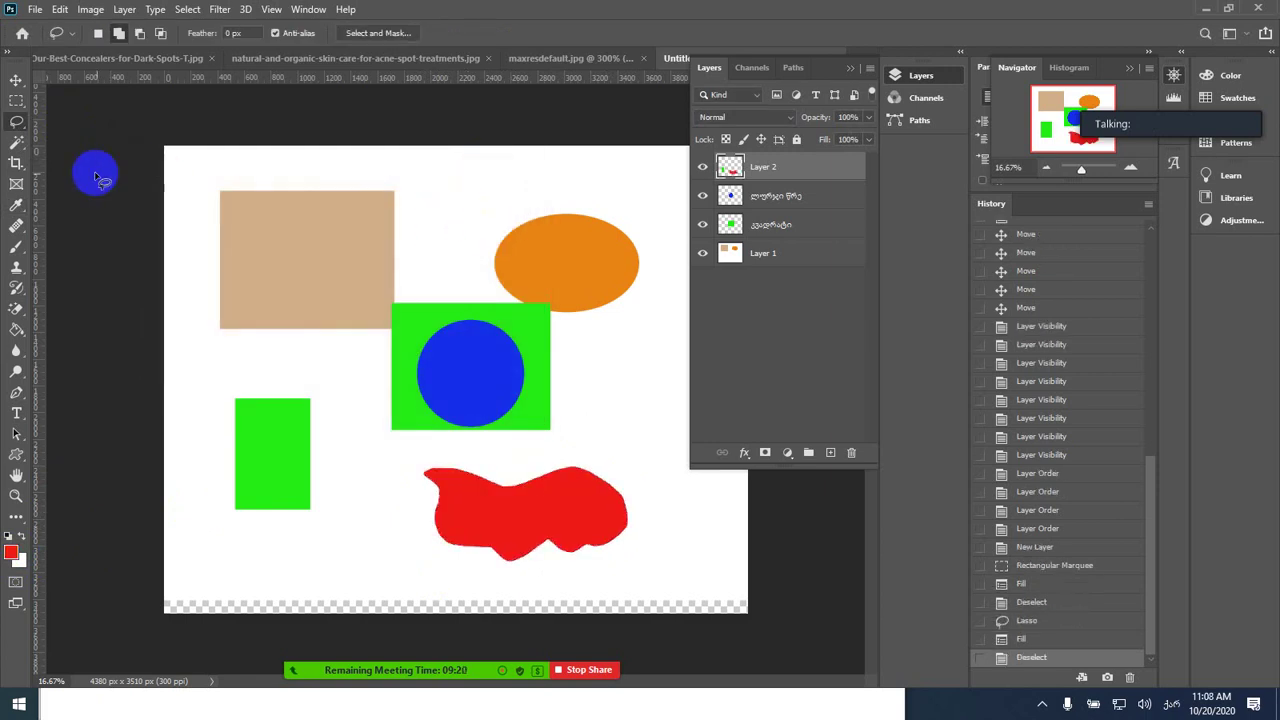
- Move Layer 2's shapes together so the red shape overlaps the blue circle and the small green rectangle overlaps the tan one
click(16, 79)
drag(285, 447, 288, 282)
drag(571, 349, 495, 453)
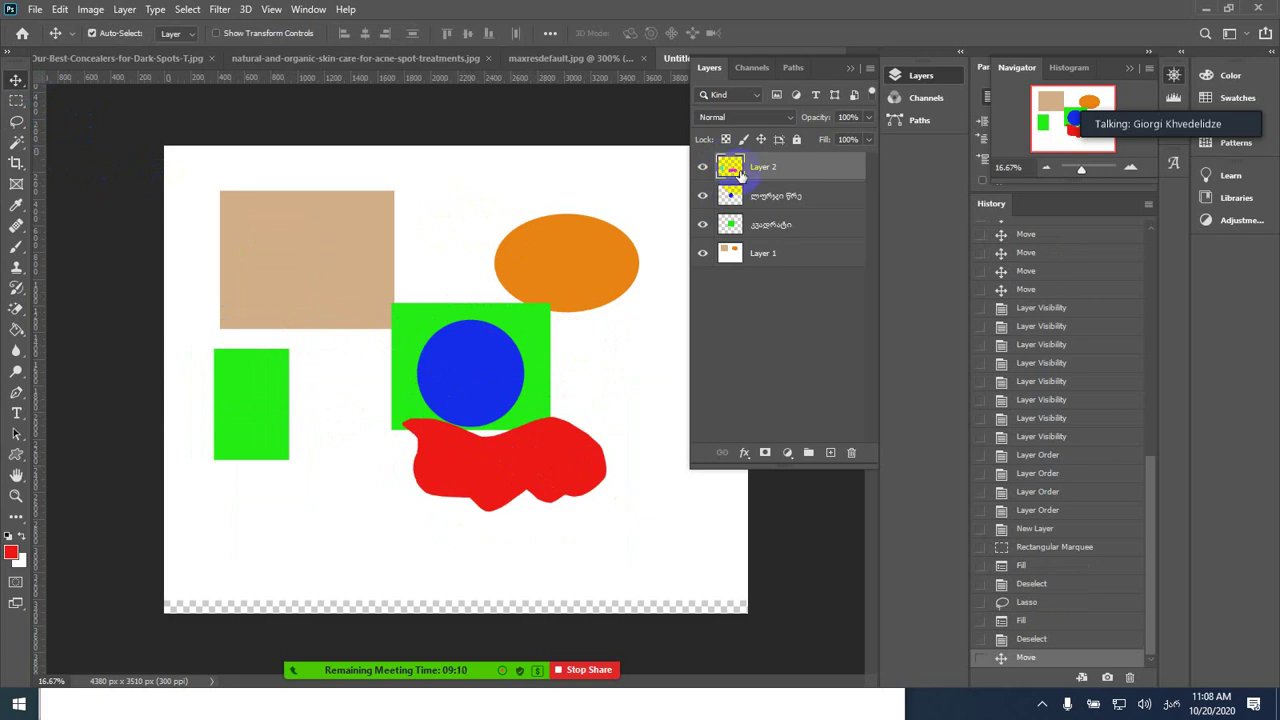
drag(566, 434, 571, 361)
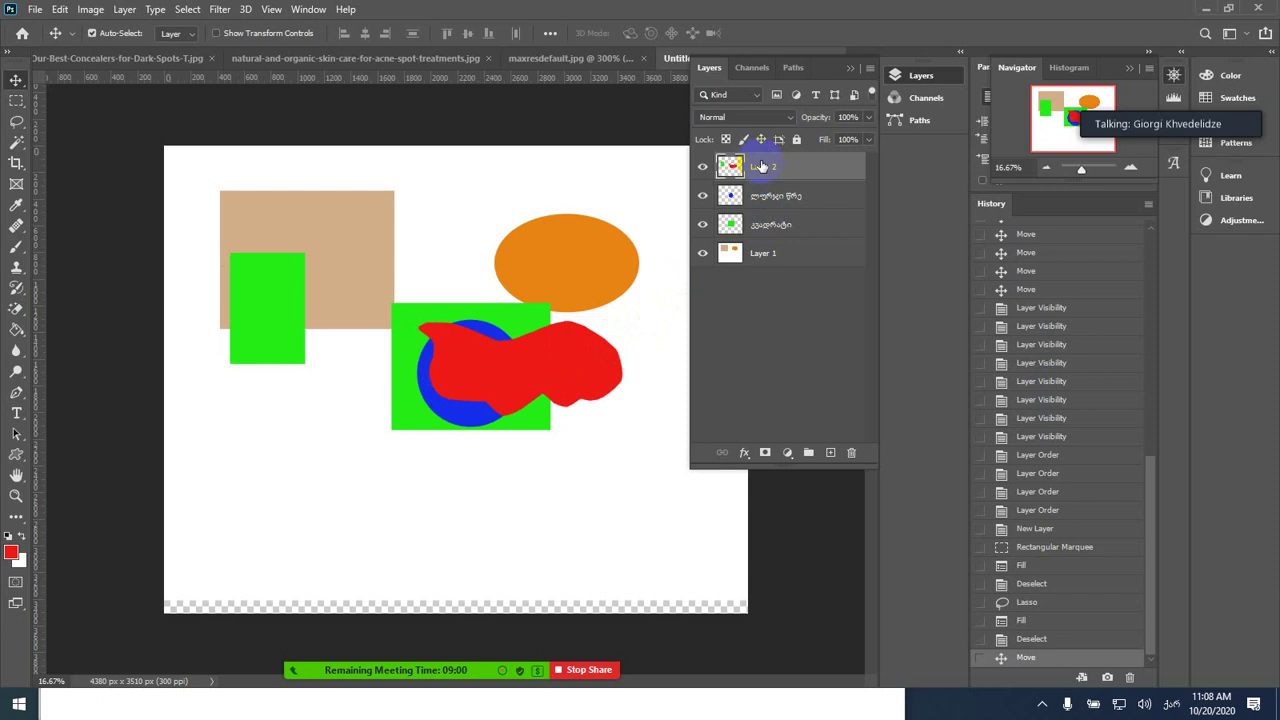
- Reorder Layer 2 beneath the blue circle's layer and shift the blue circle slightly up and to the right
drag(760, 165, 763, 198)
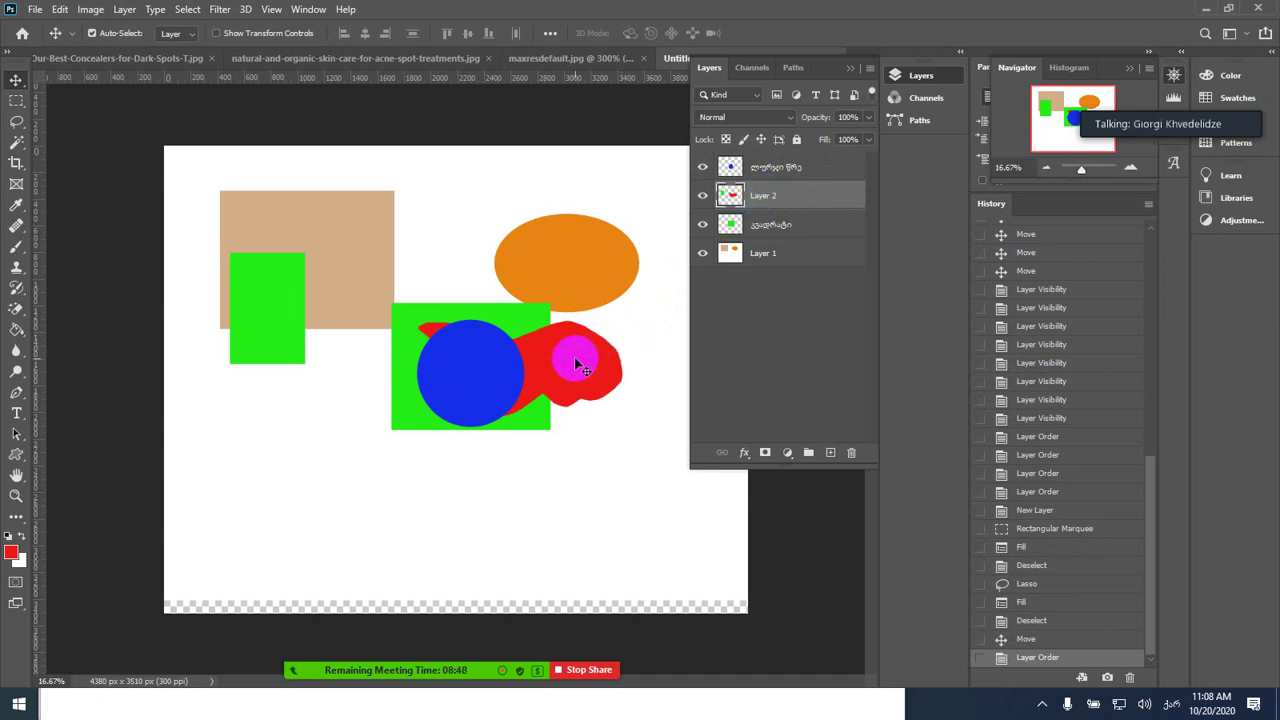
drag(577, 365, 577, 362)
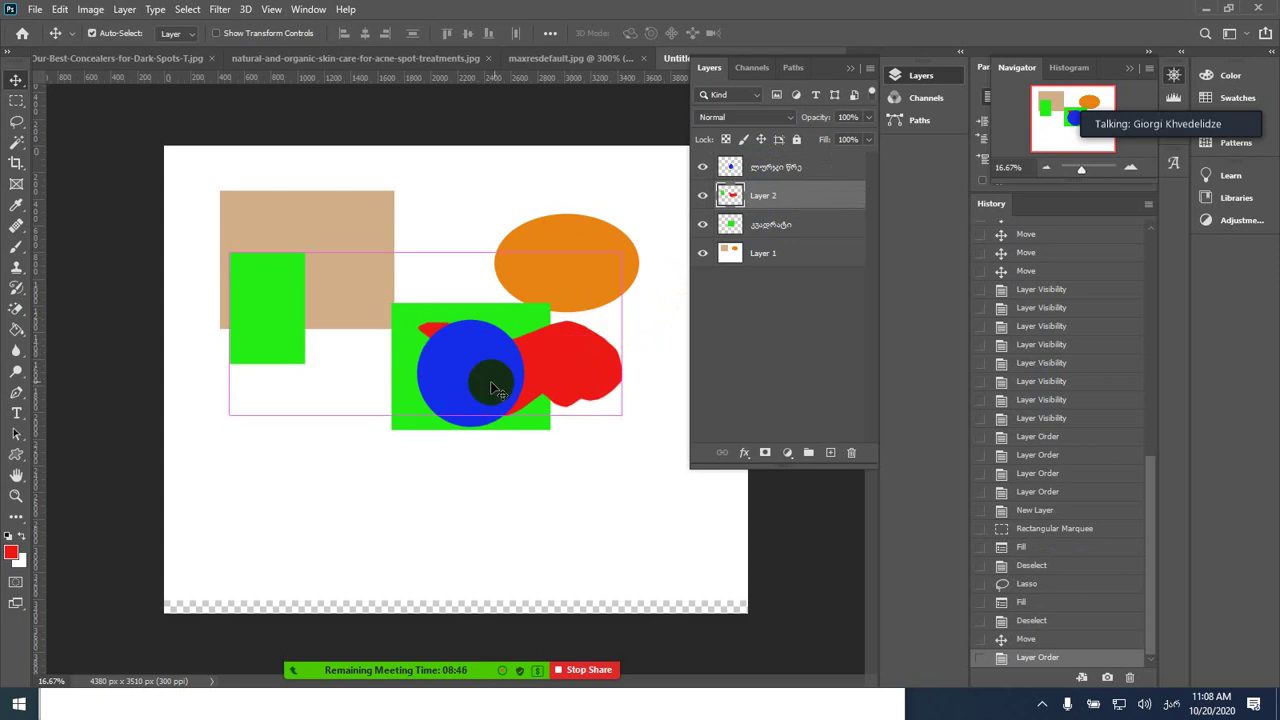
mouse_move(493, 388)
mouse_down()
mouse_move(508, 406)
mouse_move(491, 371)
mouse_move(495, 384)
mouse_up()
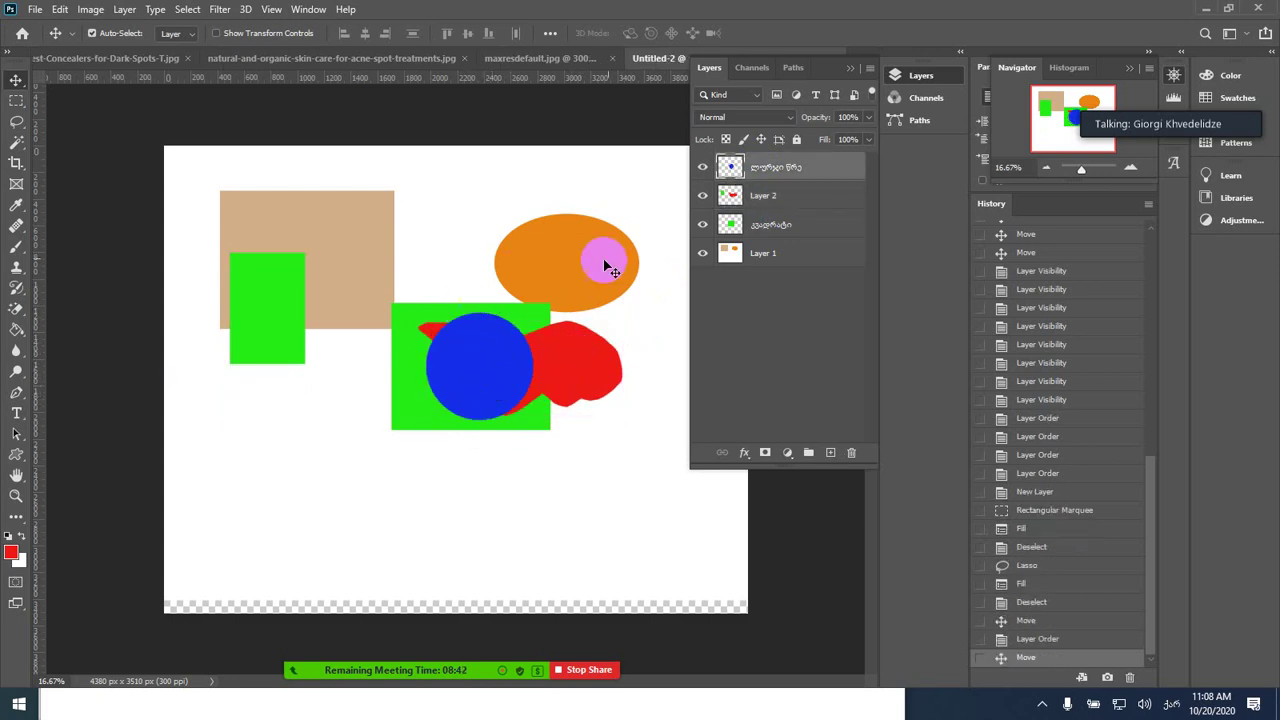
- Reorder Layer 2 beneath the large green rectangle's layer and move its shapes slightly to the right
click(766, 196)
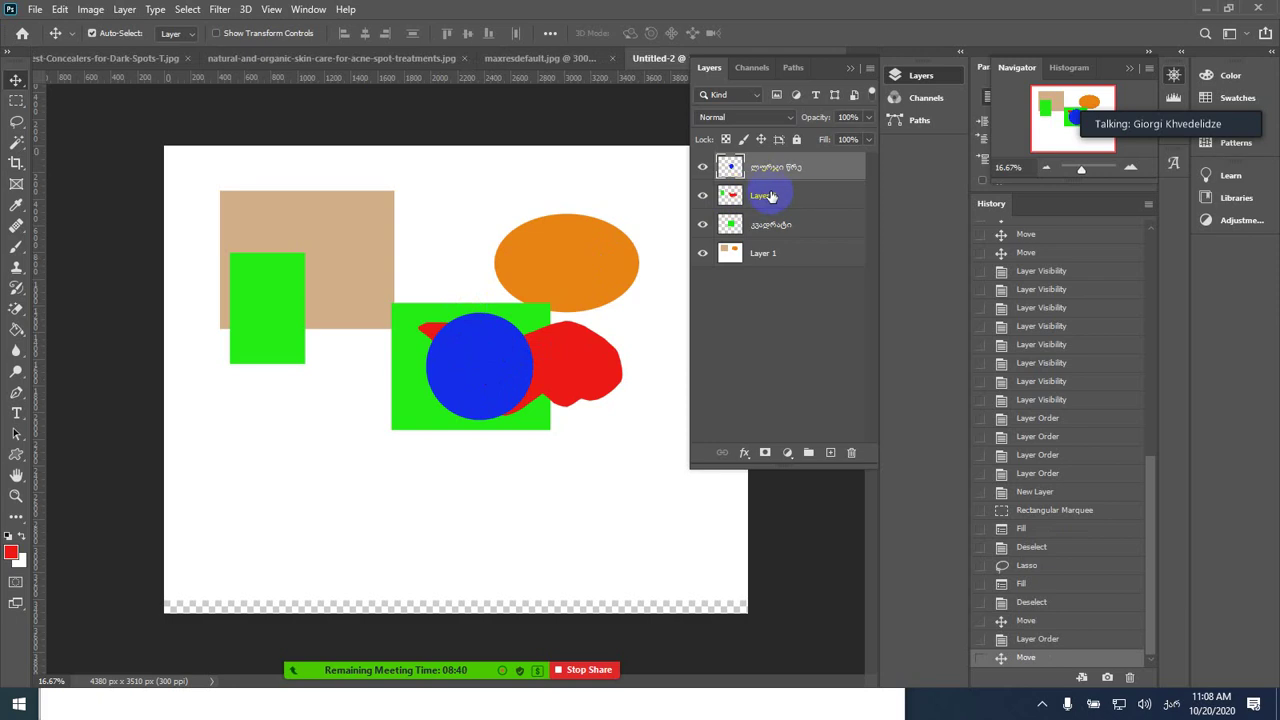
drag(766, 197, 767, 232)
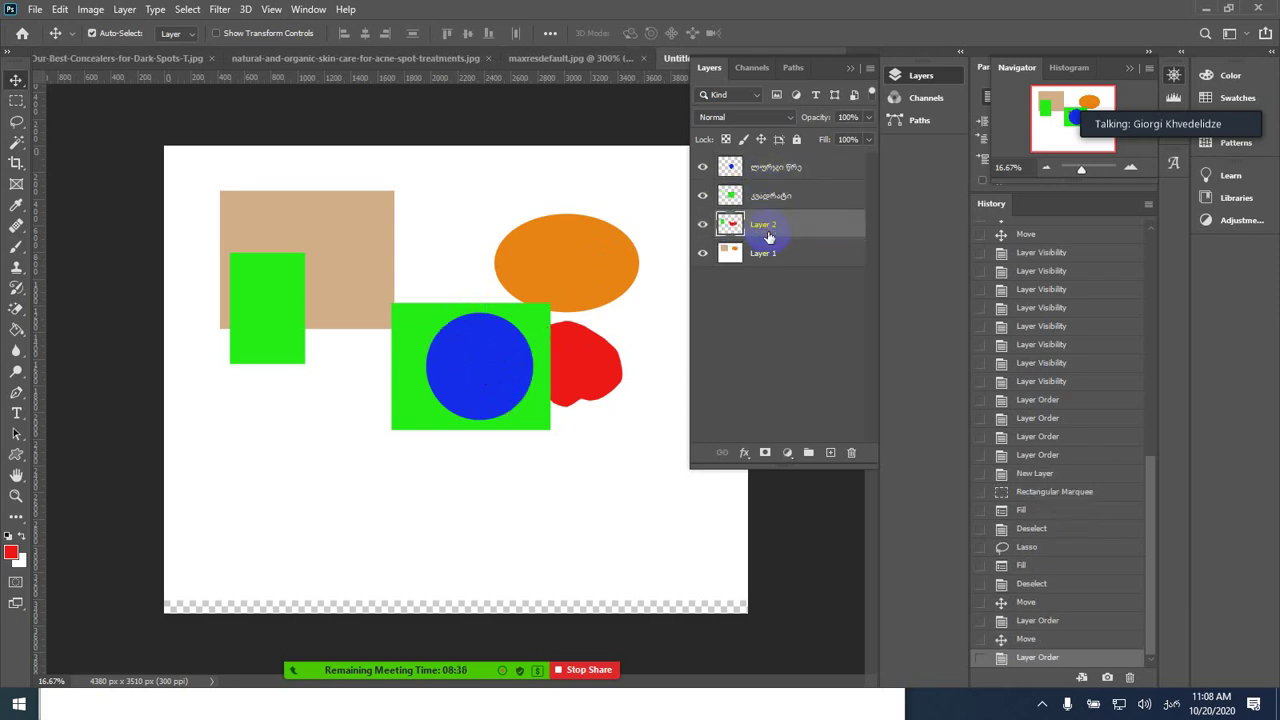
drag(582, 362, 636, 377)
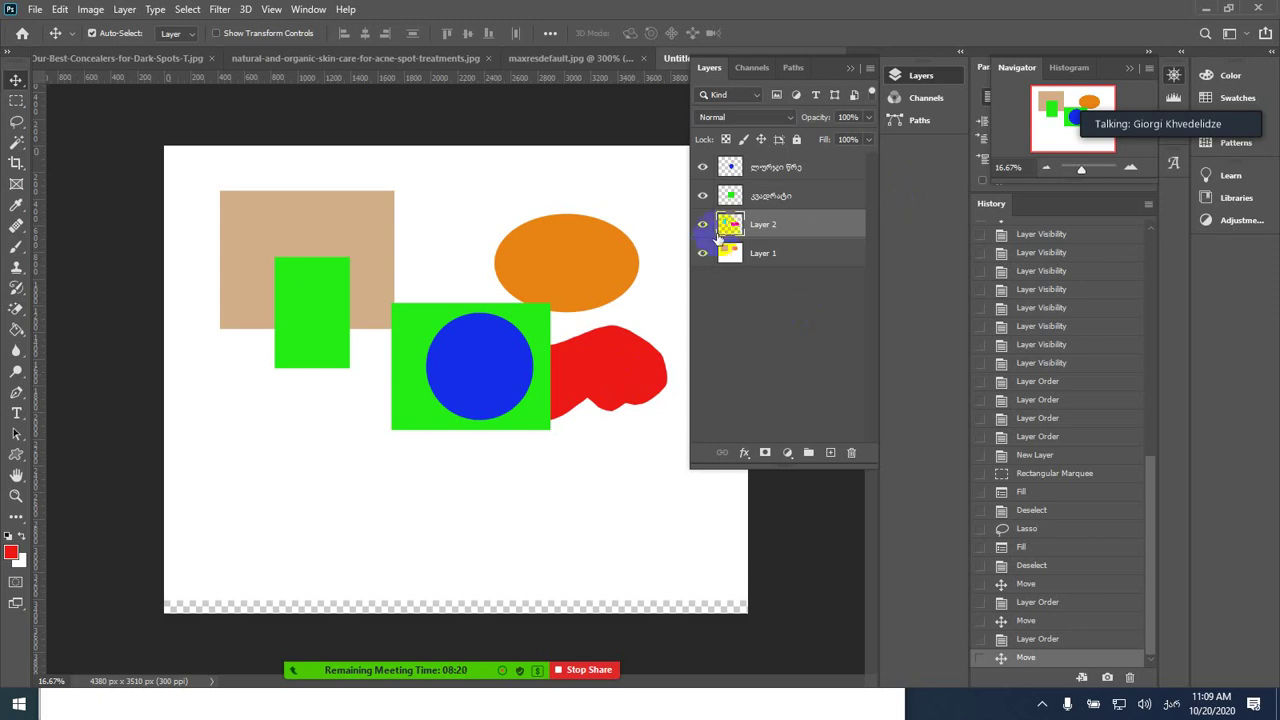
- Rename Layer 2, which holds the red shape and small green rectangle, with a Georgian name
double_click(765, 223)
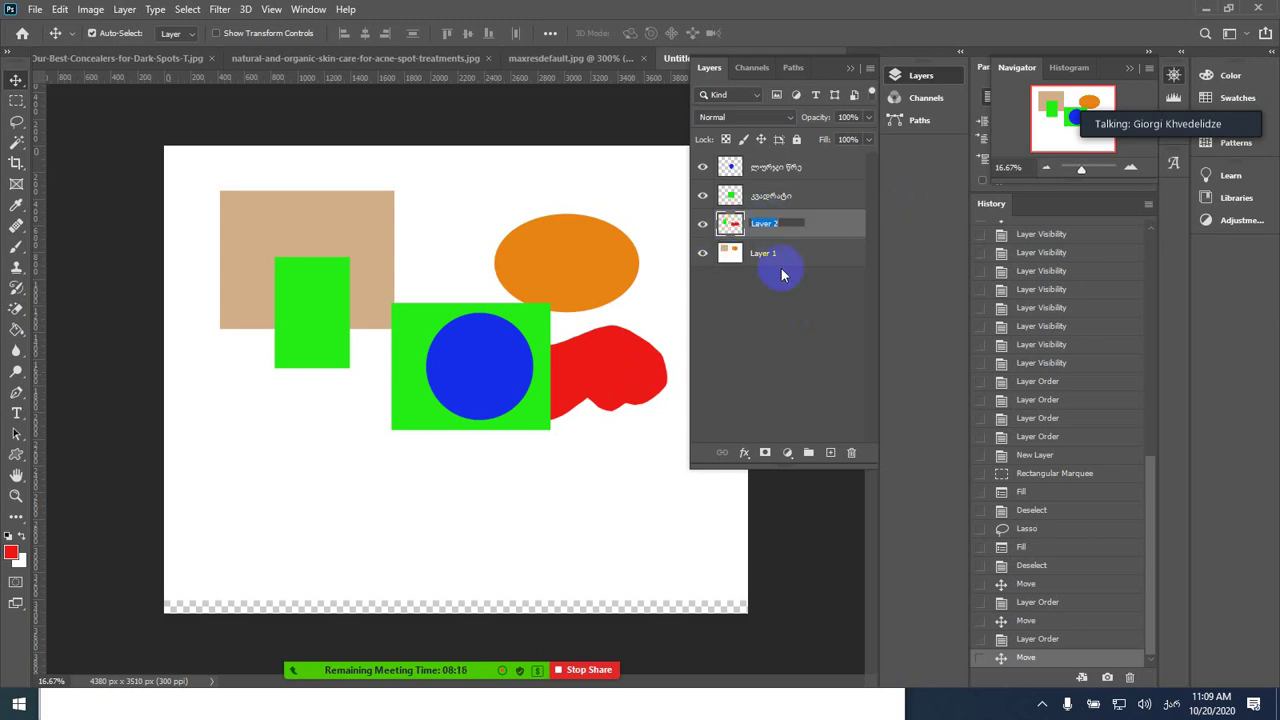
text(ხაზოვანი)
click(772, 264)
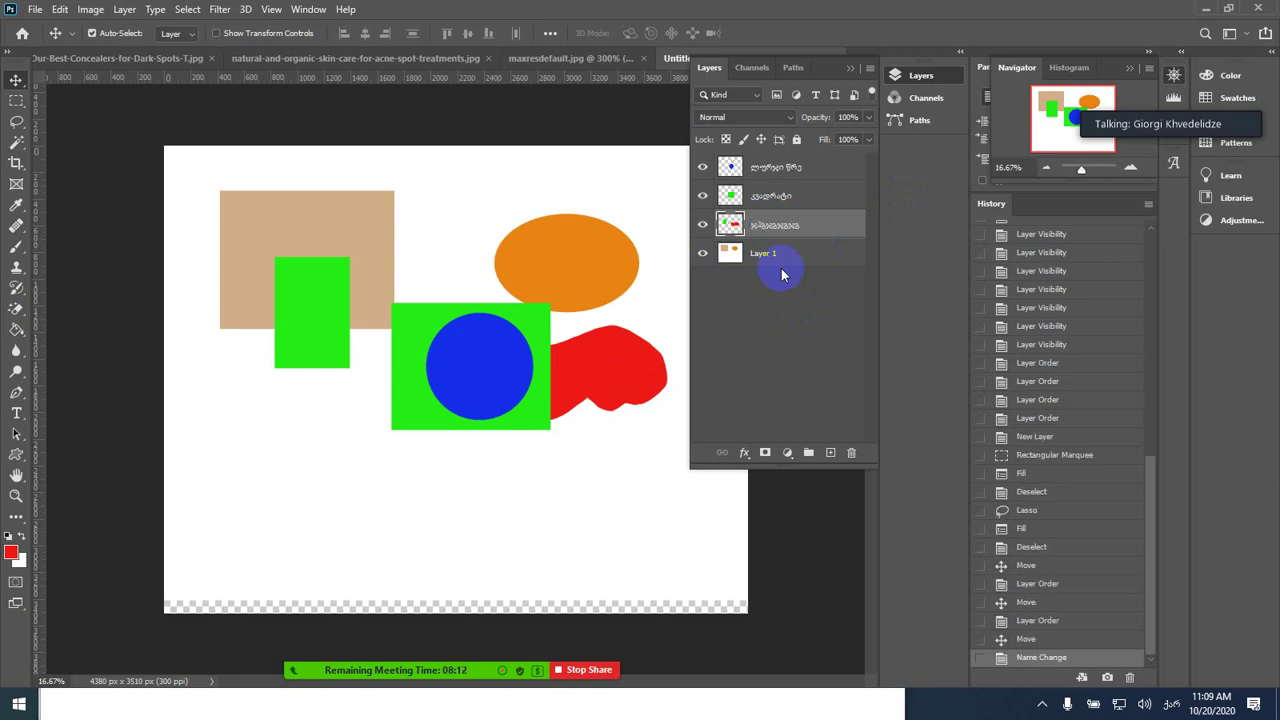
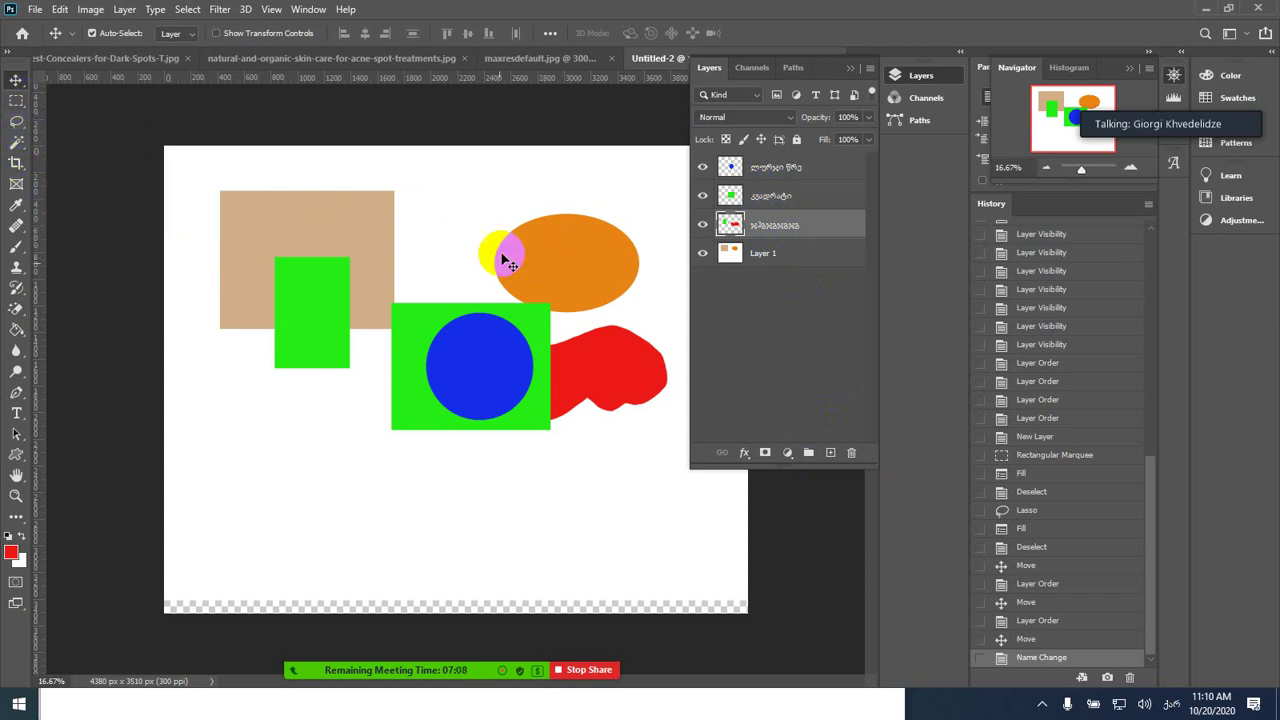
- Draw rectangular marquee selections in the lower white area and around the tan rectangle, and deselect both
click(14, 100)
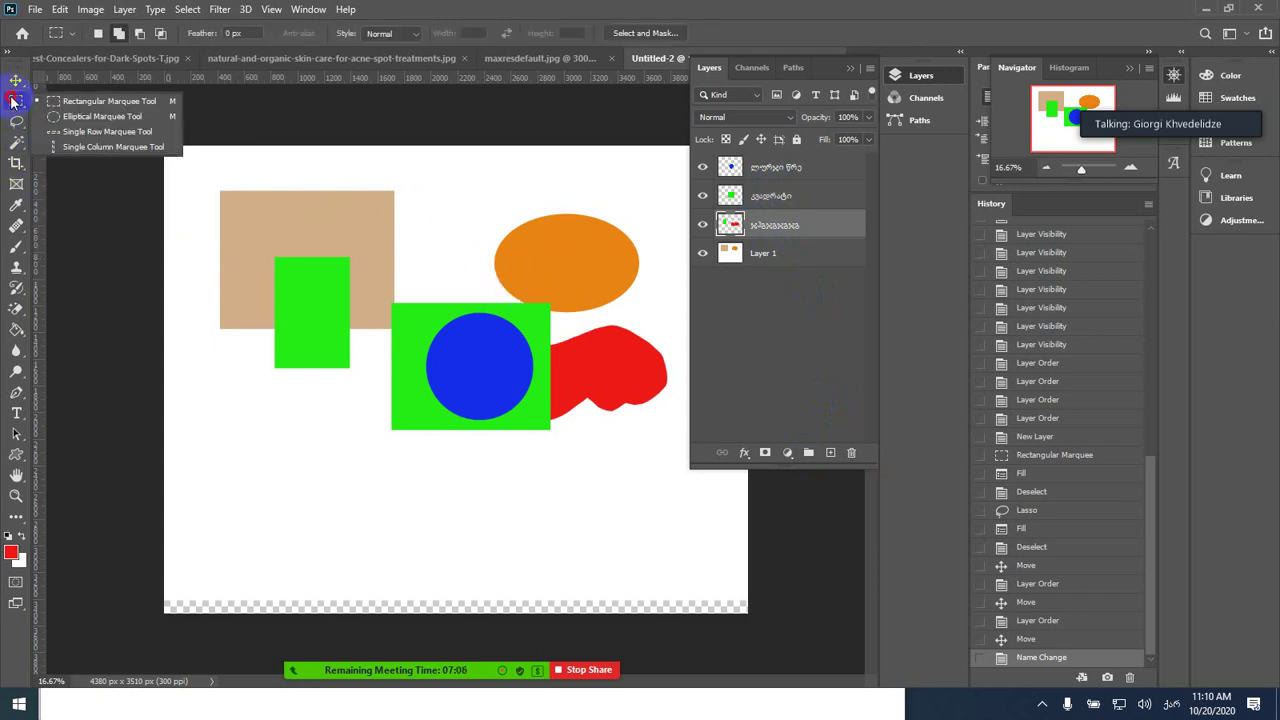
click(94, 101)
drag(206, 407, 357, 566)
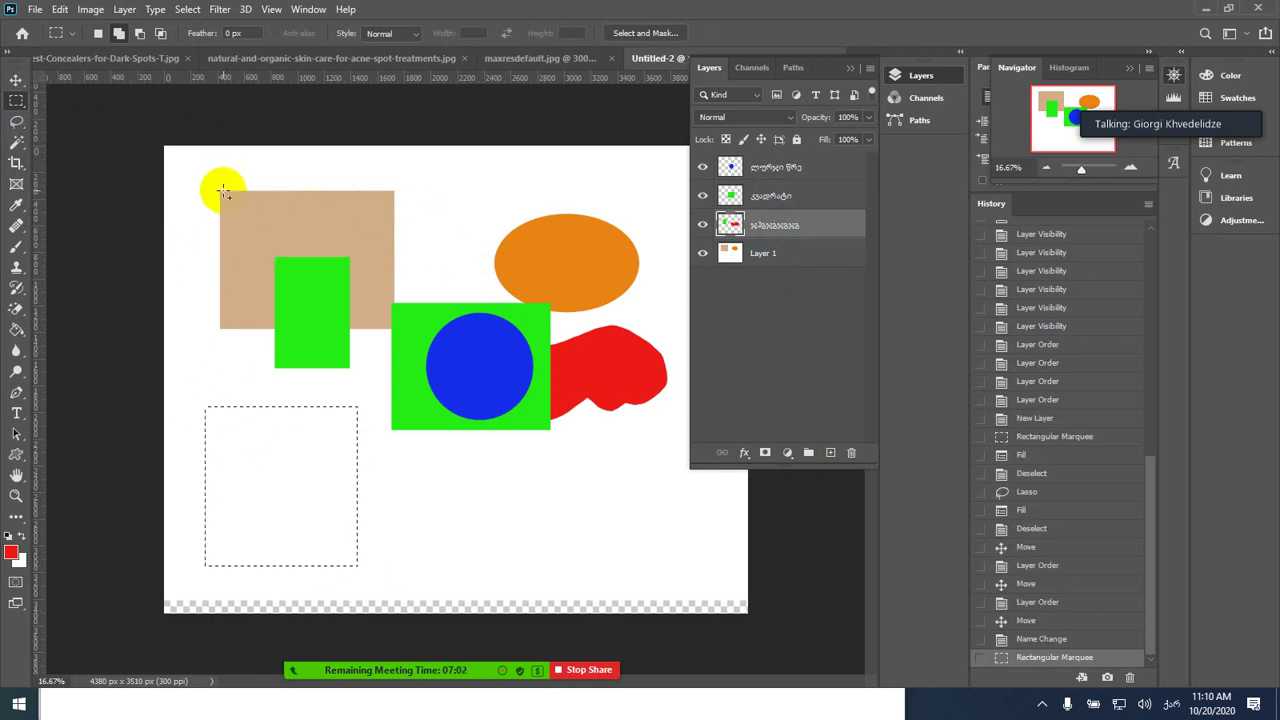
drag(224, 193, 394, 328)
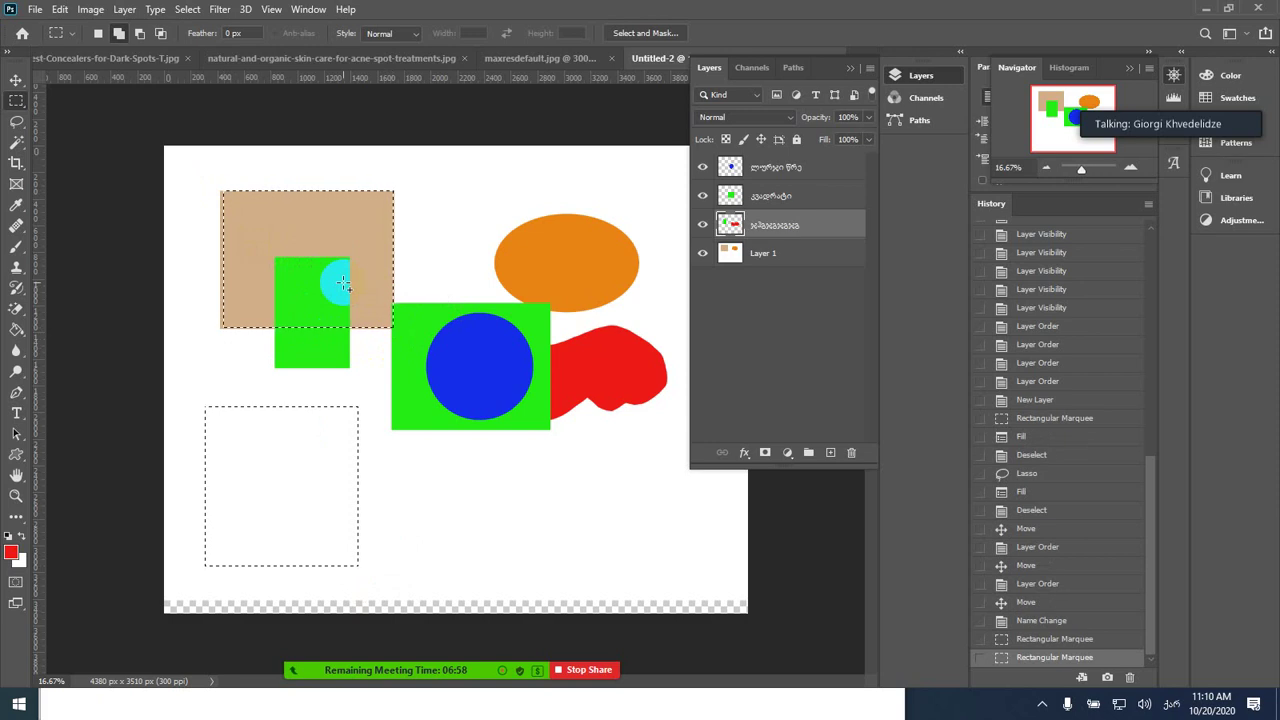
key(ctrl+d)
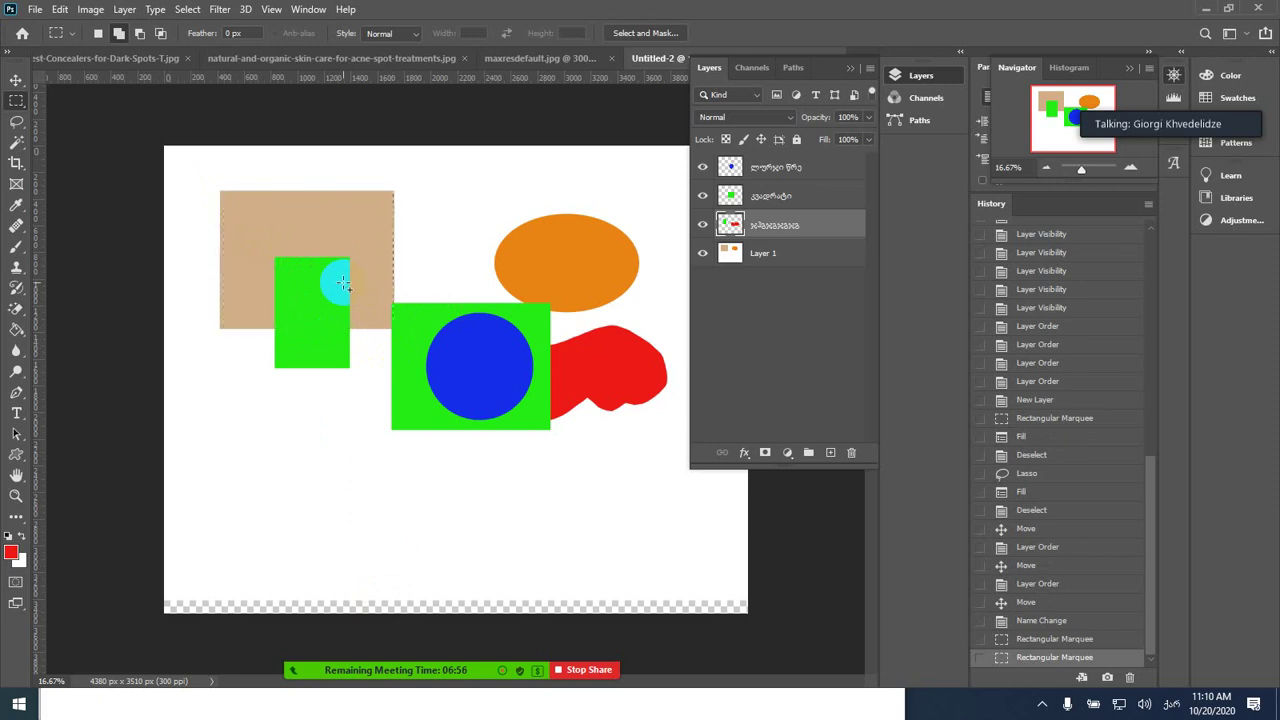
- Select the three layers above Layer 1 together and duplicate them within the Untitled-2 document
ctrl+click(780, 196)
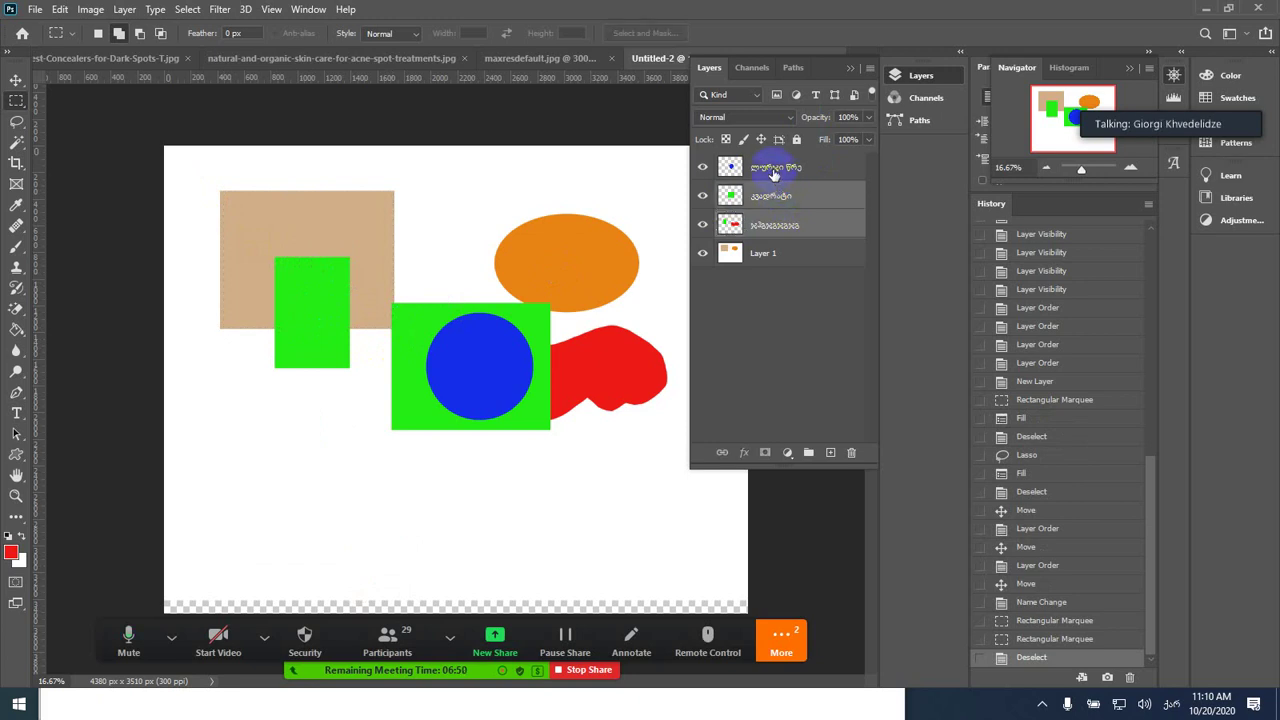
ctrl+click(773, 172)
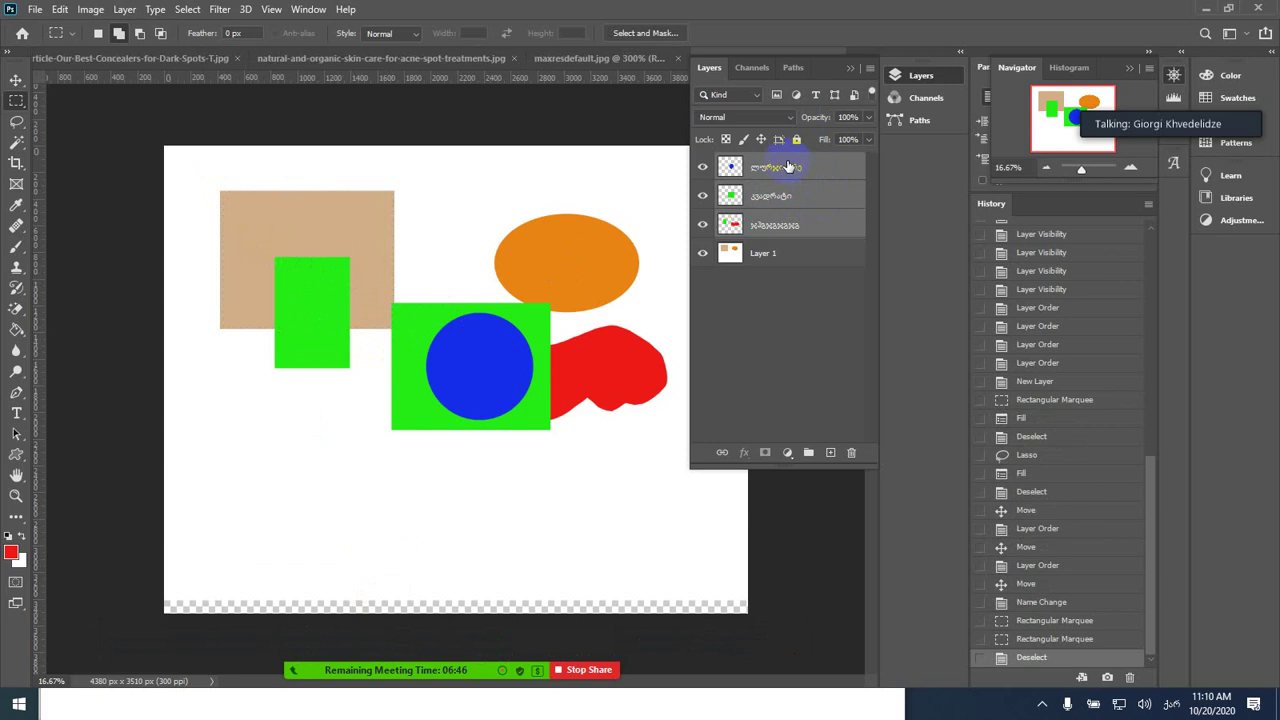
click(786, 165)
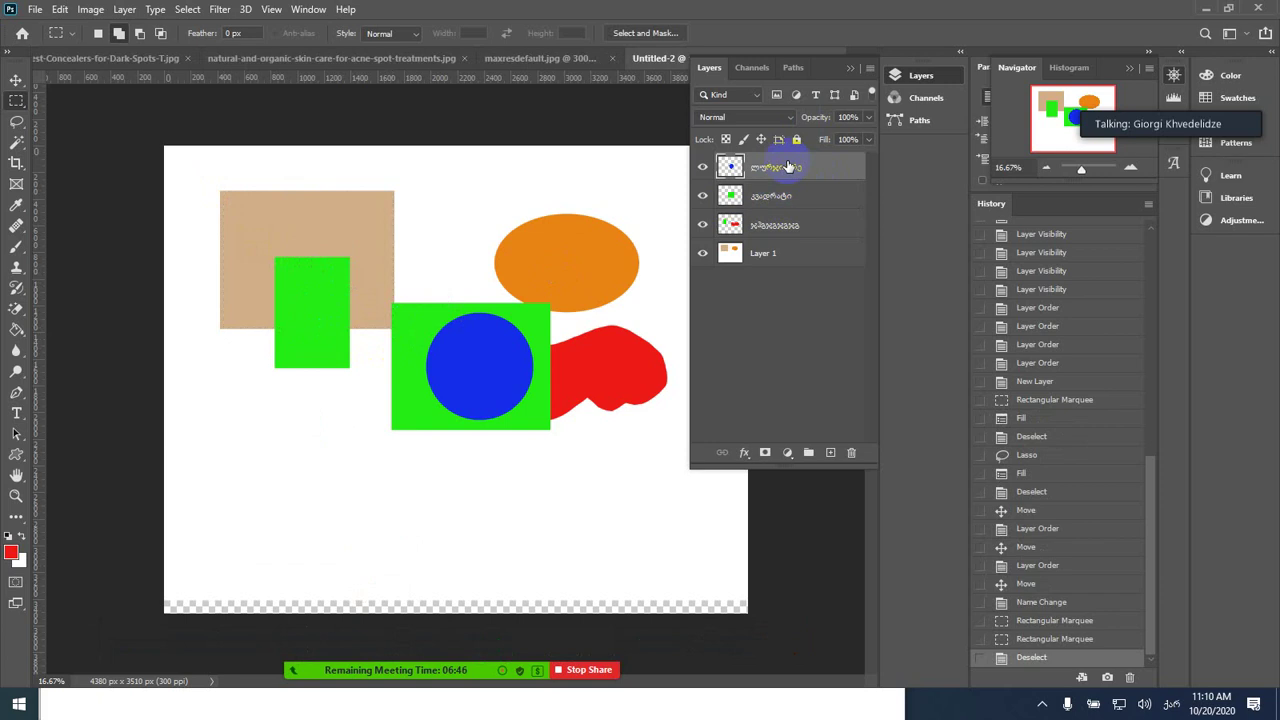
shift+click(780, 228)
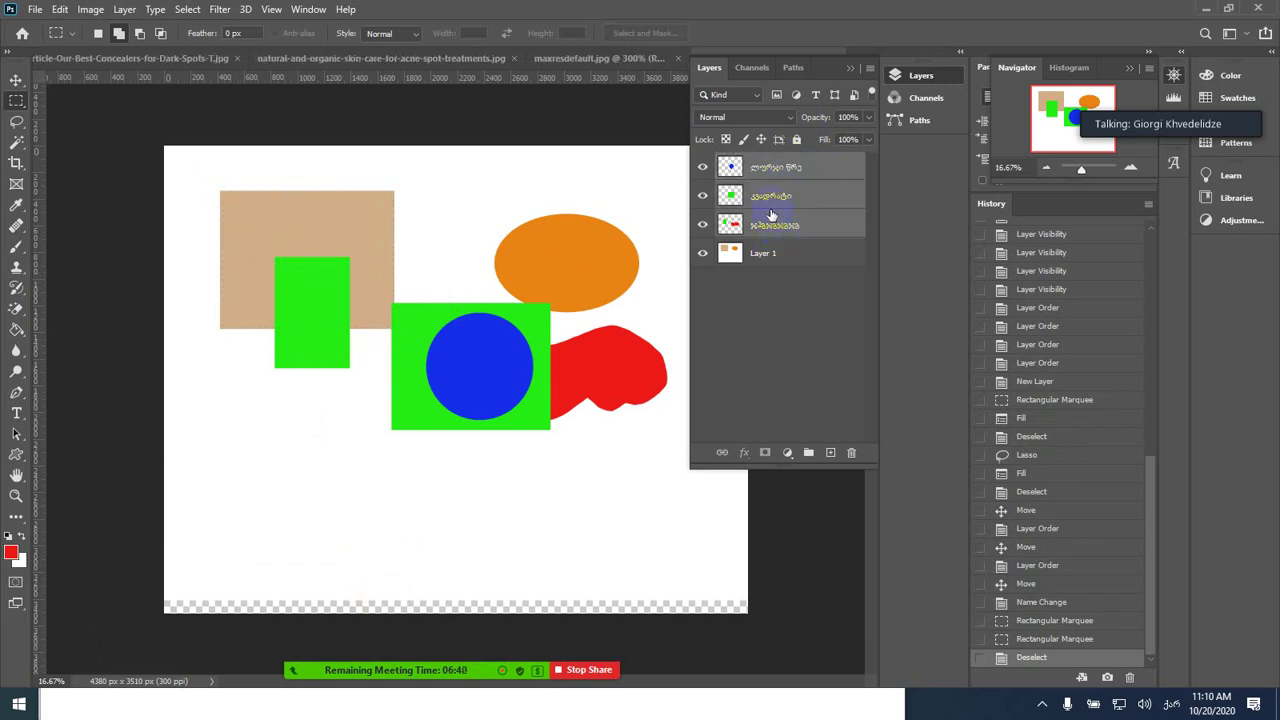
right_click(801, 192)
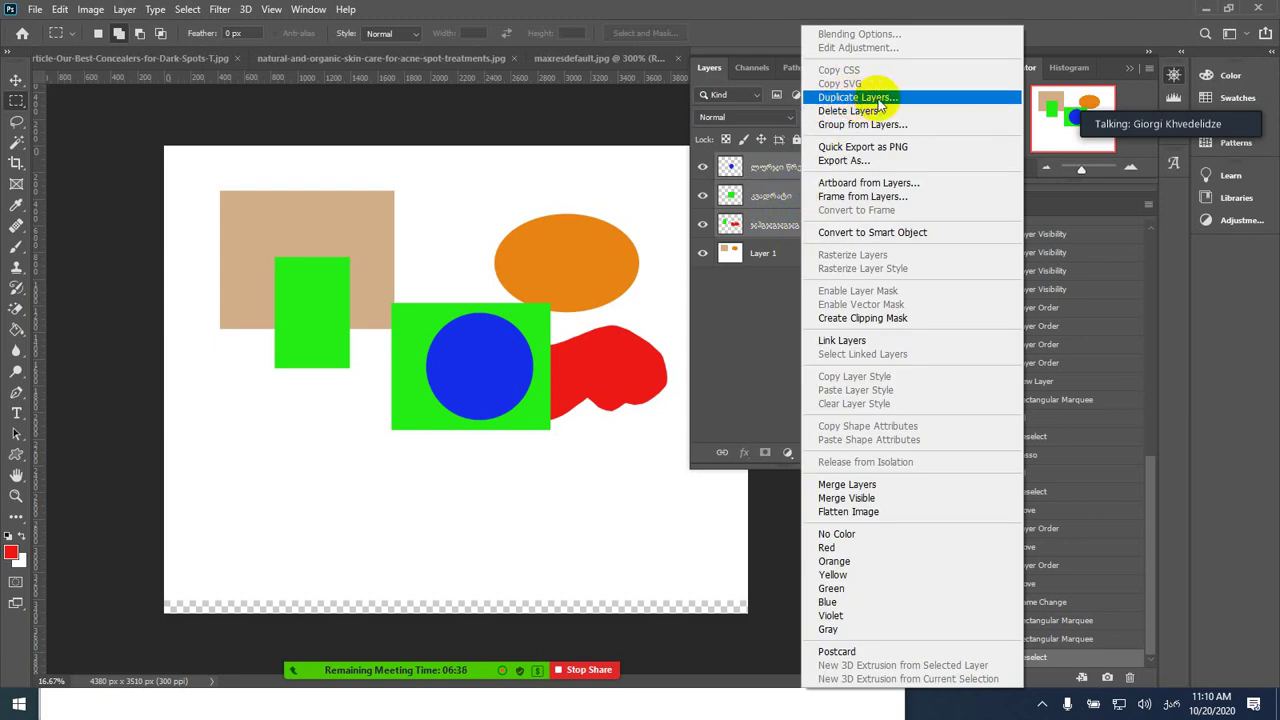
right_click(766, 170)
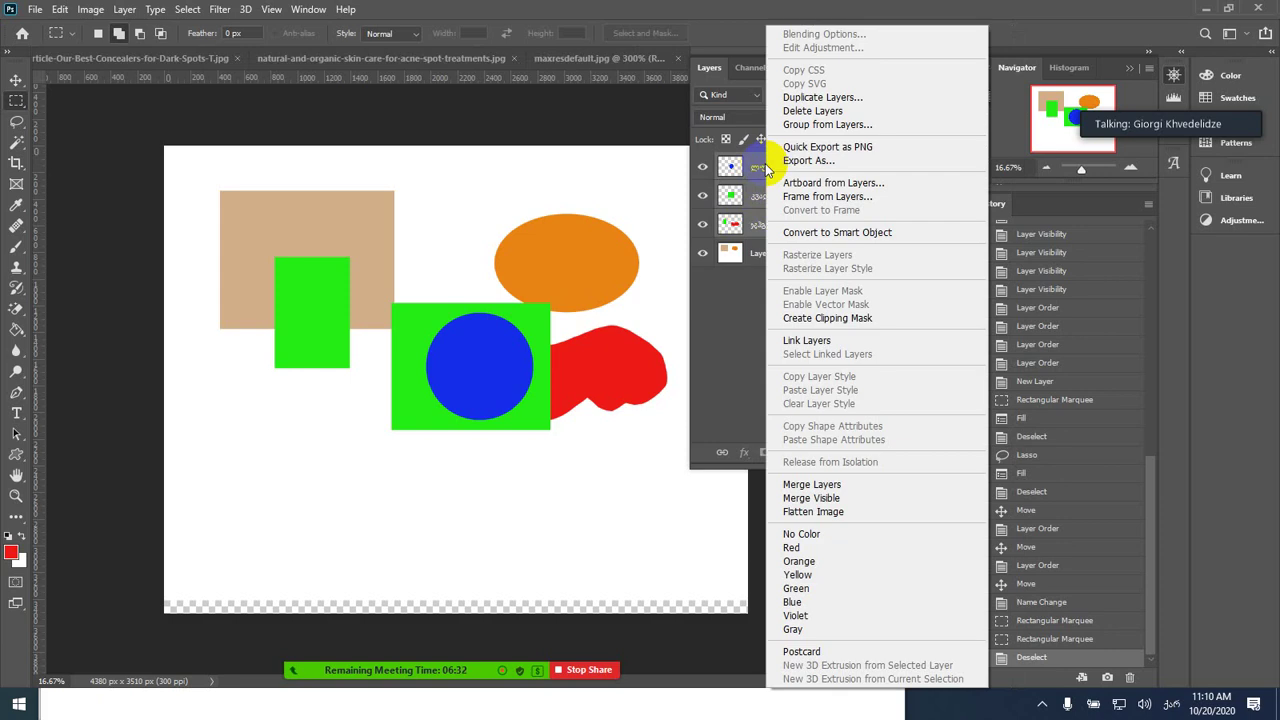
click(840, 99)
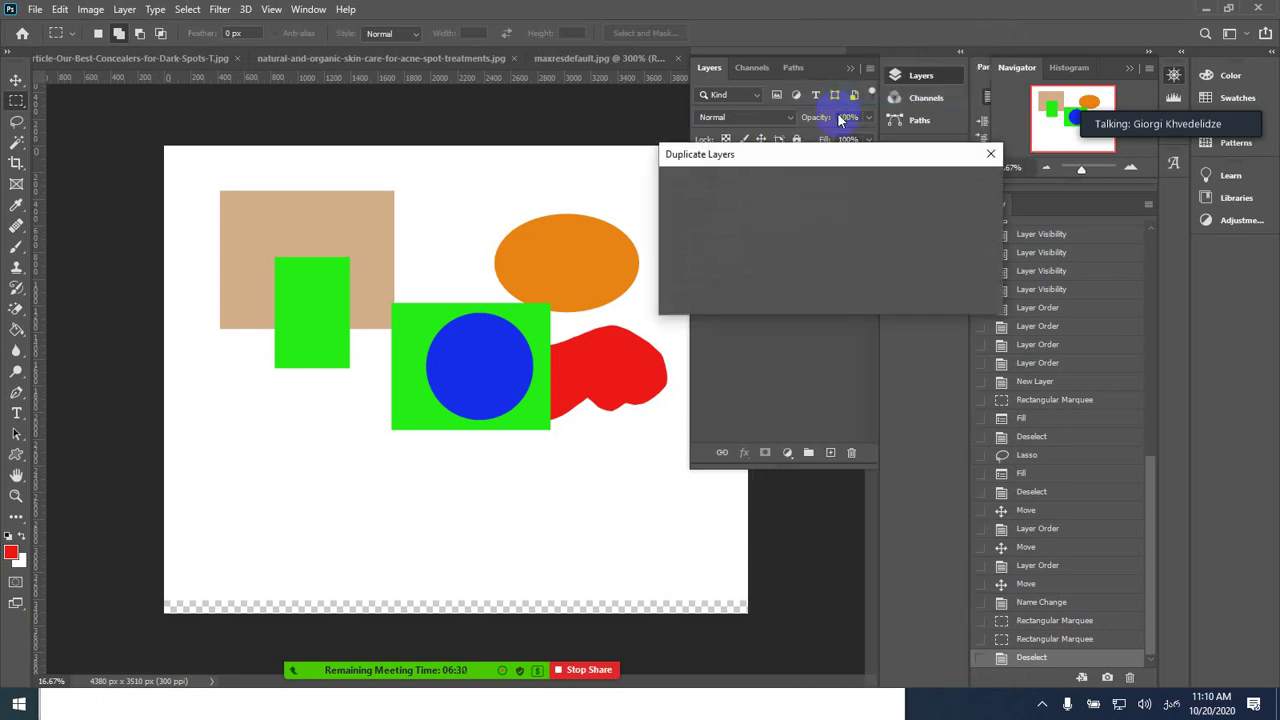
click(967, 187)
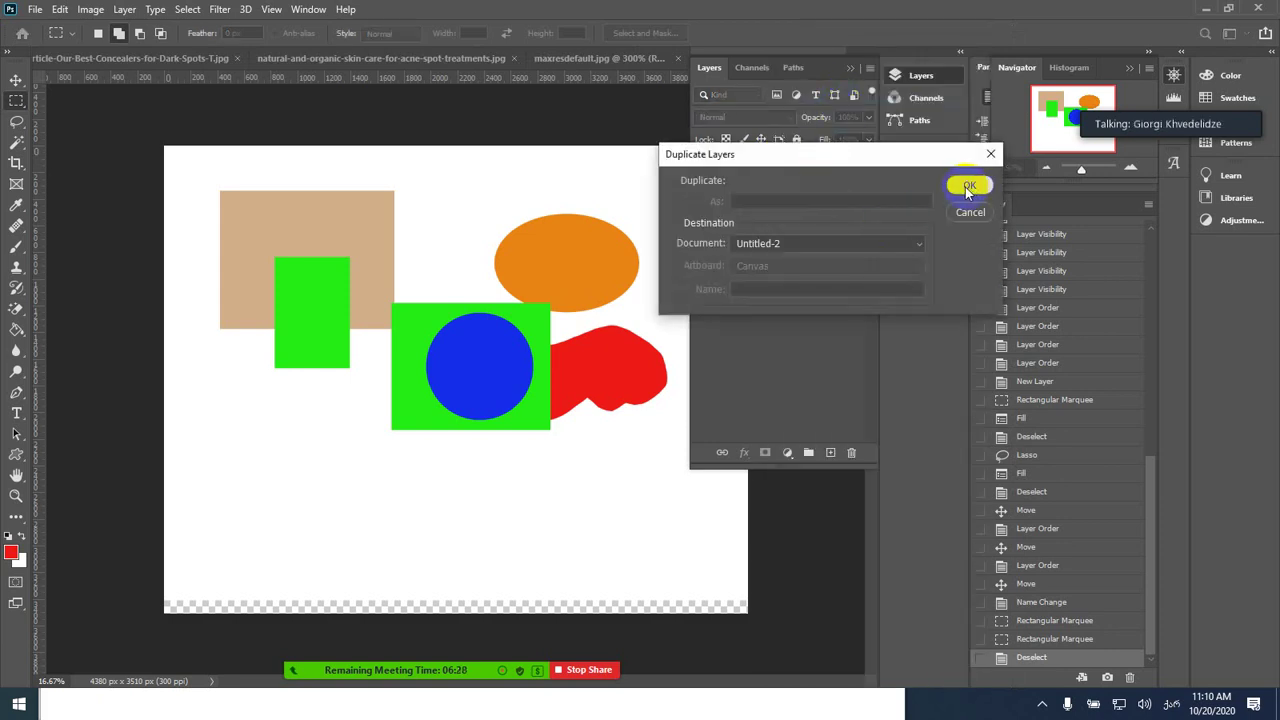
- Move the three duplicated layers down into the white area, and shift the original large green rectangle up and left
click(584, 302)
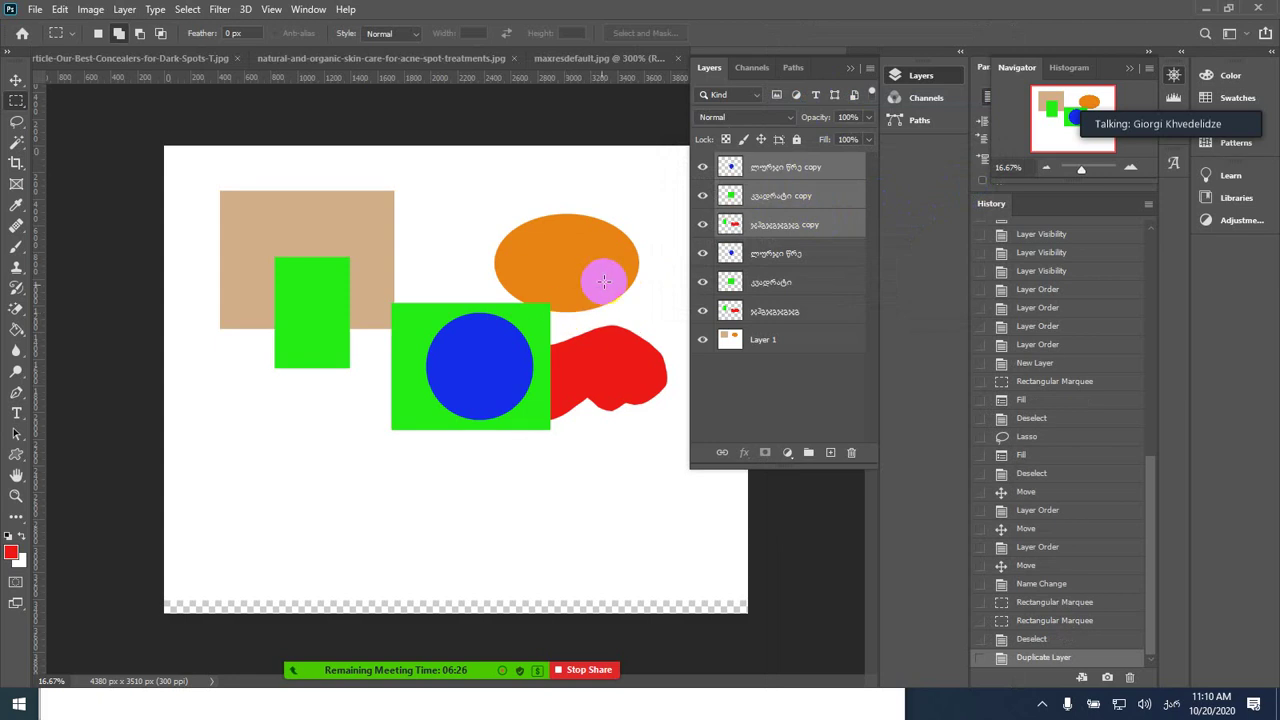
click(15, 82)
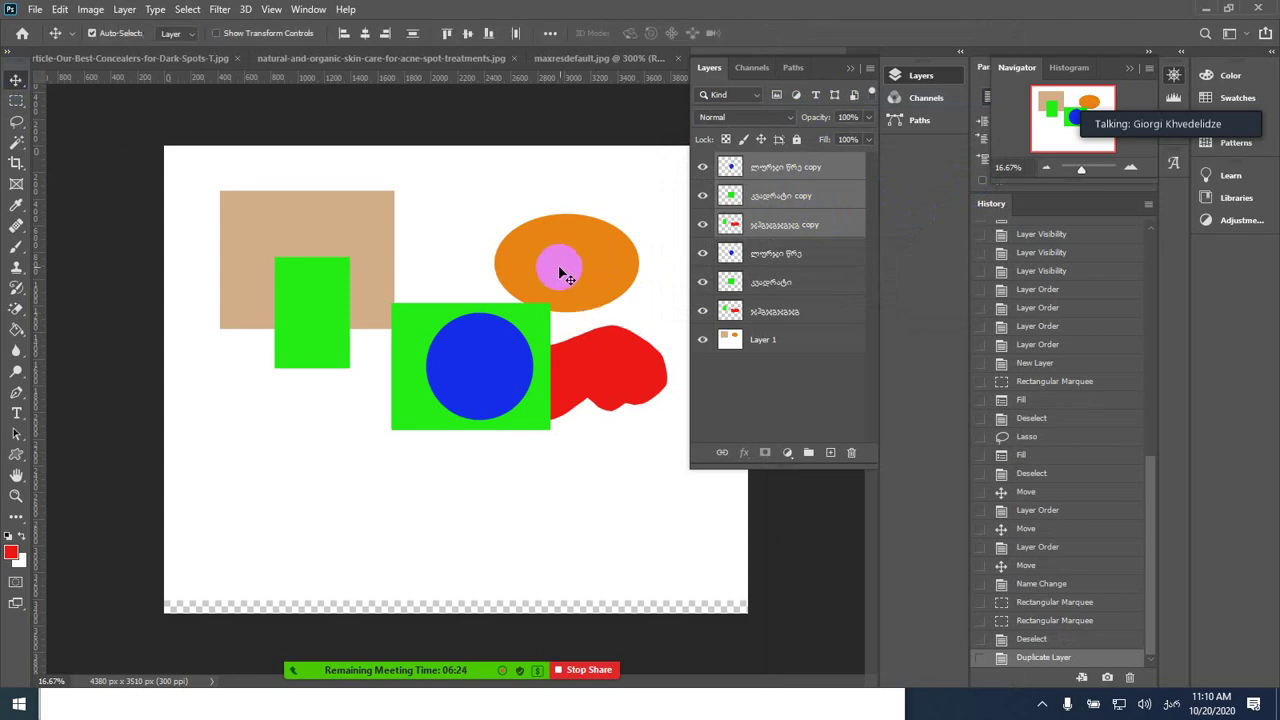
drag(400, 354, 377, 503)
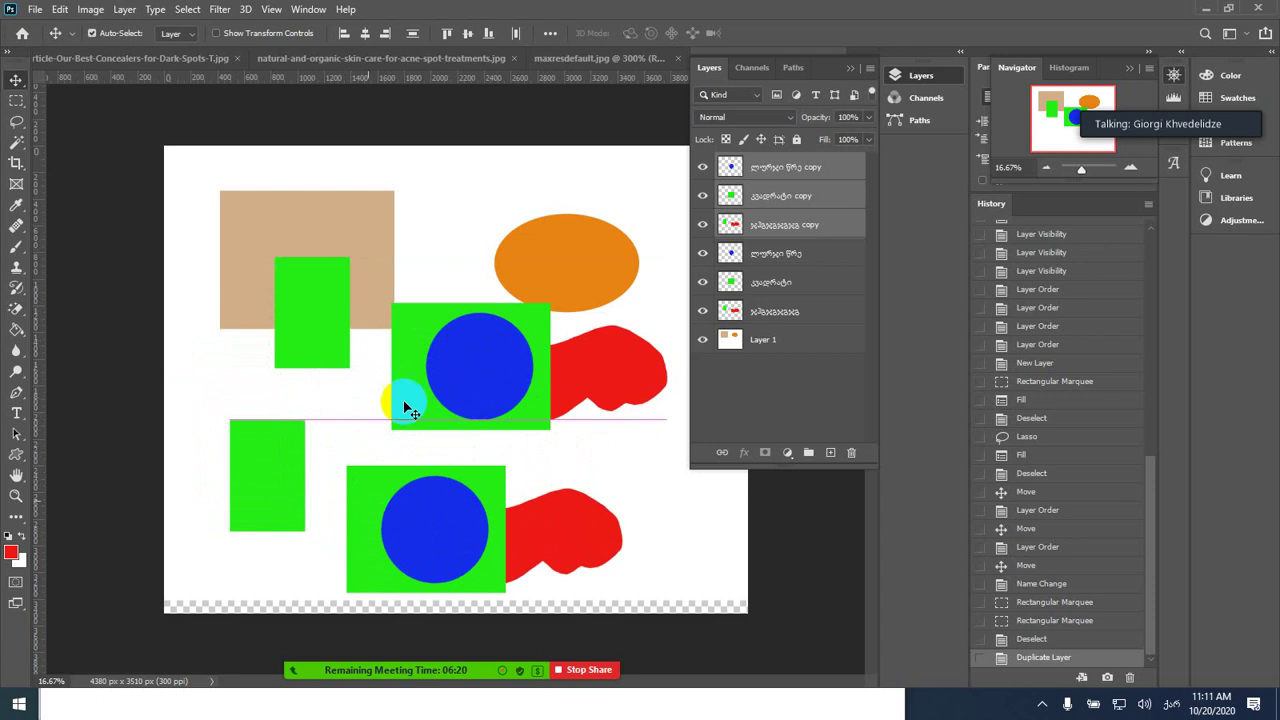
click(408, 322)
drag(408, 322, 374, 240)
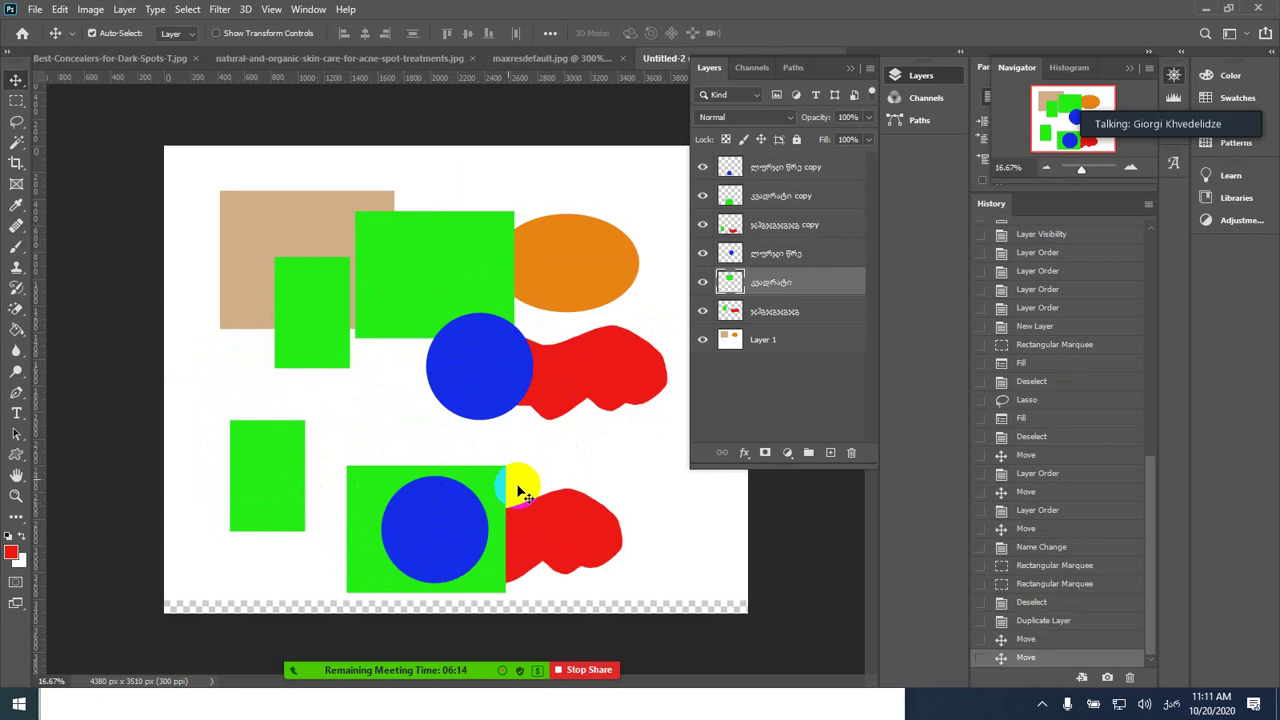
- Select all six layers above Layer 1, originals and copies, and duplicate them within the Untitled-2 document
click(795, 203)
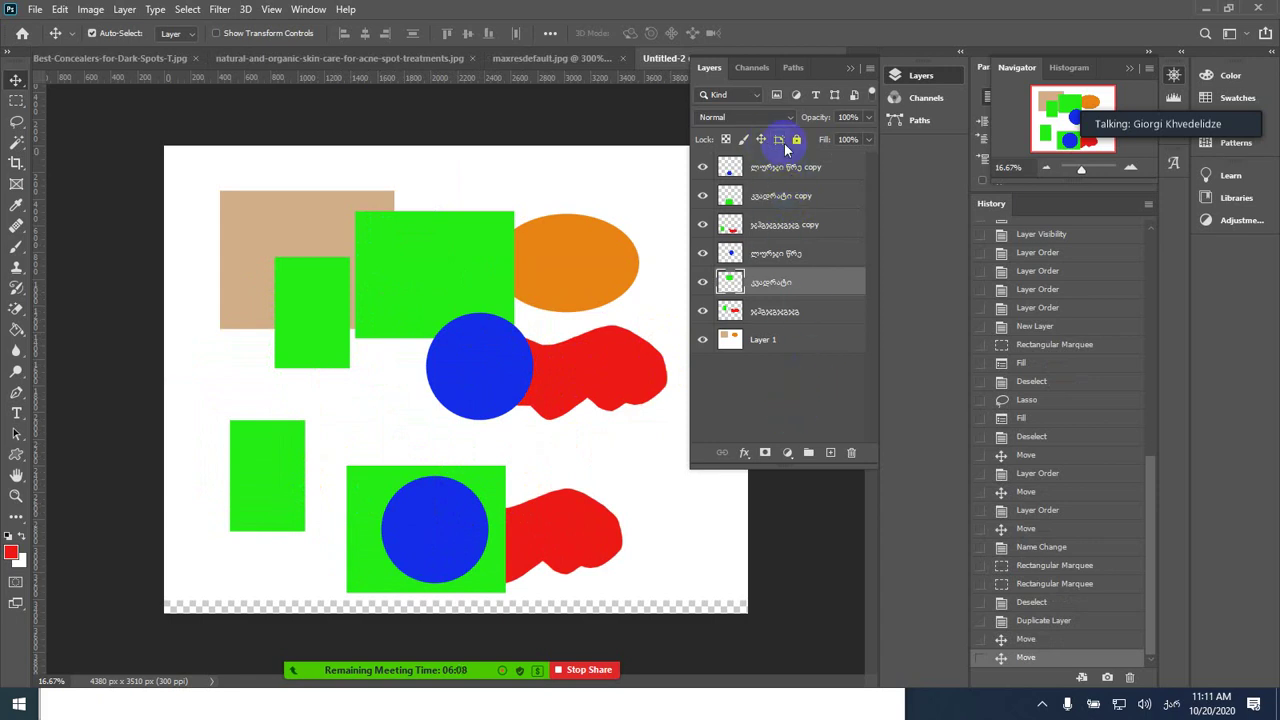
click(745, 322)
key(alt+period)
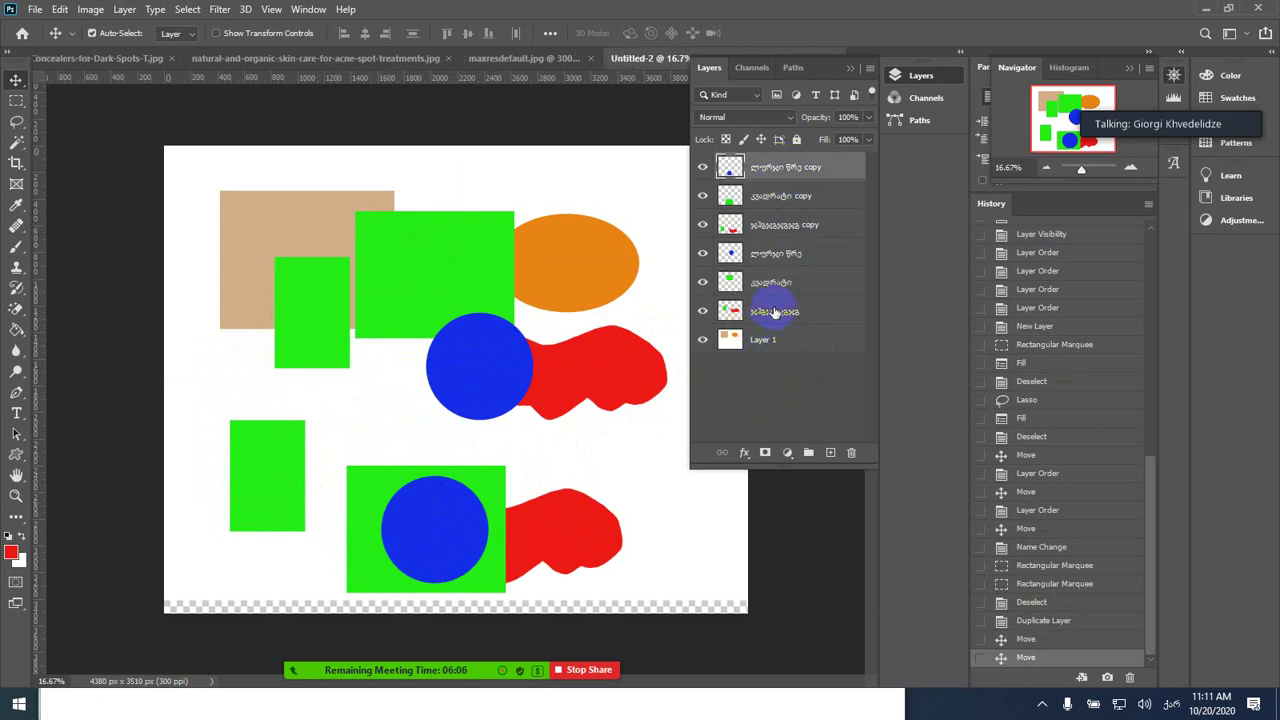
shift+click(774, 312)
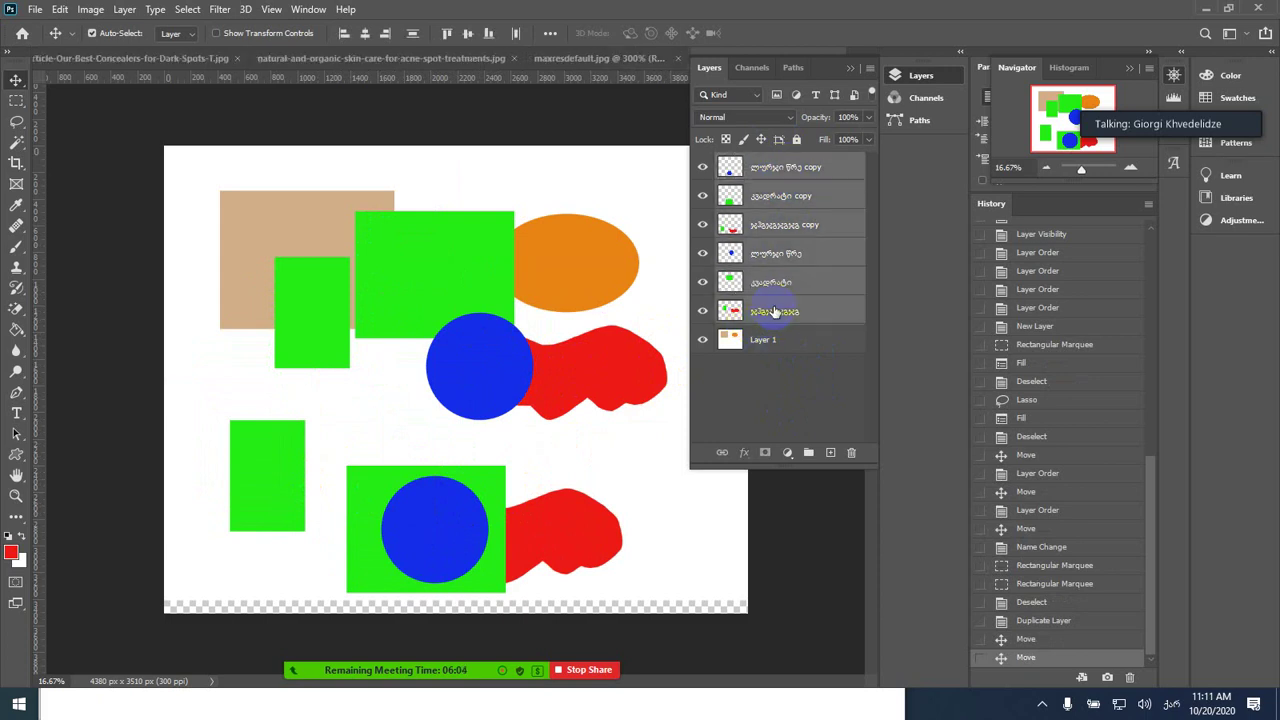
click(125, 10)
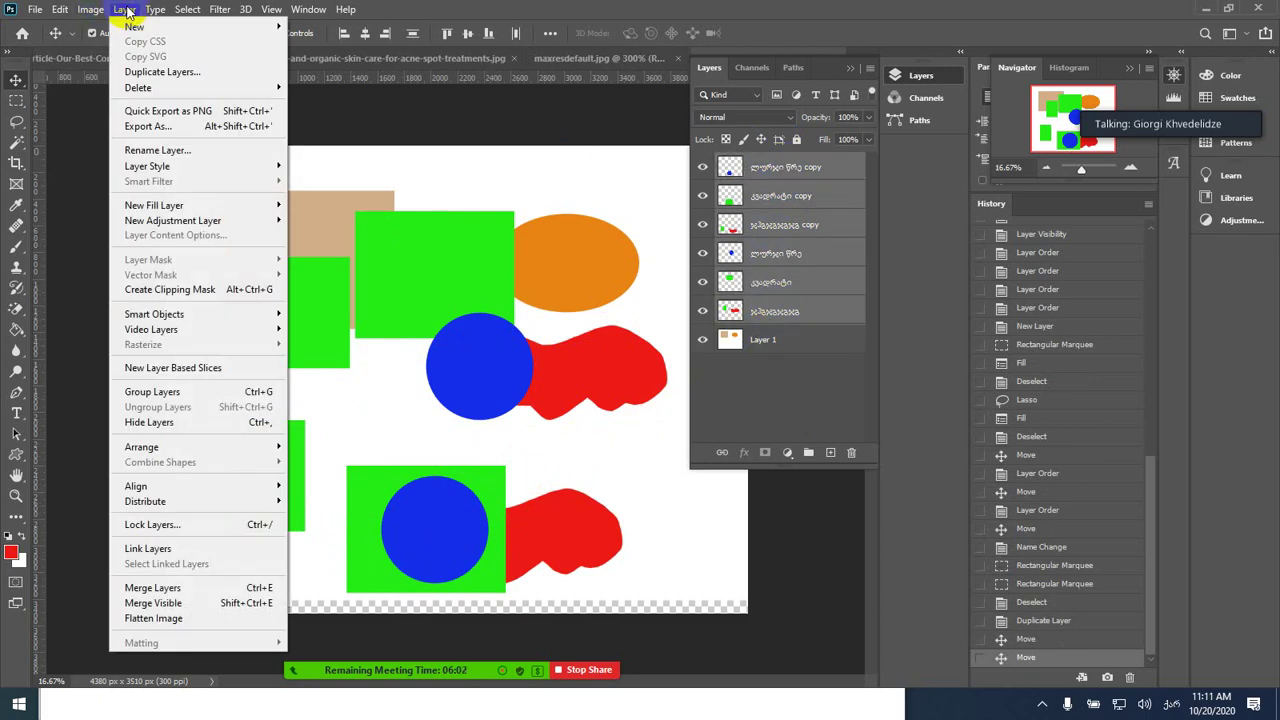
click(140, 73)
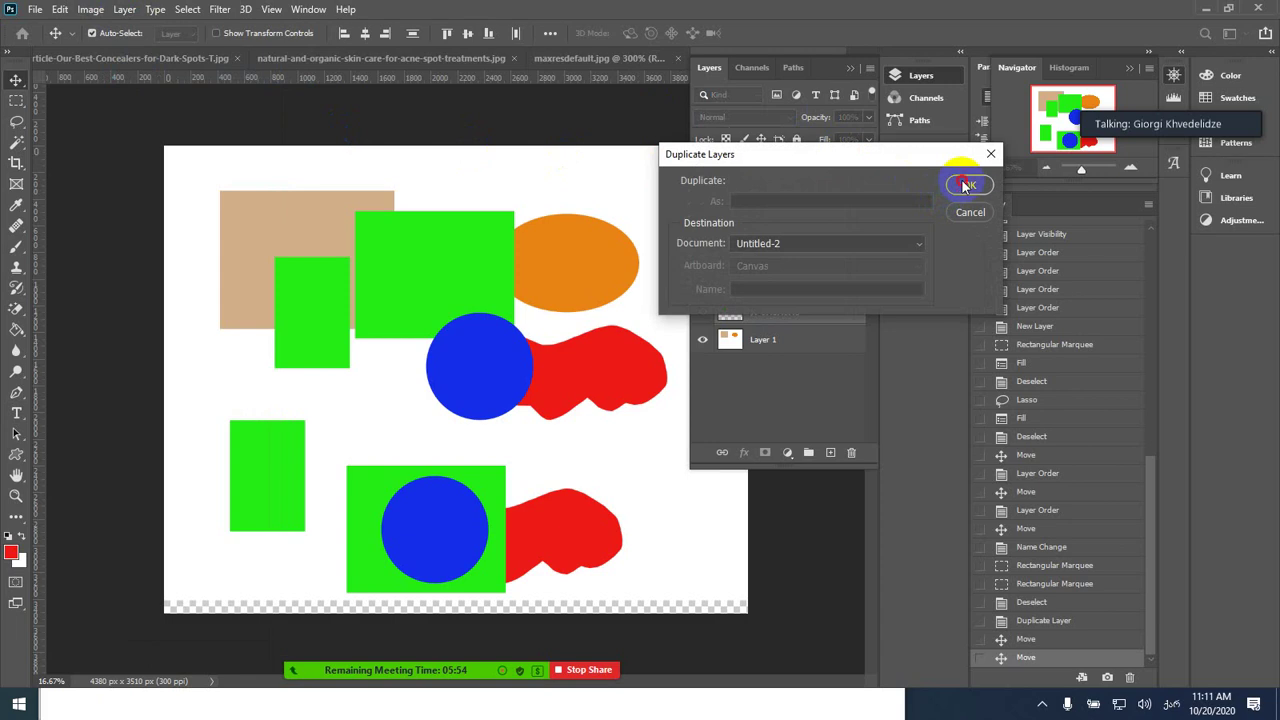
click(962, 182)
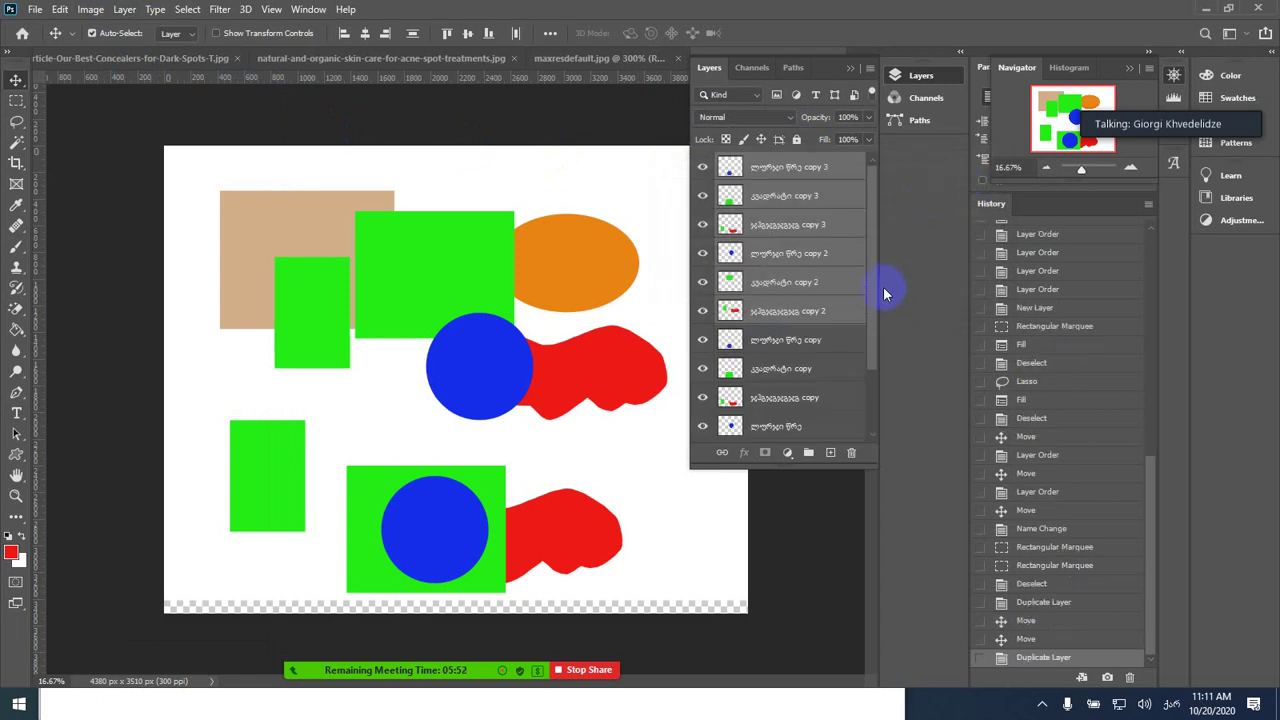
- Move the six newly duplicated layers together up and to the right on the canvas, over the original shapes
drag(874, 260, 866, 380)
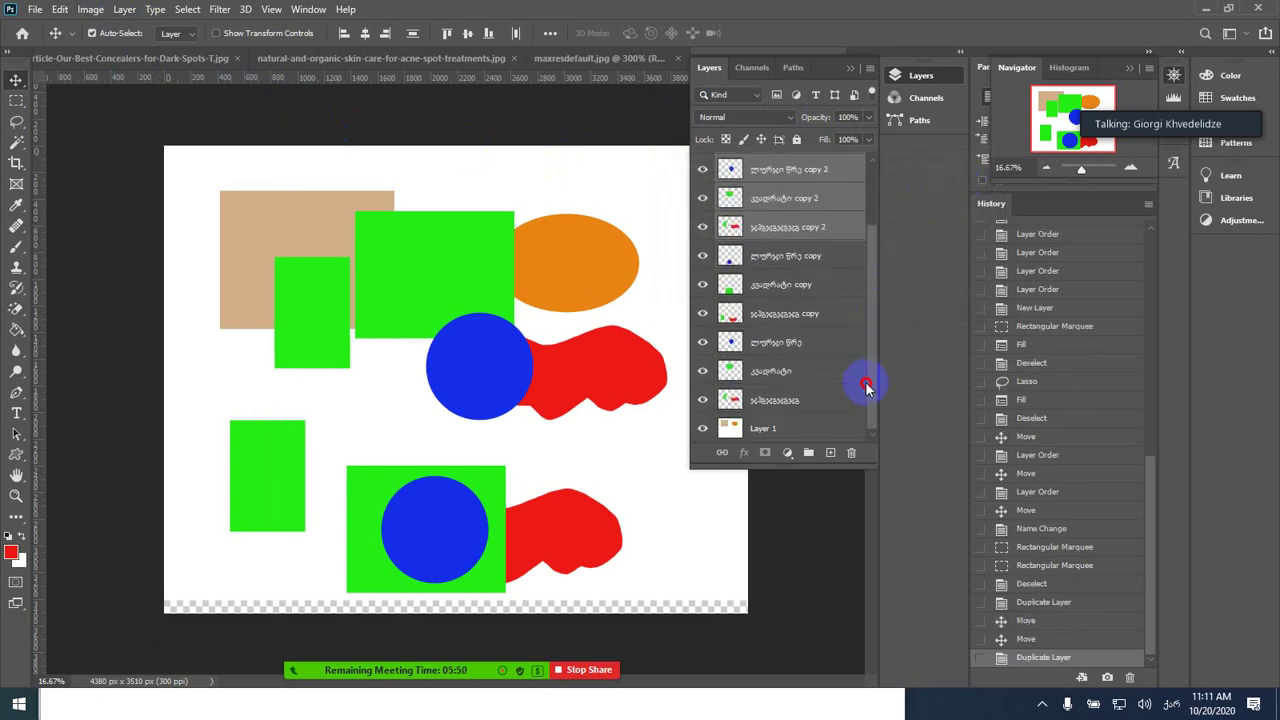
mouse_move(870, 252)
mouse_down()
mouse_move(871, 177)
mouse_move(870, 352)
mouse_move(880, 240)
mouse_up()
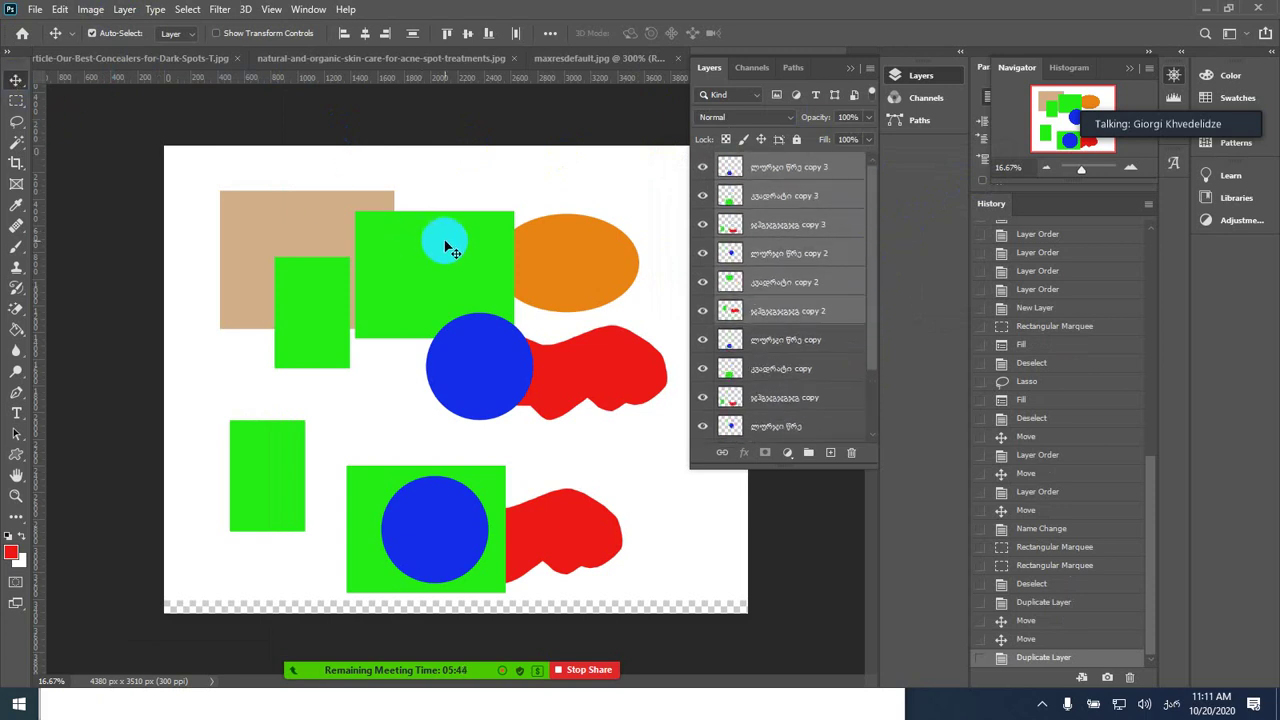
drag(446, 244, 572, 171)
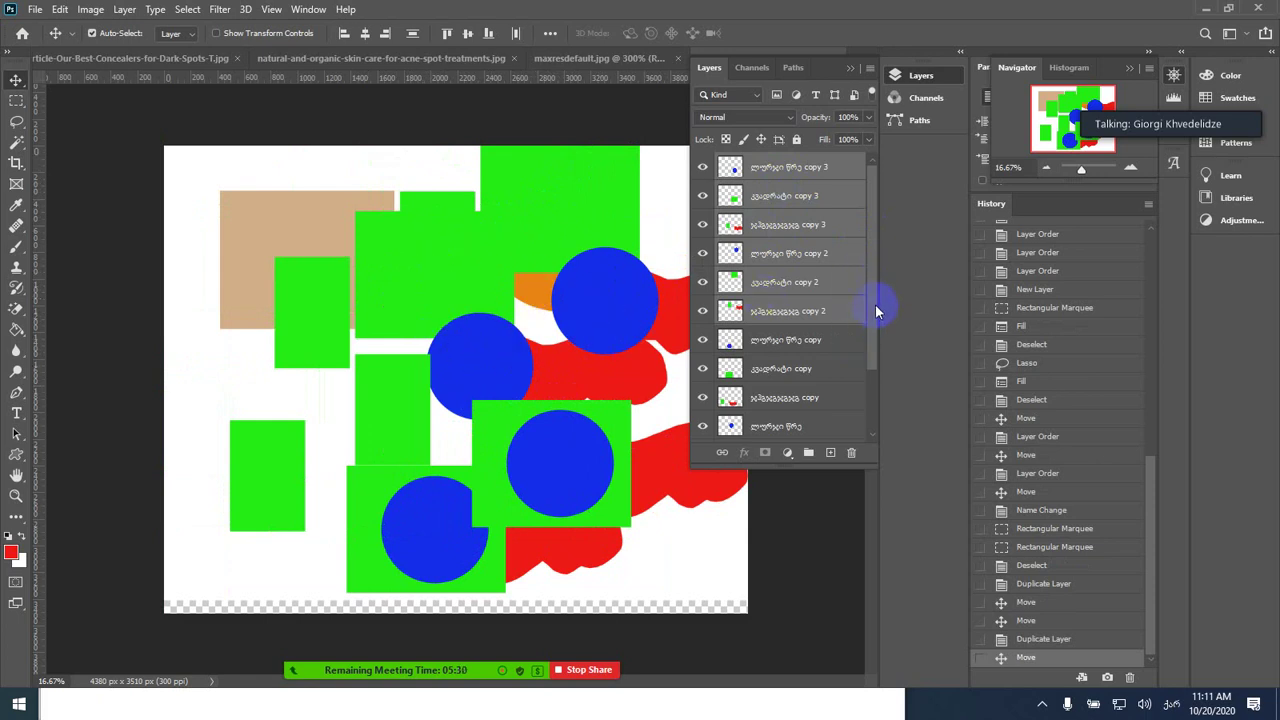
key(alt+bracketleft)
drag(871, 300, 866, 234)
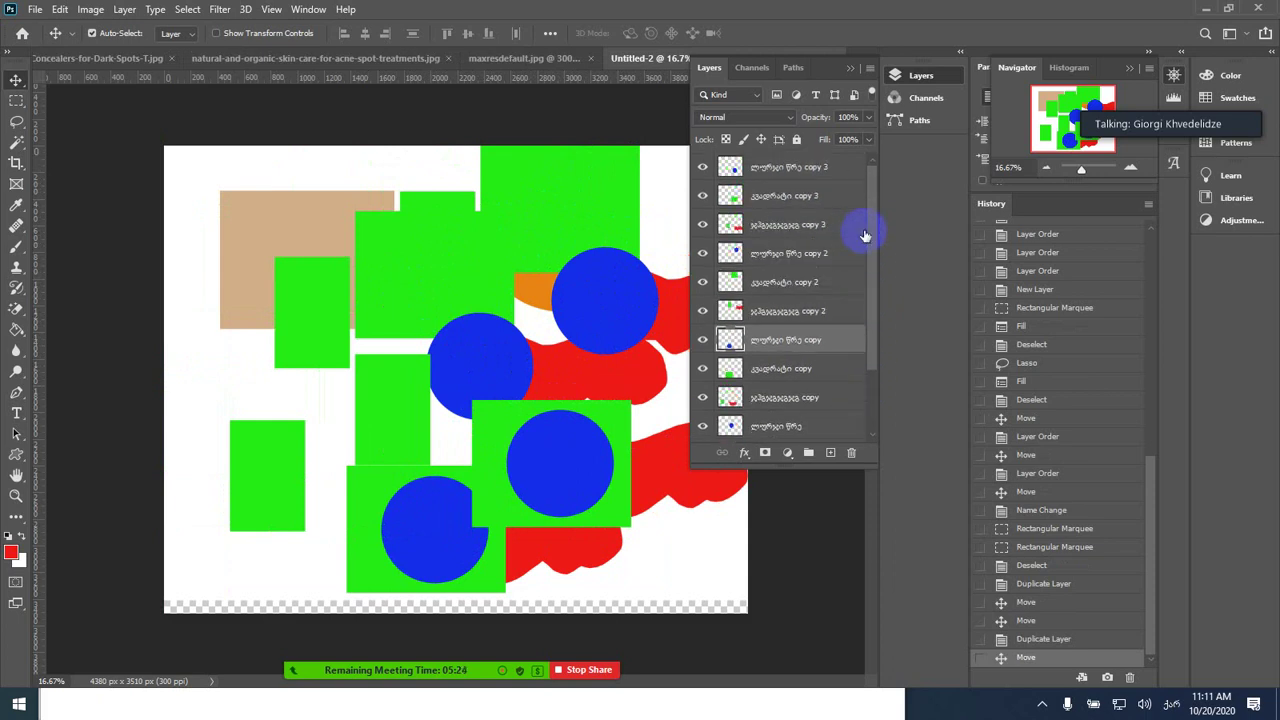
click(543, 323)
click(876, 295)
drag(876, 295, 811, 297)
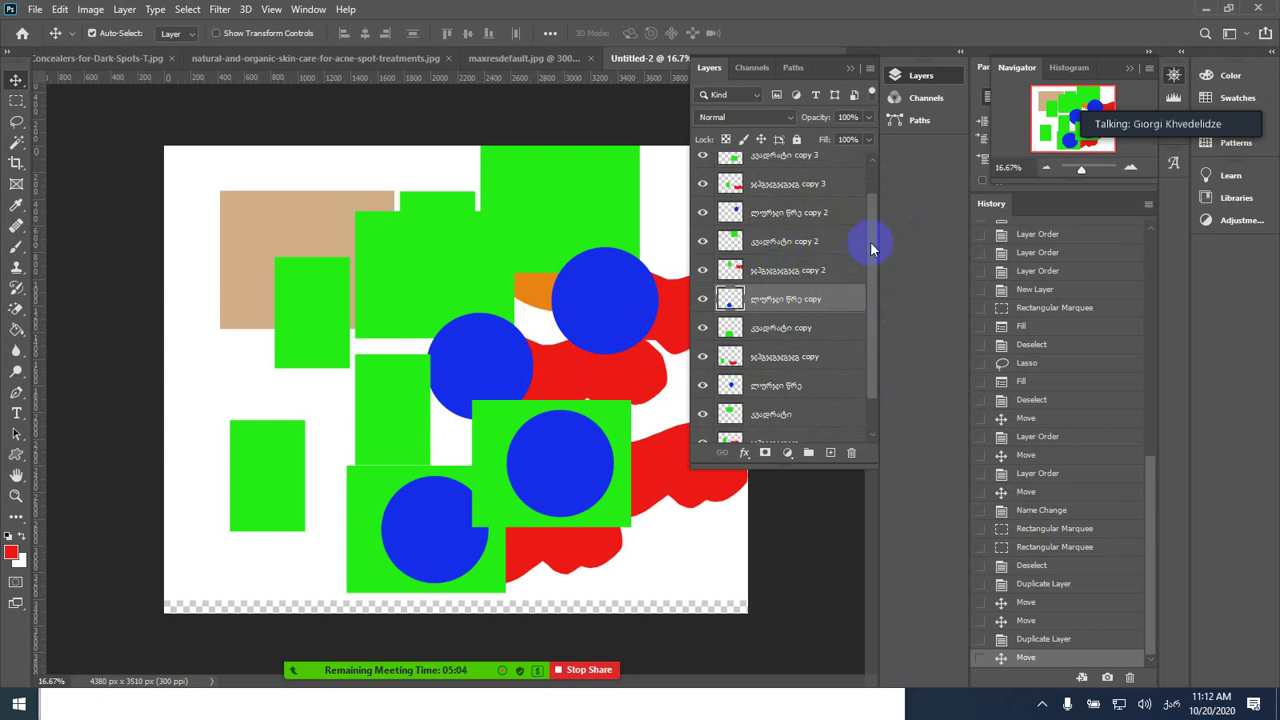
mouse_move(874, 249)
mouse_down()
mouse_move(857, 320)
mouse_move(851, 189)
mouse_up()
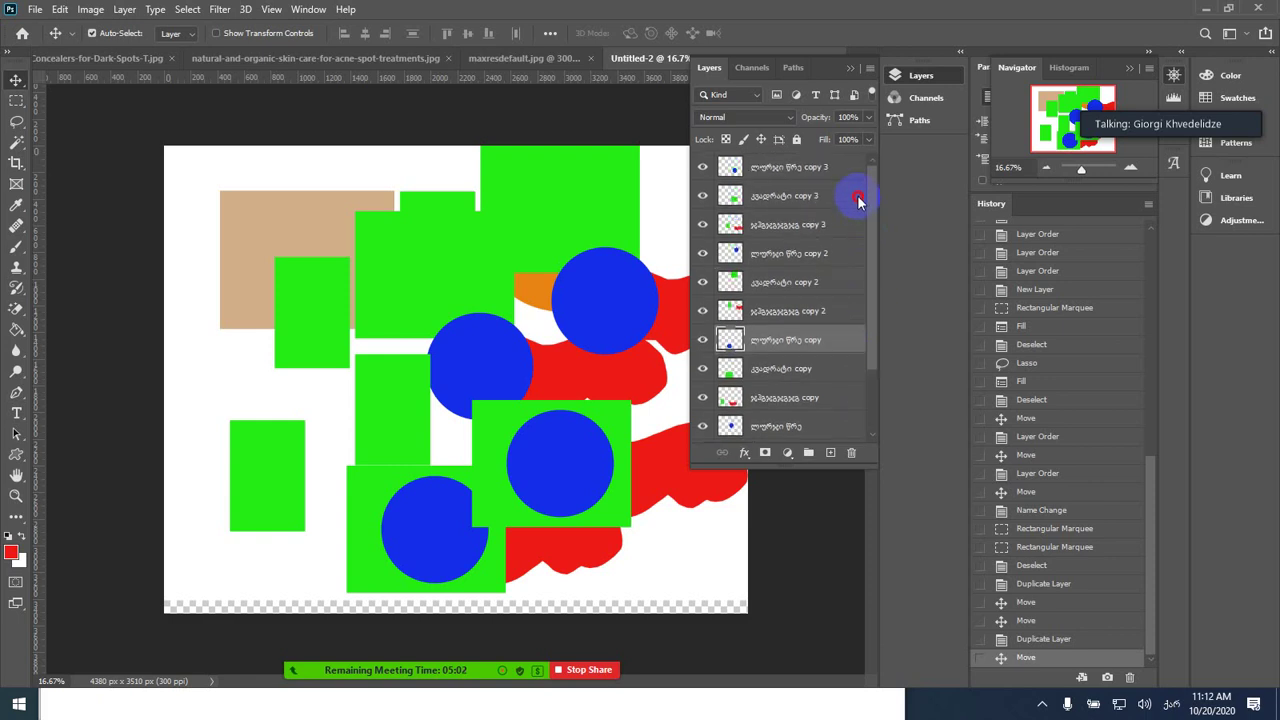
- Group all the shape layers above Layer 1, expand the group to view its contents, and undo the grouping
click(790, 170)
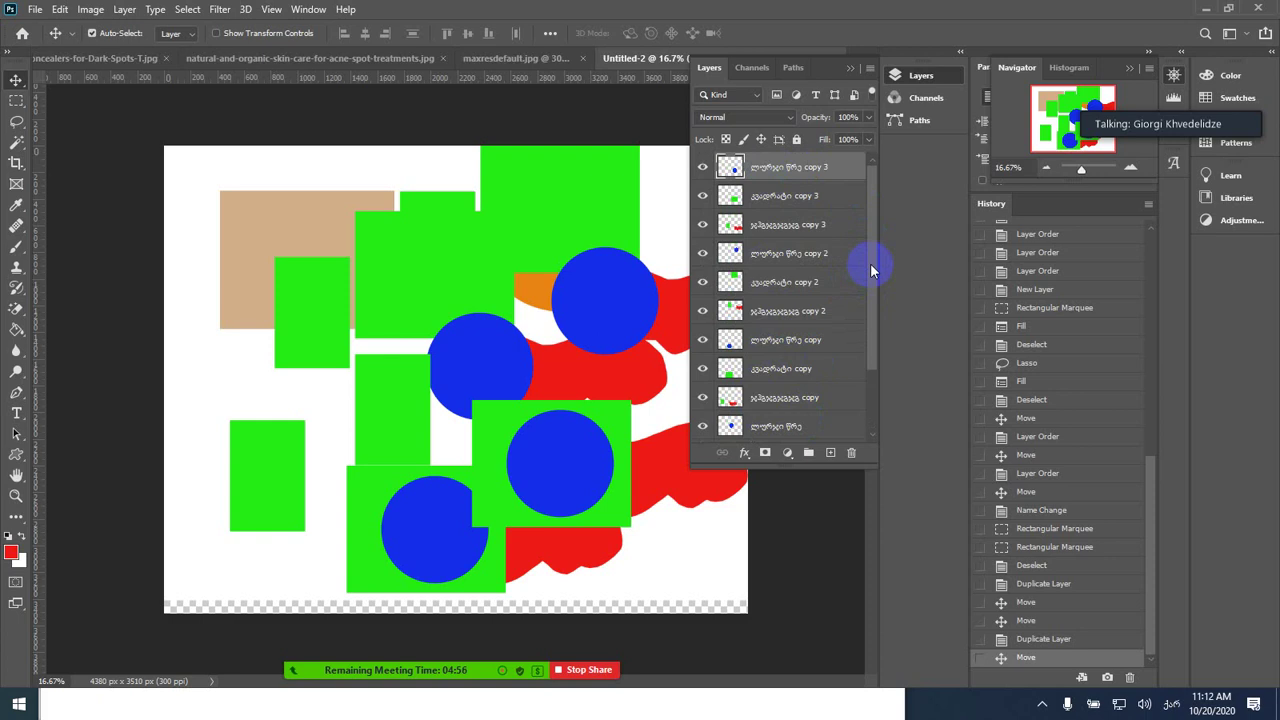
drag(870, 263, 866, 355)
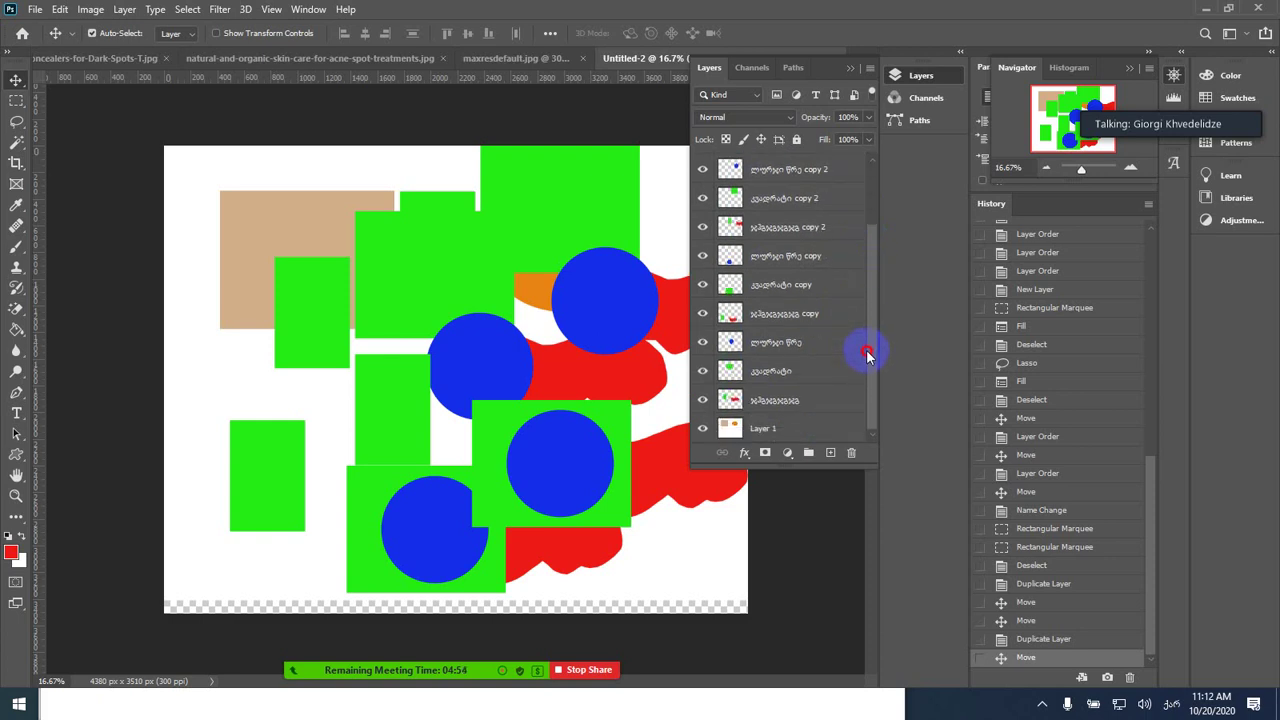
click(875, 200)
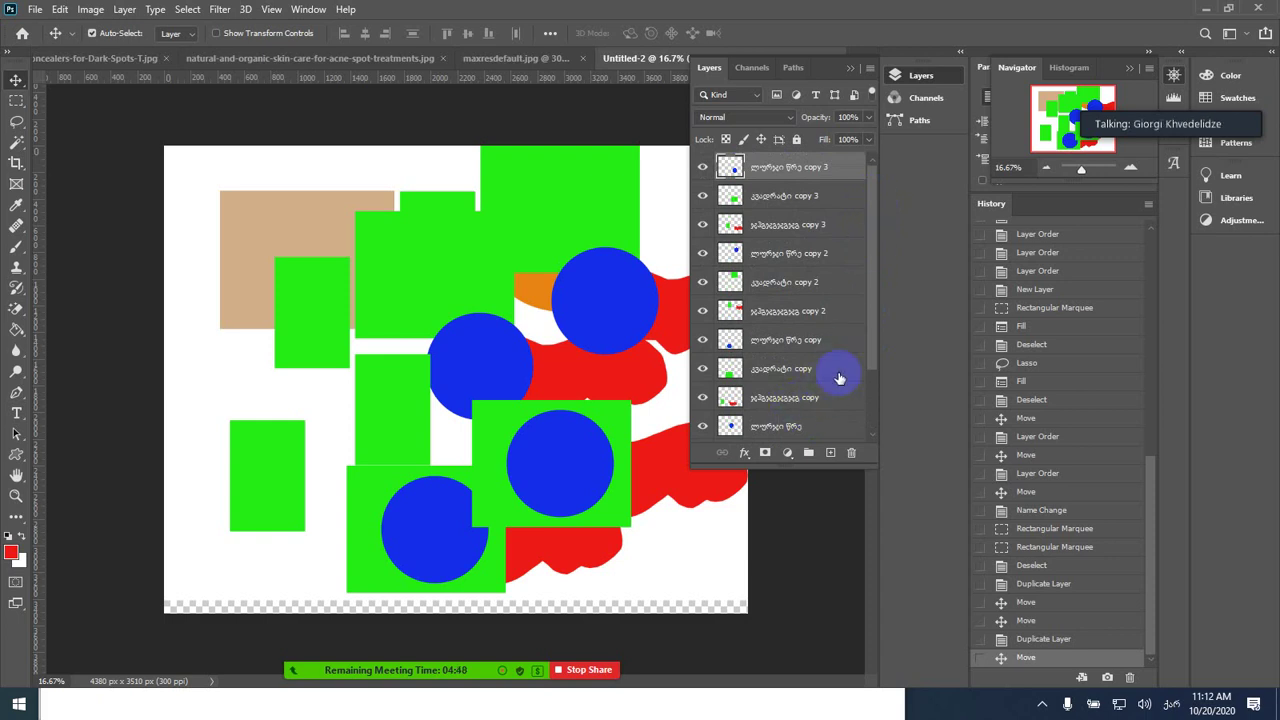
drag(869, 337, 869, 386)
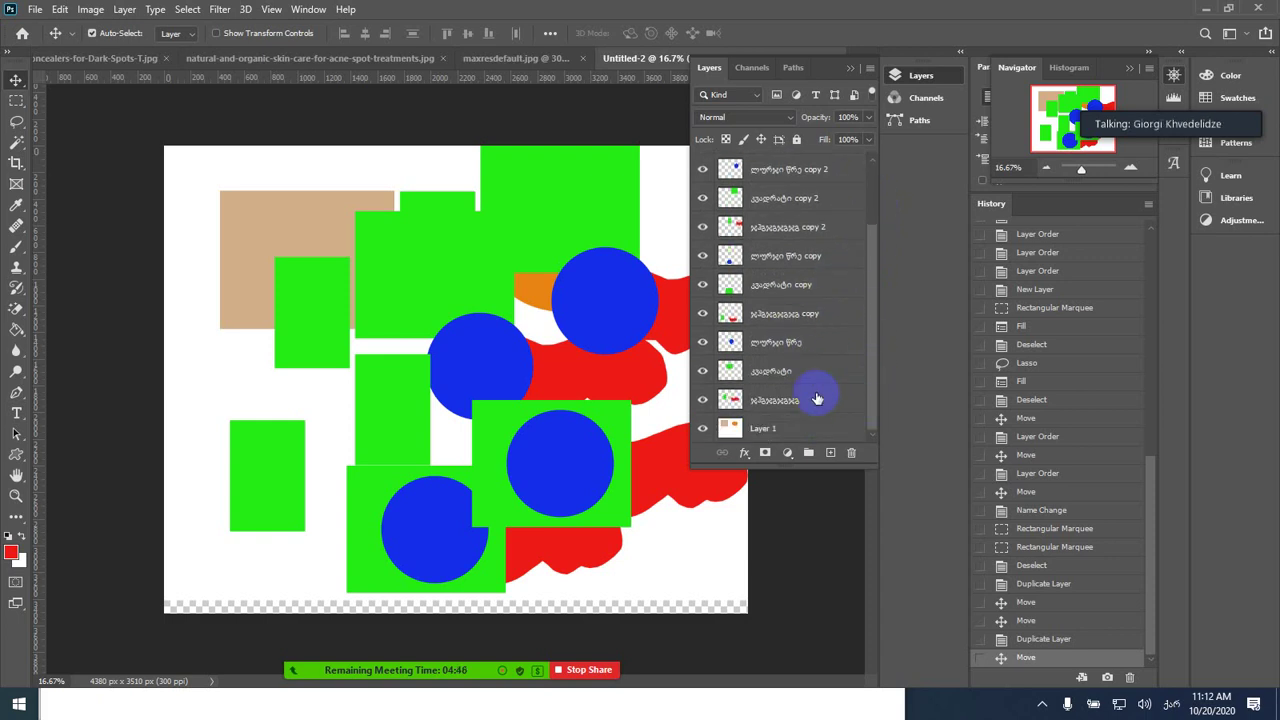
shift+click(787, 401)
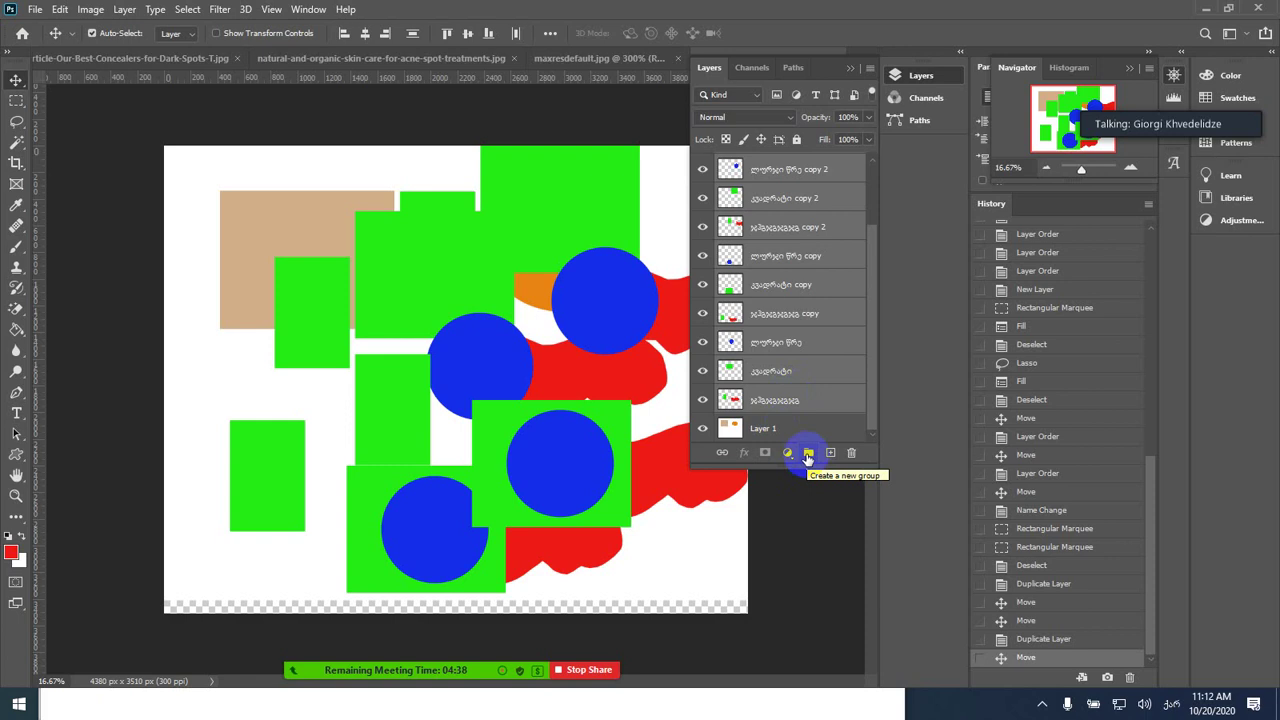
click(807, 454)
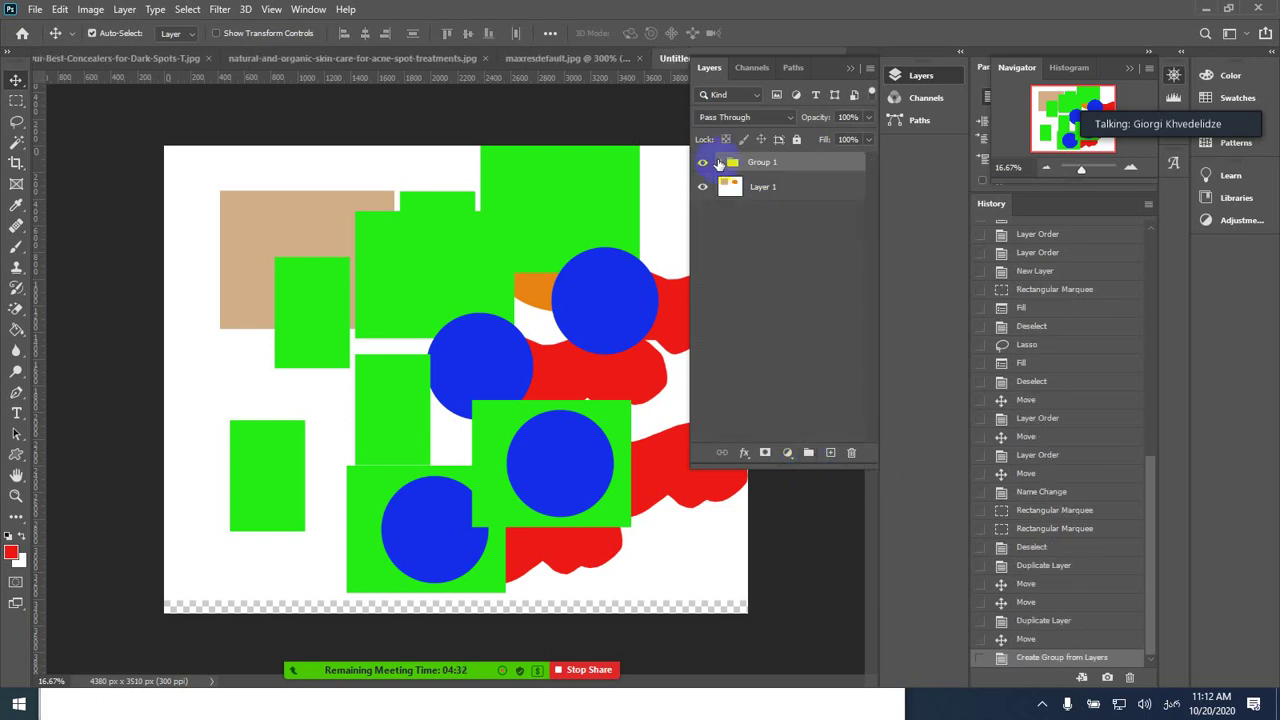
click(719, 163)
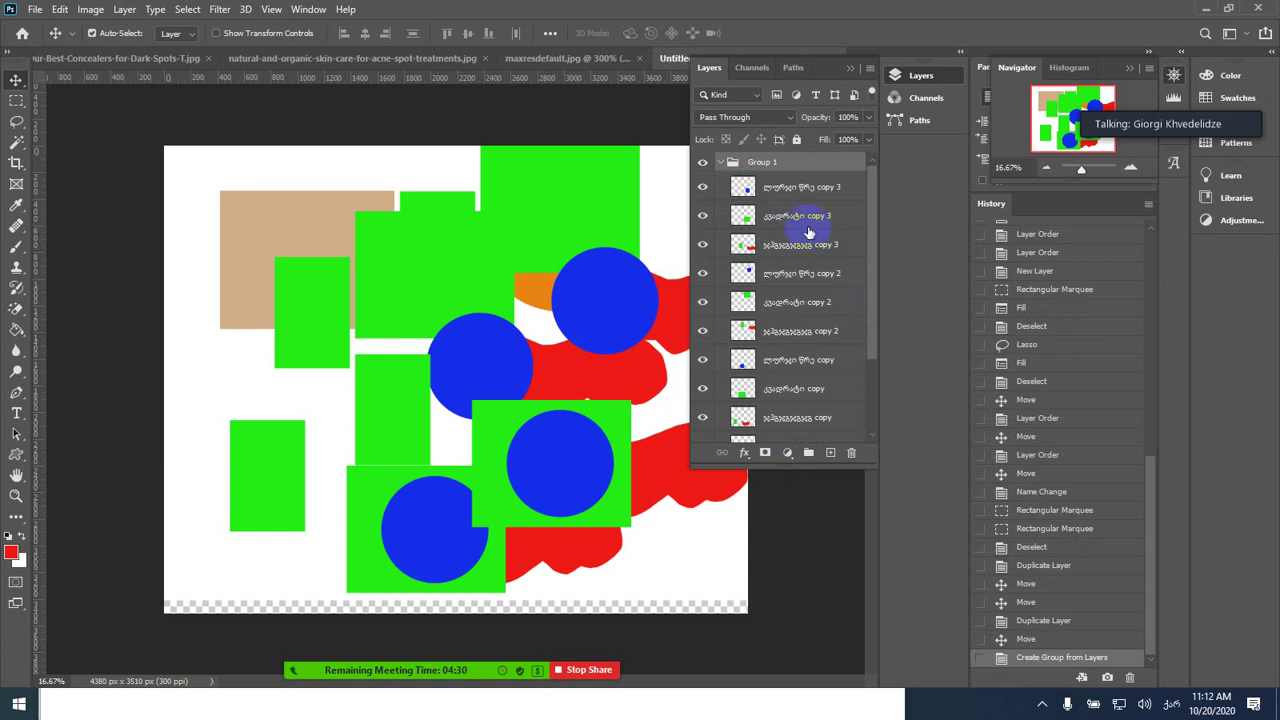
key(ctrl+z)
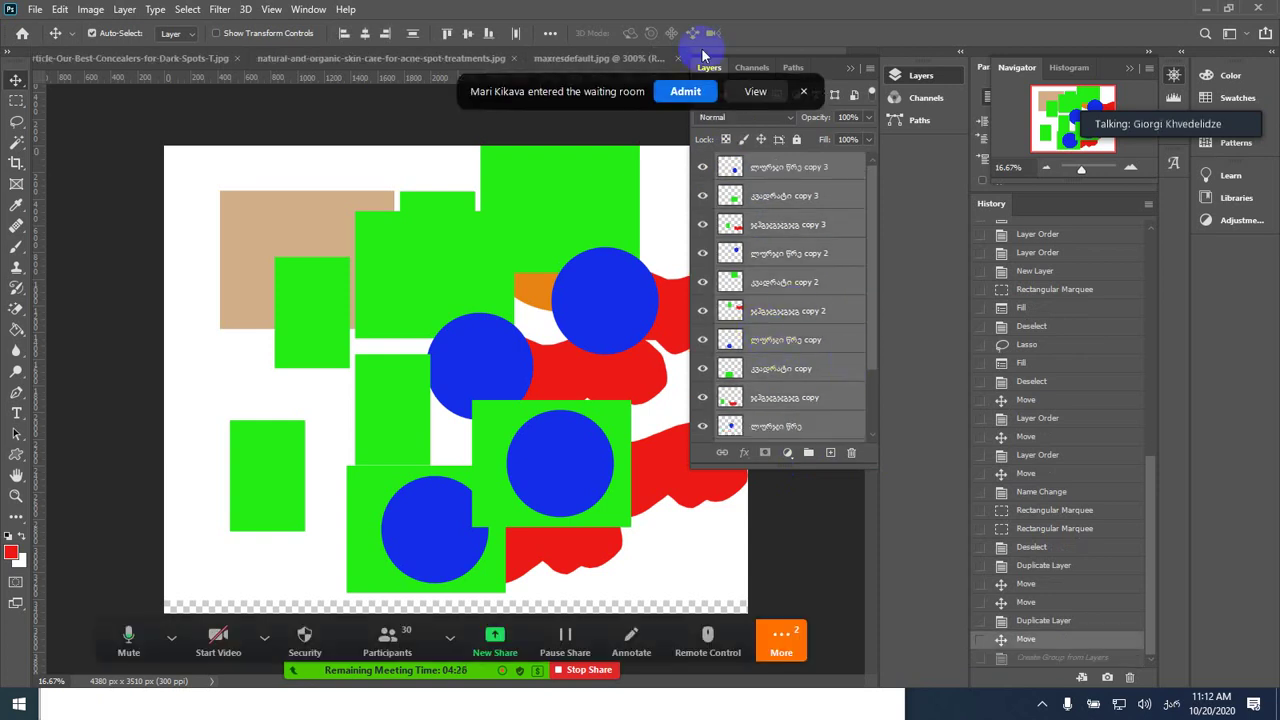
- Admit the participant from the waiting room into the Zoom meeting
click(685, 93)
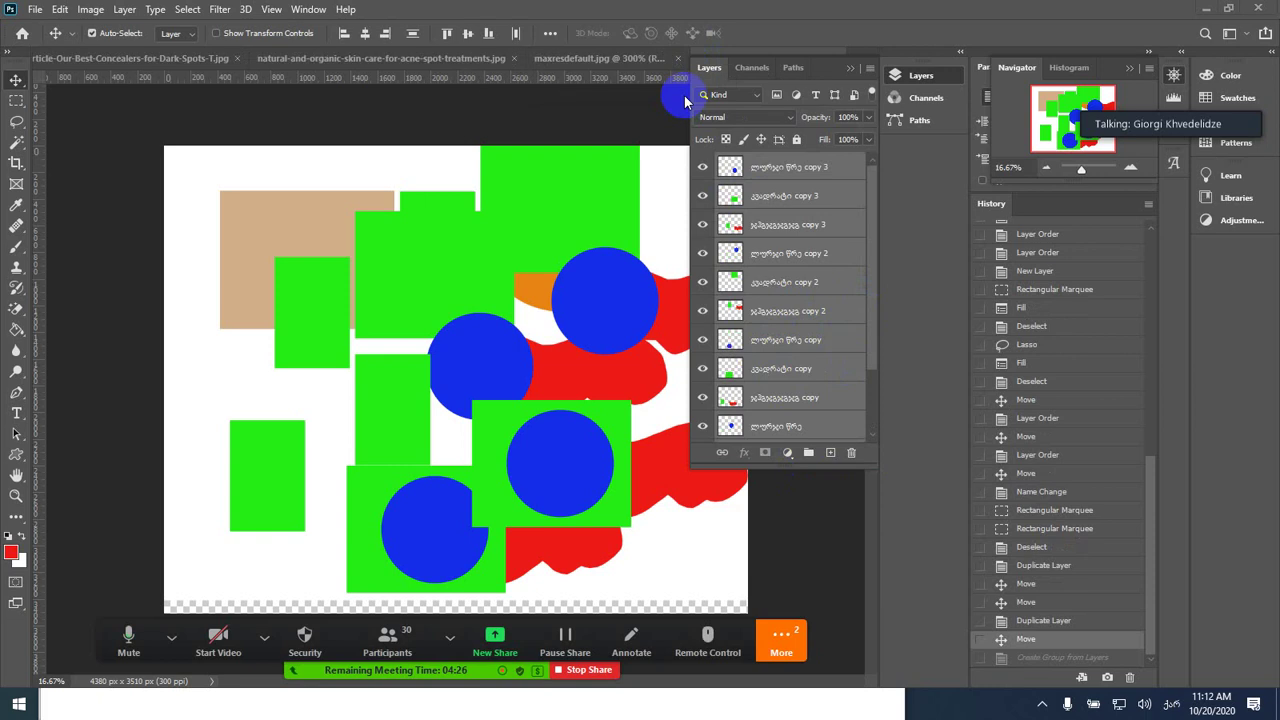
- Create an empty layer group directly above the ლურჯი წრე copy layer and name it ფიგურები
click(818, 341)
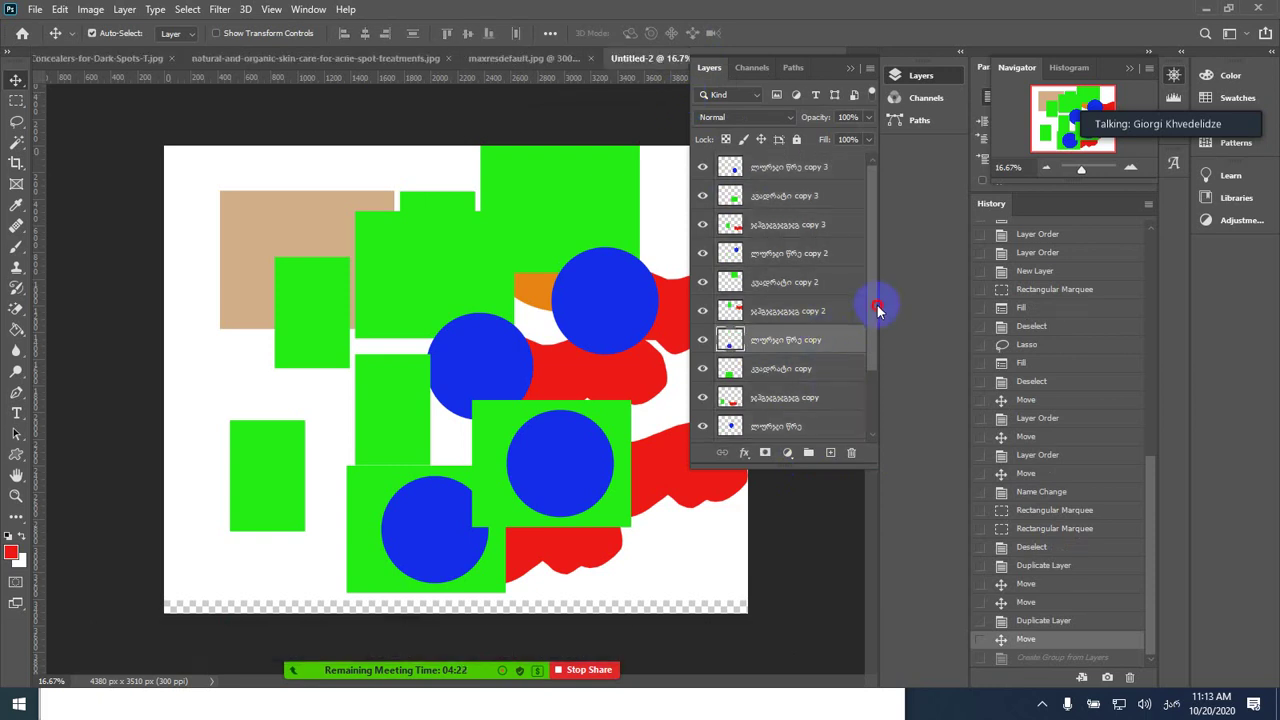
drag(871, 300, 873, 398)
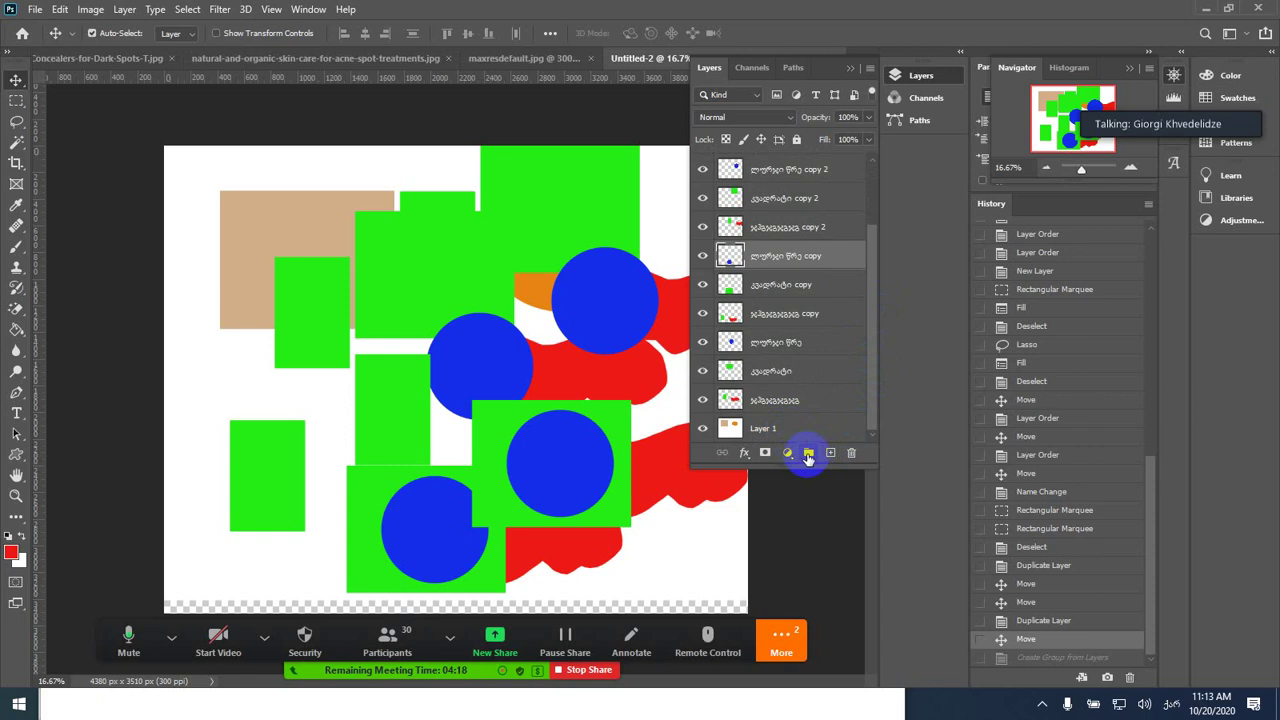
click(808, 453)
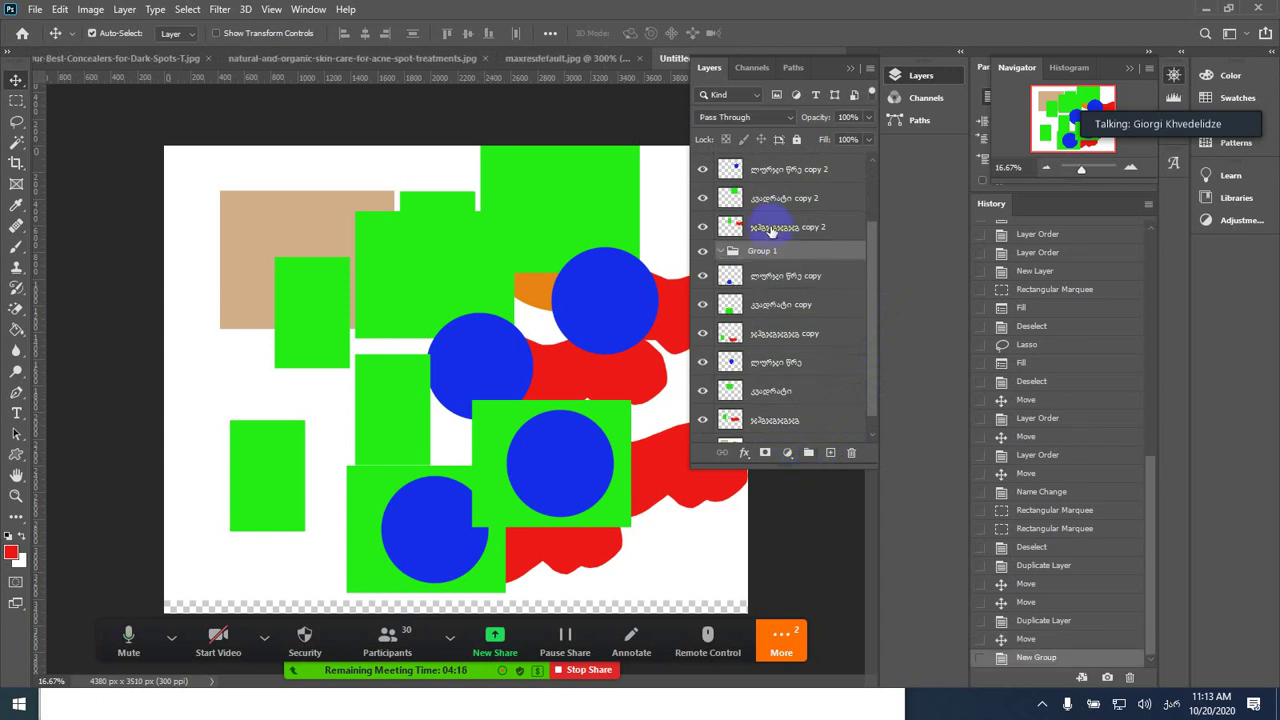
double_click(768, 252)
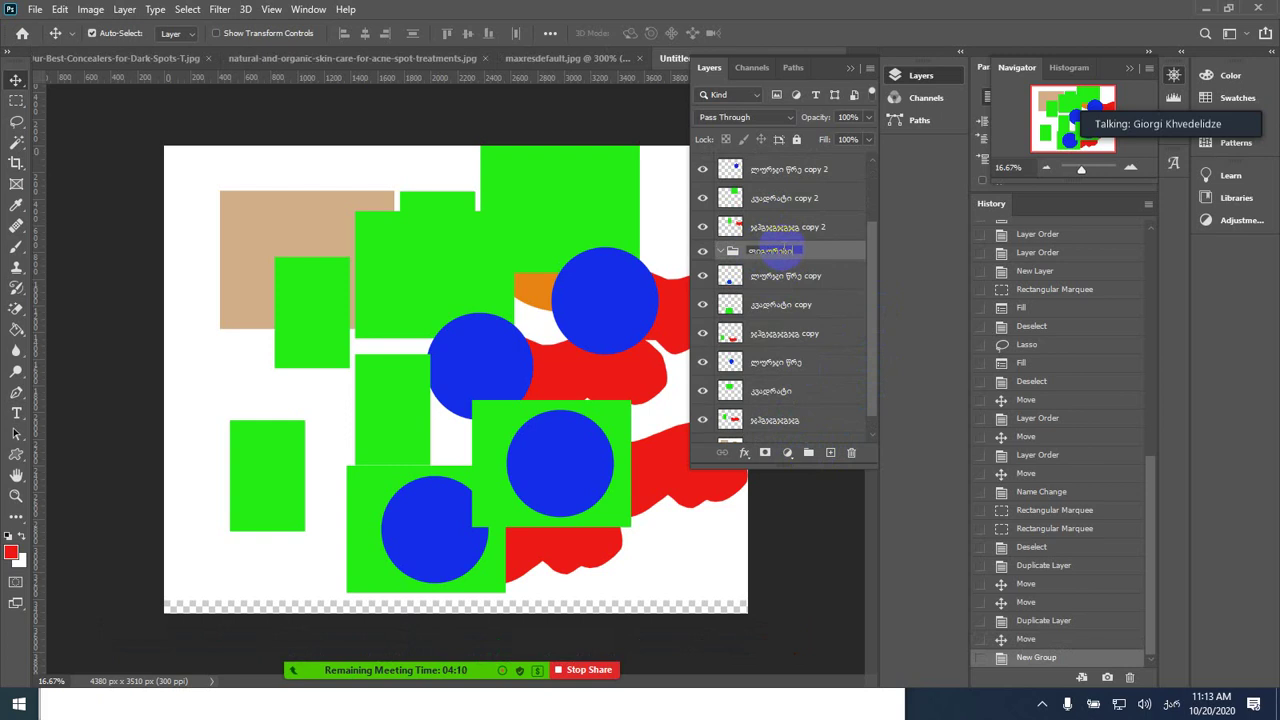
text(ფიგურები)
key(Return)
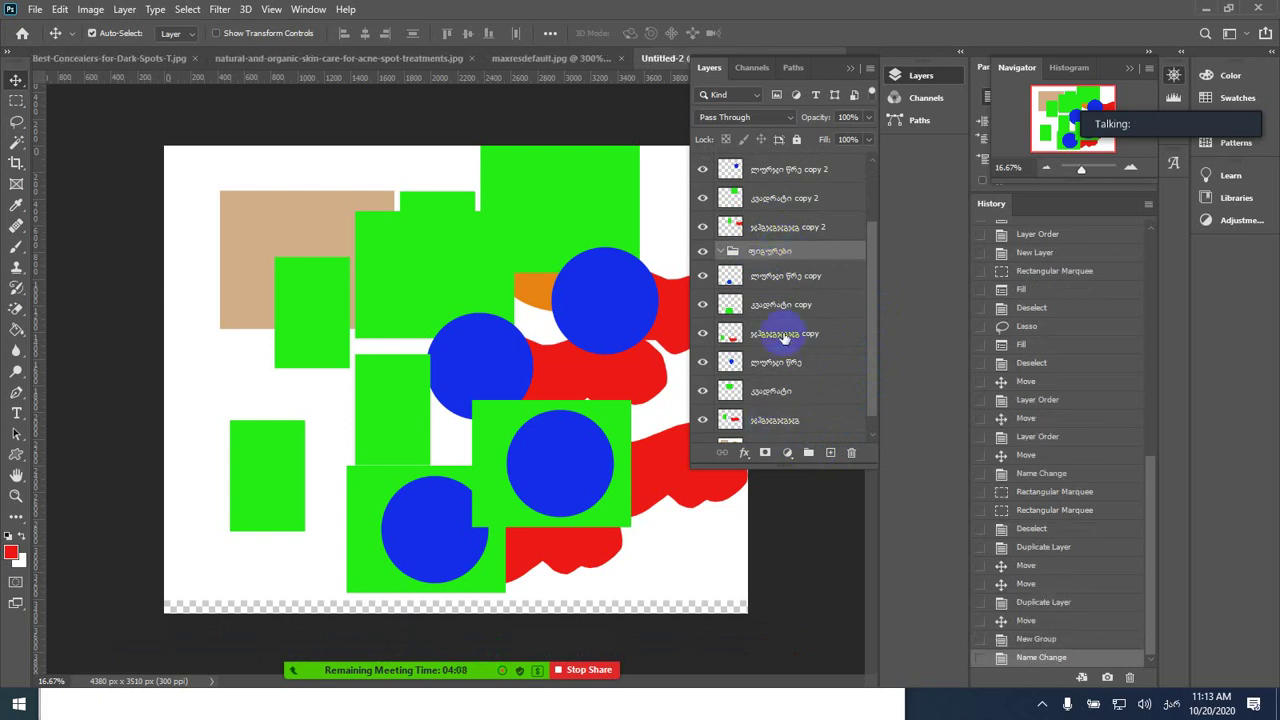
- Move the ლურჯი წრე copy layer and the five shape layers below it into the ფიგურები group, and collapse the group
mouse_move(772, 275)
mouse_down()
mouse_move(765, 251)
mouse_move(755, 262)
mouse_up()
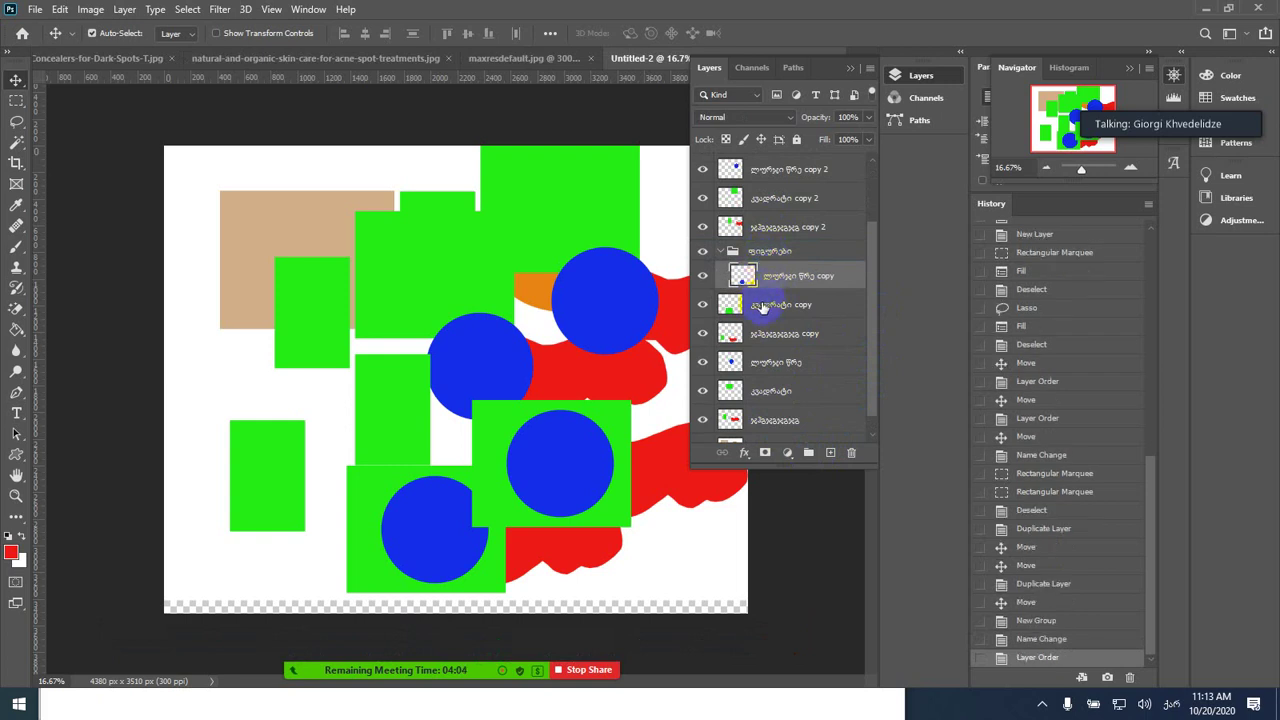
click(762, 305)
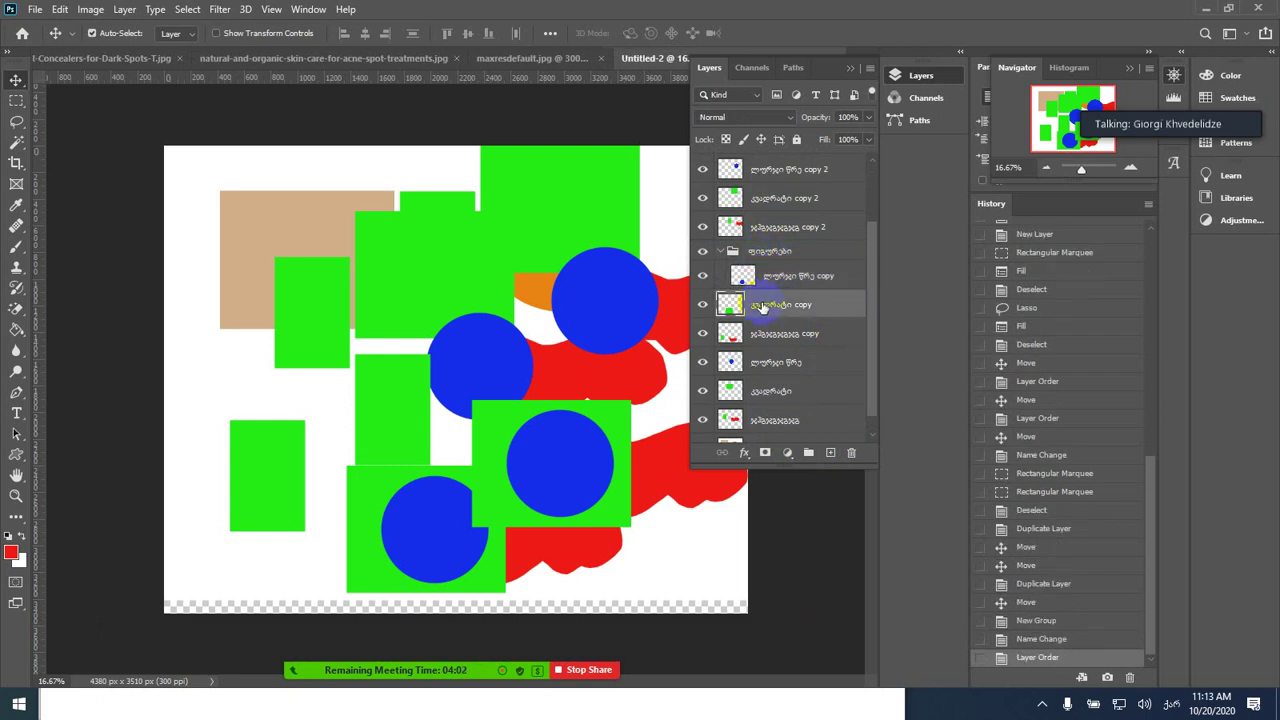
key(Tab)
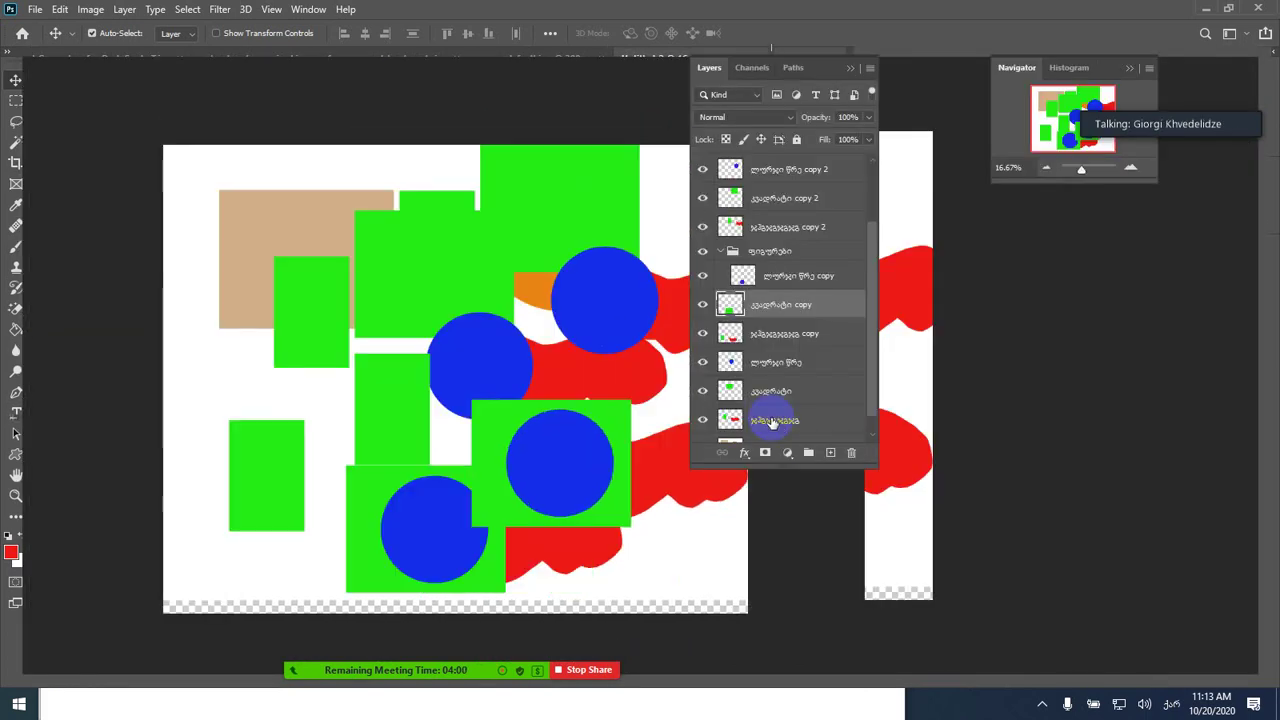
key(shift+Tab)
key(shift+Tab)
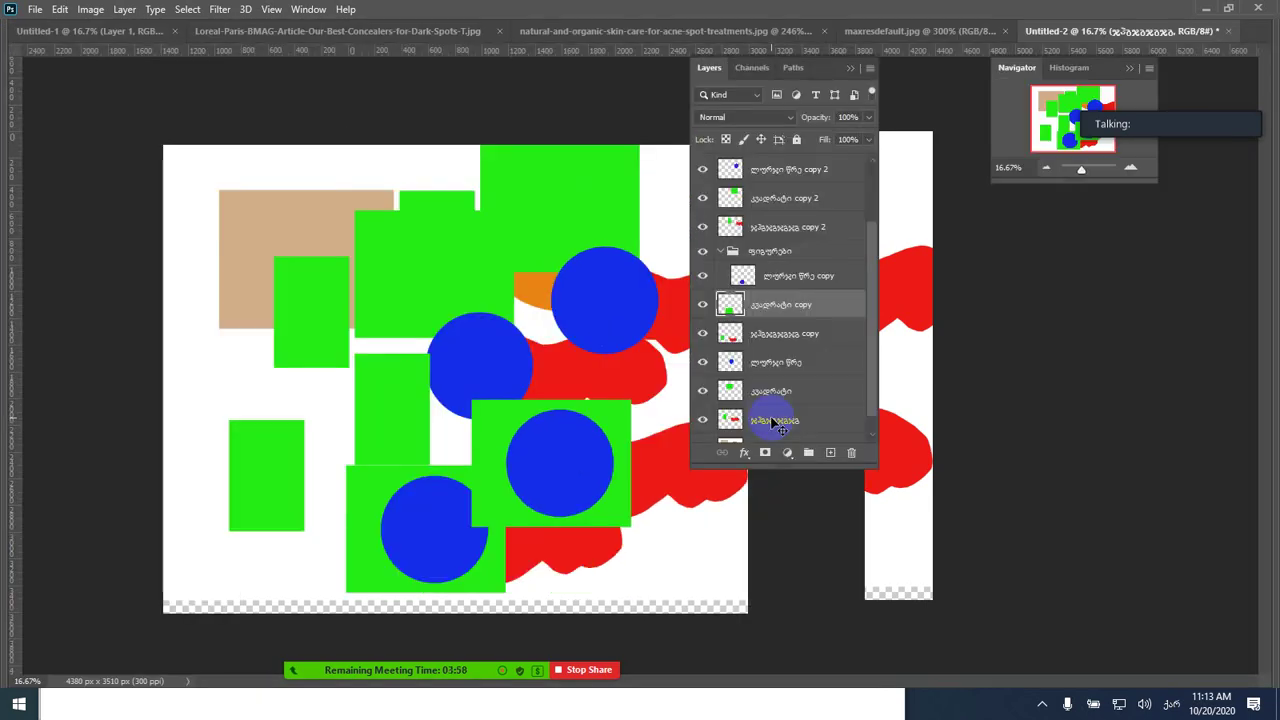
click(773, 421)
key(shift+Tab)
key(Tab)
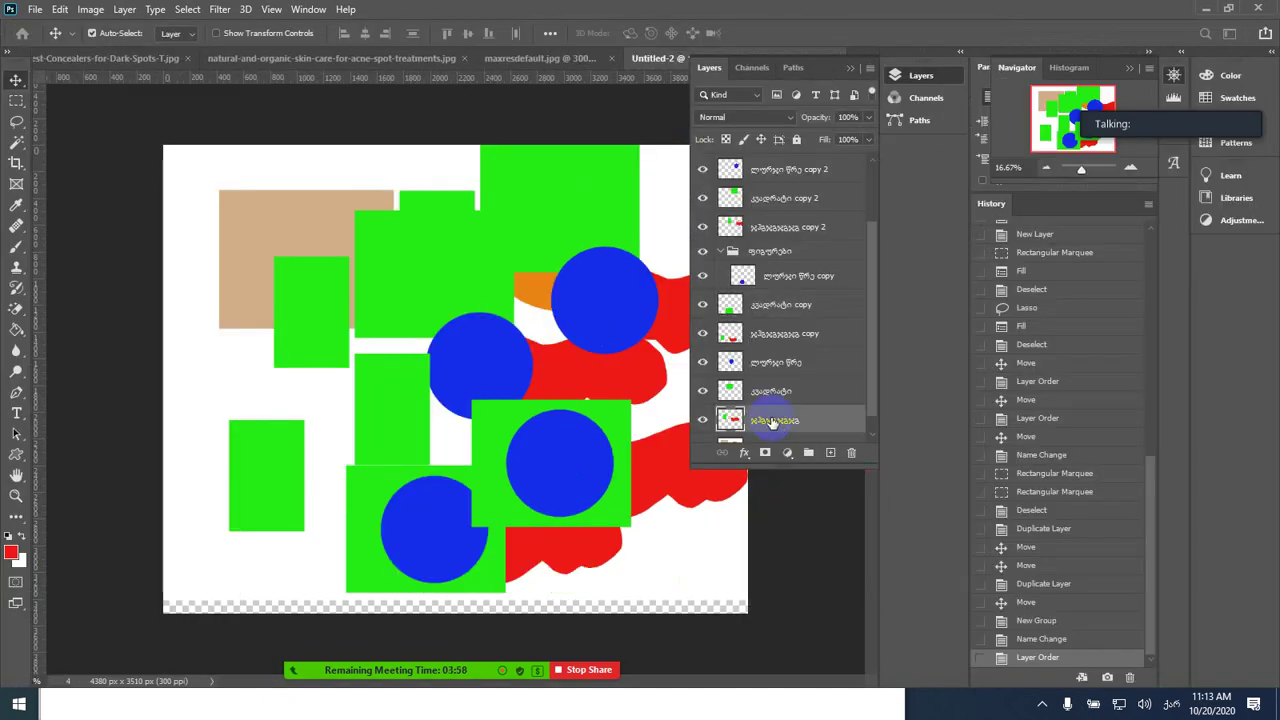
click(768, 306)
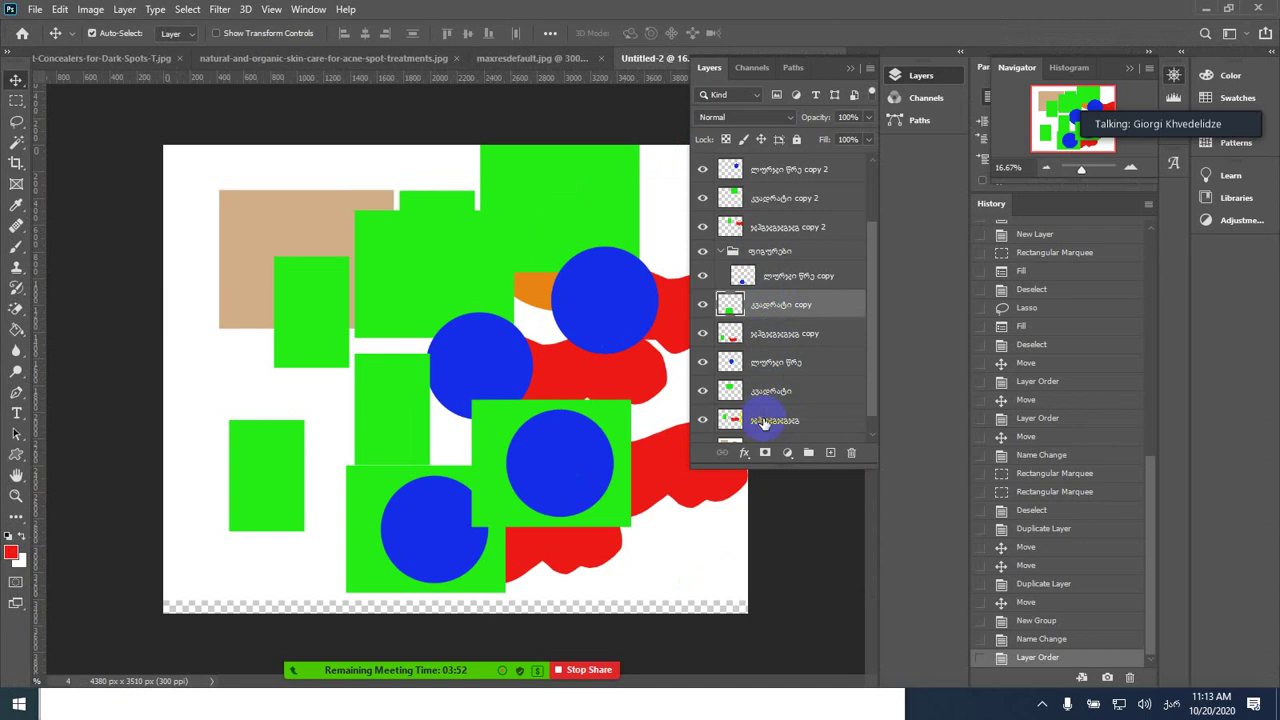
shift+click(763, 422)
drag(779, 304, 770, 252)
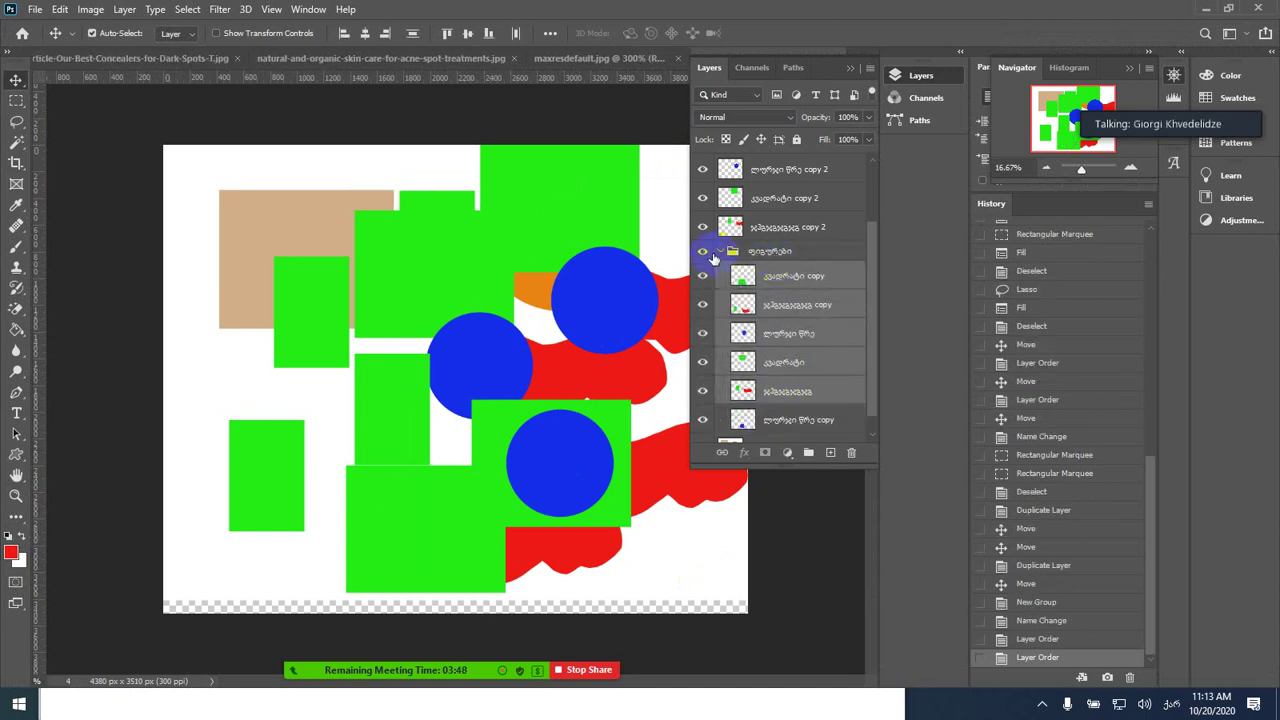
click(719, 252)
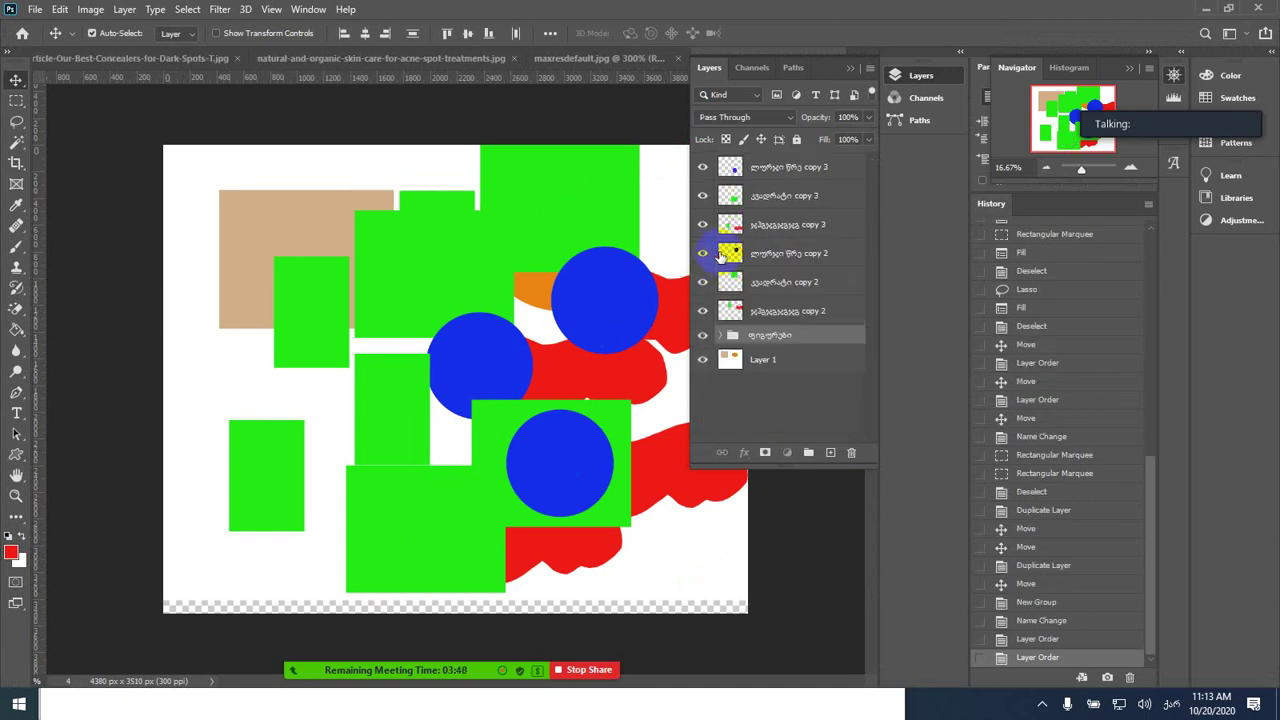
- Move the six layers above the ფიგურები group into it, check the group's contents, and undo the move
click(792, 170)
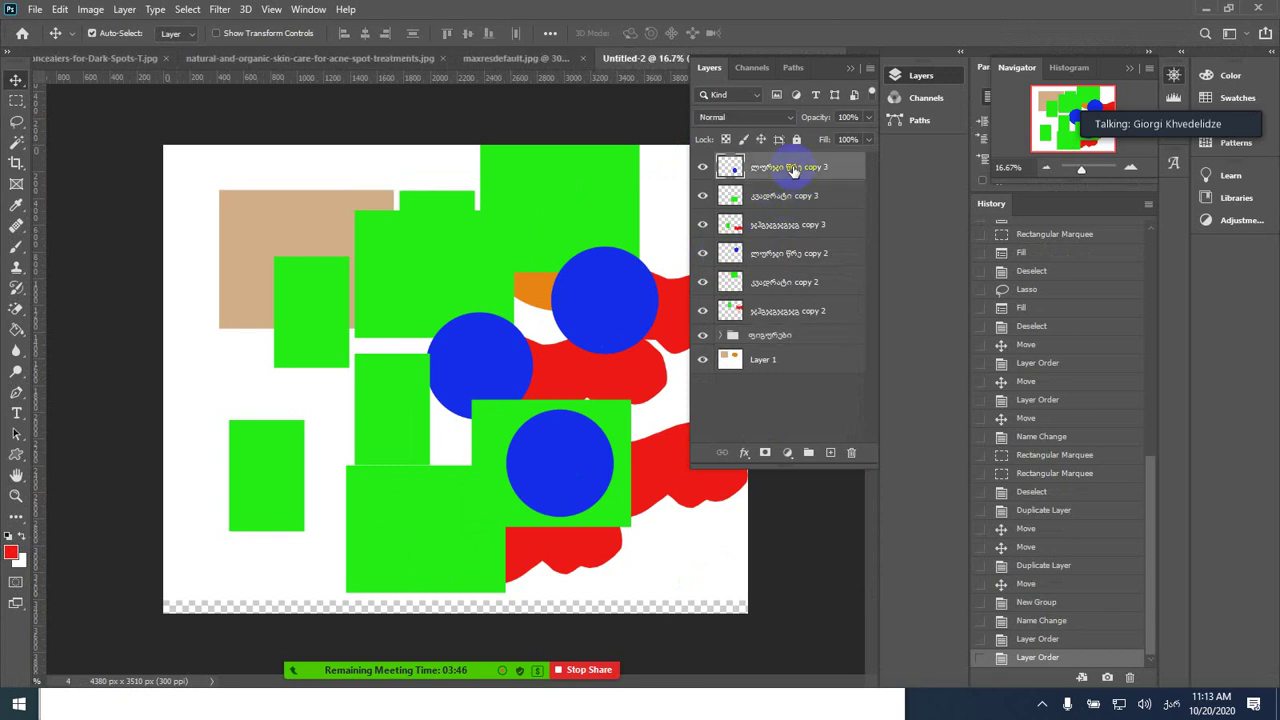
shift+click(779, 313)
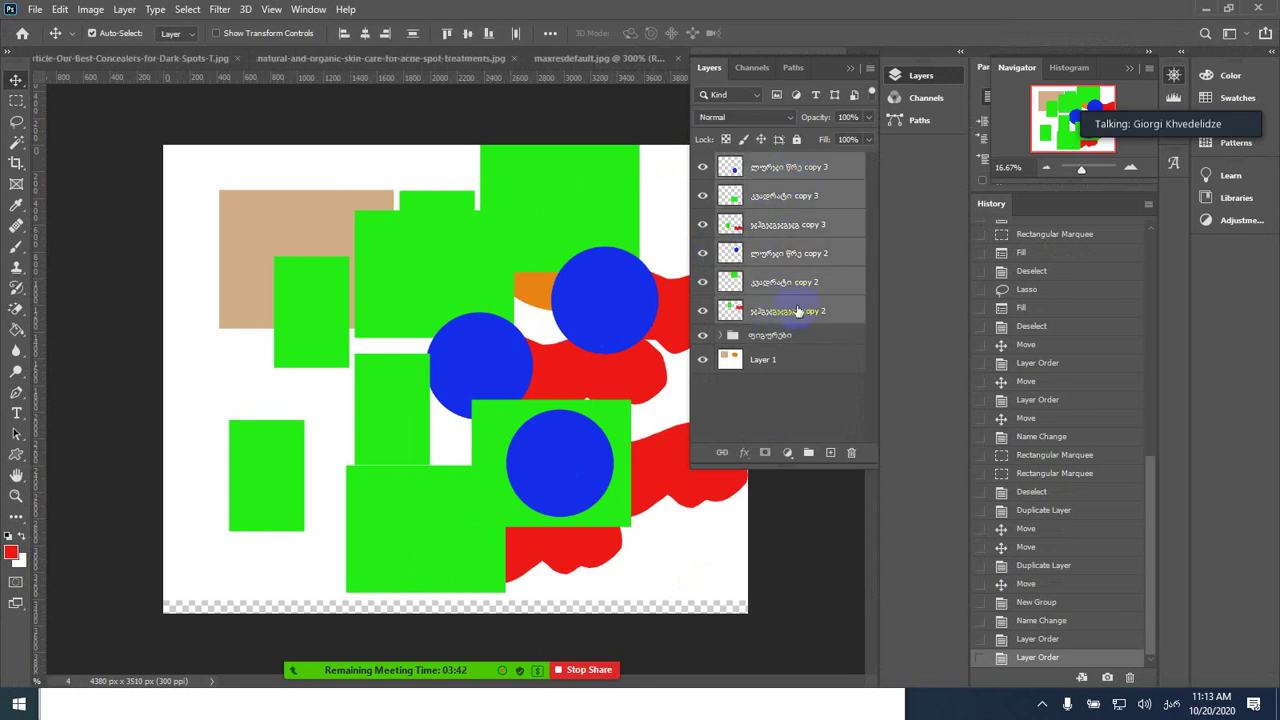
drag(790, 170, 770, 336)
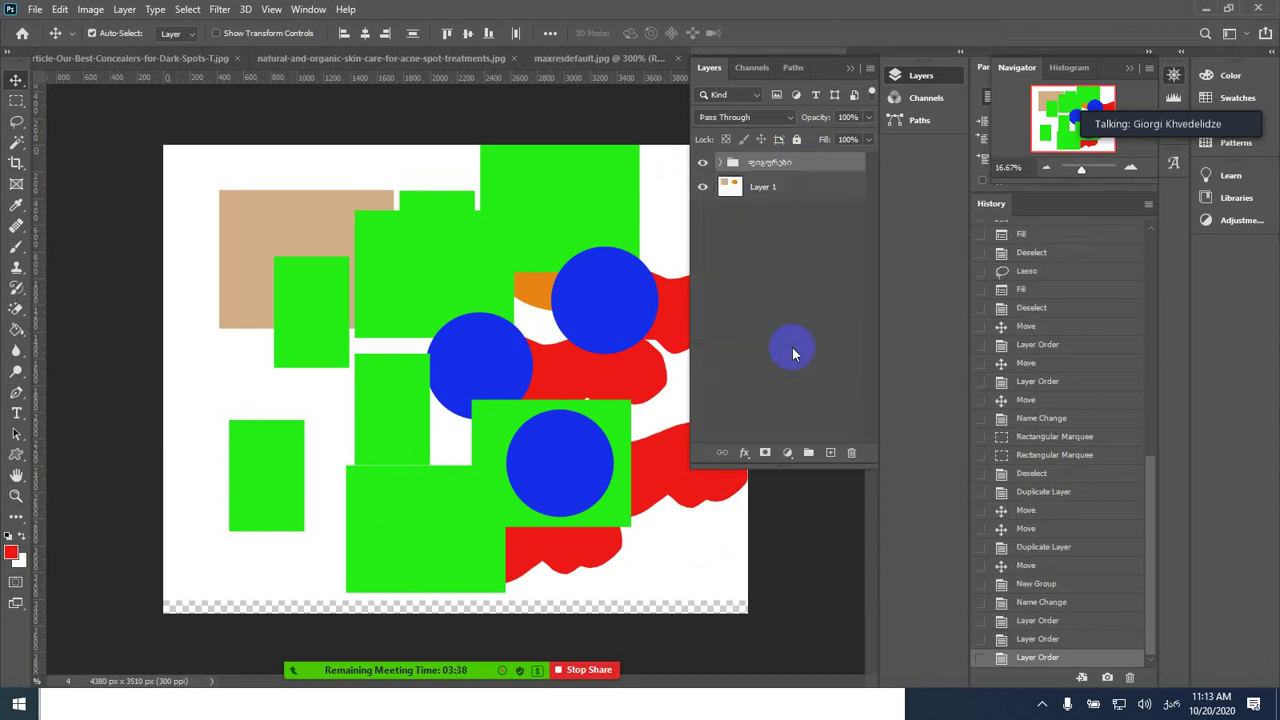
click(720, 164)
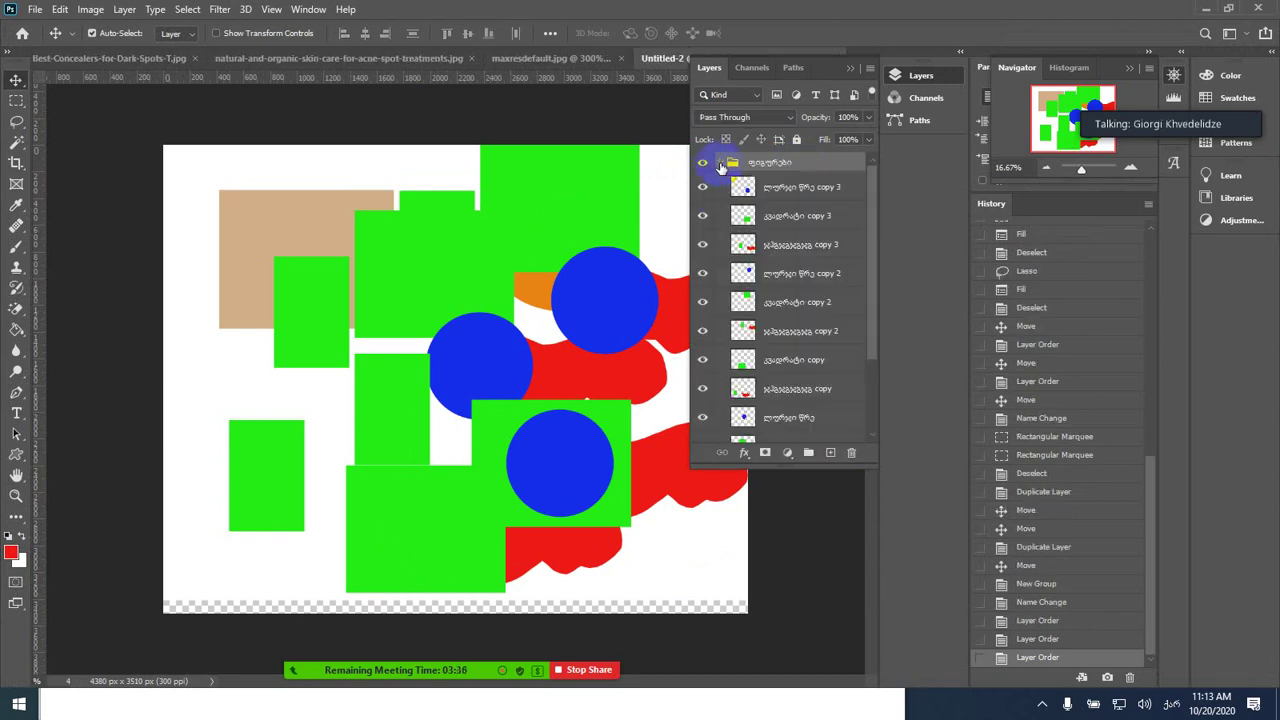
click(720, 164)
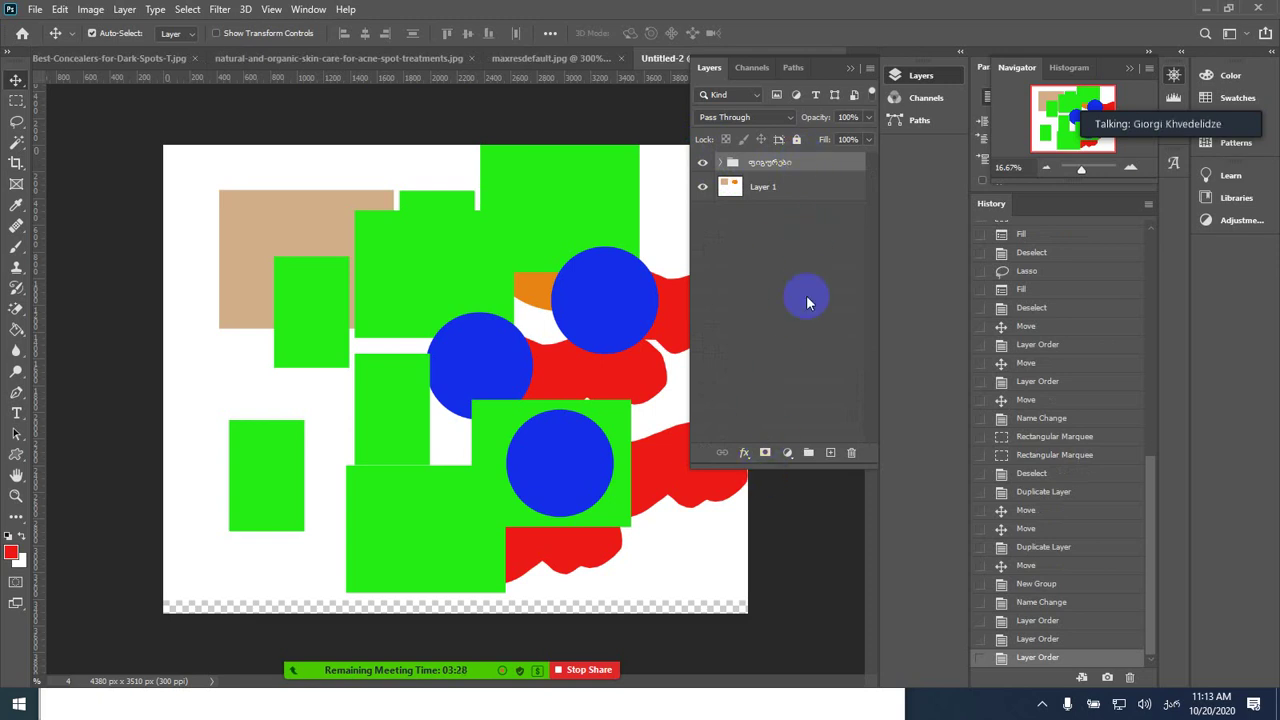
click(722, 163)
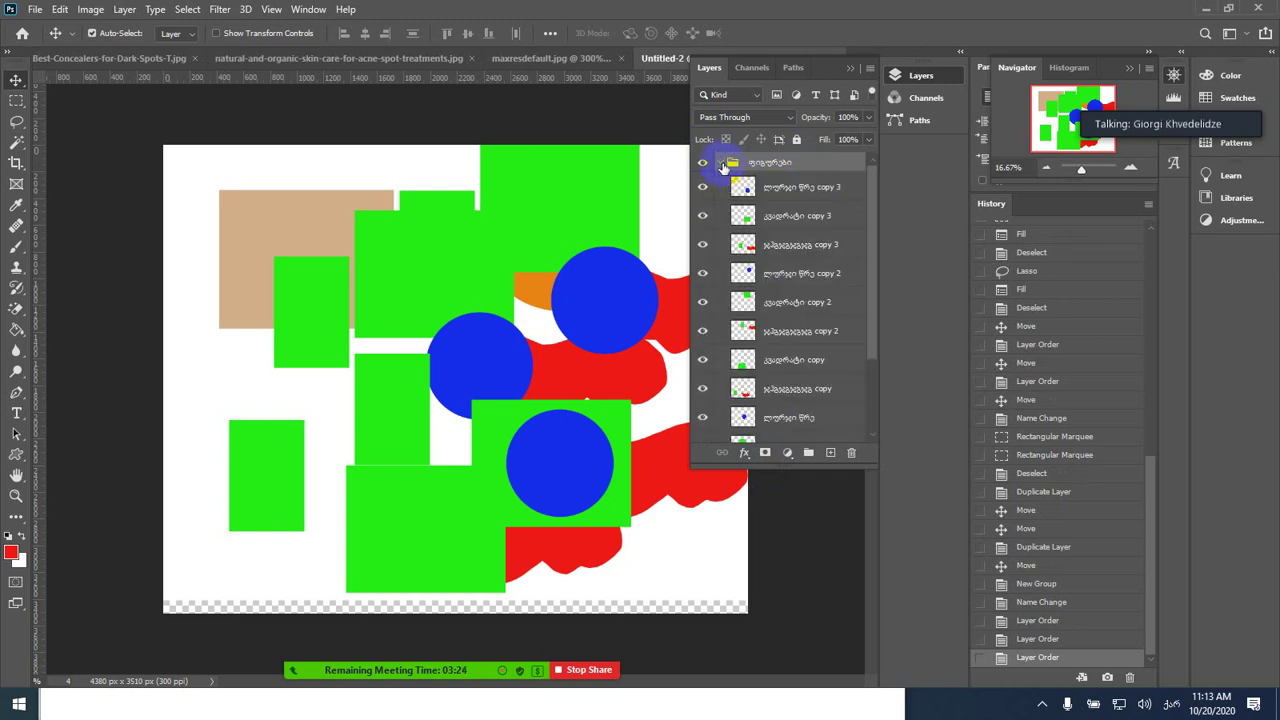
key(ctrl+z)
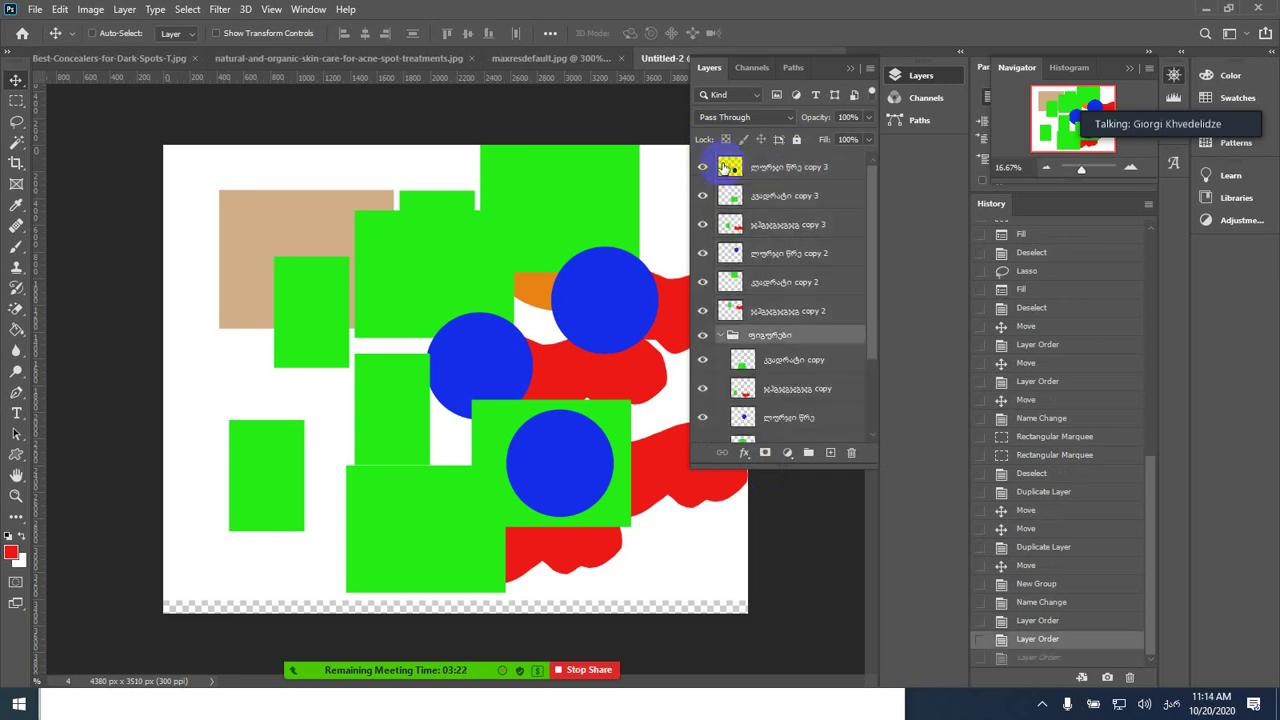
- Undo the recent layer moves together with the creation and naming of the ფიგურები group
key(ctrl+z)
key(ctrl+z)
key(ctrl+z)
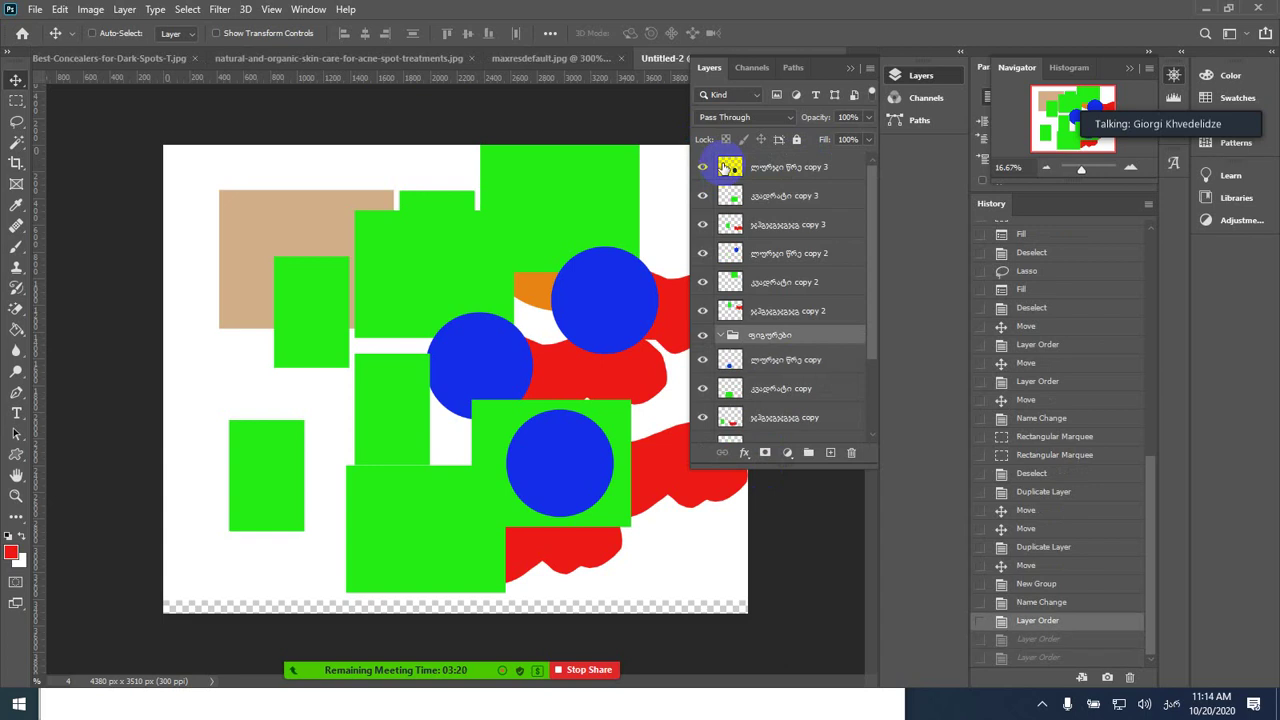
key(ctrl+z)
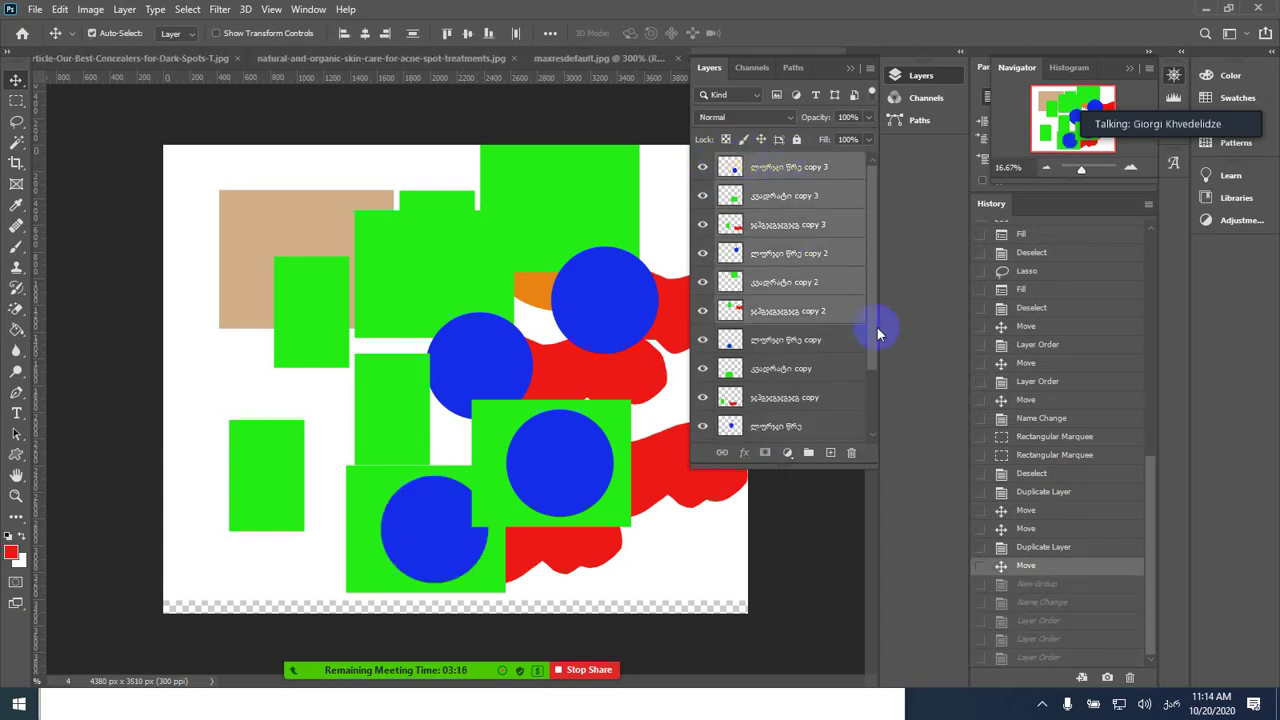
- Group the eleven layers from კვადრატი copy 3 down to the one directly above Layer 1
drag(877, 327, 860, 403)
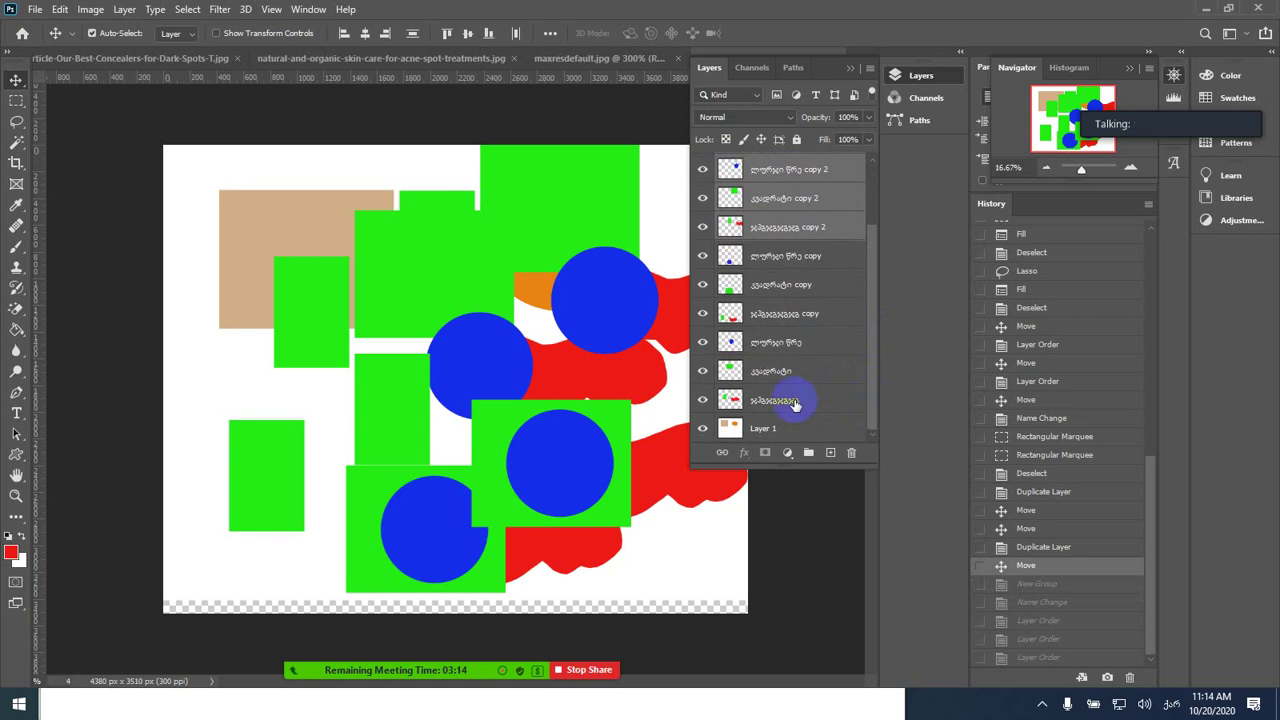
shift+click(795, 403)
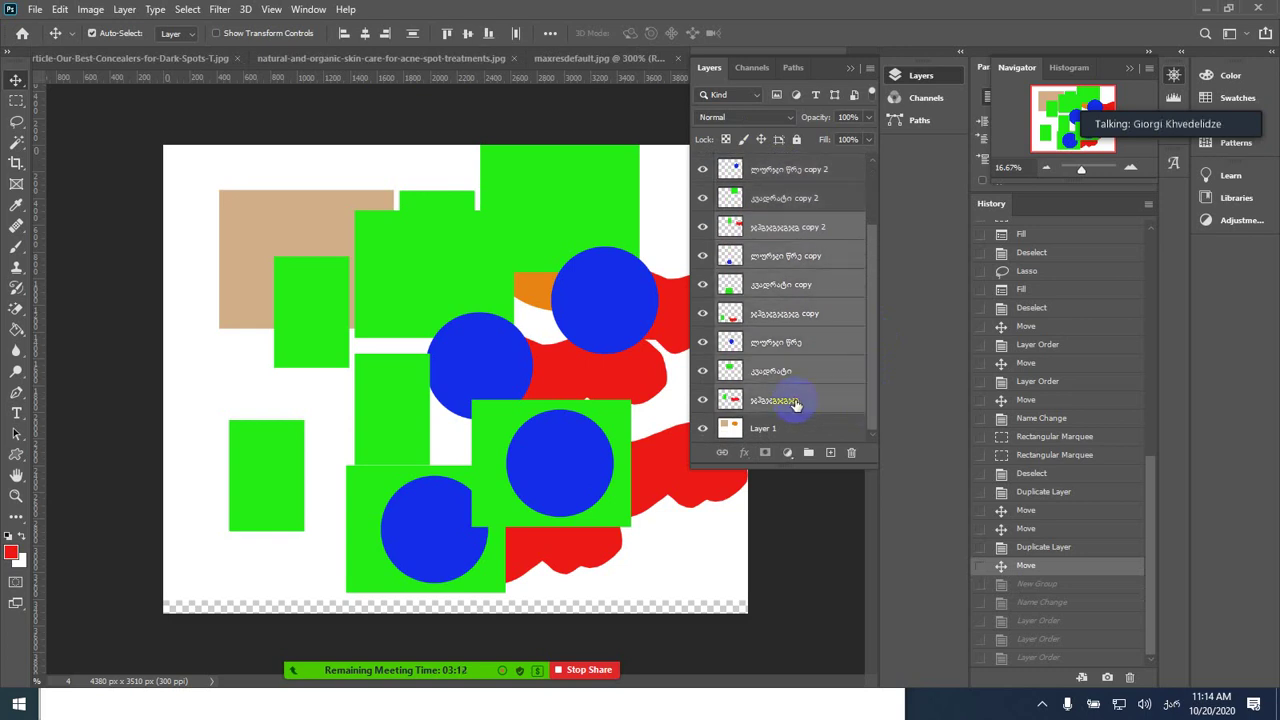
drag(870, 258, 863, 157)
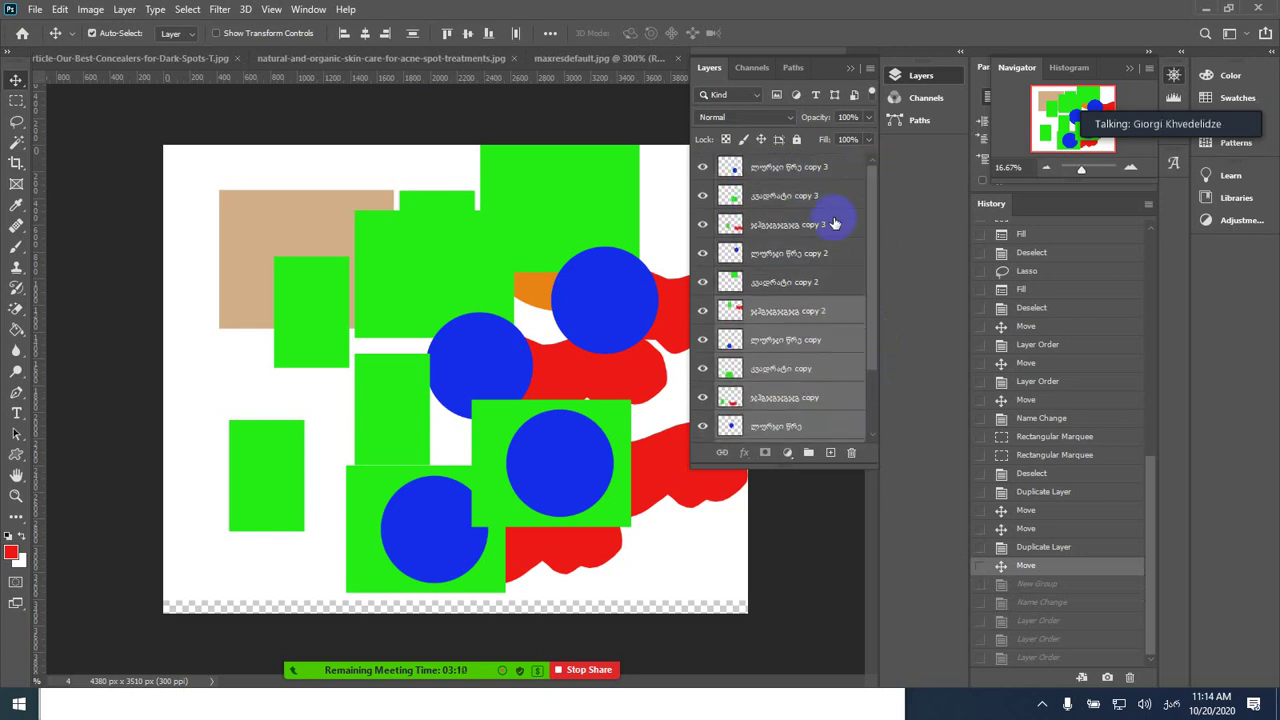
shift+click(785, 252)
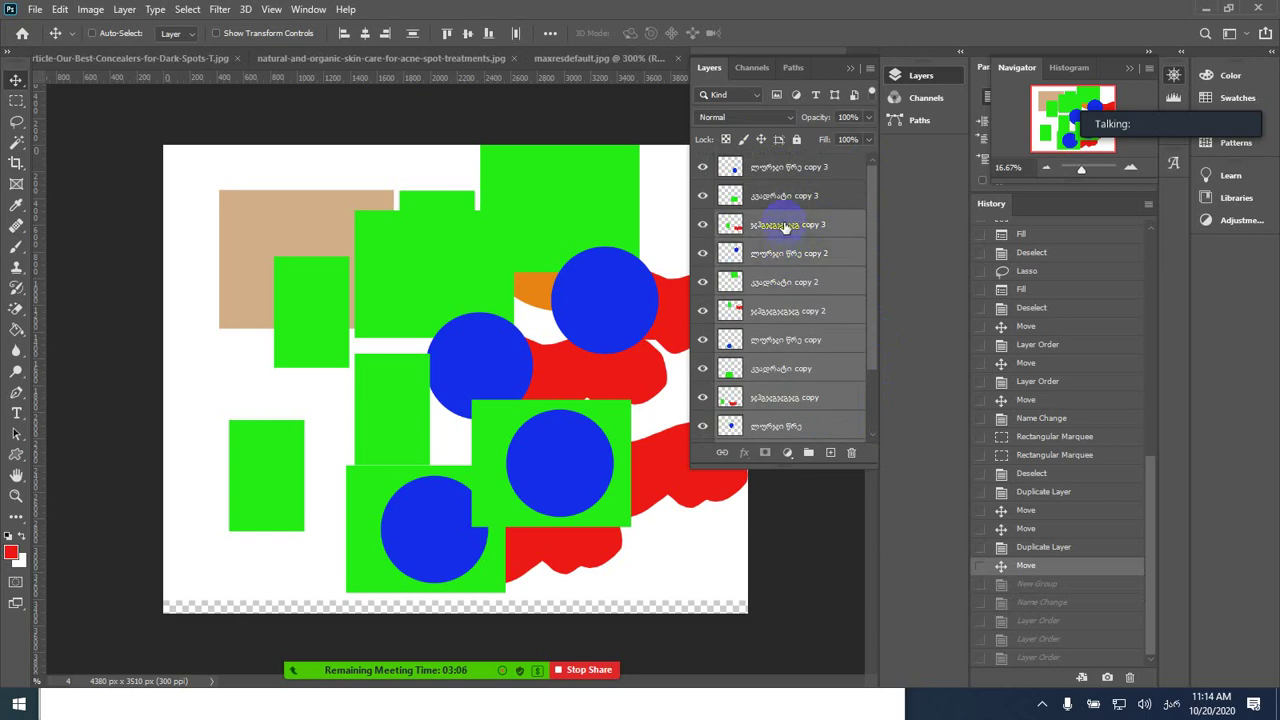
shift+click(780, 217)
ctrl+click(775, 197)
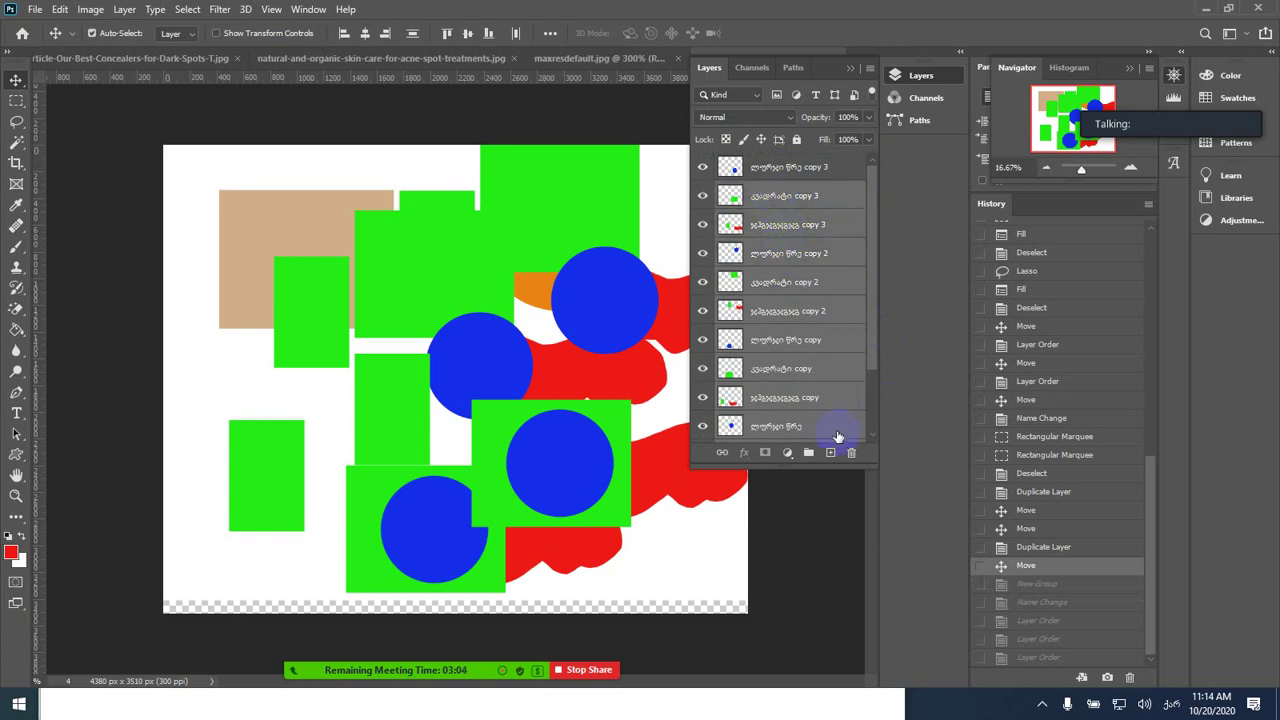
click(809, 455)
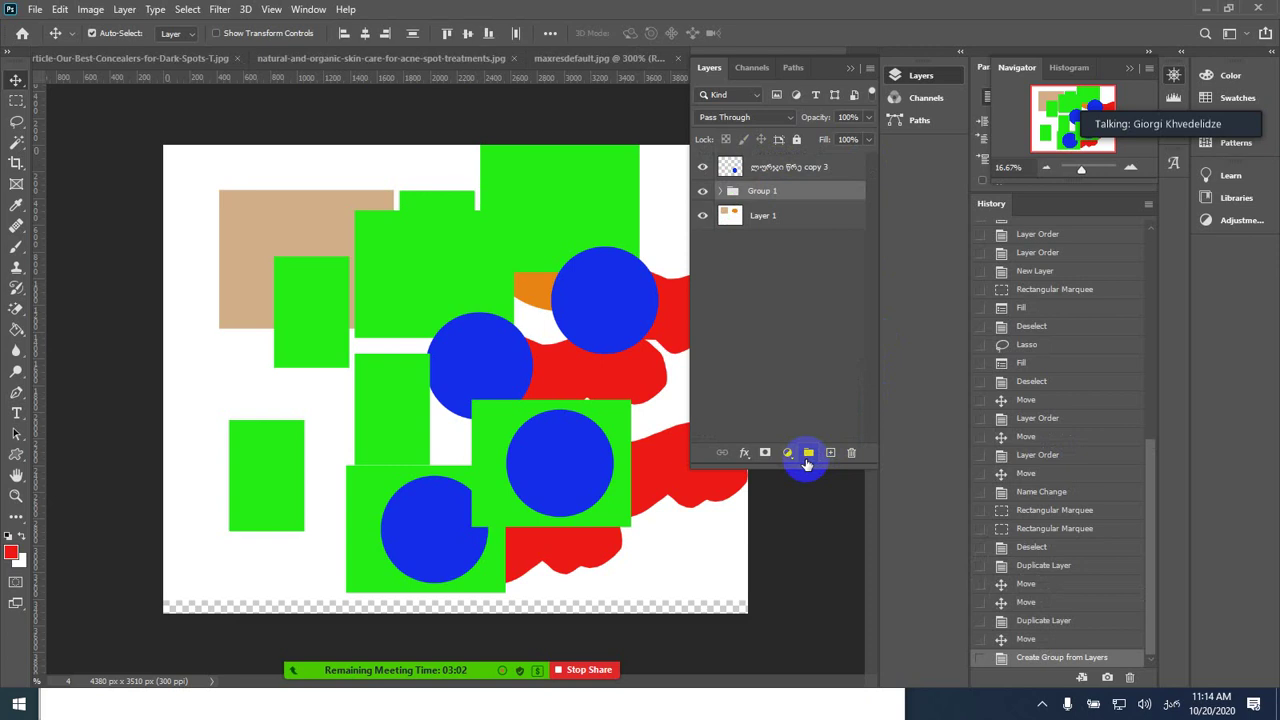
- Move the ლურჯი წრე copy 3 layer into the new group, check the group's contents, and collapse it
drag(777, 166, 778, 195)
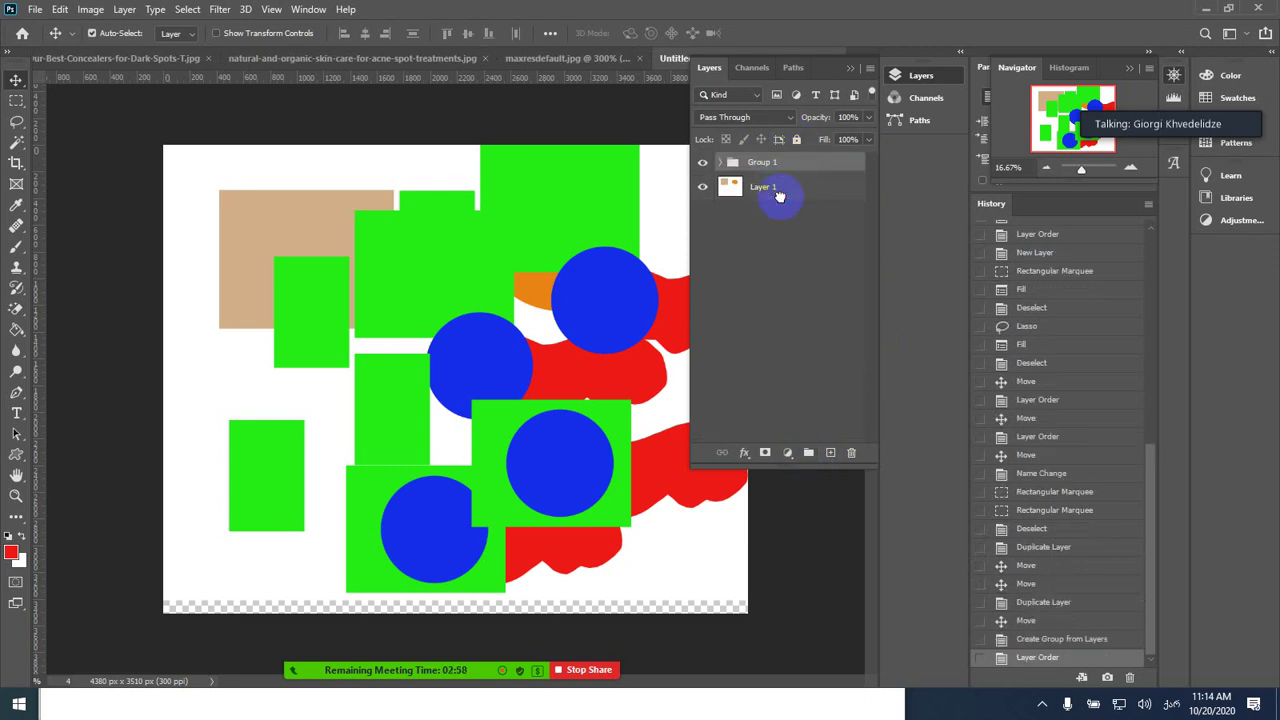
click(721, 163)
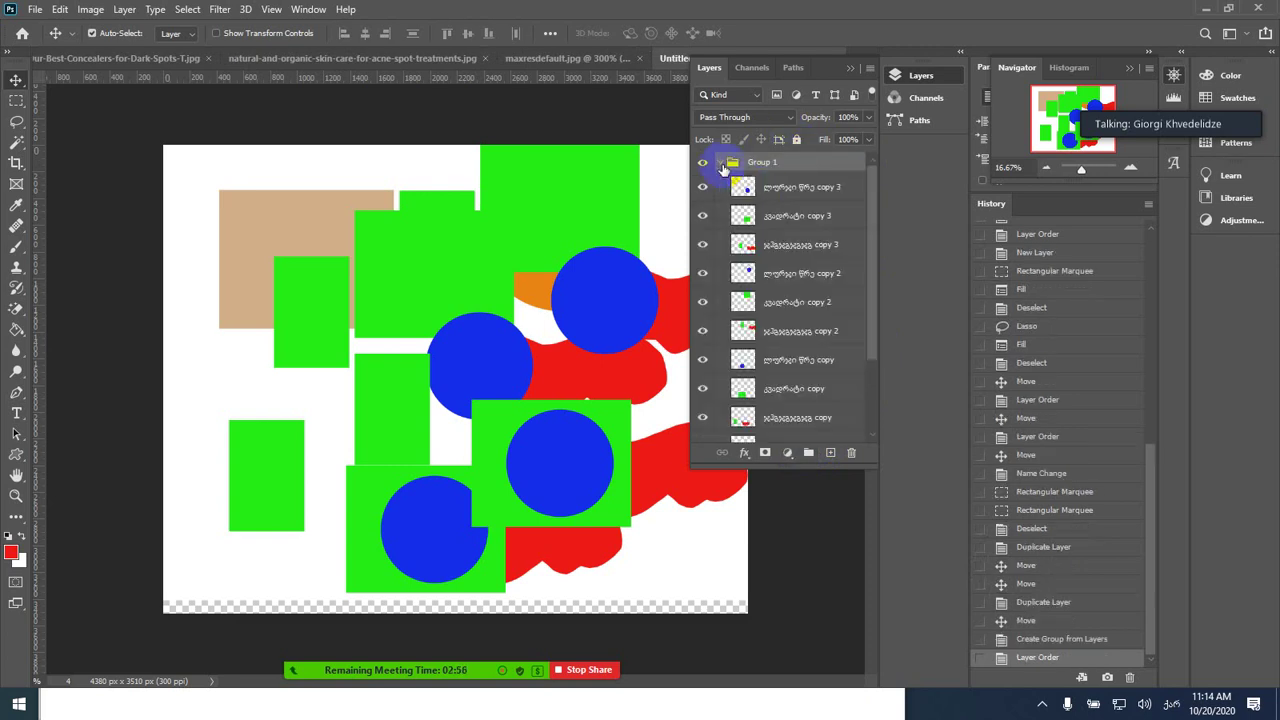
click(722, 164)
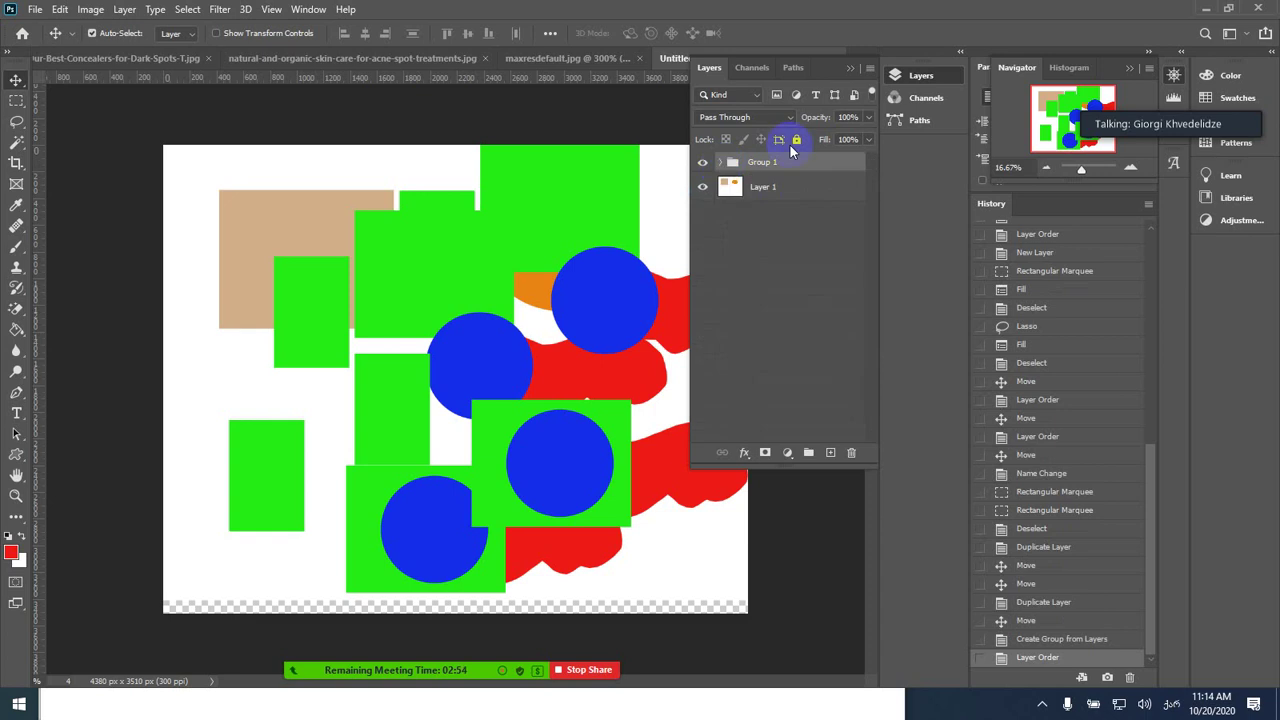
- Rename the shape layer group as ფიგურები
double_click(765, 162)
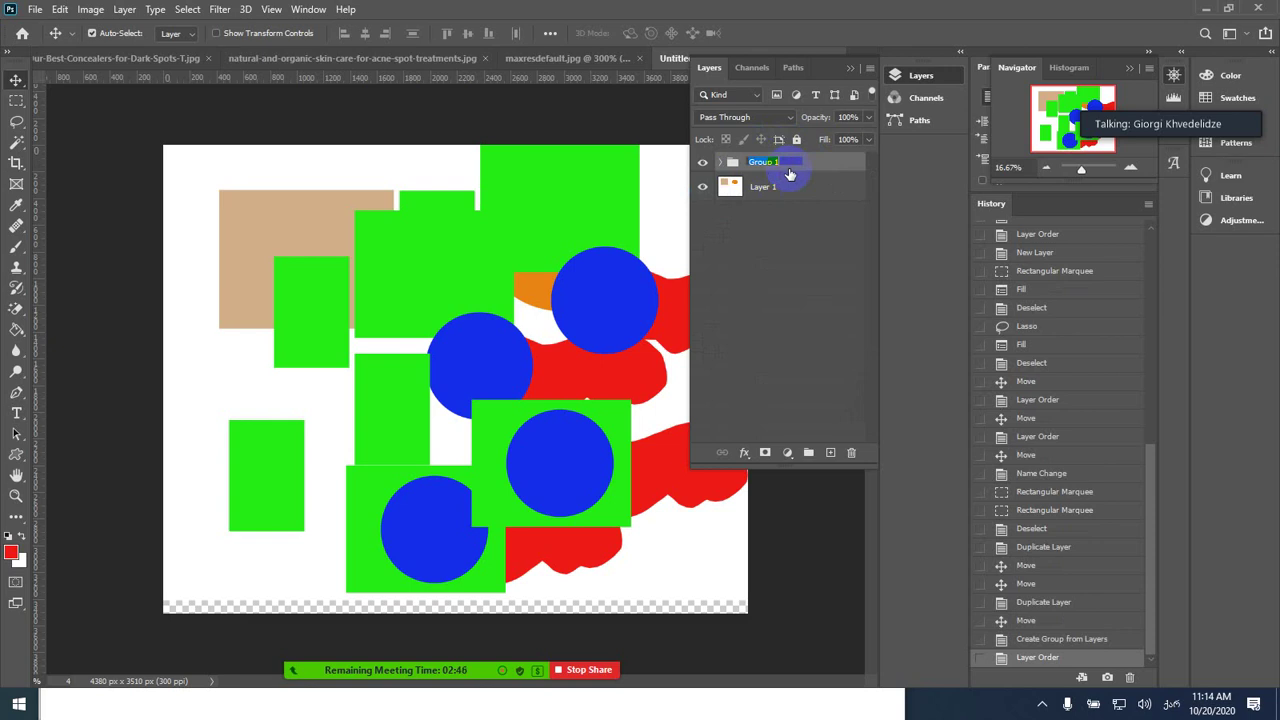
text(o)
text(ურები)
key(Return)
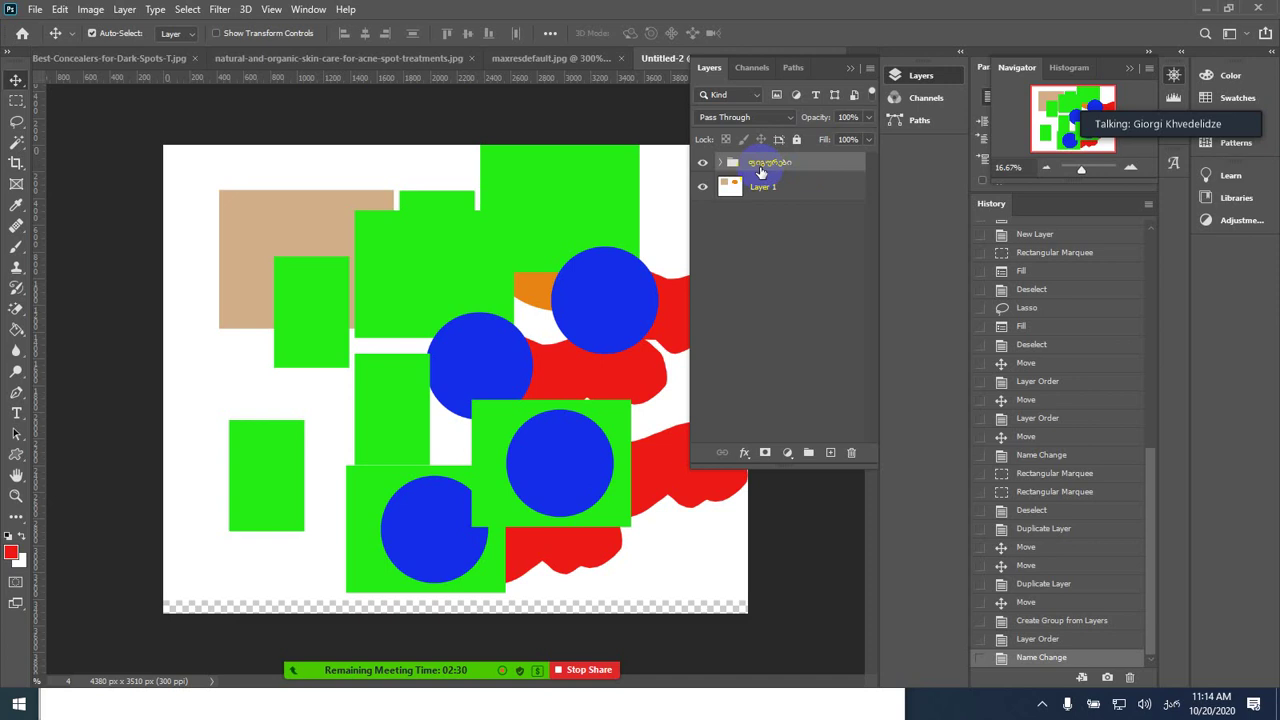
double_click(770, 163)
click(733, 175)
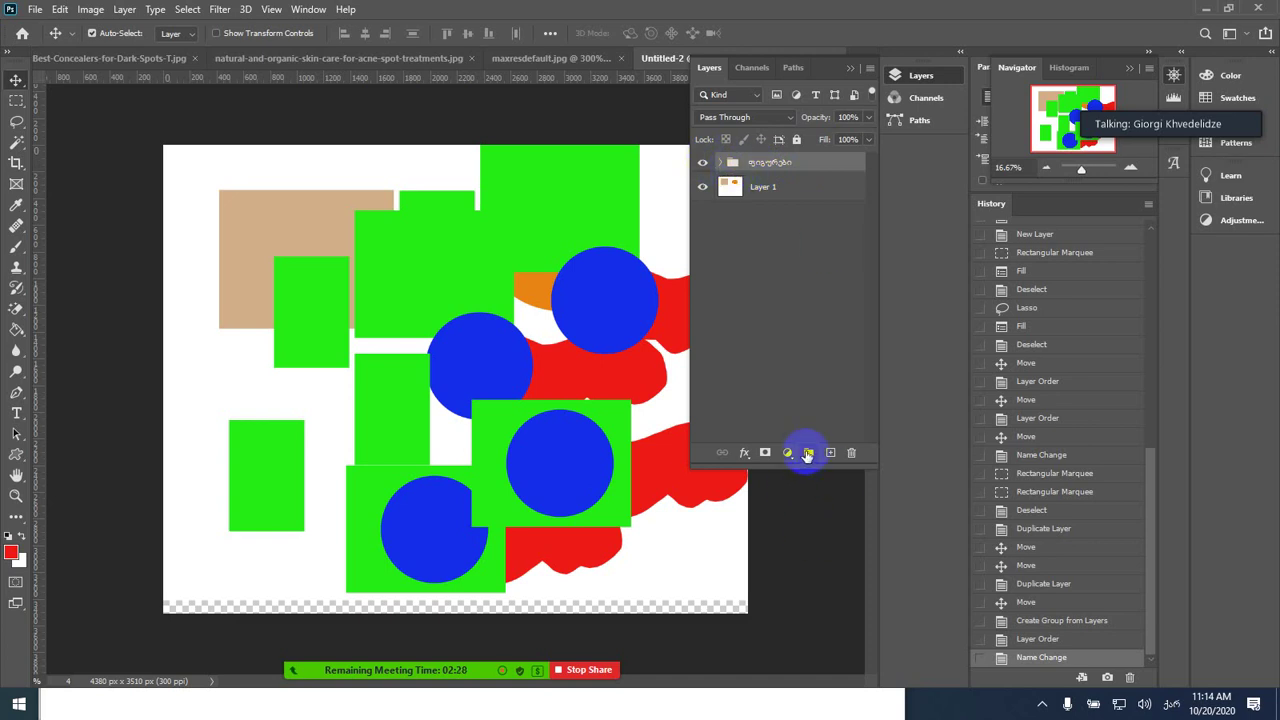
- Create an empty layer group above the ფიგურები group and name it ტექსტები
click(808, 452)
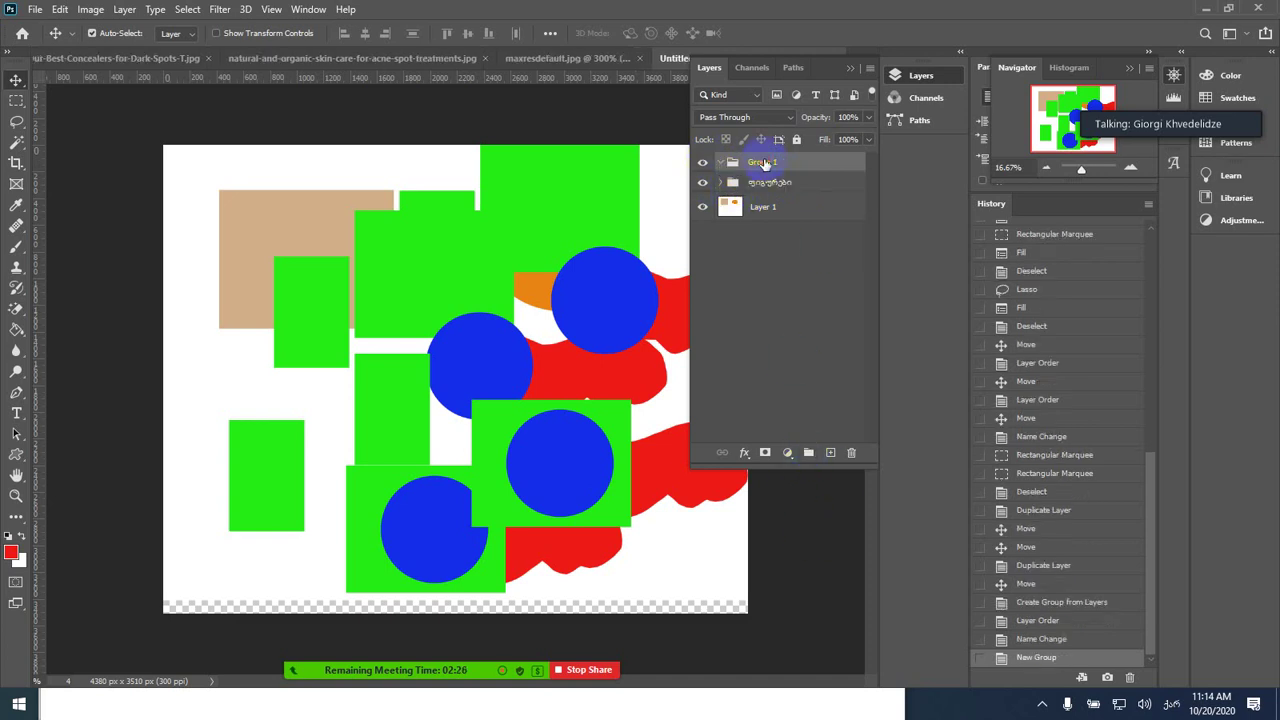
double_click(762, 162)
text(Ad)
text(ადრატები)
key(Return)
click(775, 213)
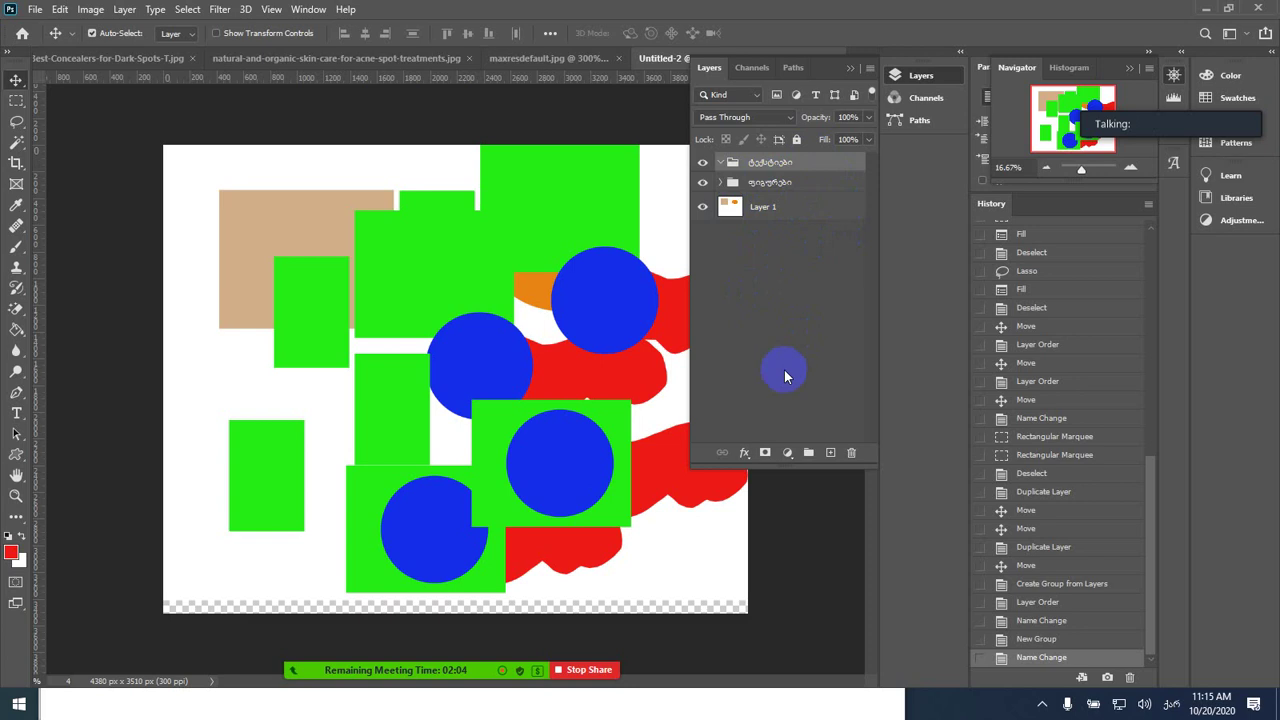
- Expand the ფიგურები group and delete its top four layers, from ლურჯი წრე copy 3 to ლურჯი წრე copy 2
click(721, 183)
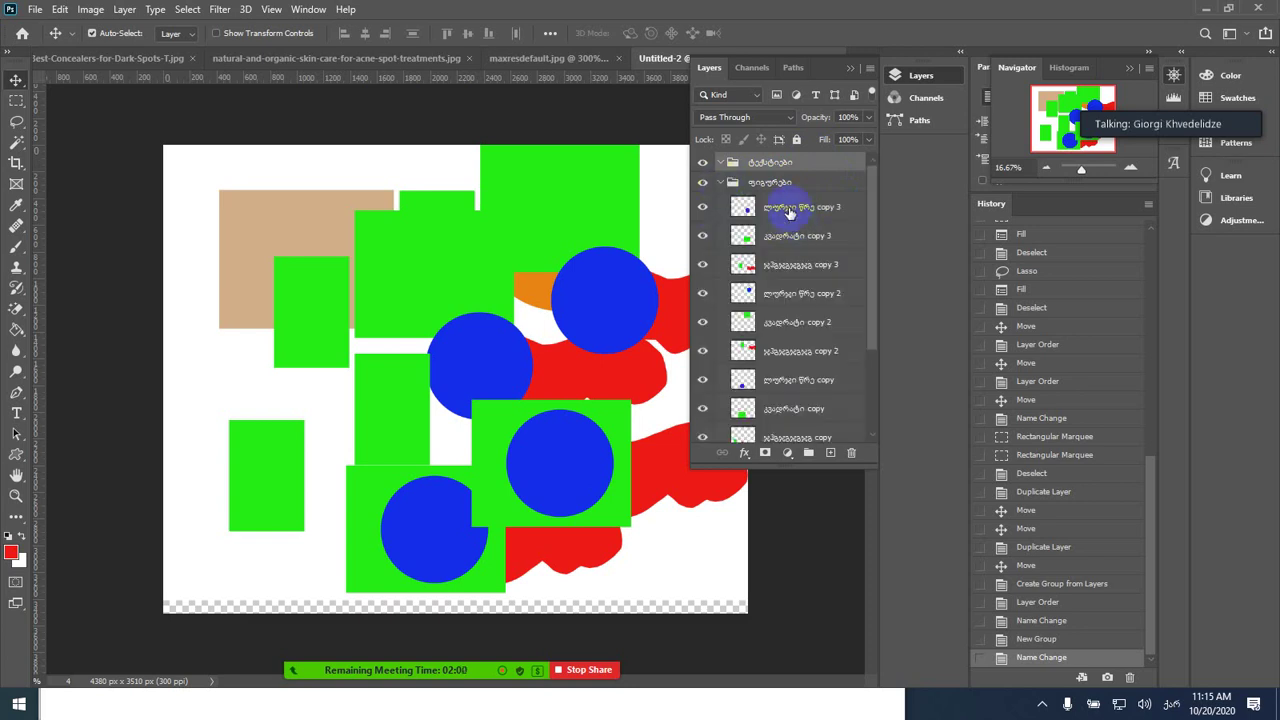
click(788, 212)
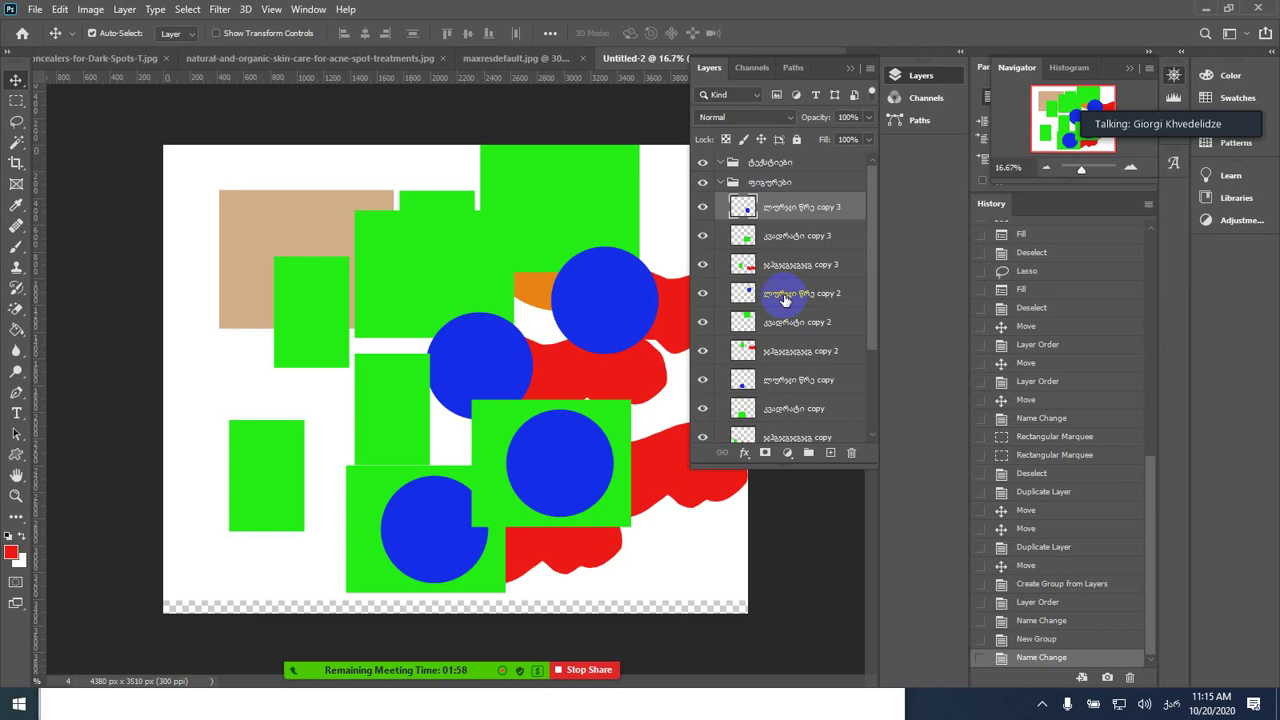
ctrl+click(785, 296)
right_click(800, 236)
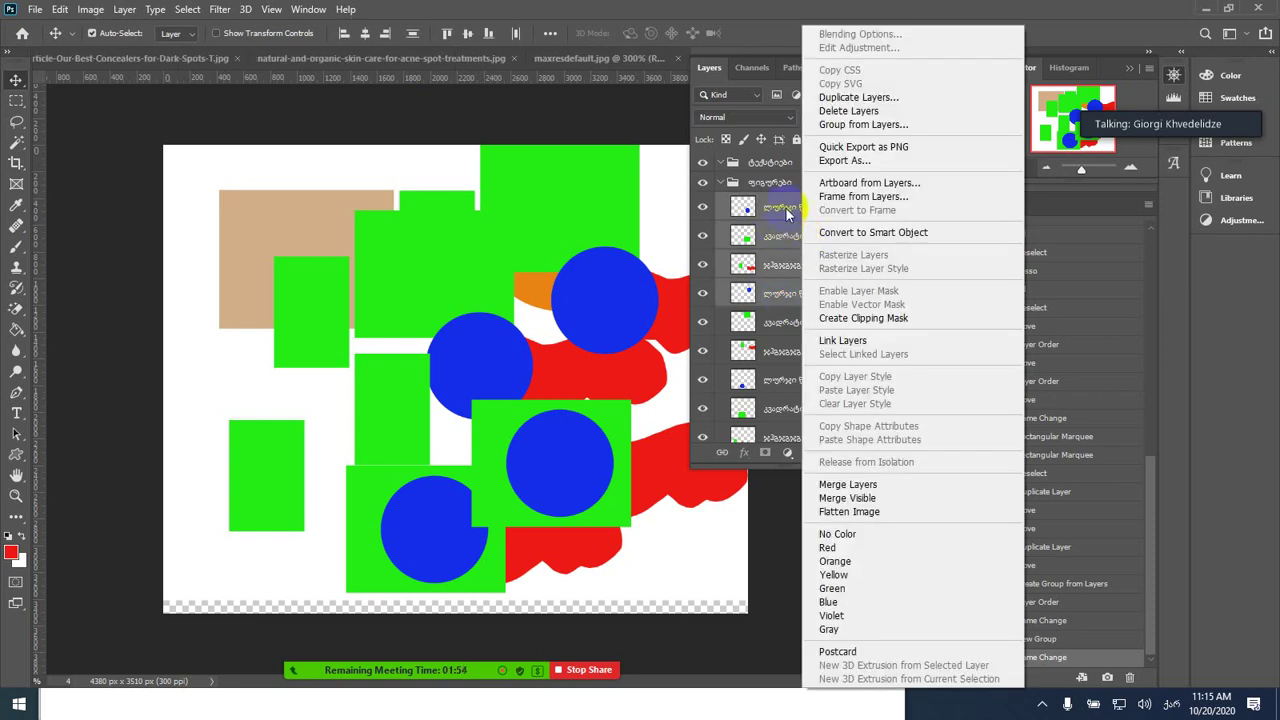
click(828, 113)
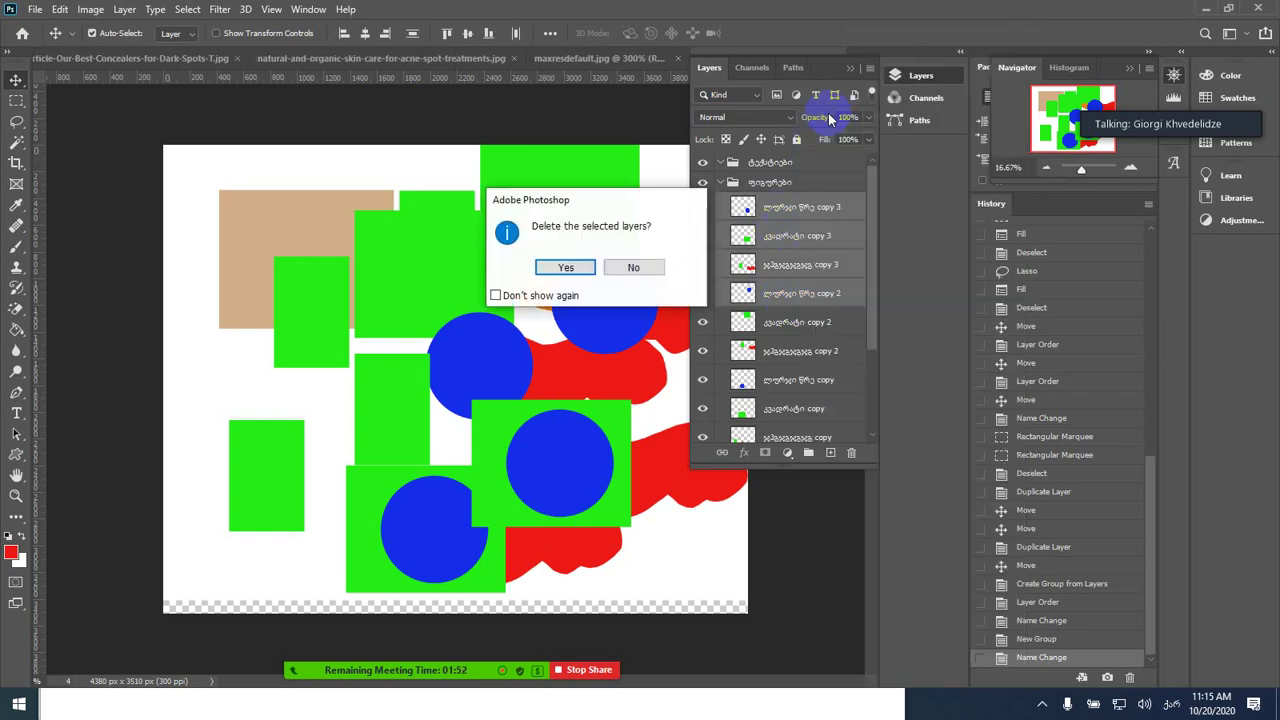
click(566, 266)
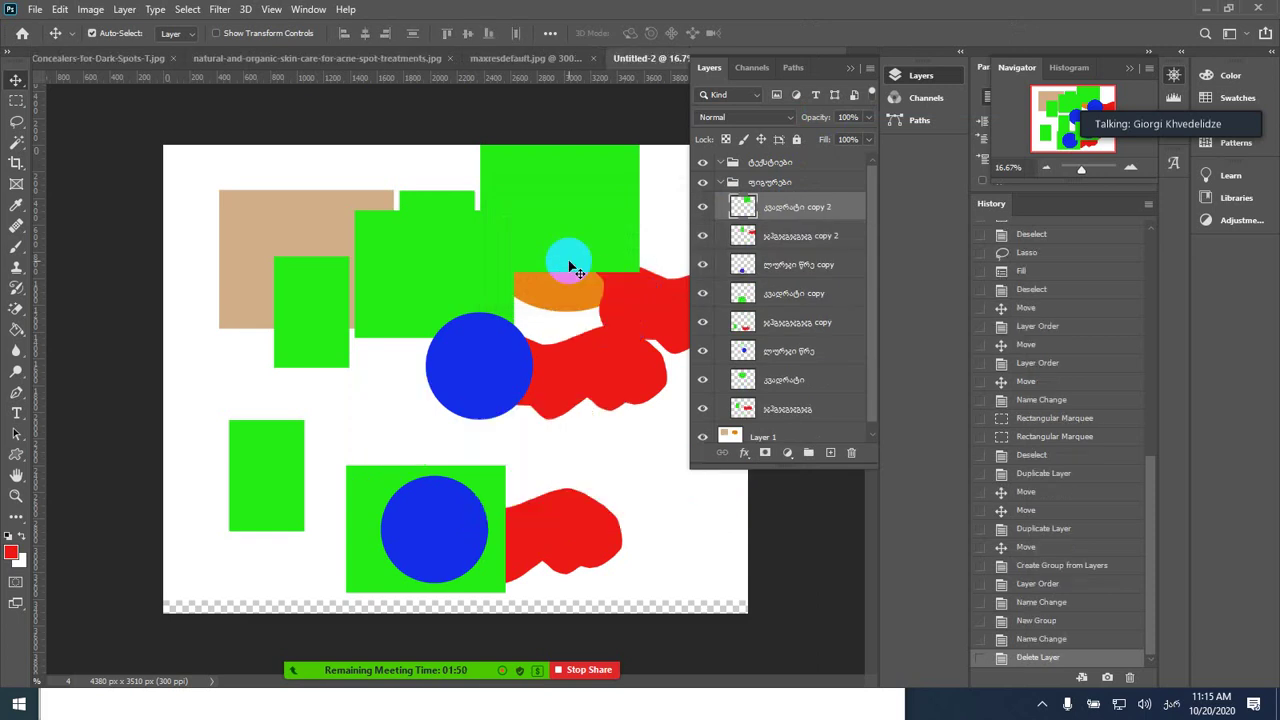
- Hide the four layers from ლურჯი წრე up to ლურჯი წრე copy in the ფიგურები group
click(703, 348)
click(703, 345)
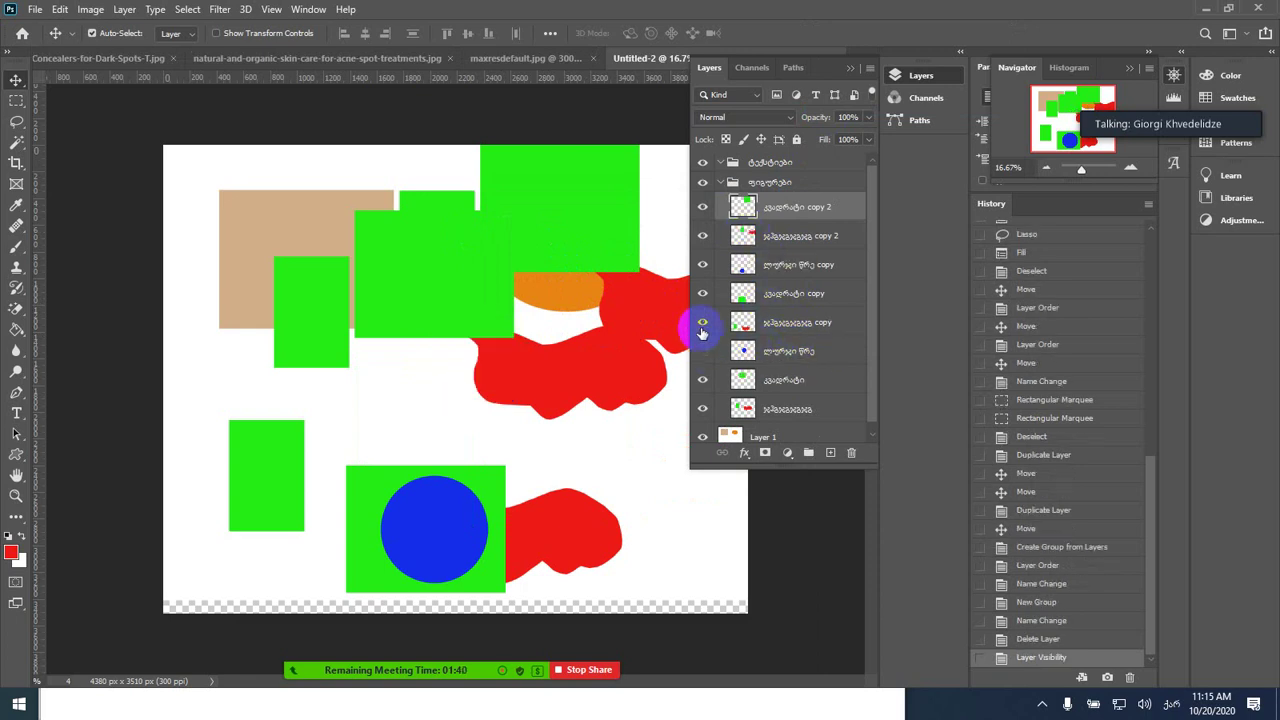
click(702, 325)
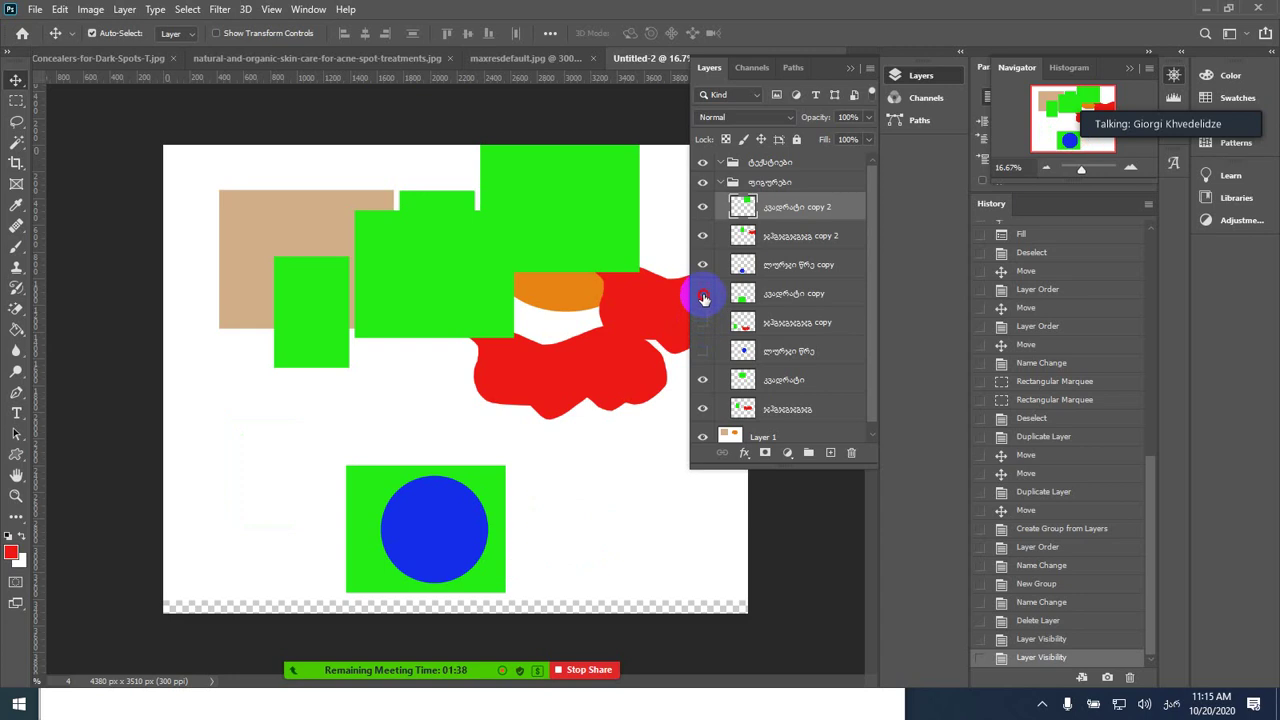
click(703, 293)
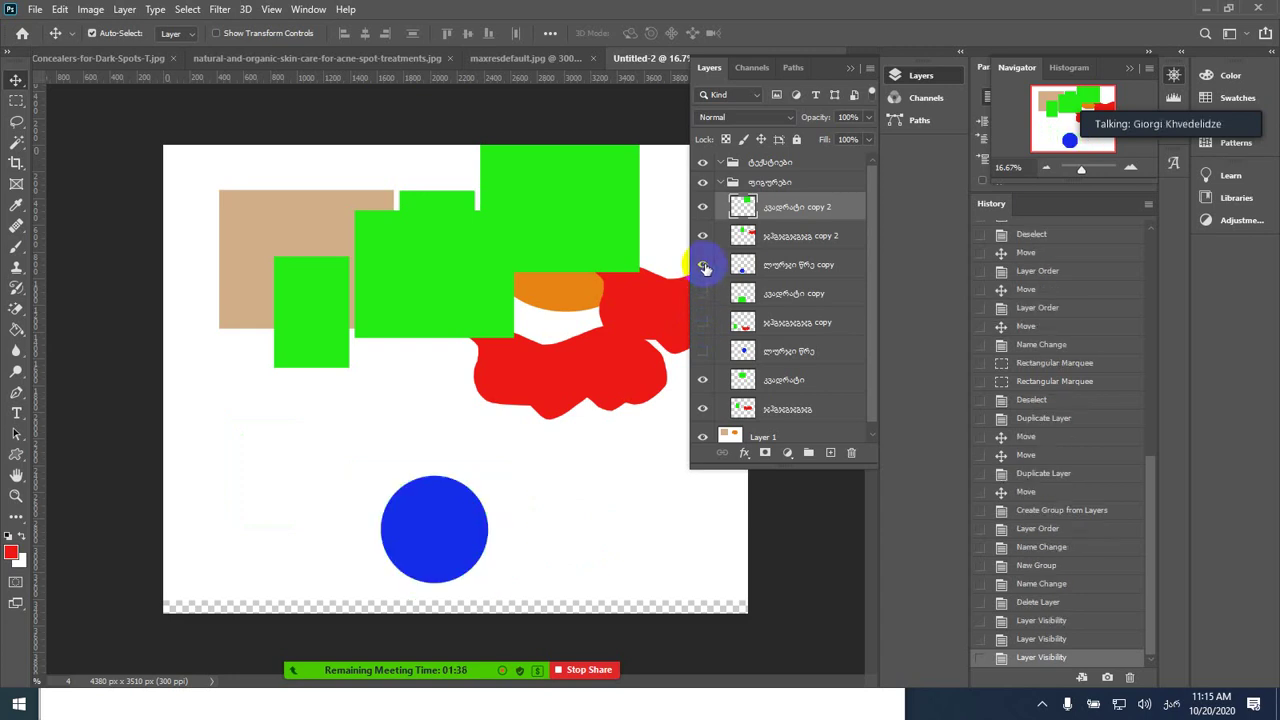
click(703, 267)
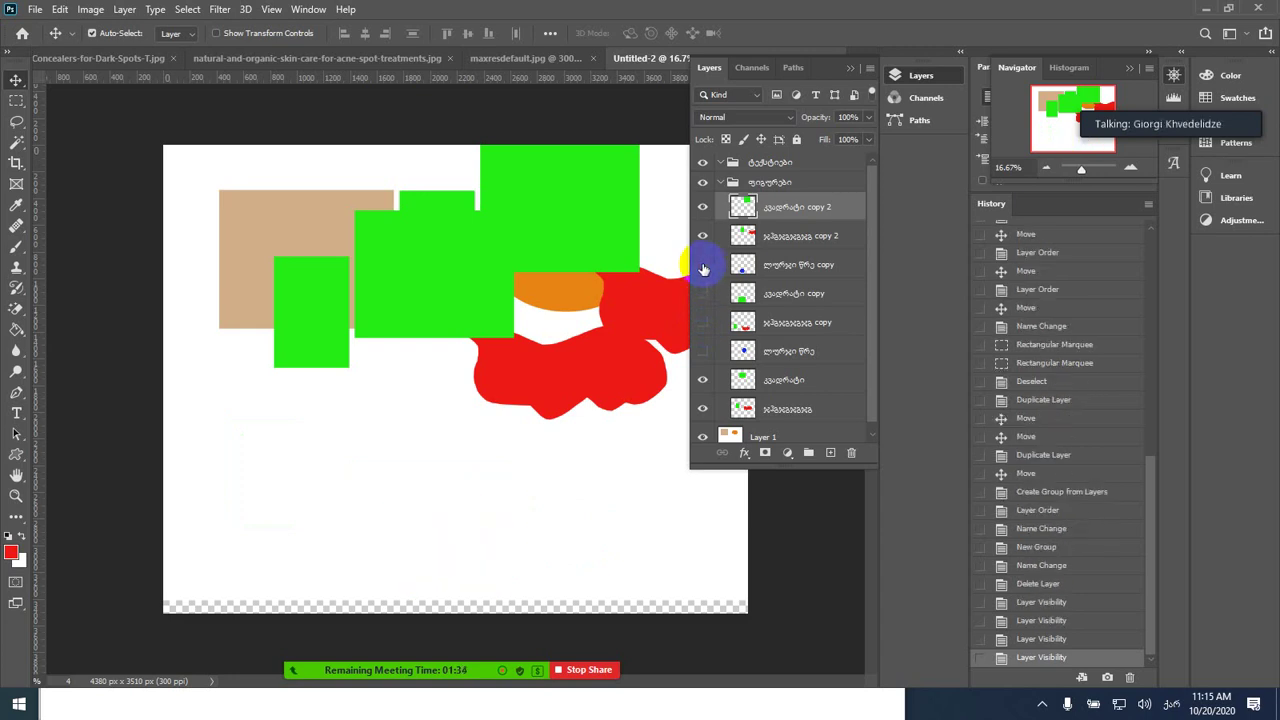
- Delete the four hidden layers from the ფიგურები group
click(771, 270)
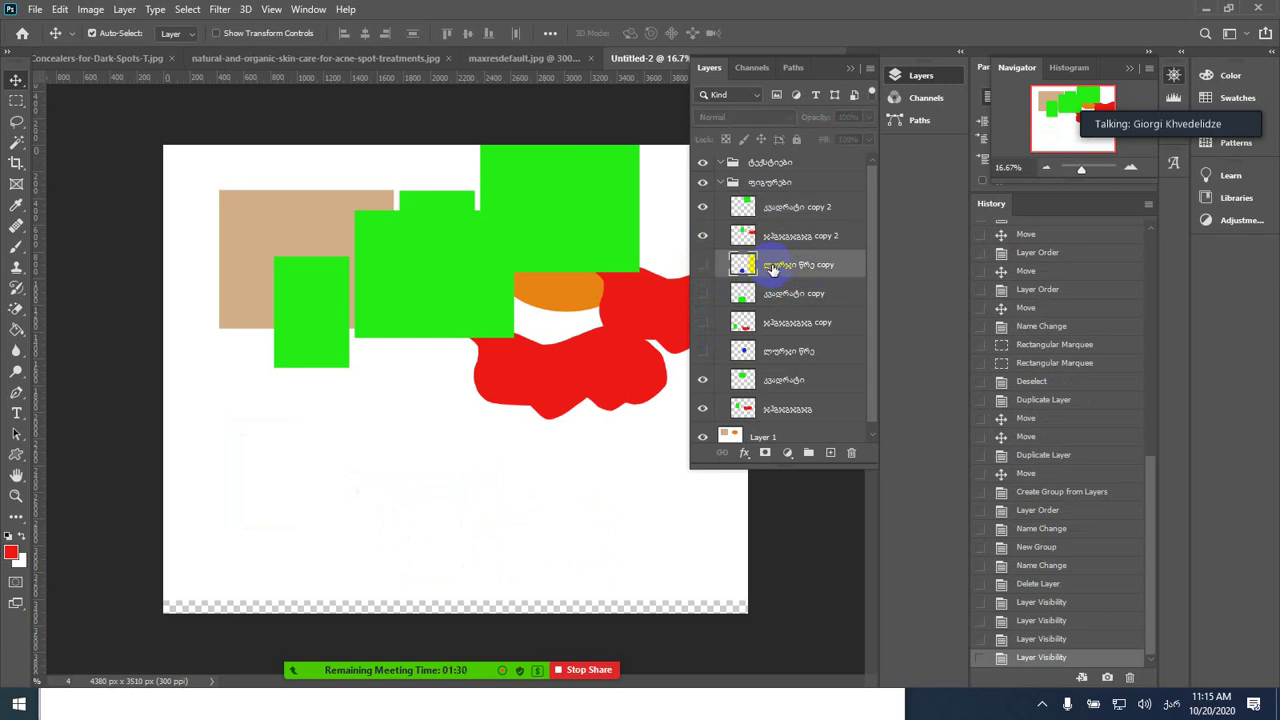
shift+click(783, 351)
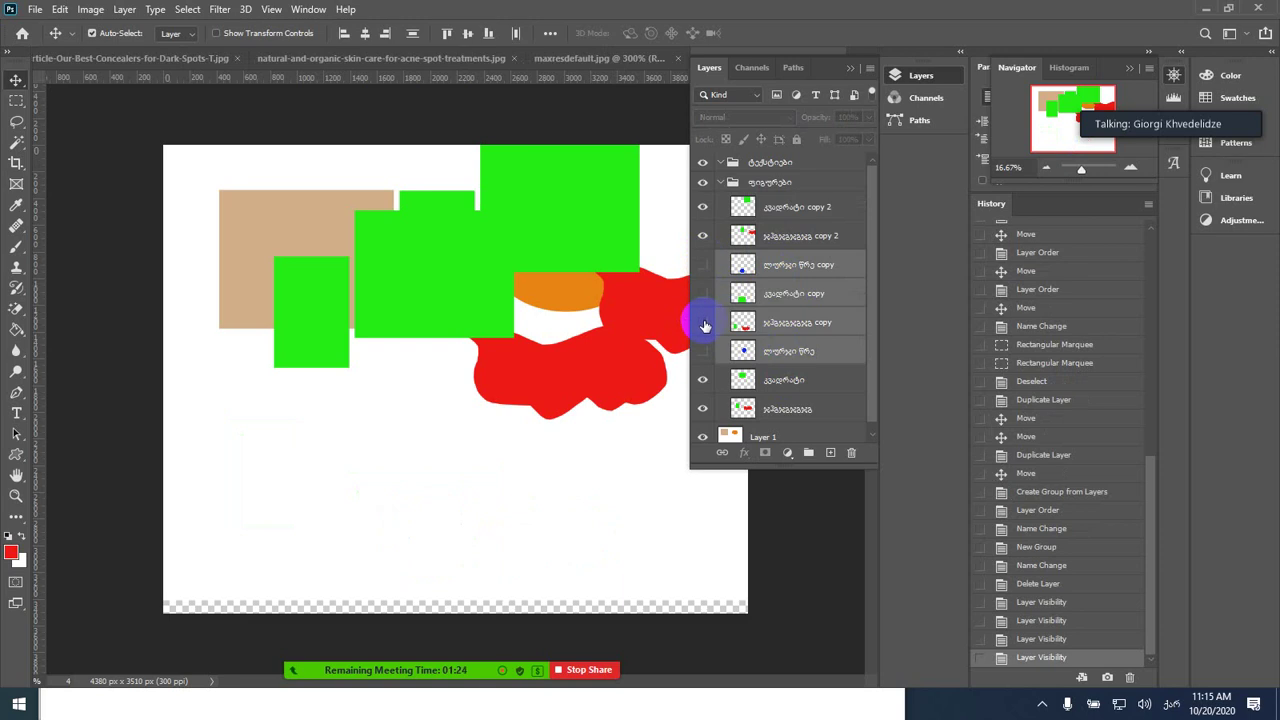
mouse_move(778, 290)
mouse_down()
mouse_move(825, 462)
mouse_move(851, 462)
mouse_move(797, 297)
mouse_up()
right_click(797, 297)
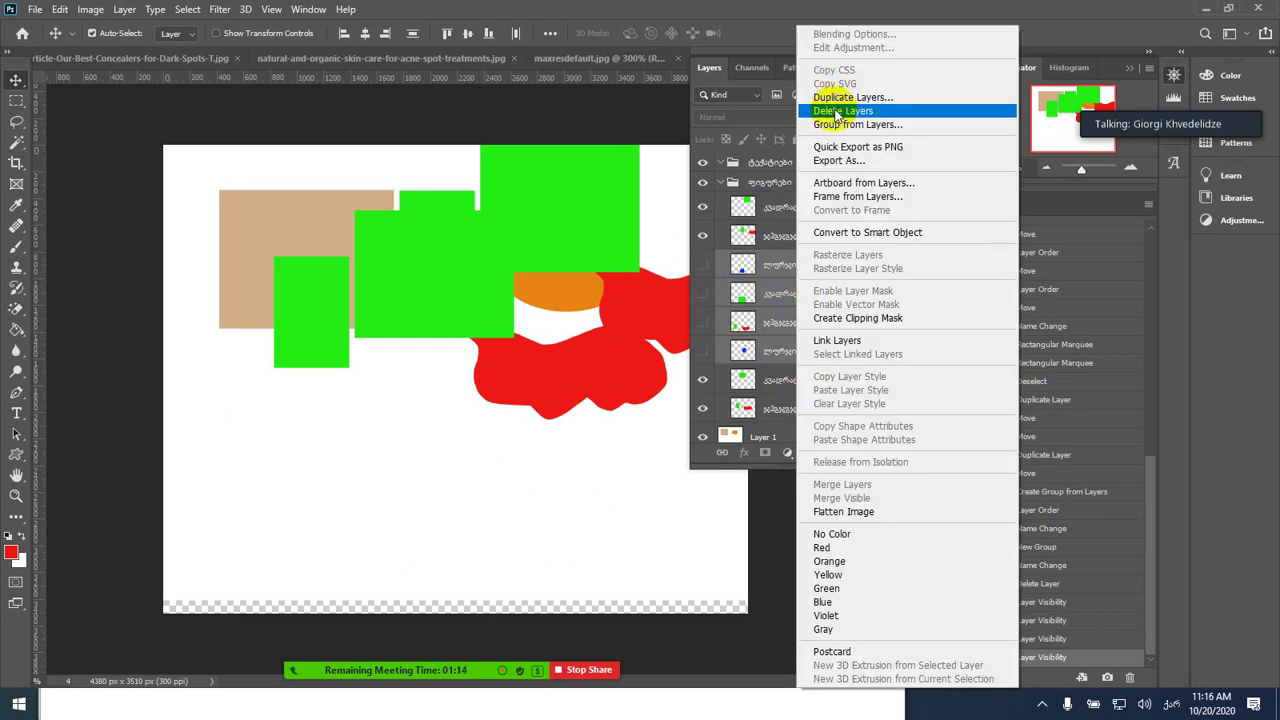
click(788, 12)
click(851, 462)
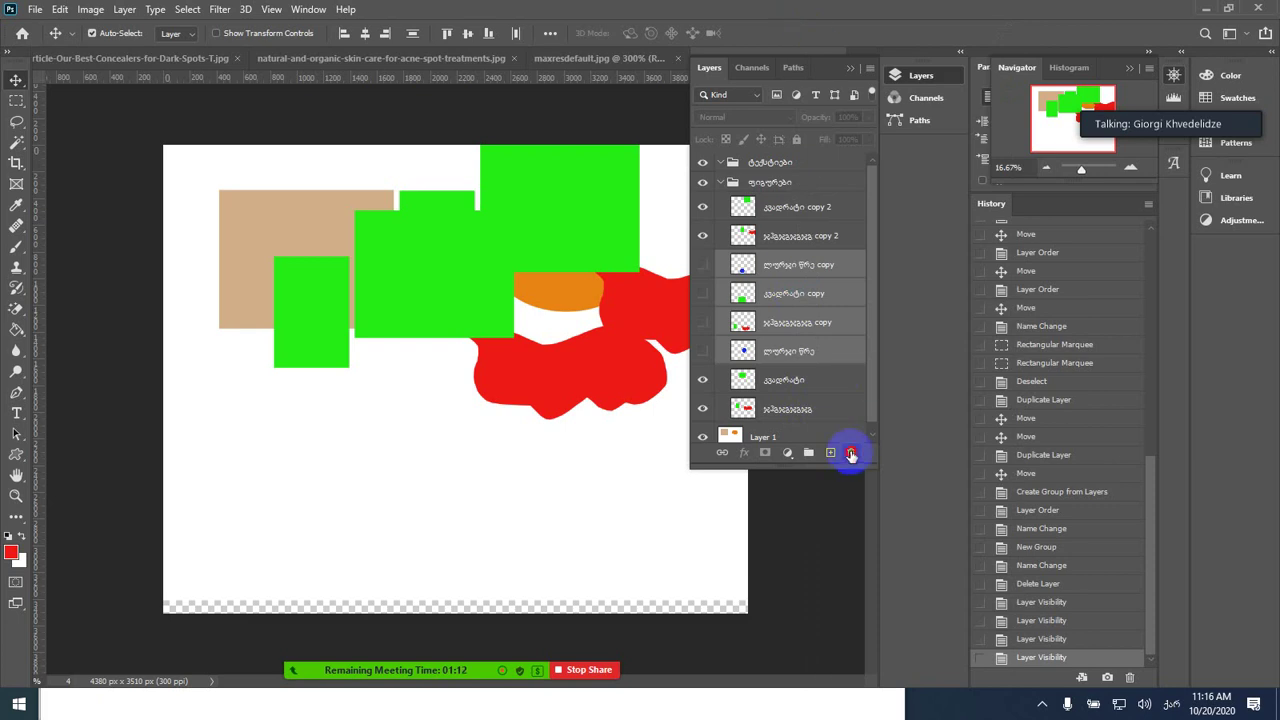
click(573, 266)
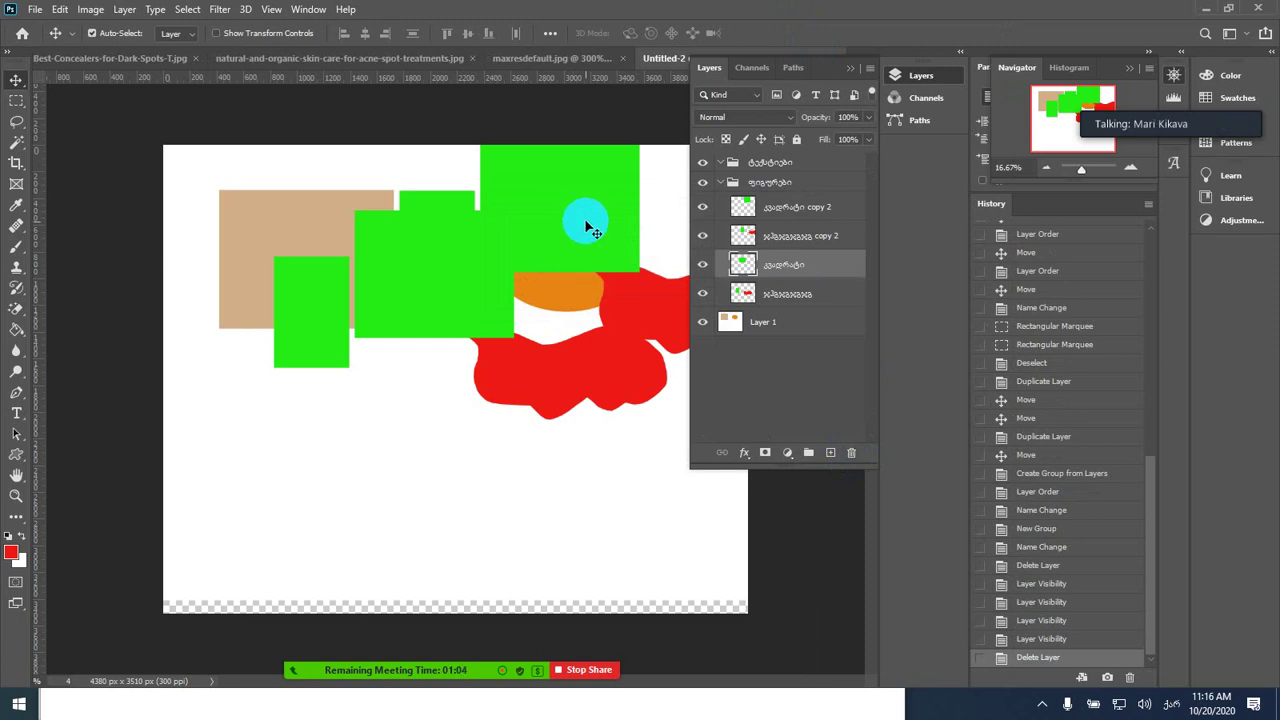
- Move the large green rectangle of the კვადრატი copy 2 layer down over the red shape
drag(586, 214, 591, 371)
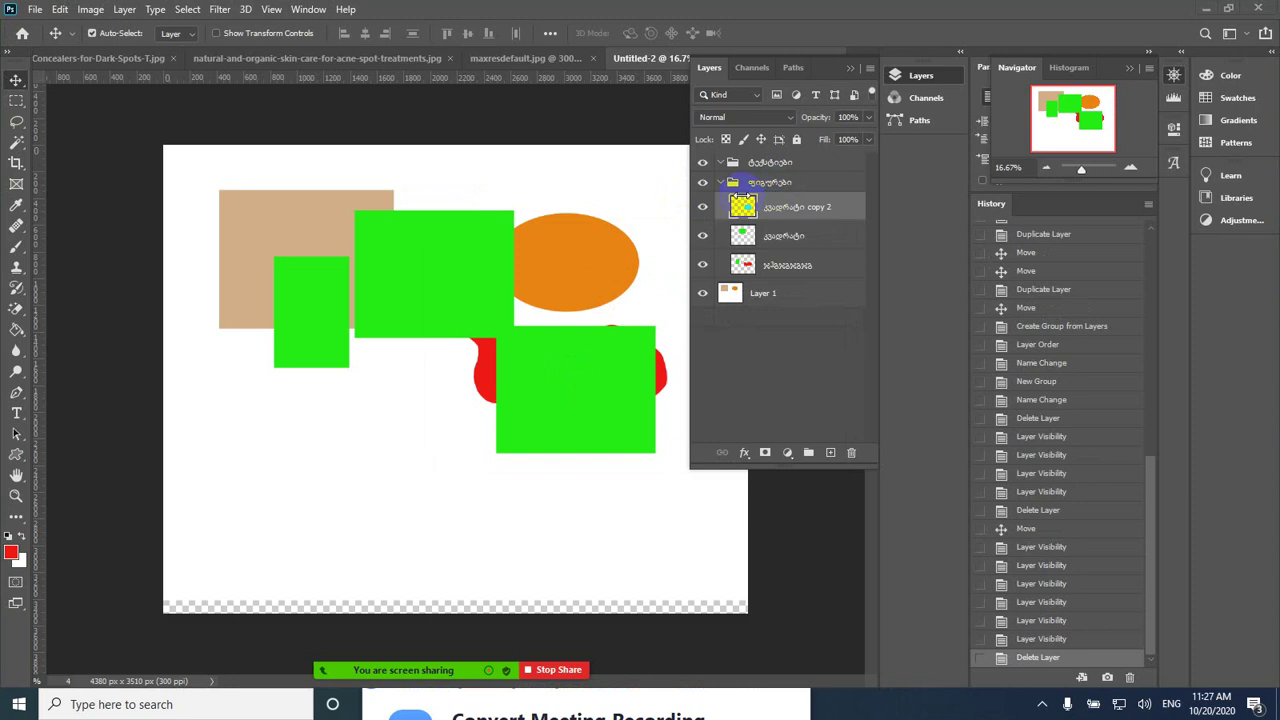
- Give the კვადრატი copy 2 layer a green colour label
click(720, 207)
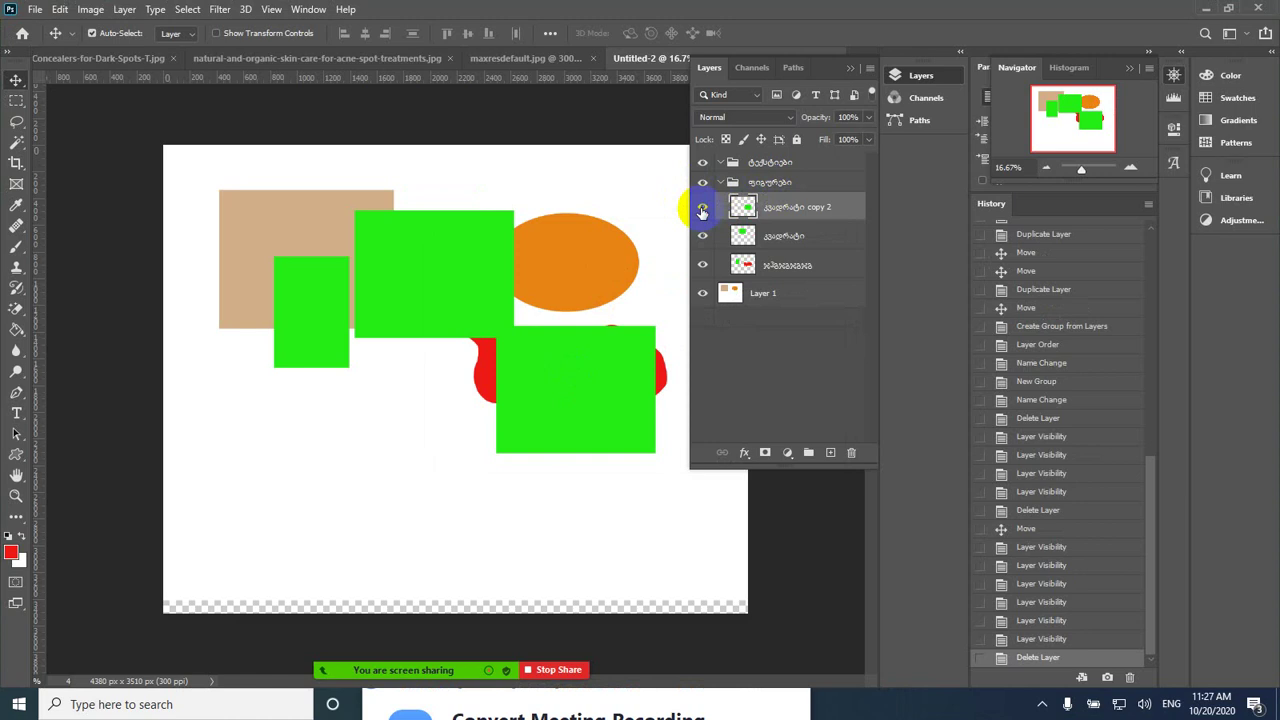
right_click(702, 212)
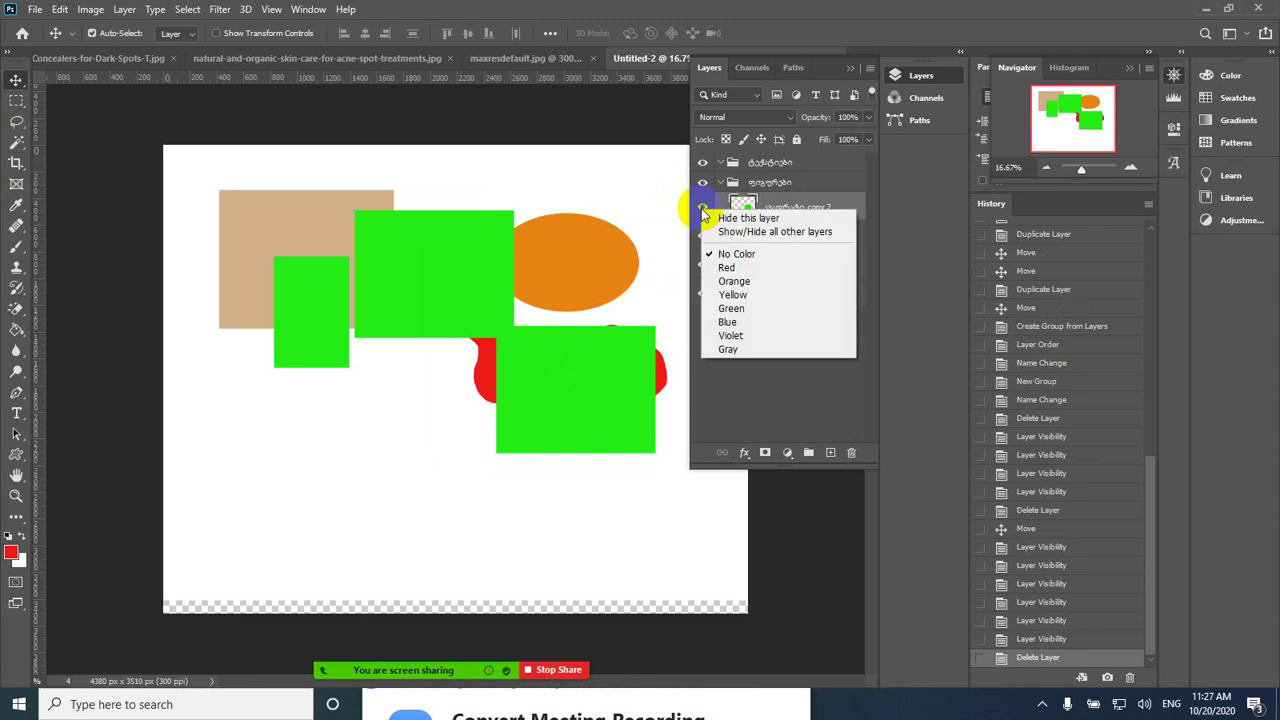
click(736, 310)
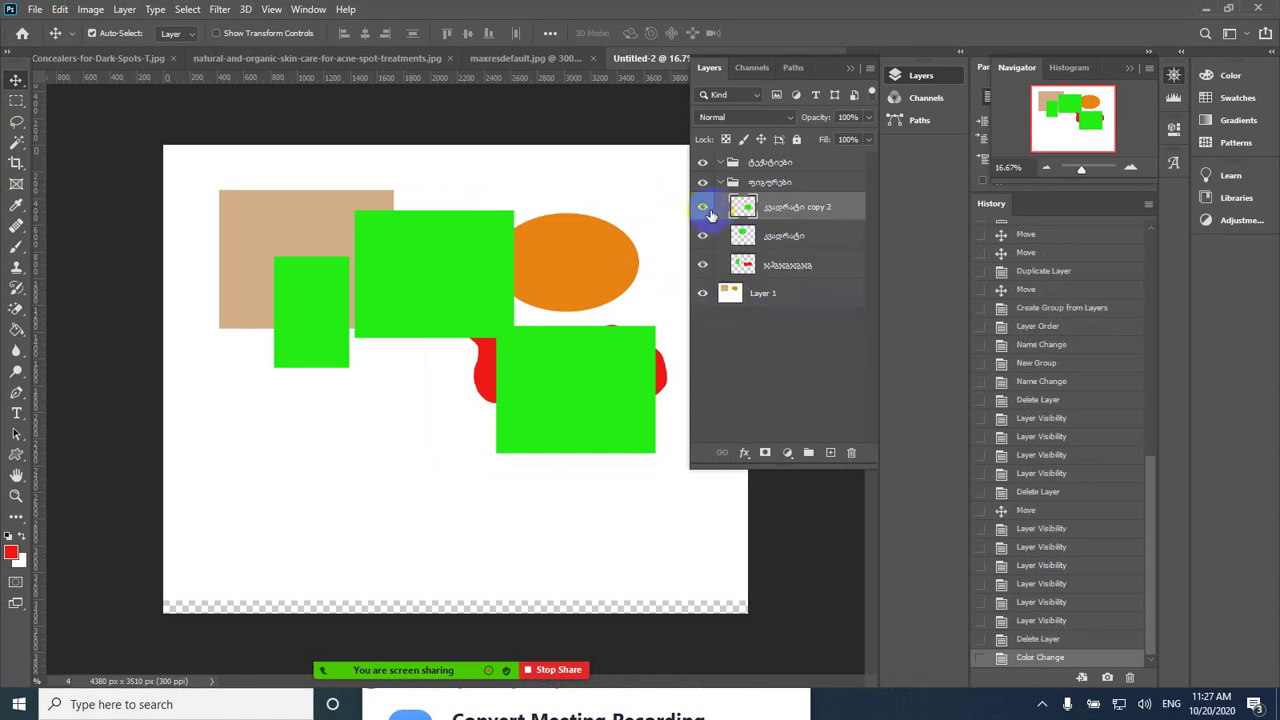
click(745, 264)
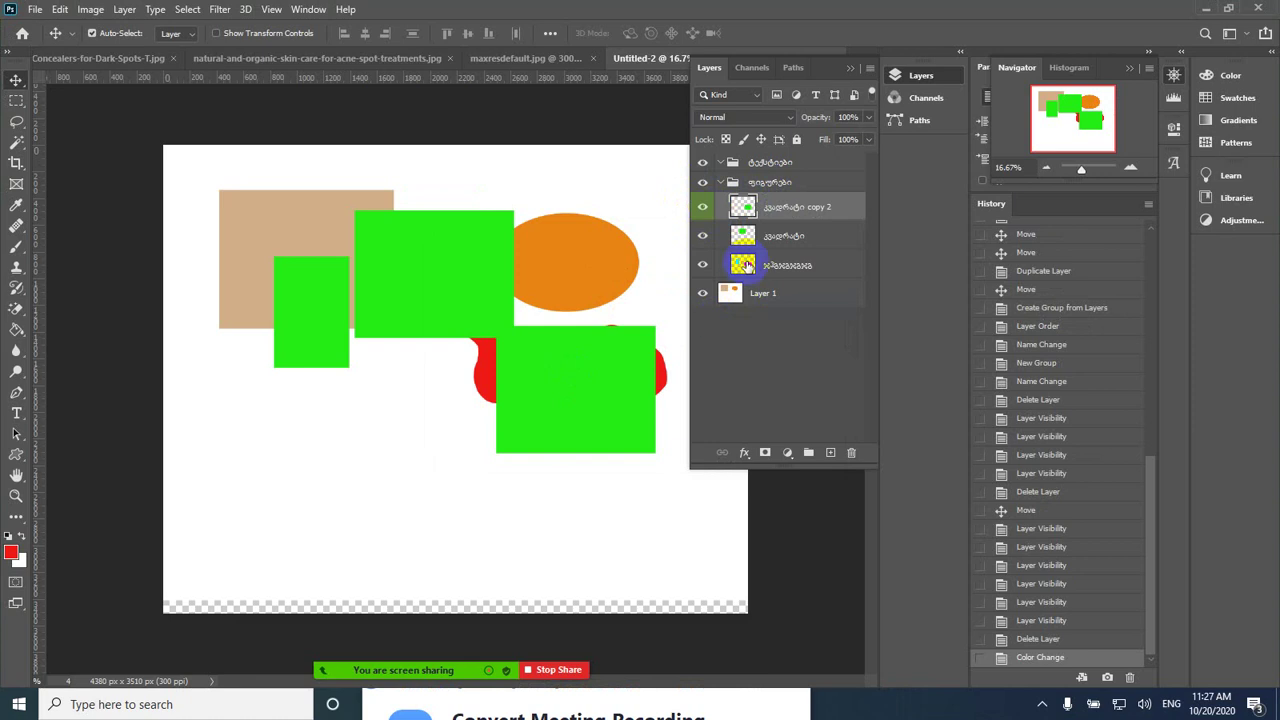
- Give the lowest layer in the ფიგურები group a red colour label
click(748, 265)
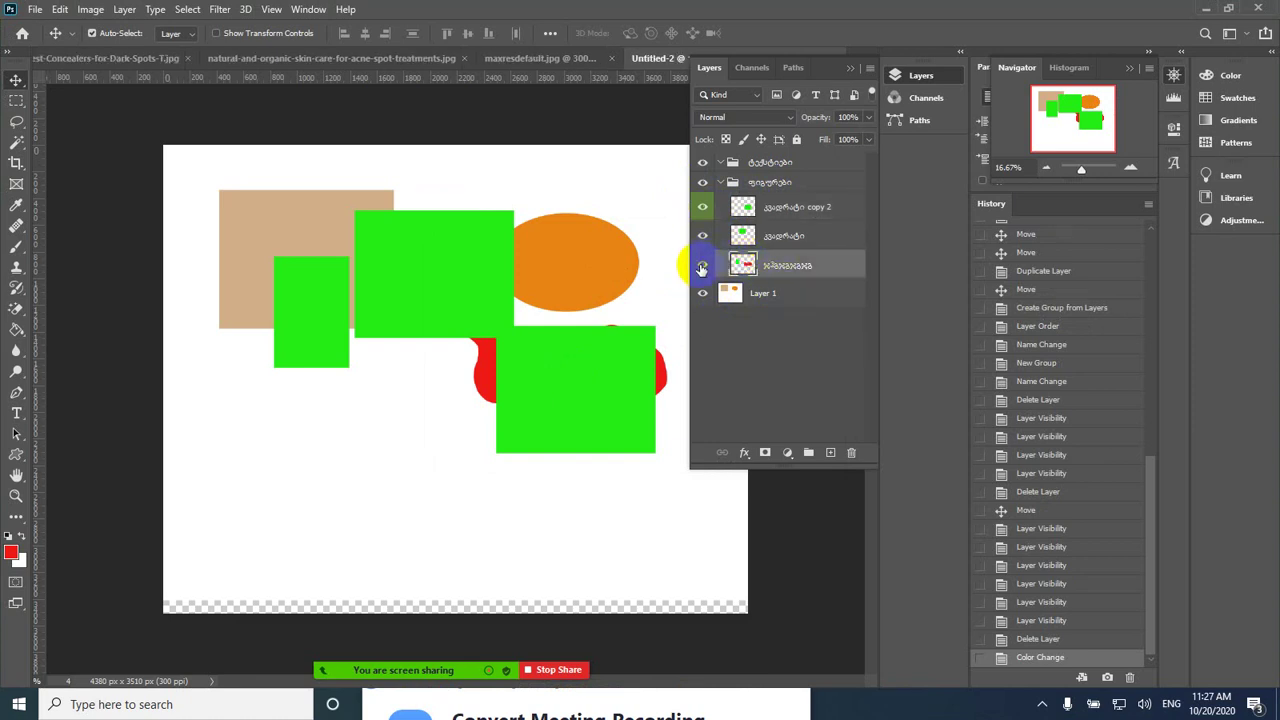
right_click(702, 266)
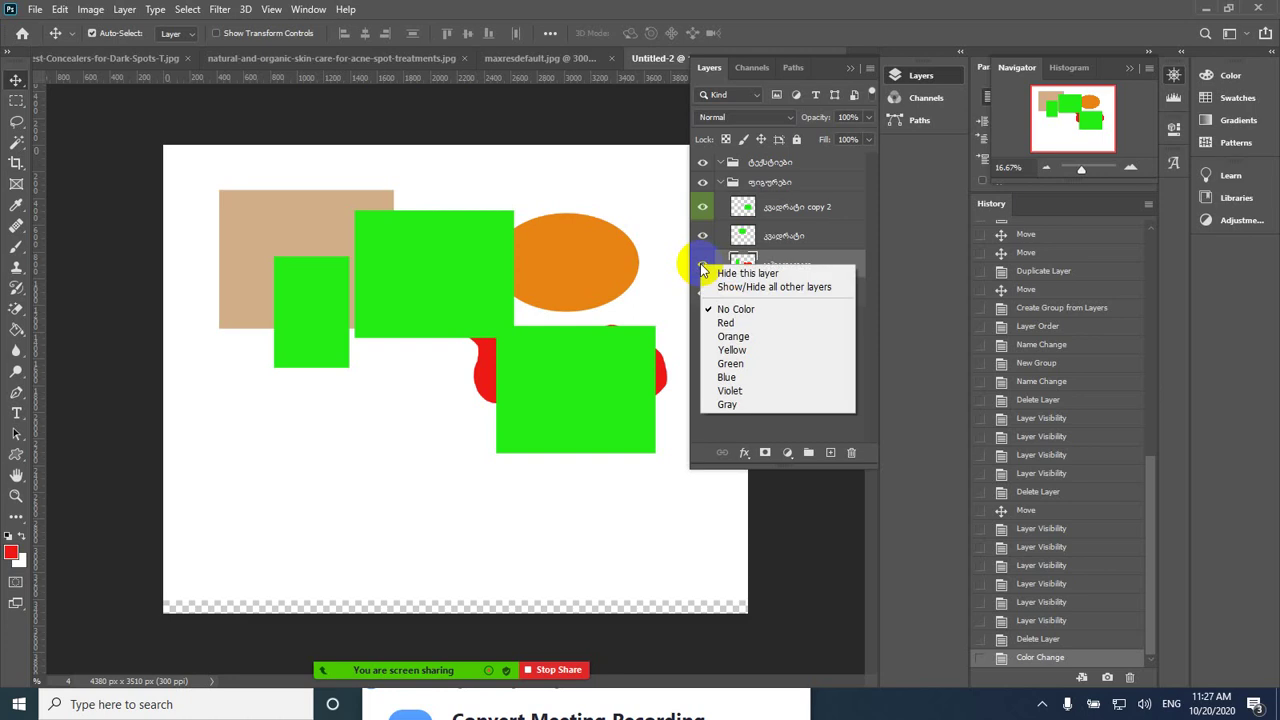
click(743, 325)
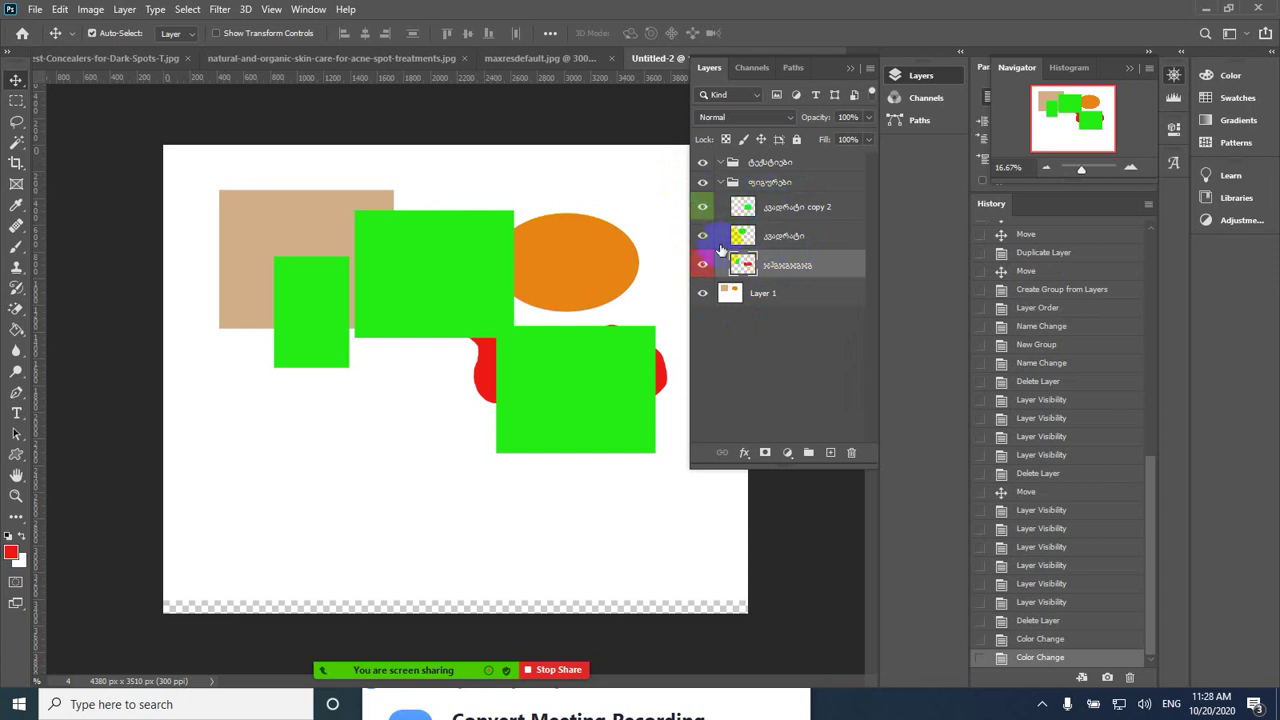
right_click(704, 205)
click(800, 270)
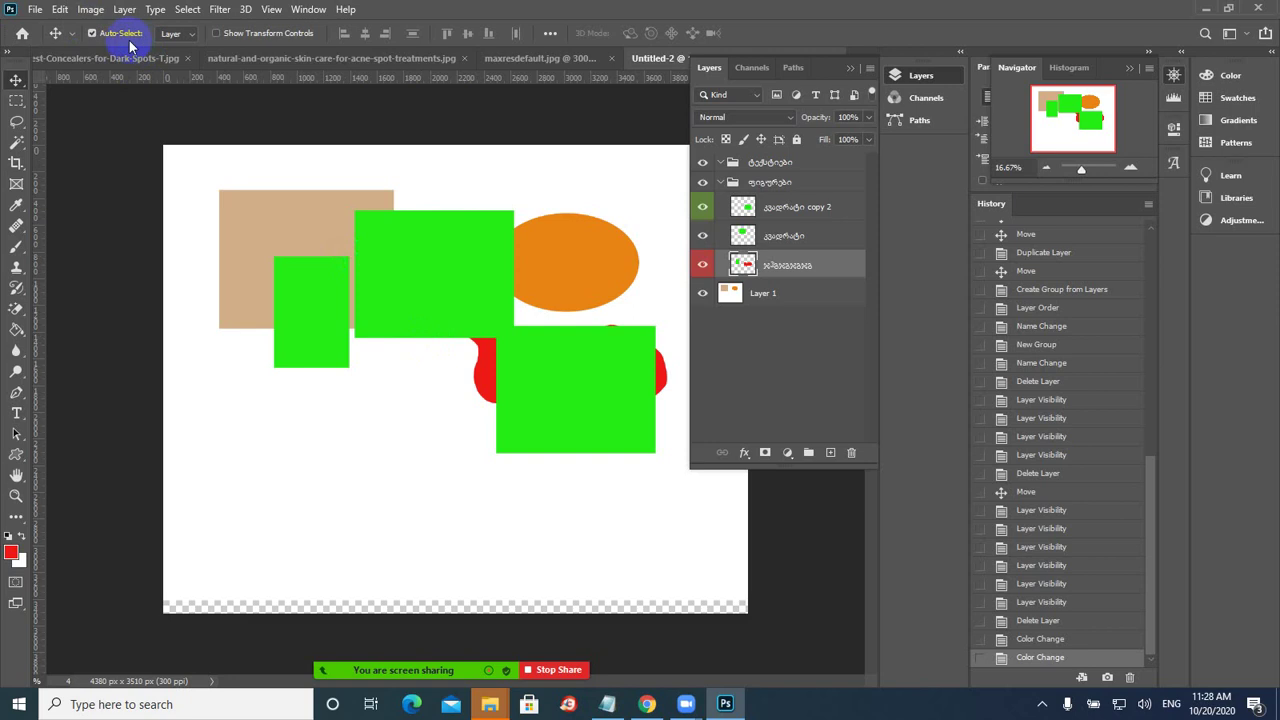
- Select the red shape and the large green rectangle on the canvas in turn to check which layer holds each
click(482, 378)
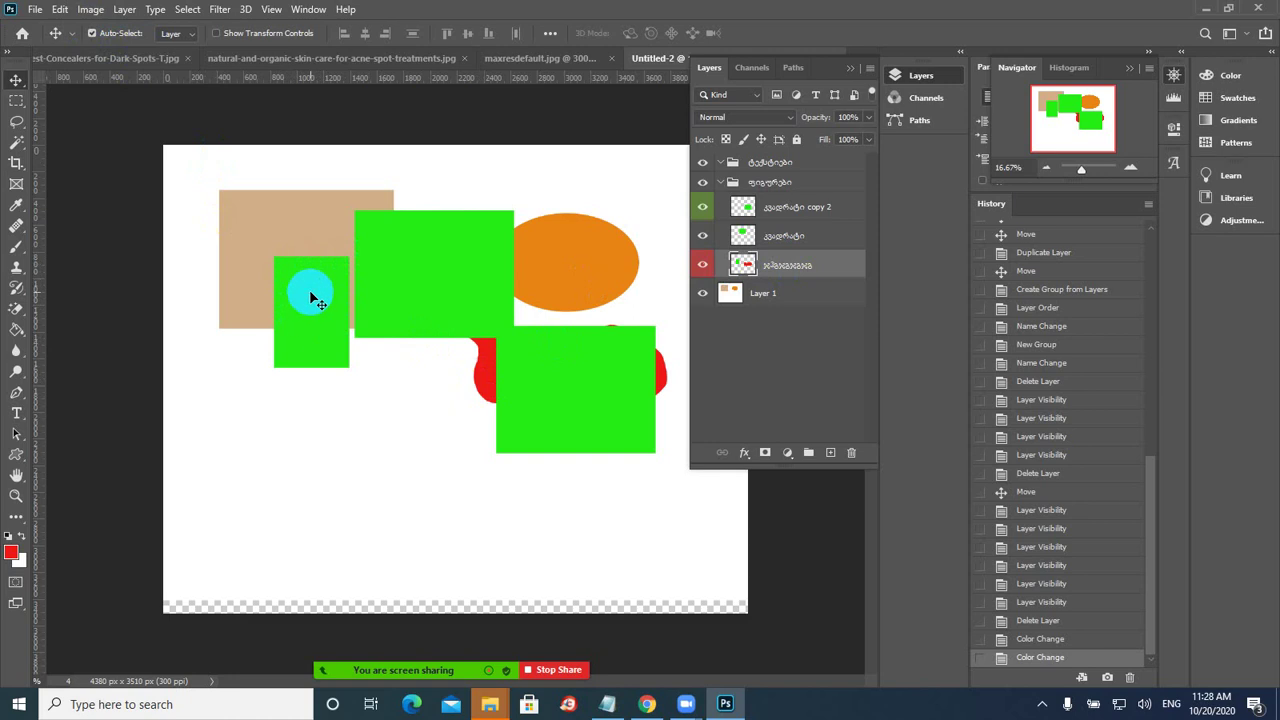
click(750, 266)
click(445, 244)
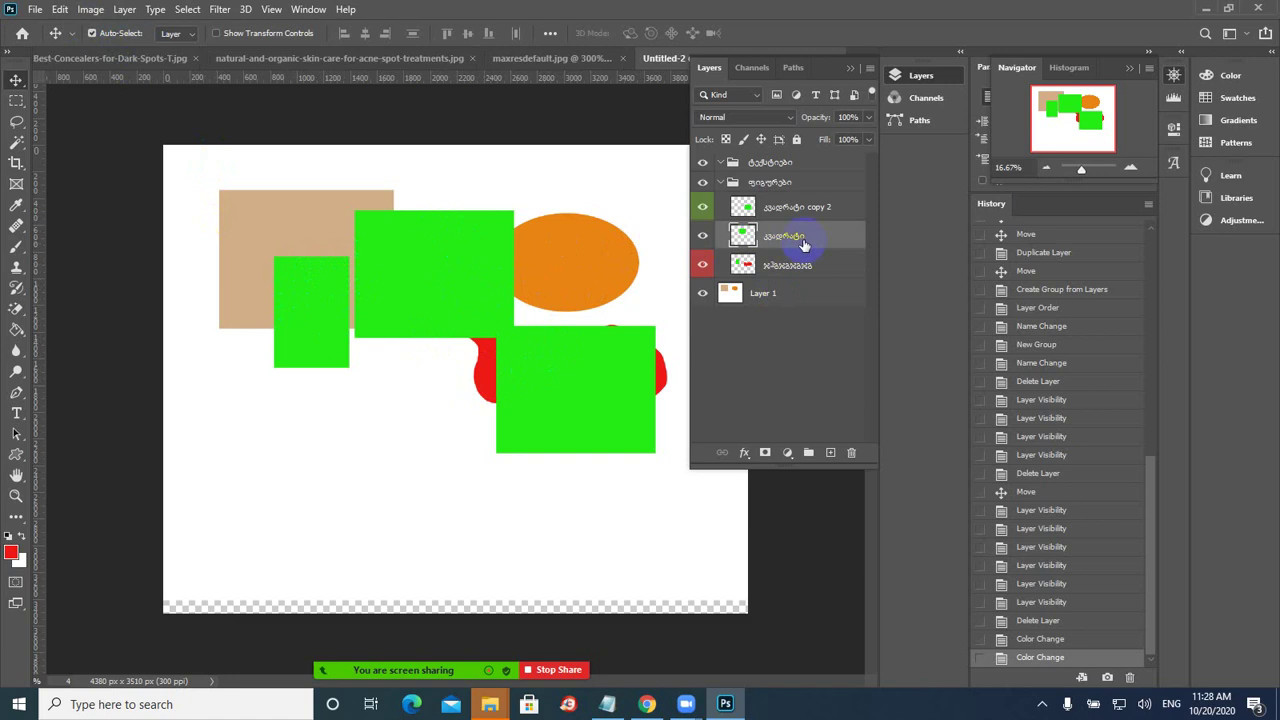
- Identify the lower green rectangle's layer, კვადრატი copy 2, by toggling its visibility, and delete that layer
click(594, 409)
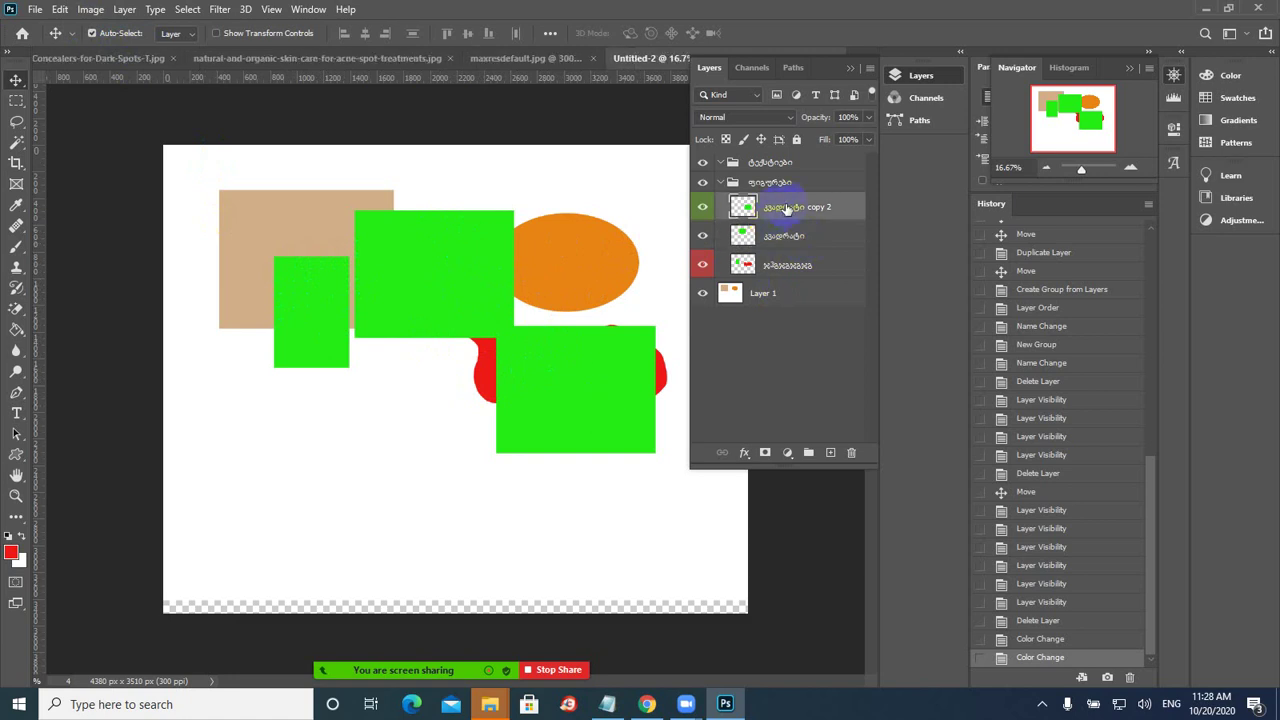
click(703, 208)
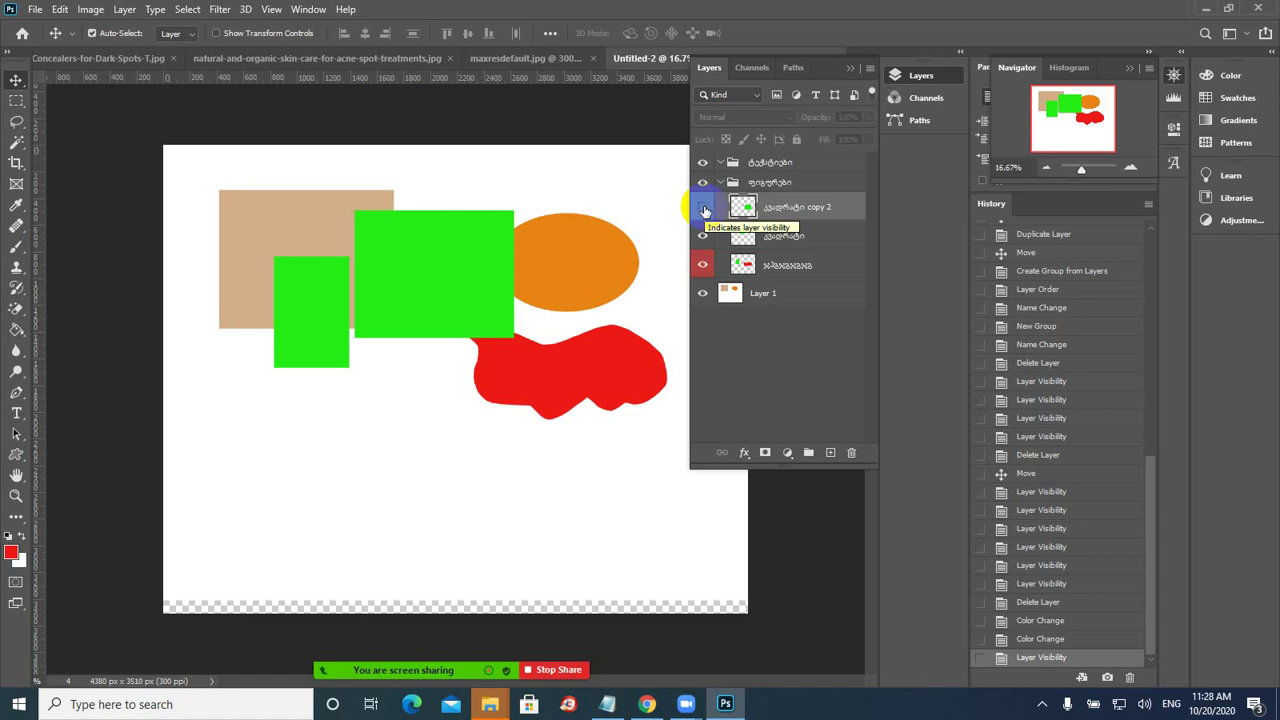
click(704, 209)
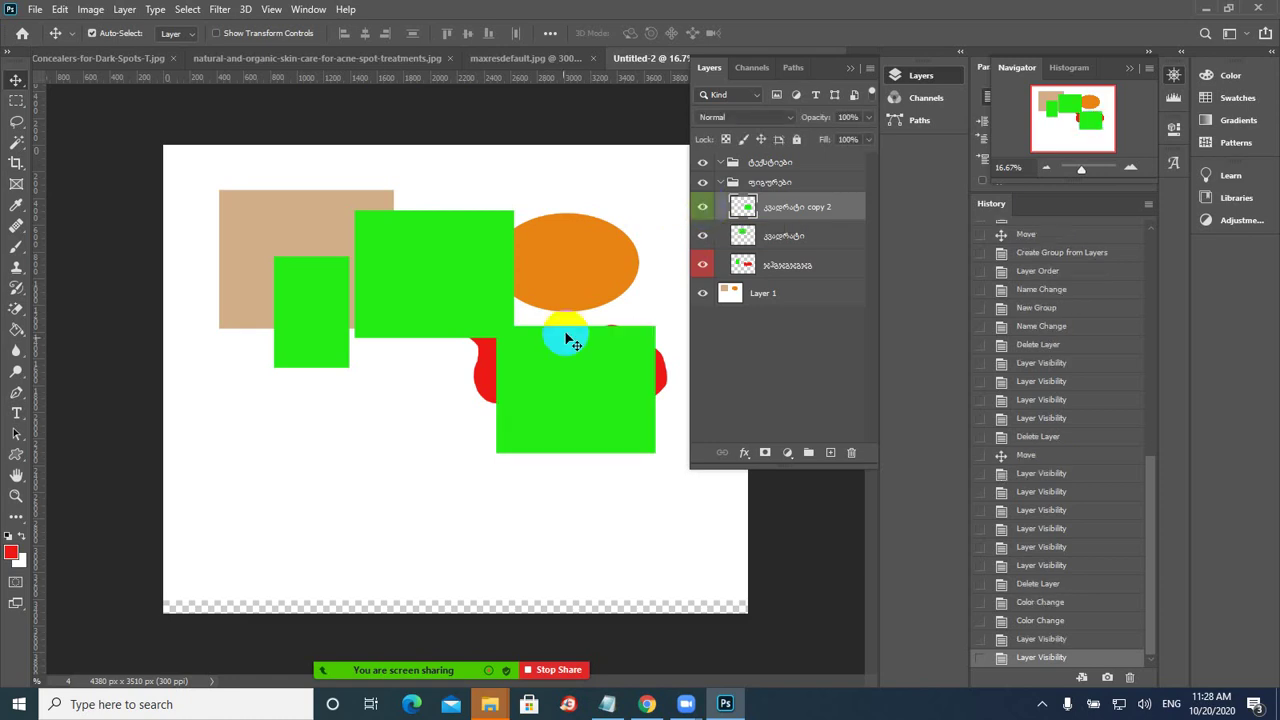
click(851, 455)
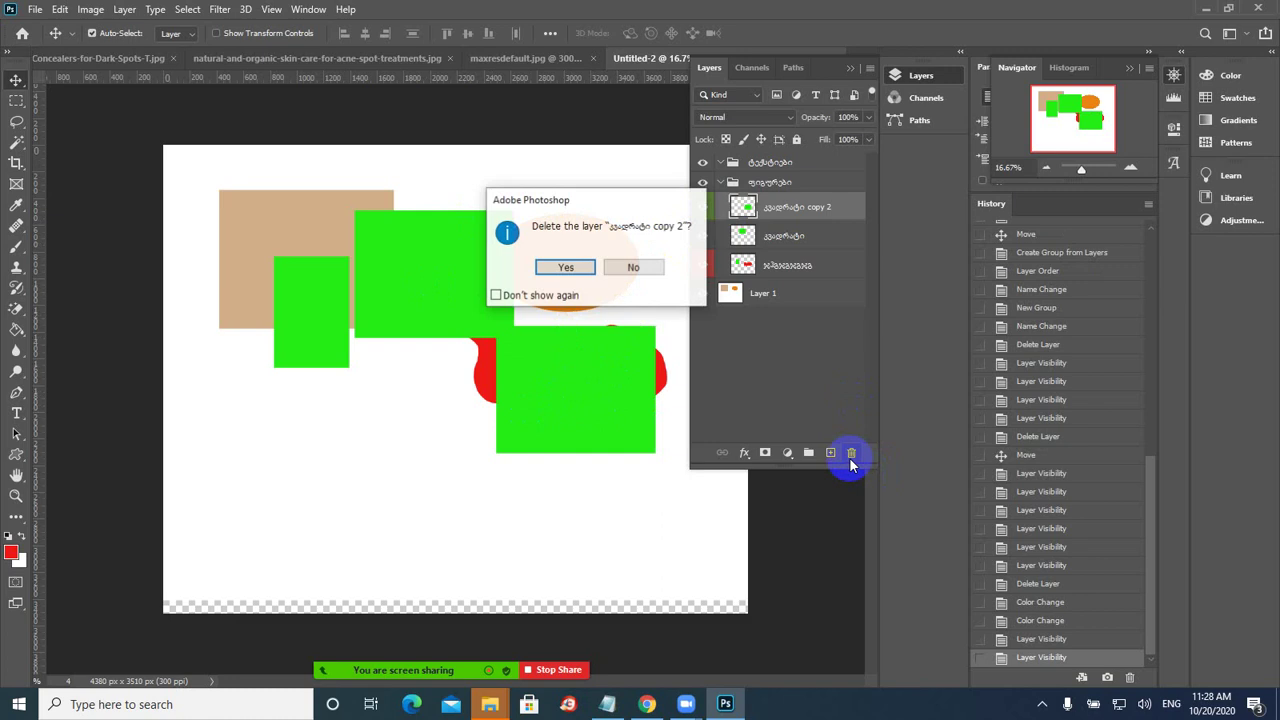
click(576, 270)
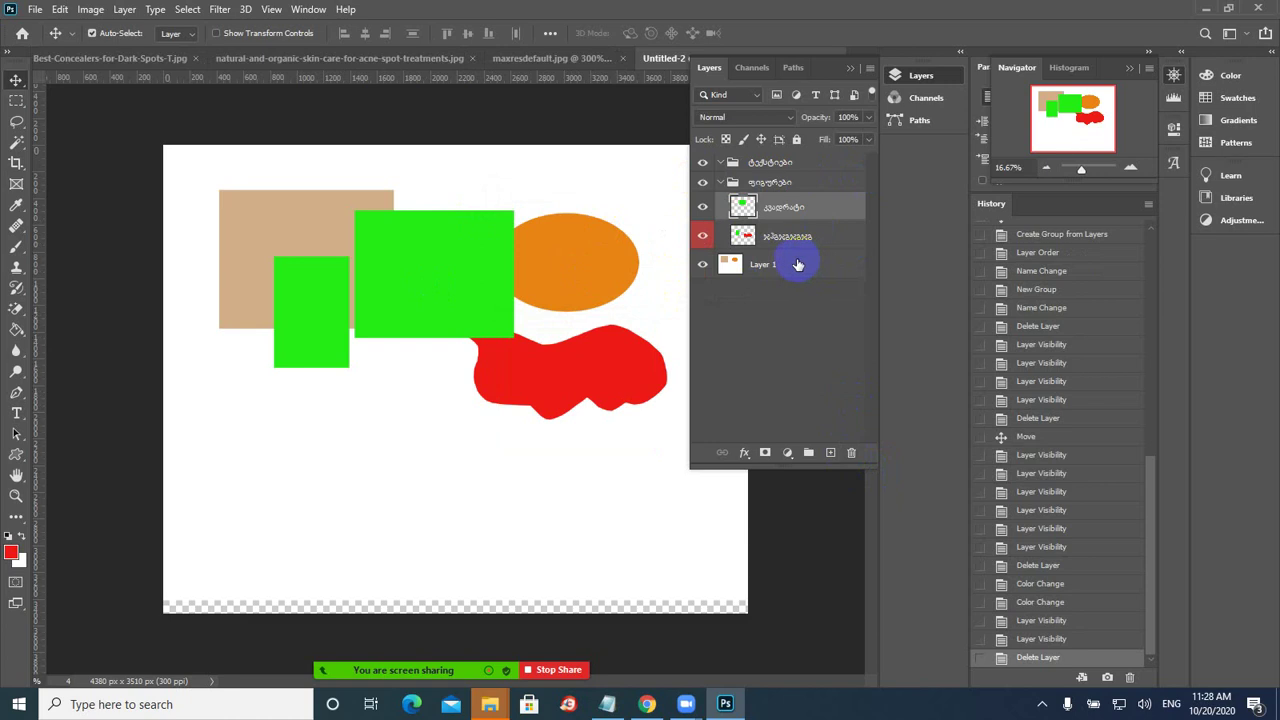
- Move the large green rectangle down below the tan one, and shift the red-labelled layer's shapes up over the orange ellipse
drag(434, 263, 409, 400)
drag(319, 287, 319, 231)
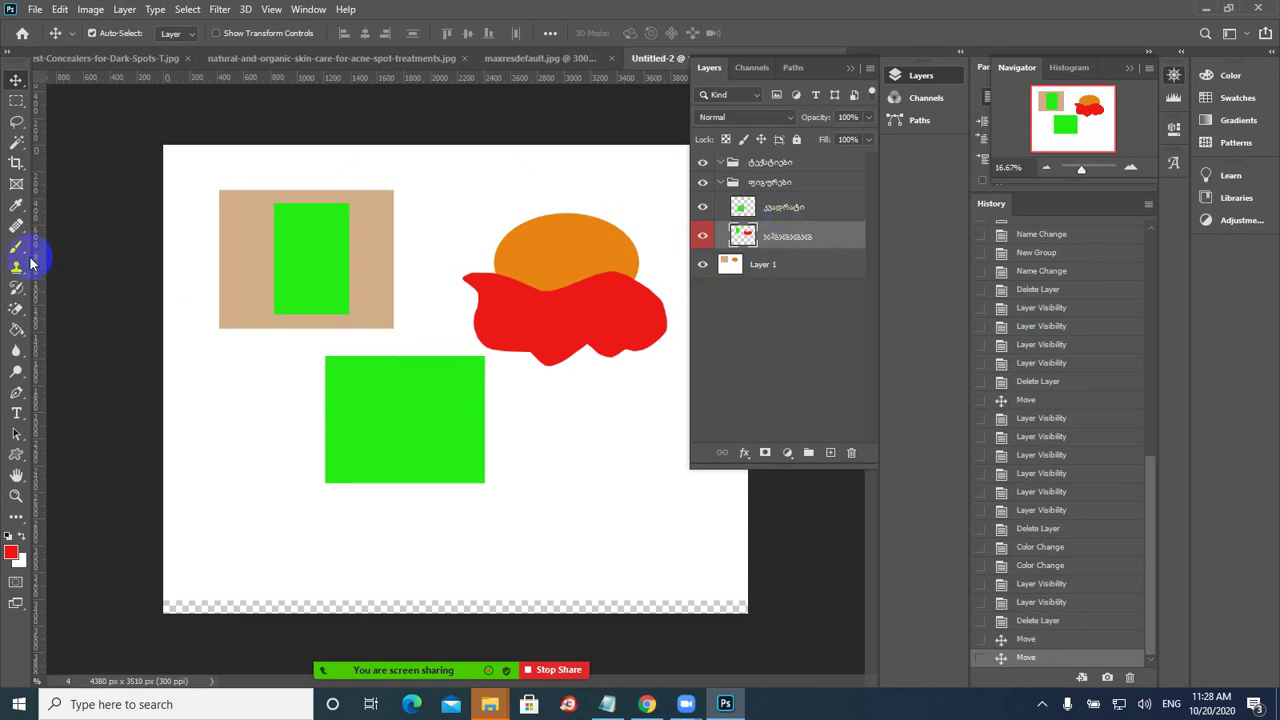
click(18, 226)
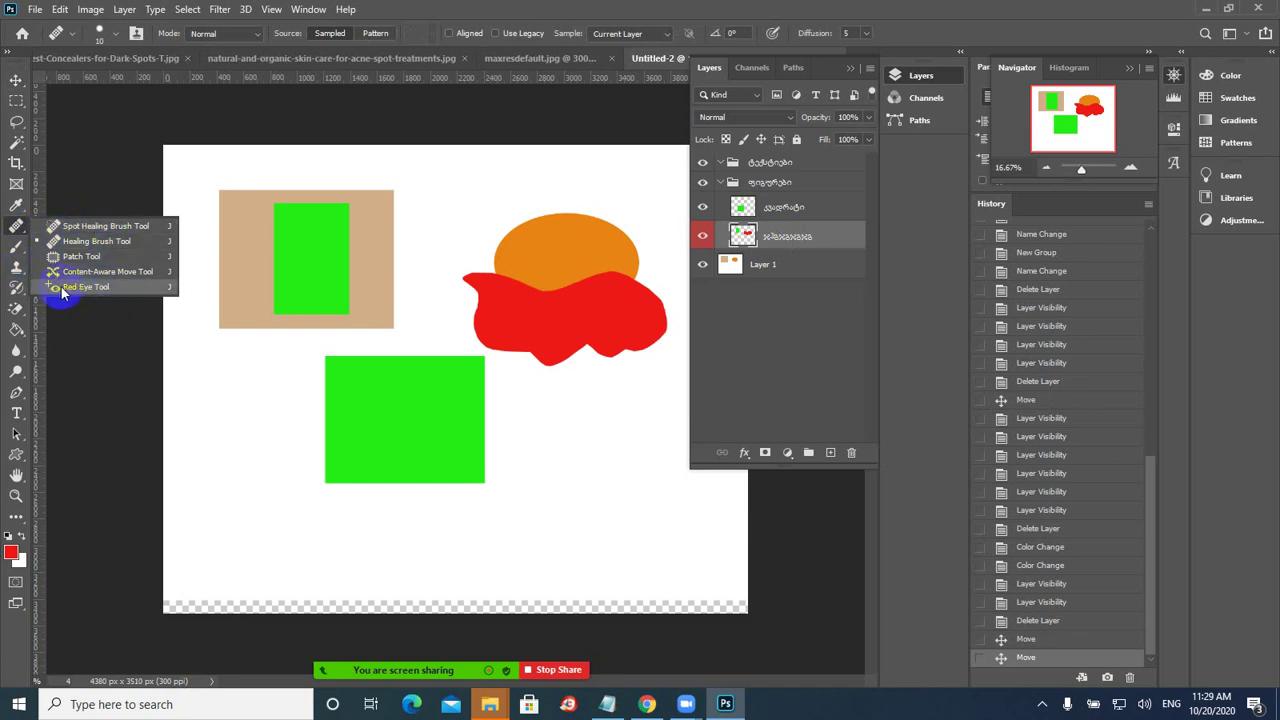
drag(24, 271, 118, 266)
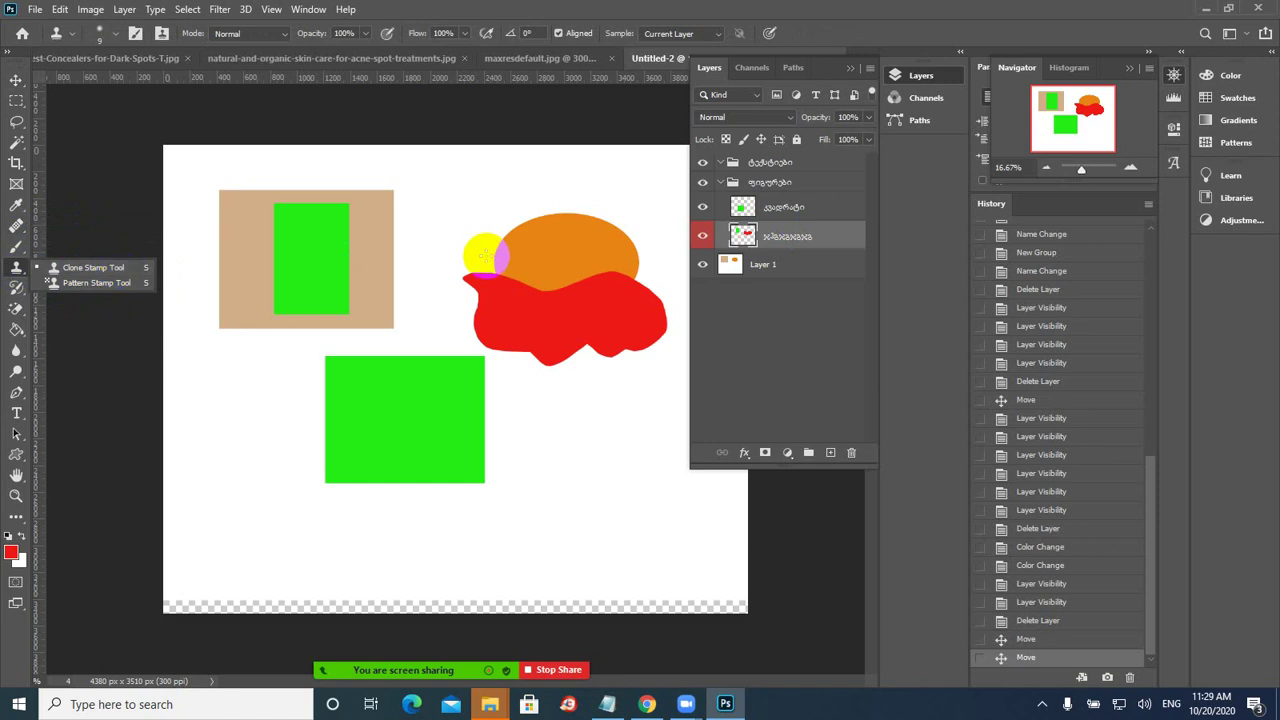
- Move the red shape and small green rectangle of the red-labelled layer back down, clear of the orange ellipse
click(16, 78)
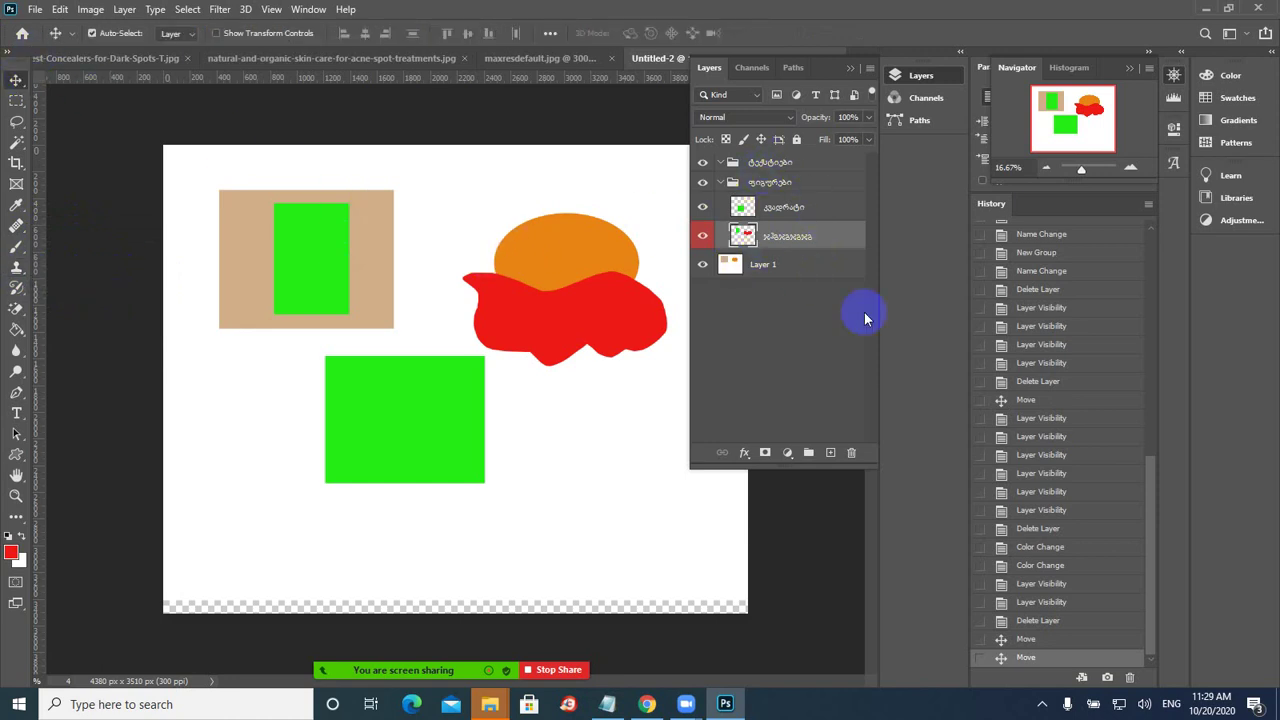
drag(620, 289, 576, 328)
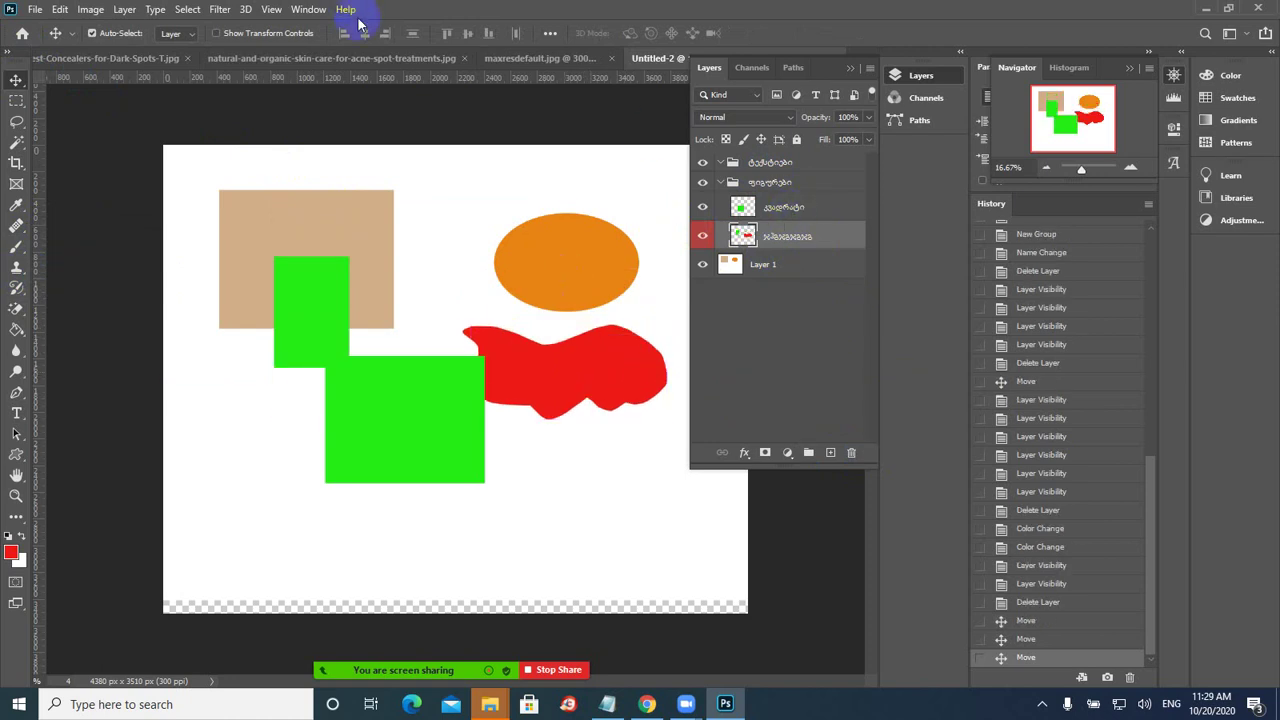
- Switch to the natural-and-organic-skin-care-for-acne-spot-treatments.jpg document and revert the photo to its original opening state in the history
click(328, 58)
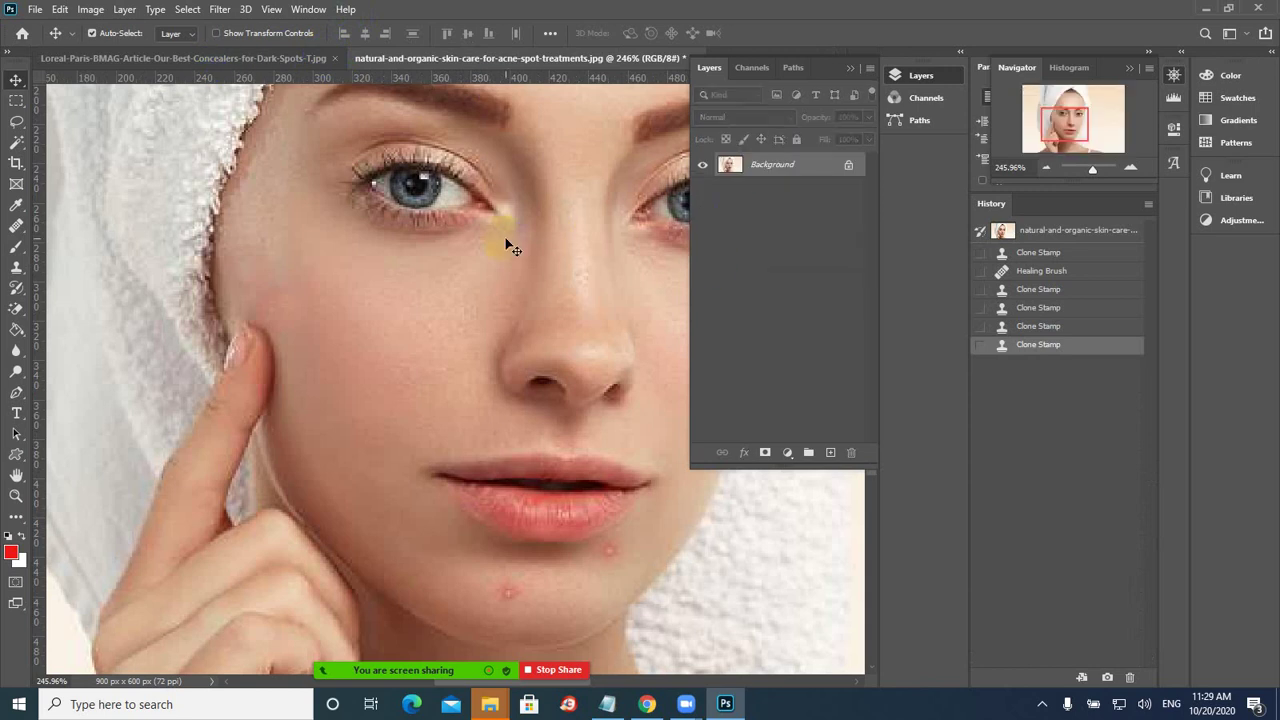
click(795, 177)
click(1056, 234)
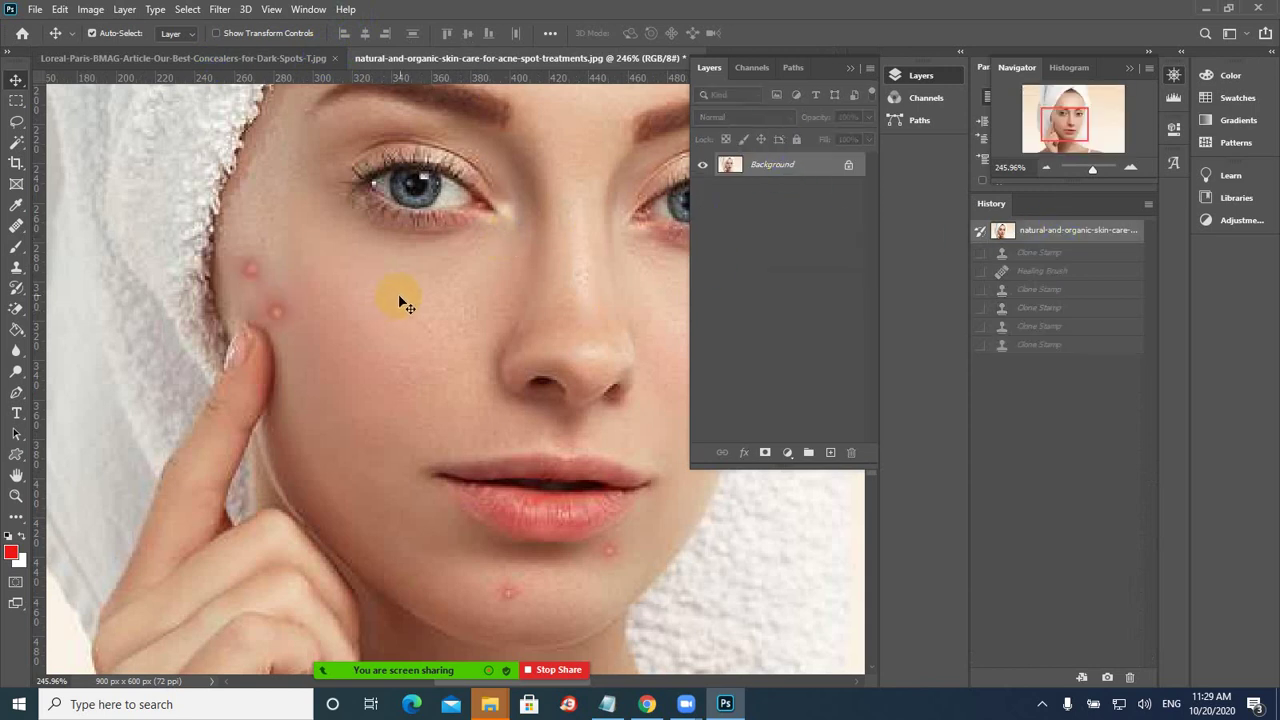
- Duplicate the portrait's Background layer through the Duplicate Layer command
click(830, 176)
click(743, 166)
drag(1091, 171, 1091, 171)
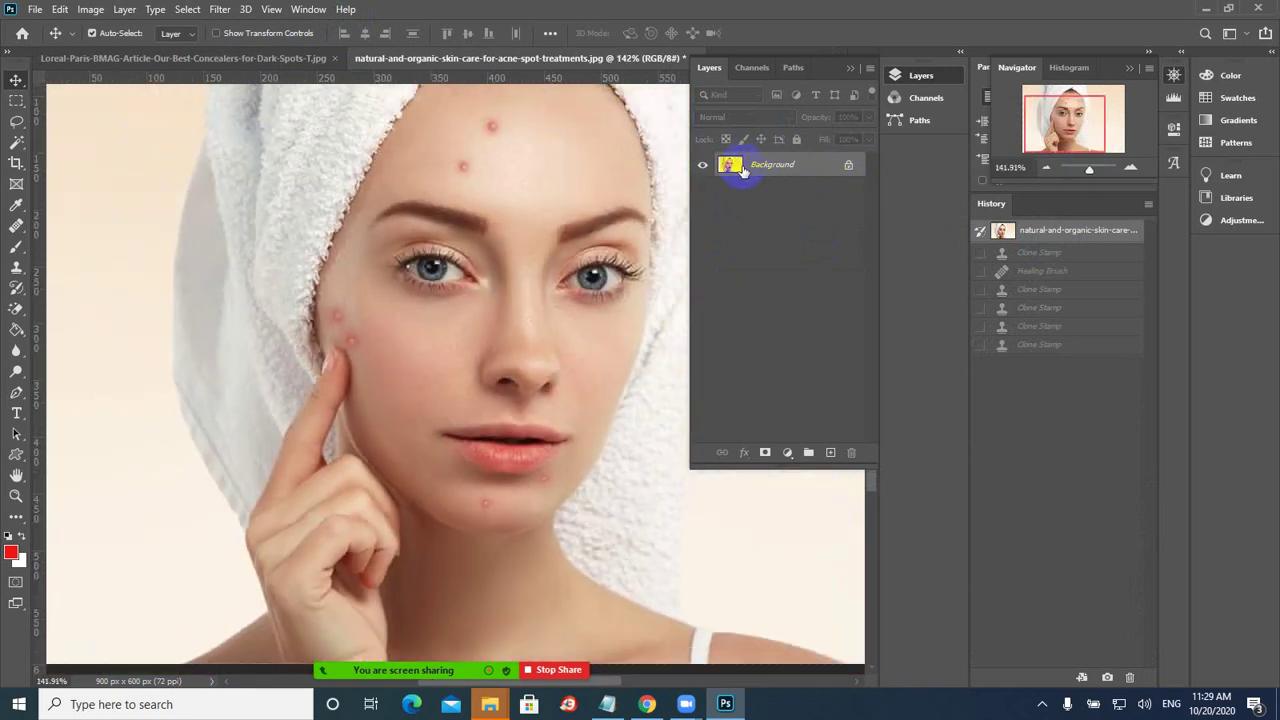
right_click(763, 166)
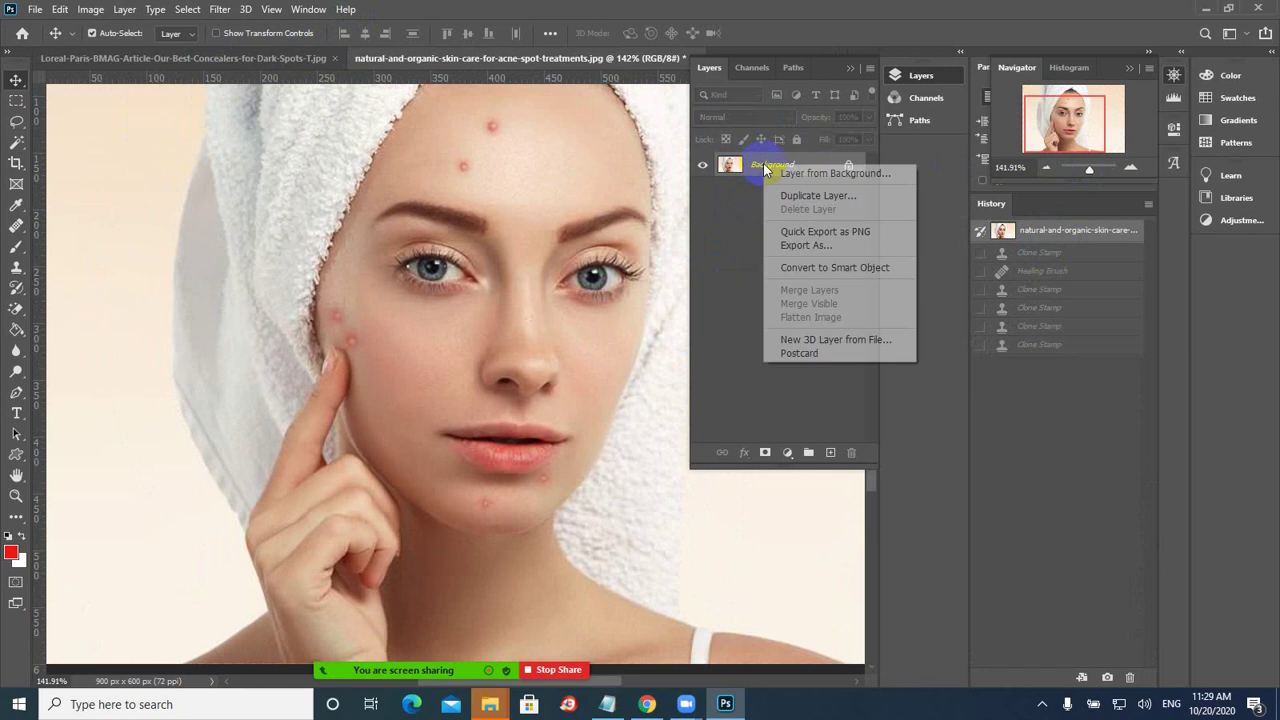
click(810, 196)
click(969, 184)
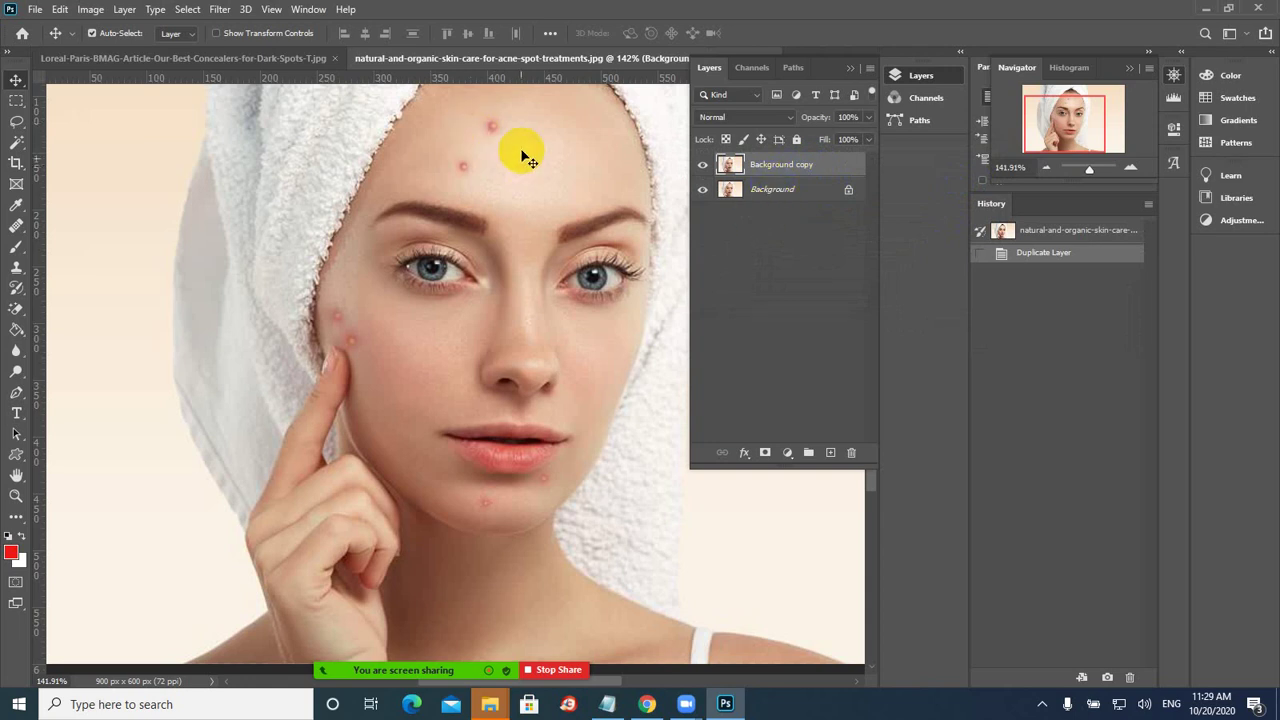
- Remove the two forehead blemishes and the two cheek blemishes on the duplicated layer with the Spot Healing Brush
click(16, 224)
click(62, 226)
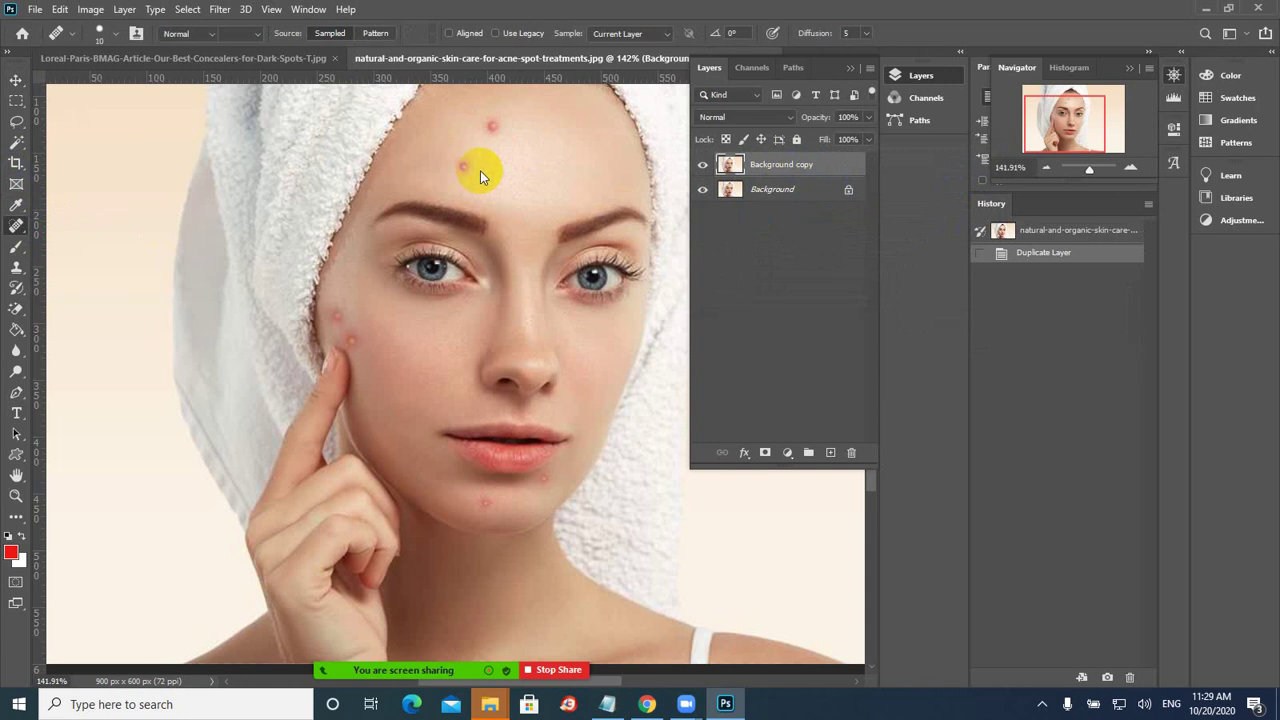
click(492, 127)
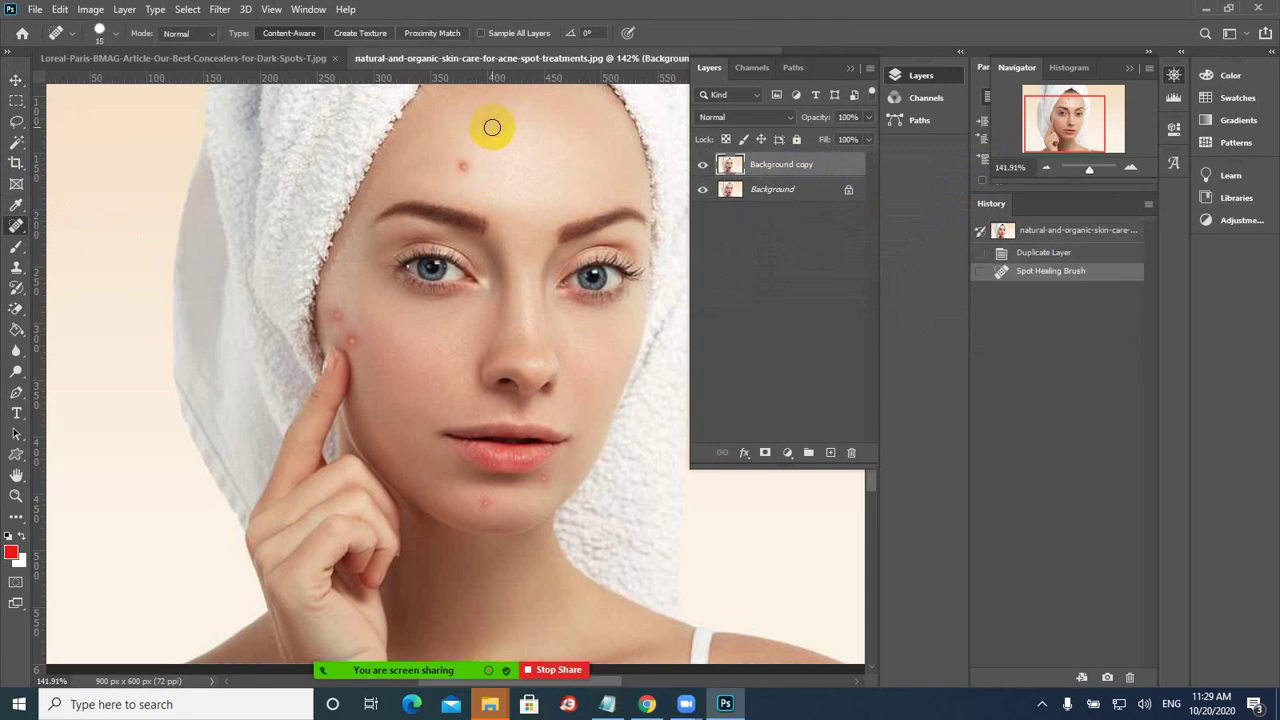
click(464, 166)
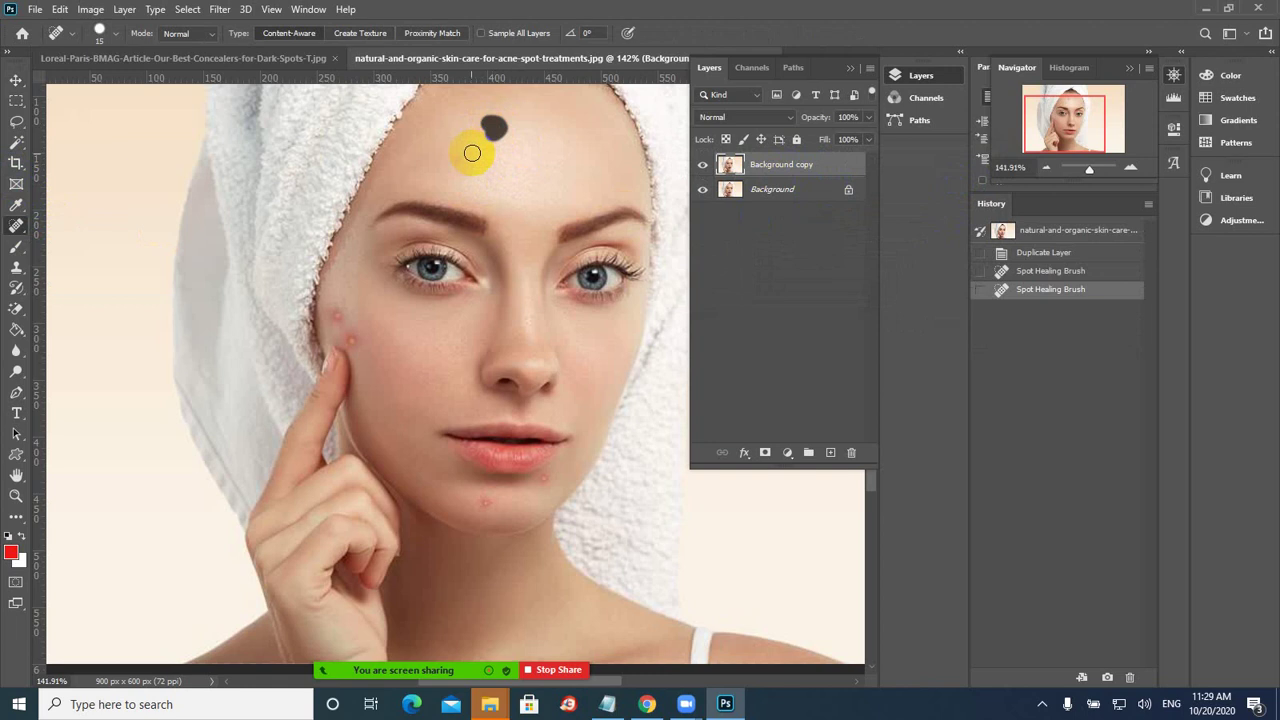
click(470, 150)
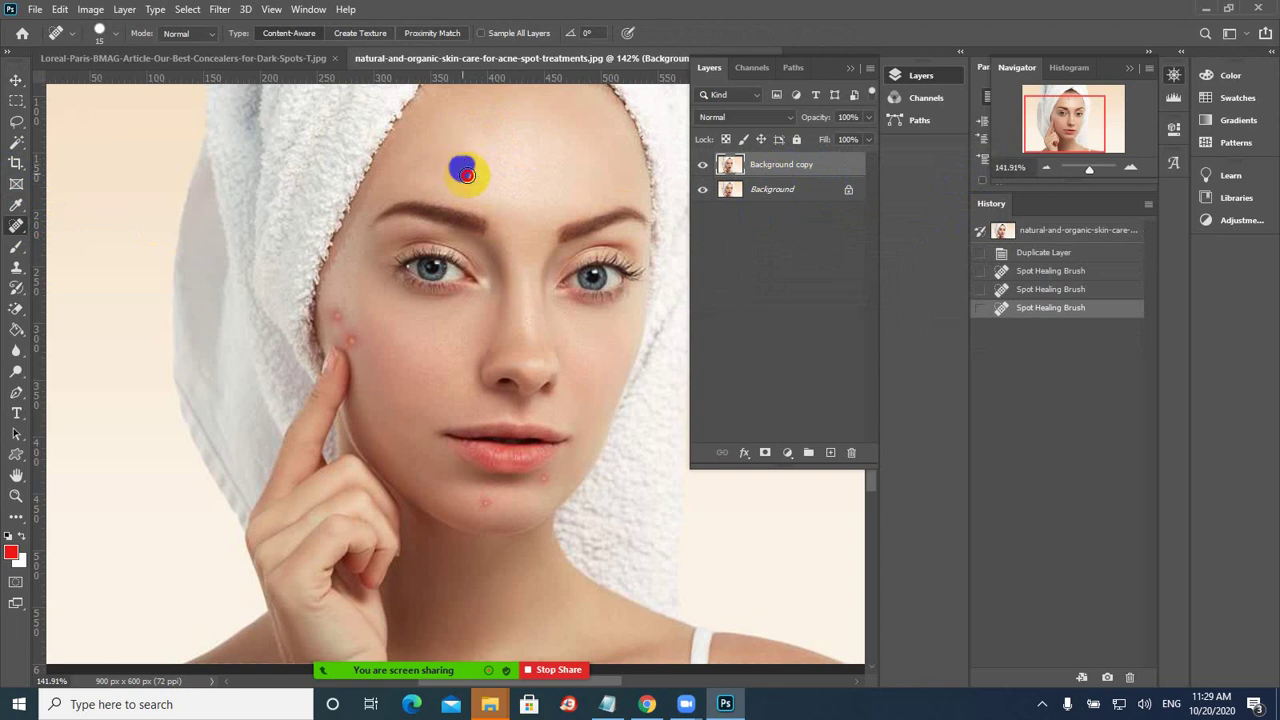
click(470, 163)
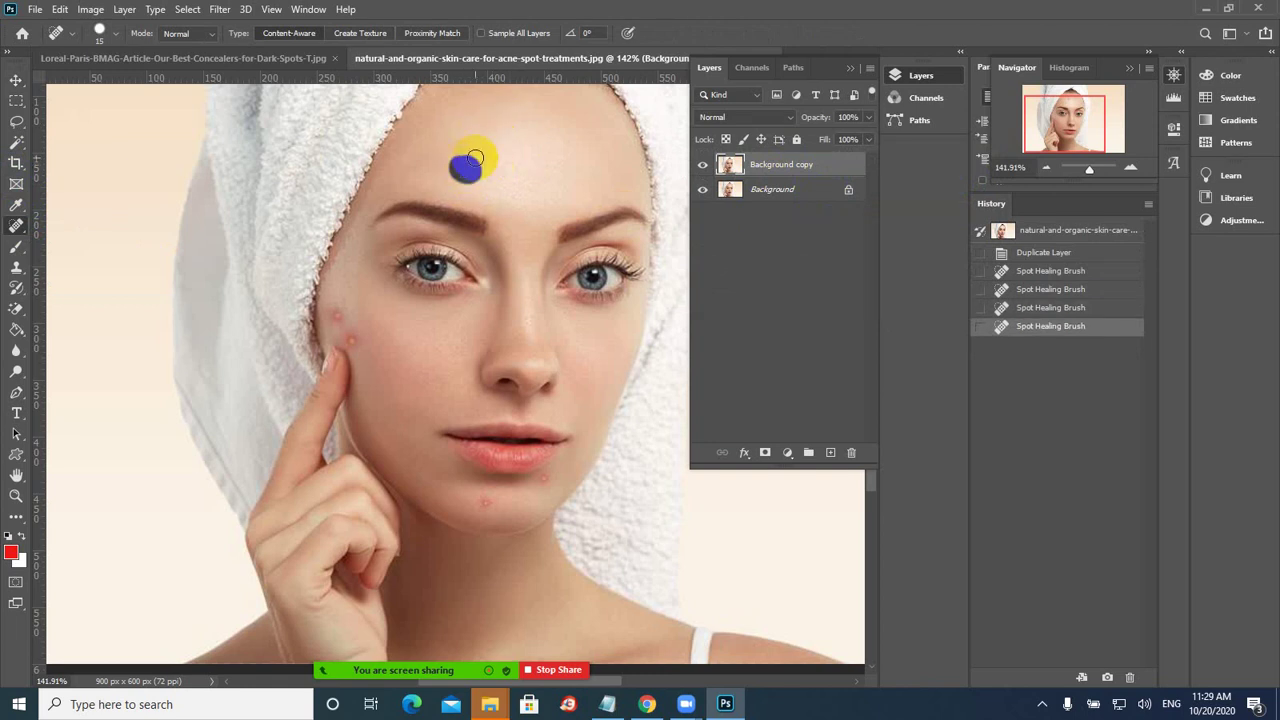
click(351, 341)
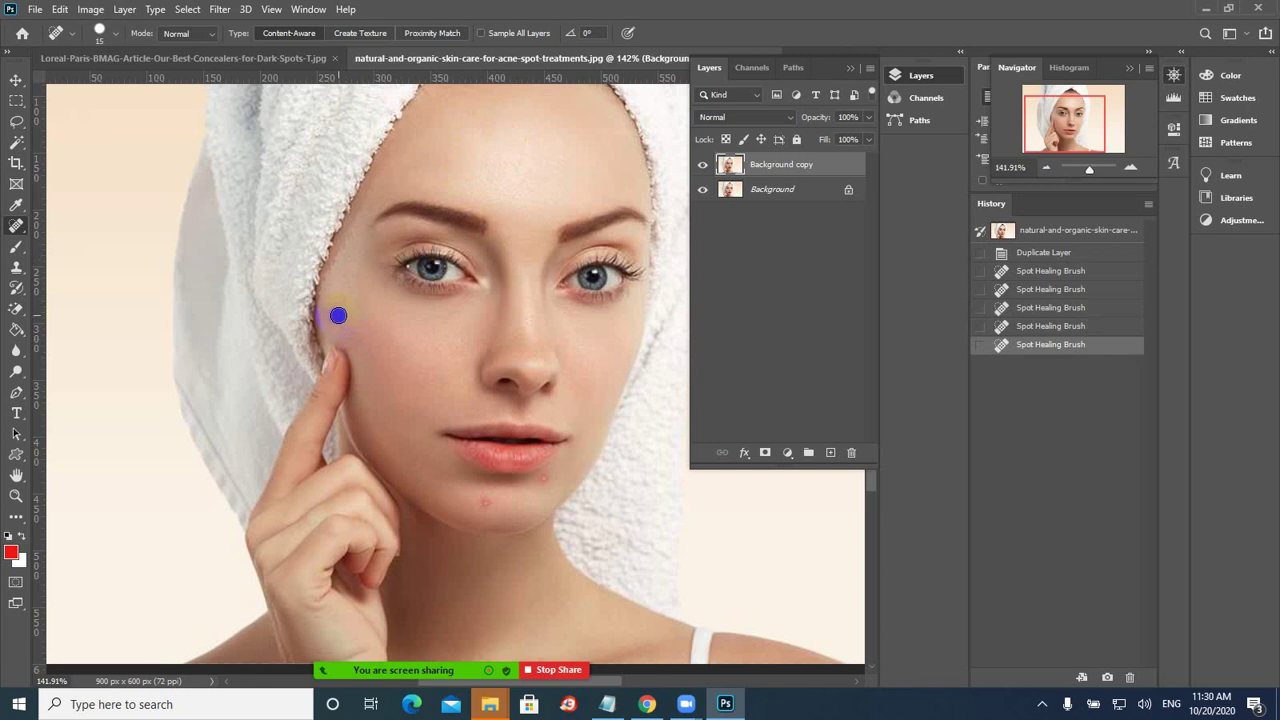
click(338, 316)
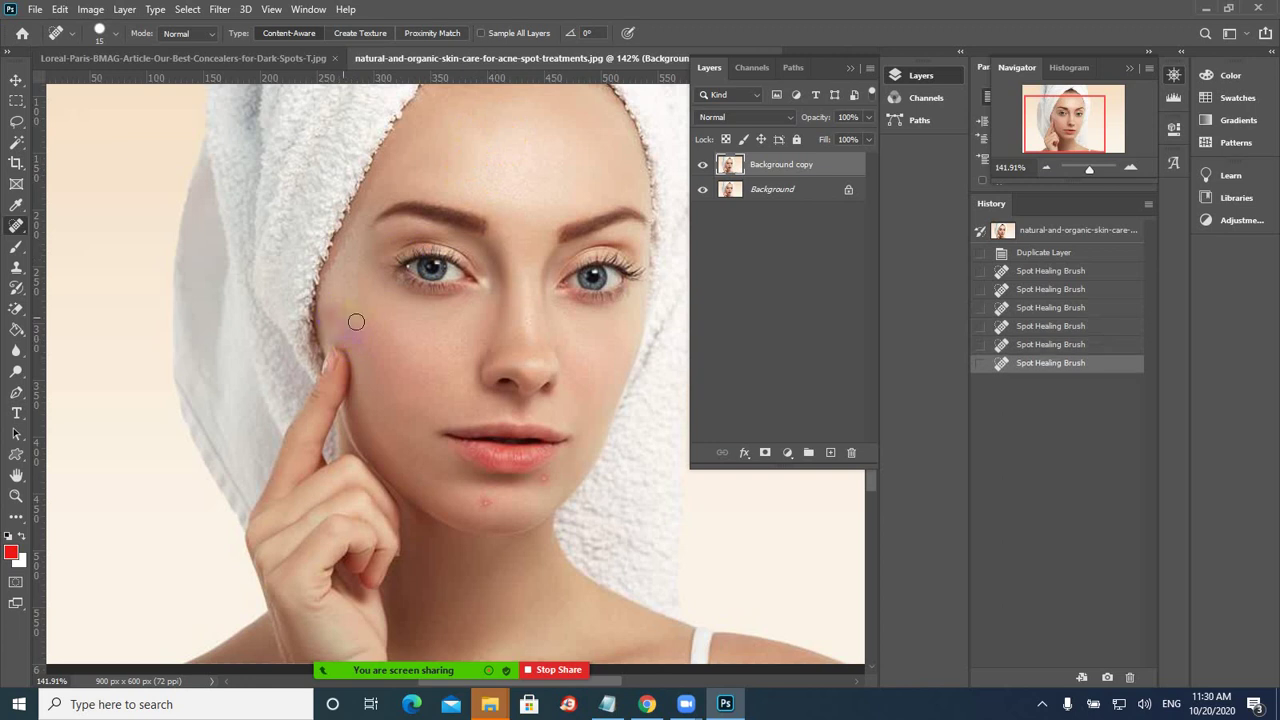
- Hide and reshow the healed Background copy layer to compare it with the original photo
click(702, 166)
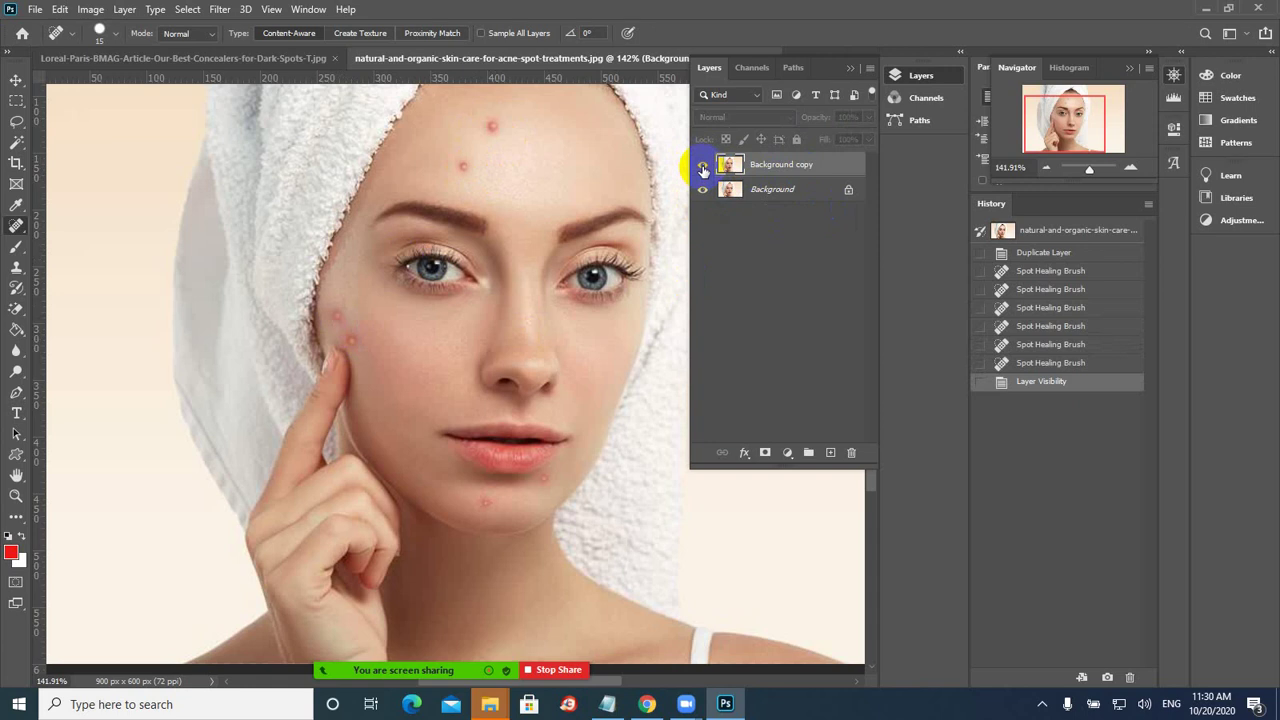
click(703, 167)
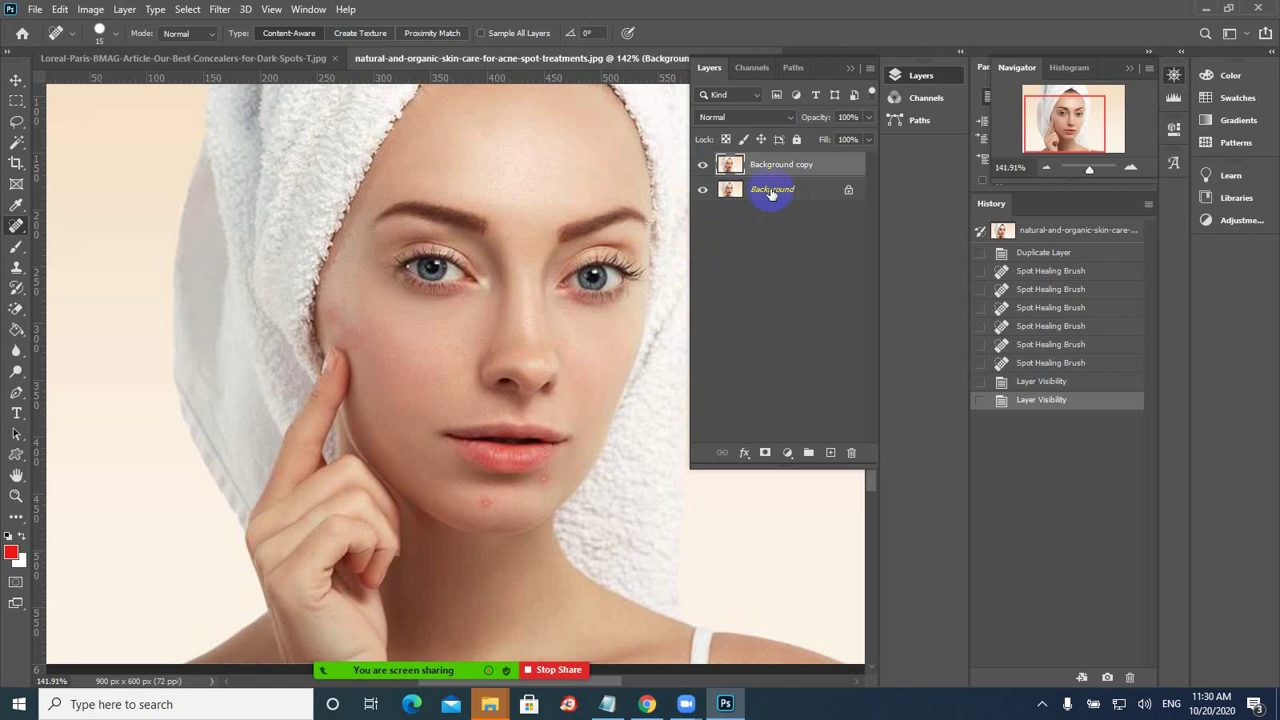
- Hide the healed Background copy layer and delete it, leaving only the original Background
click(705, 168)
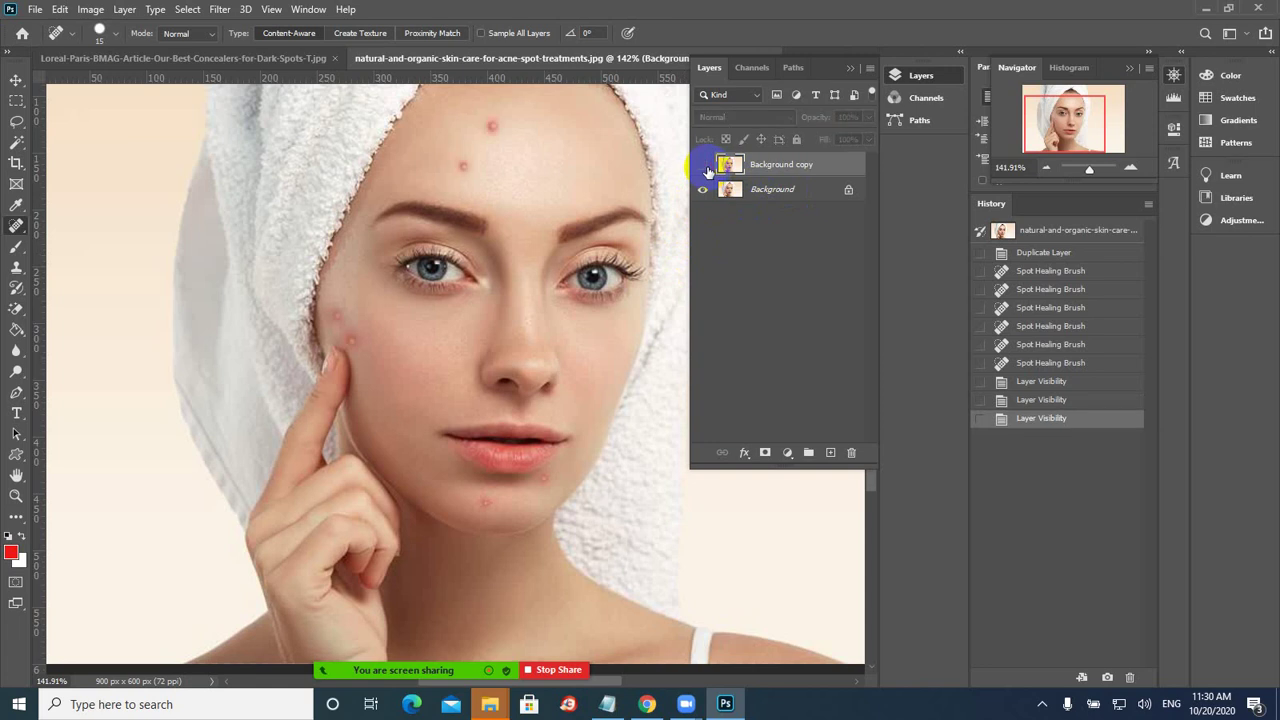
click(851, 453)
click(584, 266)
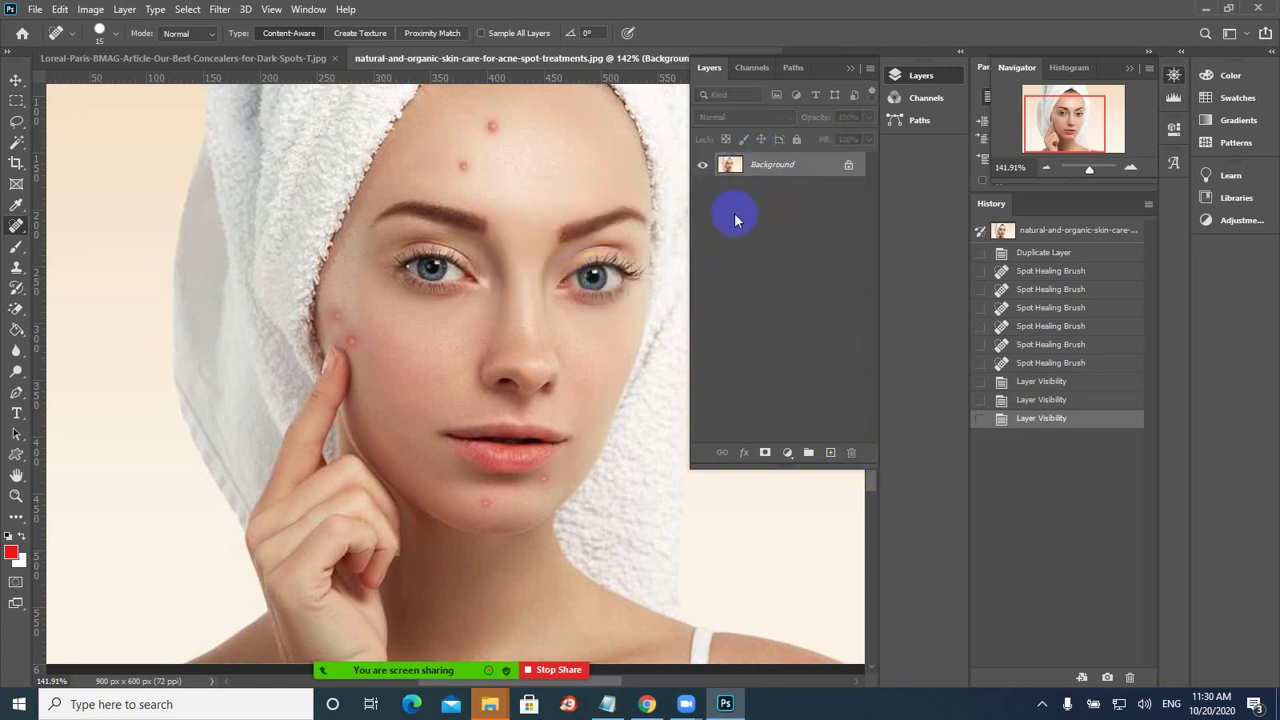
- Duplicate the Background layer twice directly in the layer stack, bypassing the Duplicate Layer dialog
right_click(764, 166)
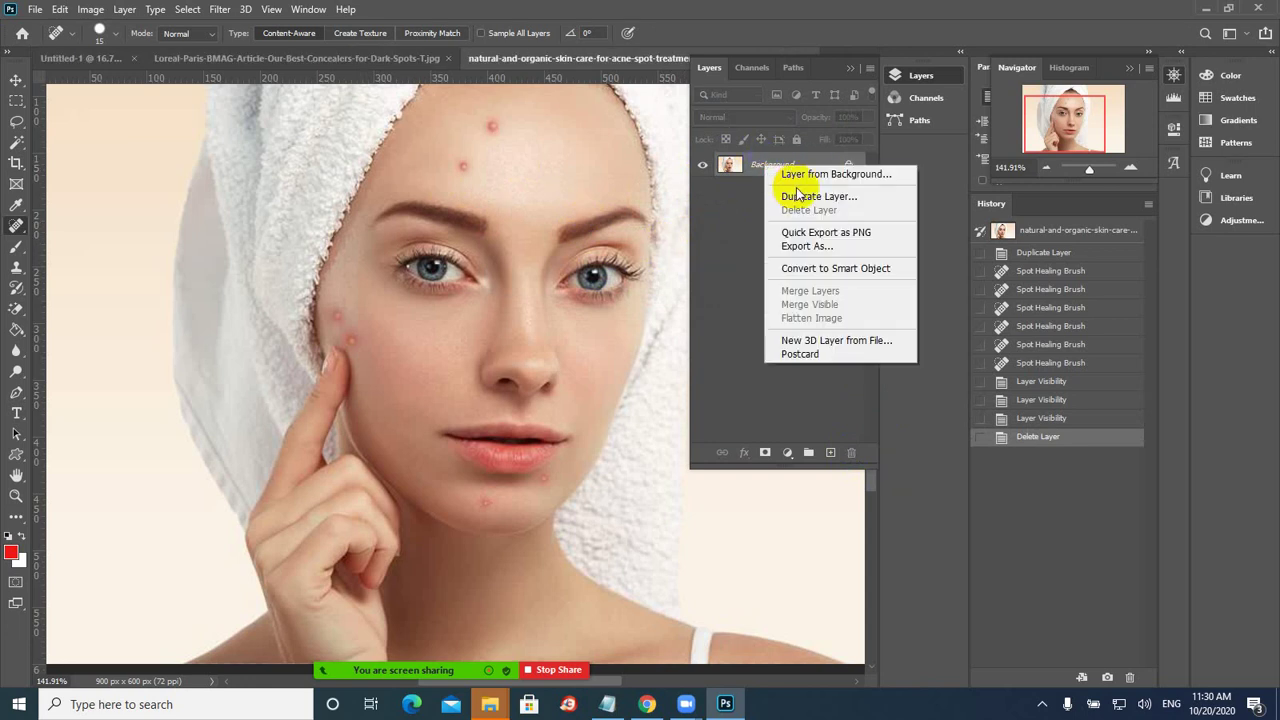
click(731, 210)
drag(764, 164, 834, 456)
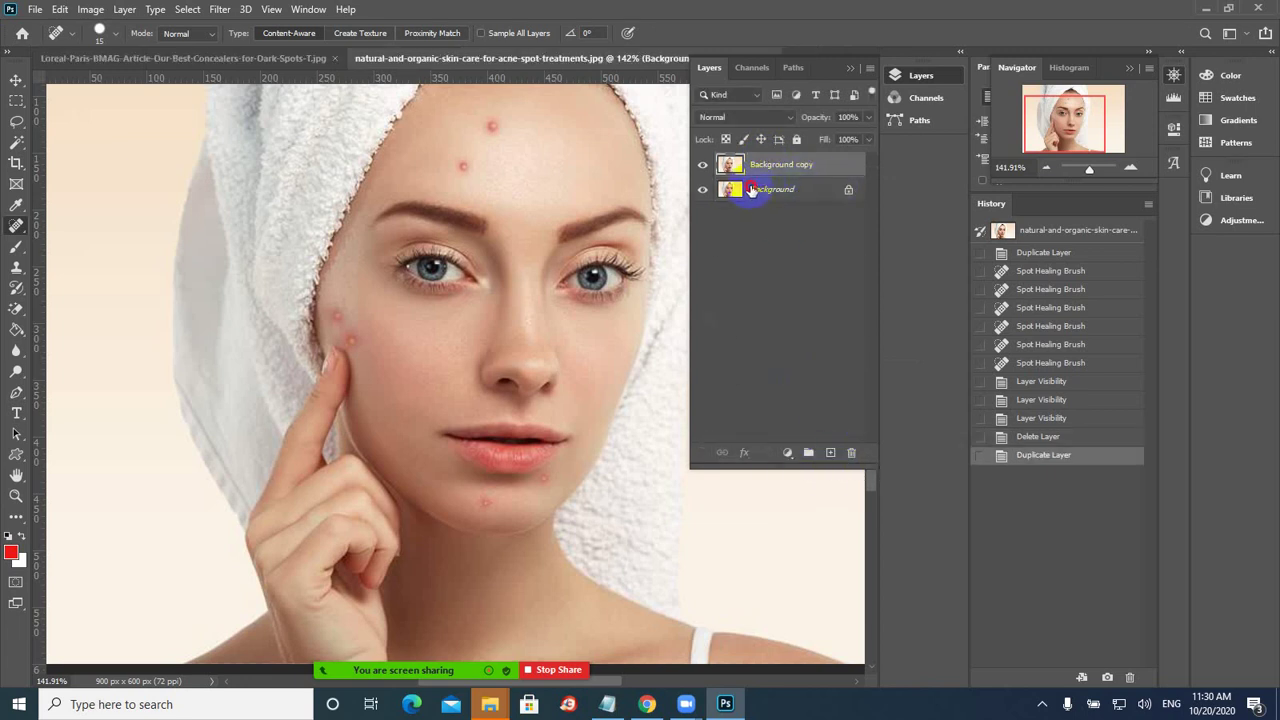
drag(749, 191, 833, 456)
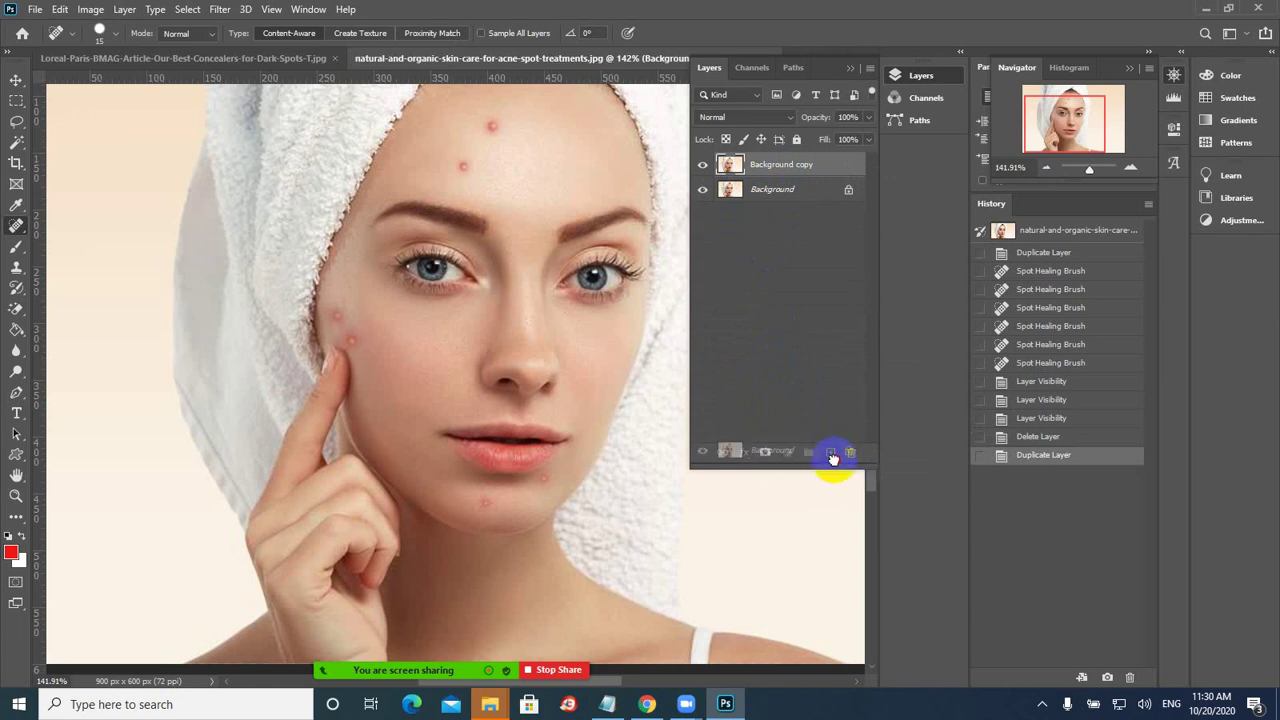
drag(834, 456, 834, 456)
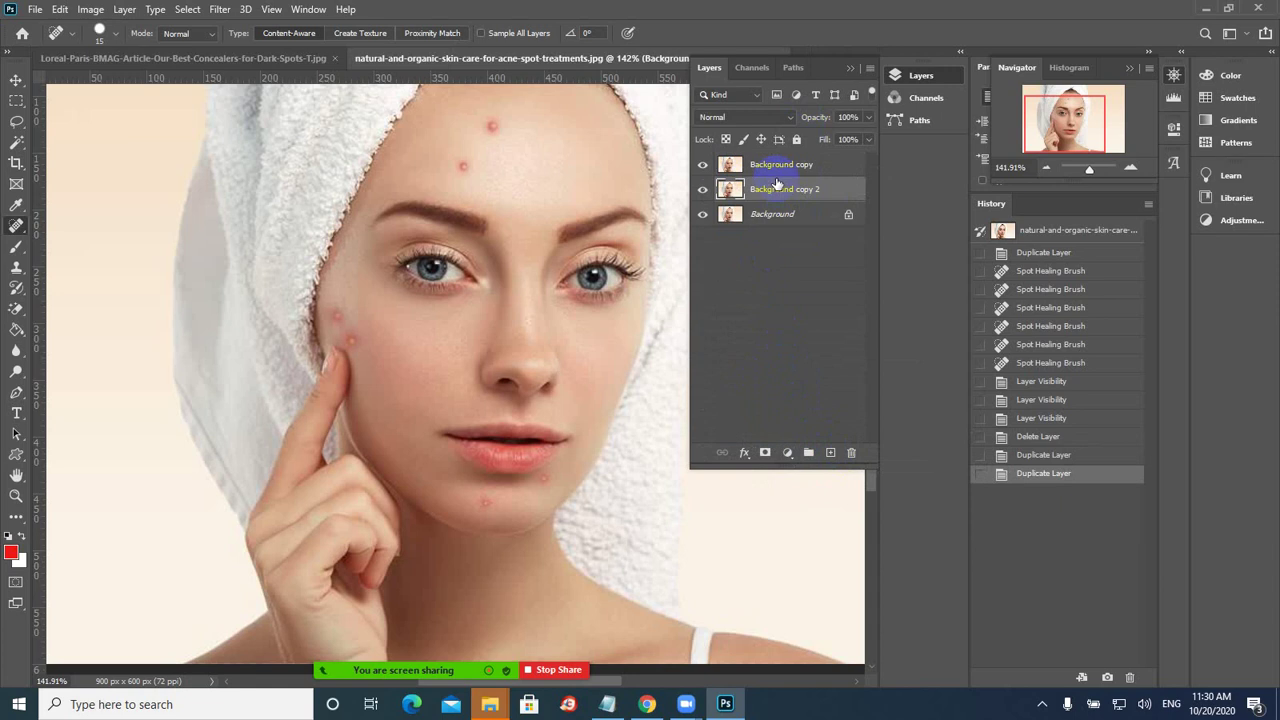
- Start saving the layered portrait under a new file on the computer, browsing to the Desktop
click(35, 10)
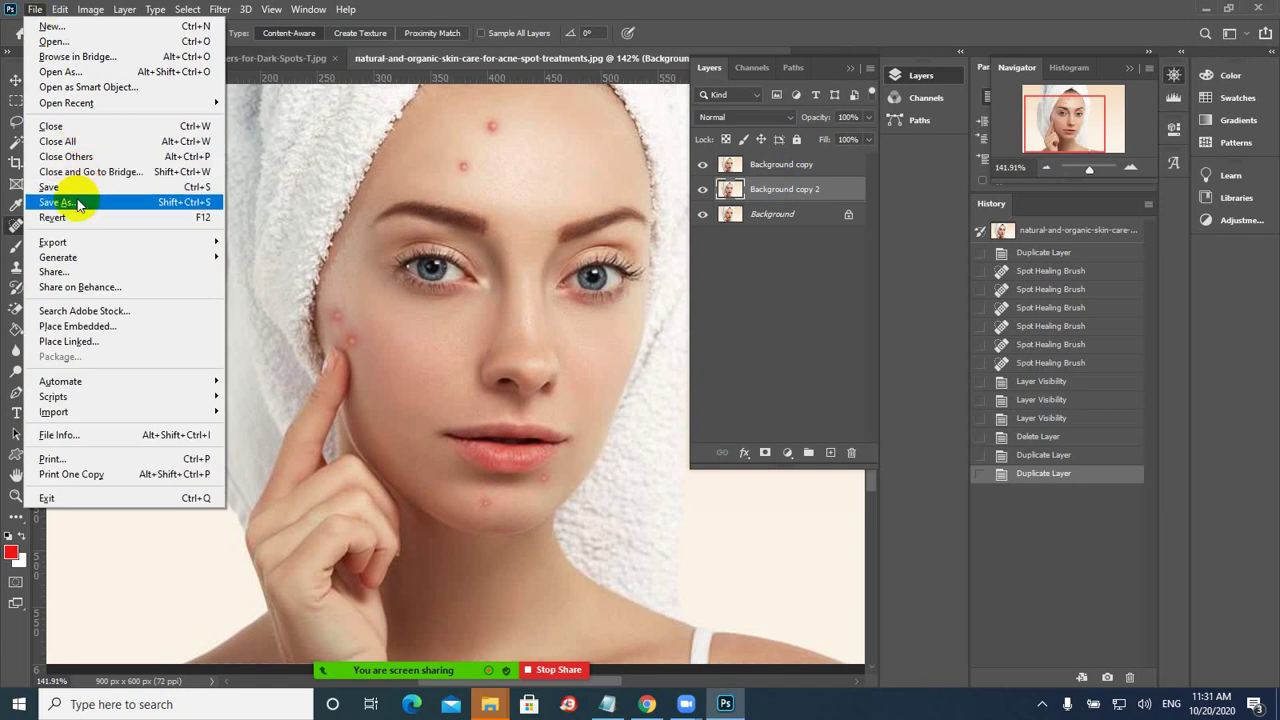
key(Escape)
drag(382, 214, 399, 223)
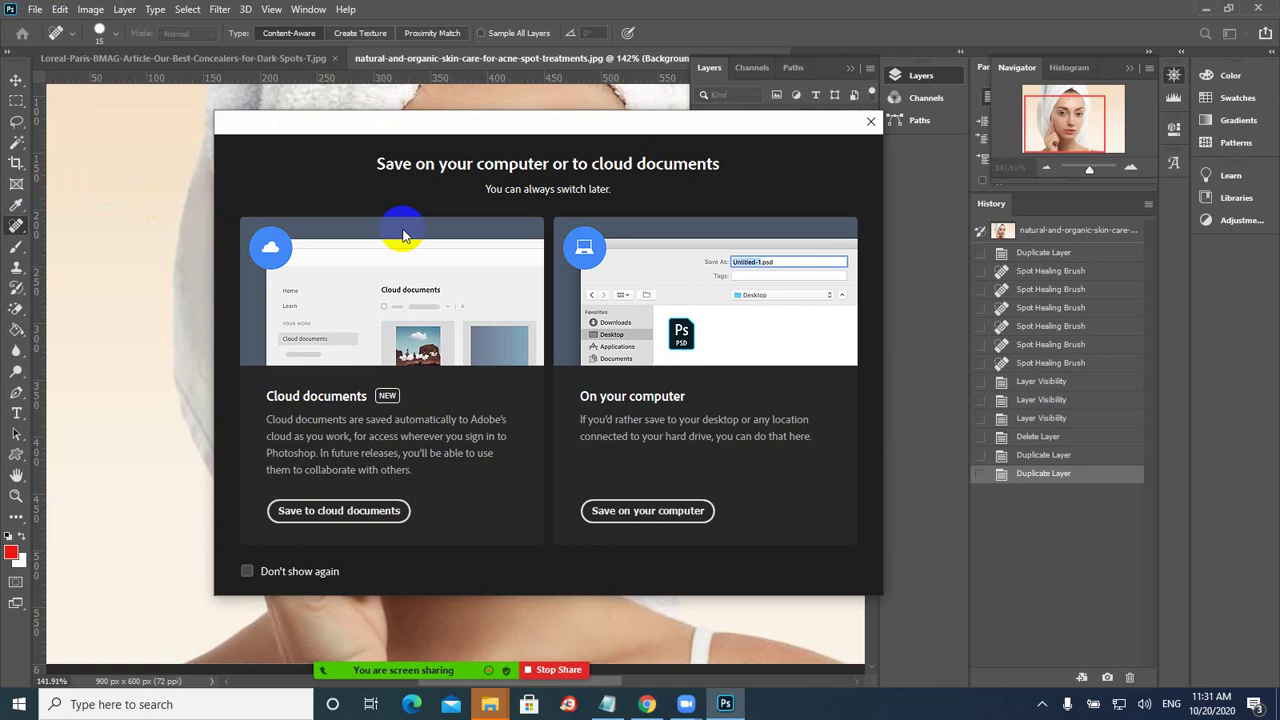
click(646, 512)
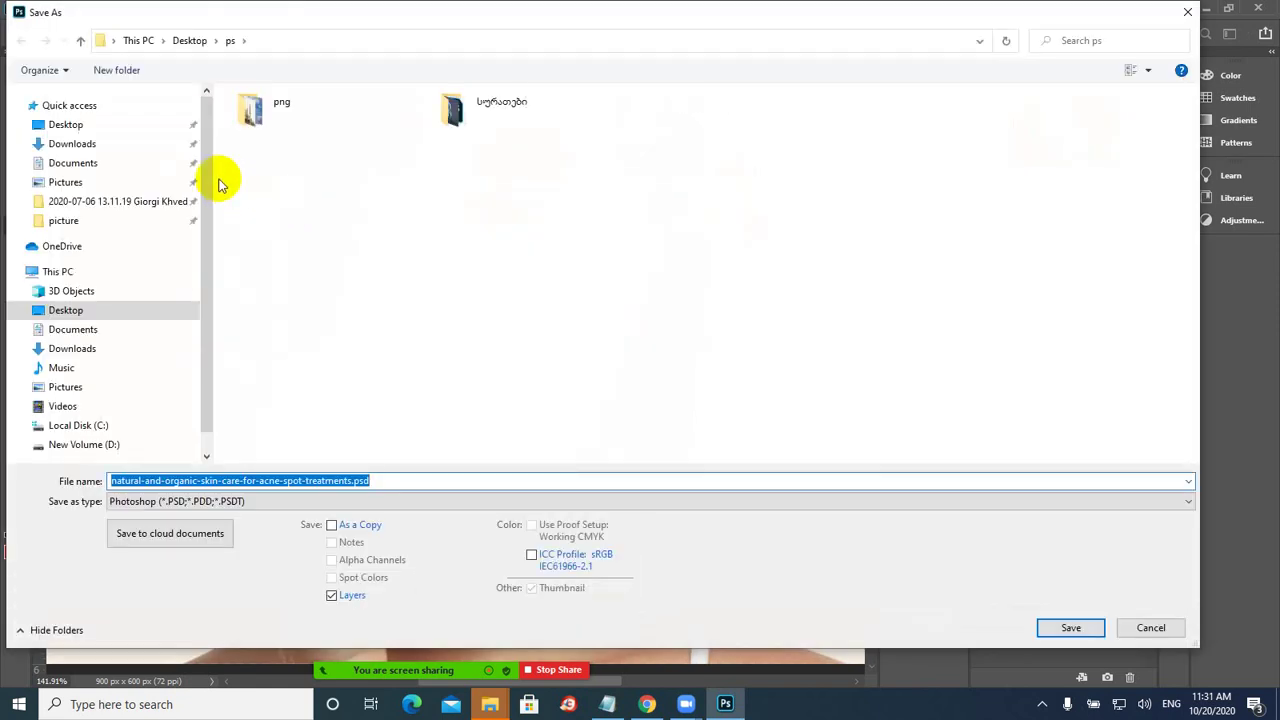
click(72, 125)
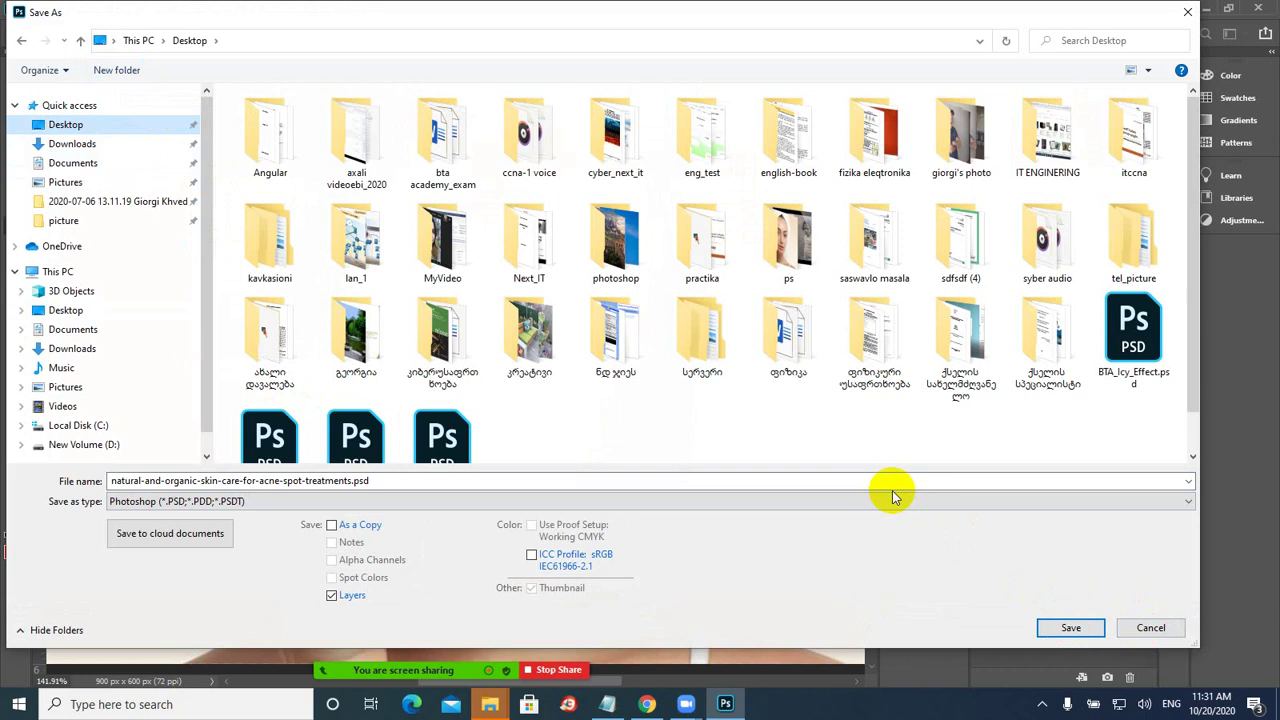
- Set the file format for the saved portrait to JPEG (*.JPG;*.JPEG;*.JPE)
click(127, 506)
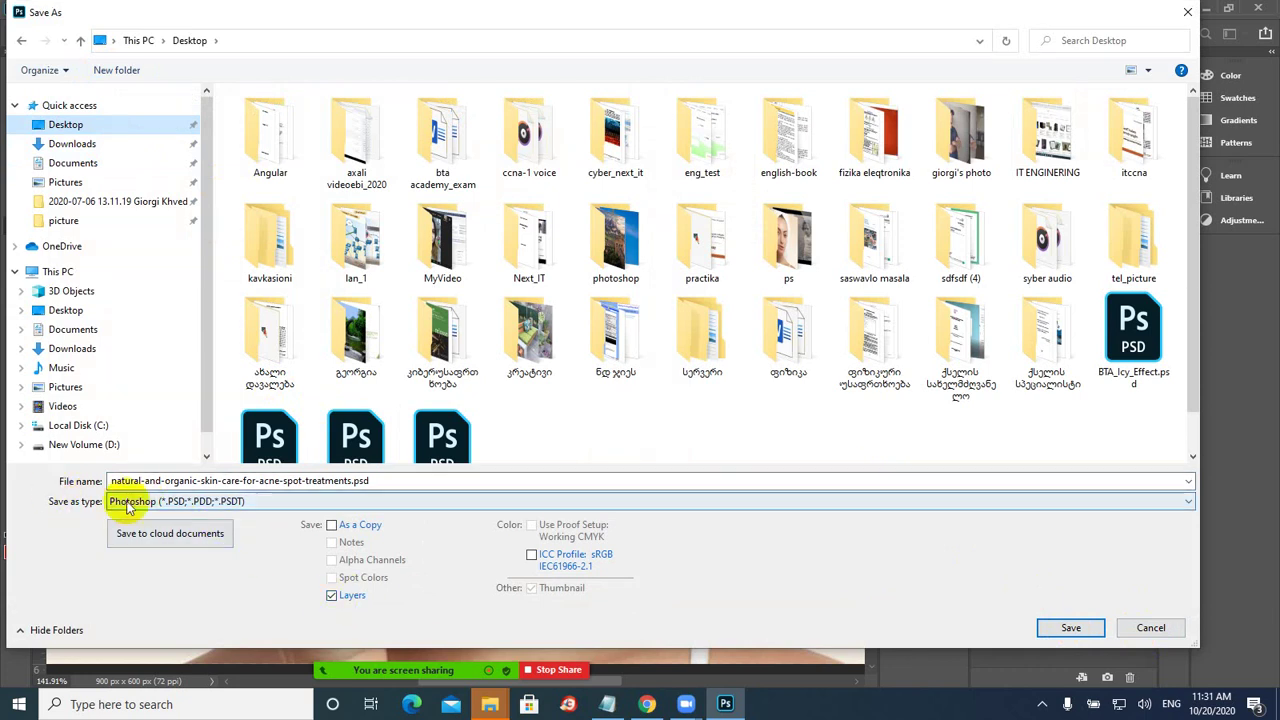
click(131, 507)
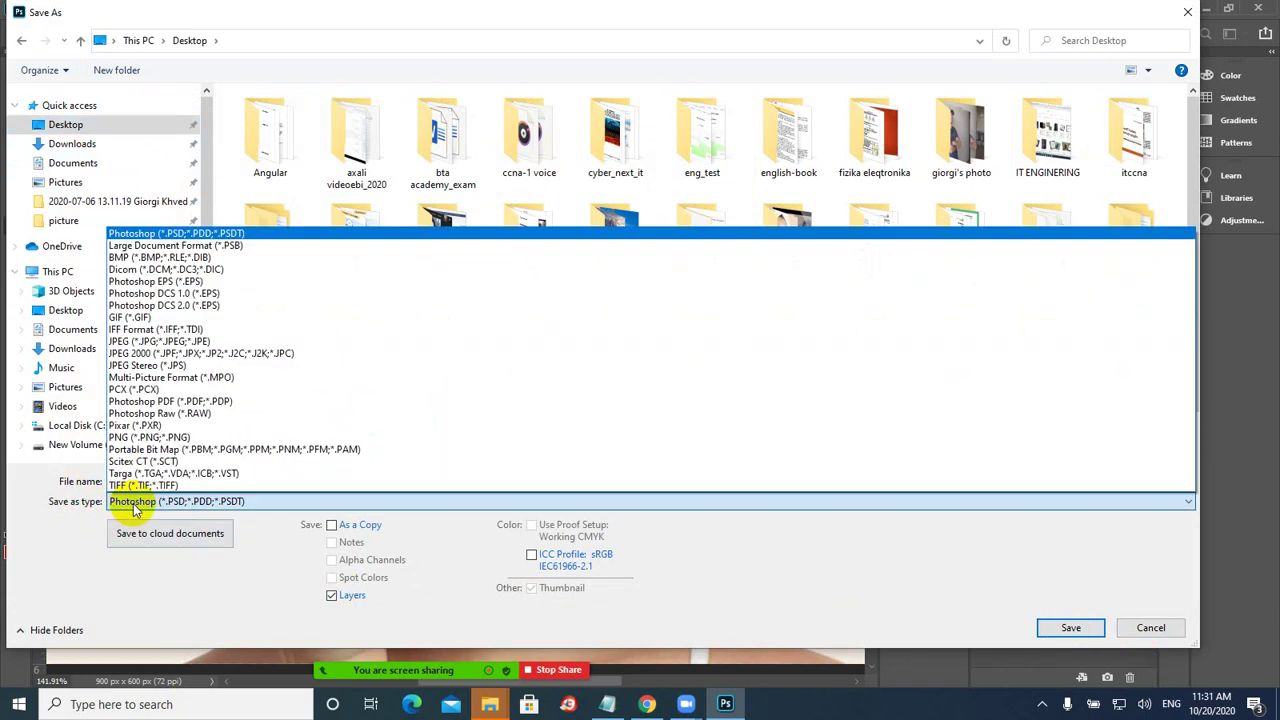
click(142, 343)
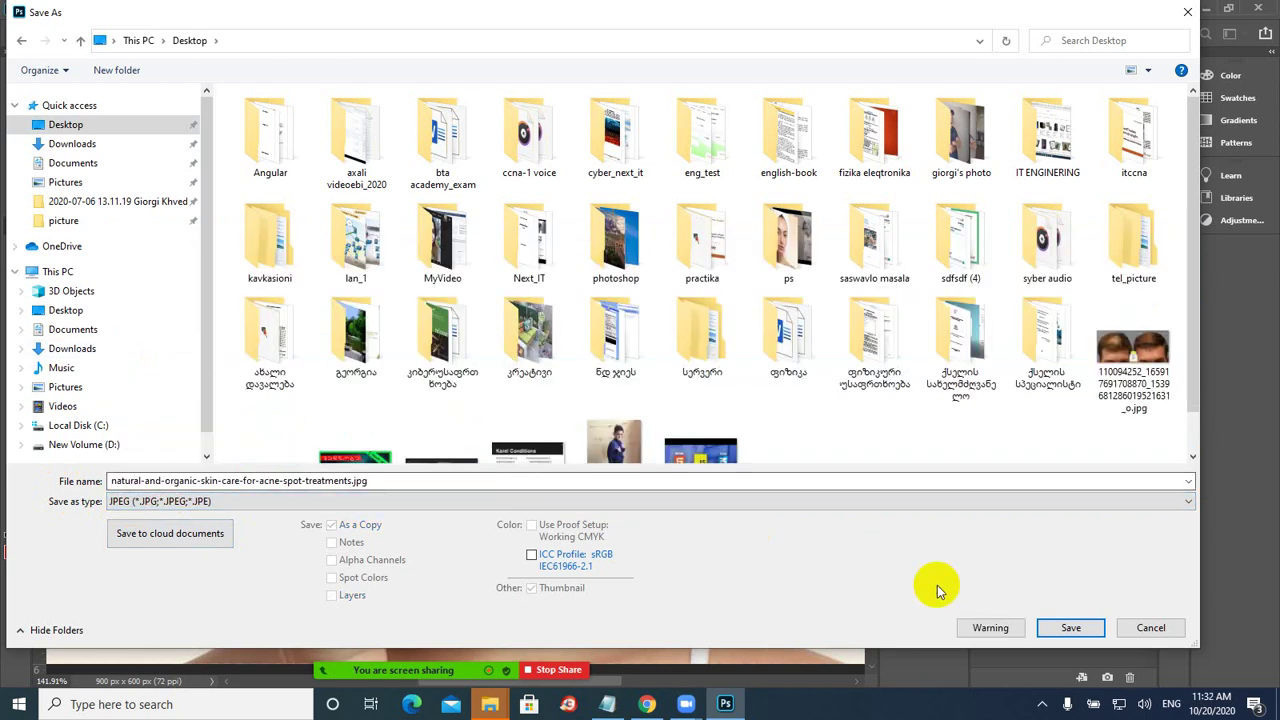
click(1072, 628)
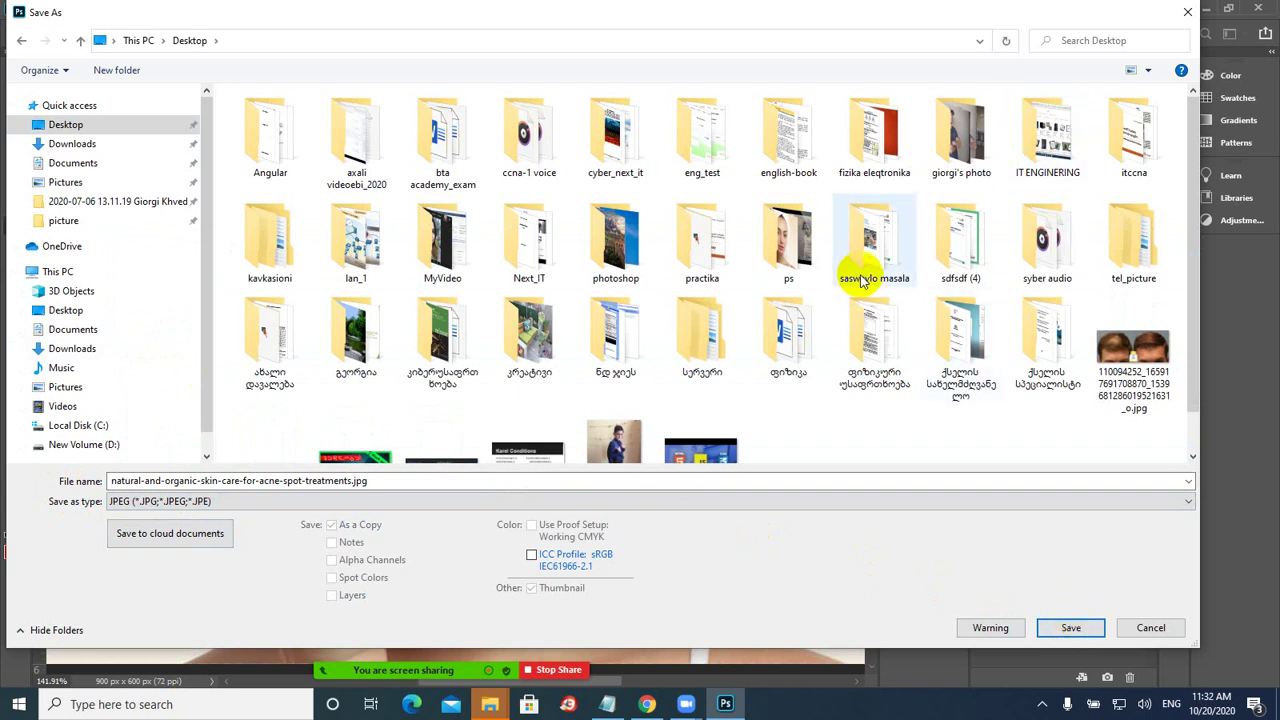
- Save the JPEG as lesson1 in the Desktop's ps folder, accepting Maximum quality 12 and the Progressive format
double_click(786, 250)
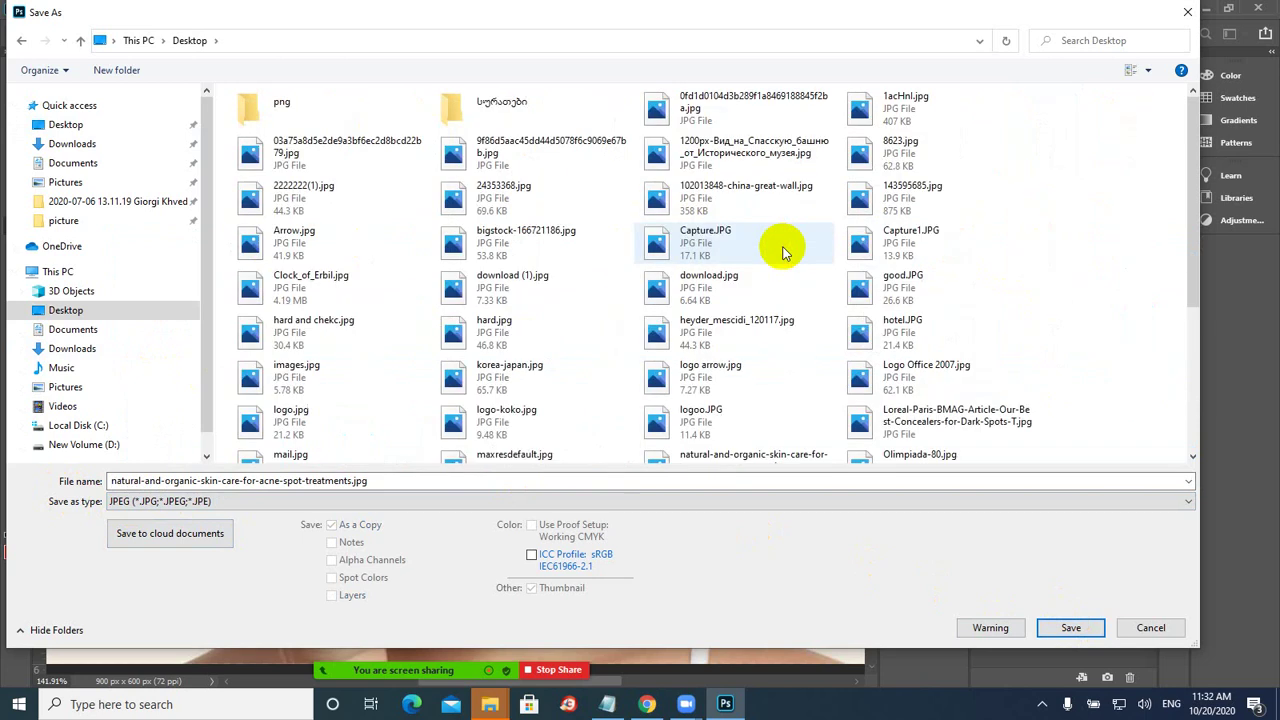
double_click(293, 485)
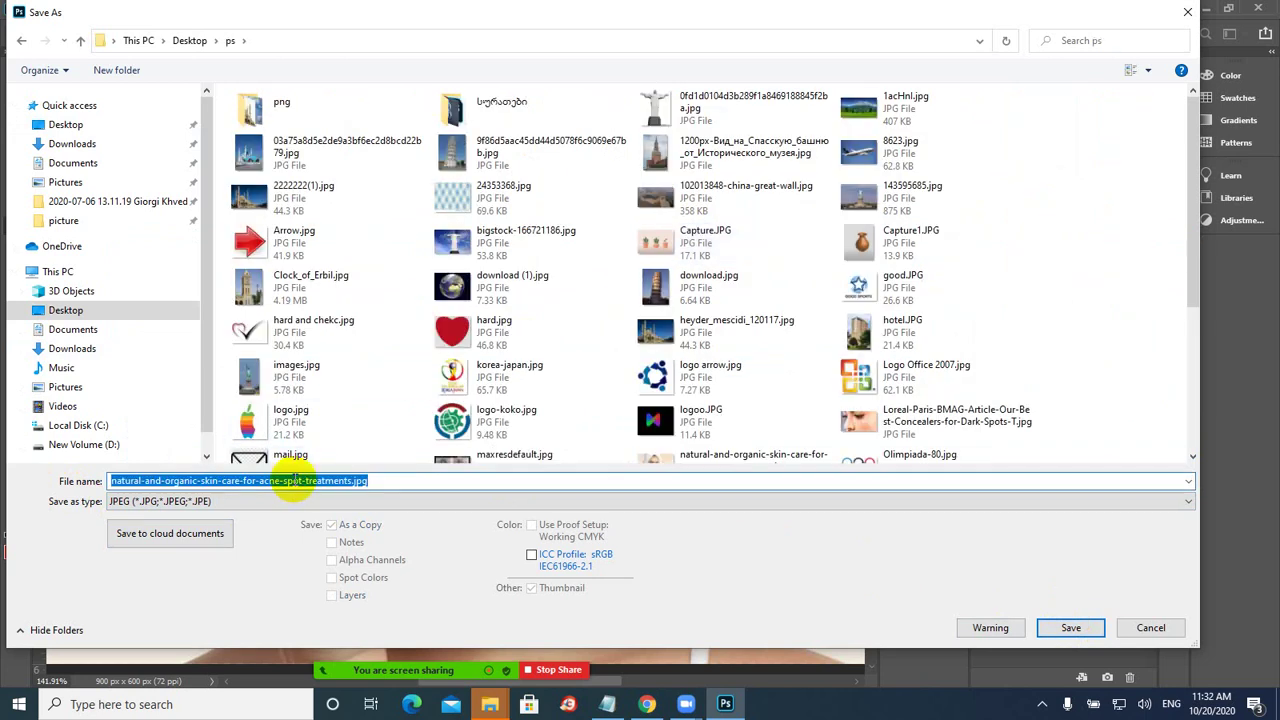
text(lesson1)
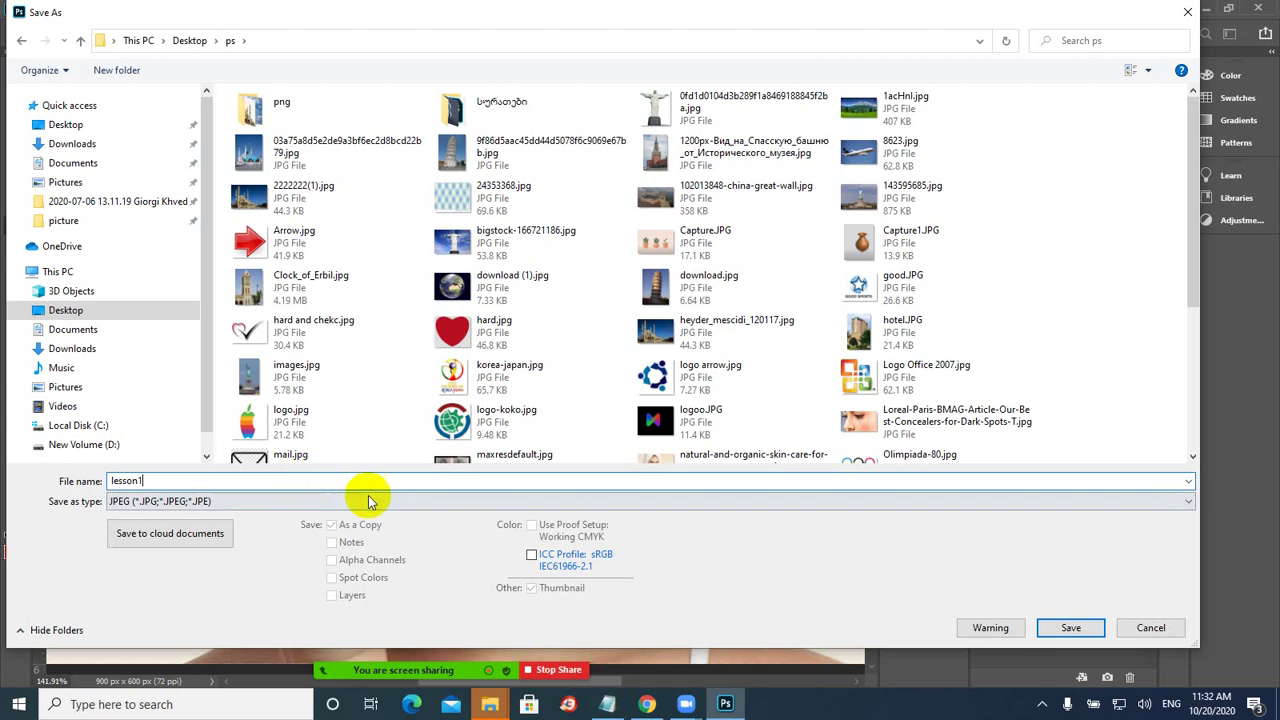
click(1071, 627)
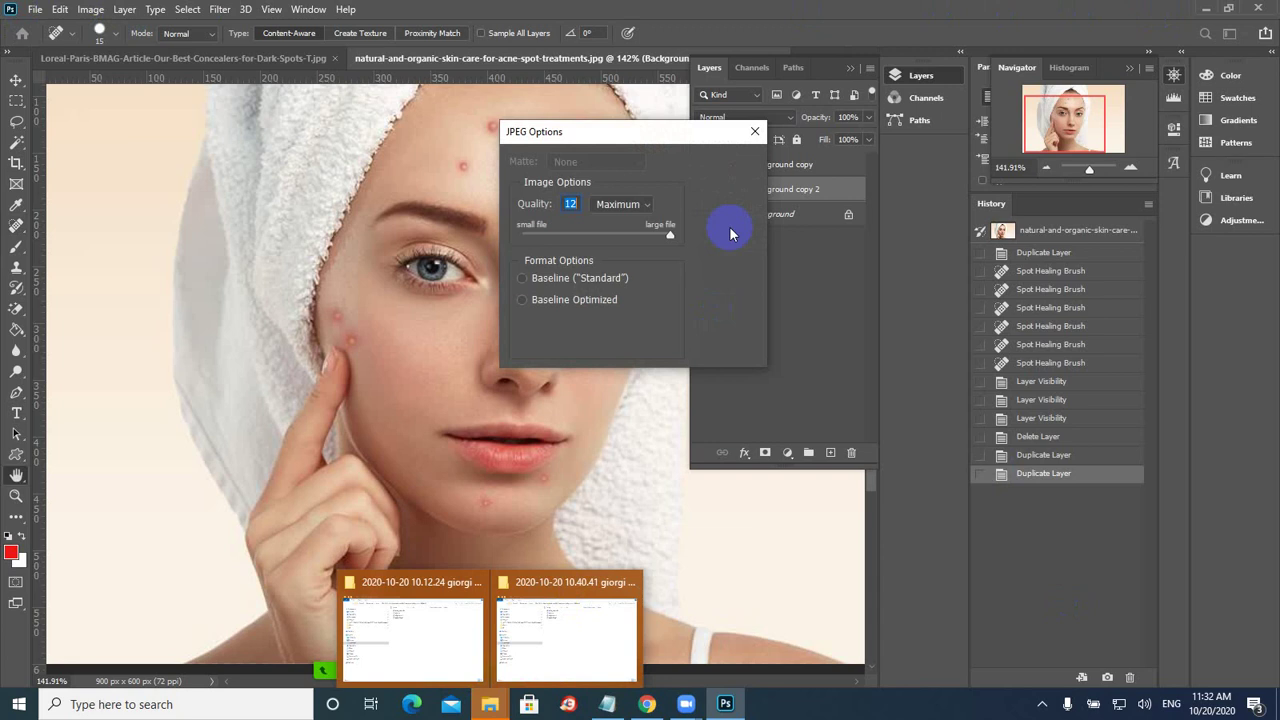
click(727, 164)
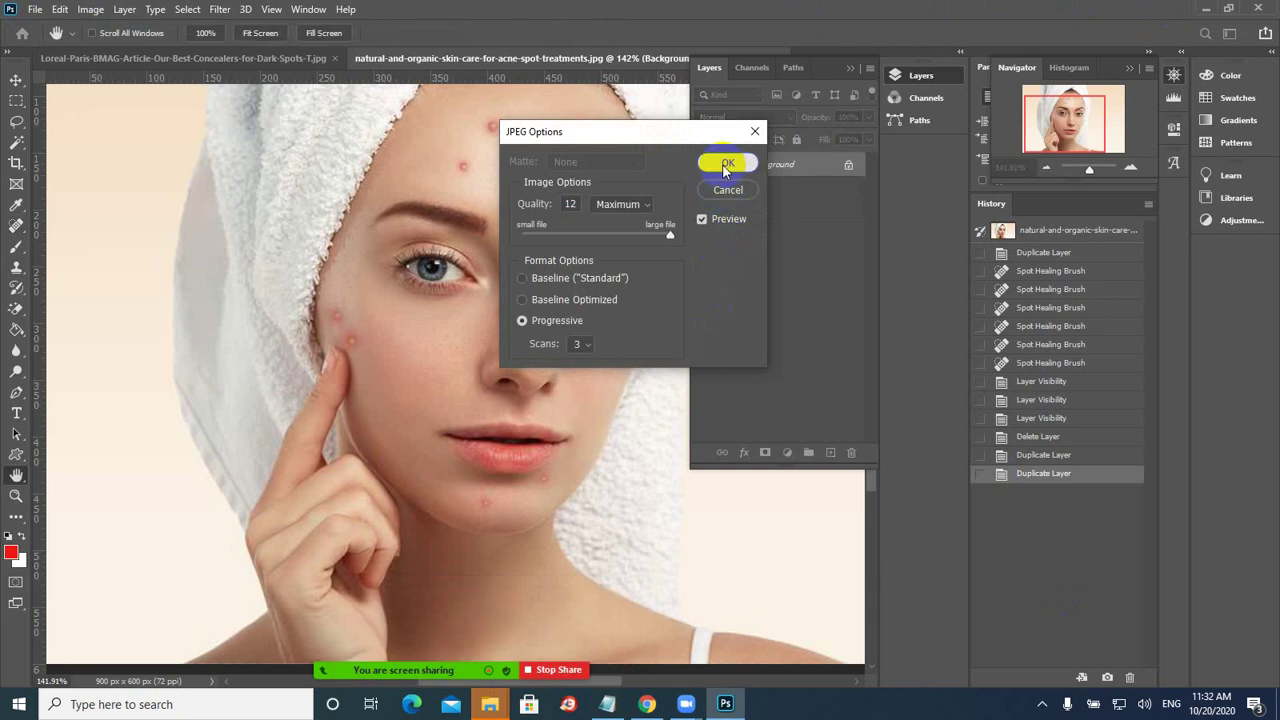
- Open the saved lesson1.jpg from the ps folder
click(33, 9)
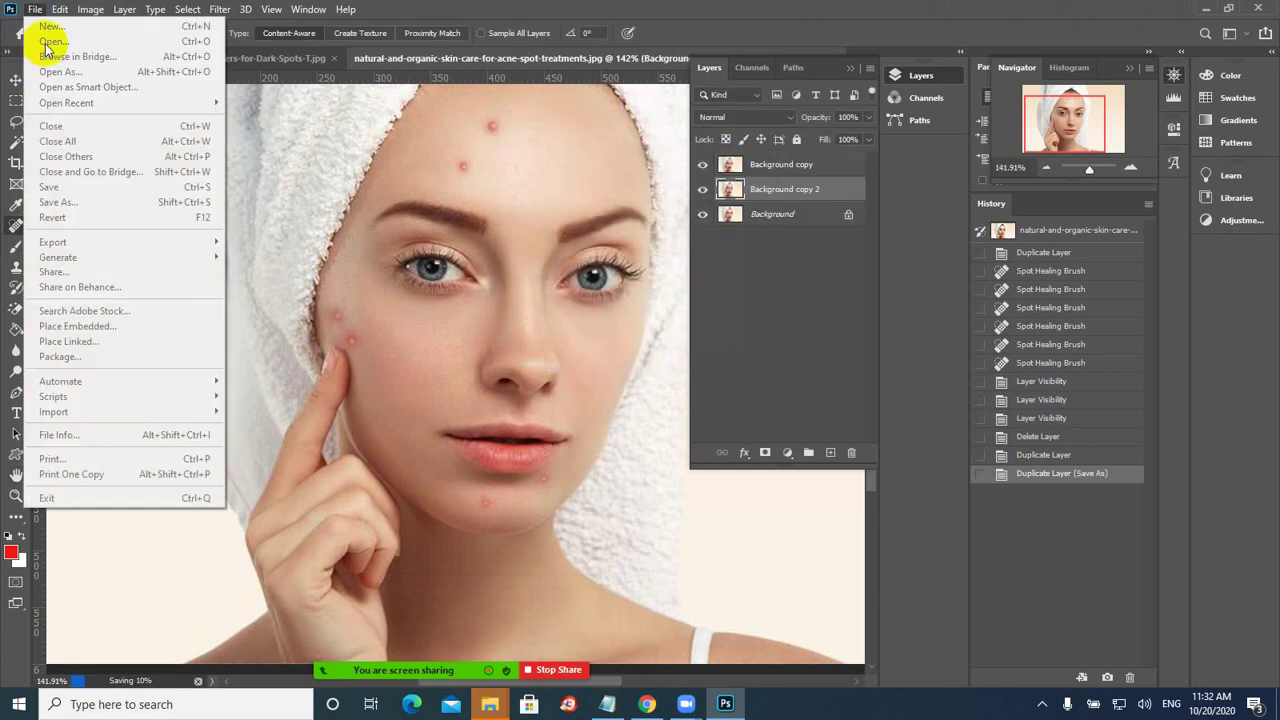
click(500, 12)
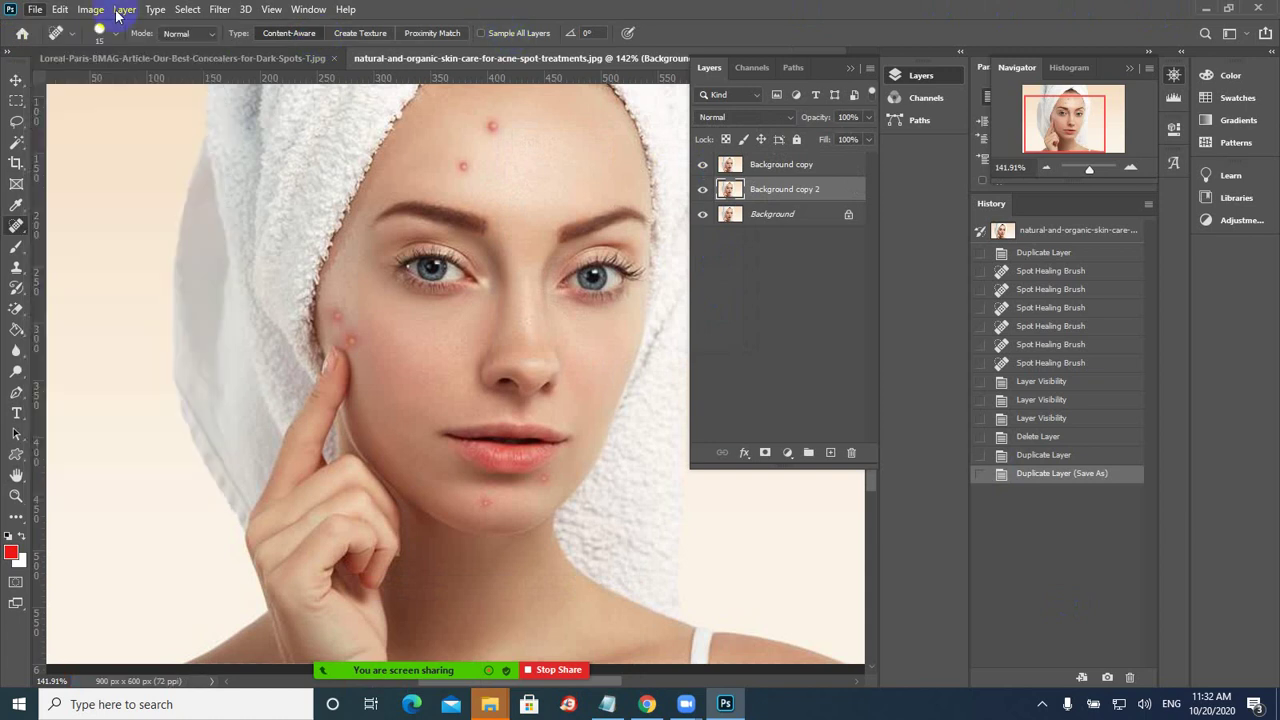
click(34, 9)
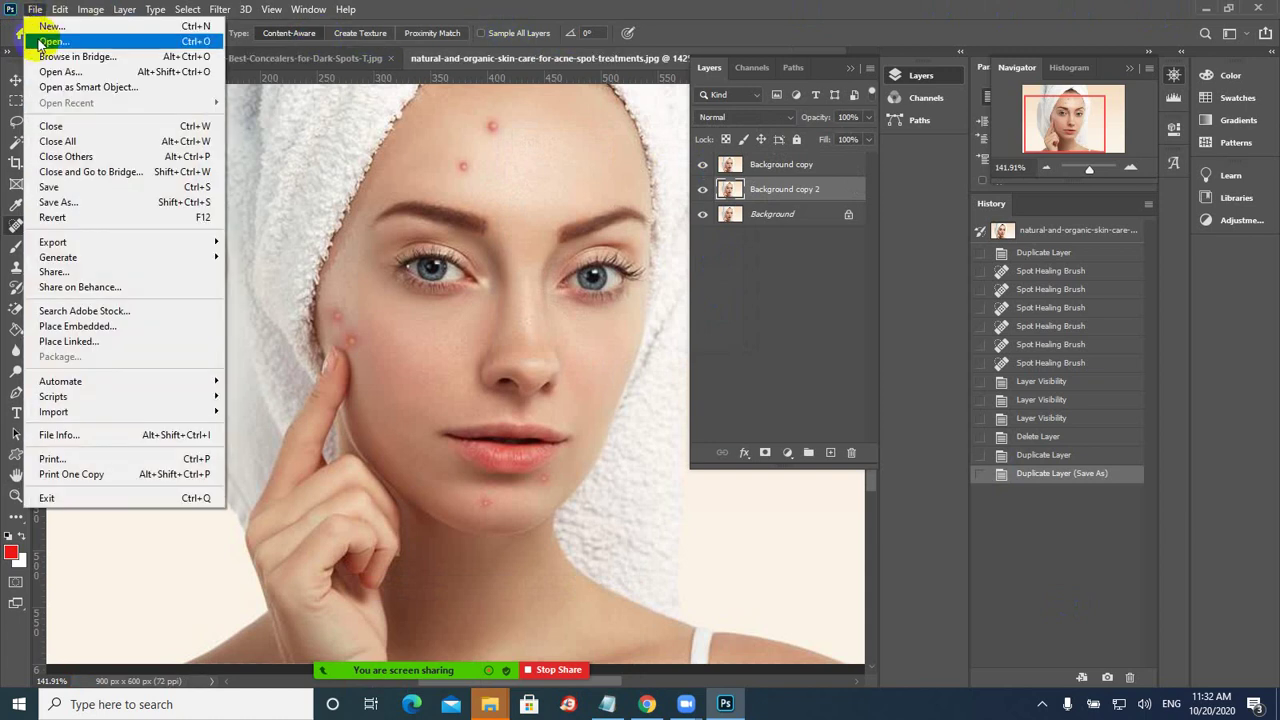
key(Escape)
drag(598, 226, 582, 238)
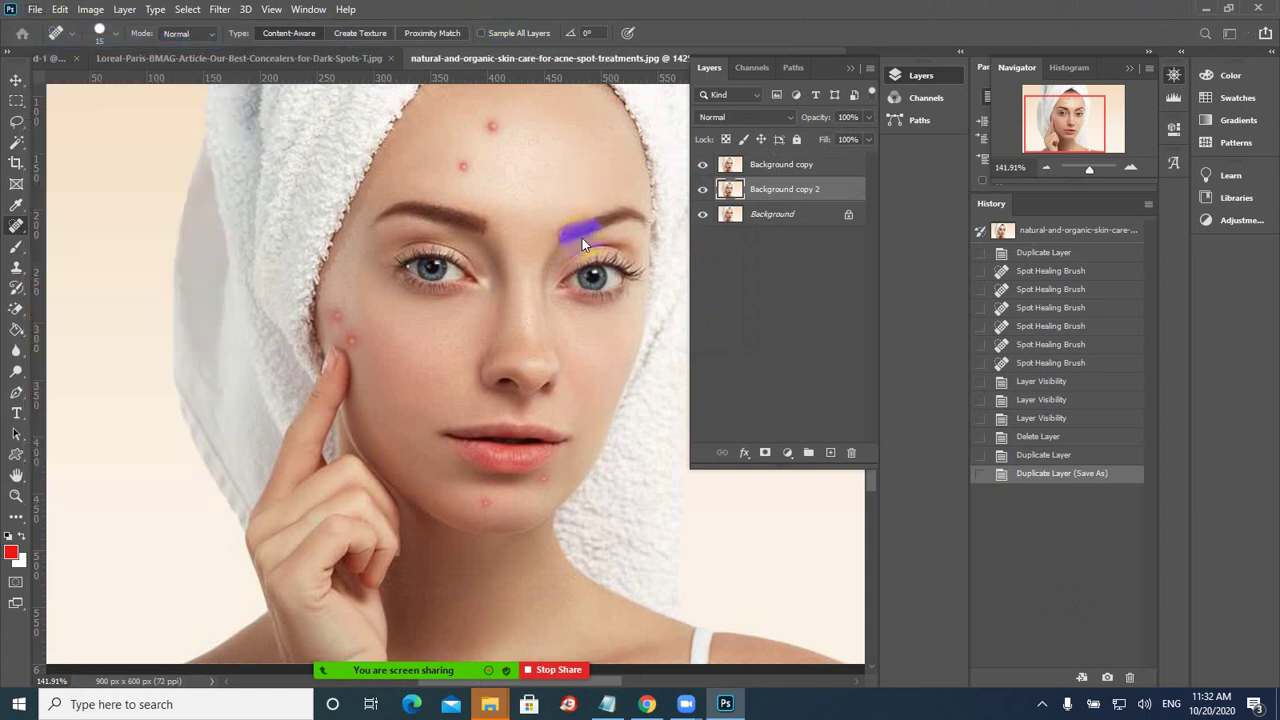
key(ctrl+o)
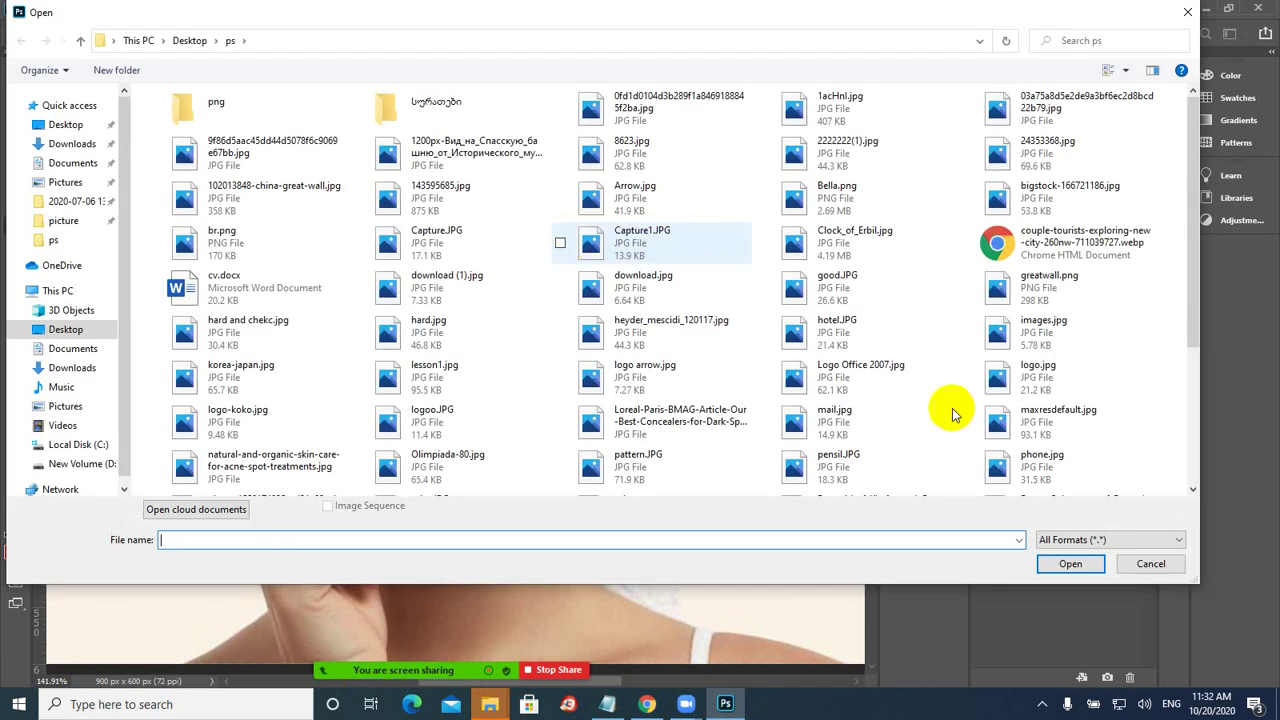
click(796, 341)
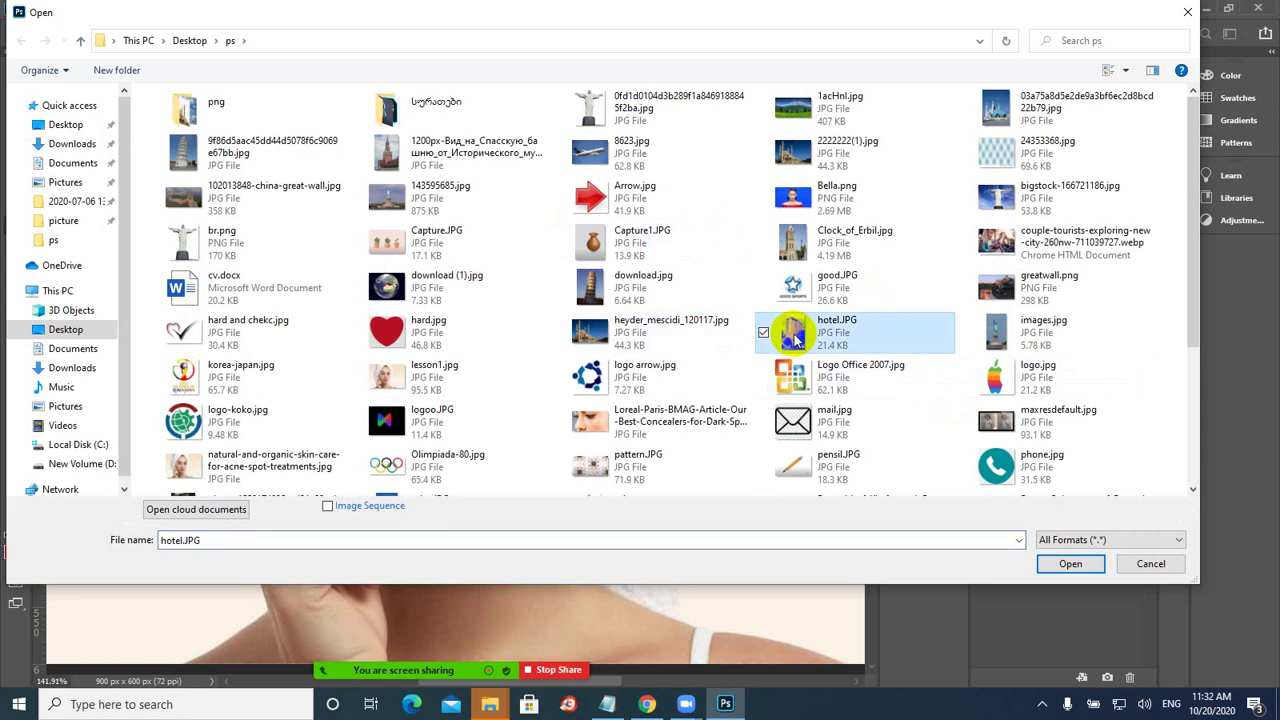
key(l)
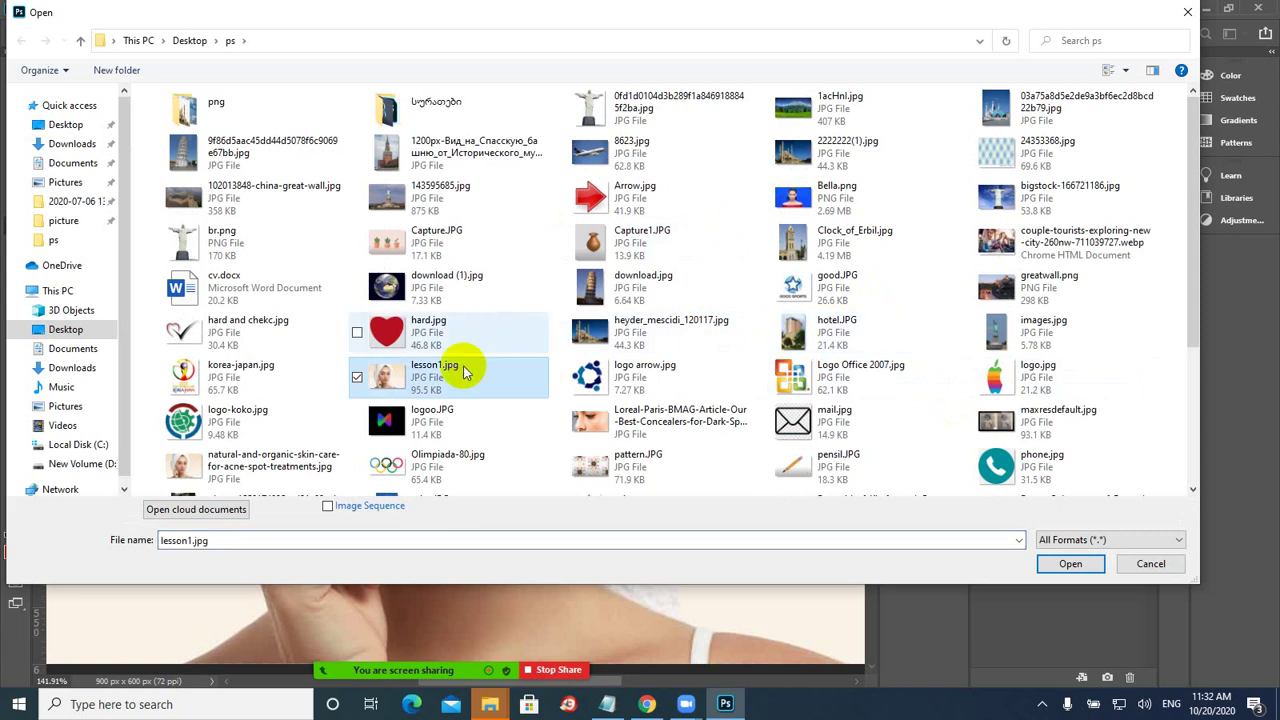
double_click(418, 385)
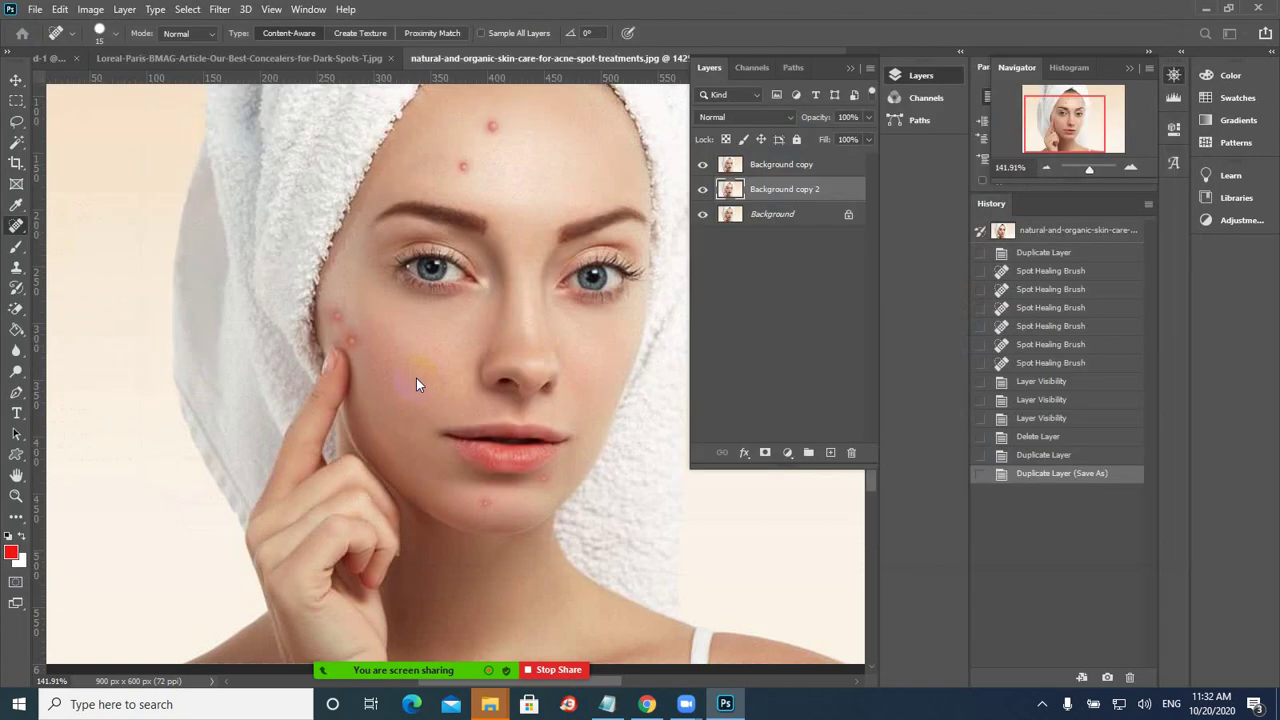